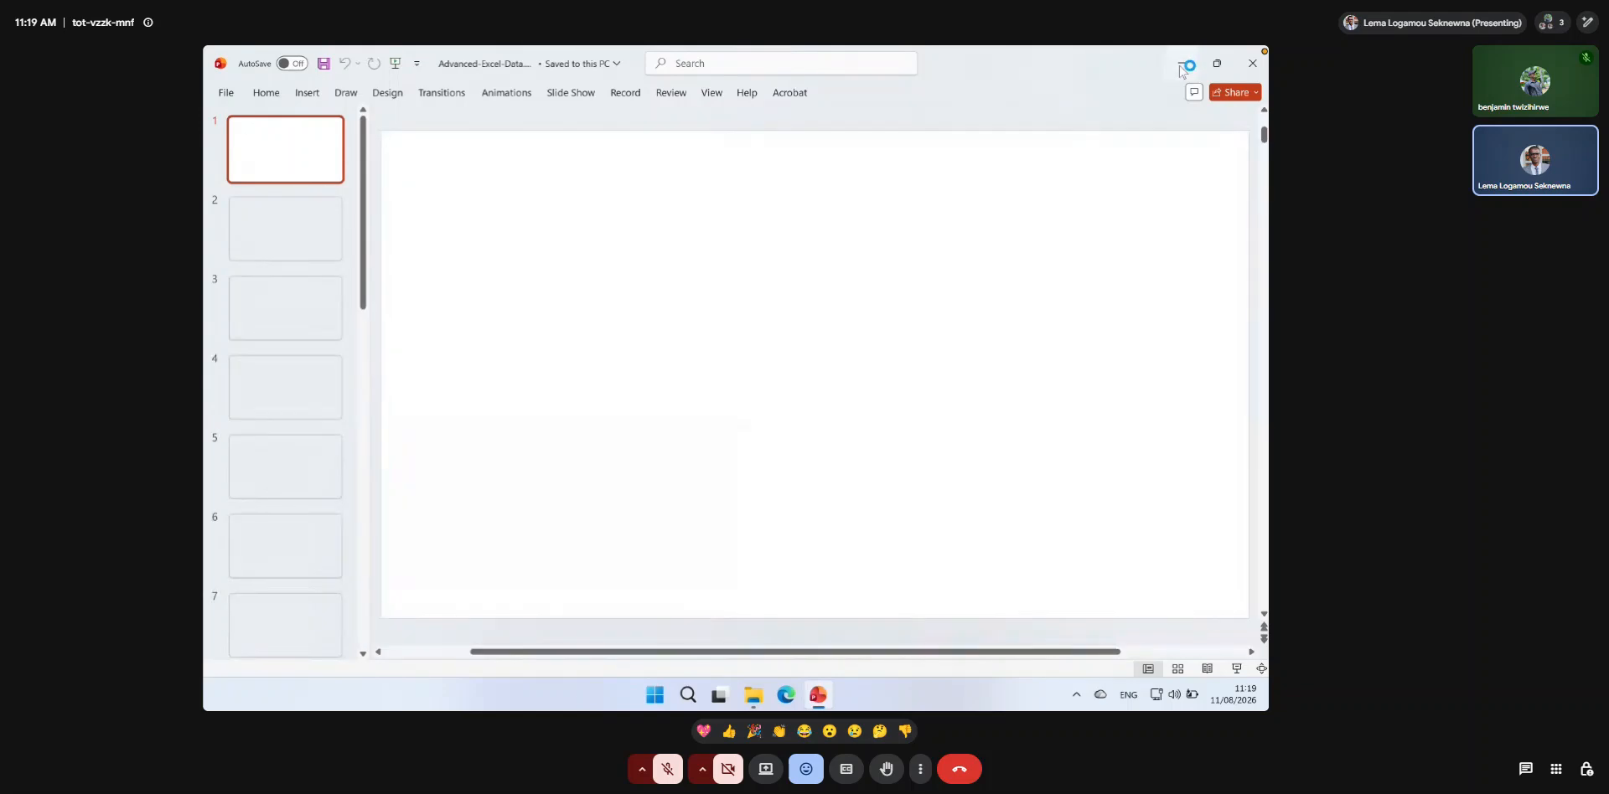
Create a new Excel worksheet file named Hands-on-01 in the Training-Excel-beginner-to-advance folder.
click(1181, 64)
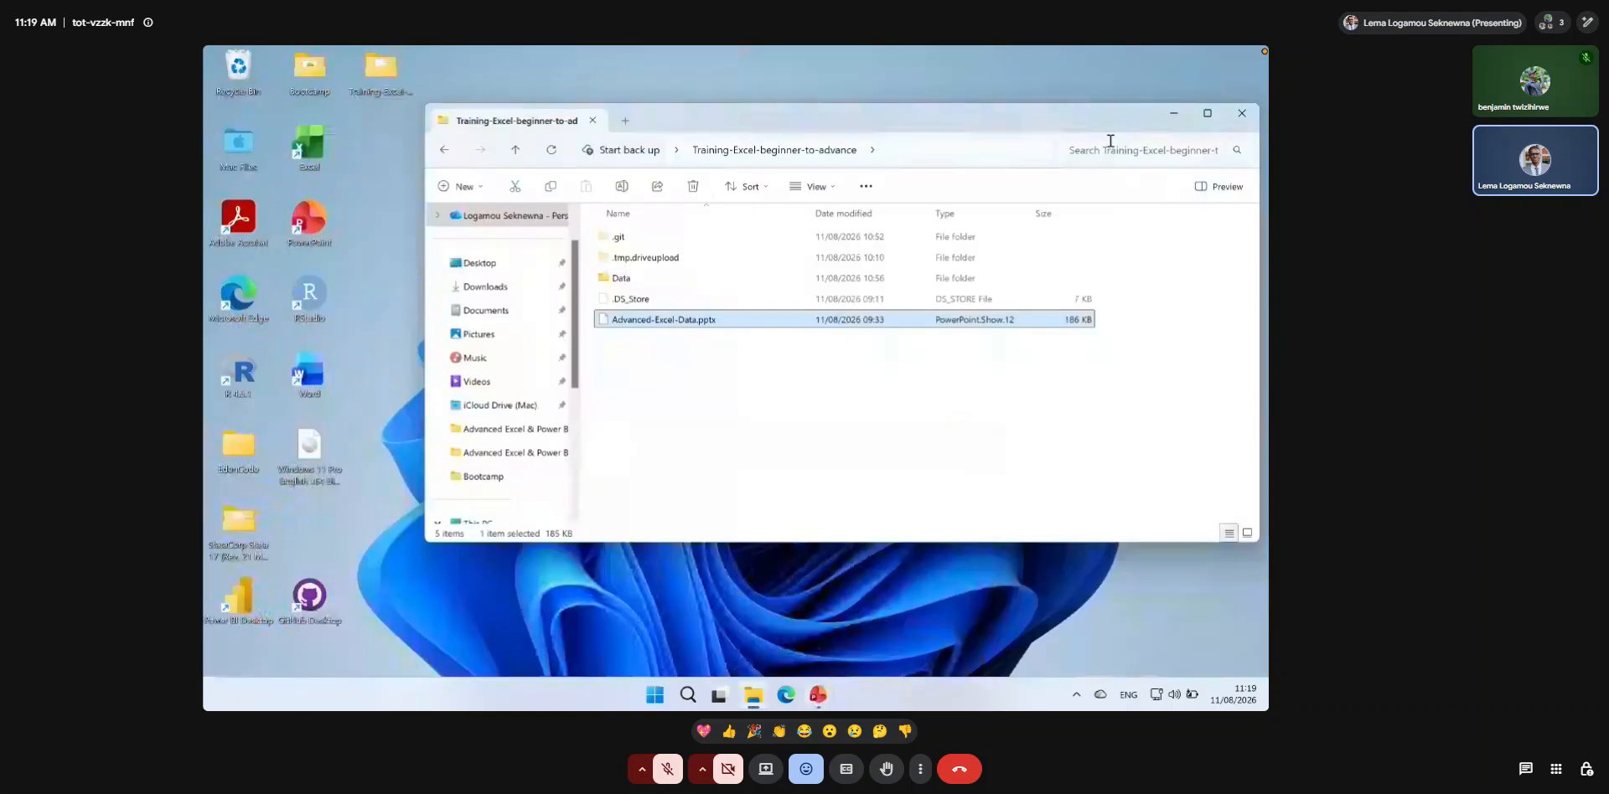
click(652, 375)
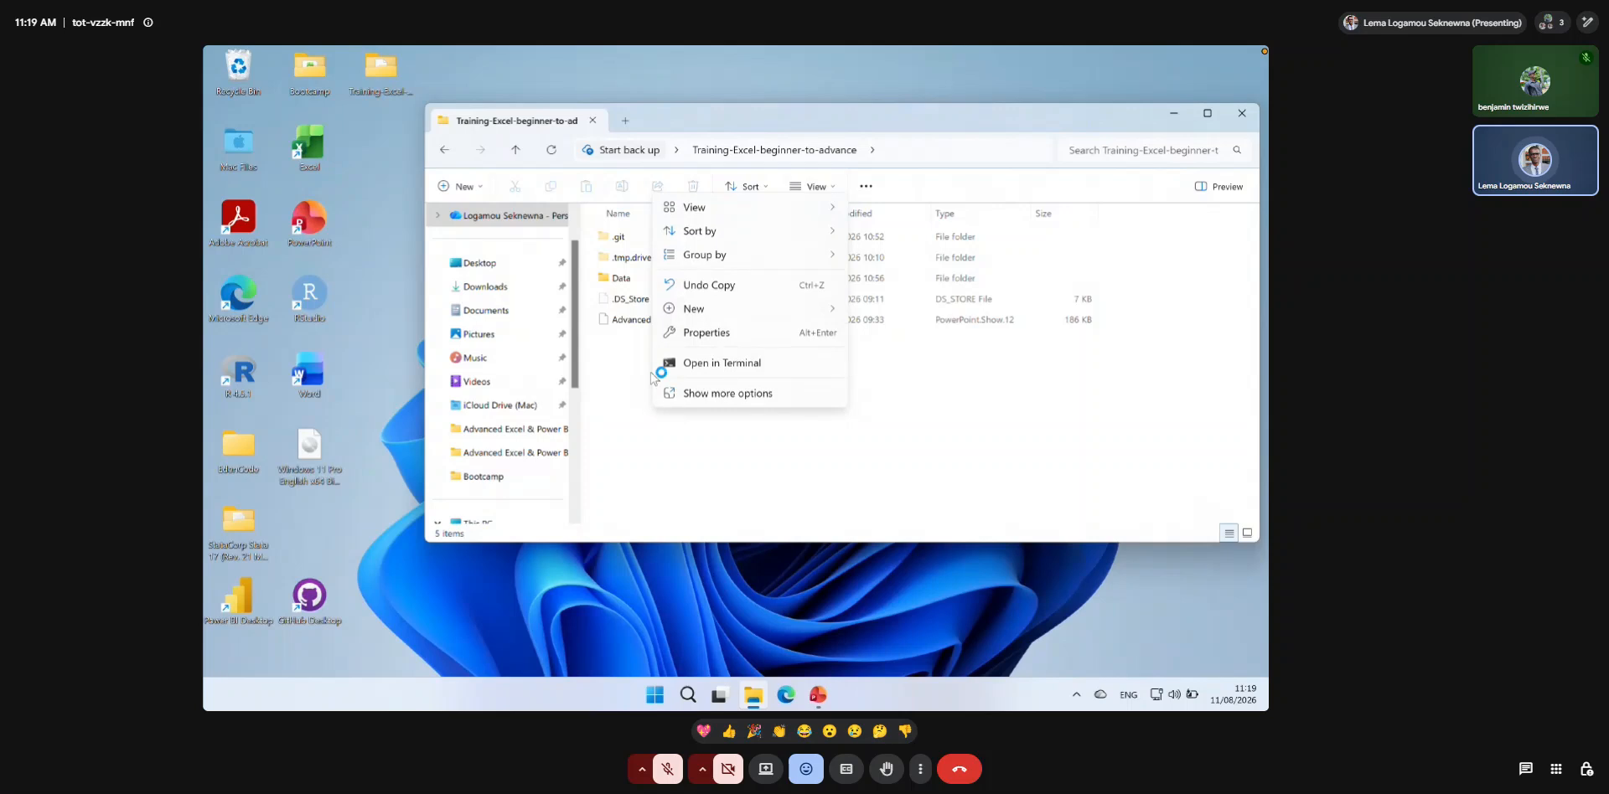
mouse_move(715, 314)
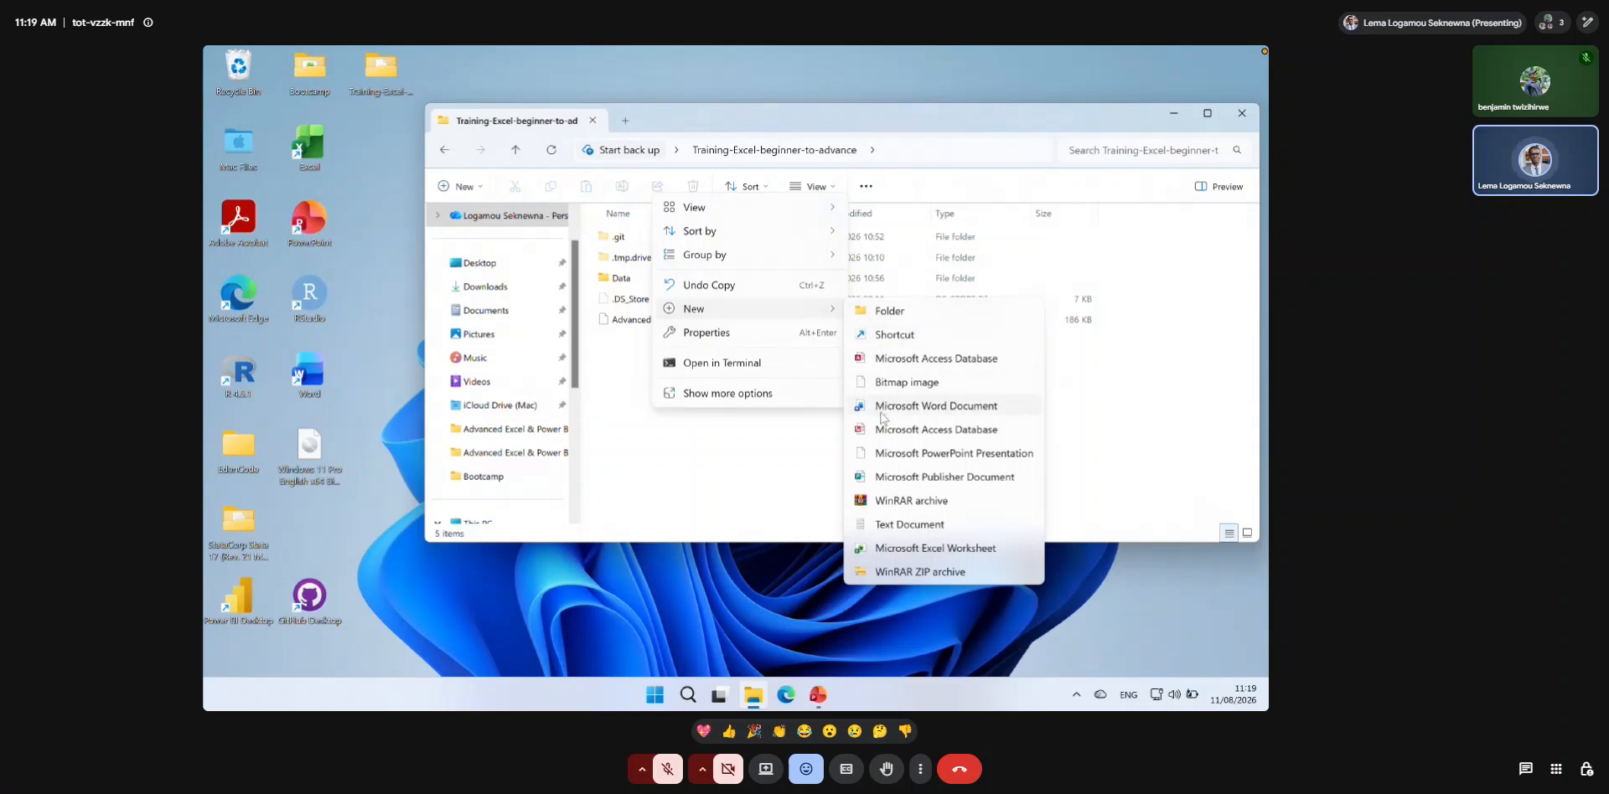
click(905, 549)
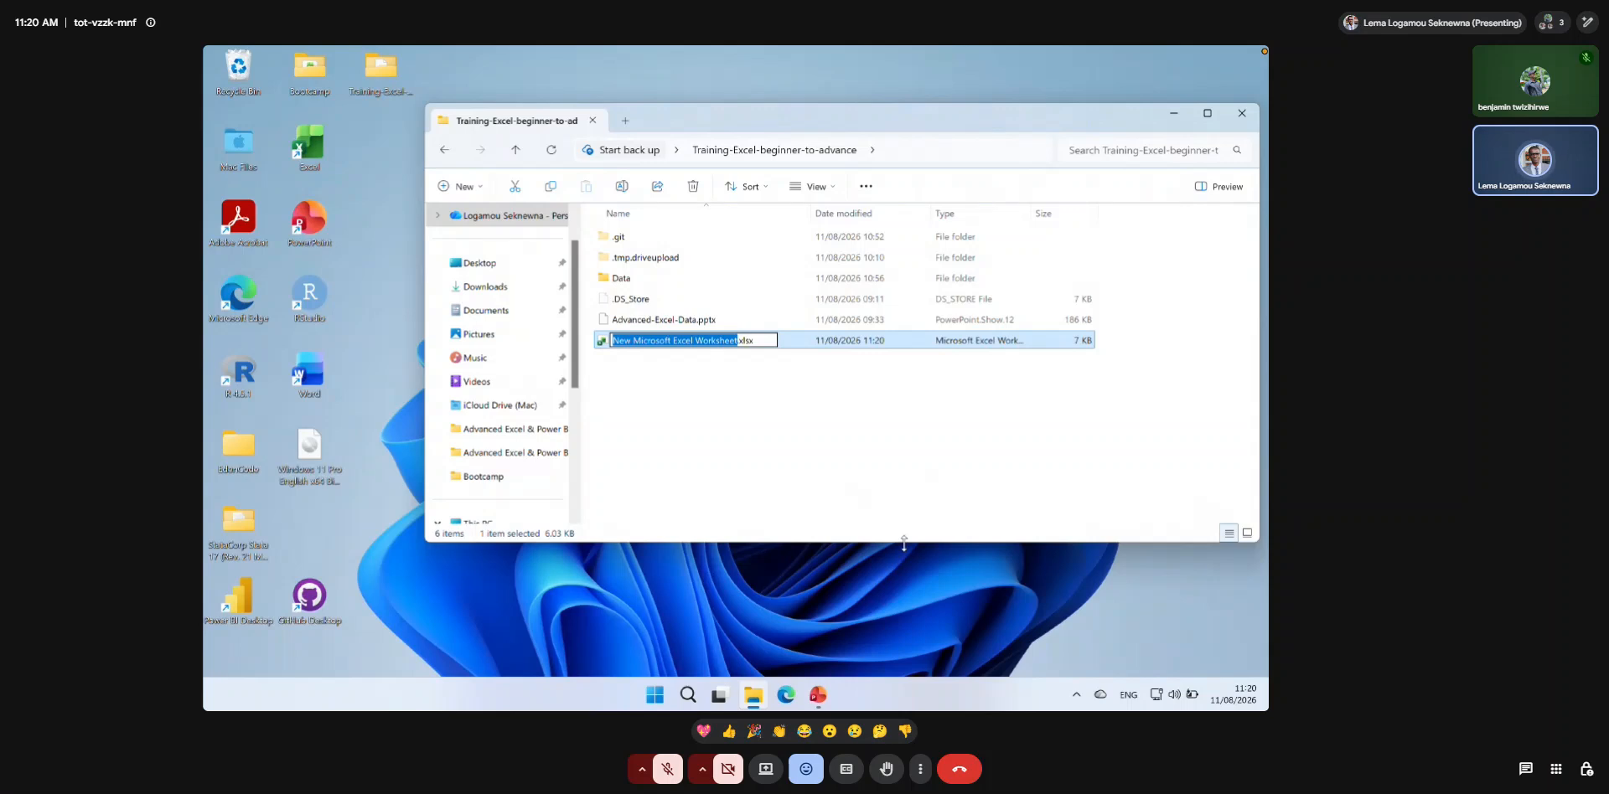
text(Hands)
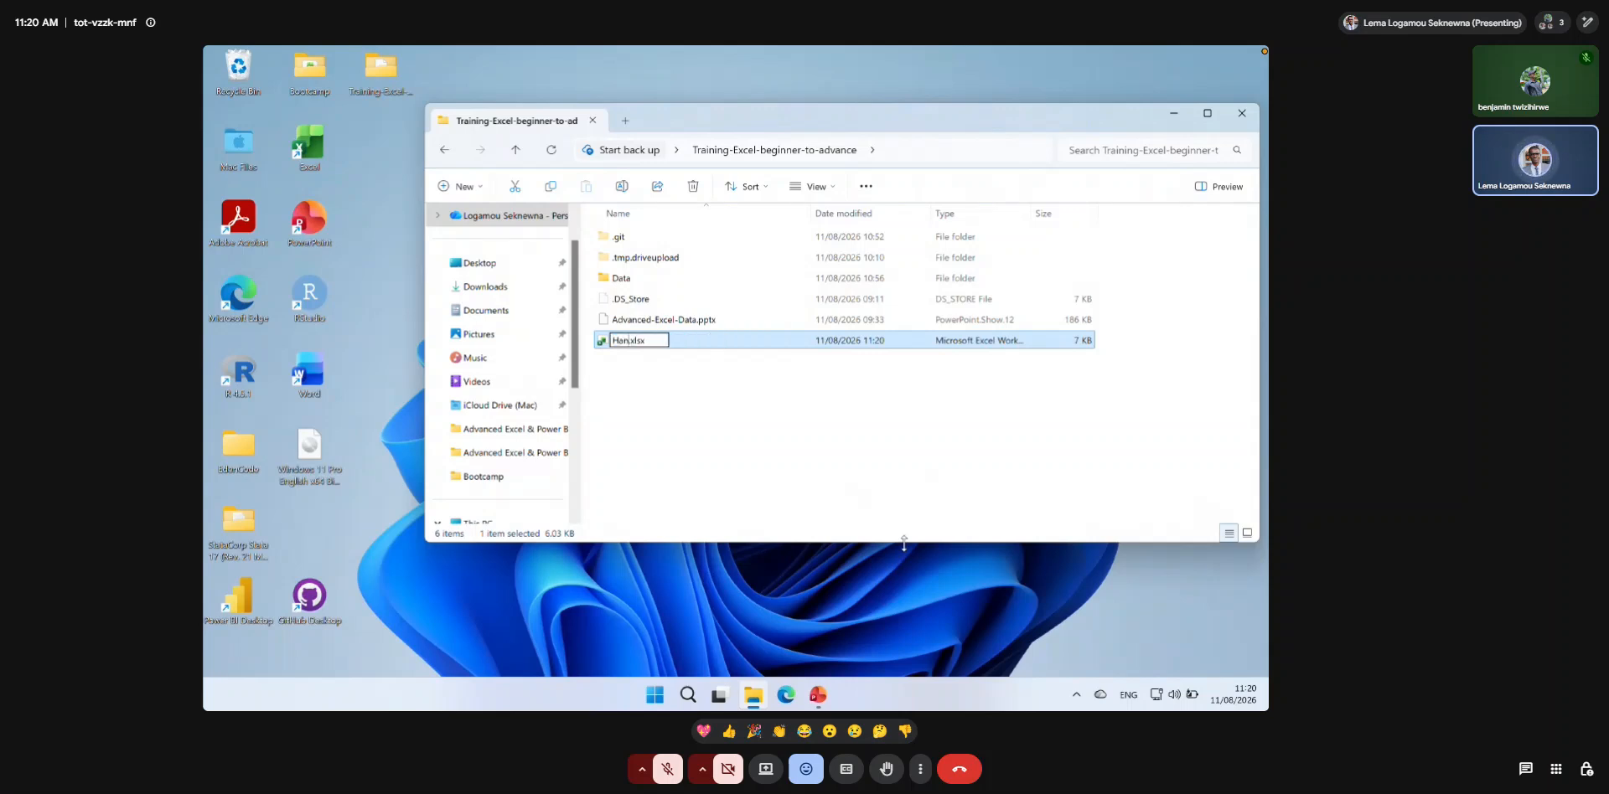
text(-on-0)
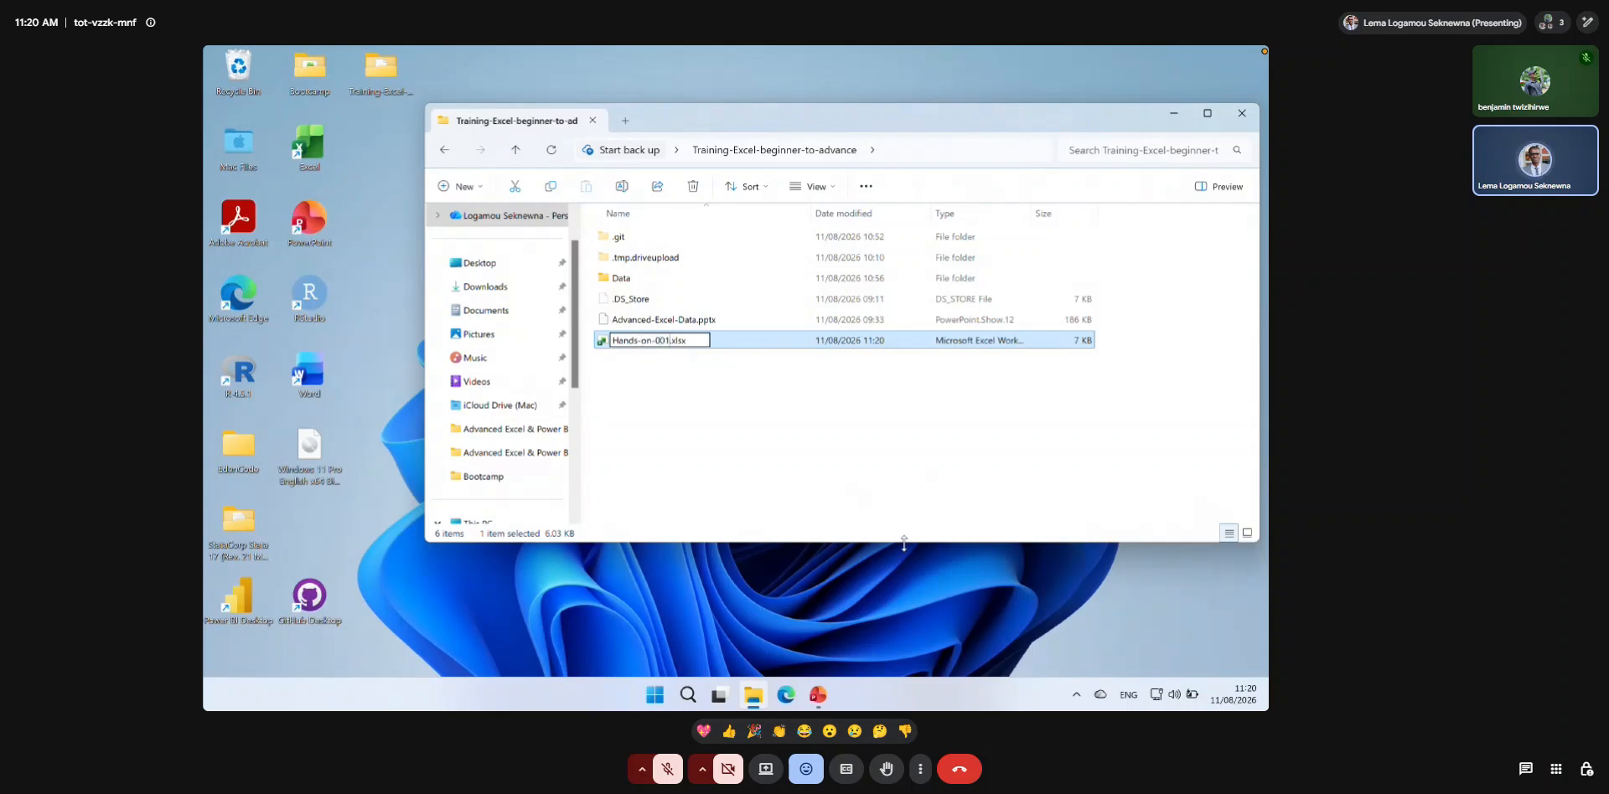
text(1)
key(Return)
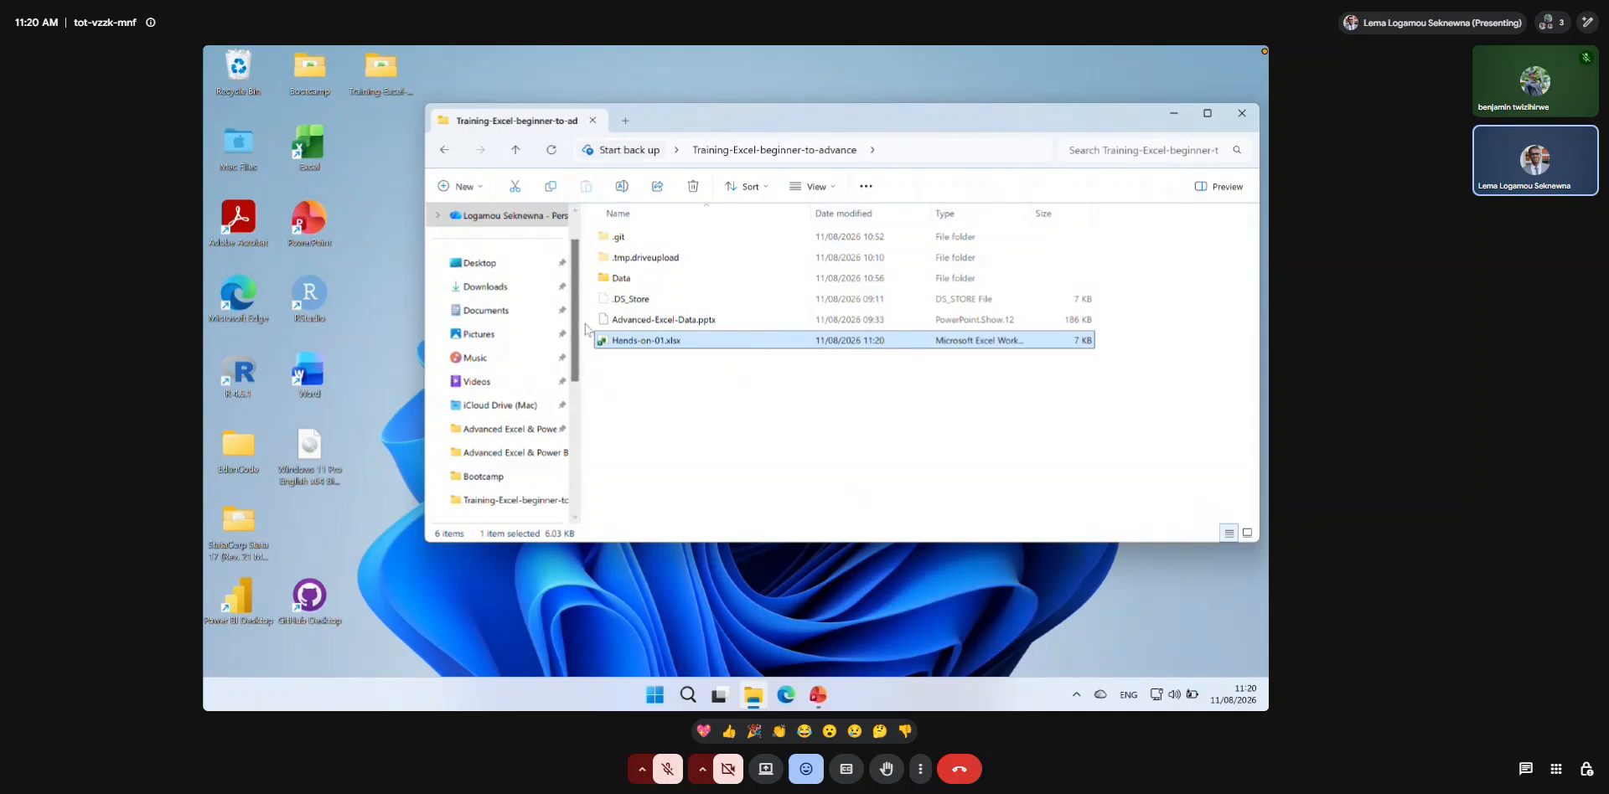
Open Hands-on-01.xlsx in Excel and arrange it side by side with the Advanced-Excel-Data presentation in PowerPoint.
double_click(635, 341)
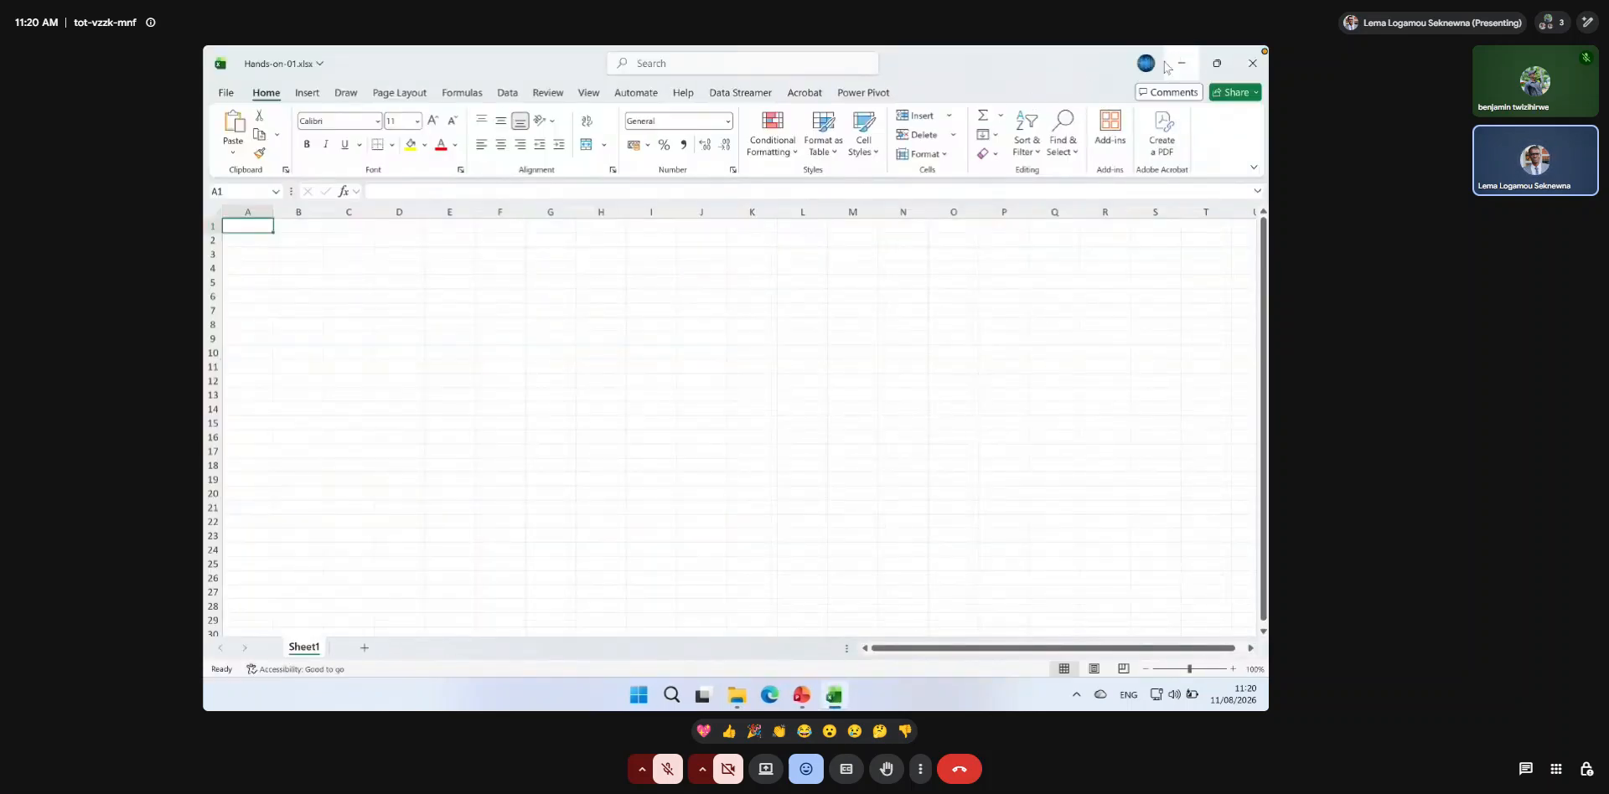
click(1217, 64)
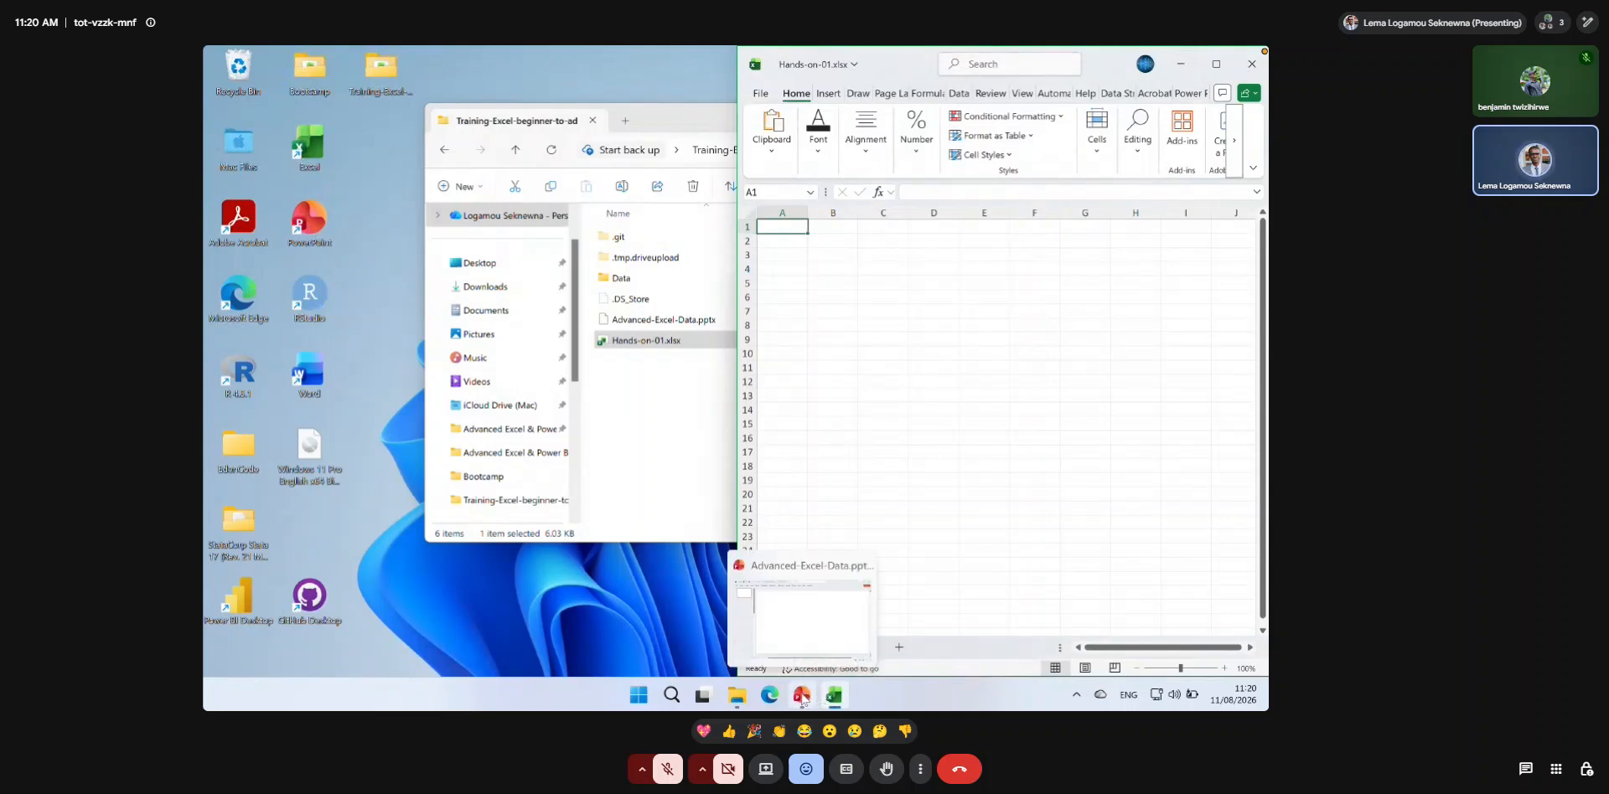
click(803, 699)
key(super+Left)
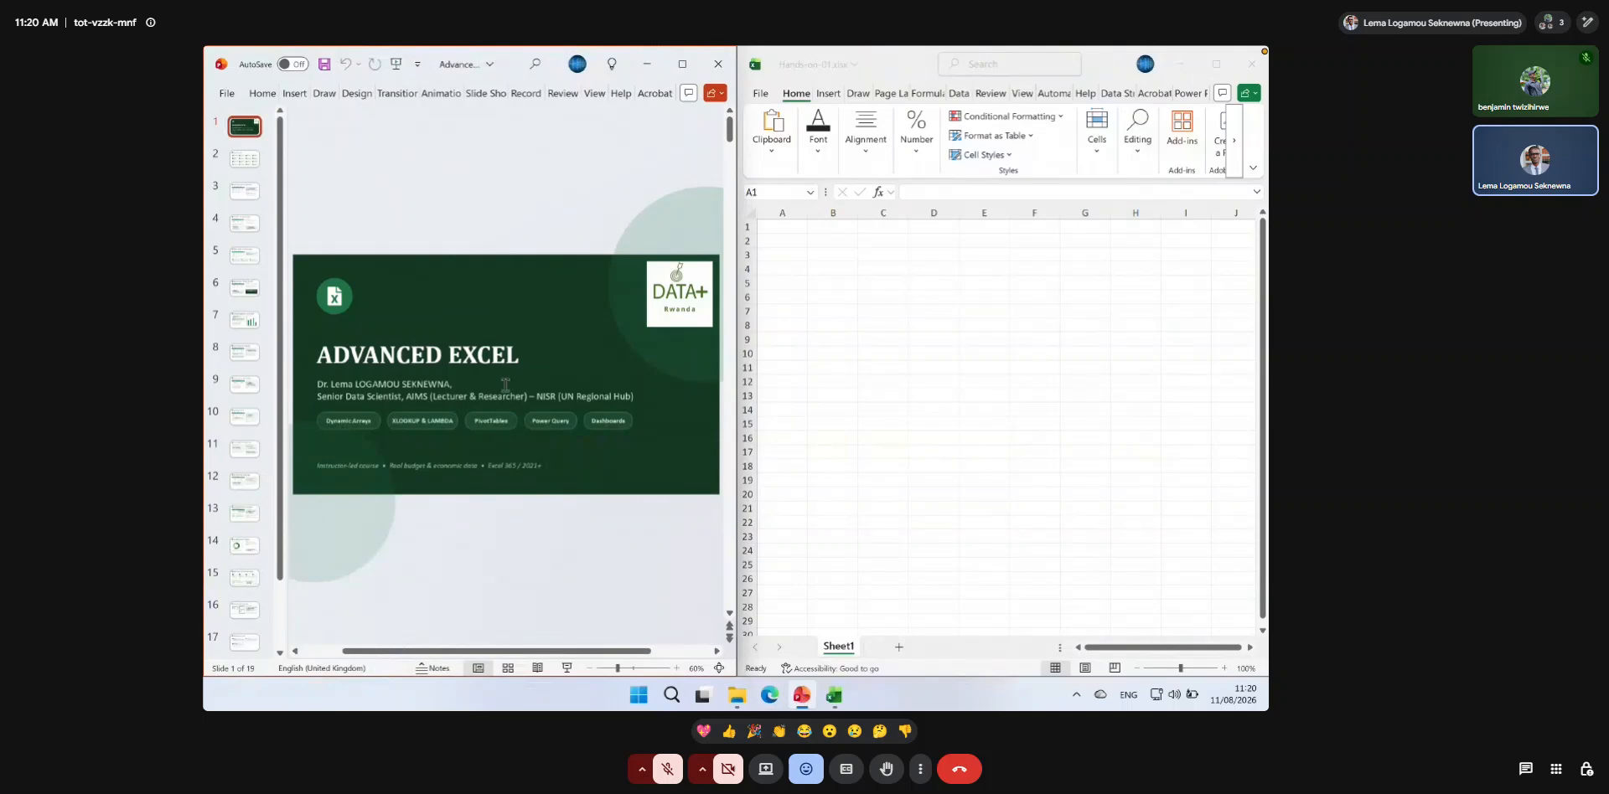
Show slide 3, Excel Tables & Structured References, at 120% zoom with the full budget table in view.
click(241, 191)
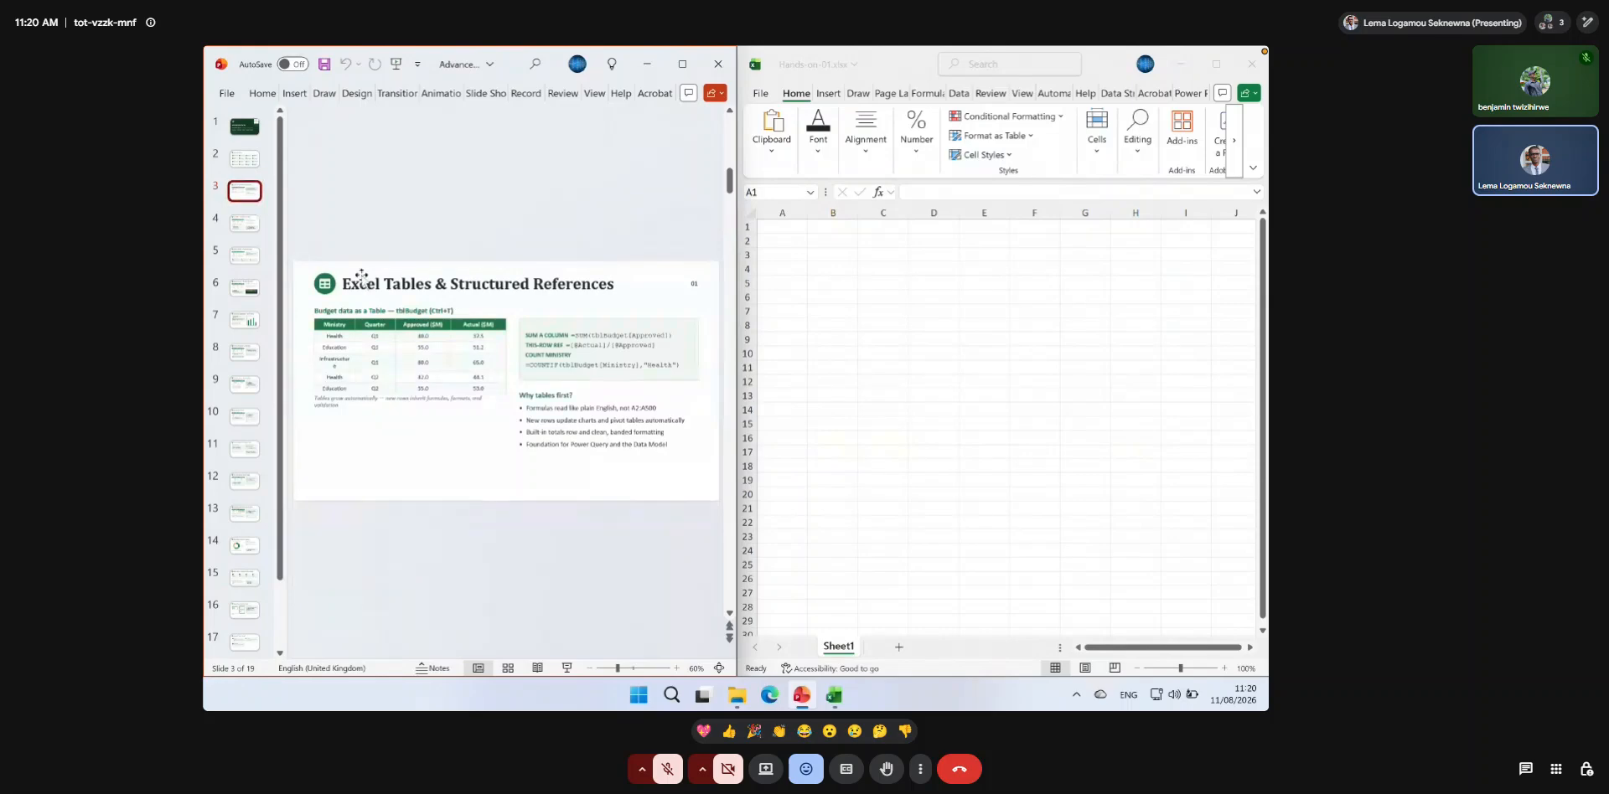
key(ctrl+1)
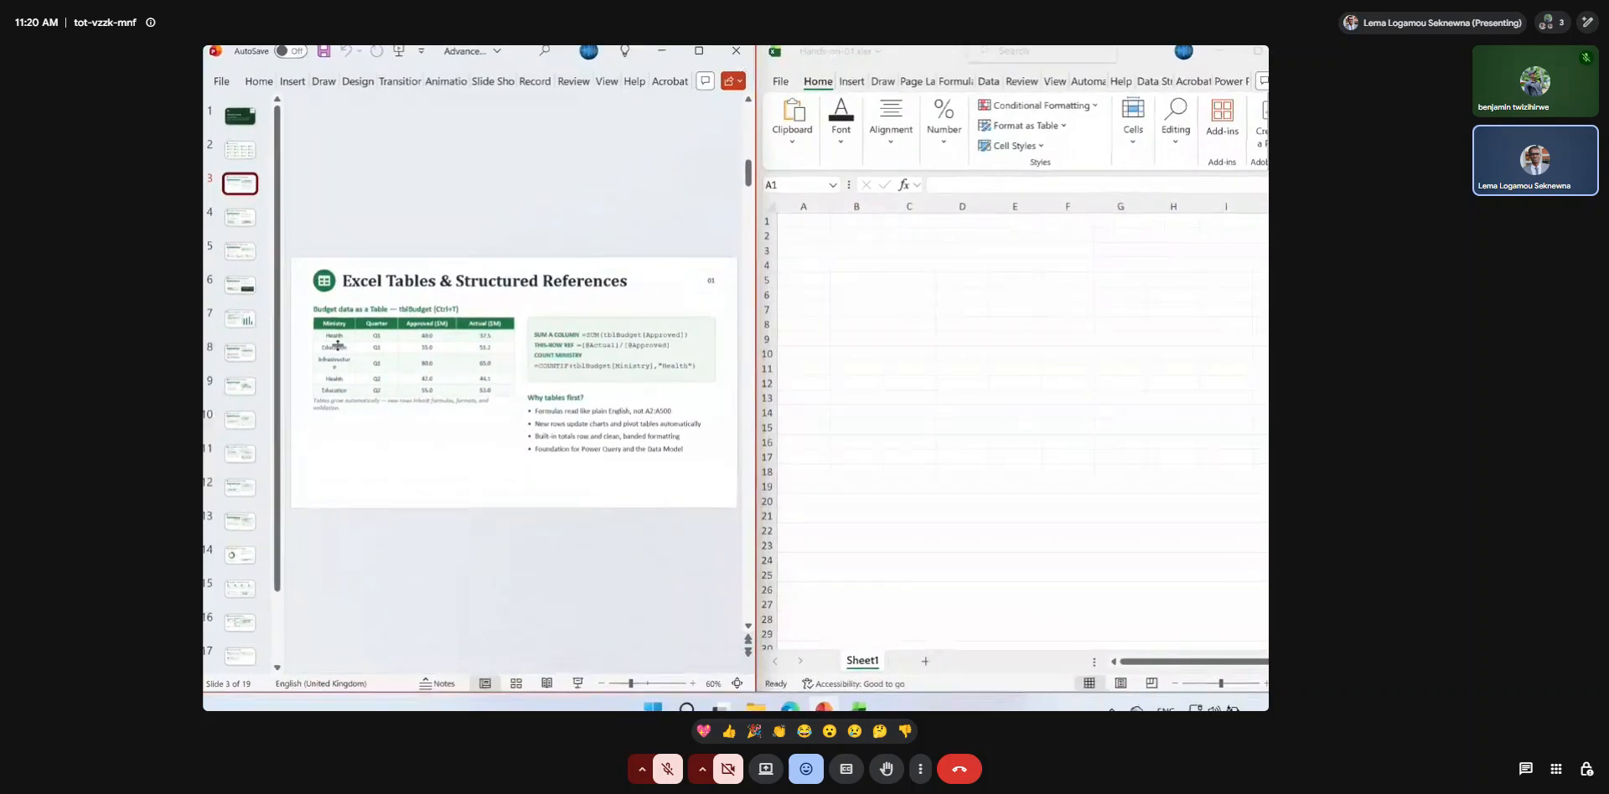
click(692, 684)
click(692, 683)
click(692, 684)
click(692, 684)
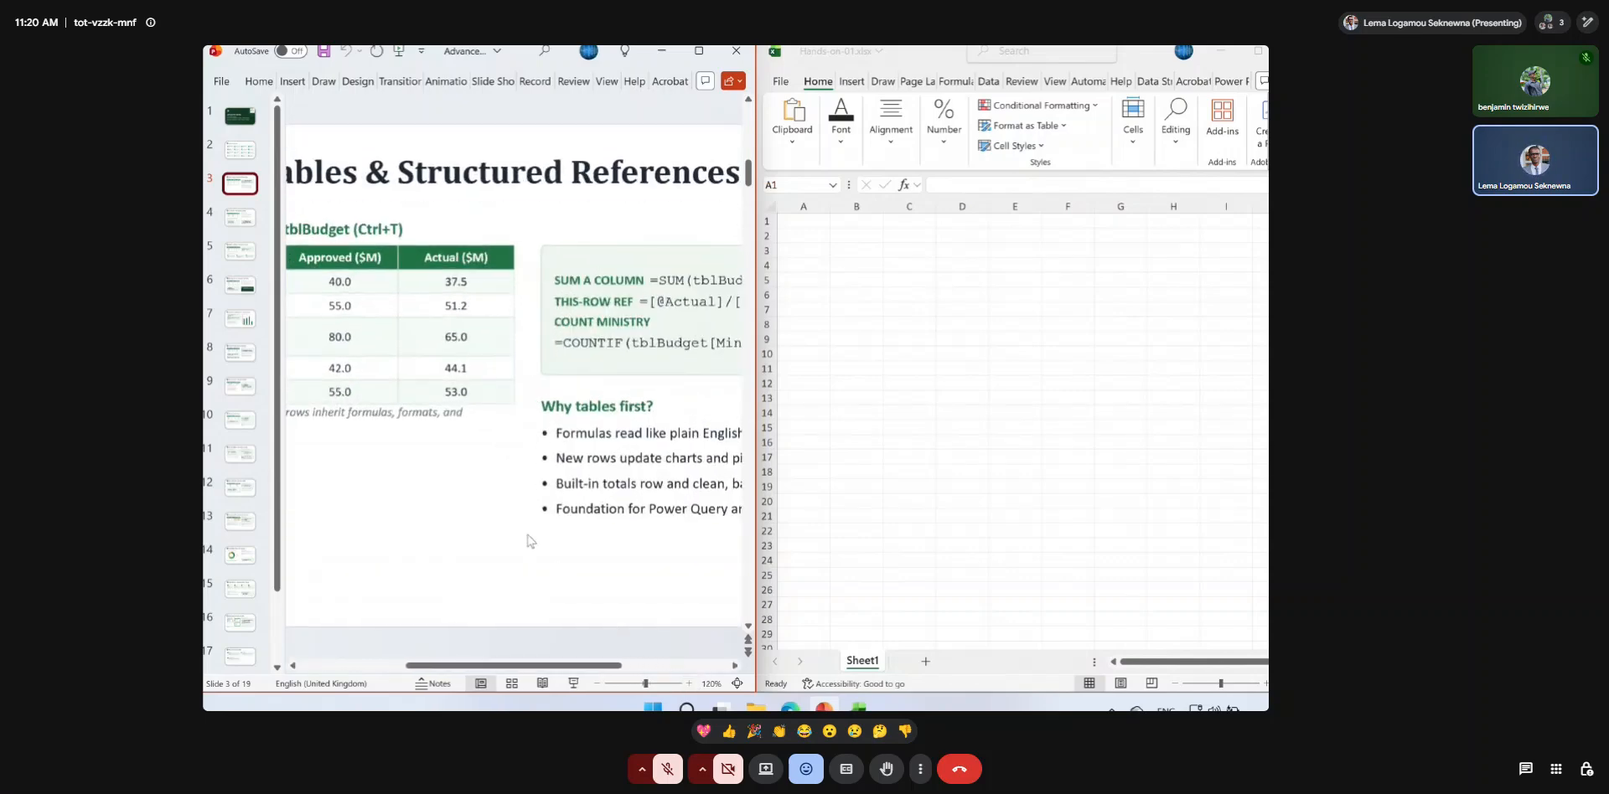
drag(440, 667, 326, 668)
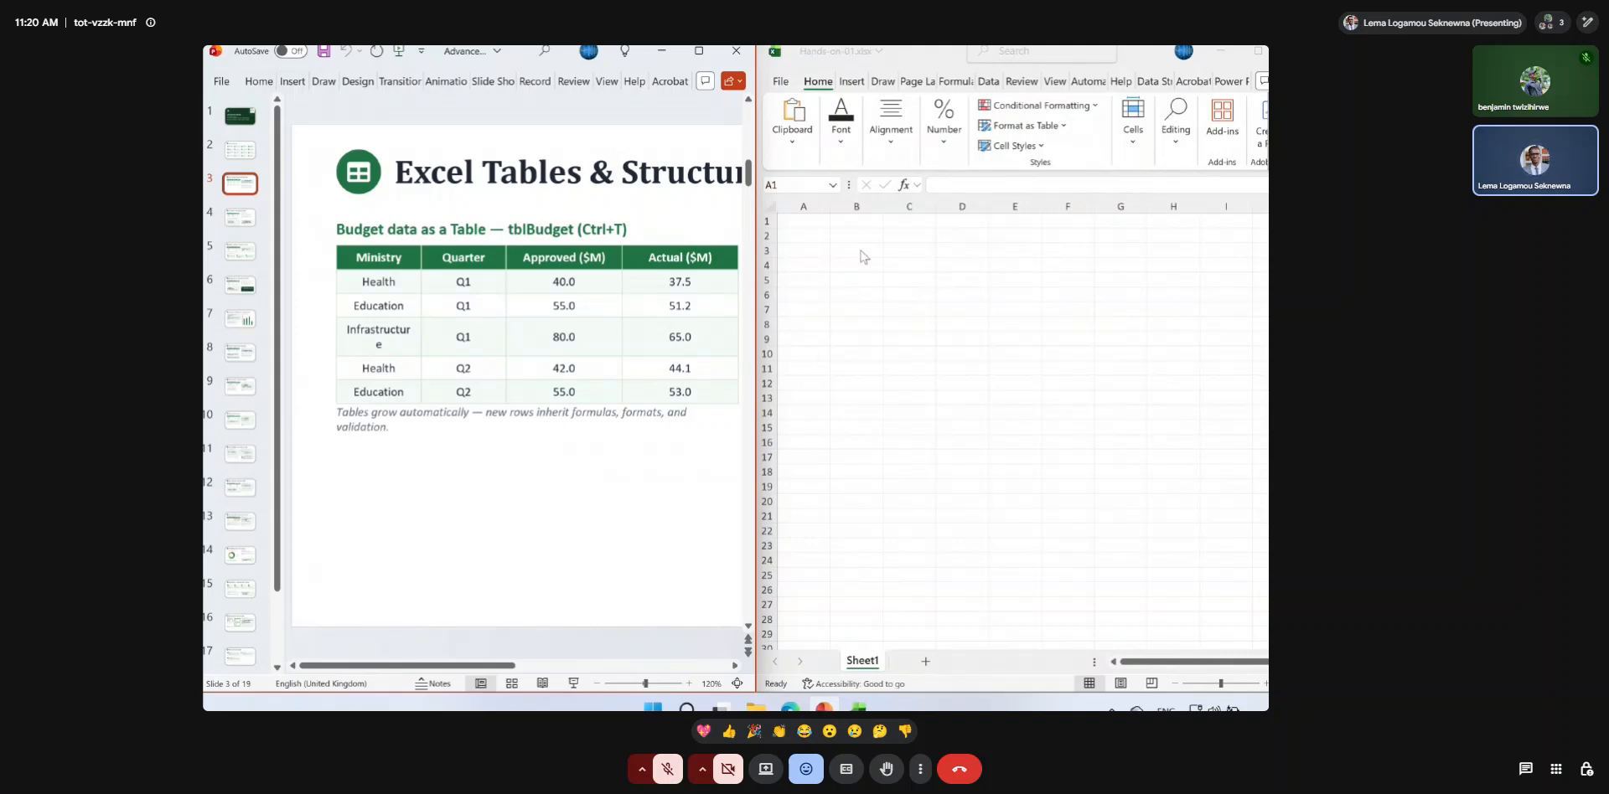
Enter the column headers Ministry in A1 and Quarter in B1 of the Hands-on-01 workbook.
click(796, 220)
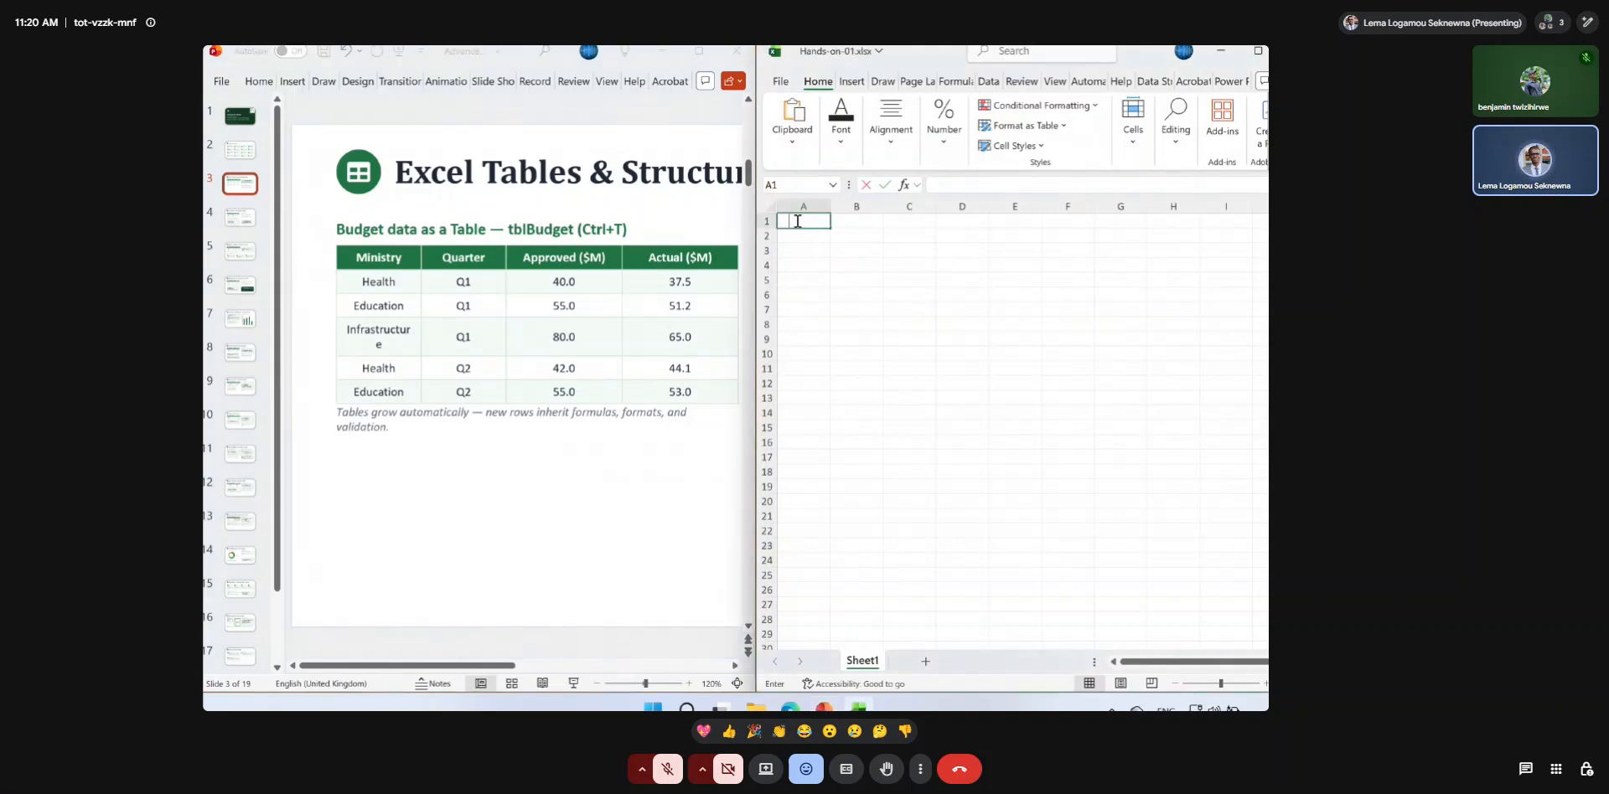
text(Ministry)
key(Tab)
text(Quarter App)
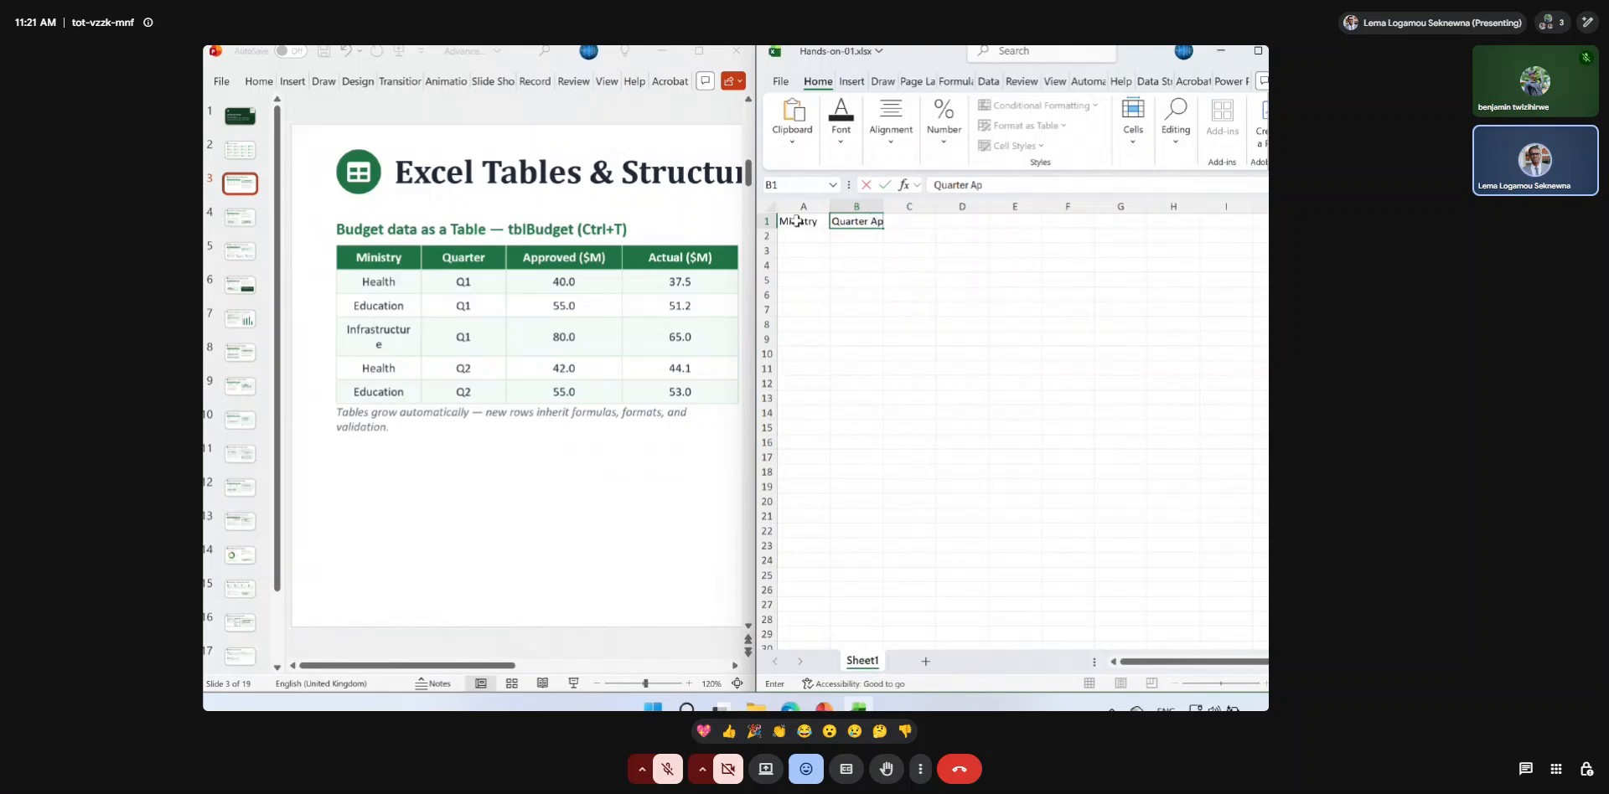
key(BackSpace)
key(BackSpace)
key(BackSpace)
key(BackSpace)
key(Tab)
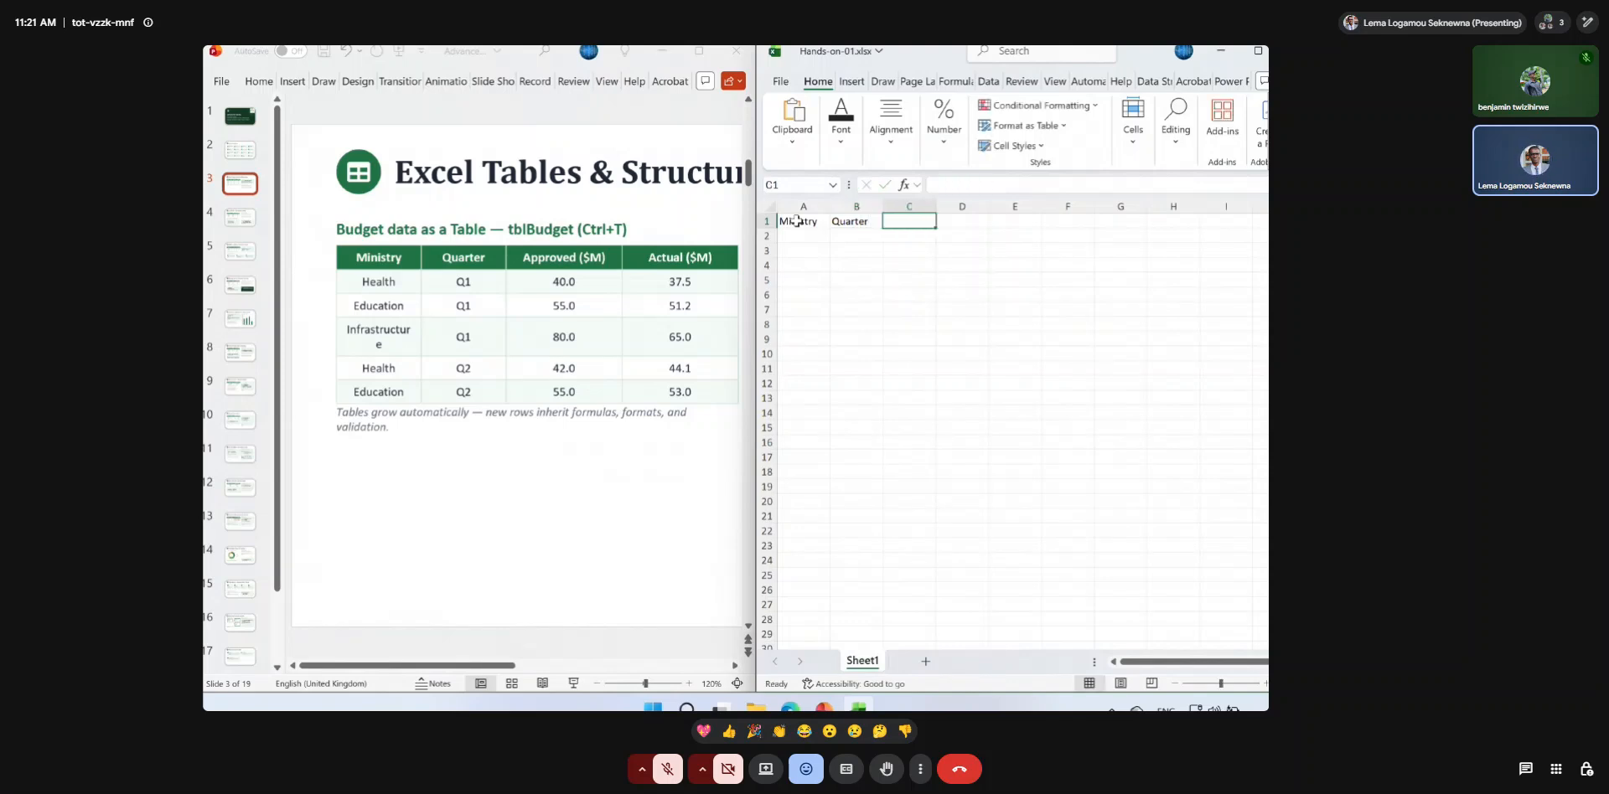
Enter the column headers Approved in C1 and Actual in D1.
text(Approved)
key(Tab)
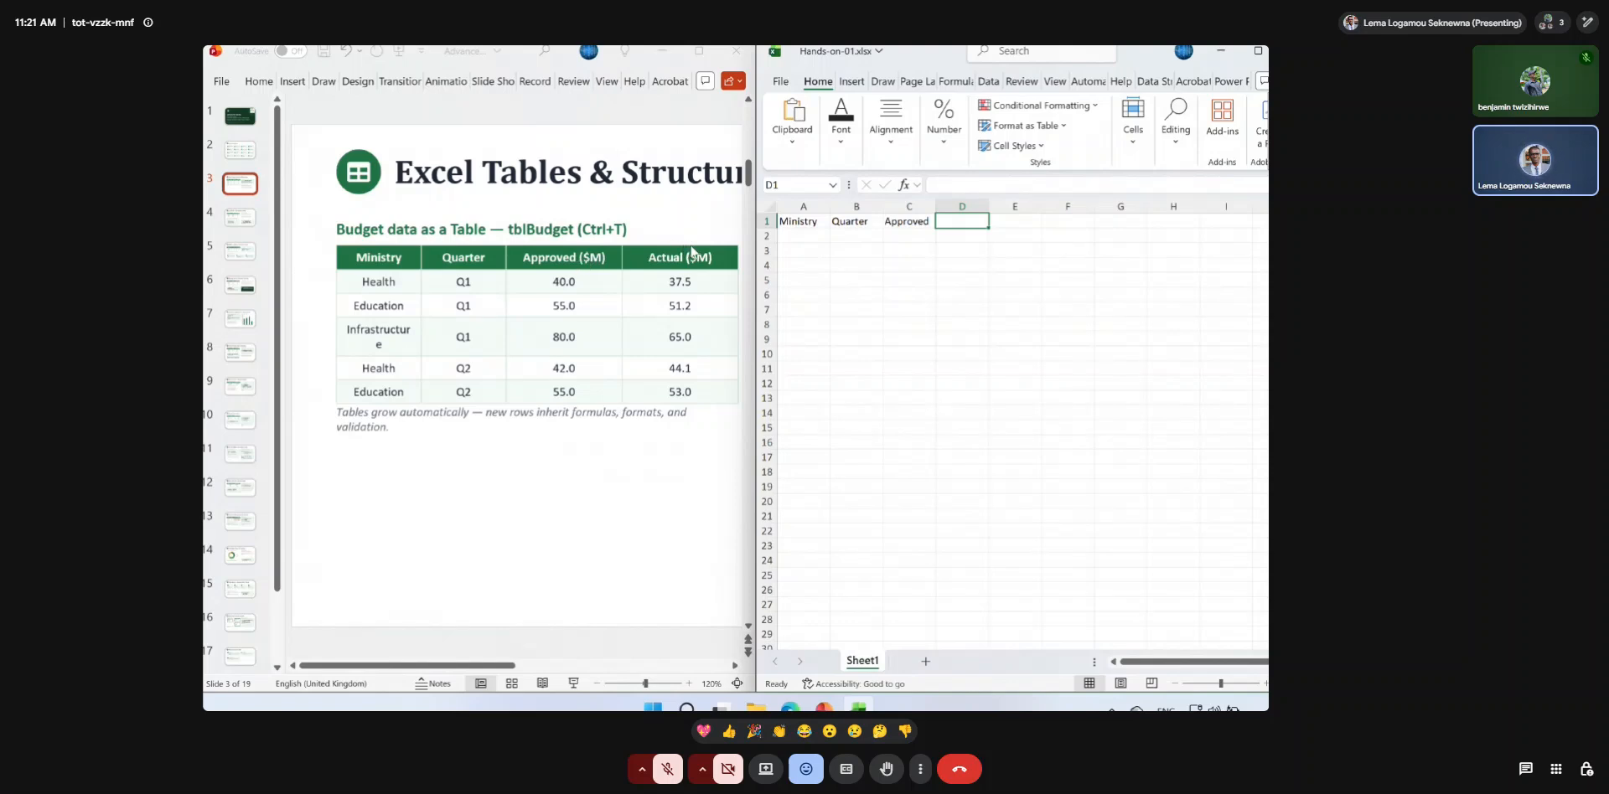
click(973, 220)
text(Actual)
key(Return)
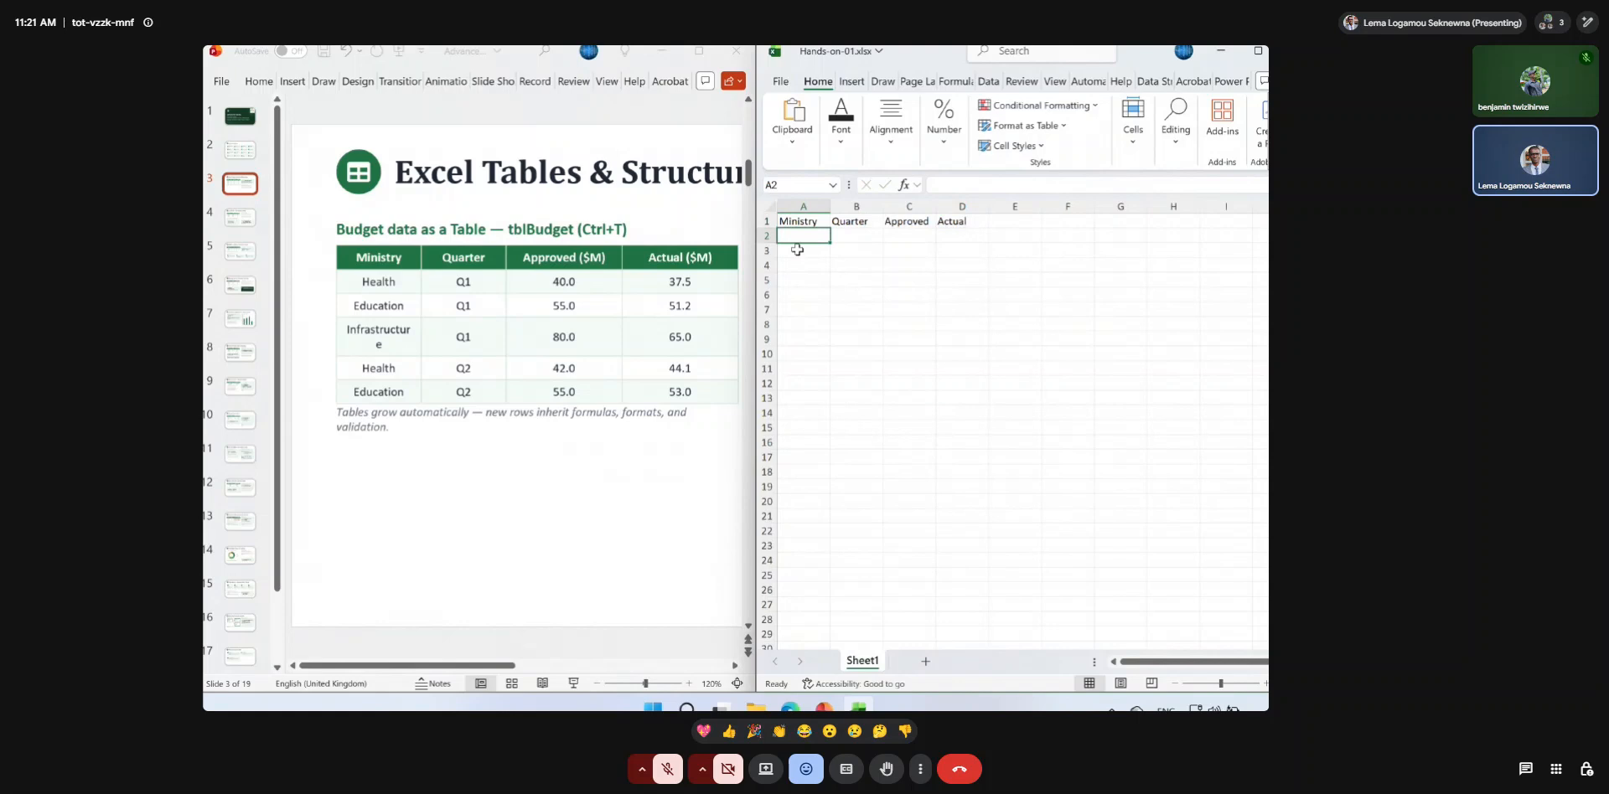
Start the first data row with Health in A2 and Q1 in B2.
text(Health)
key(Tab)
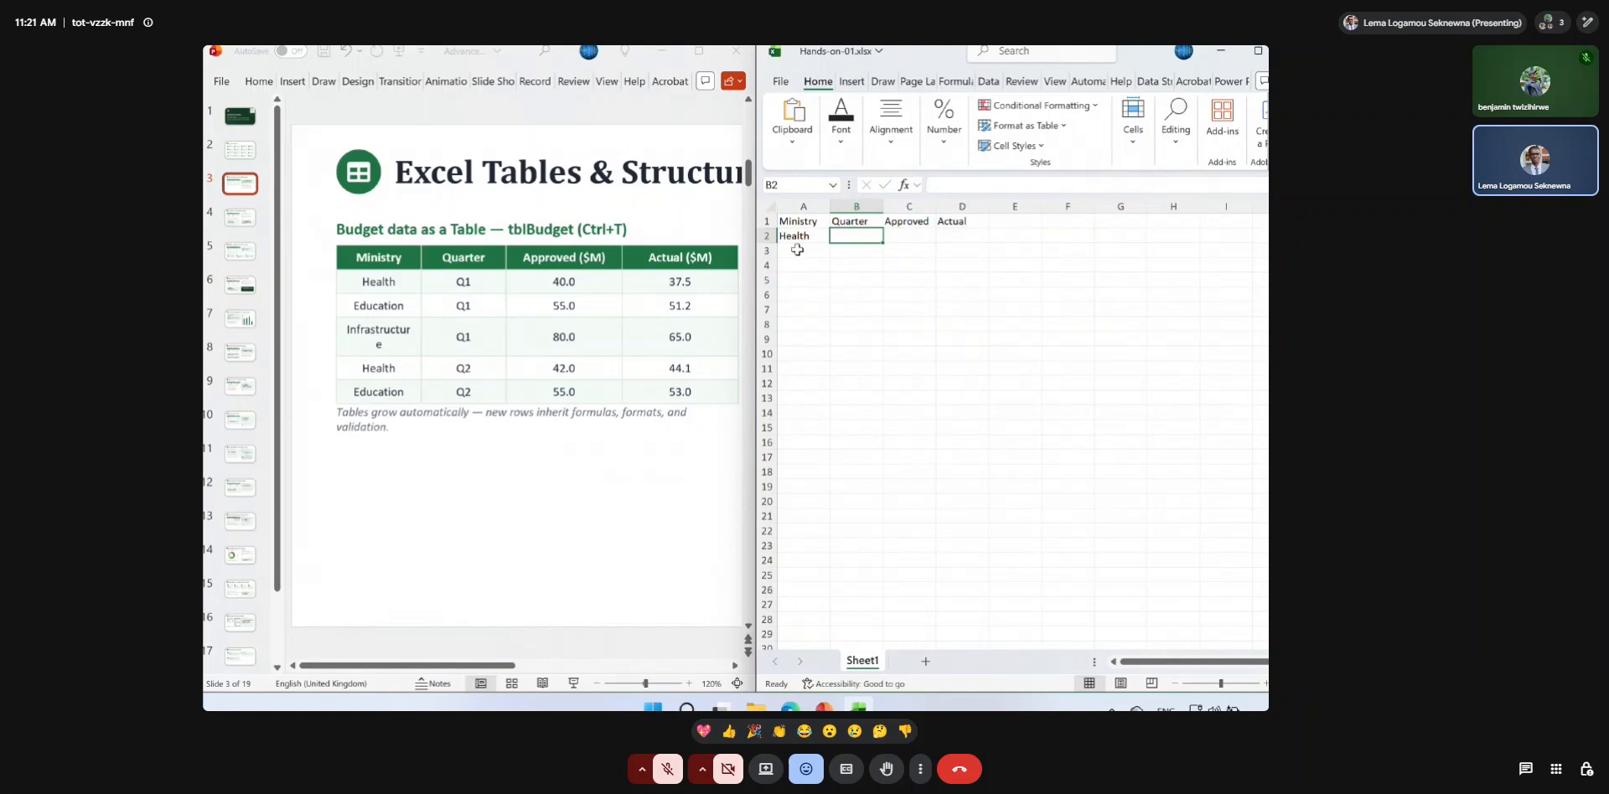
text(!)
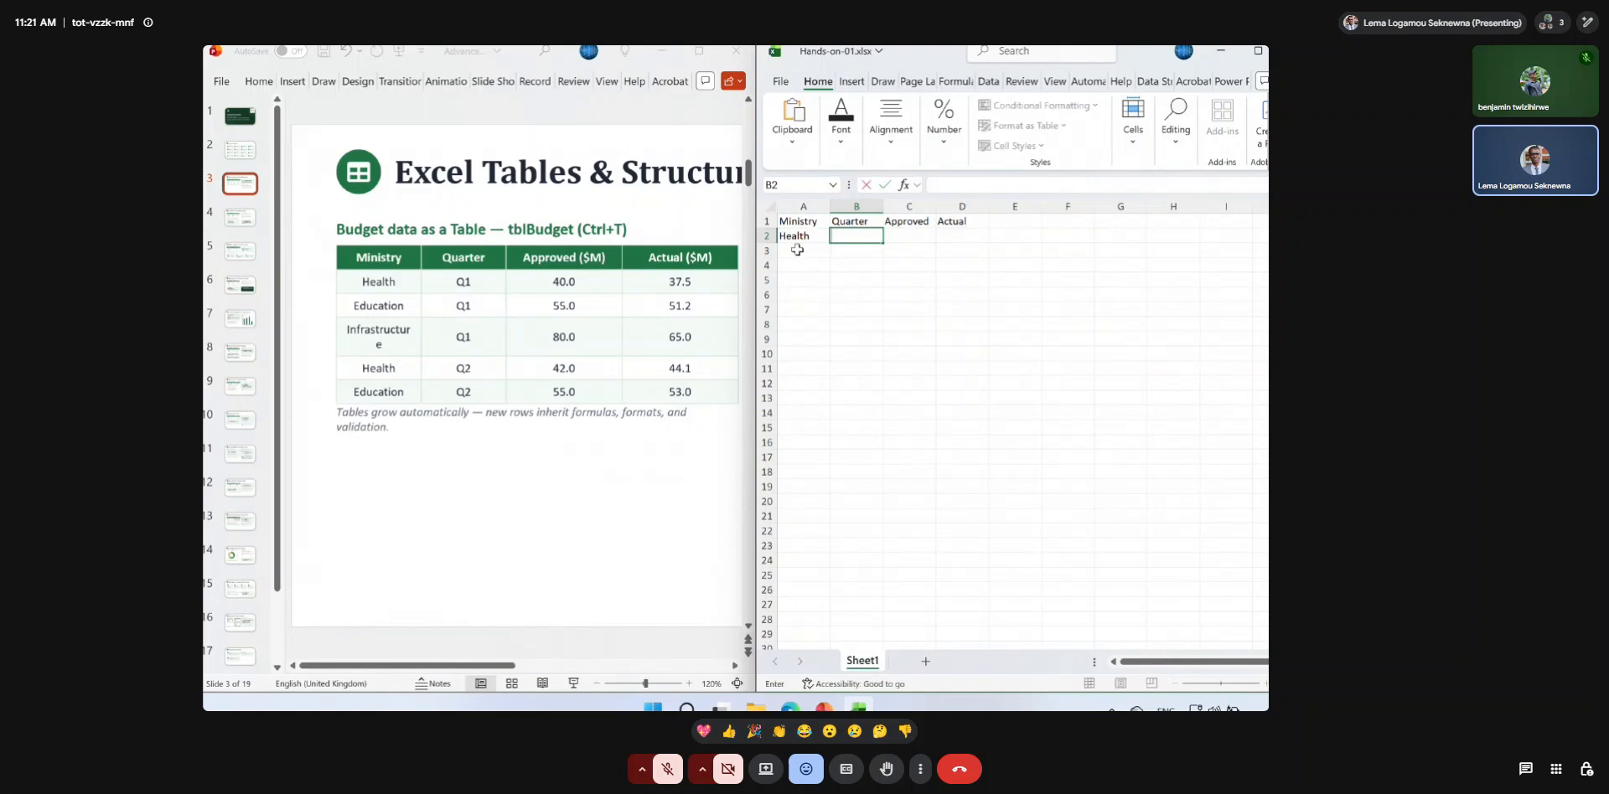
text(Q1)
key(Return)
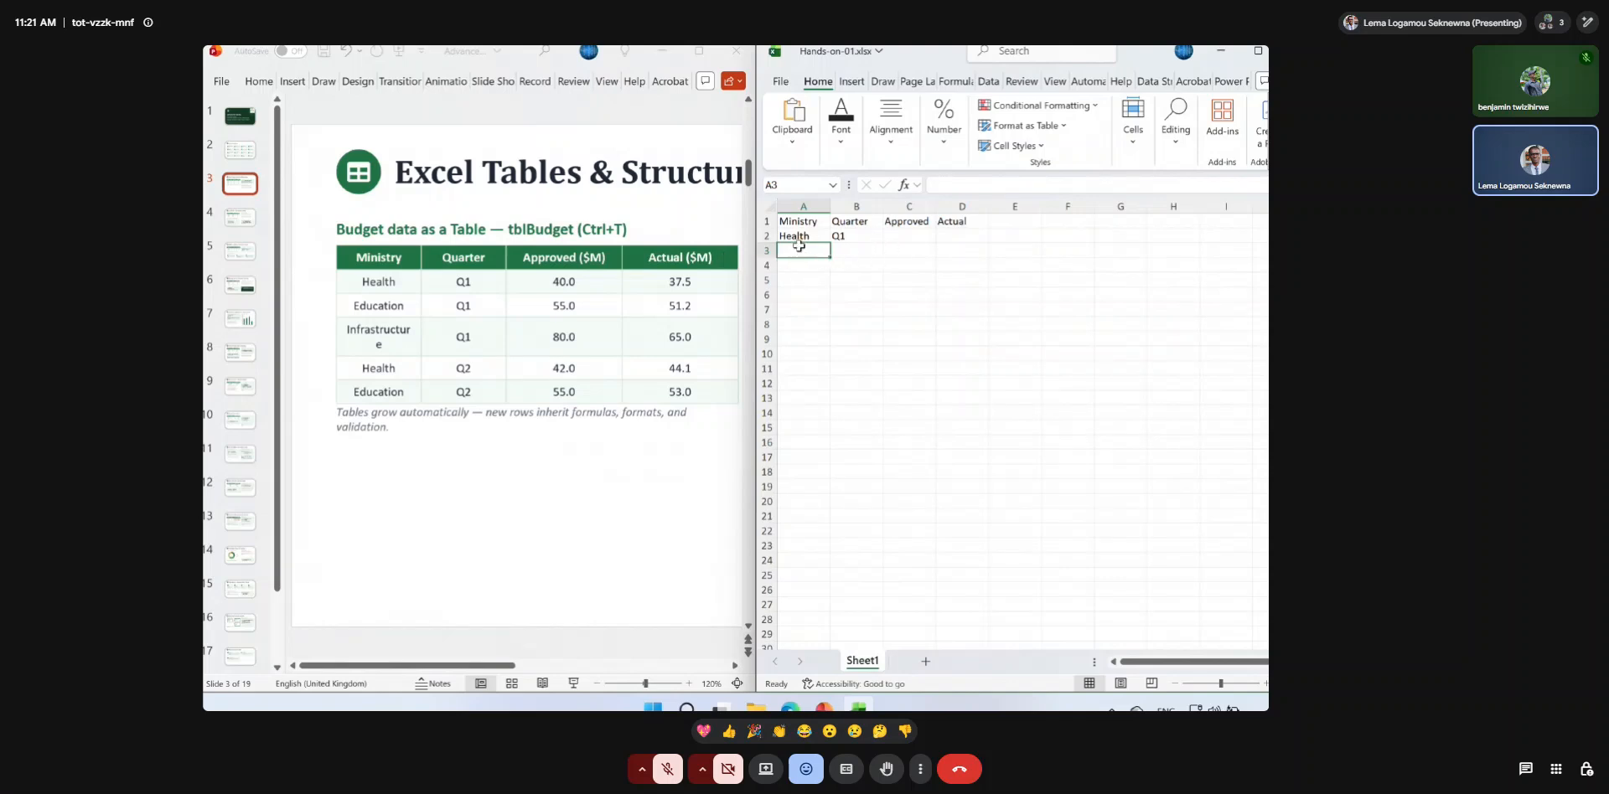
Copy Q1 from B2 into B3 and B4 of the Quarter column.
click(847, 235)
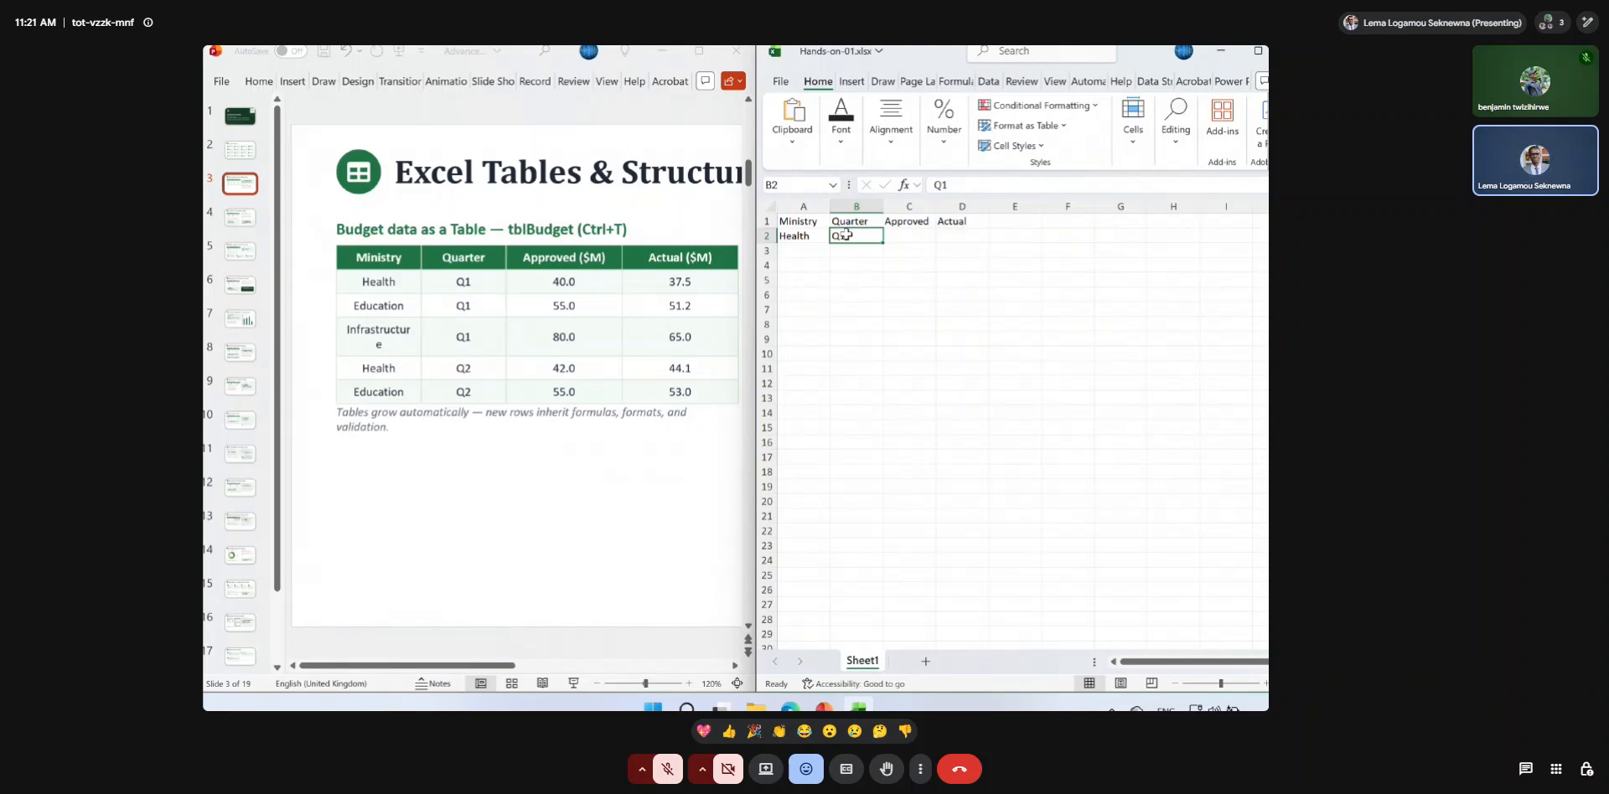
key(ctrl+c)
drag(847, 236, 850, 272)
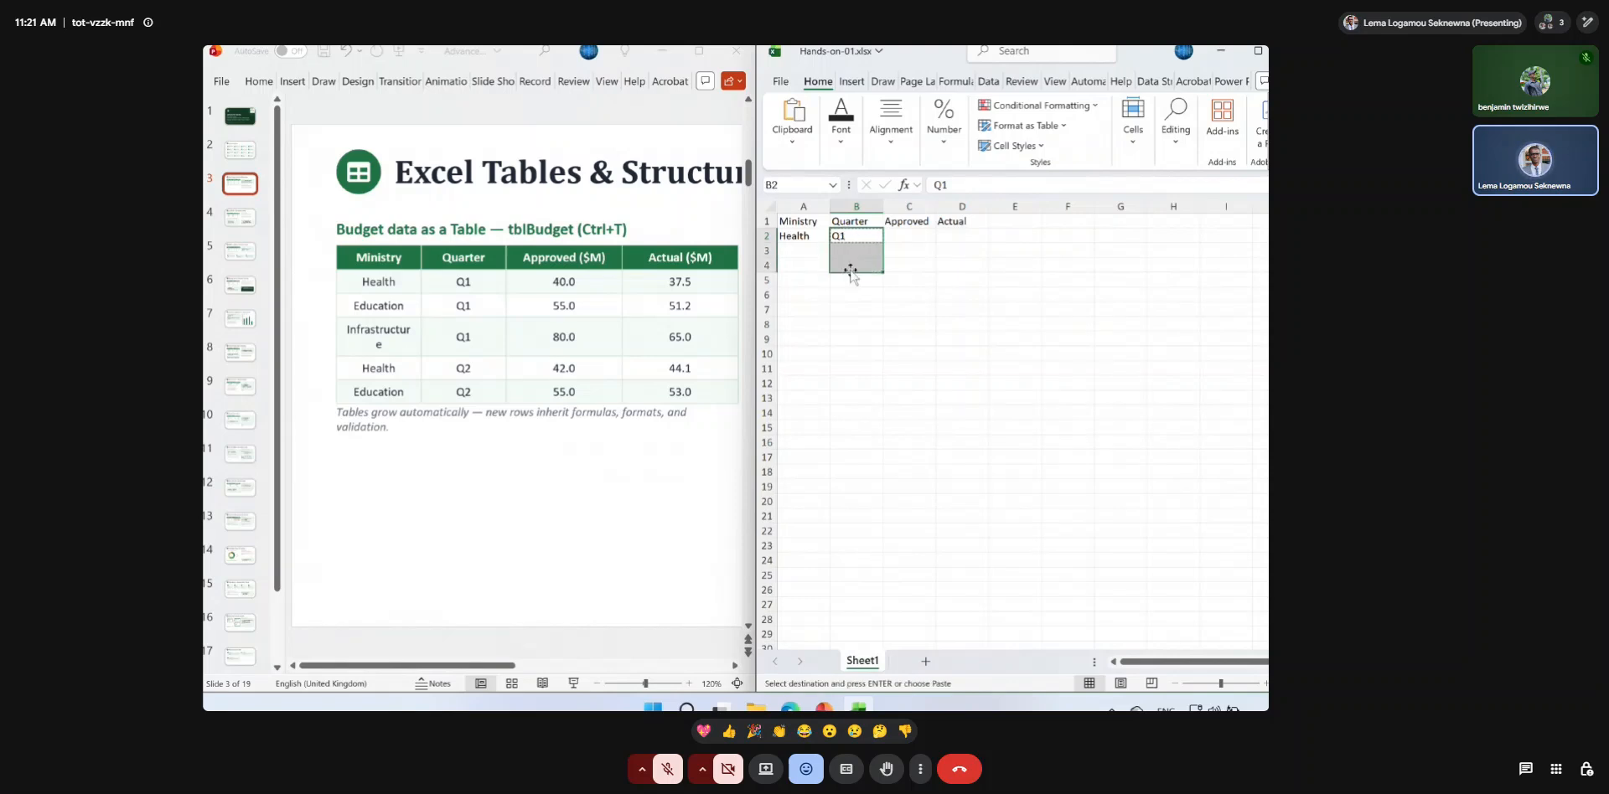
key(ctrl+v)
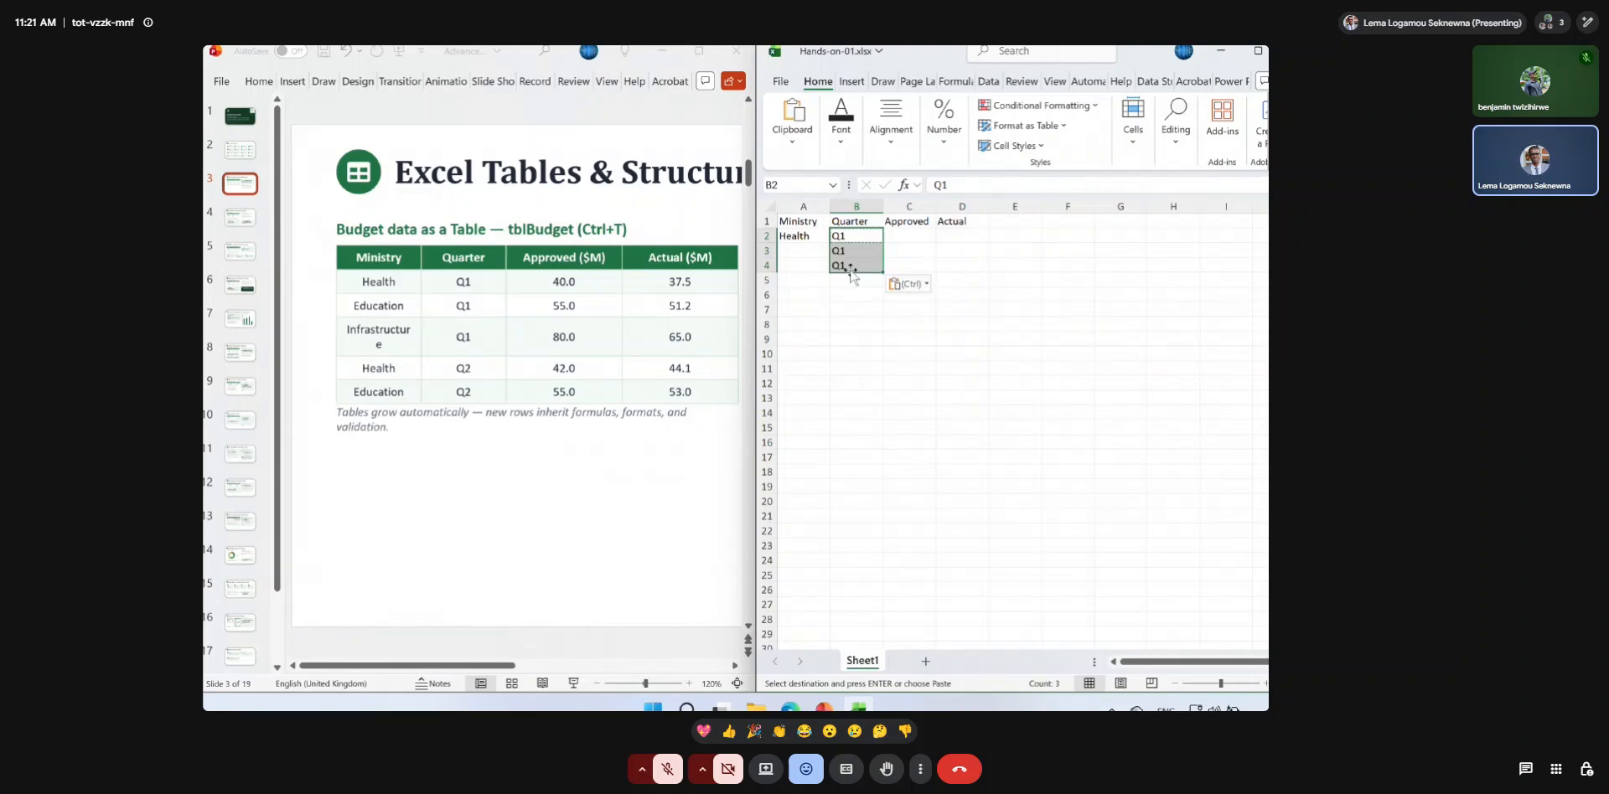
click(855, 236)
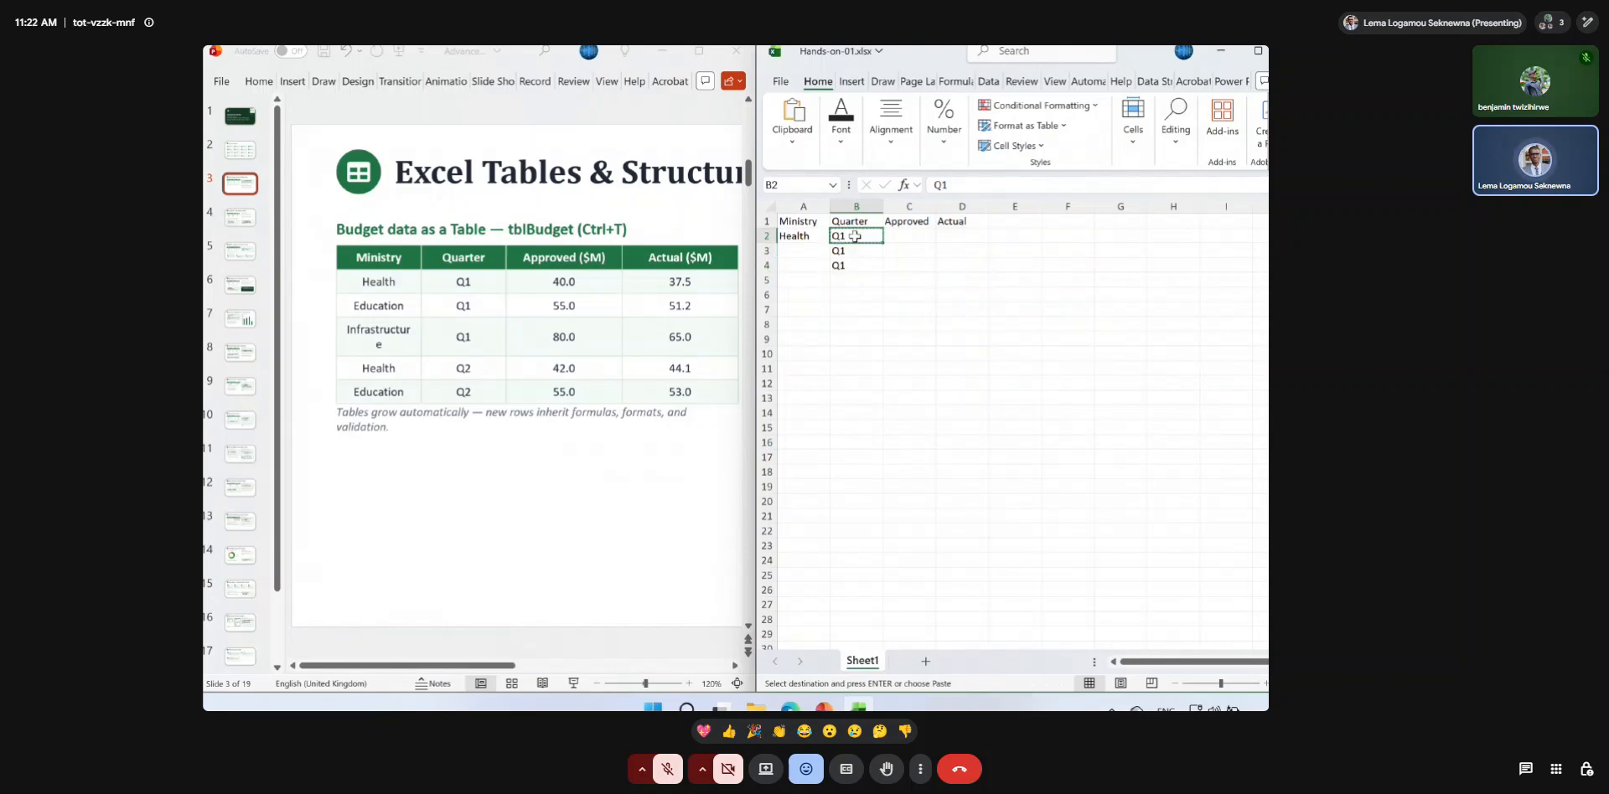
drag(855, 236, 854, 259)
key(ctrl+v)
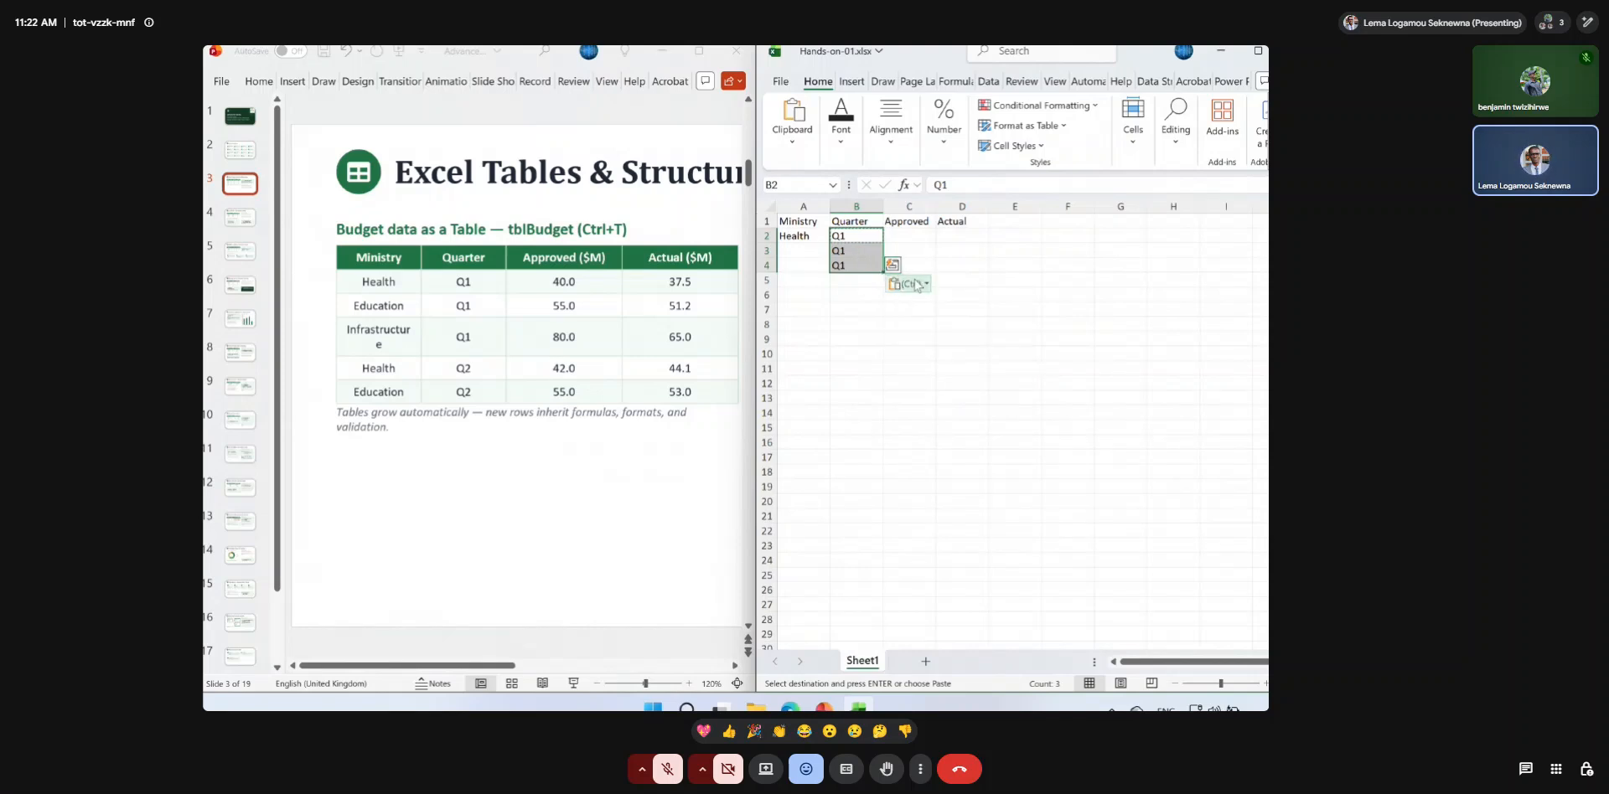
click(927, 251)
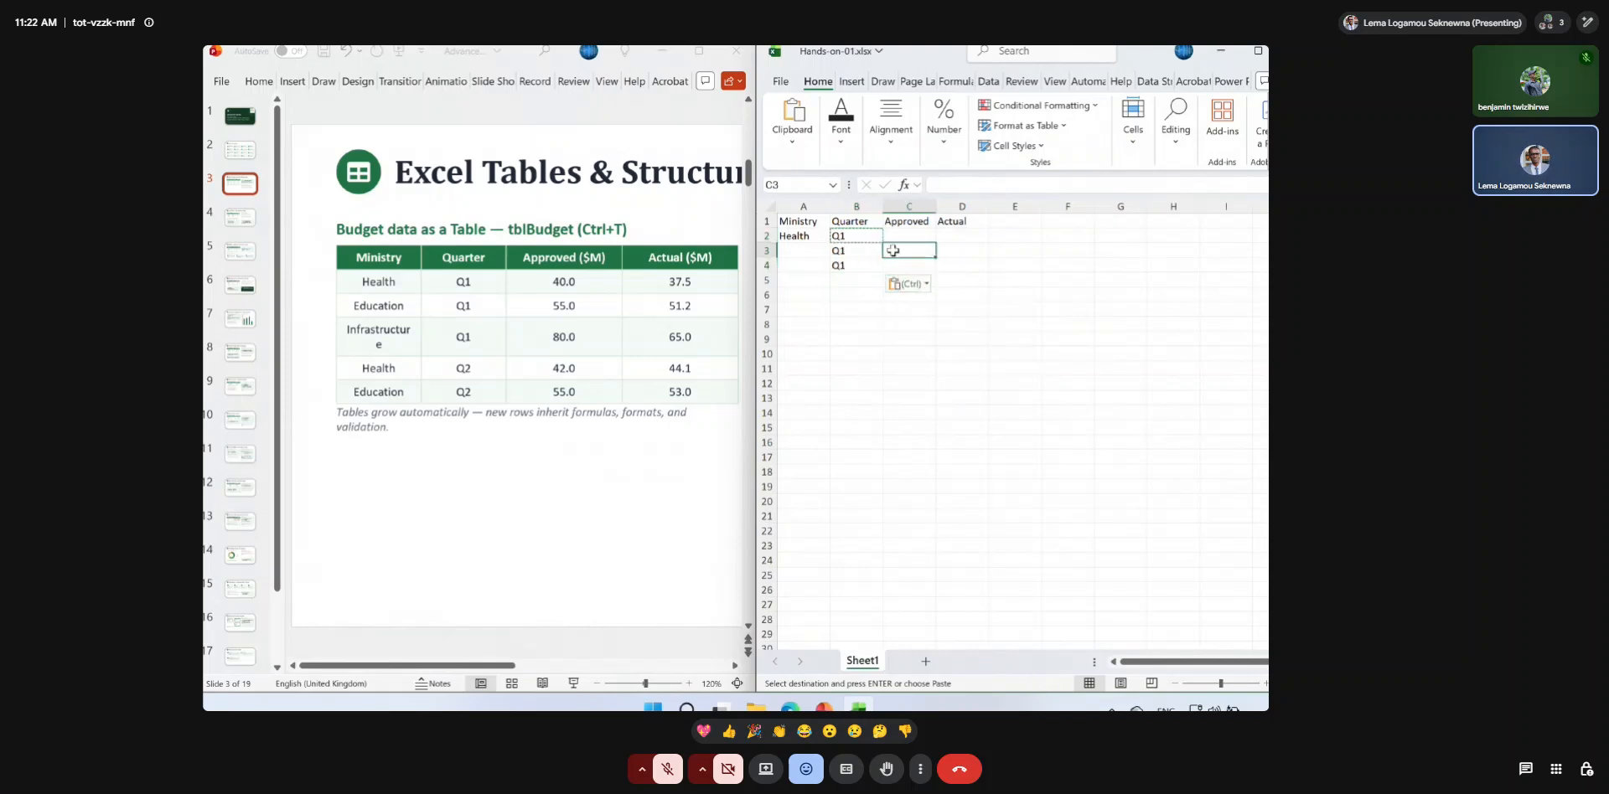
Enter Q2 in cells B5 and B6 of the Quarter column.
click(859, 285)
text(Q2)
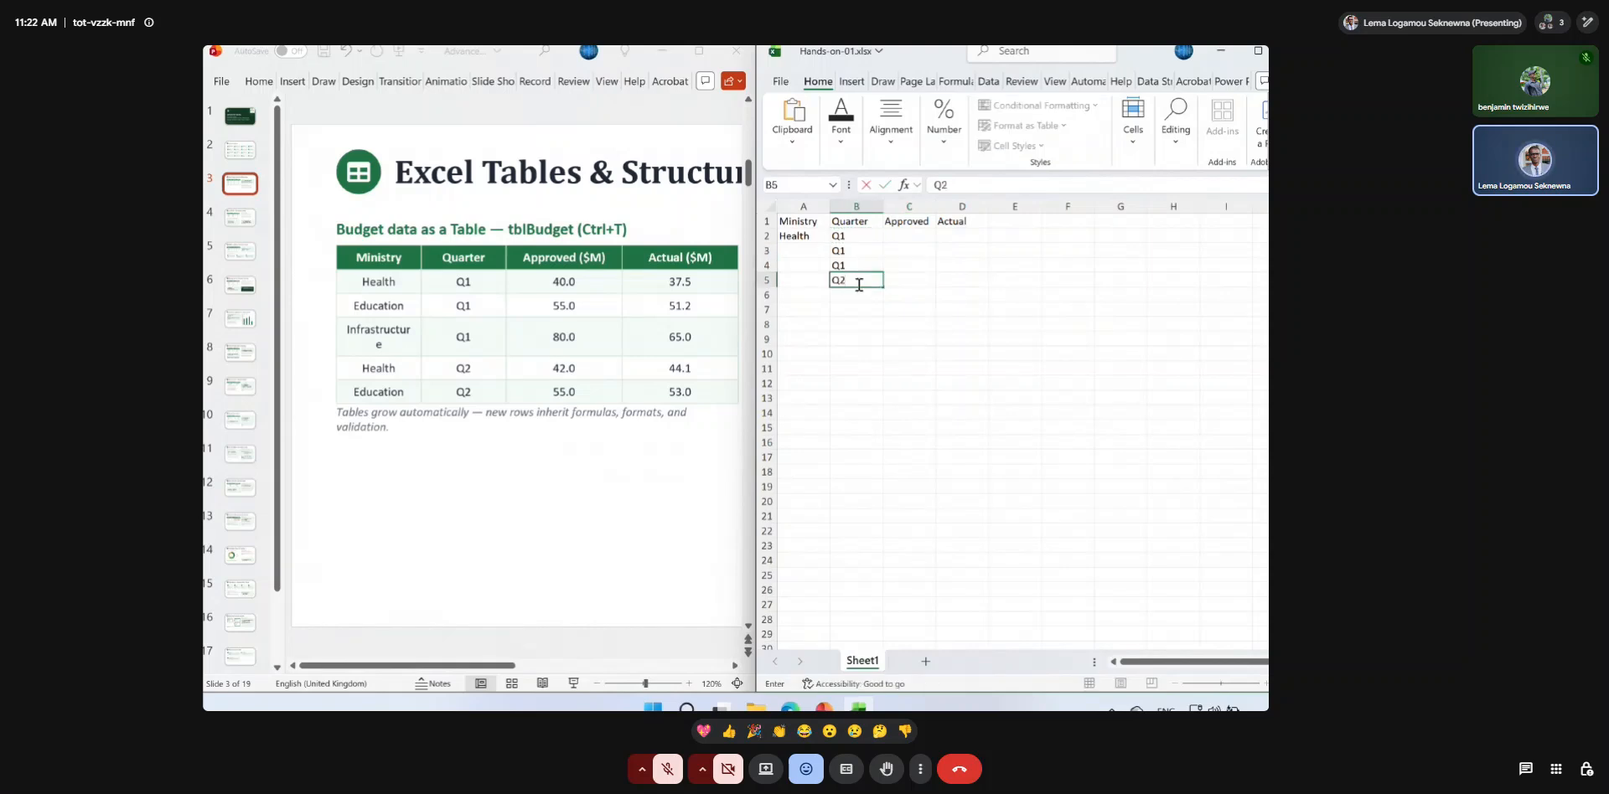
key(Return)
text(Q2)
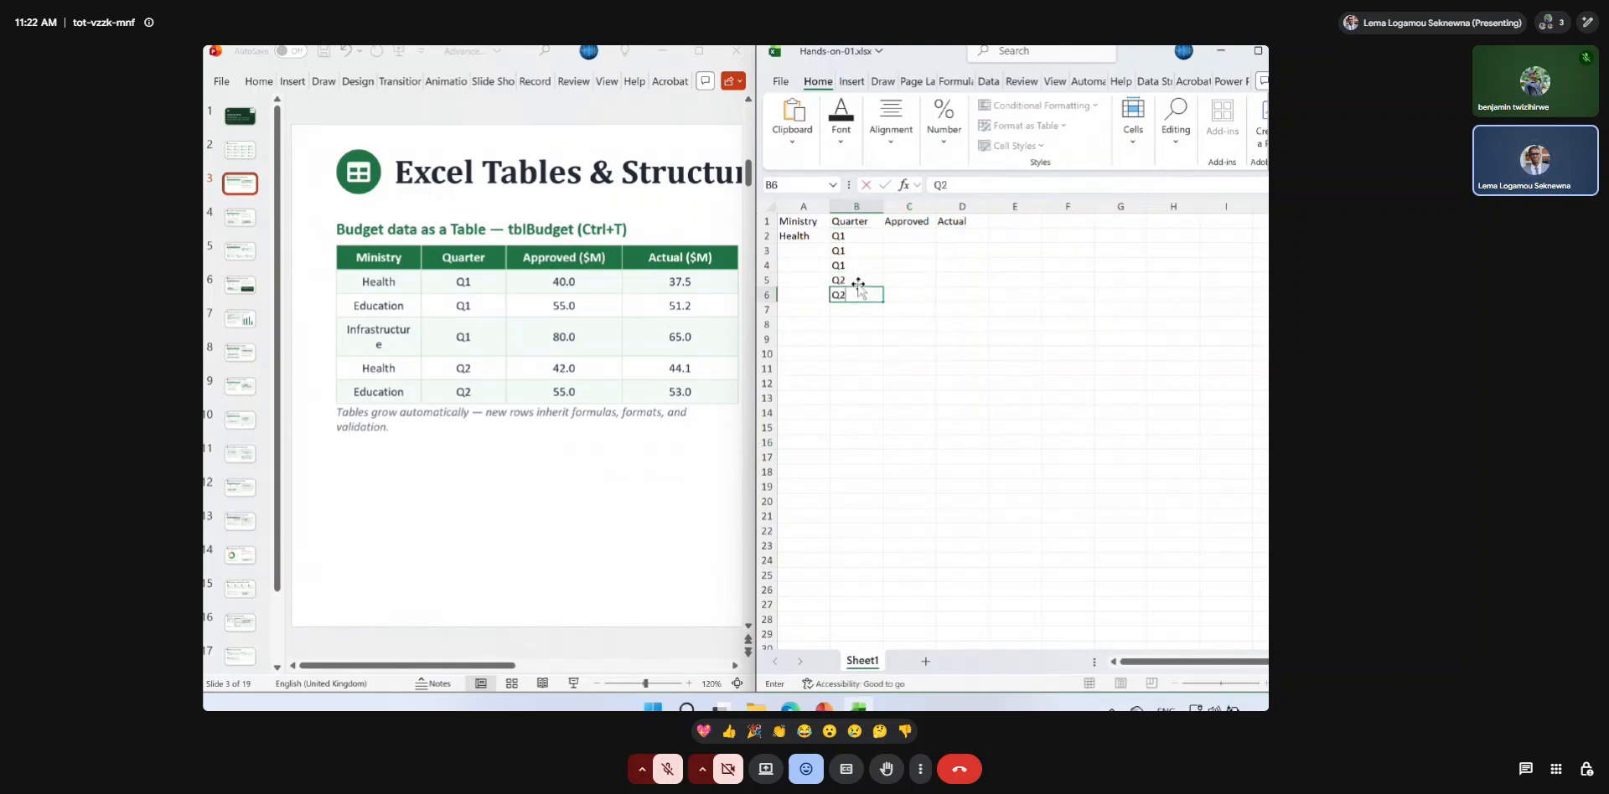
key(Return)
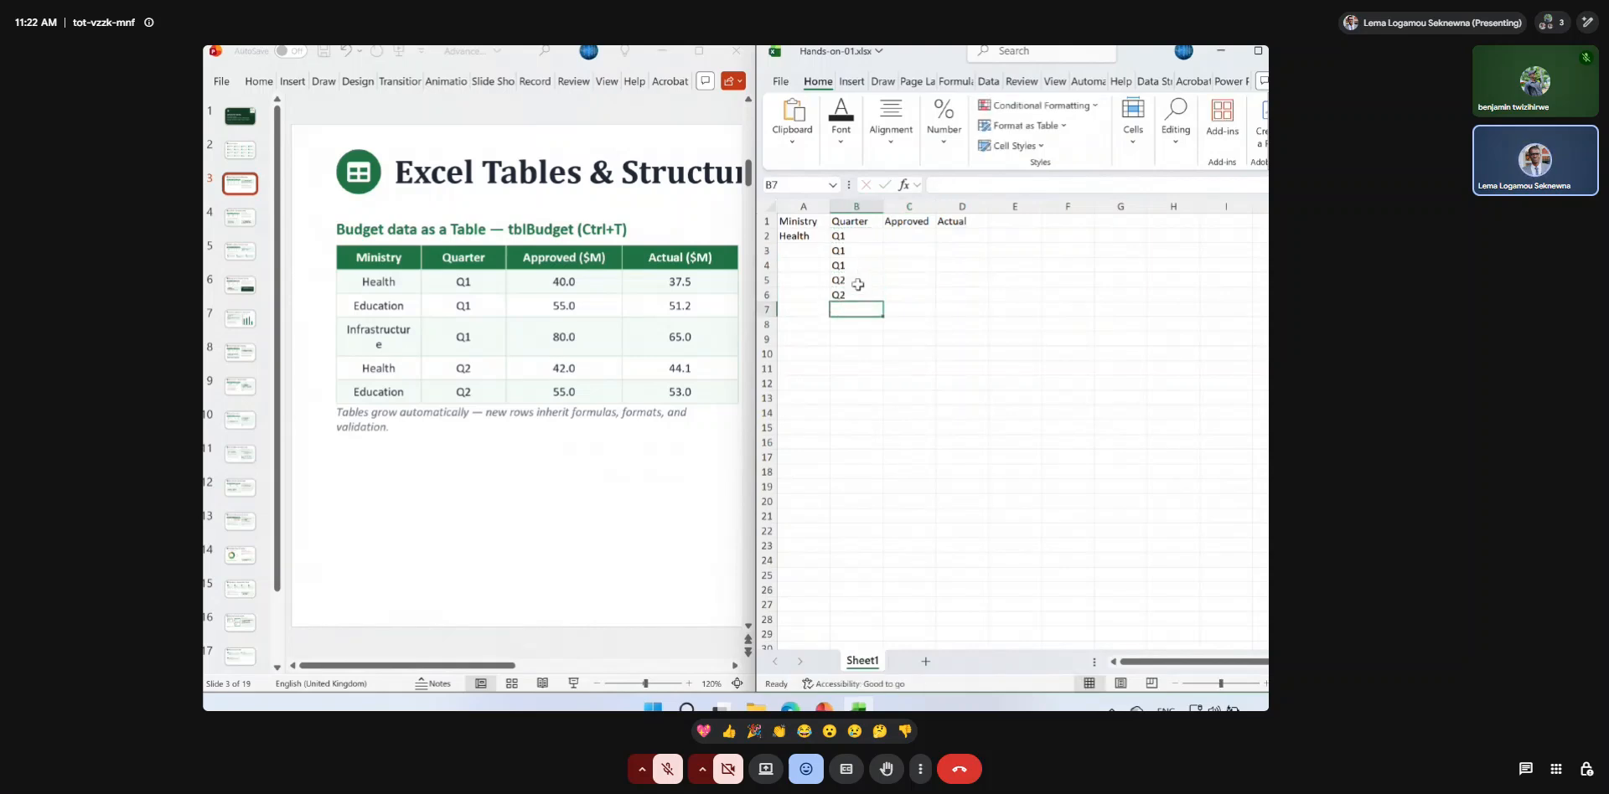
Fill the Ministry column in A3 to A6 with Education, Infrastructure, Health and Education.
click(794, 248)
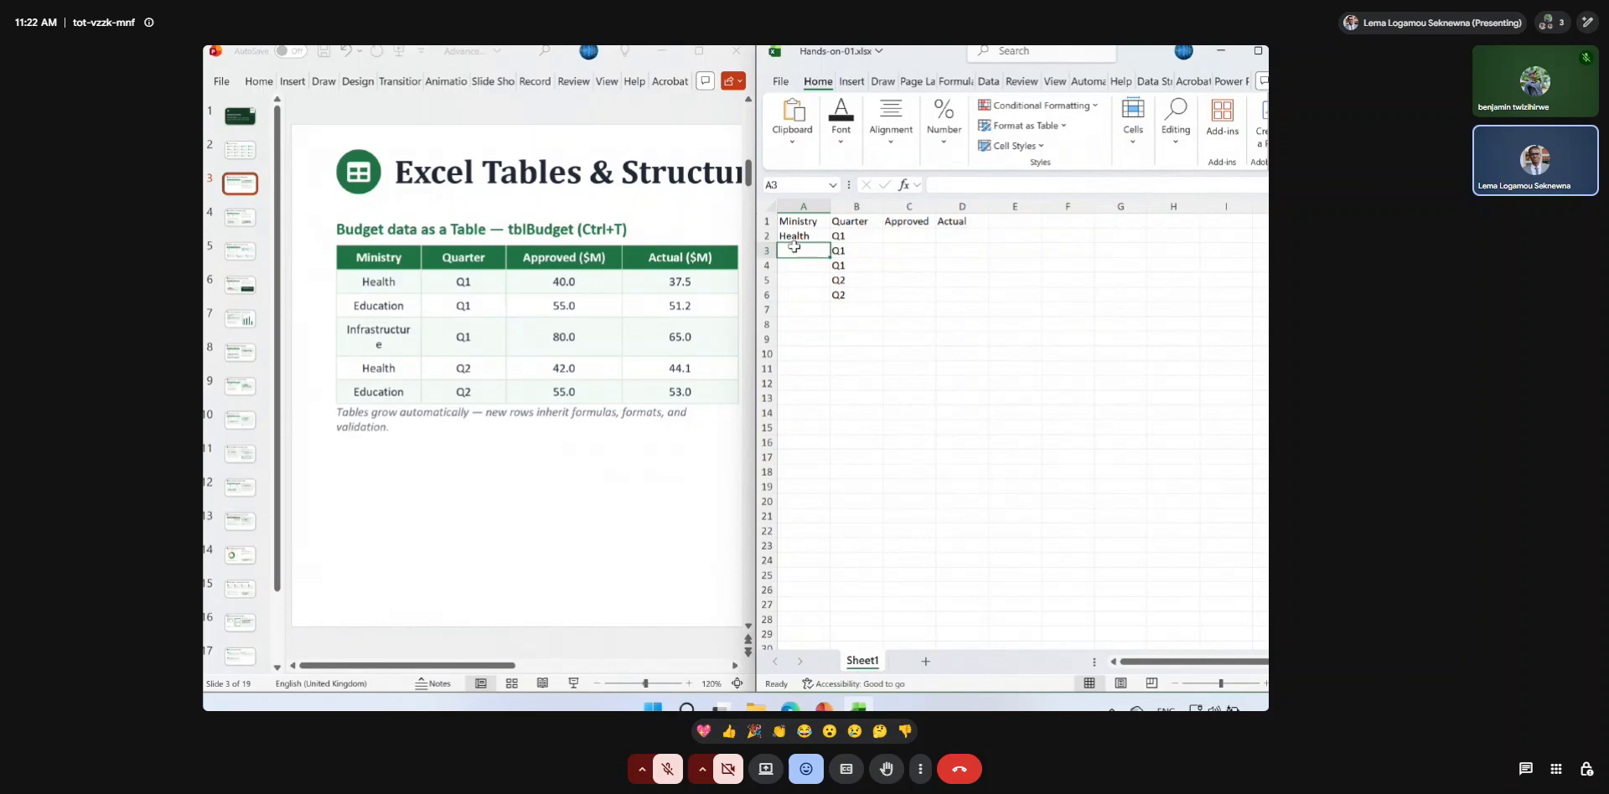
text(Education)
key(Return)
text(Infrastructure)
key(Return)
text(Health)
key(Return)
text(Education)
key(Return)
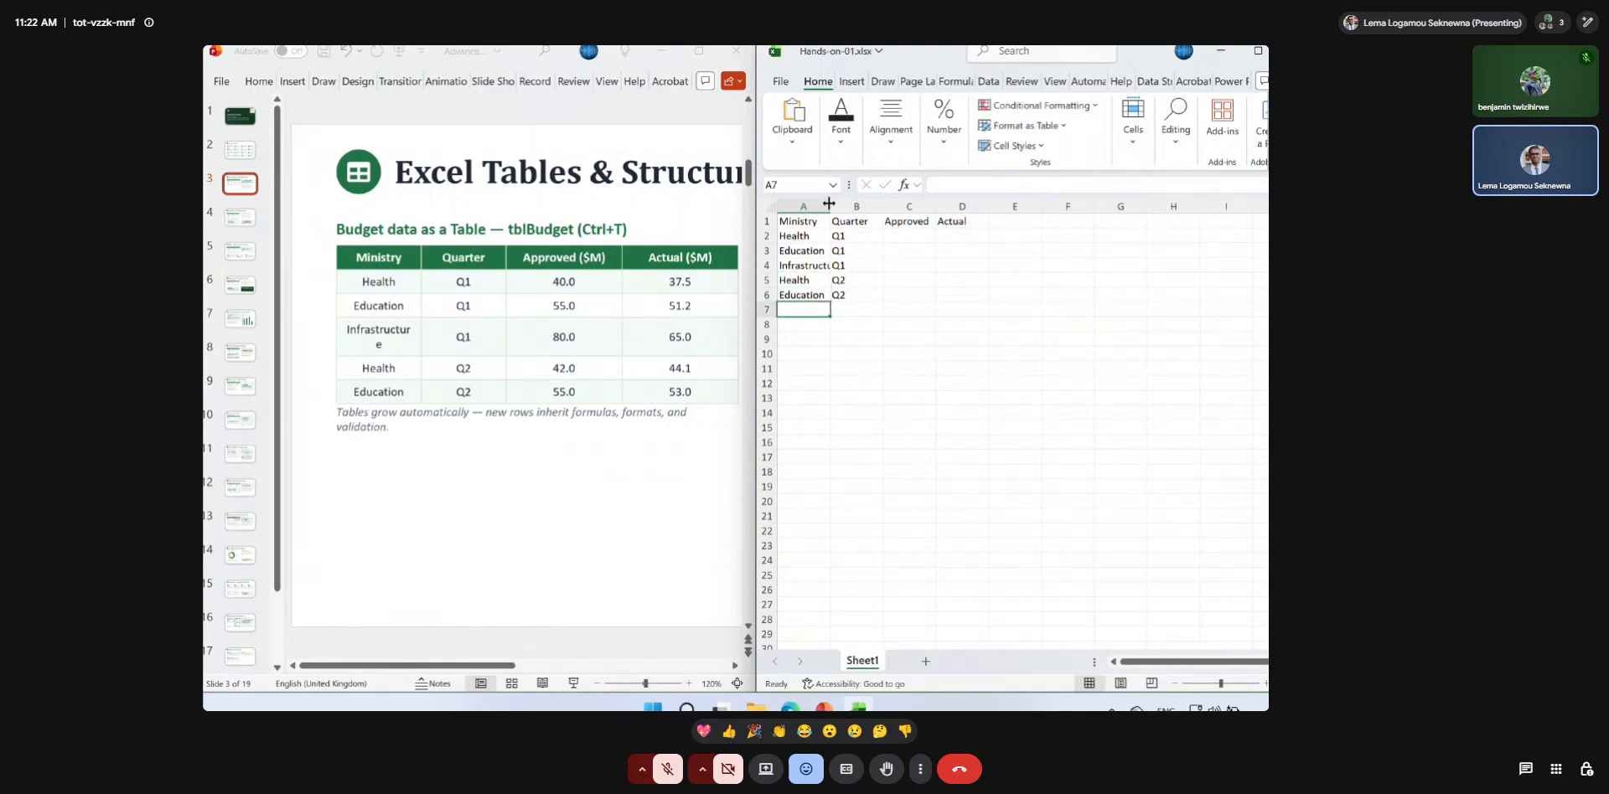
Enter 40, 55 and 80 in cells C2 to C4 of the Approved column.
click(903, 238)
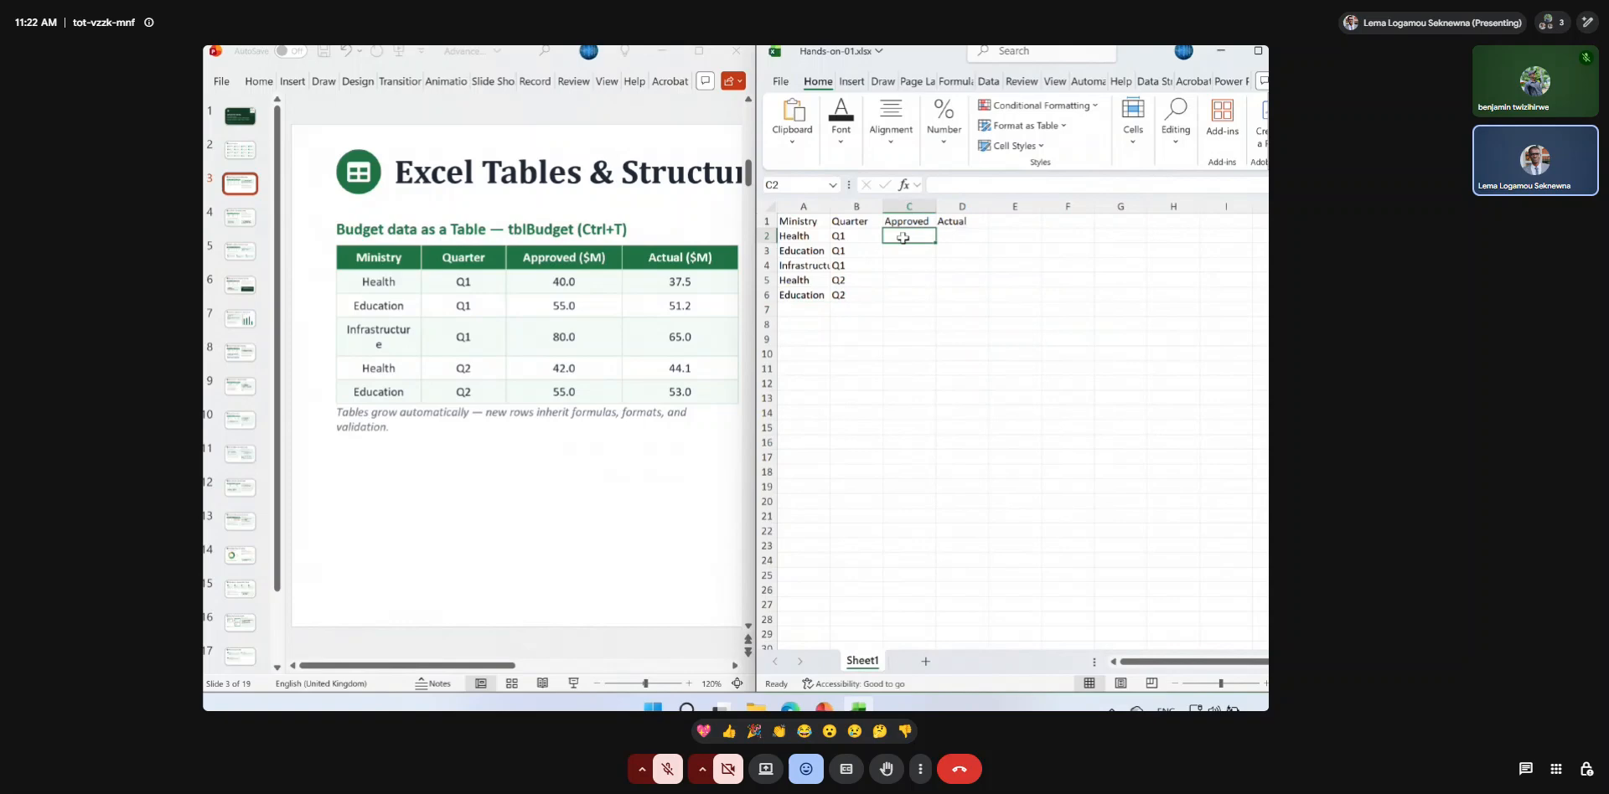
text(40)
key(Return)
text(55)
key(Return)
text(80)
key(Return)
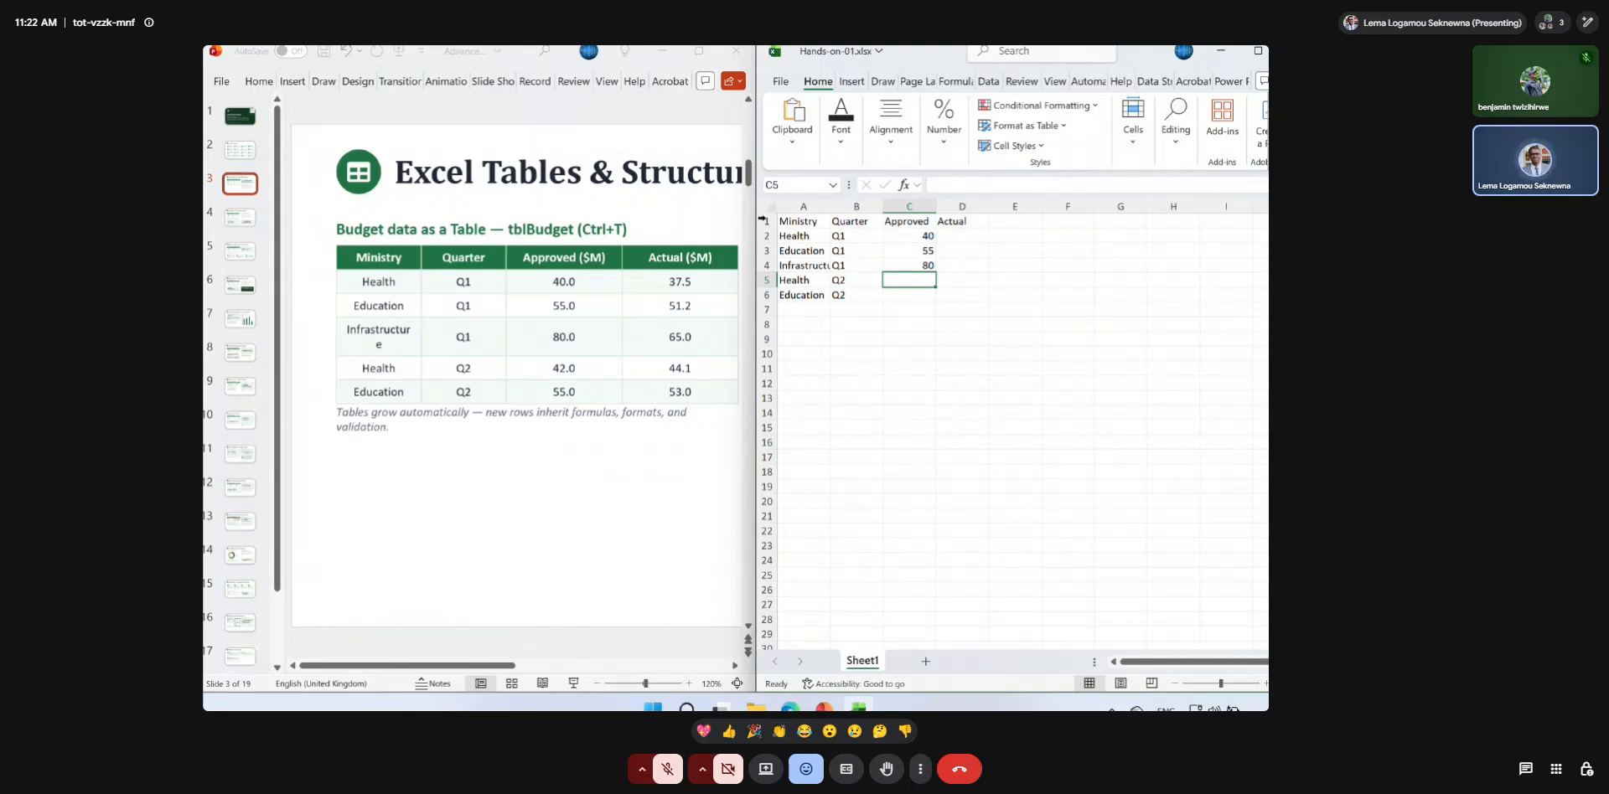
Copy the whole budget table from the PowerPoint slide into Excel at A1 over the existing data, and fit column D to its contents.
click(550, 274)
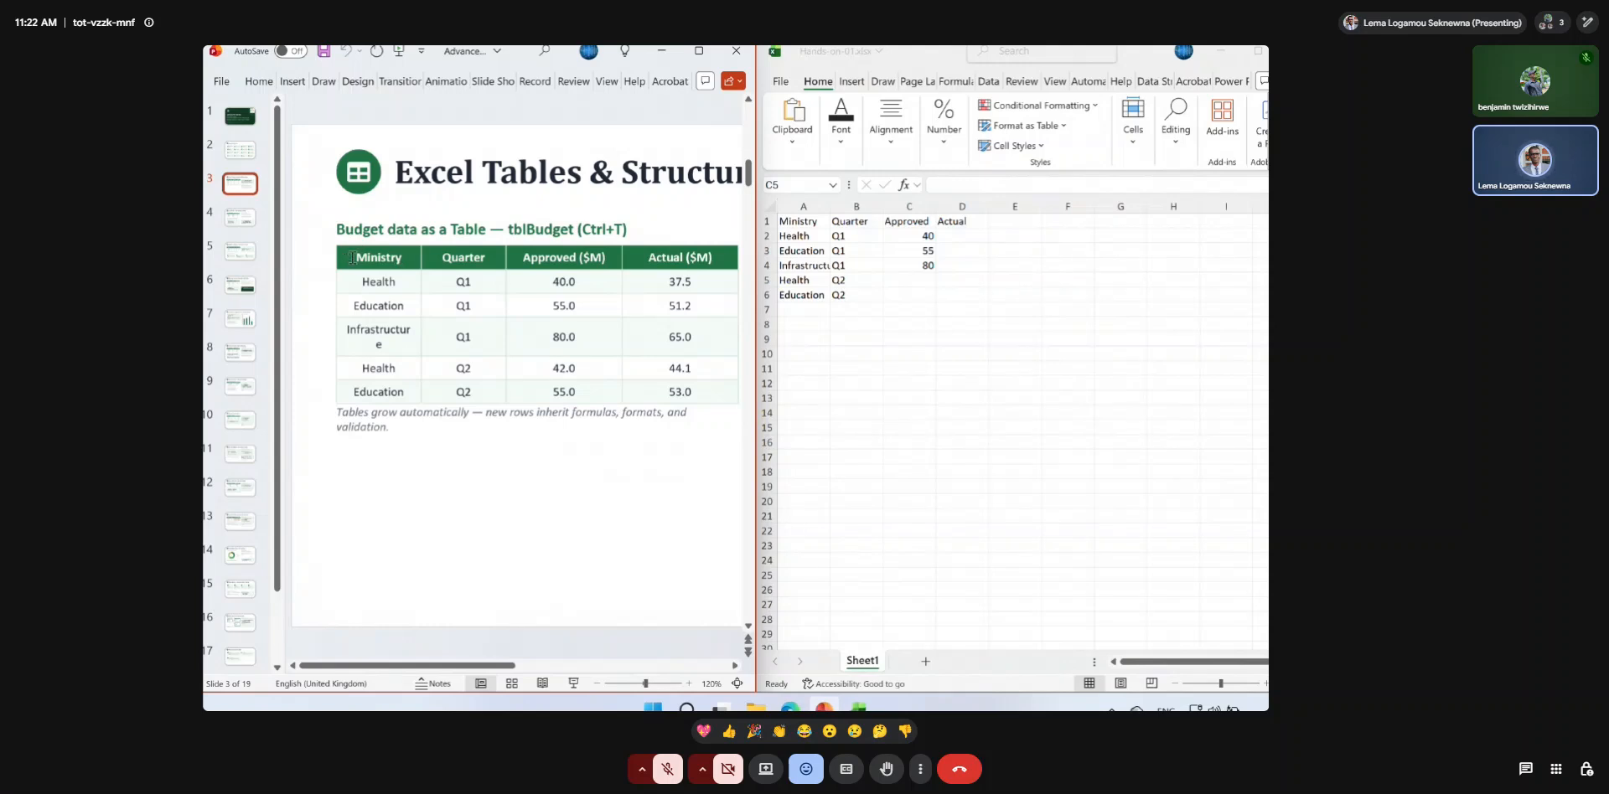
drag(355, 255, 689, 390)
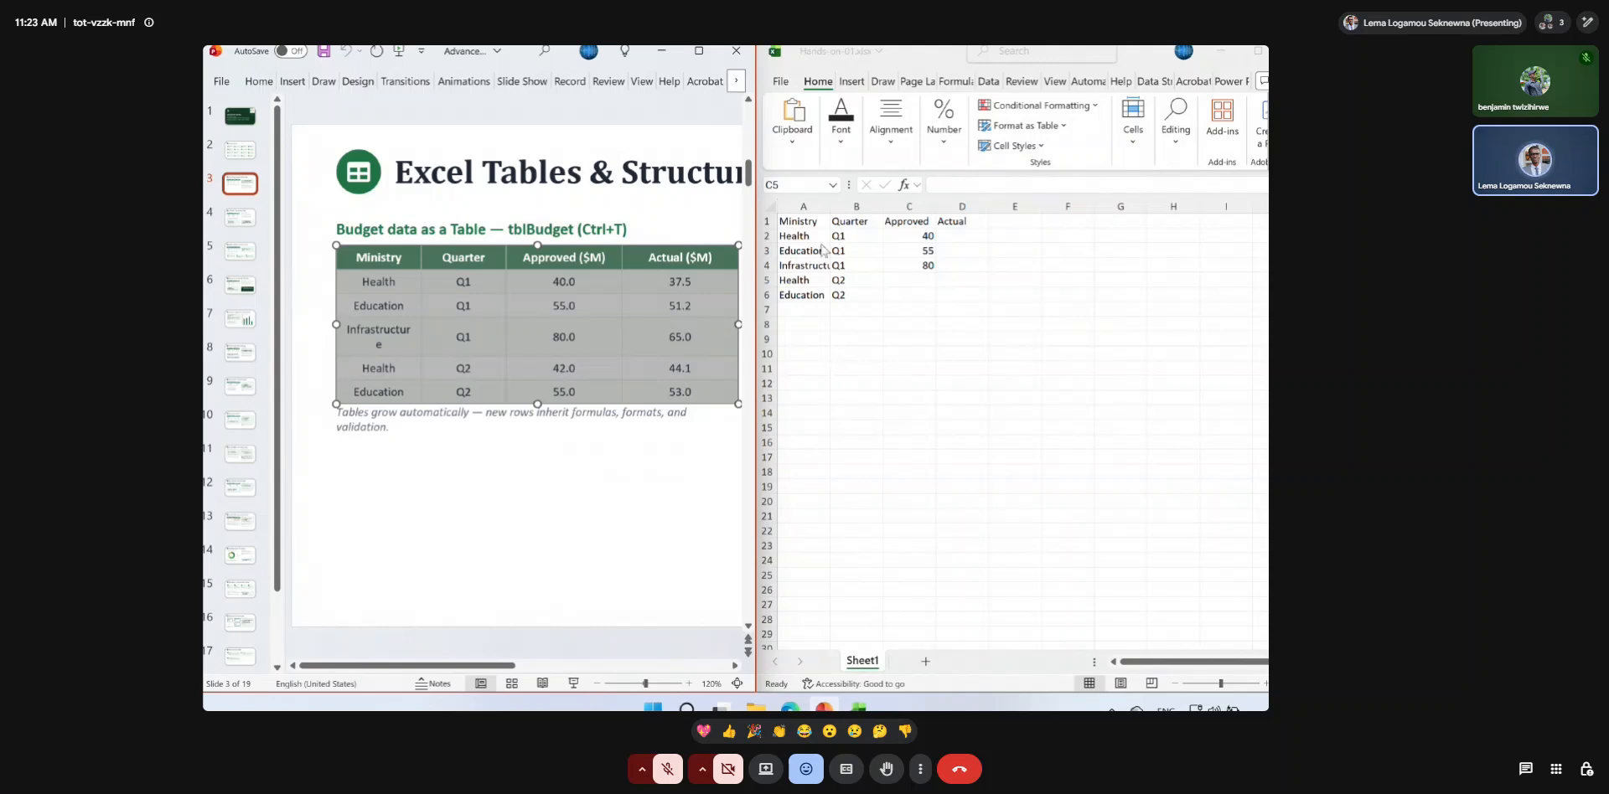
click(811, 221)
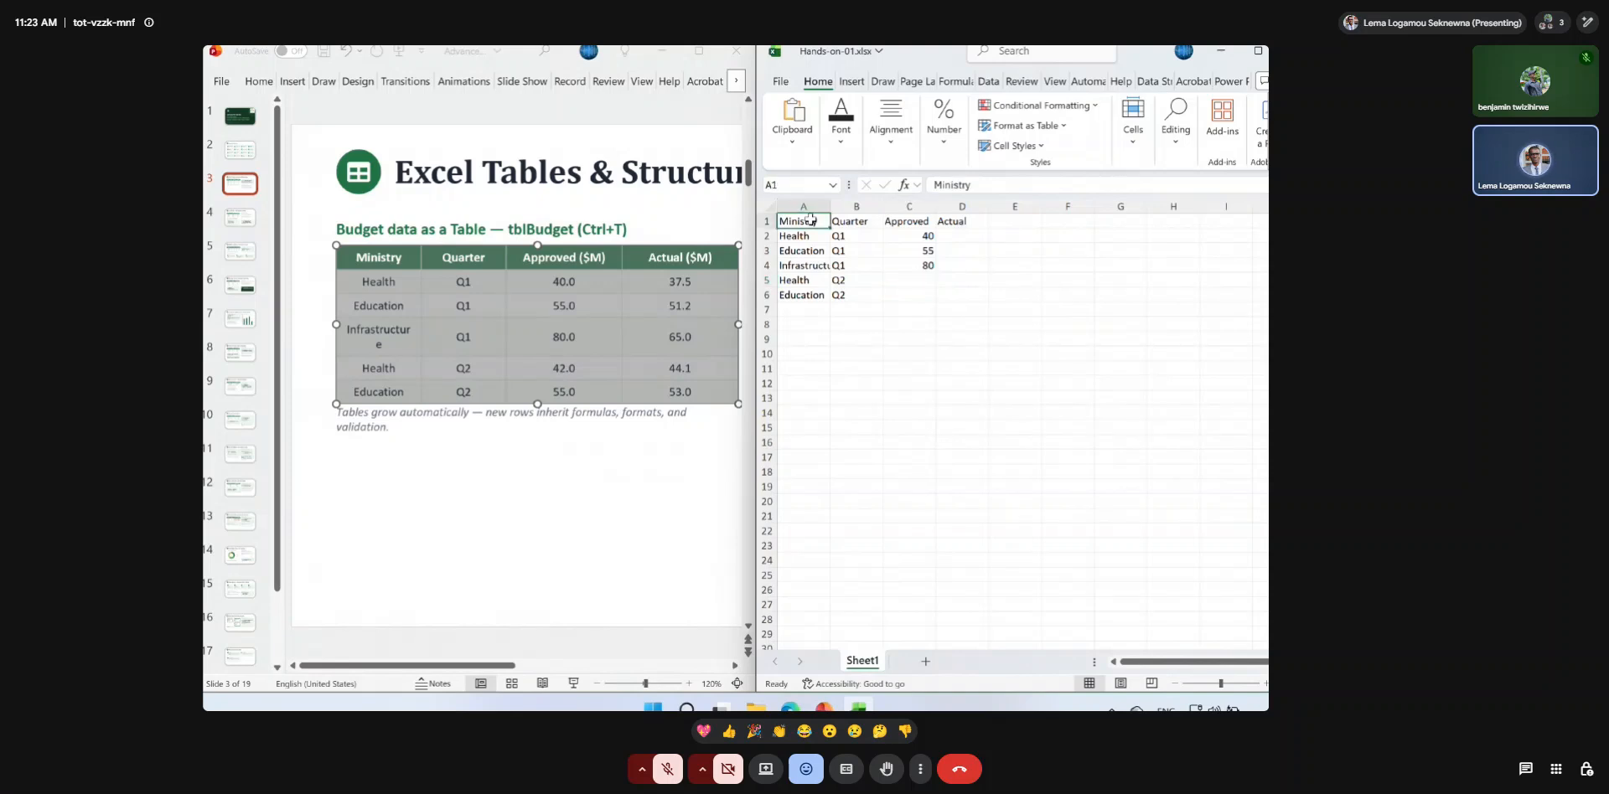
key(ctrl+v)
click(980, 249)
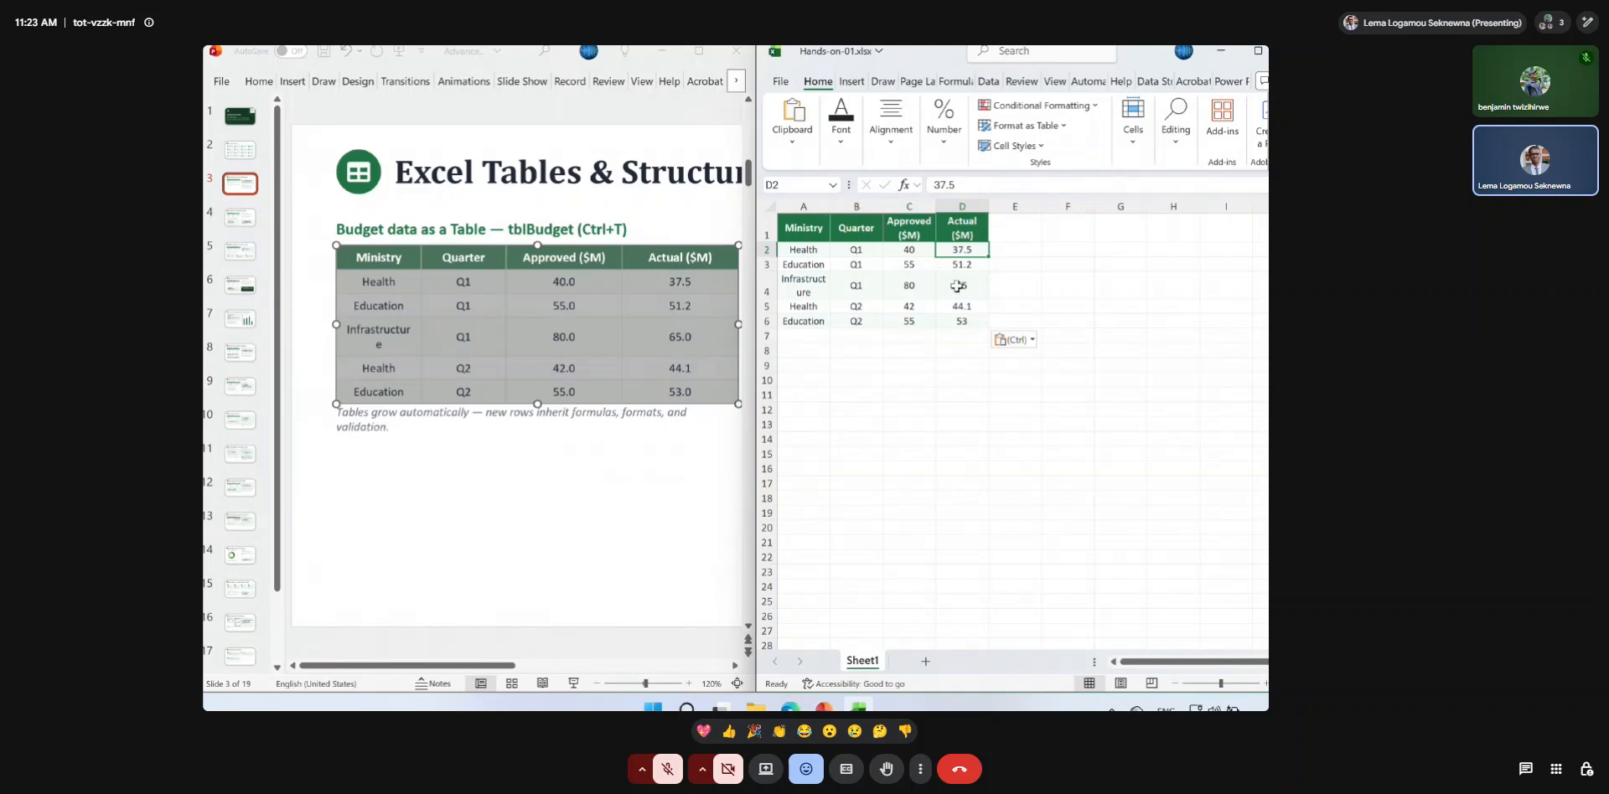
click(1031, 341)
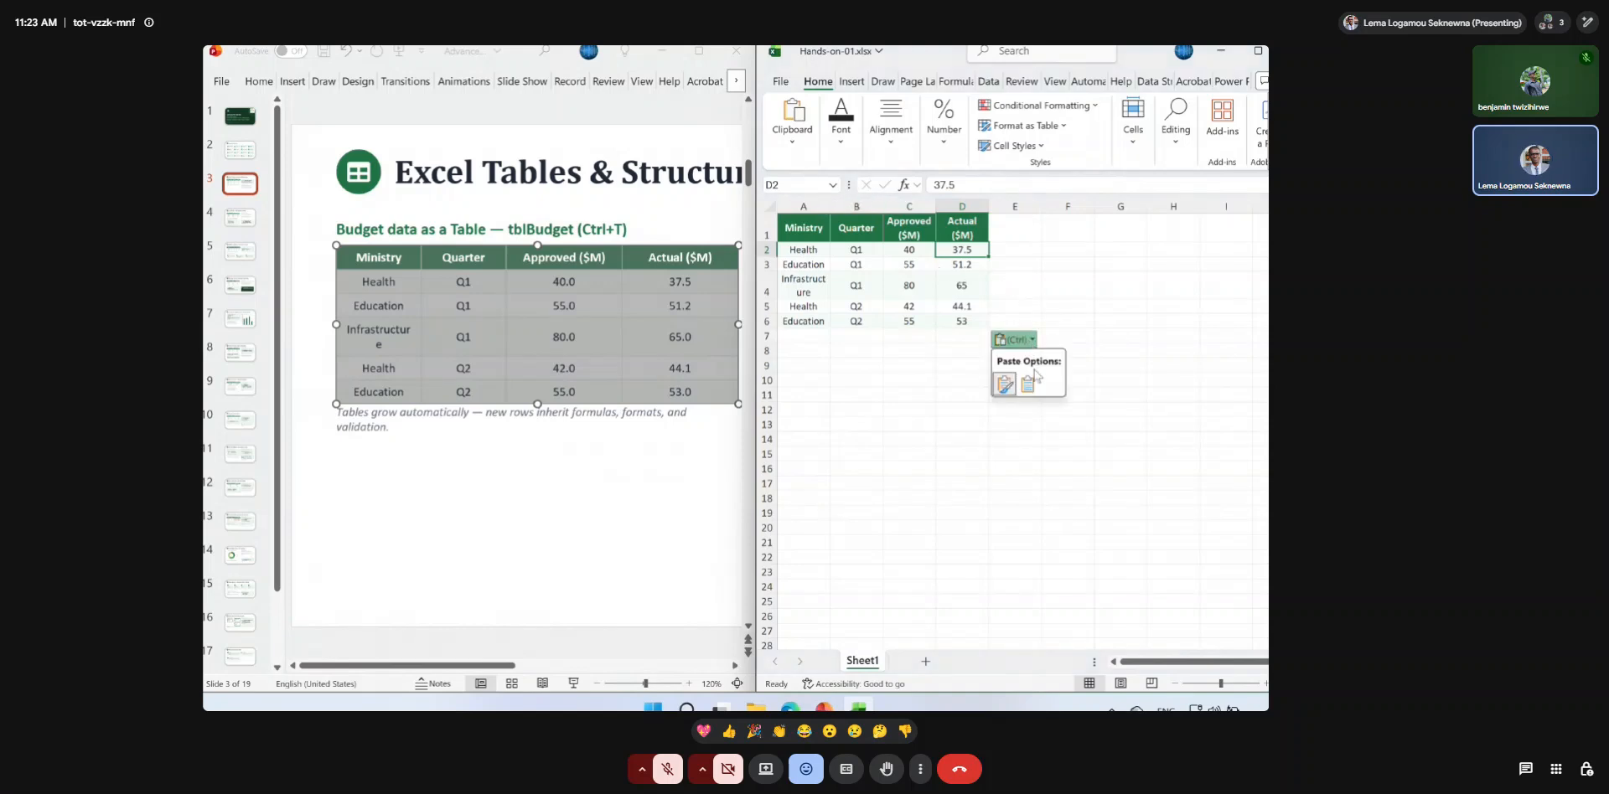
click(1015, 299)
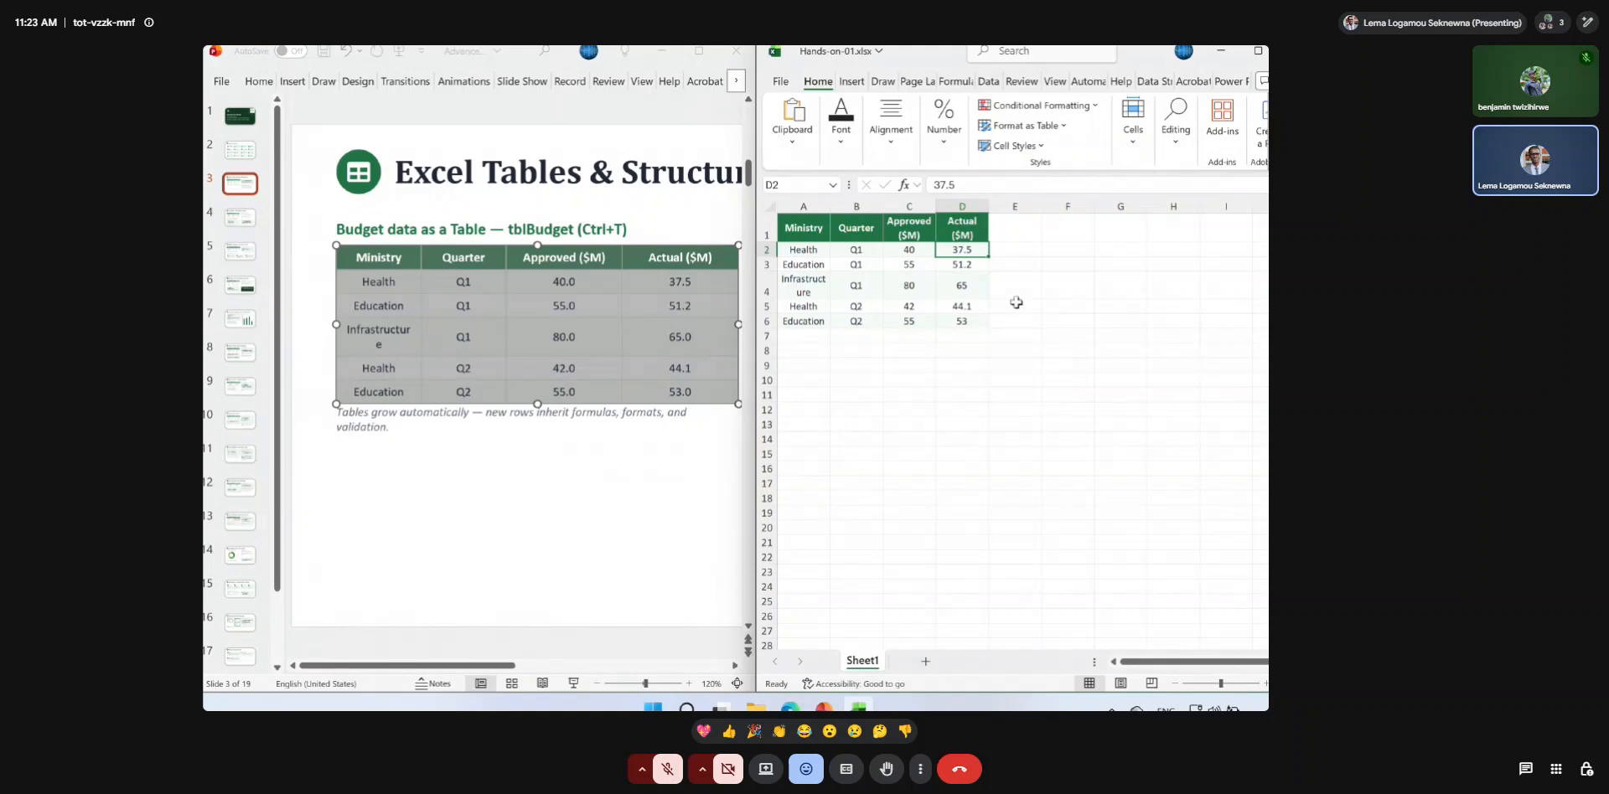
double_click(989, 206)
click(1012, 262)
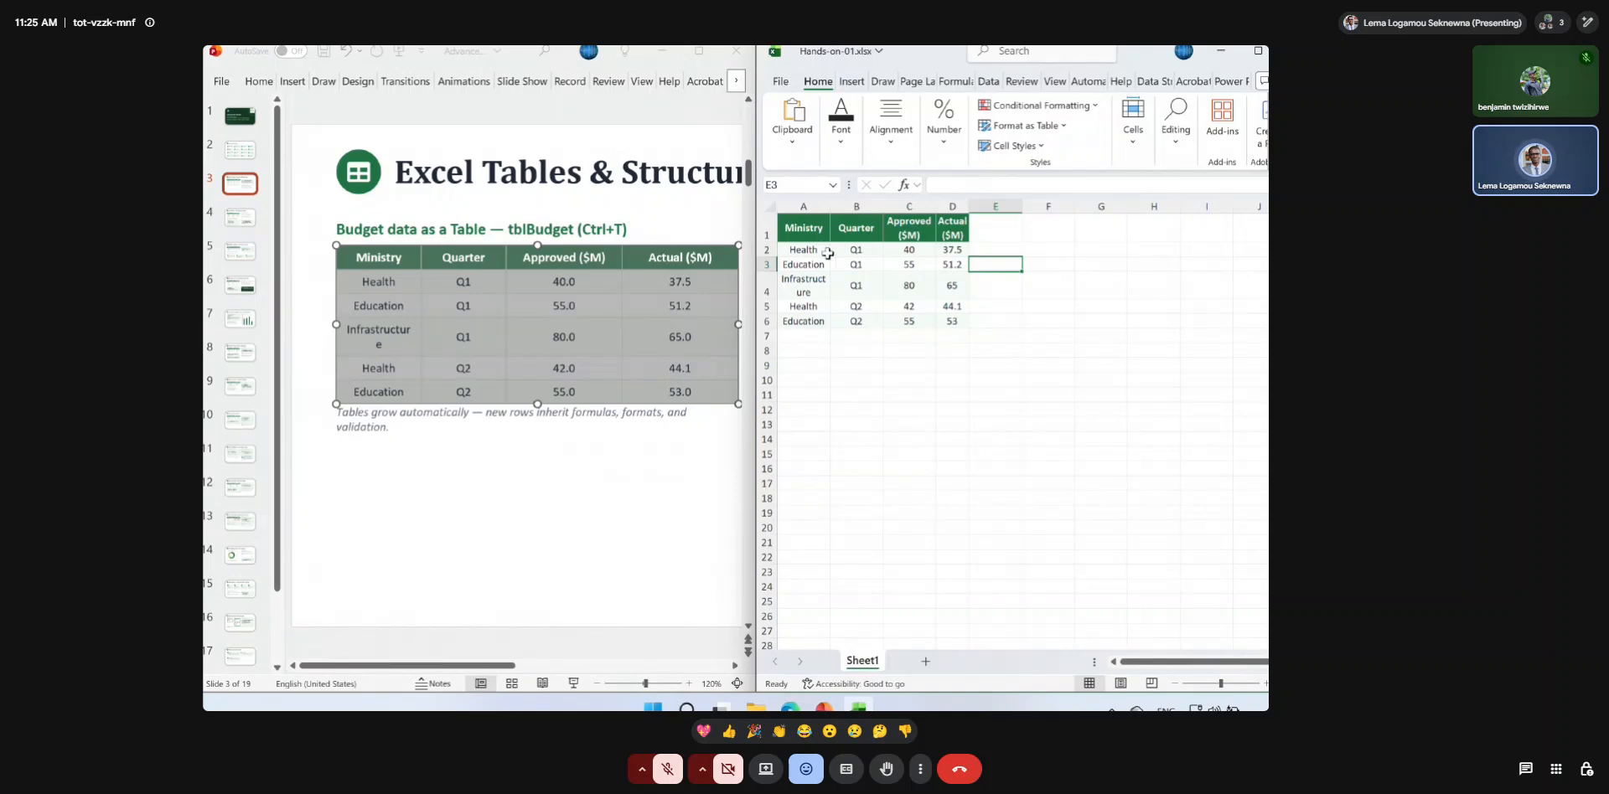
Enlarge the worksheet's zoom and maximize the Hands-on-01 workbook window.
click(1266, 685)
click(1266, 684)
click(1265, 684)
click(1266, 684)
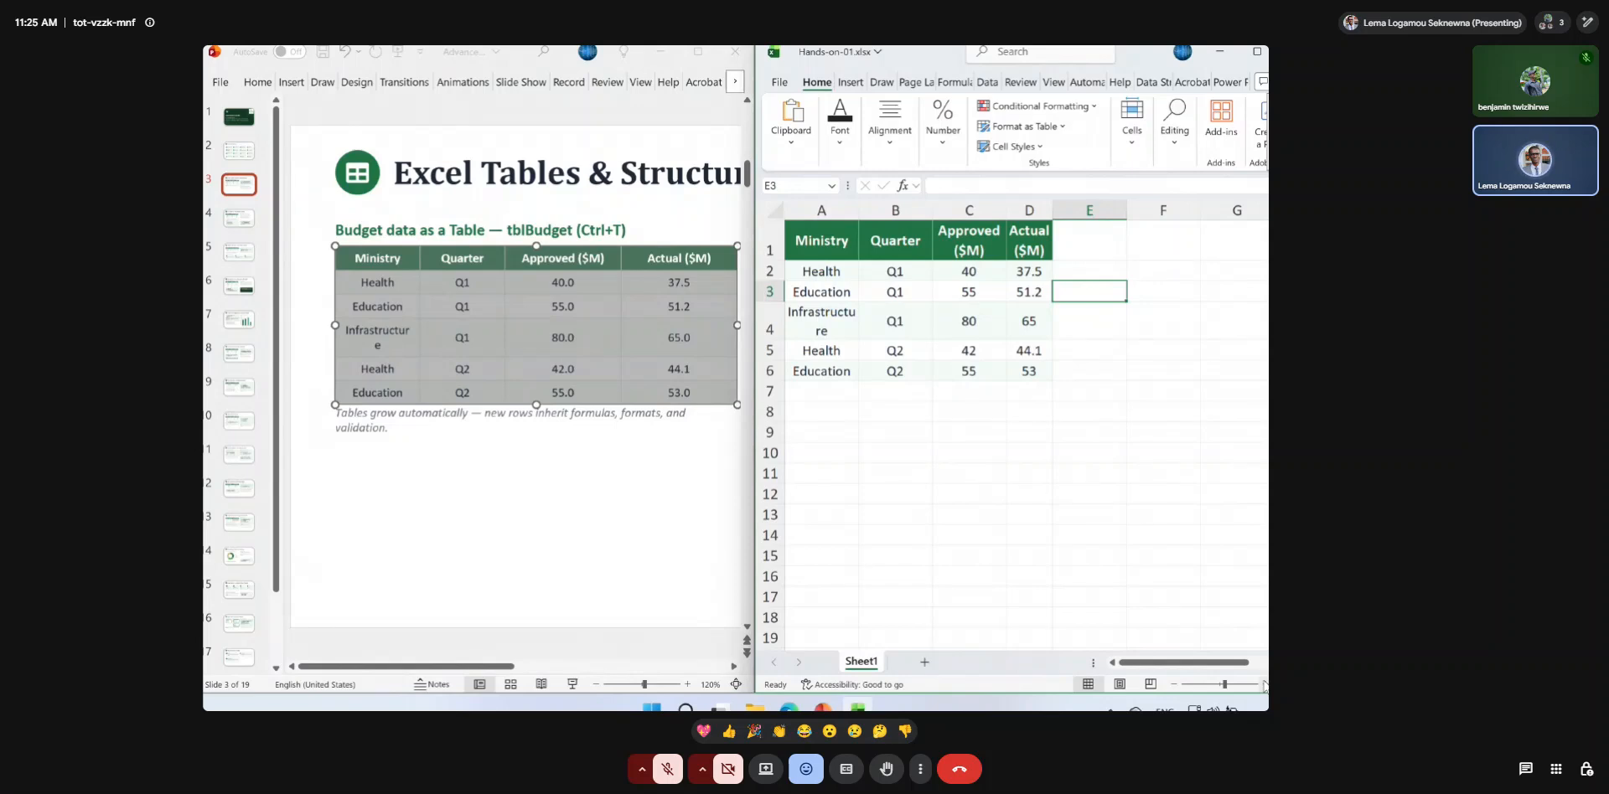
click(1266, 684)
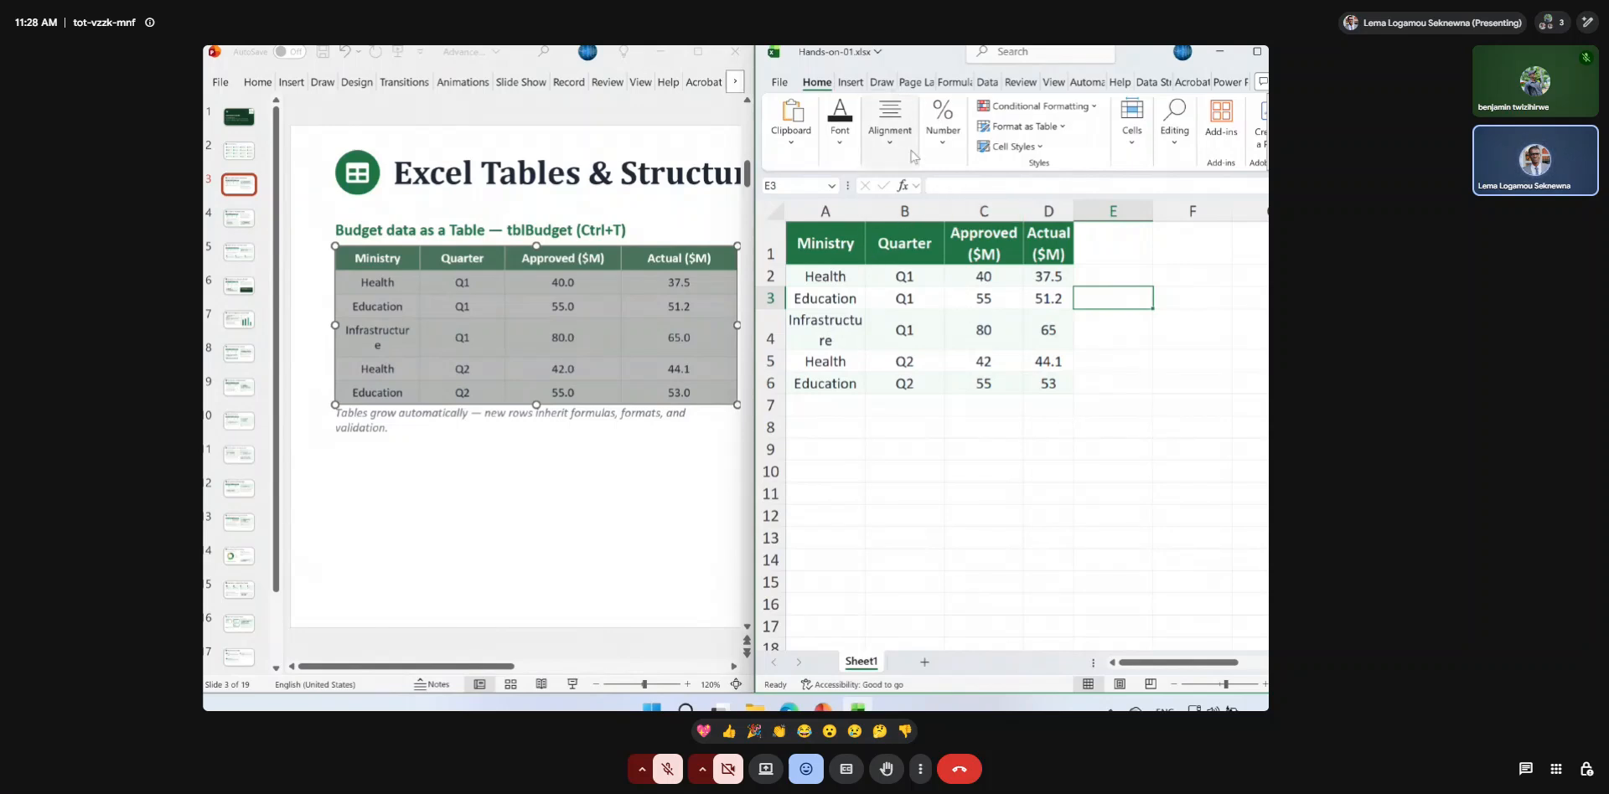
click(979, 249)
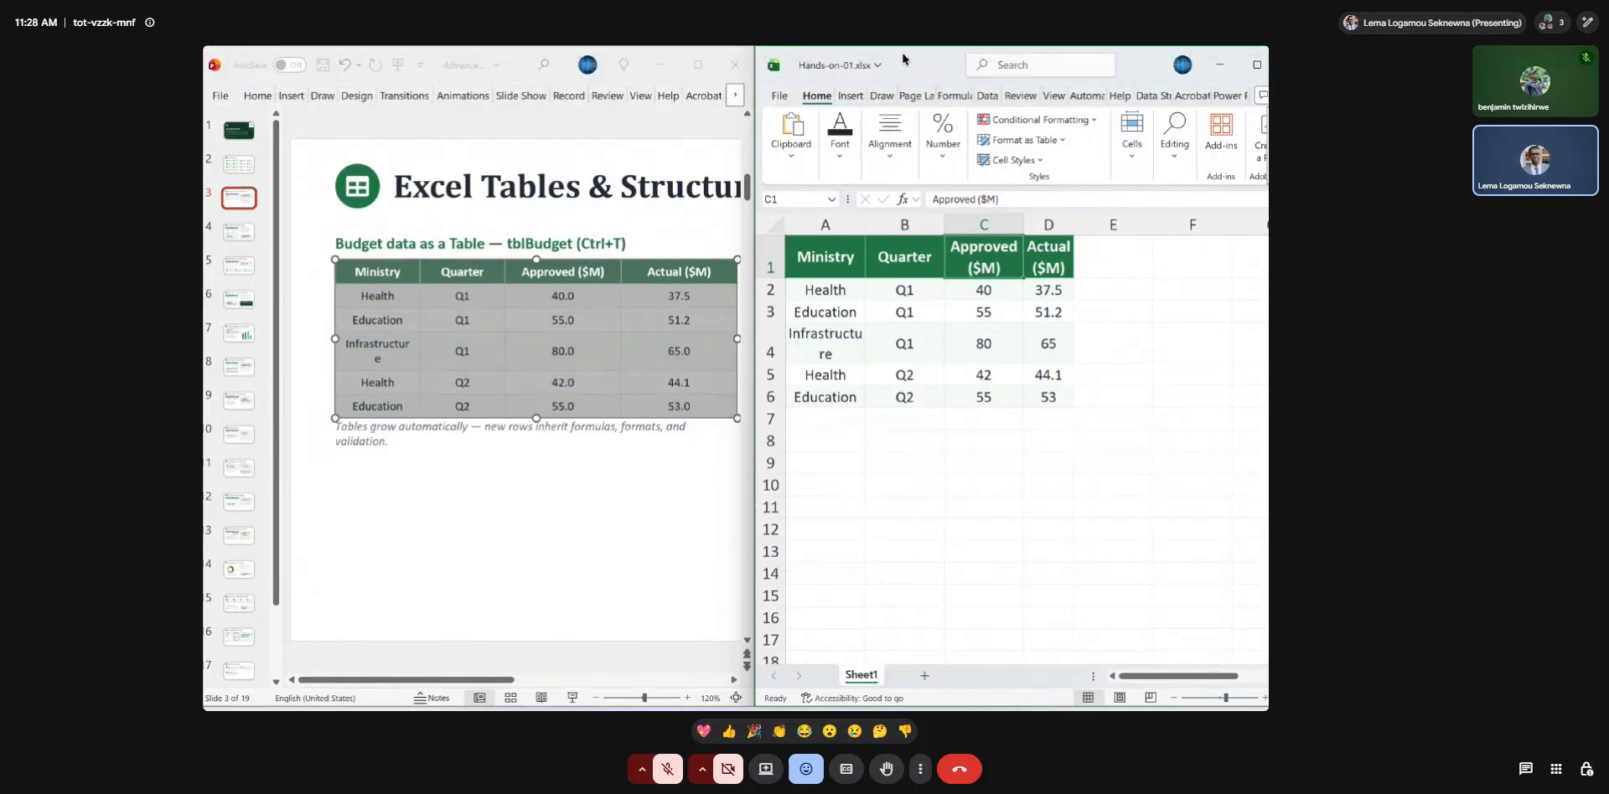
click(1253, 64)
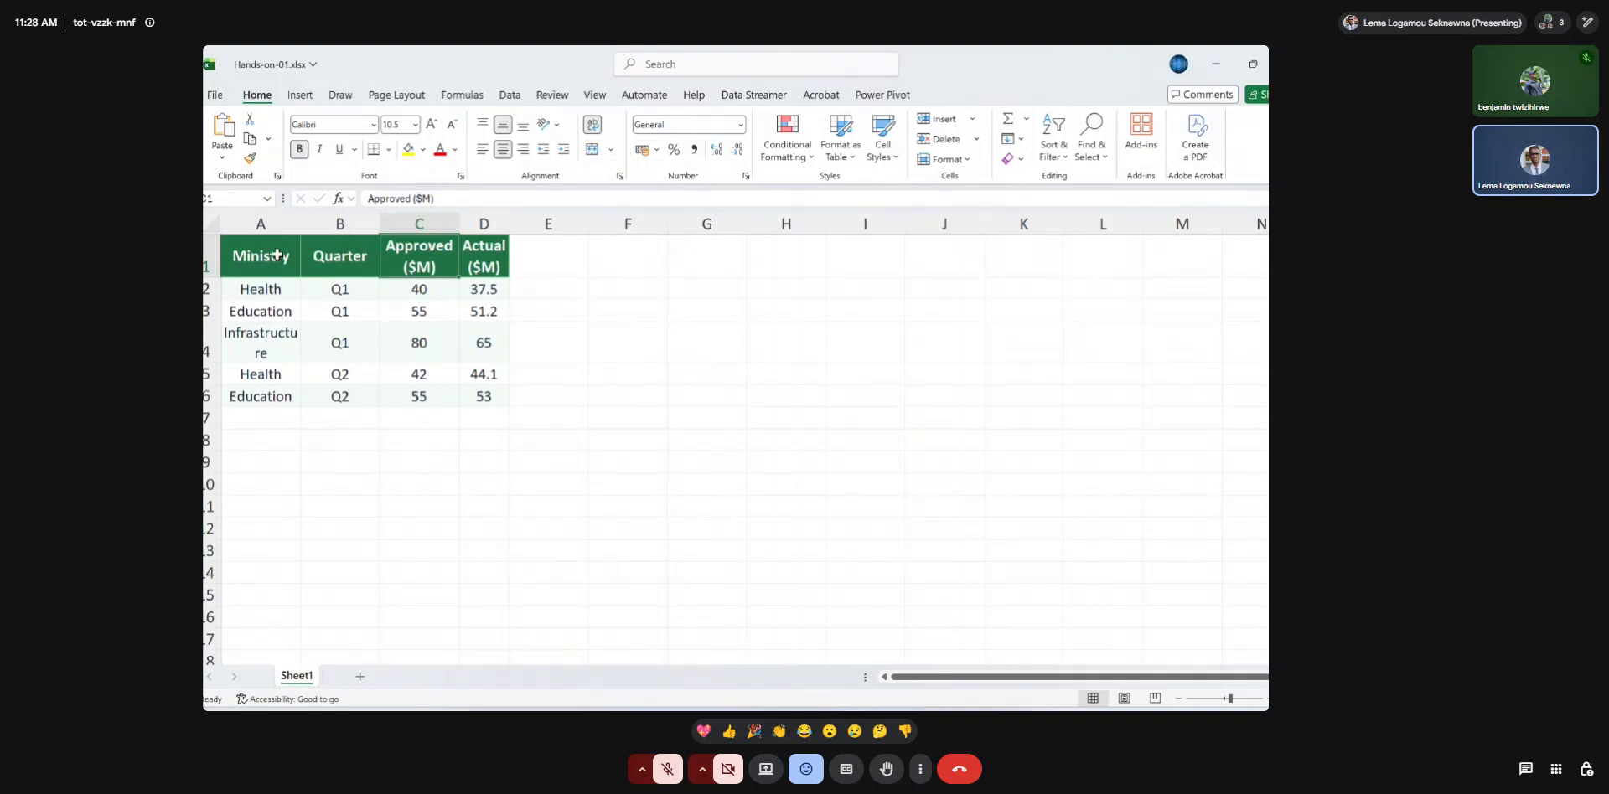
Turn off text wrapping for the header cells A1 to D1.
drag(240, 256, 479, 254)
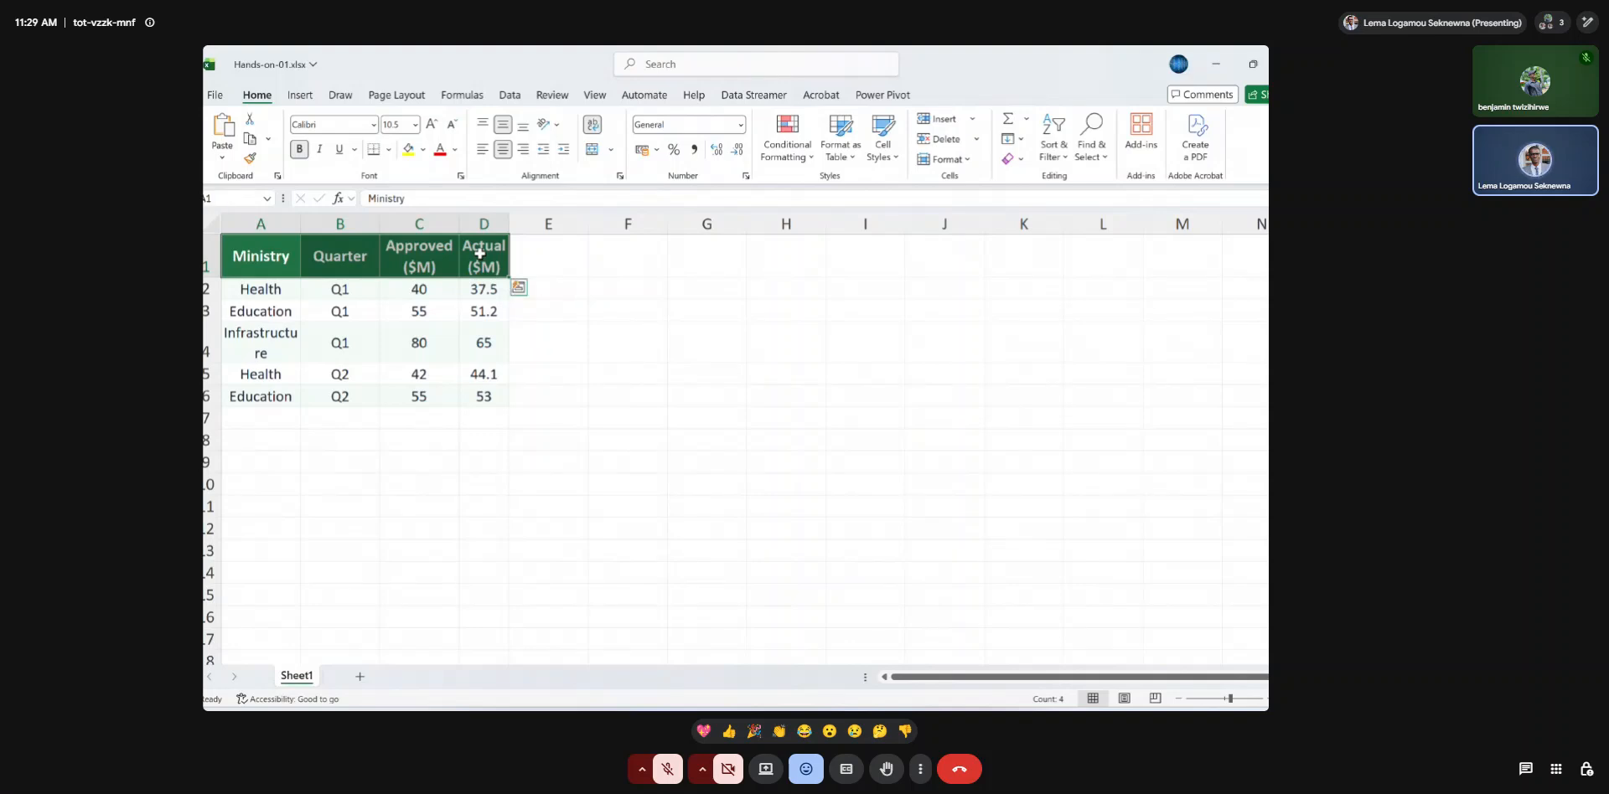
click(595, 128)
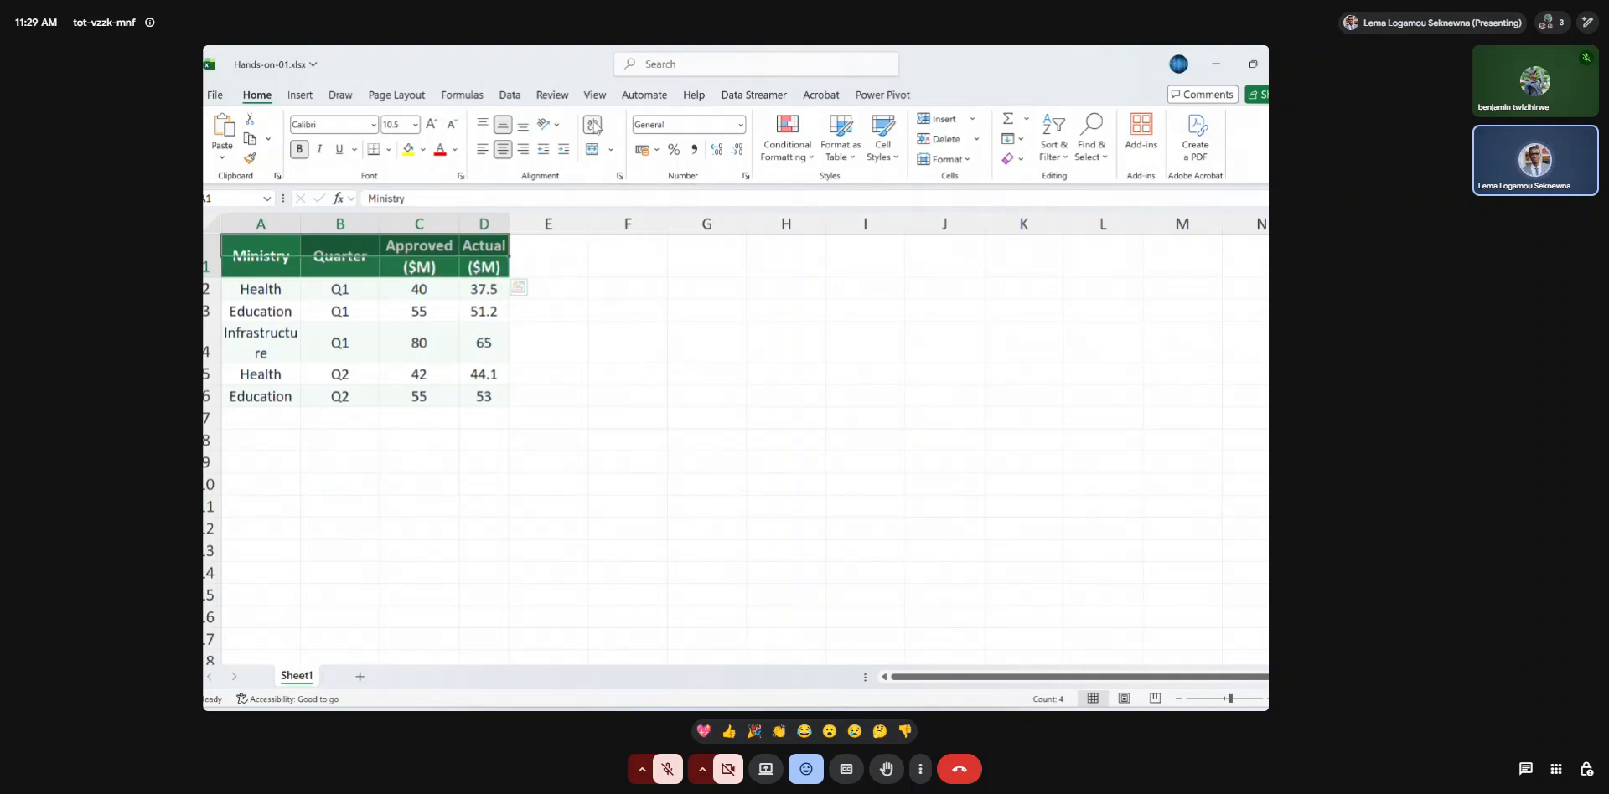
click(463, 271)
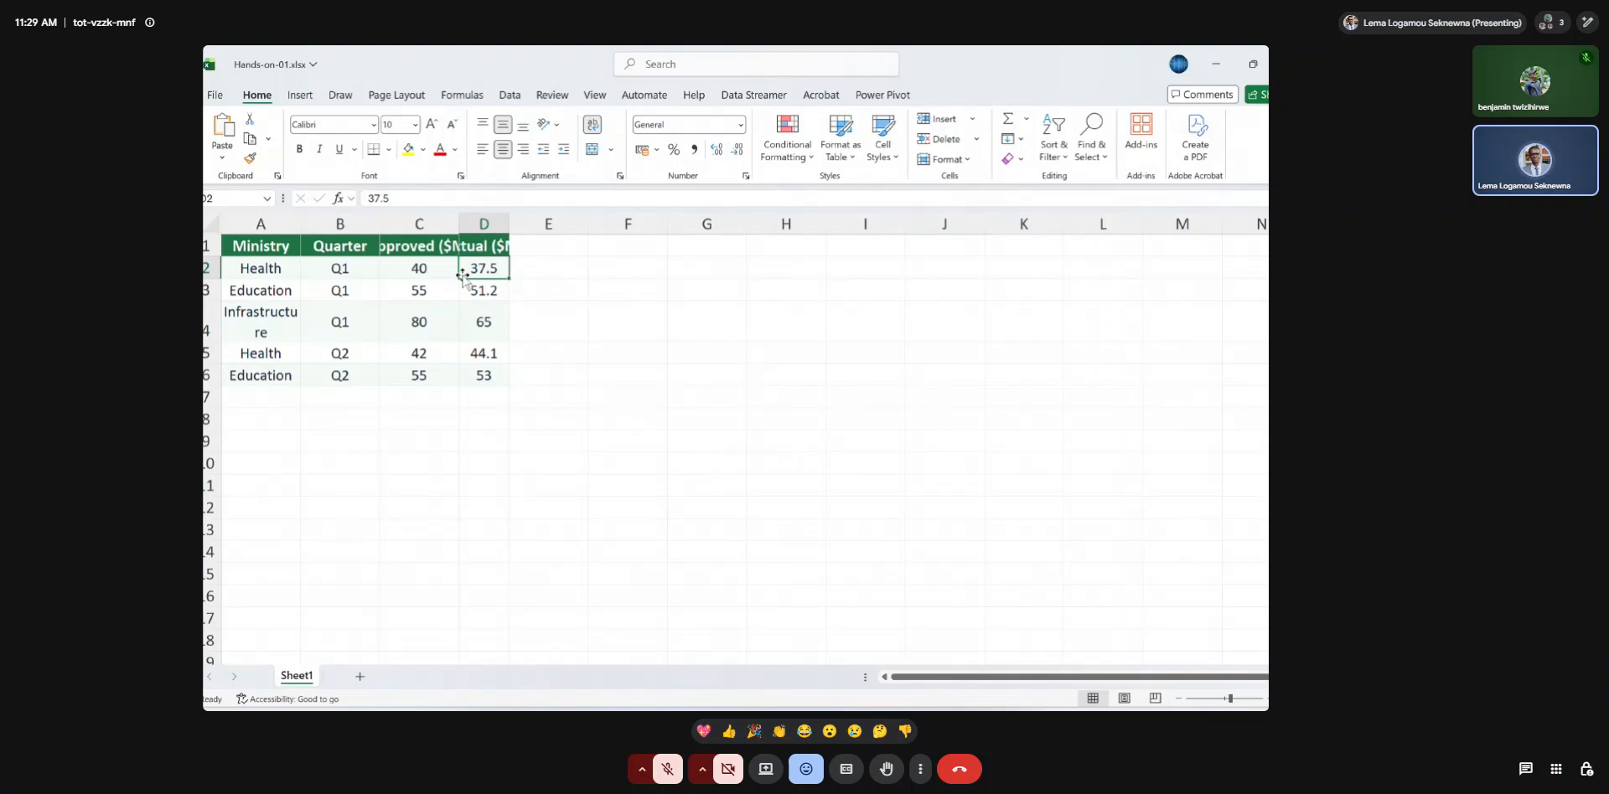
Switch text wrapping on and off again for the header cells A1 to D1 to demonstrate its effect.
drag(238, 245, 488, 238)
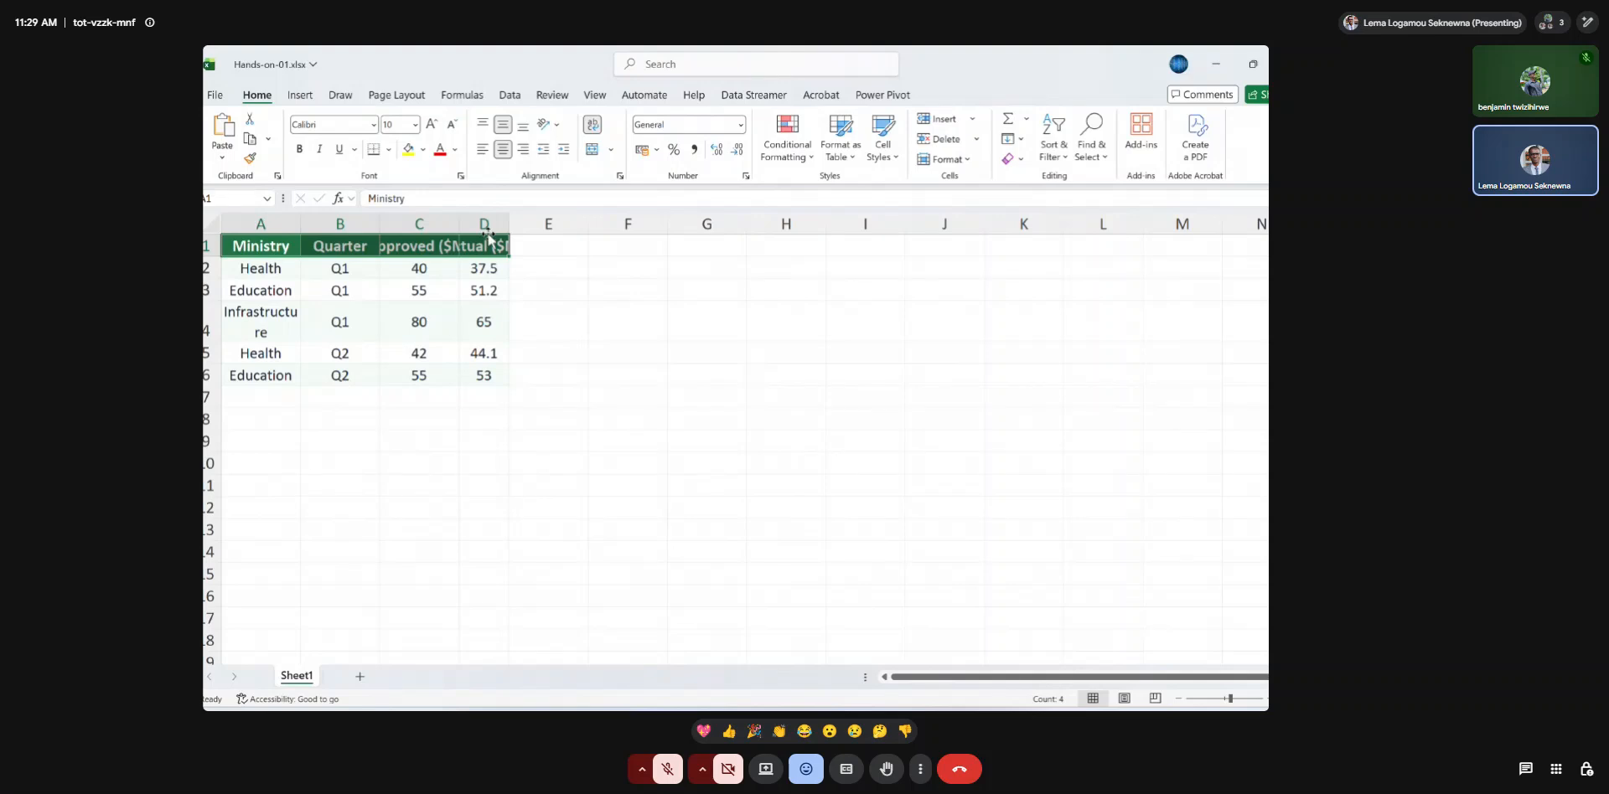
click(591, 125)
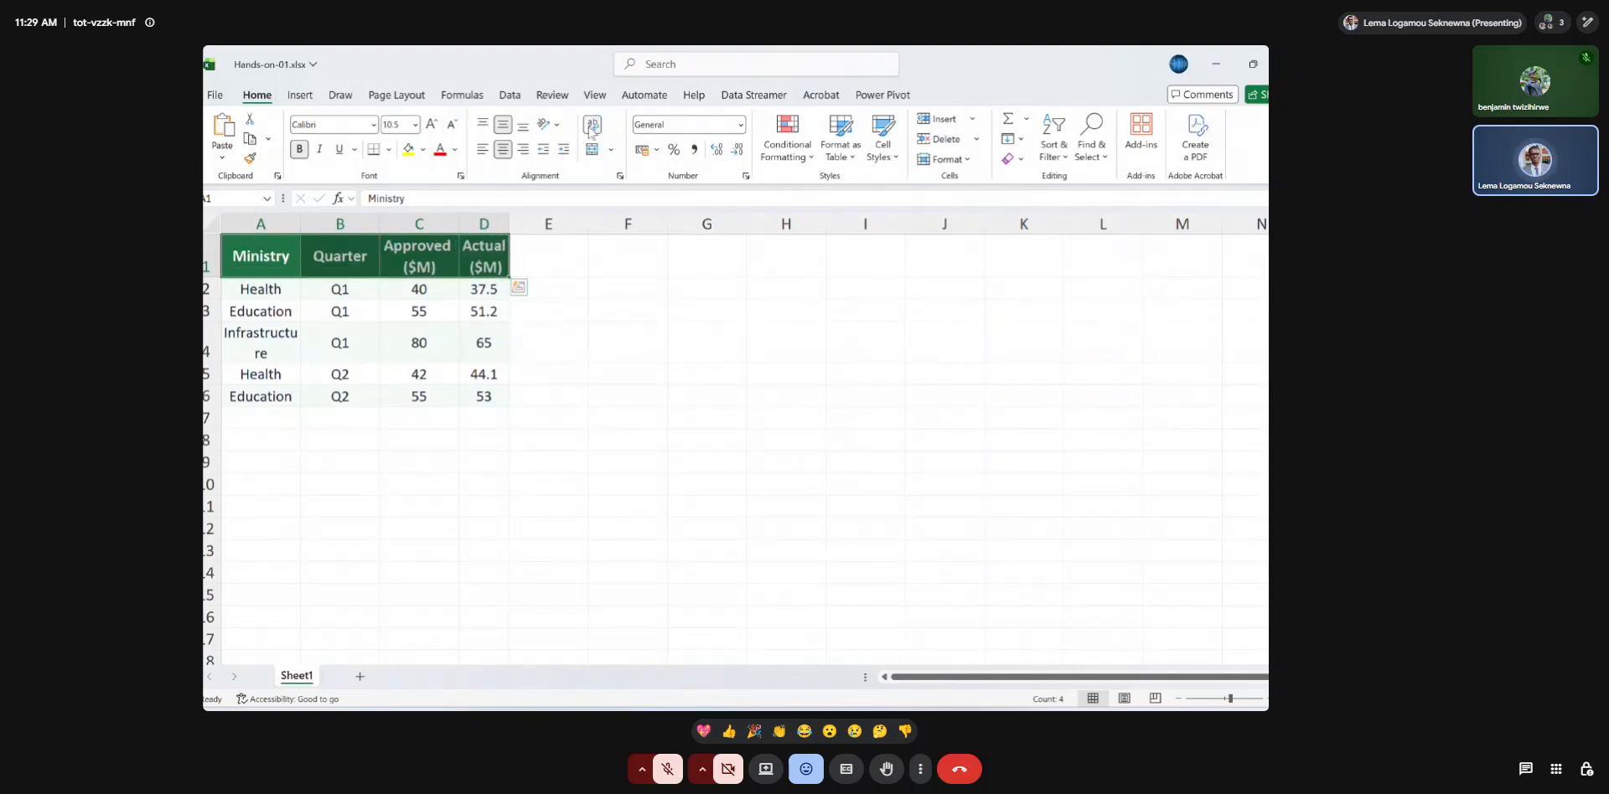
click(592, 127)
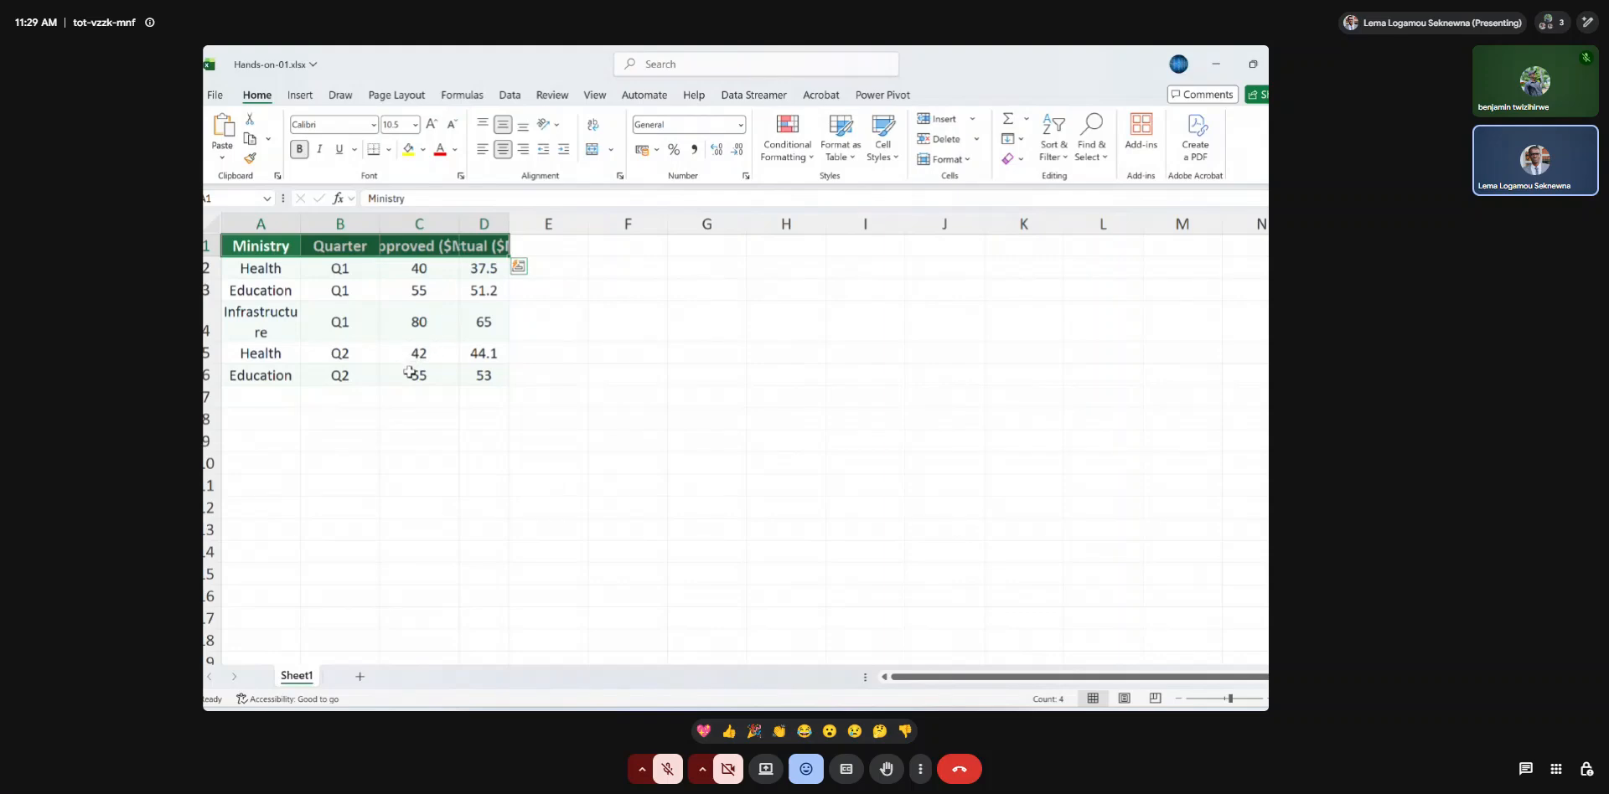
click(408, 372)
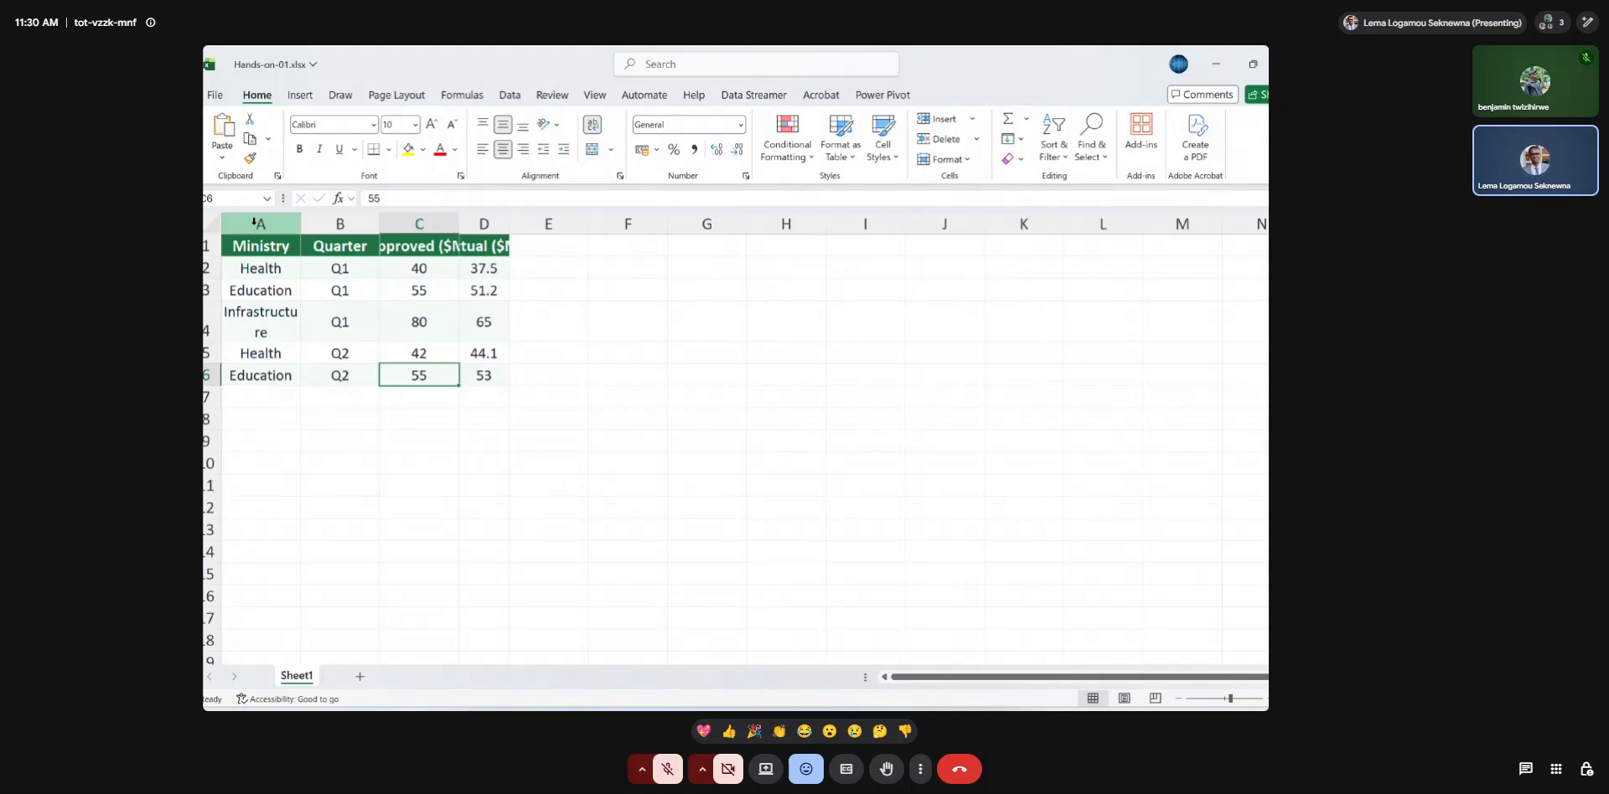
drag(255, 245, 473, 241)
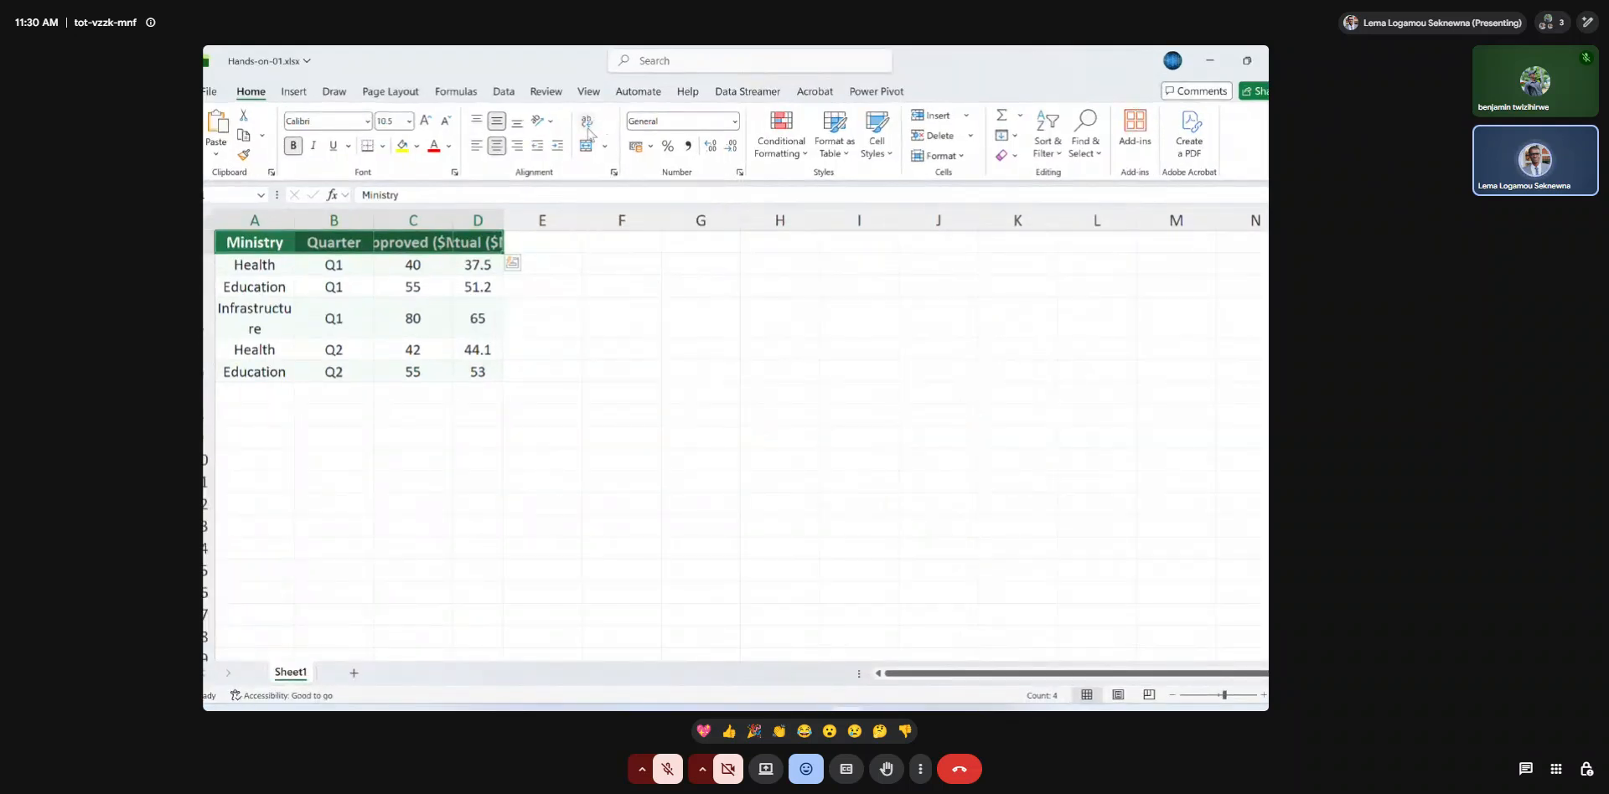
click(587, 122)
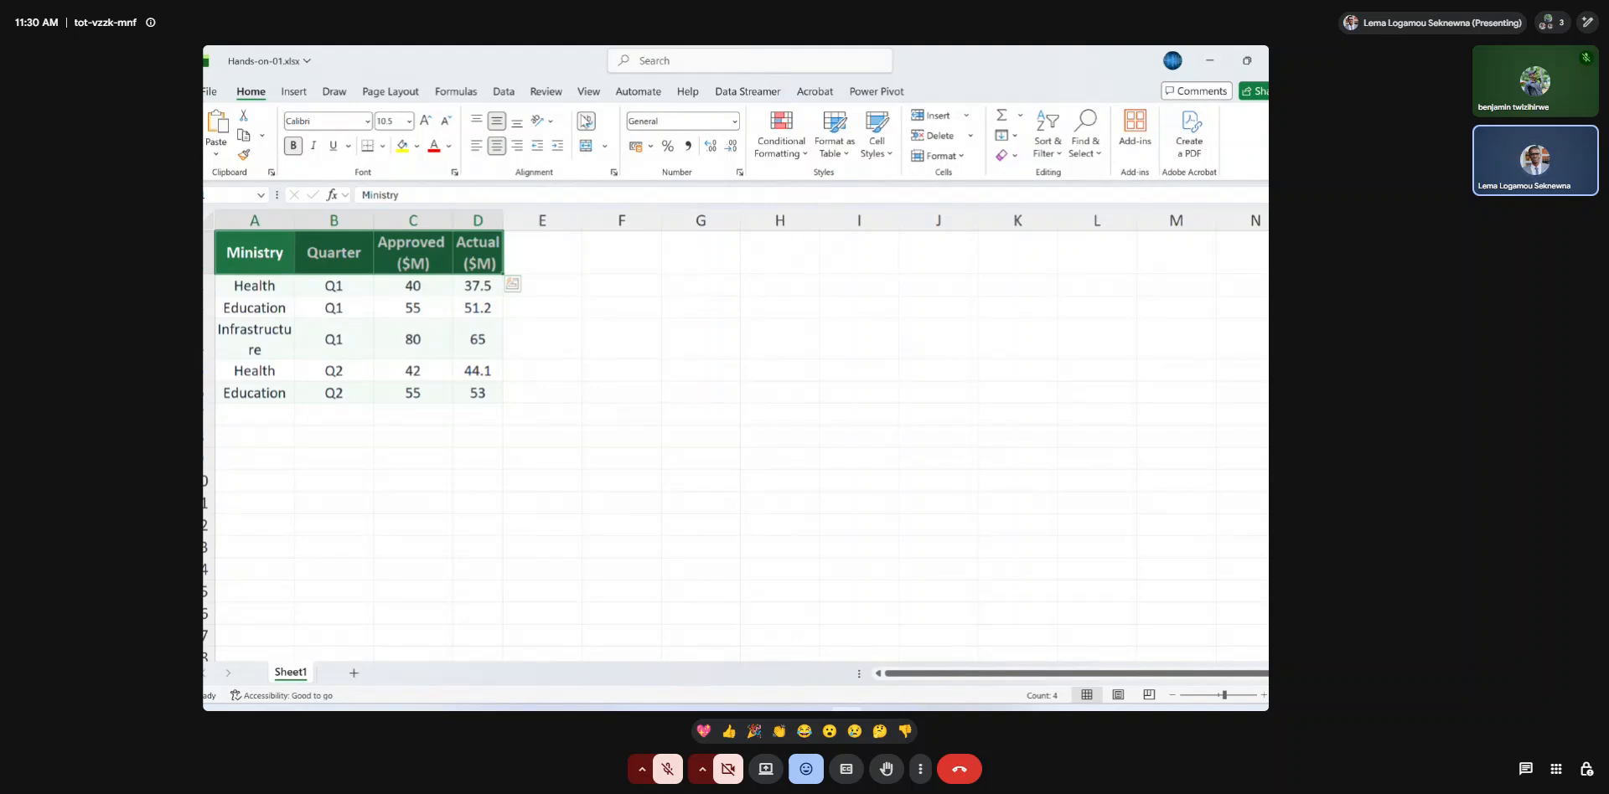
click(590, 124)
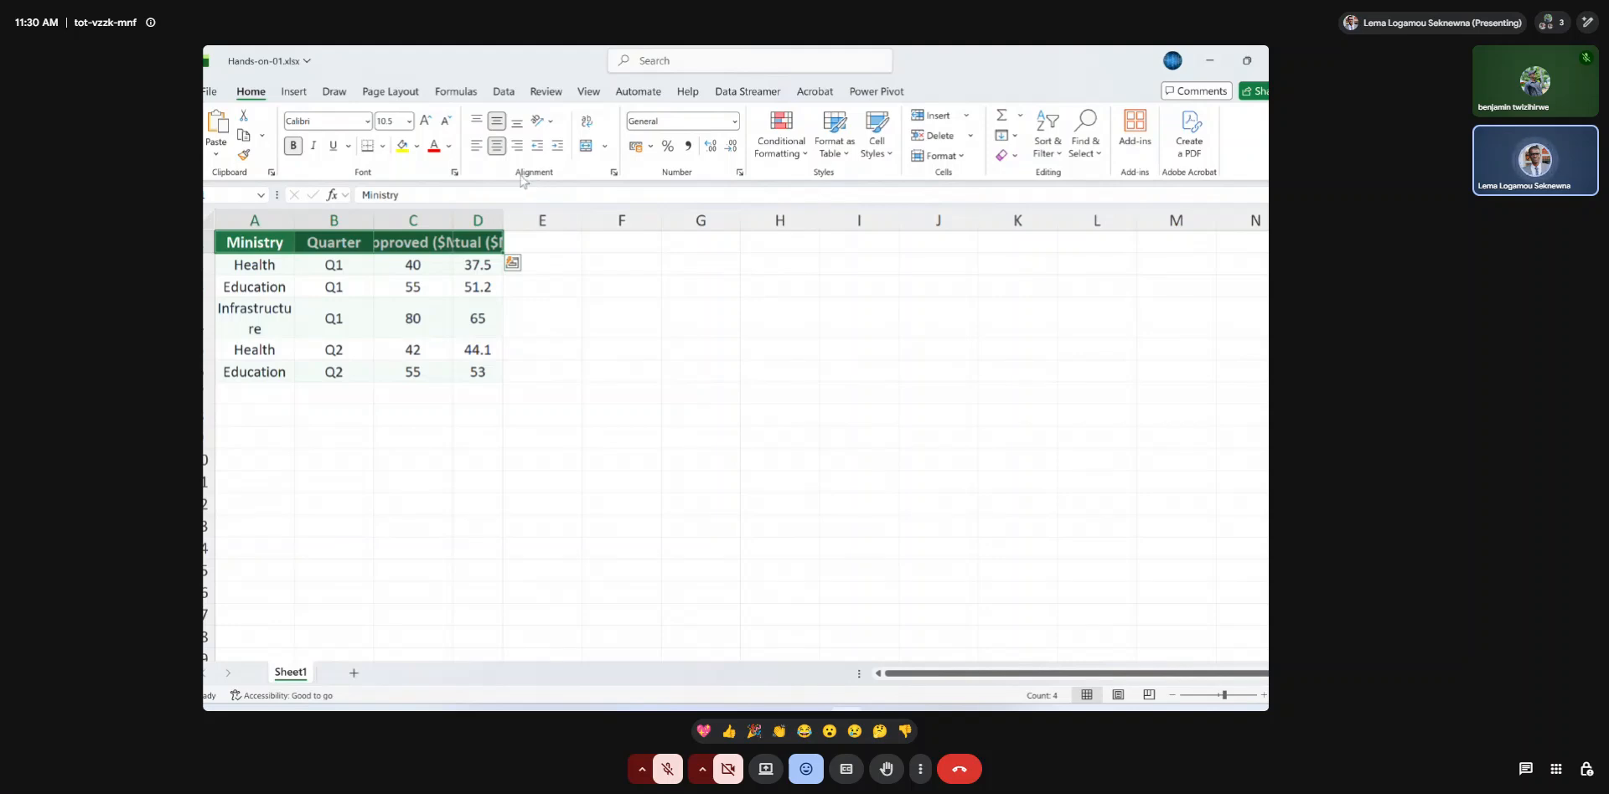
click(360, 269)
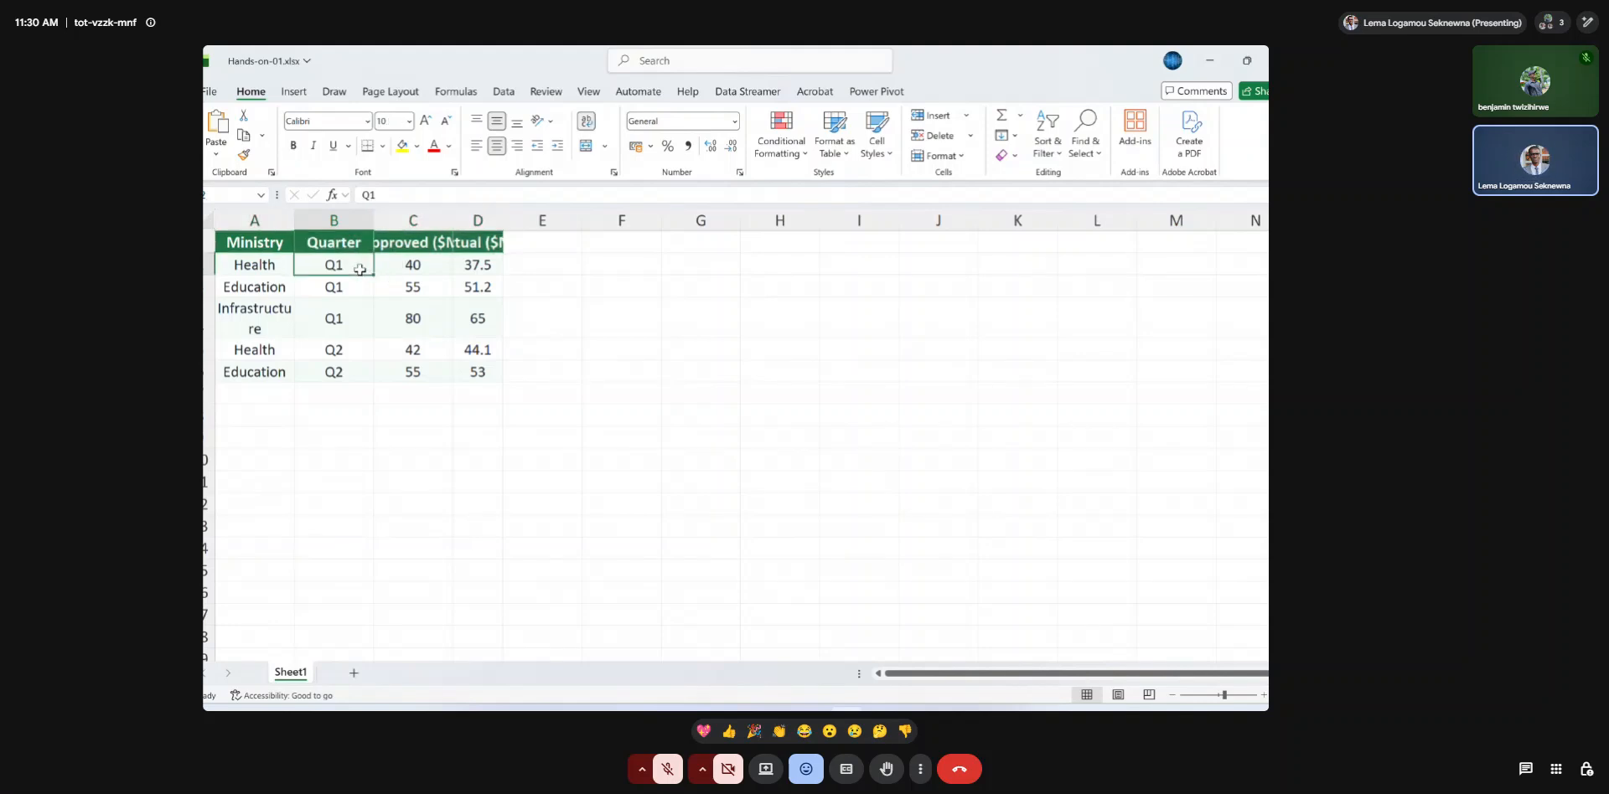
Fit the widths of columns A to E to their contents so the full headers and Infrastructure fit on one line.
double_click(293, 214)
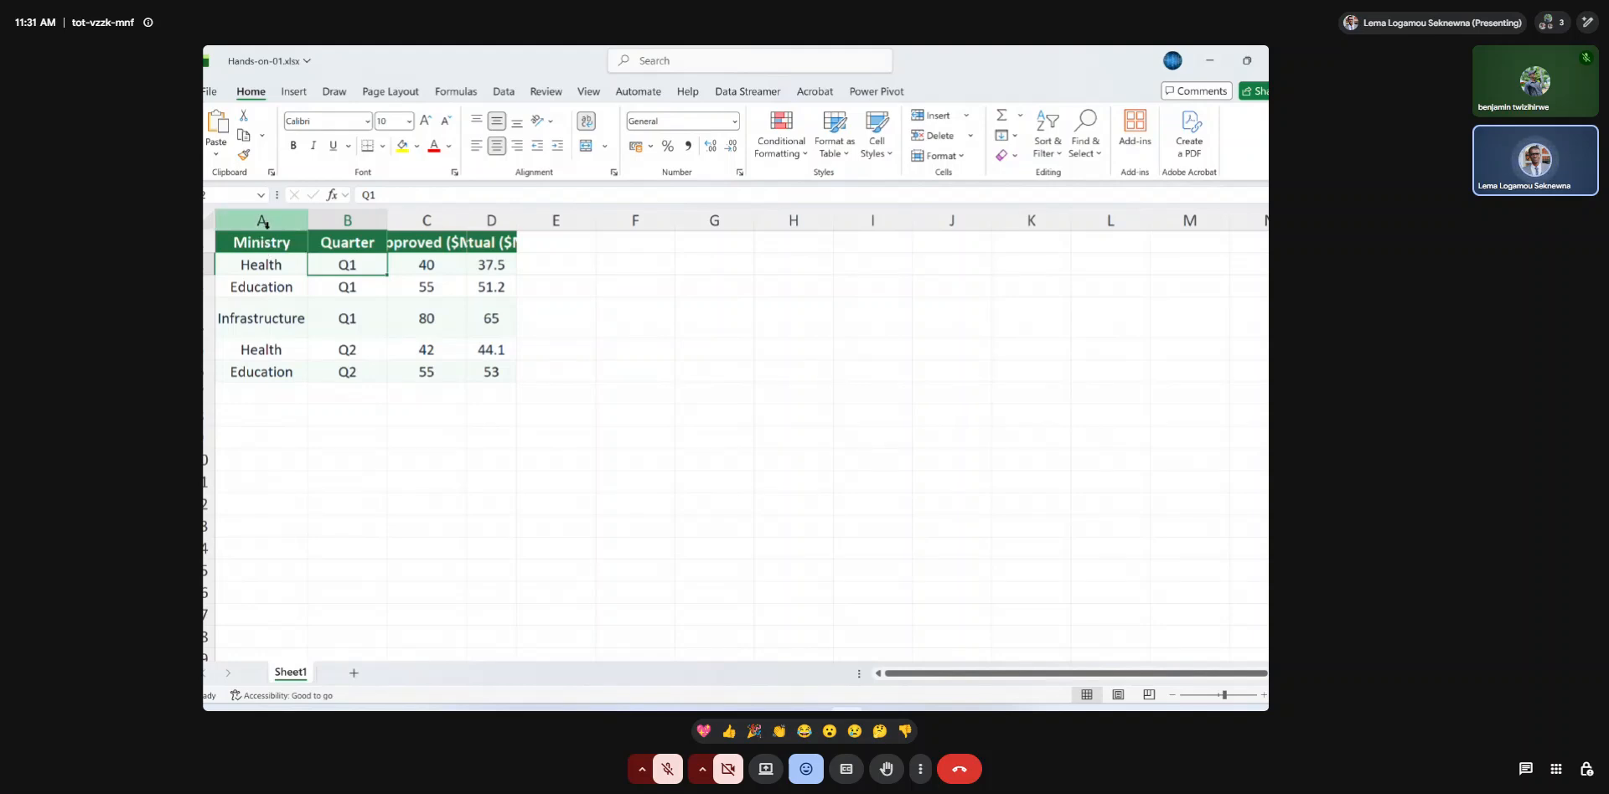
drag(261, 219, 496, 216)
click(268, 266)
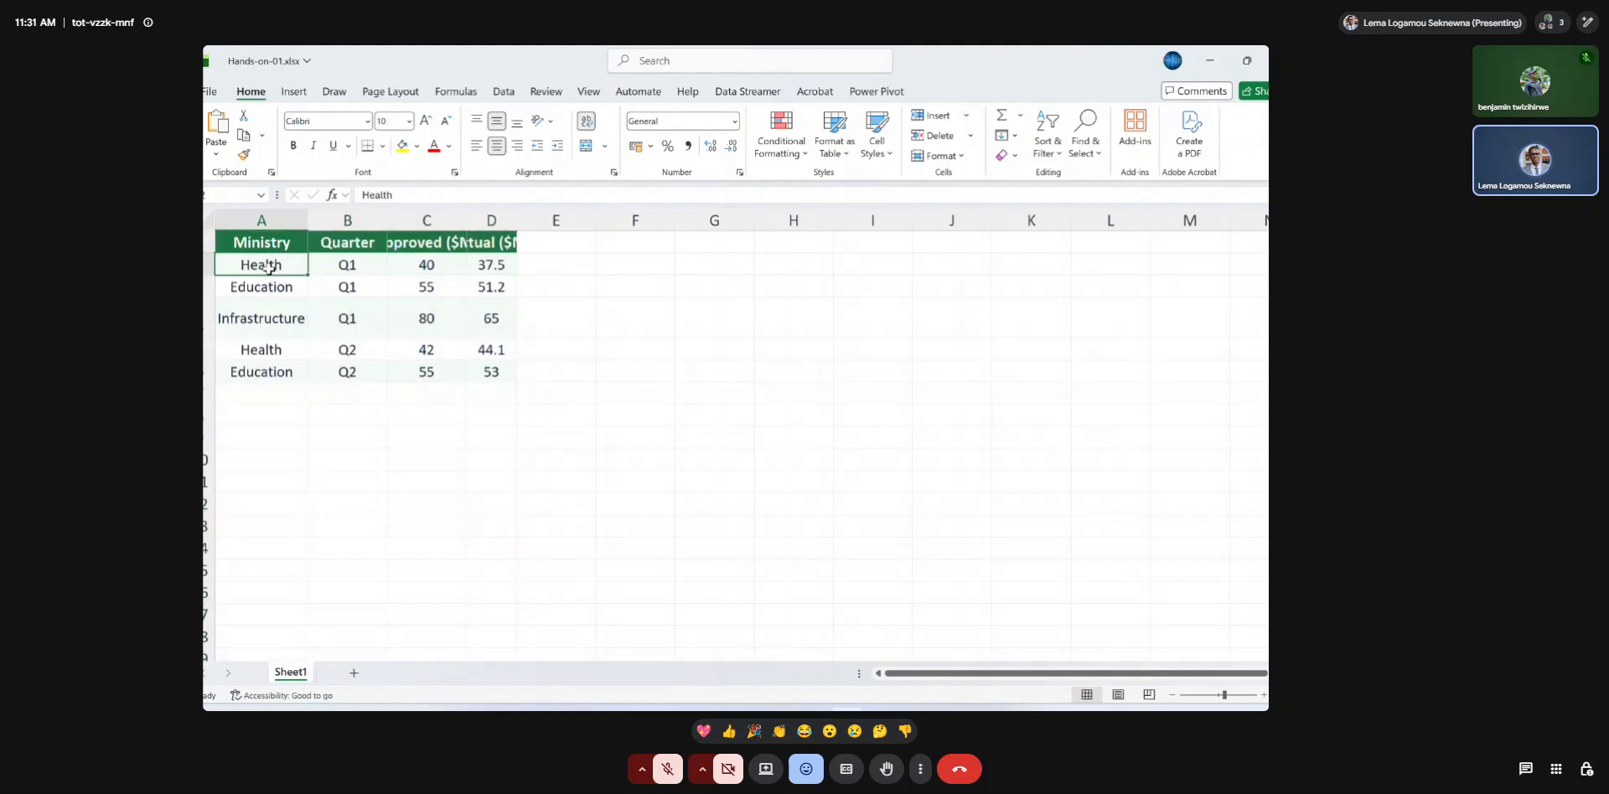
click(264, 218)
drag(264, 215, 521, 224)
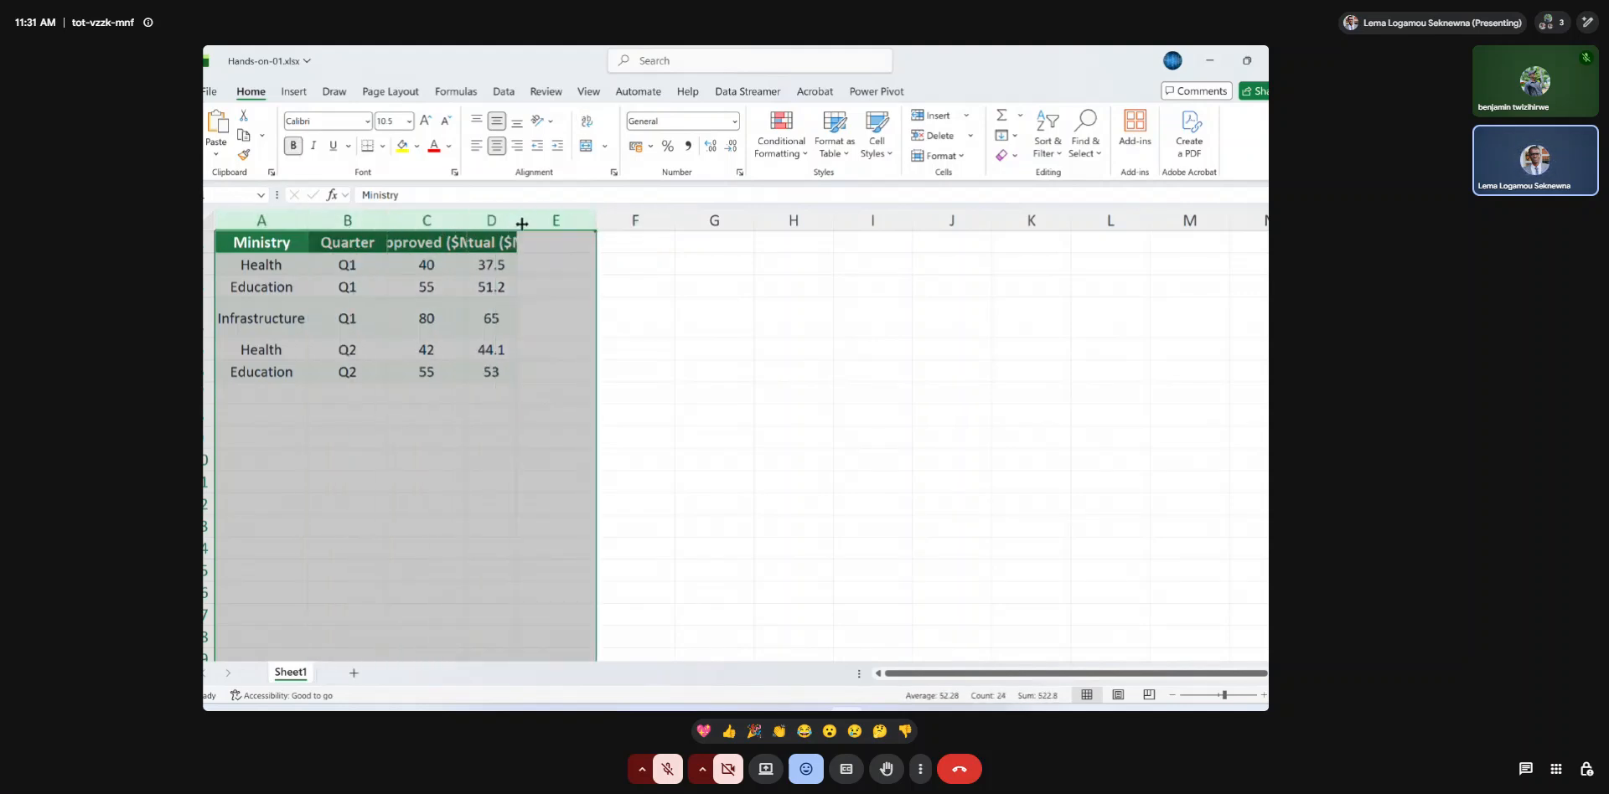
double_click(595, 222)
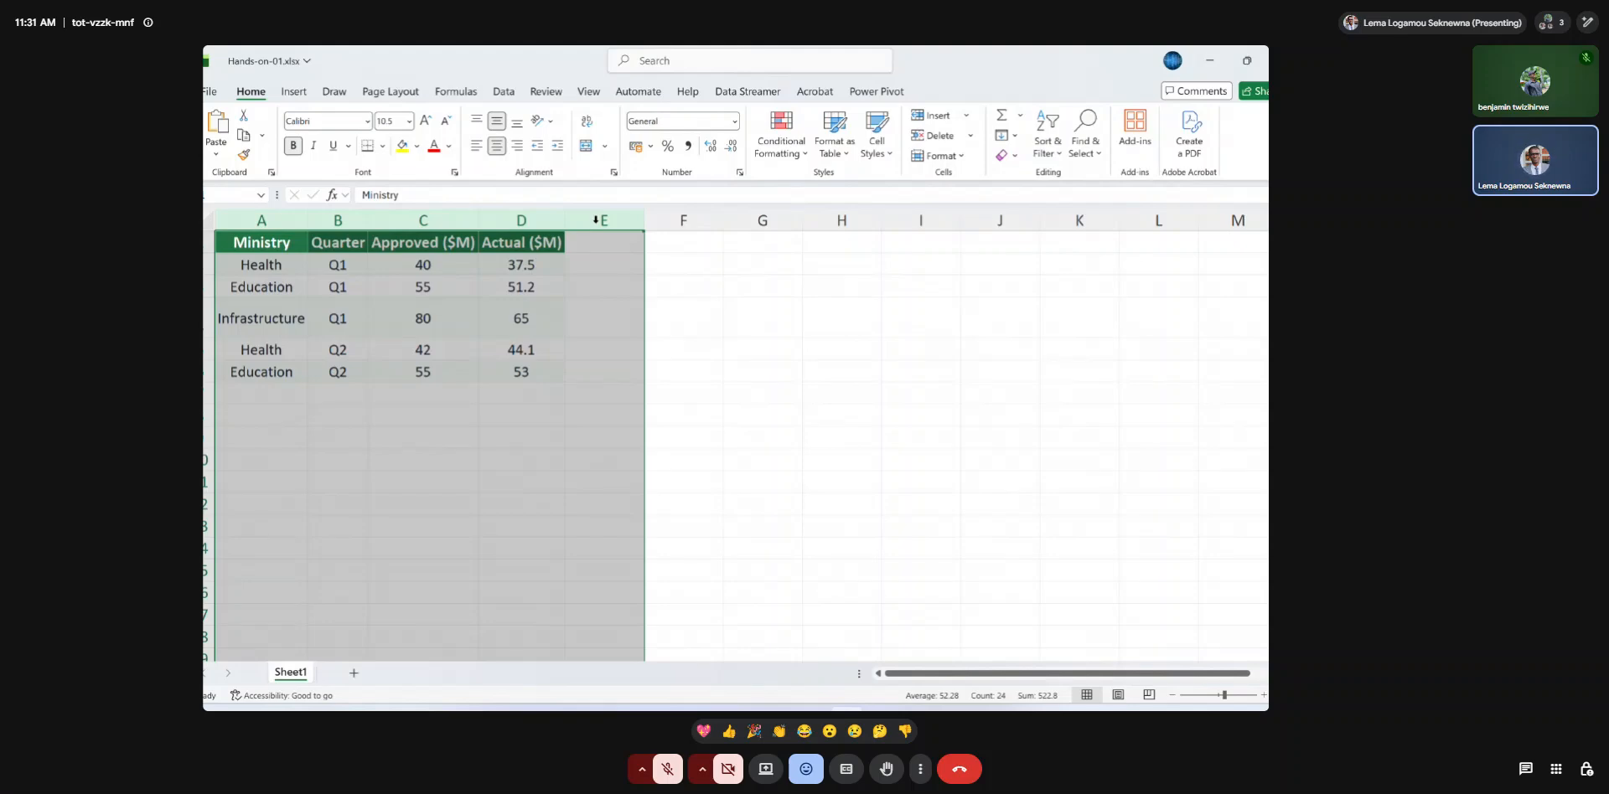
click(521, 245)
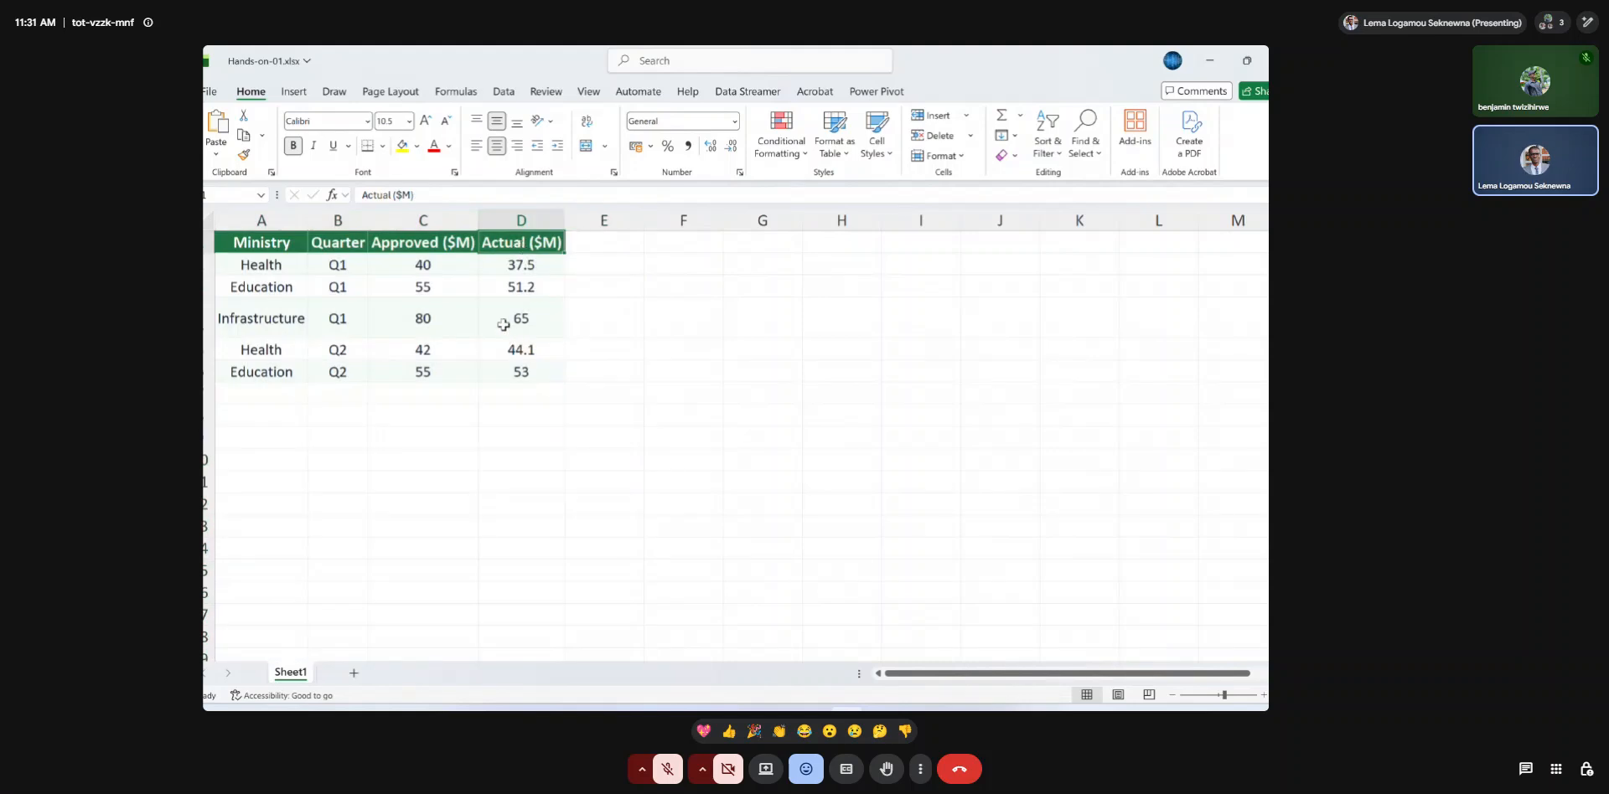
Remove the ($M) unit from the header in C1, leaving Approved.
click(445, 236)
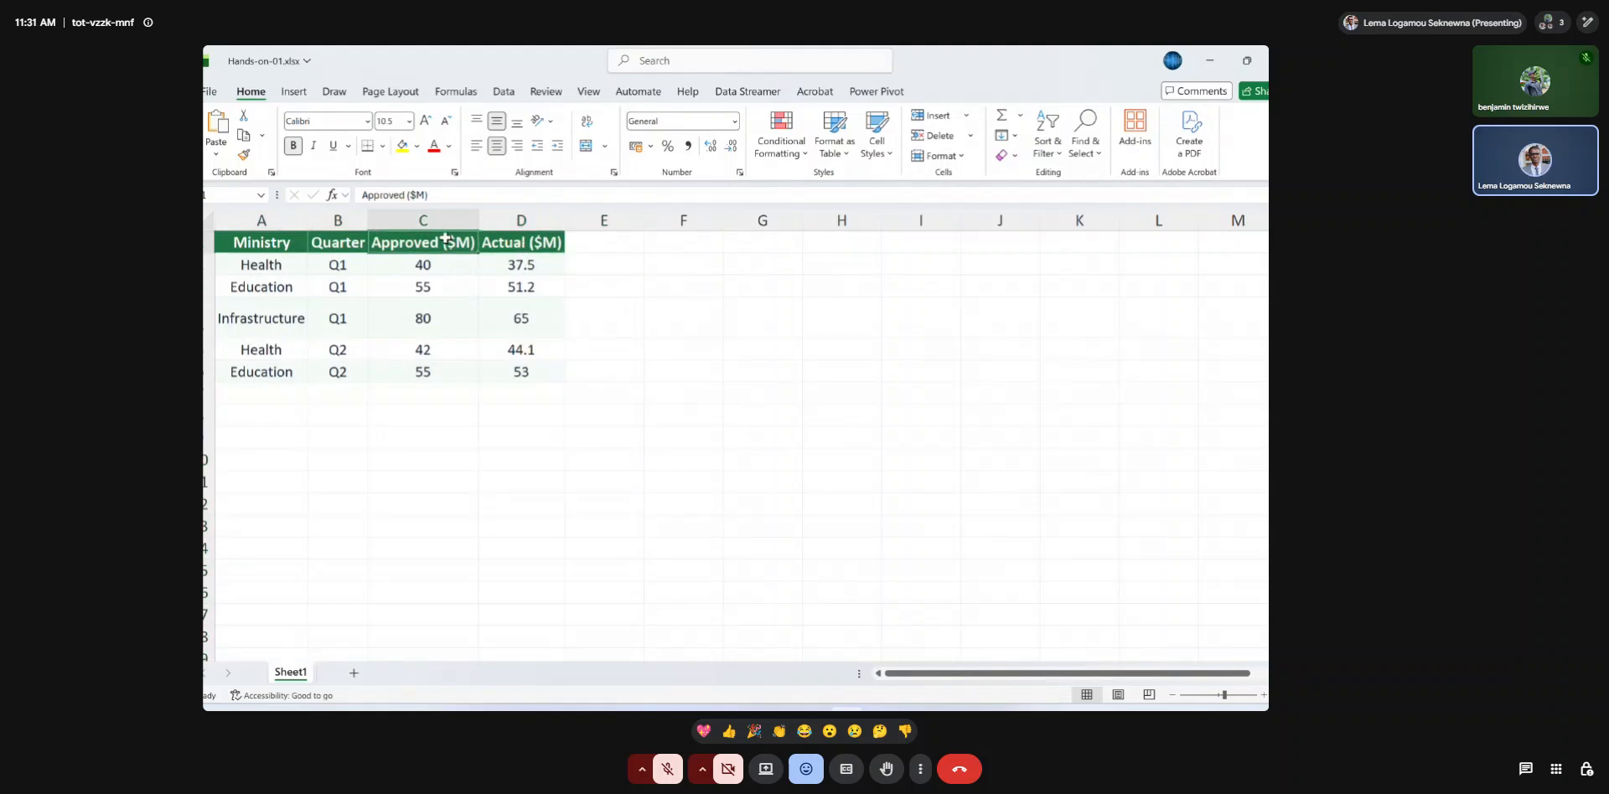
drag(409, 195, 450, 197)
key(BackSpace)
key(Return)
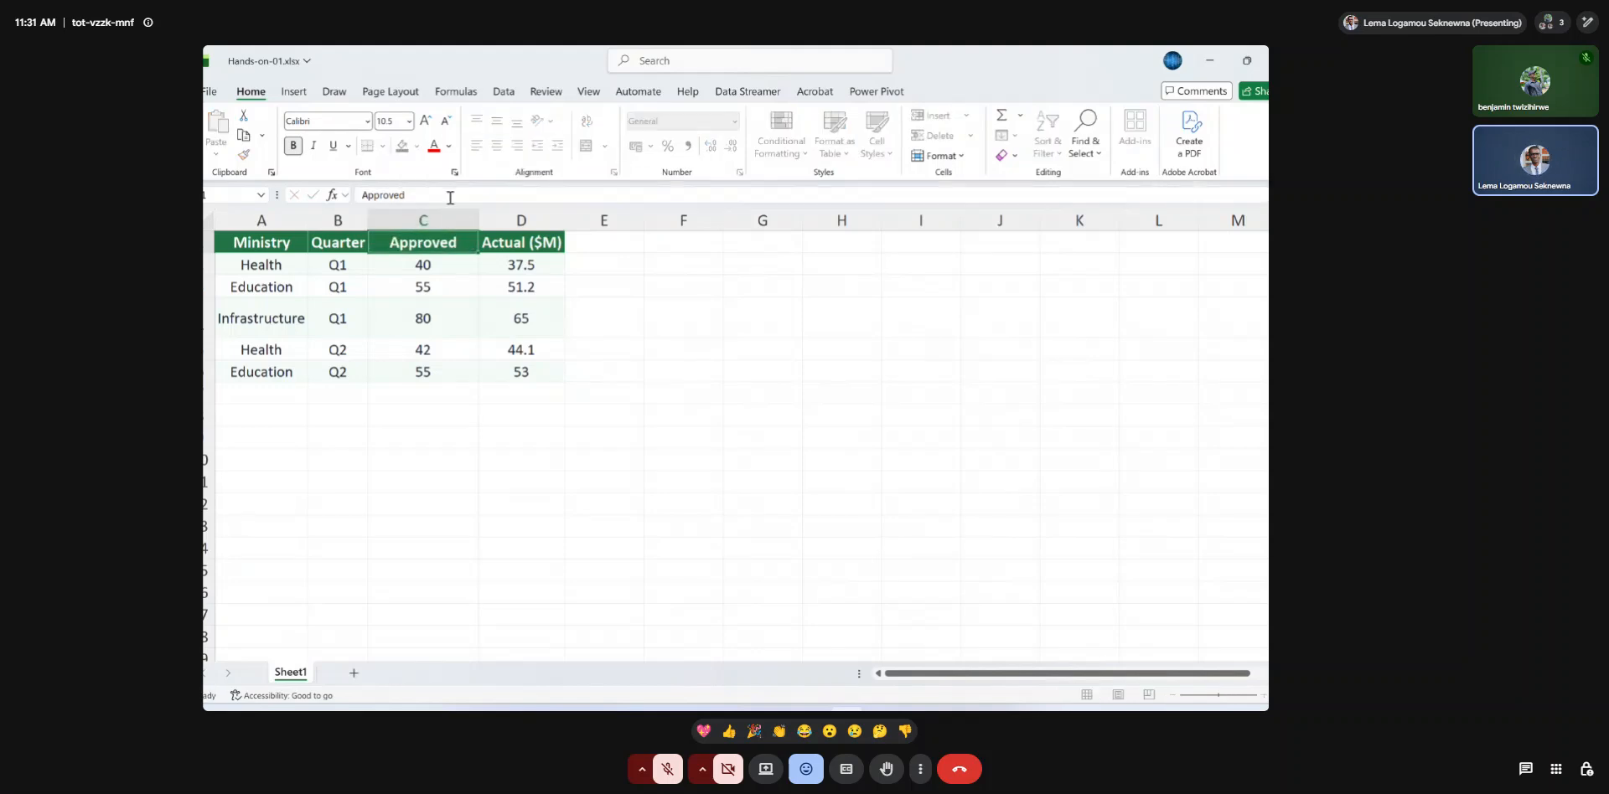
Shorten the header in D1 to Actual by deleting its ($M) unit.
click(528, 248)
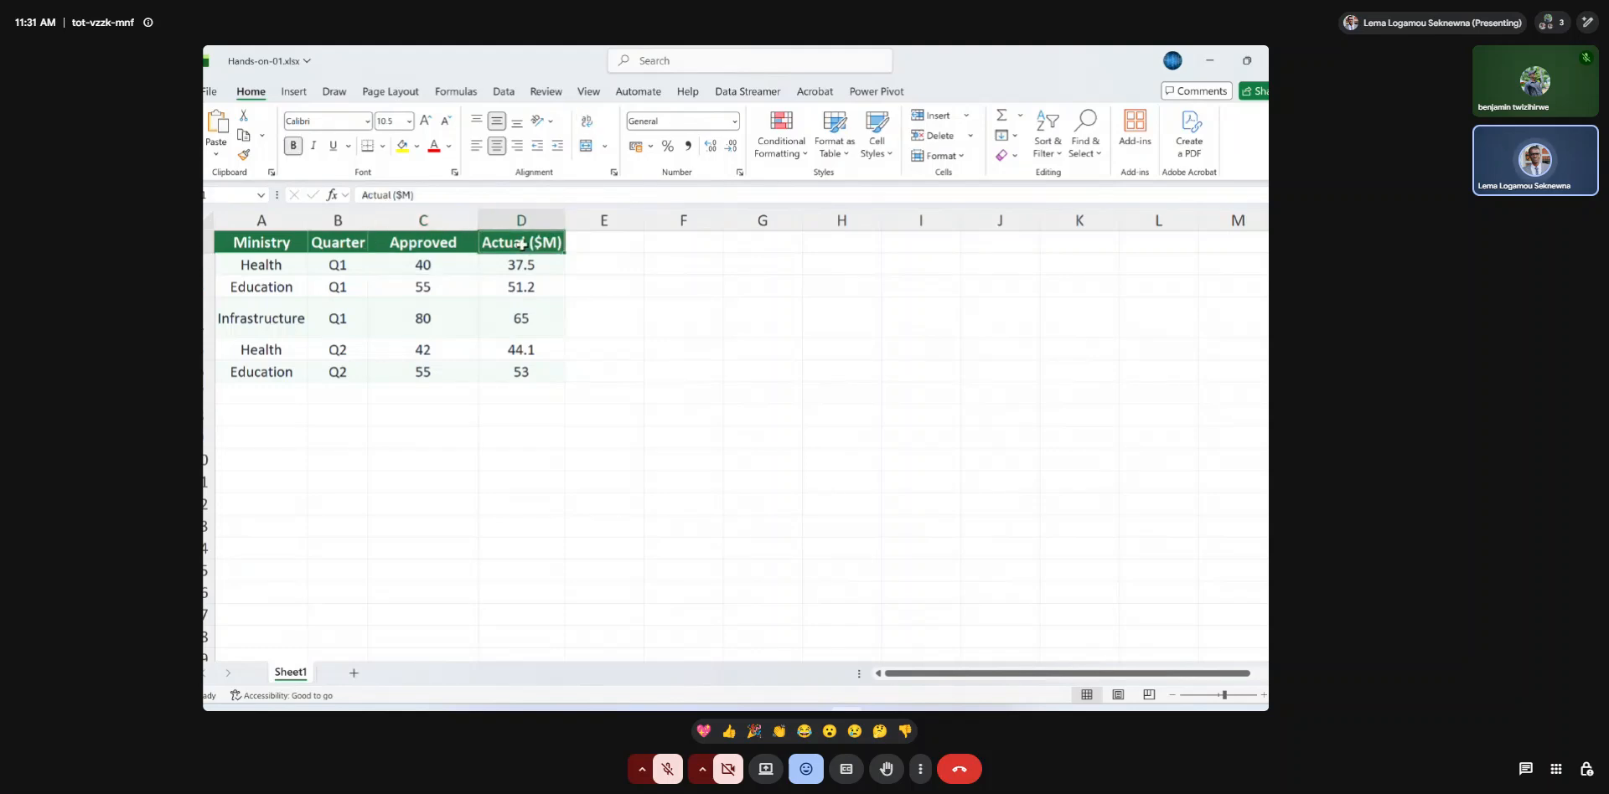
click(447, 195)
key(BackSpace)
key(BackSpace)
key(BackSpace)
key(BackSpace)
key(BackSpace)
key(Return)
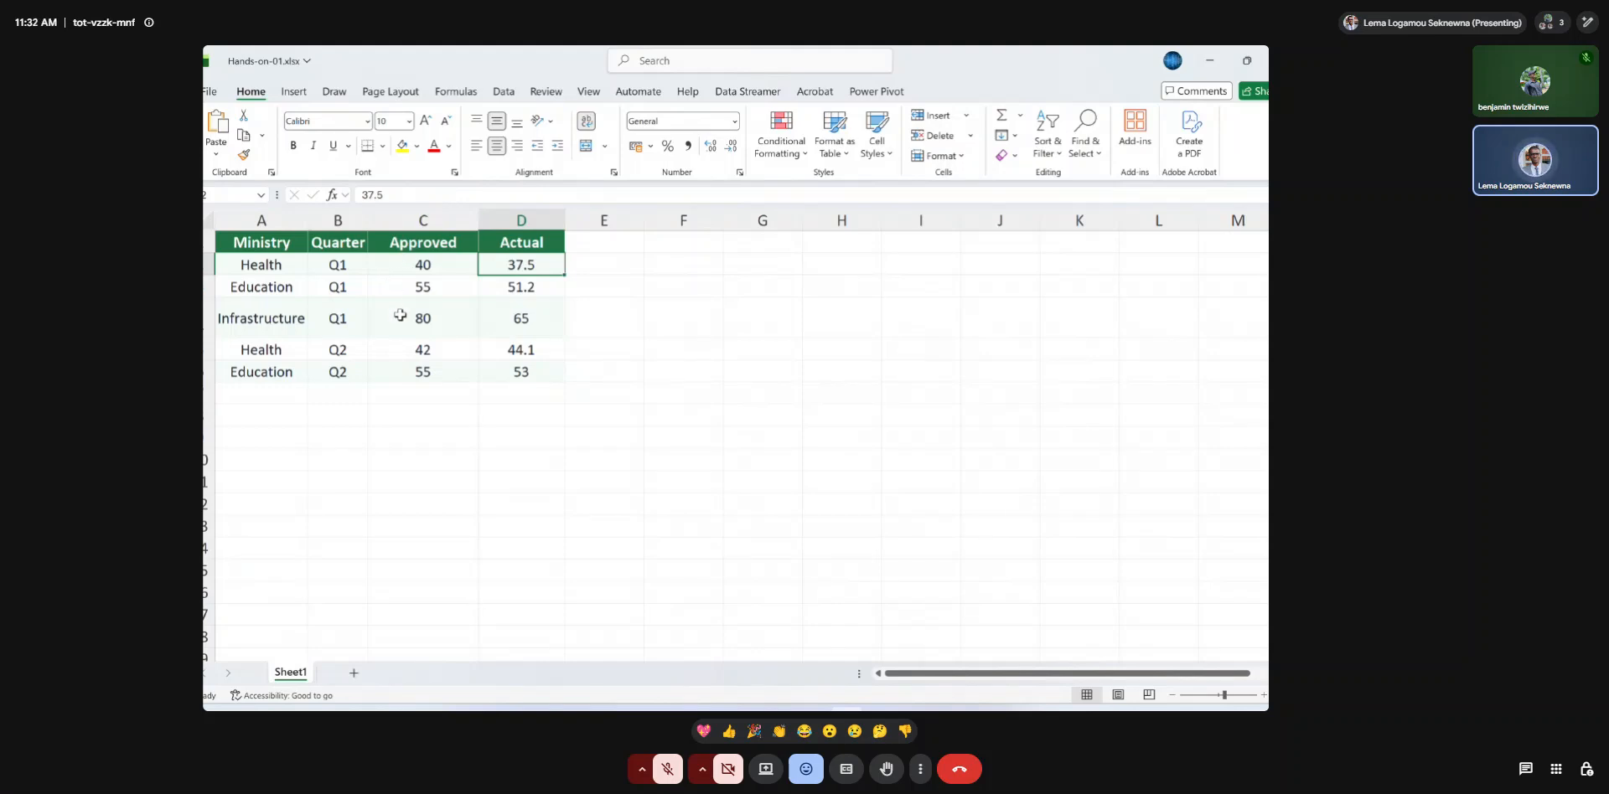
Total the Approved values in cell C7 with a SUM formula over C2:C6.
click(406, 388)
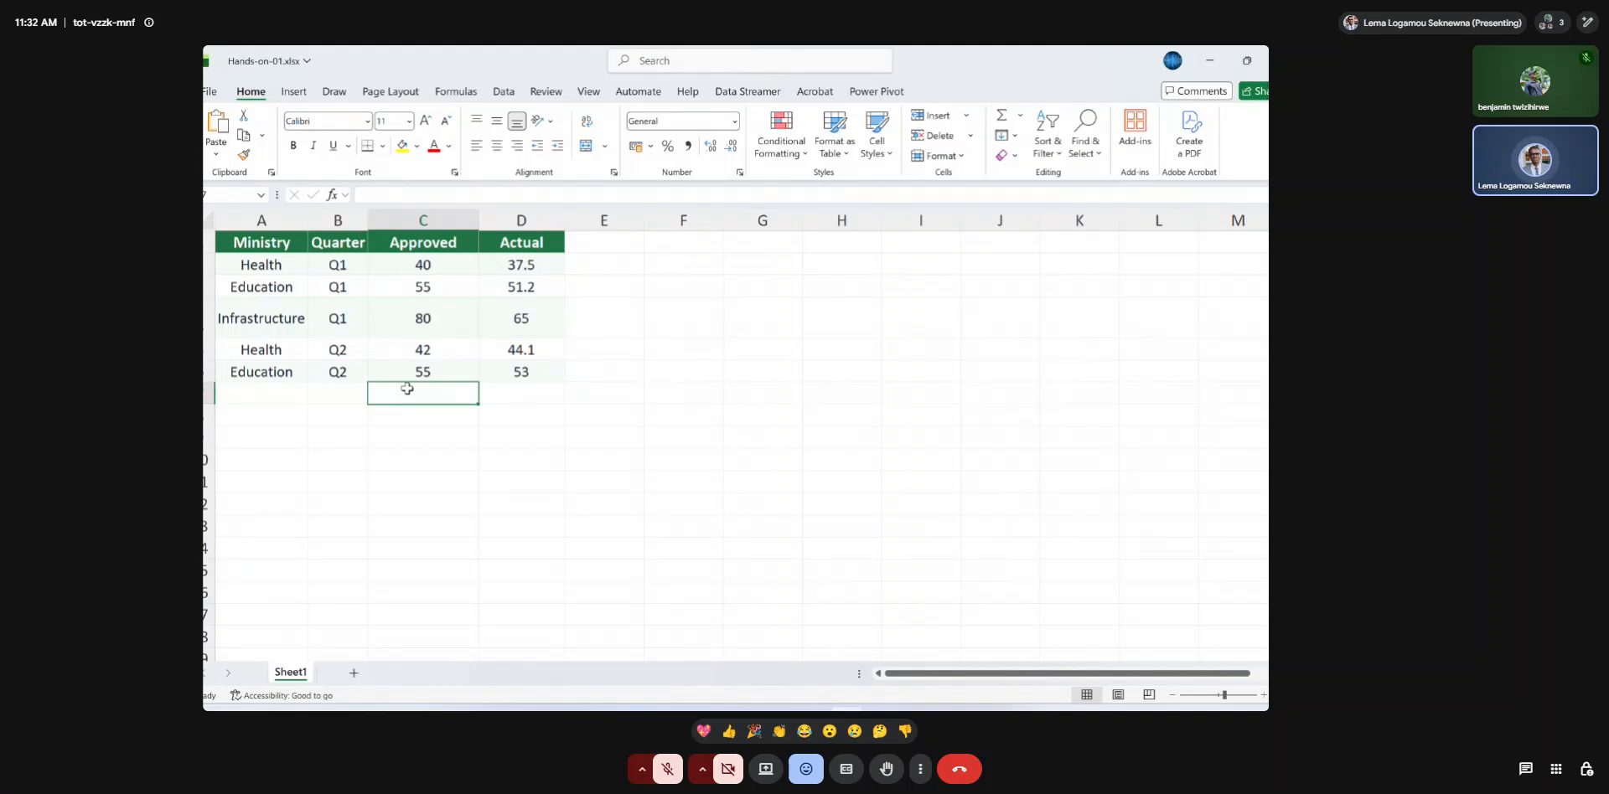
text(=sum()
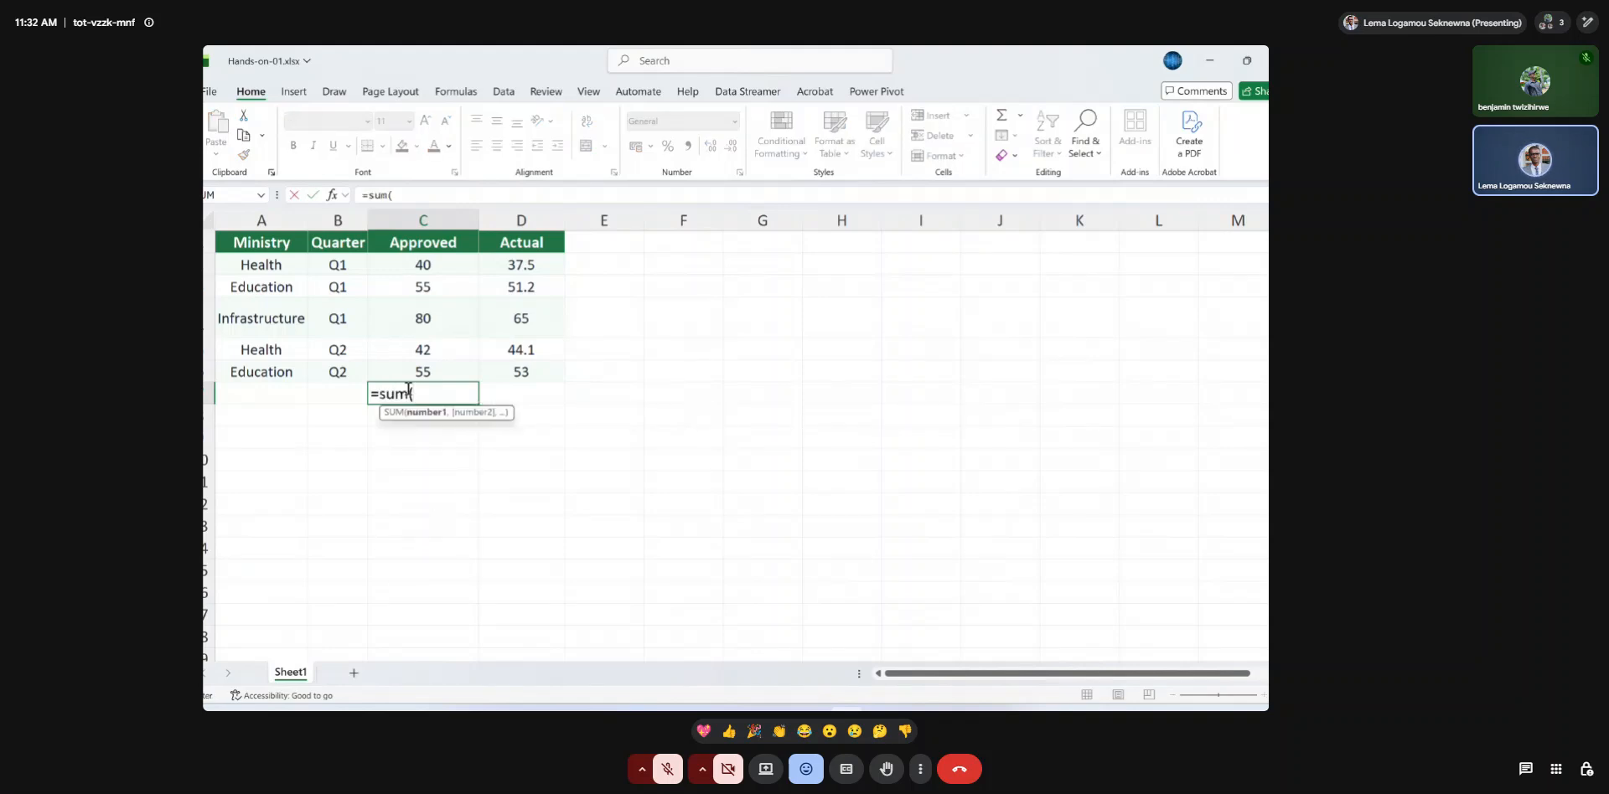
drag(423, 265, 424, 367)
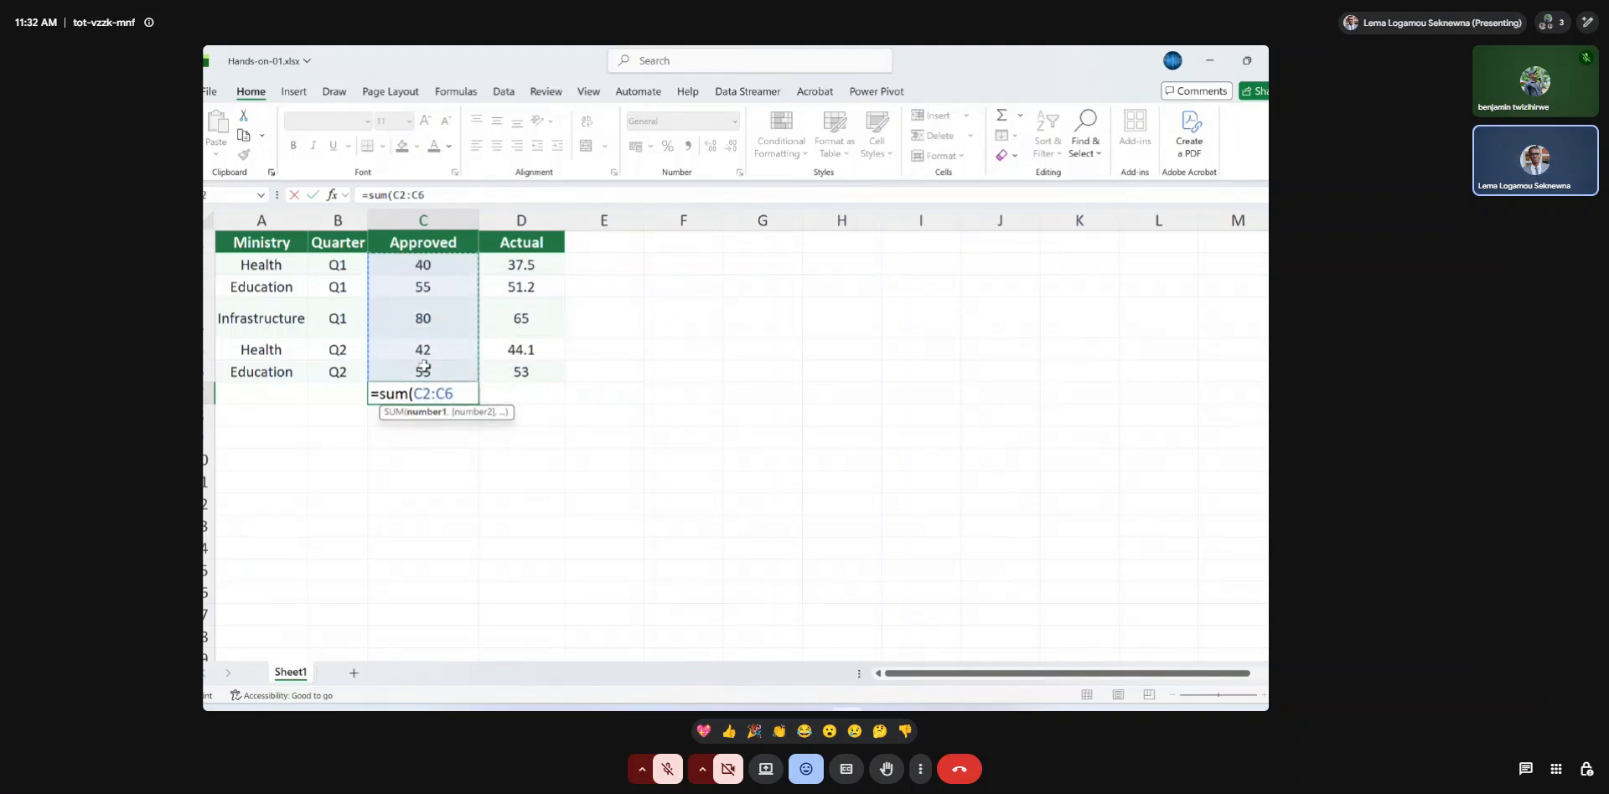
key(Return)
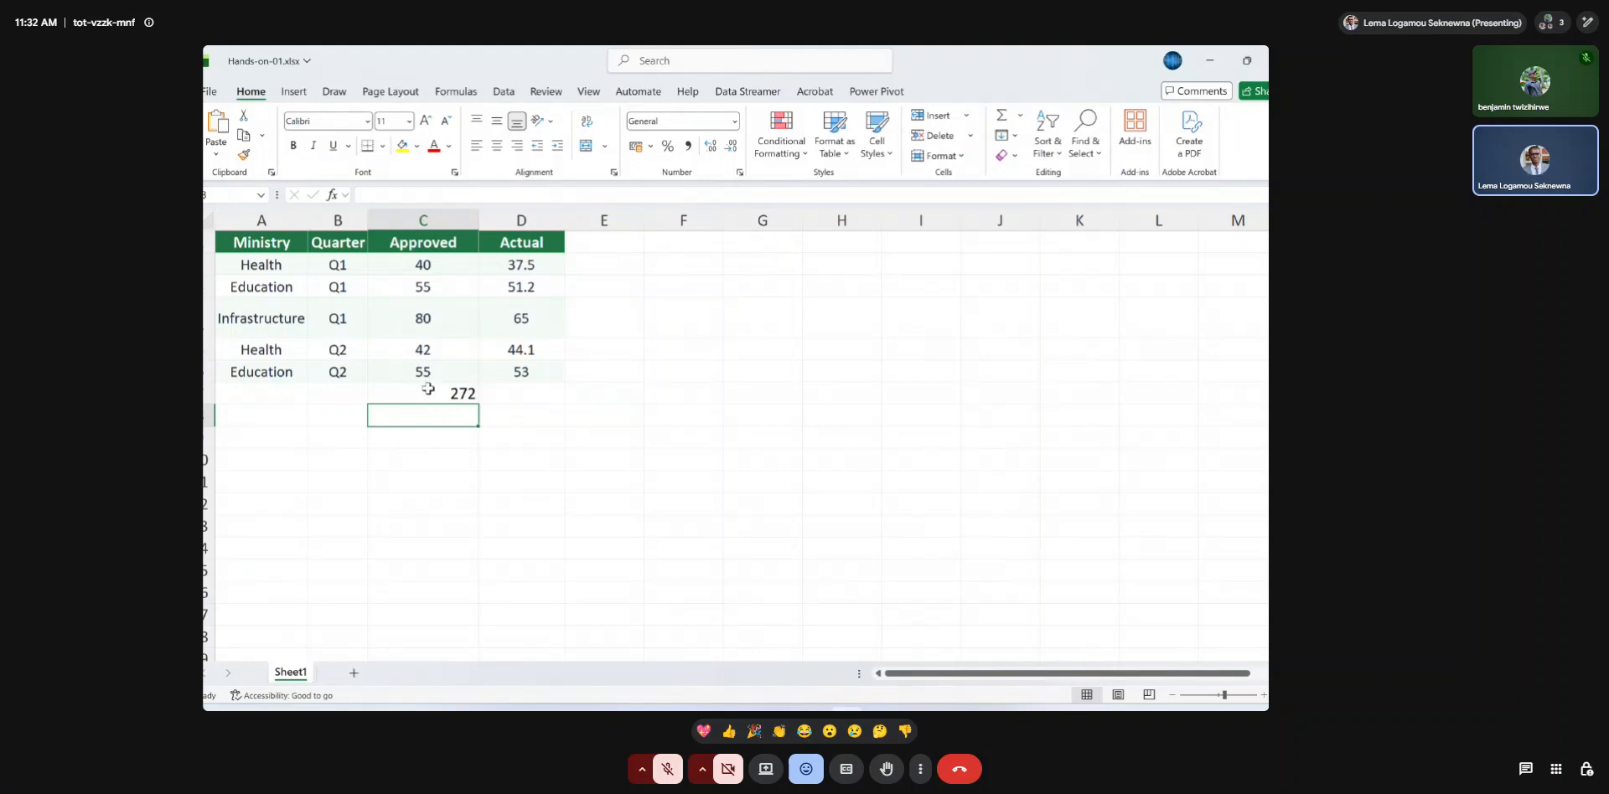
Clear the SUM formula from cell C7 below the Approved column.
click(428, 390)
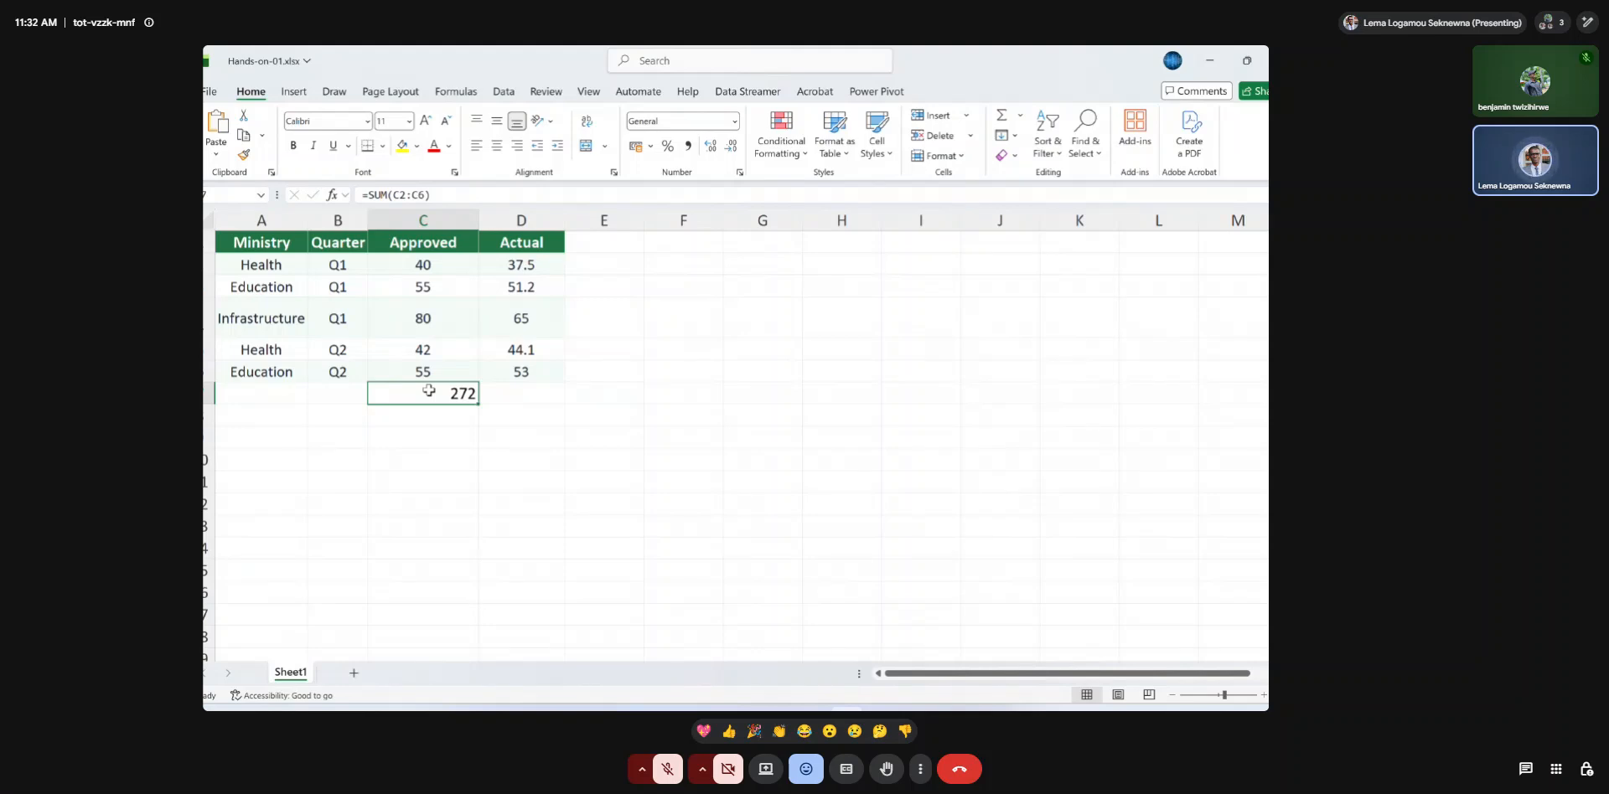
drag(440, 267, 435, 381)
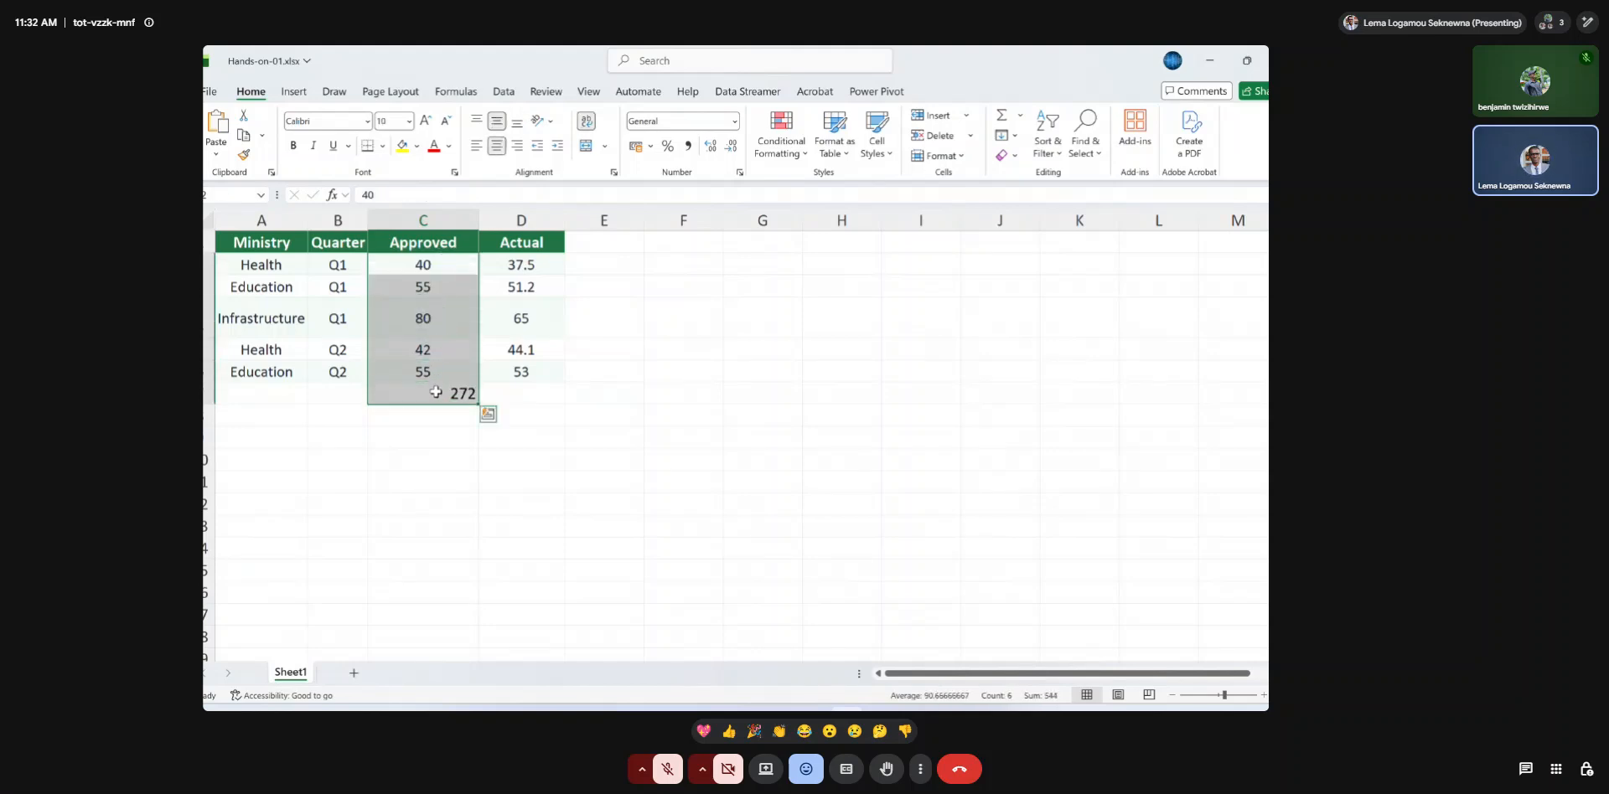
click(425, 401)
key(BackSpace)
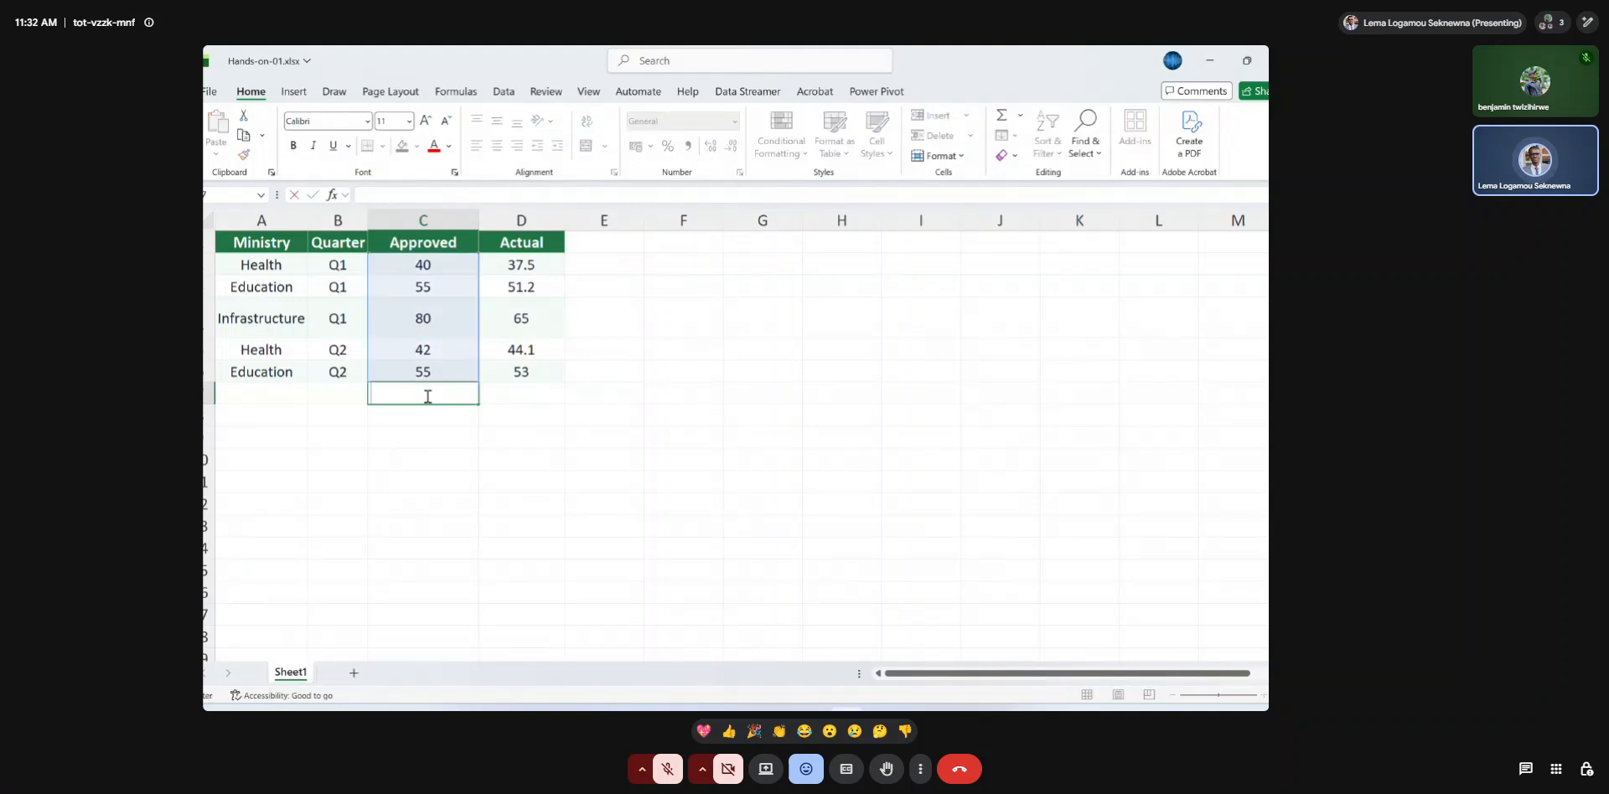
key(Return)
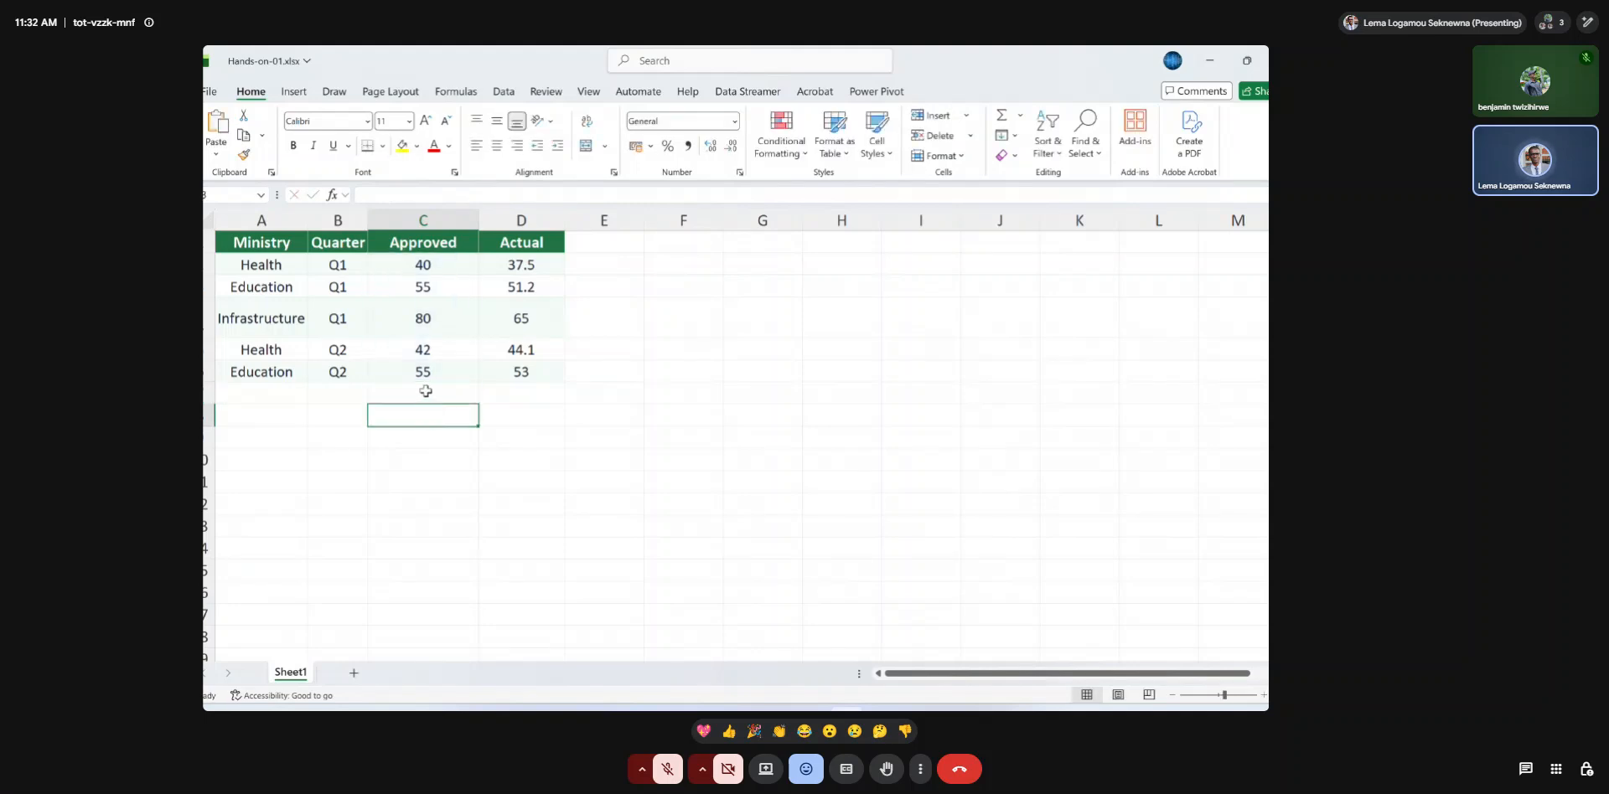
Enter a SUM formula over C2:C6 in cell C7, choosing SUM from the function suggestions.
click(425, 391)
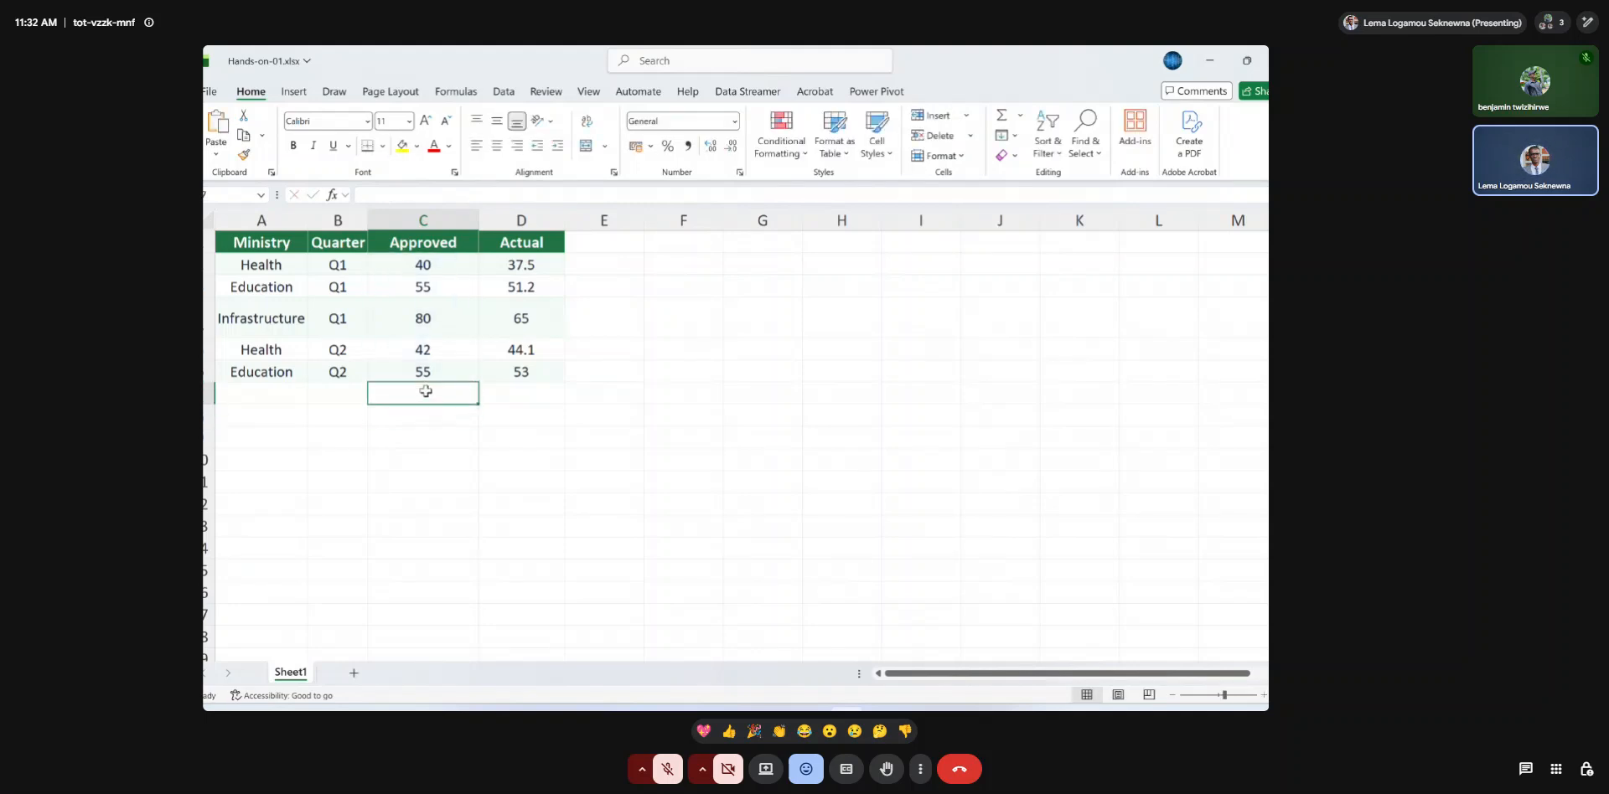
text(=)
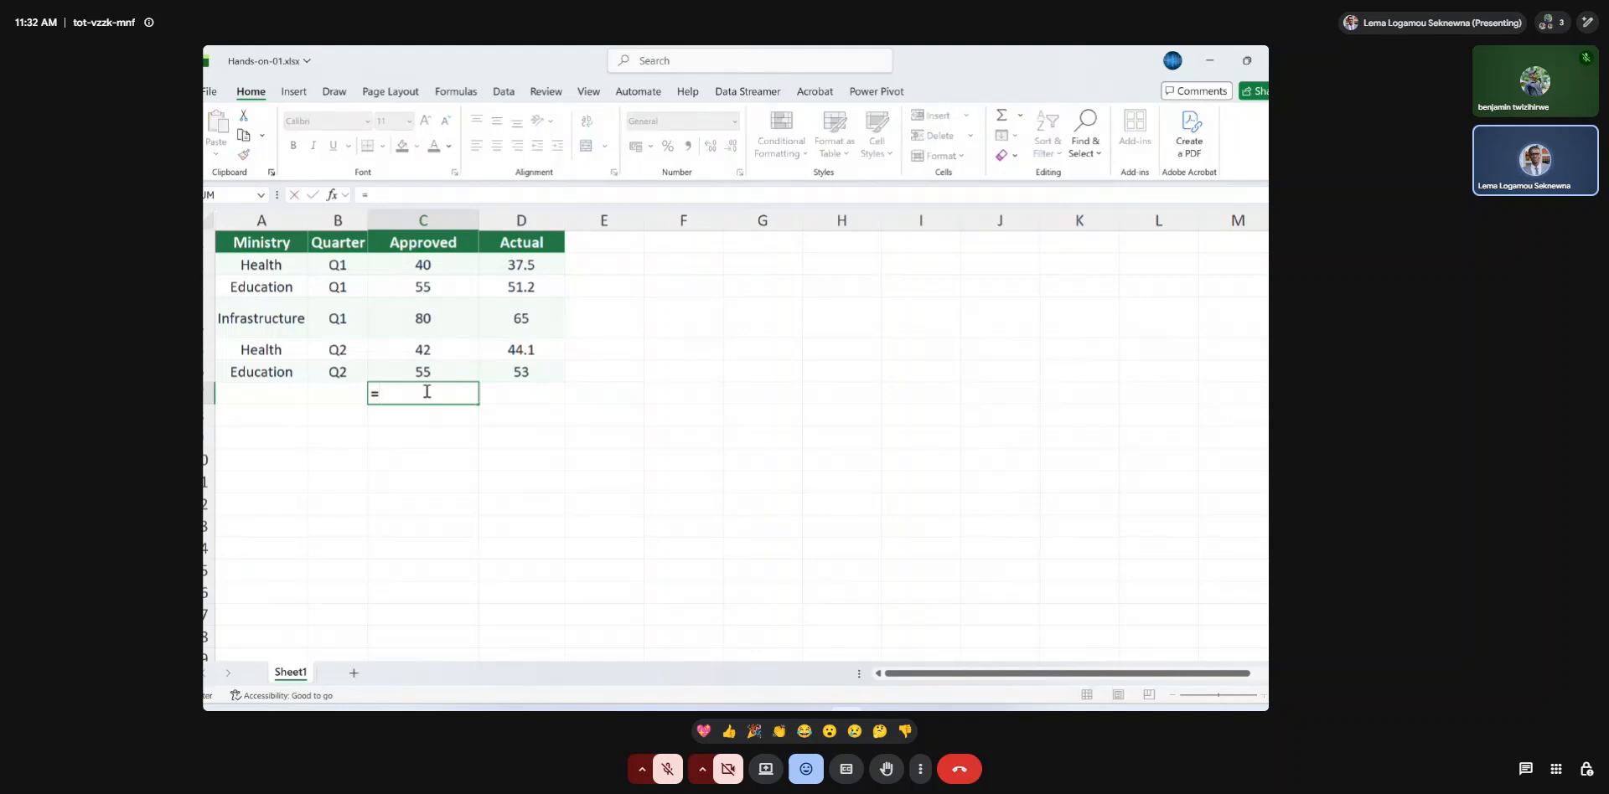
text(sum)
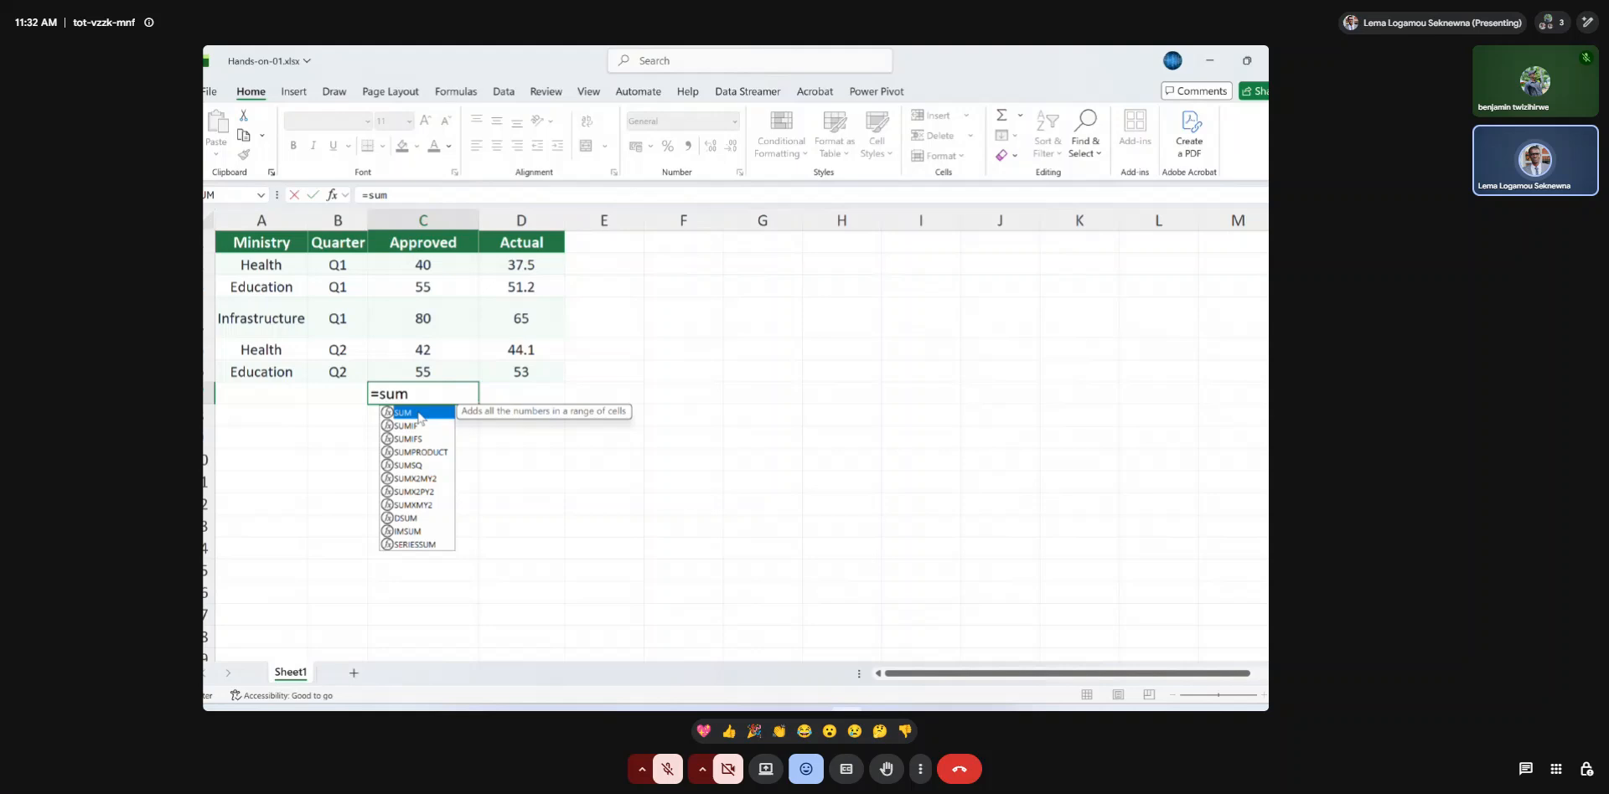
double_click(419, 414)
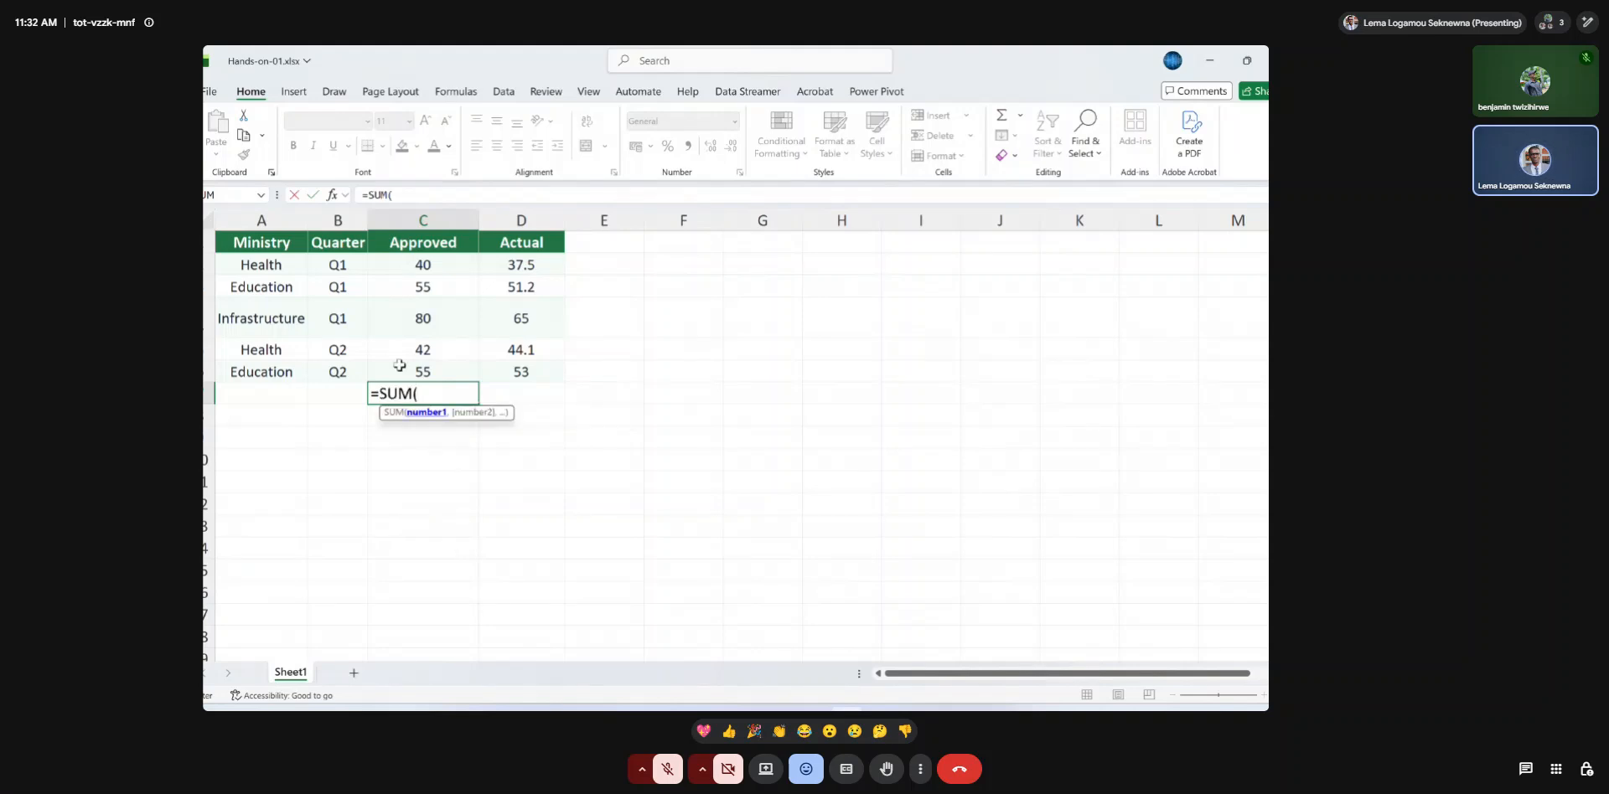
drag(408, 265, 411, 374)
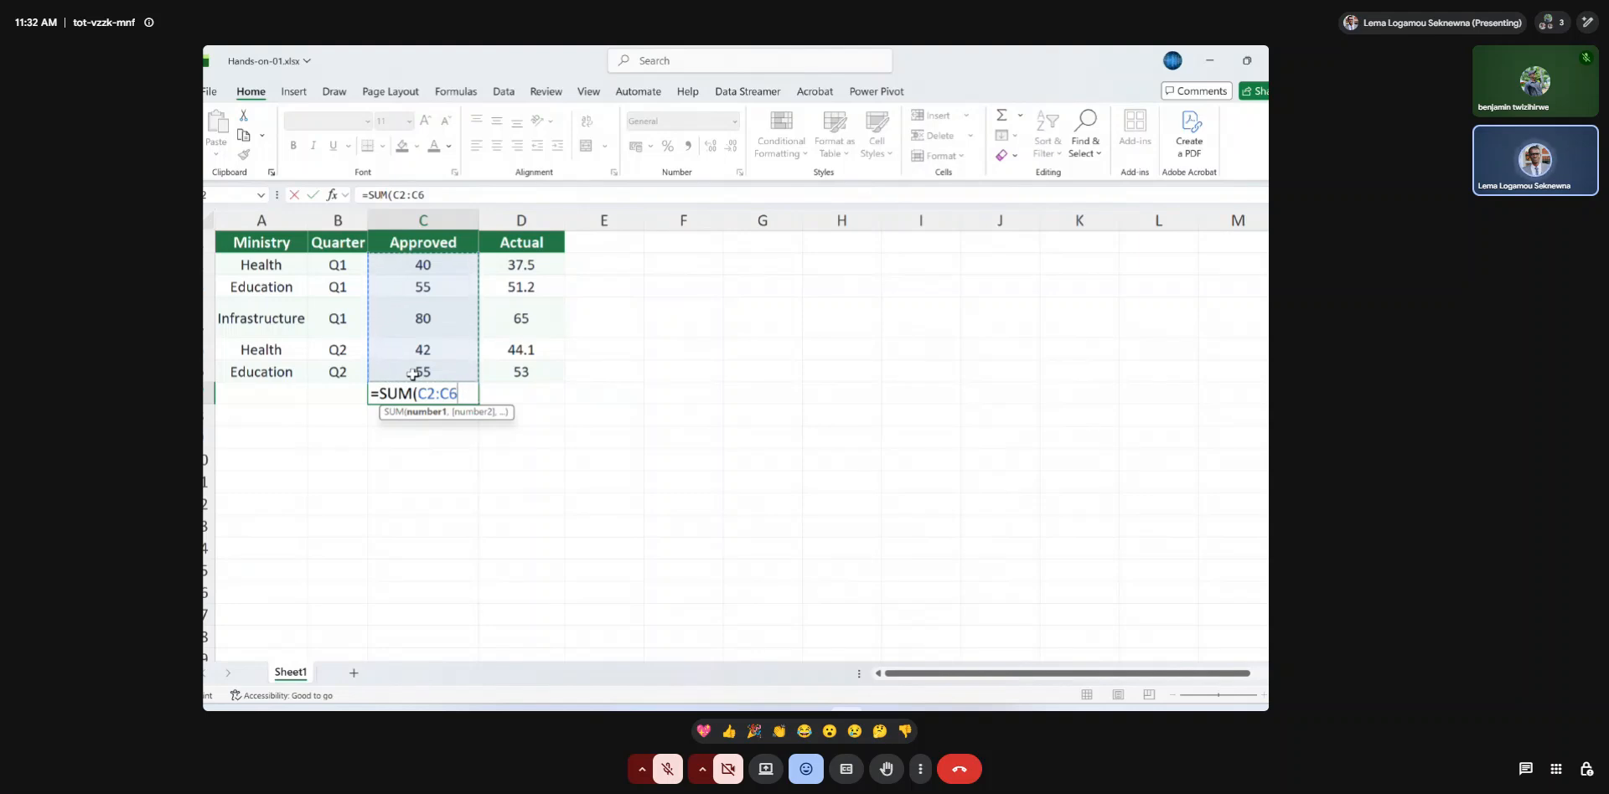
key(Return)
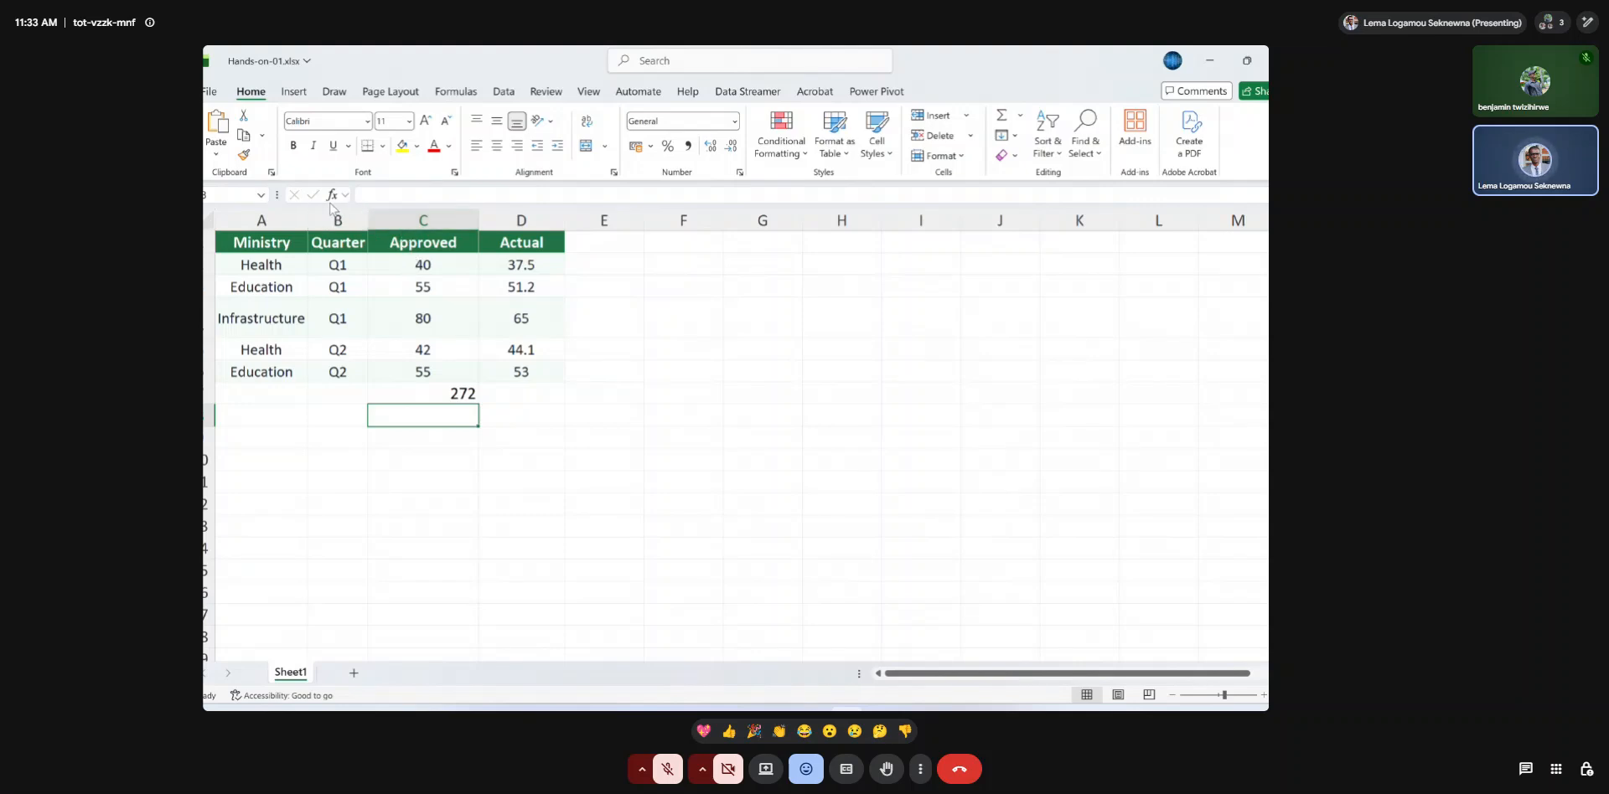
Copy the Approved total formula from C7 across to D7 to total the Actual column.
click(444, 394)
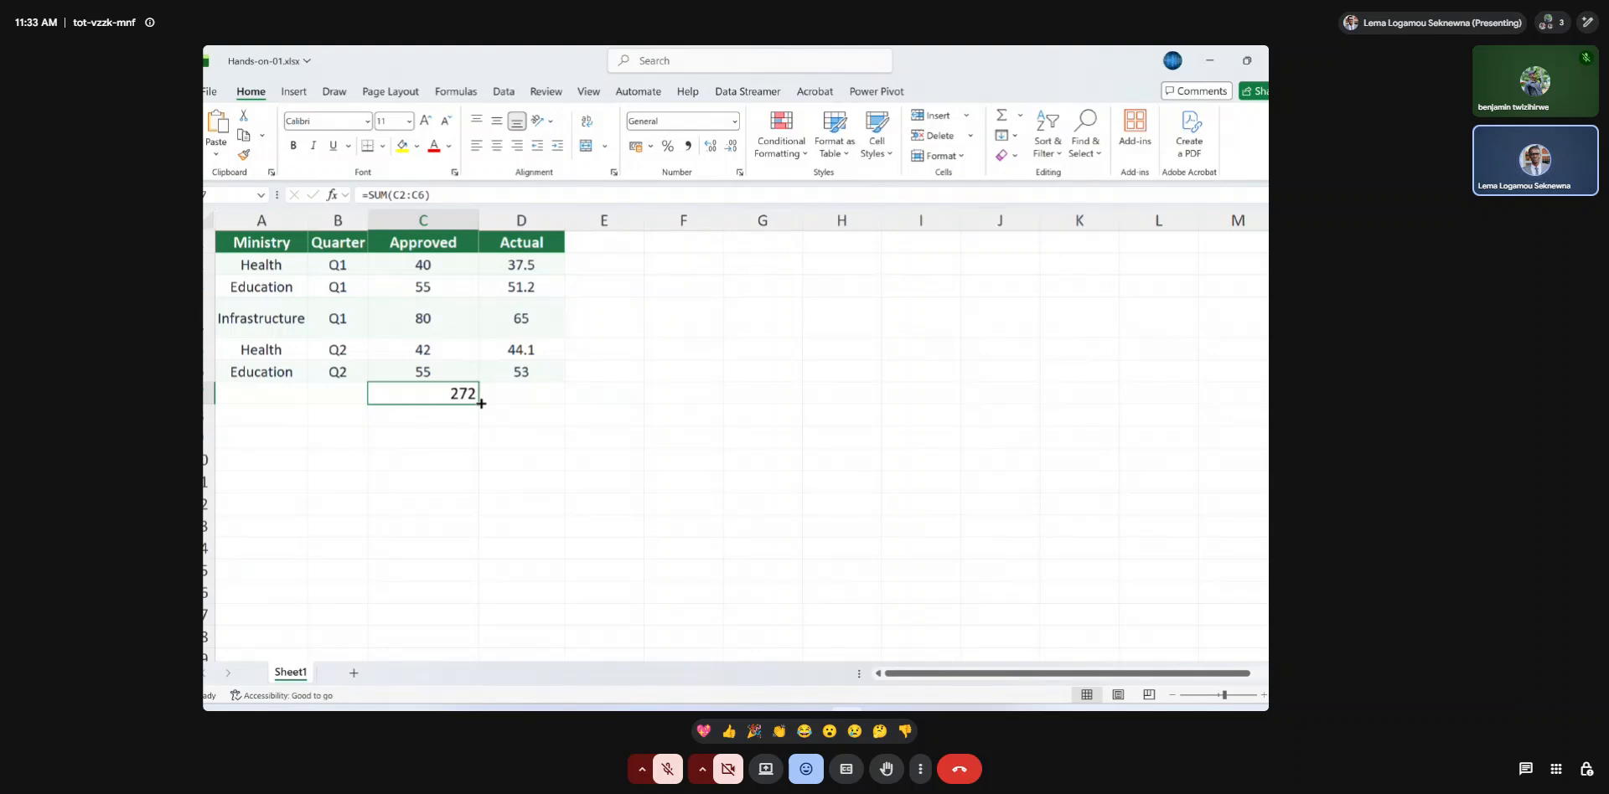
drag(481, 403, 557, 403)
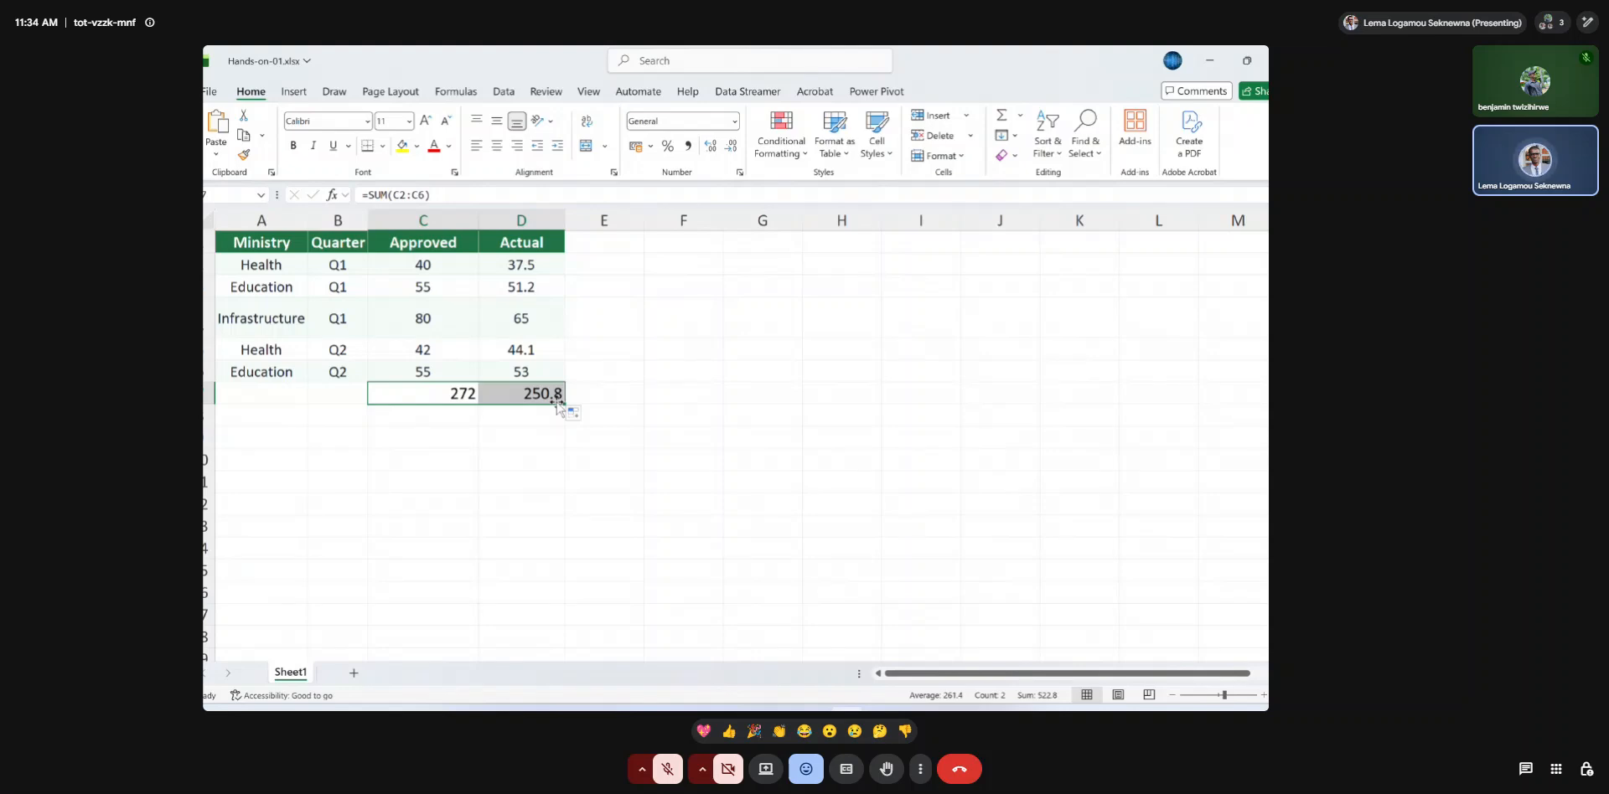
click(600, 390)
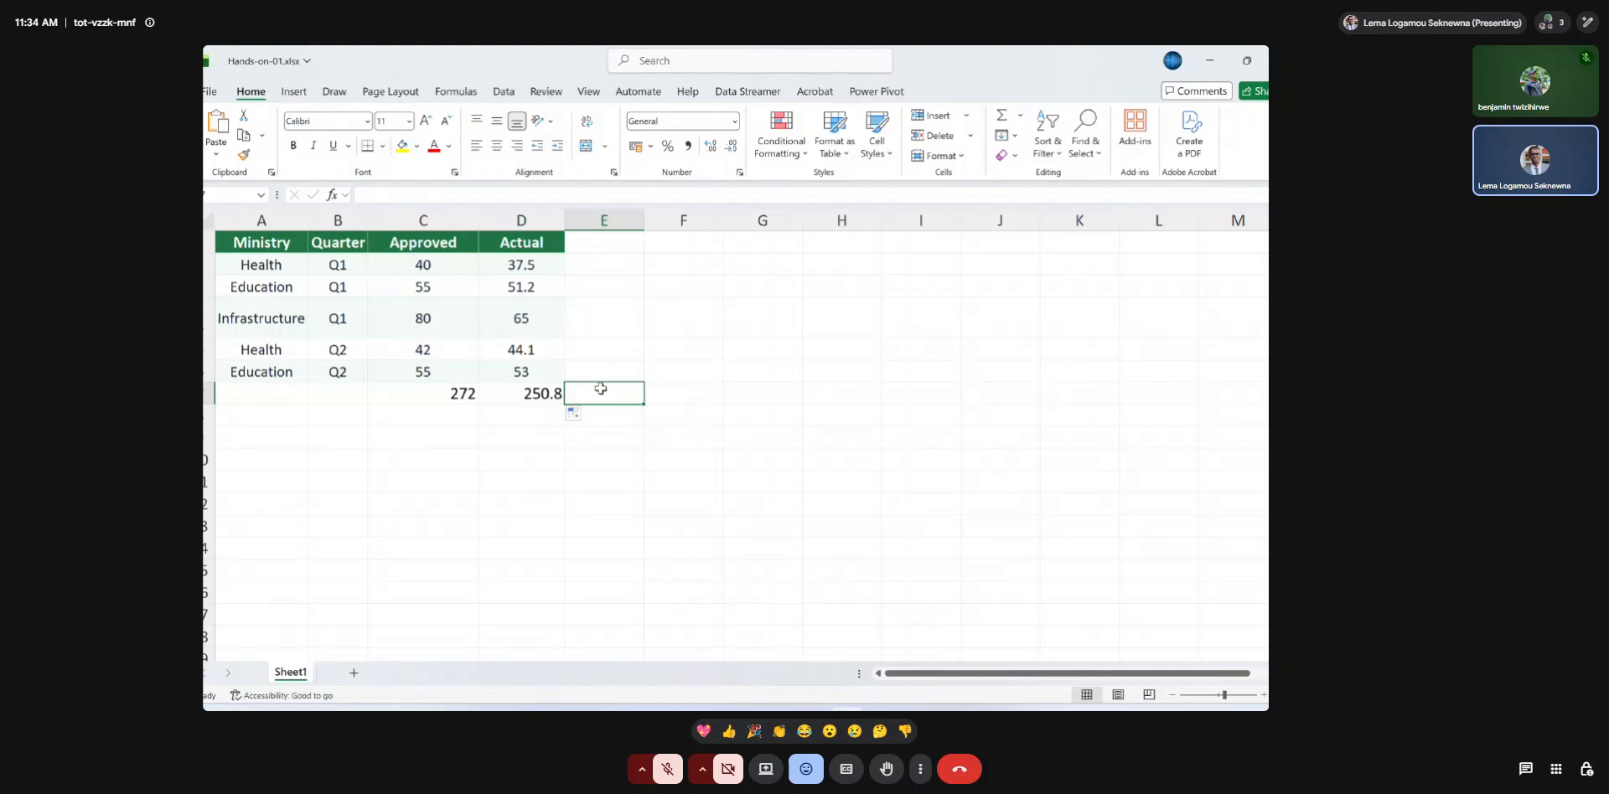
Add the header Difference in cell E1 beside Actual.
click(606, 245)
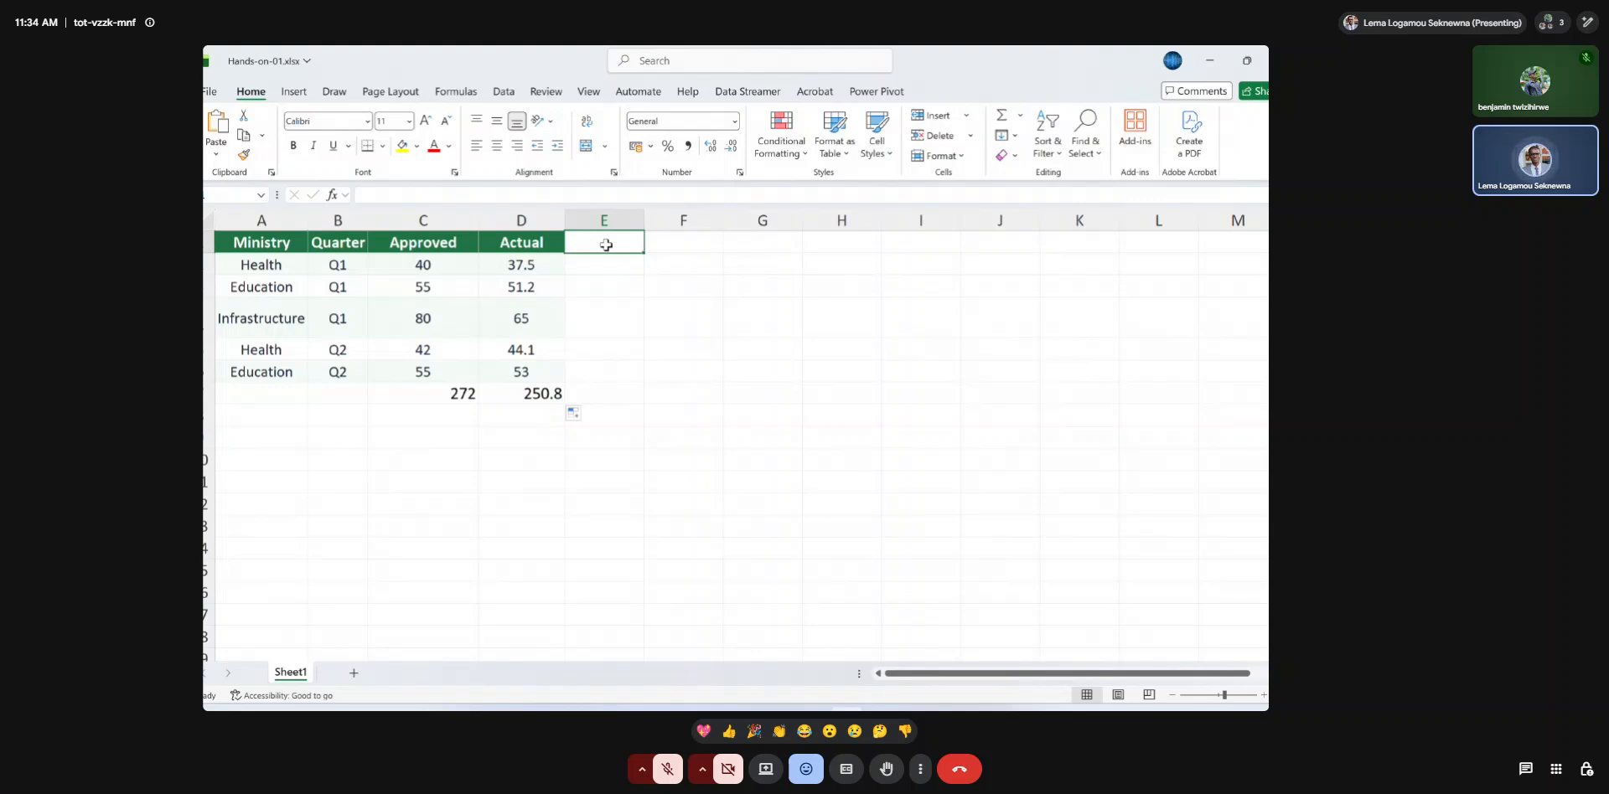
text(Difference)
key(Return)
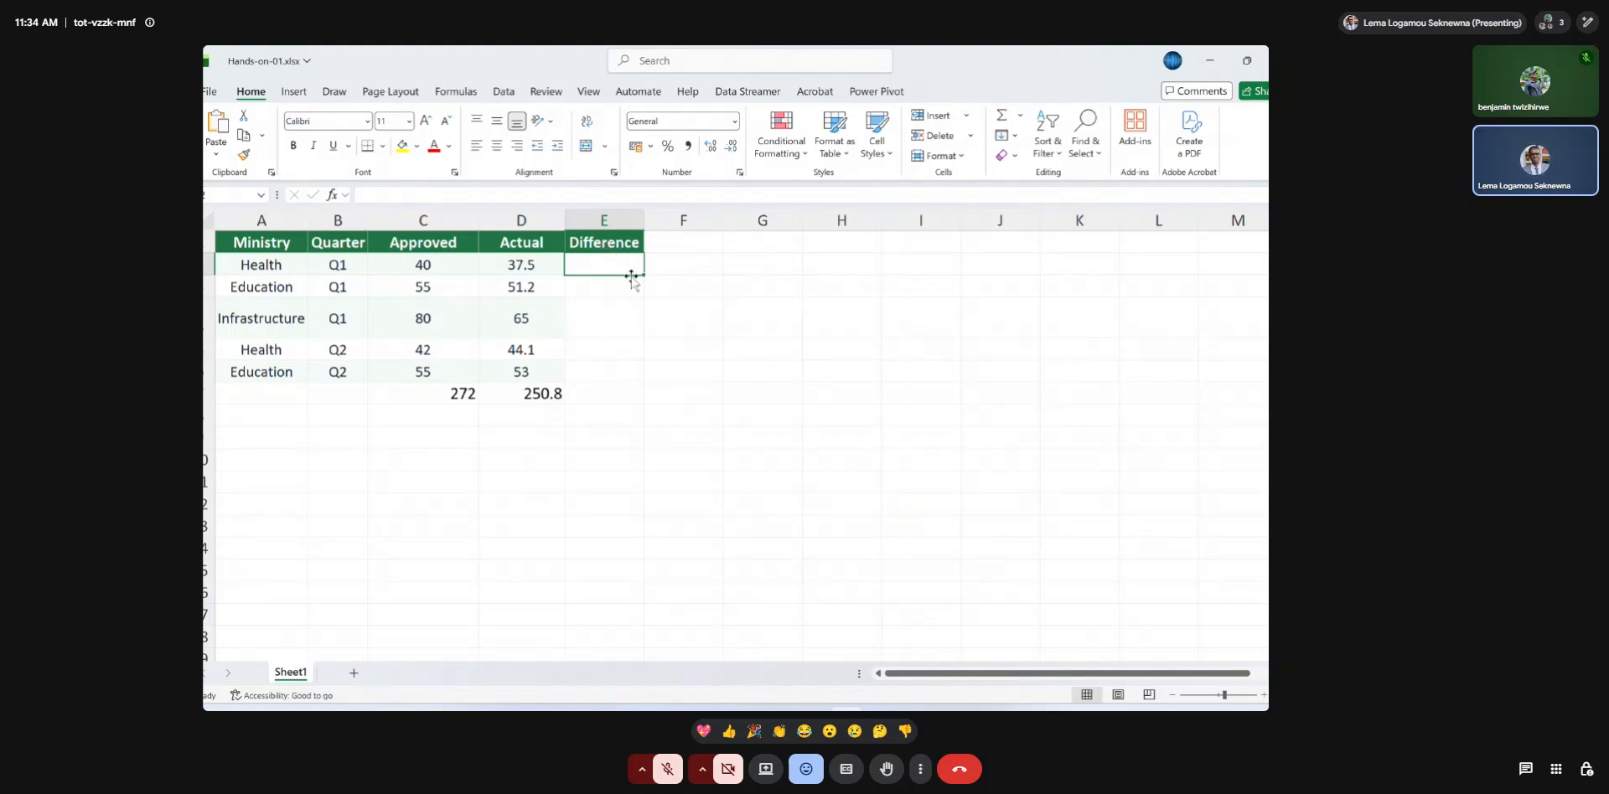
click(604, 242)
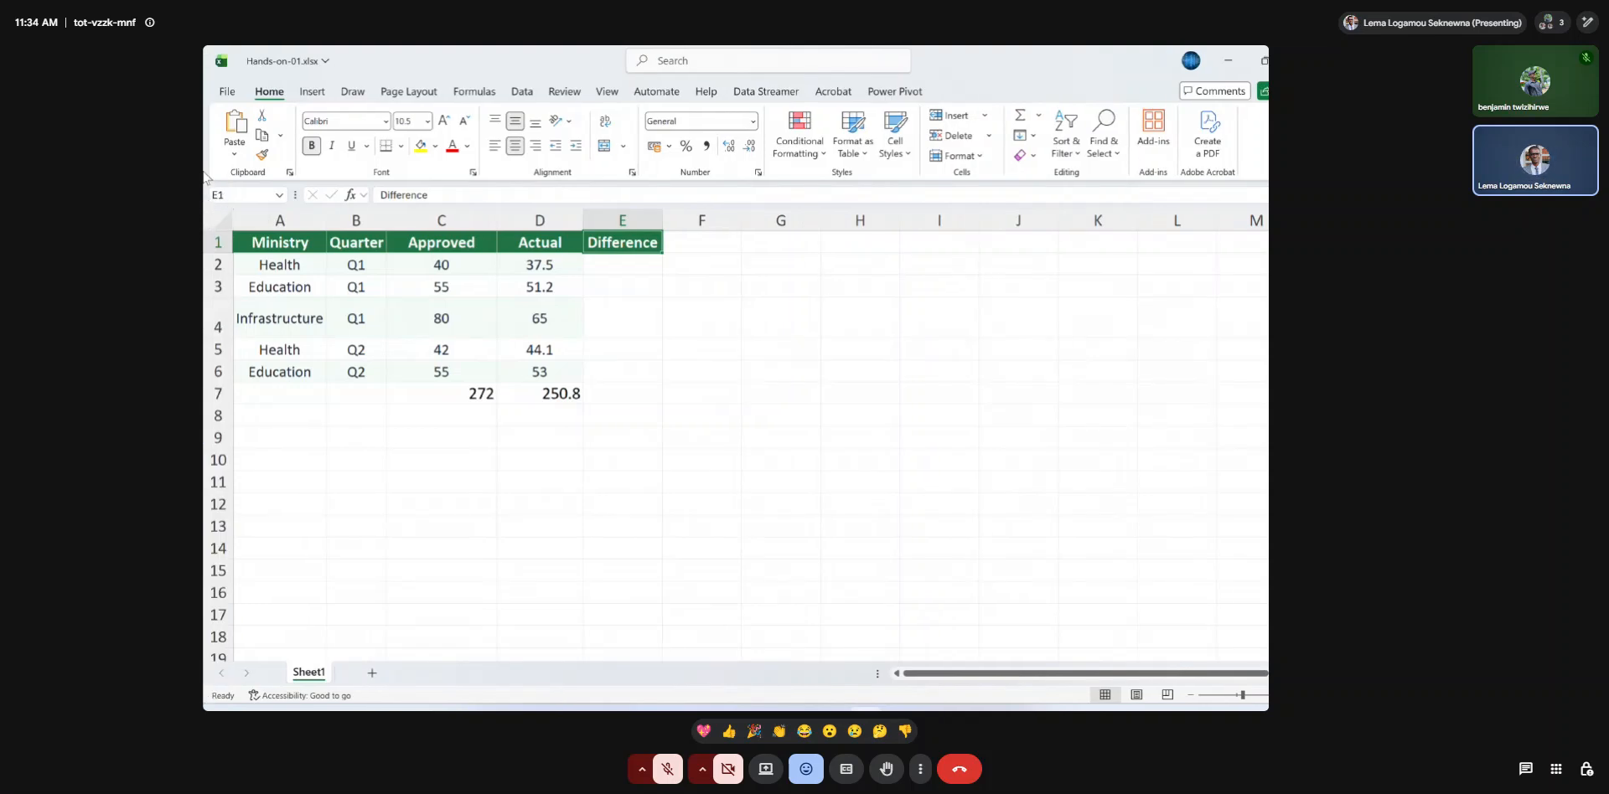
Calculate Approved minus Actual for the first Health row by entering =C2-D2 in cell E2.
click(589, 258)
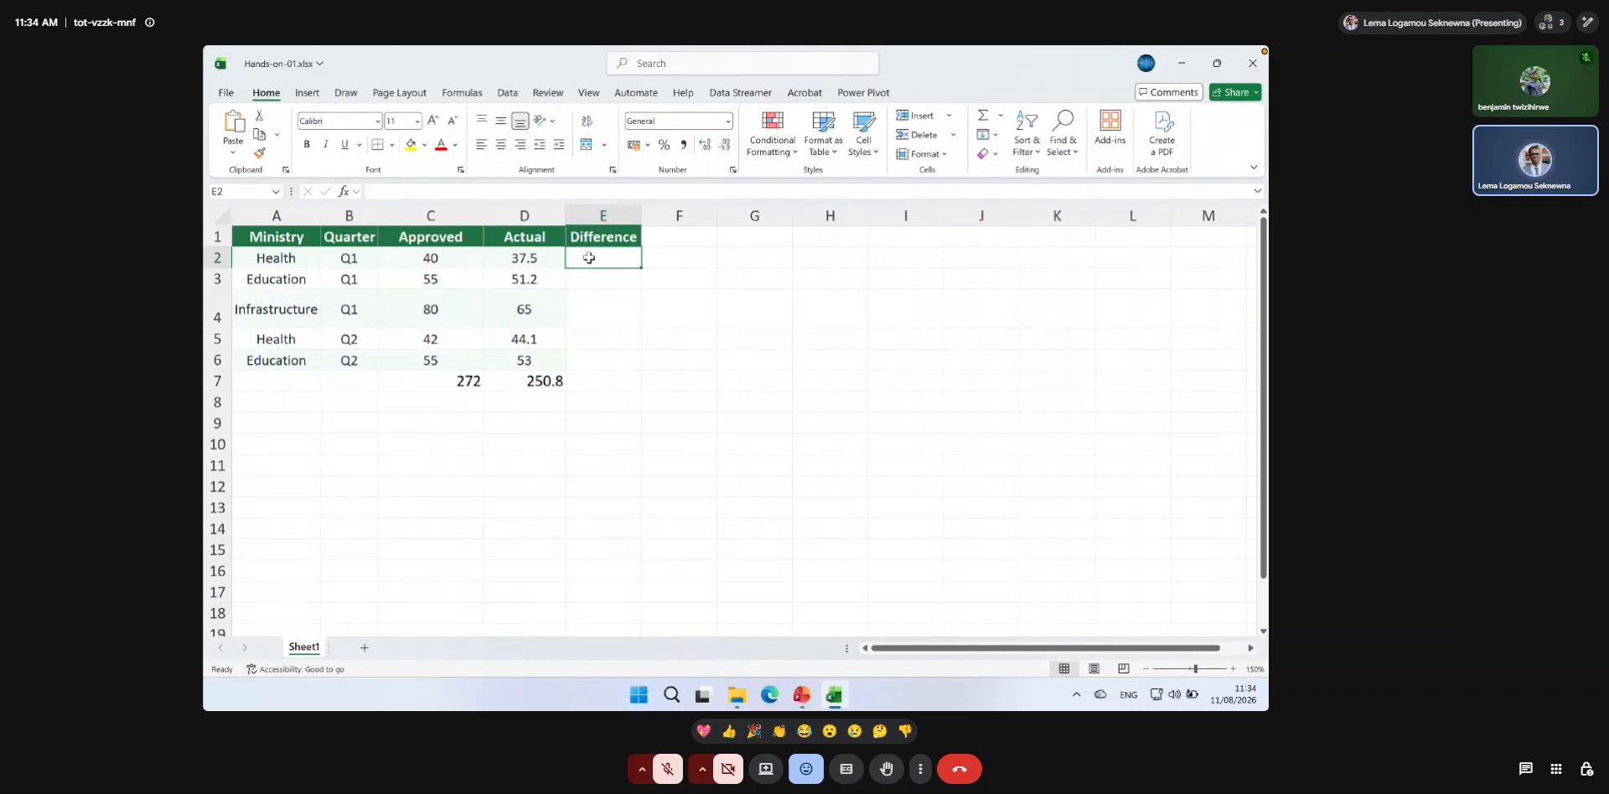
text(=)
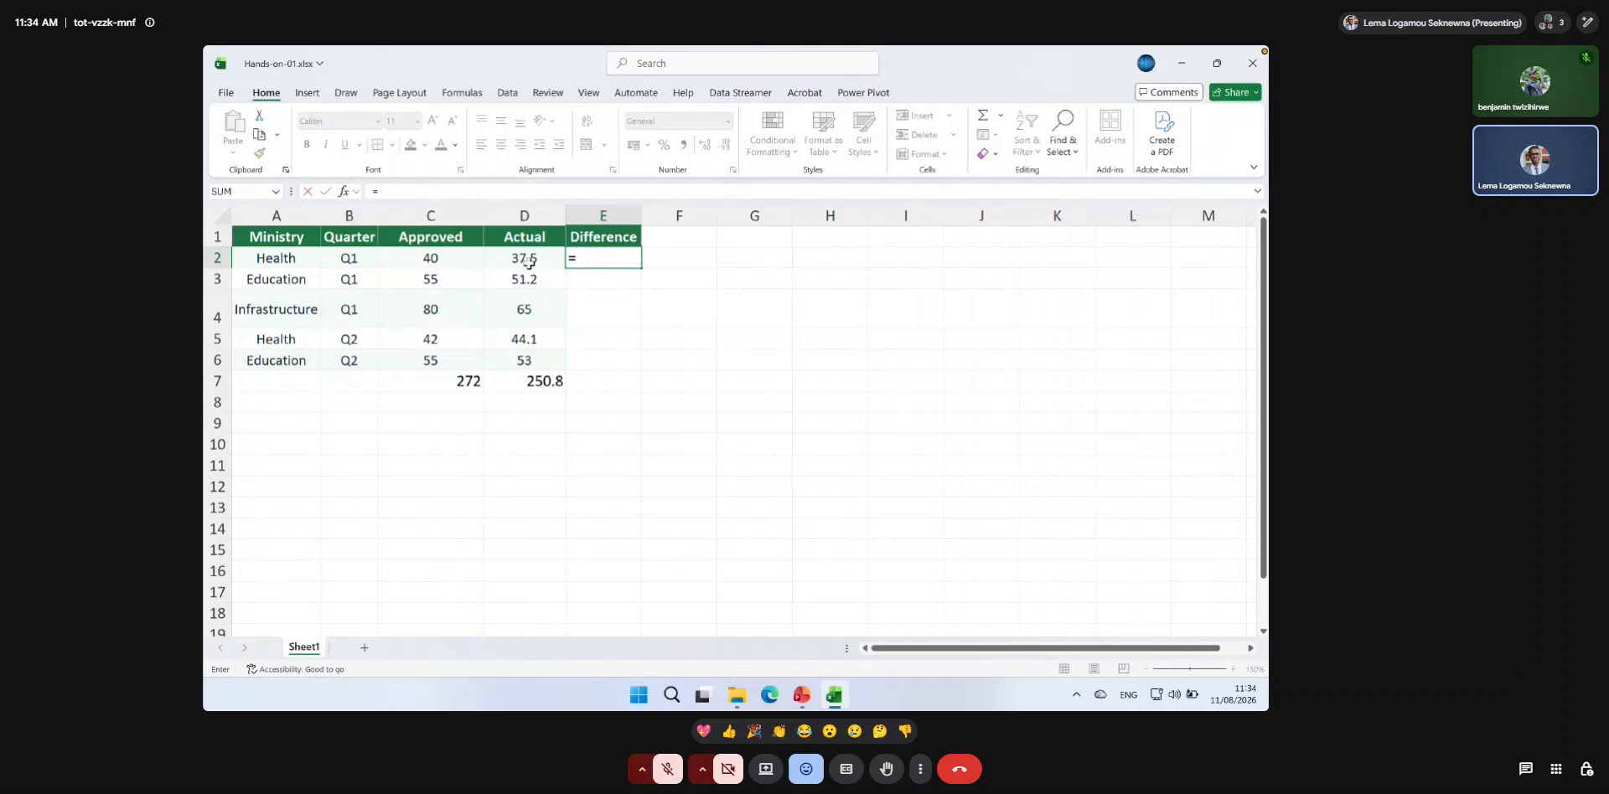
click(450, 261)
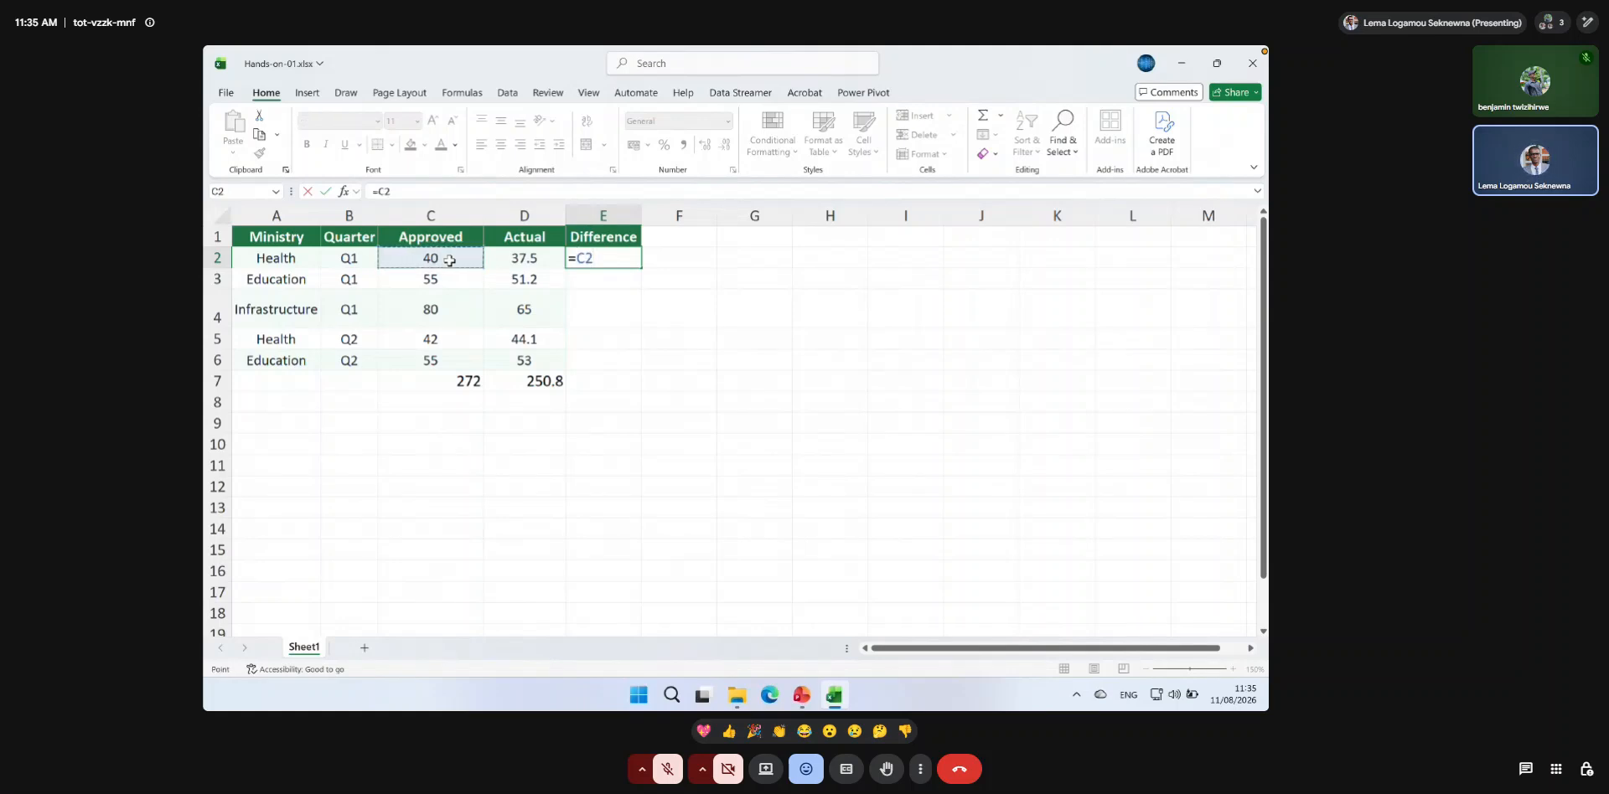
text(-)
click(524, 259)
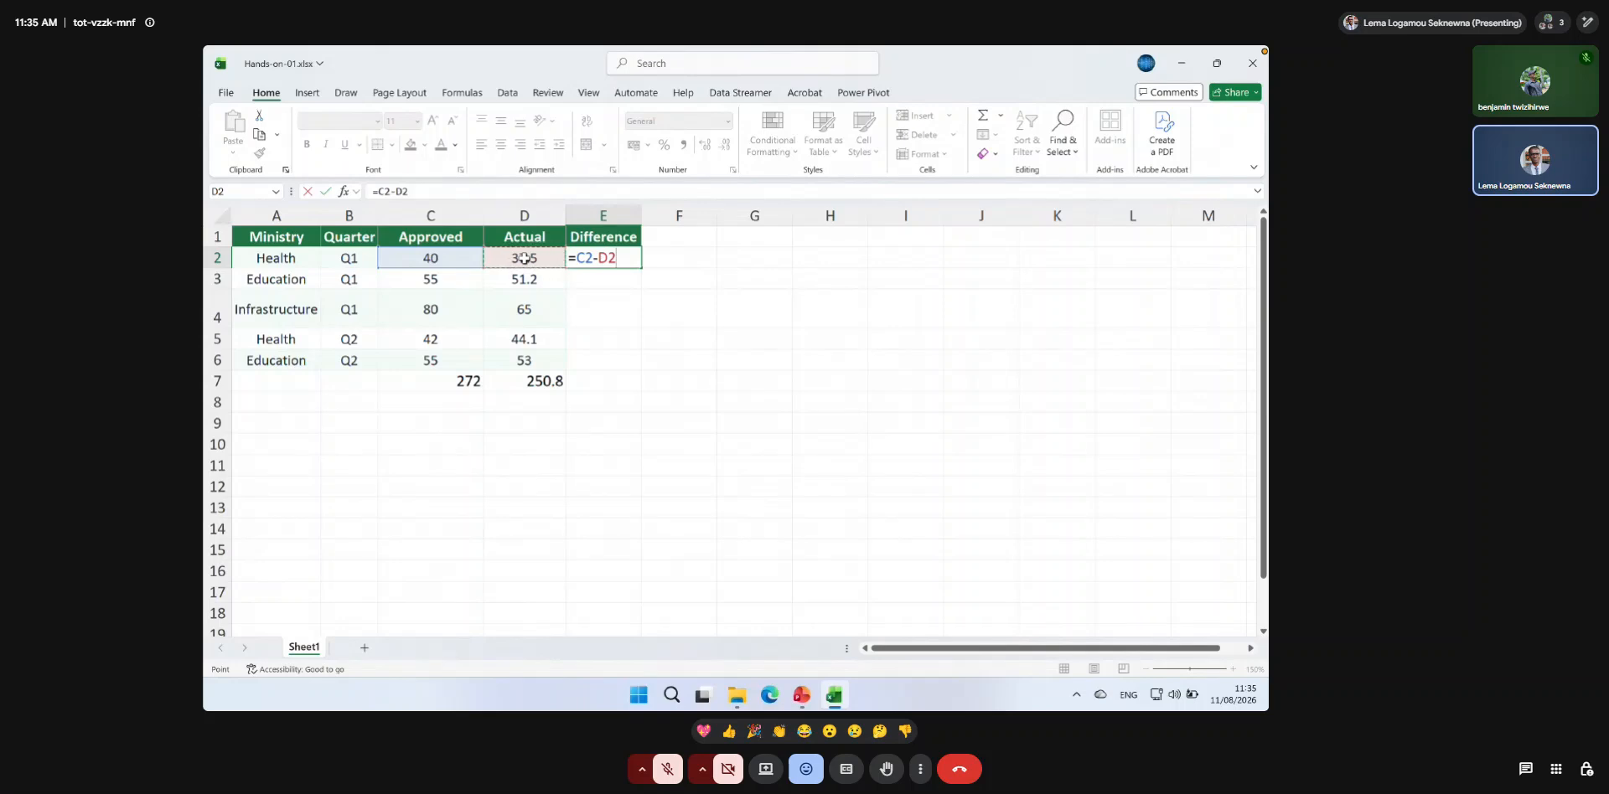
key(Return)
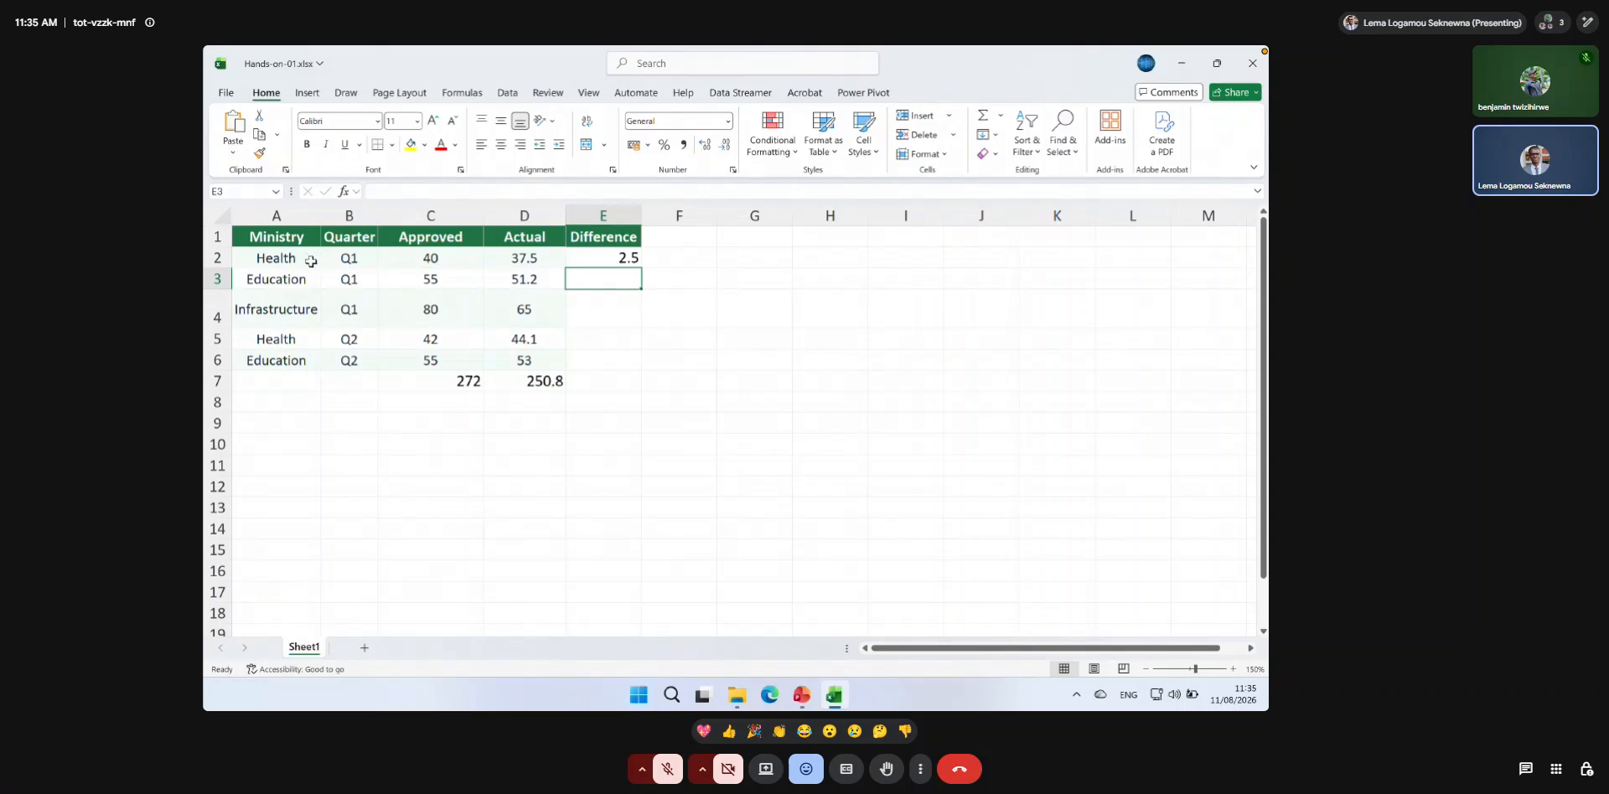
Fill the difference formula from E2 down to E6, undo the fill, and fill it down again.
click(618, 260)
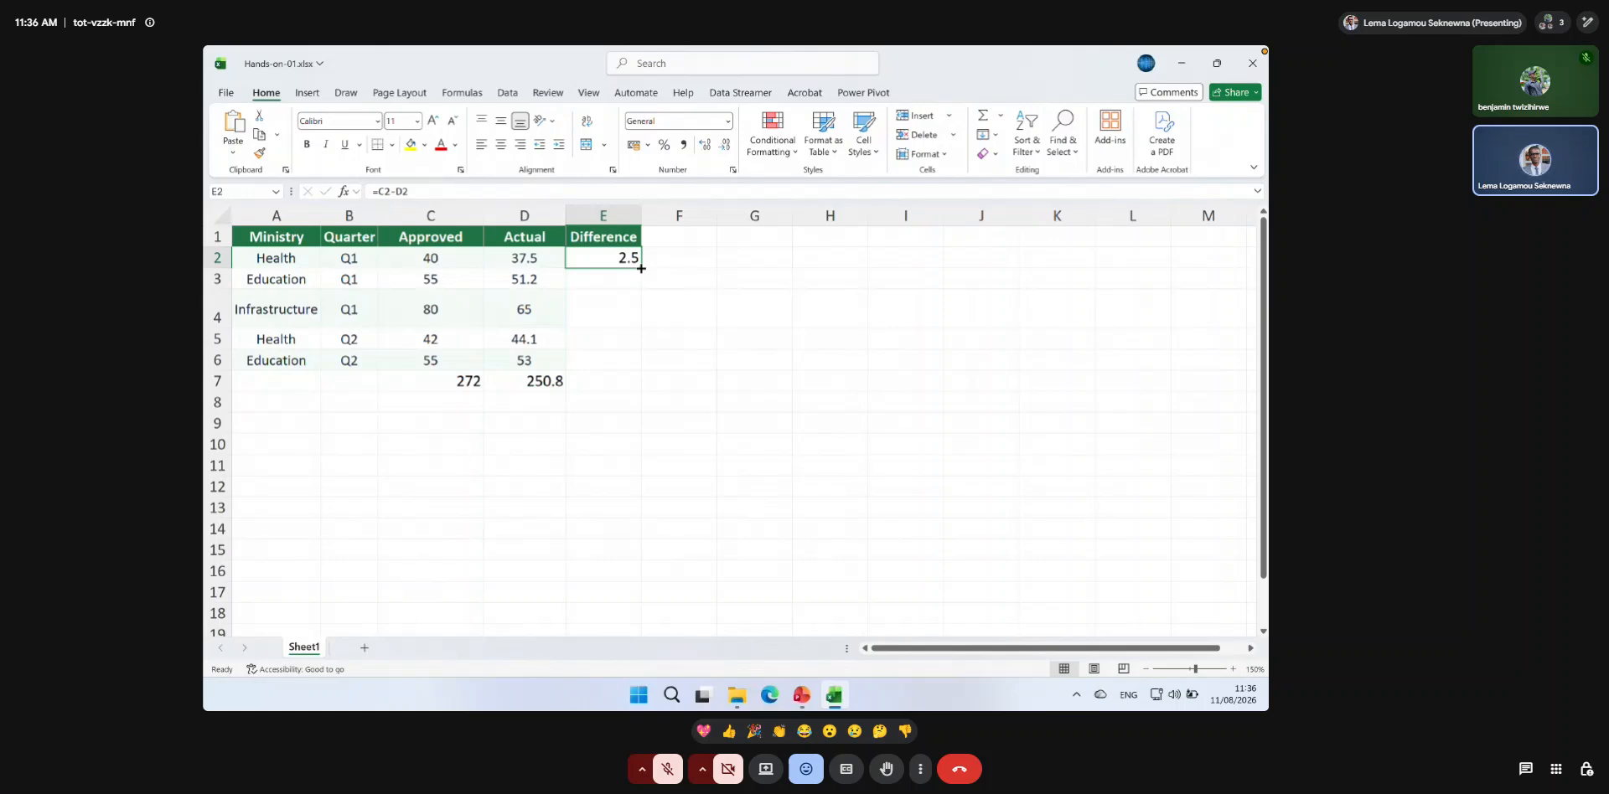
double_click(641, 268)
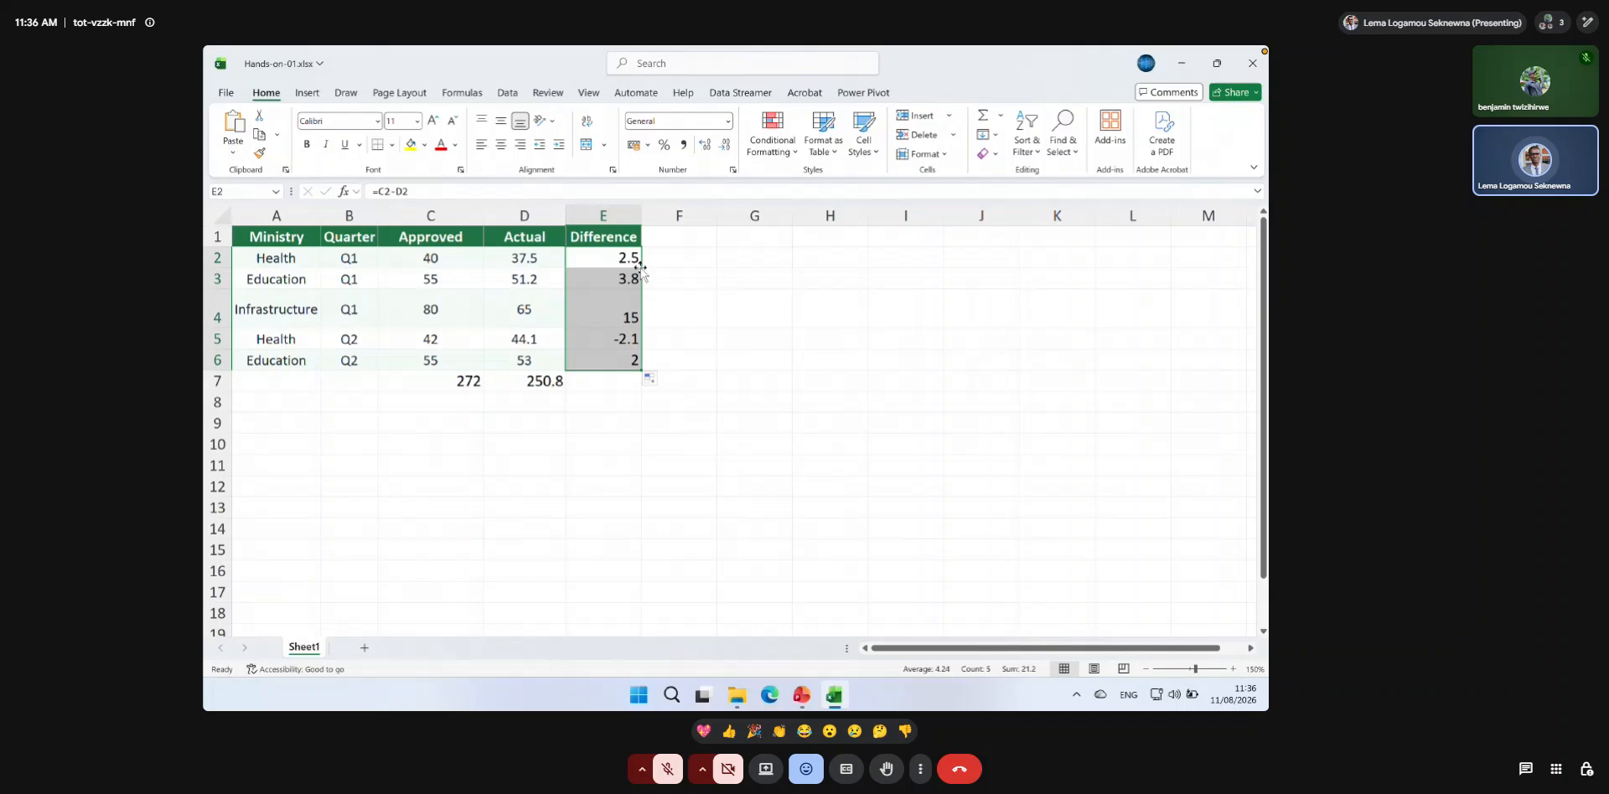
key(ctrl+z)
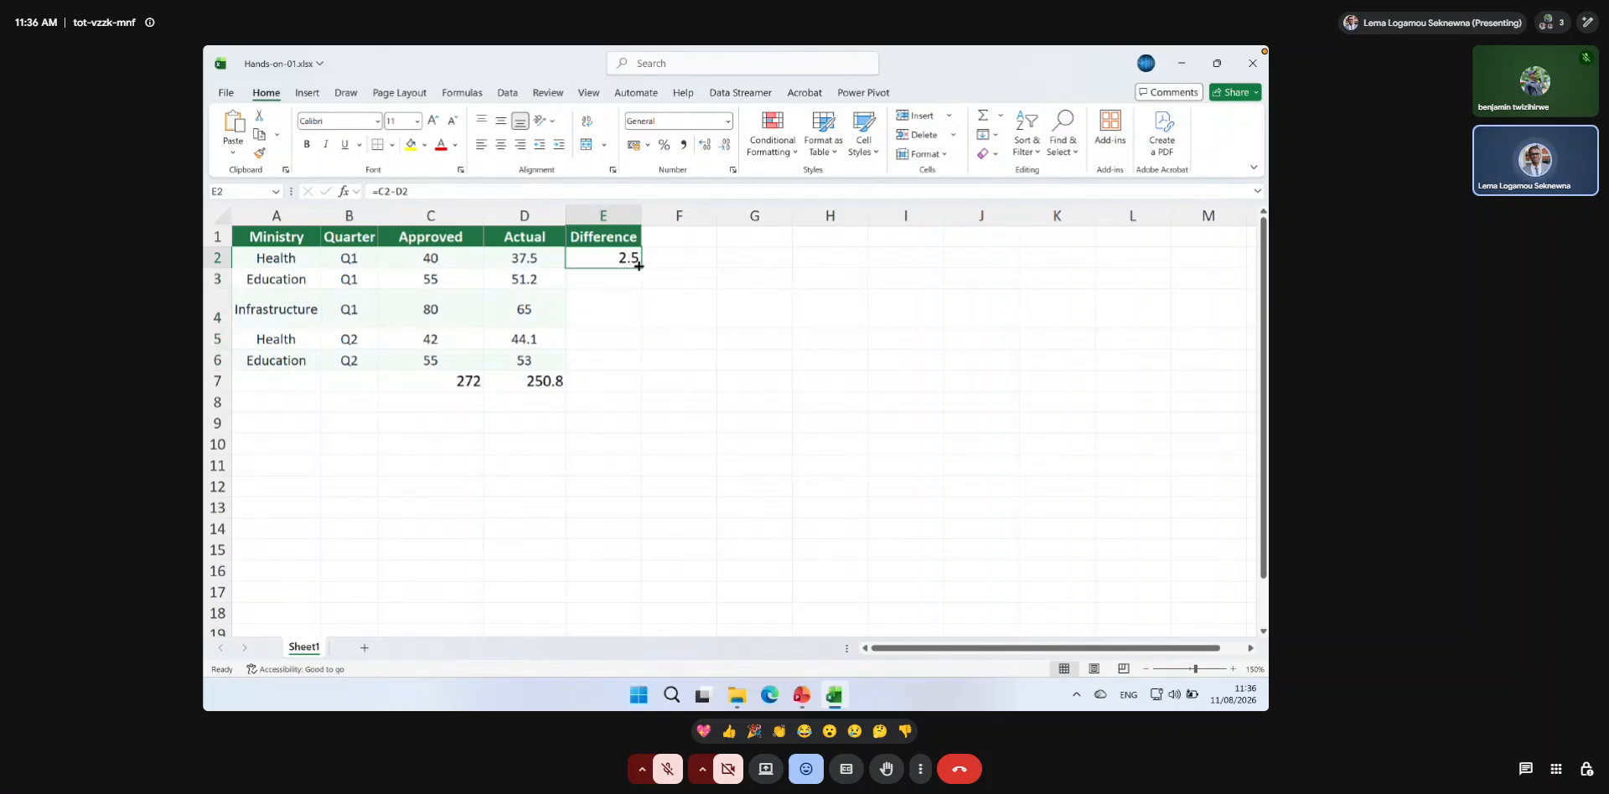
double_click(639, 265)
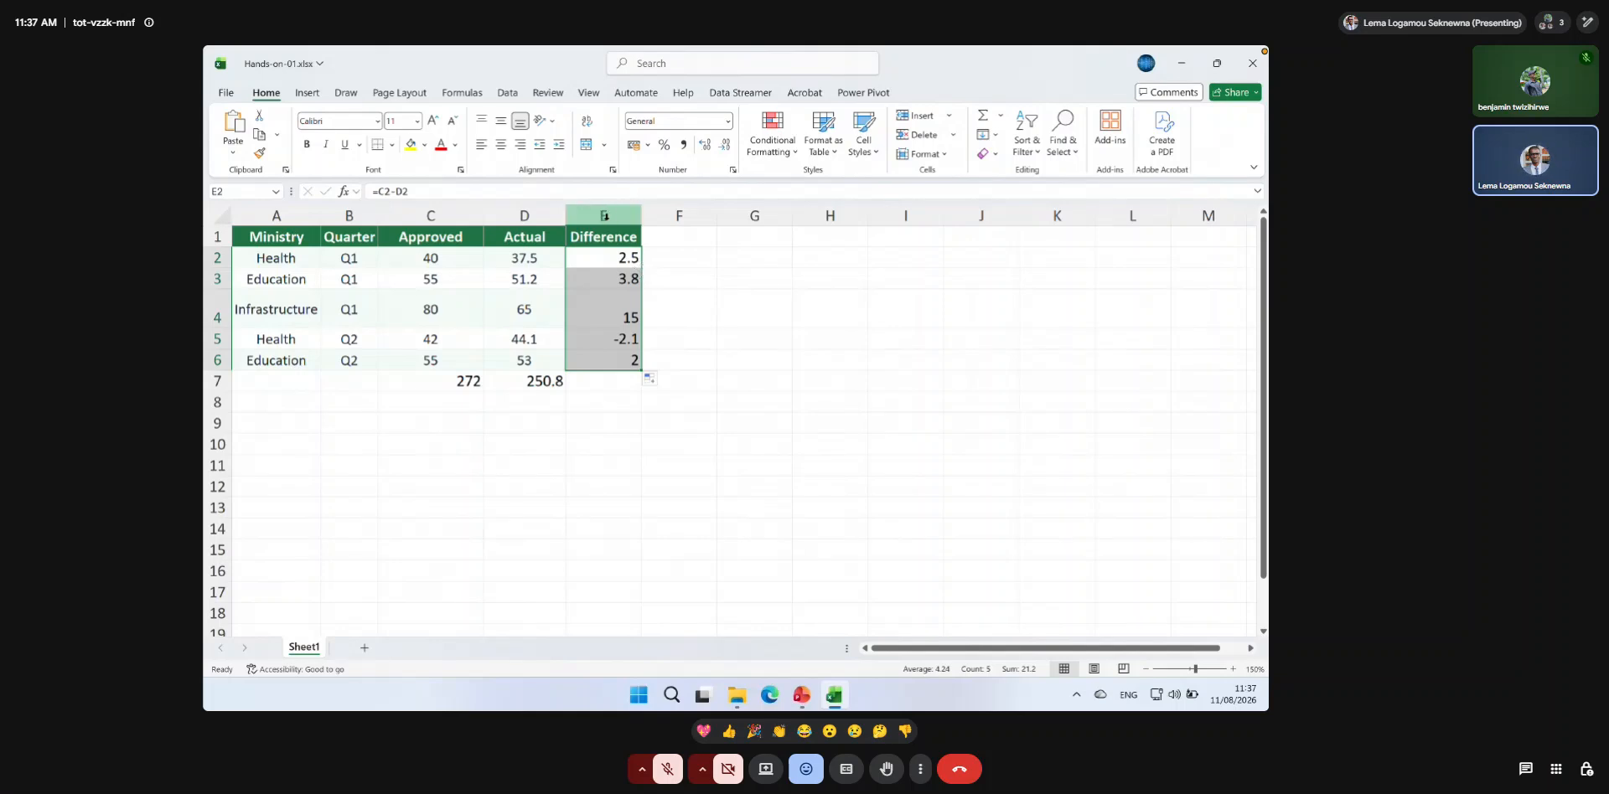
Undo the fill of the Difference column and the formula entry in E2.
click(612, 380)
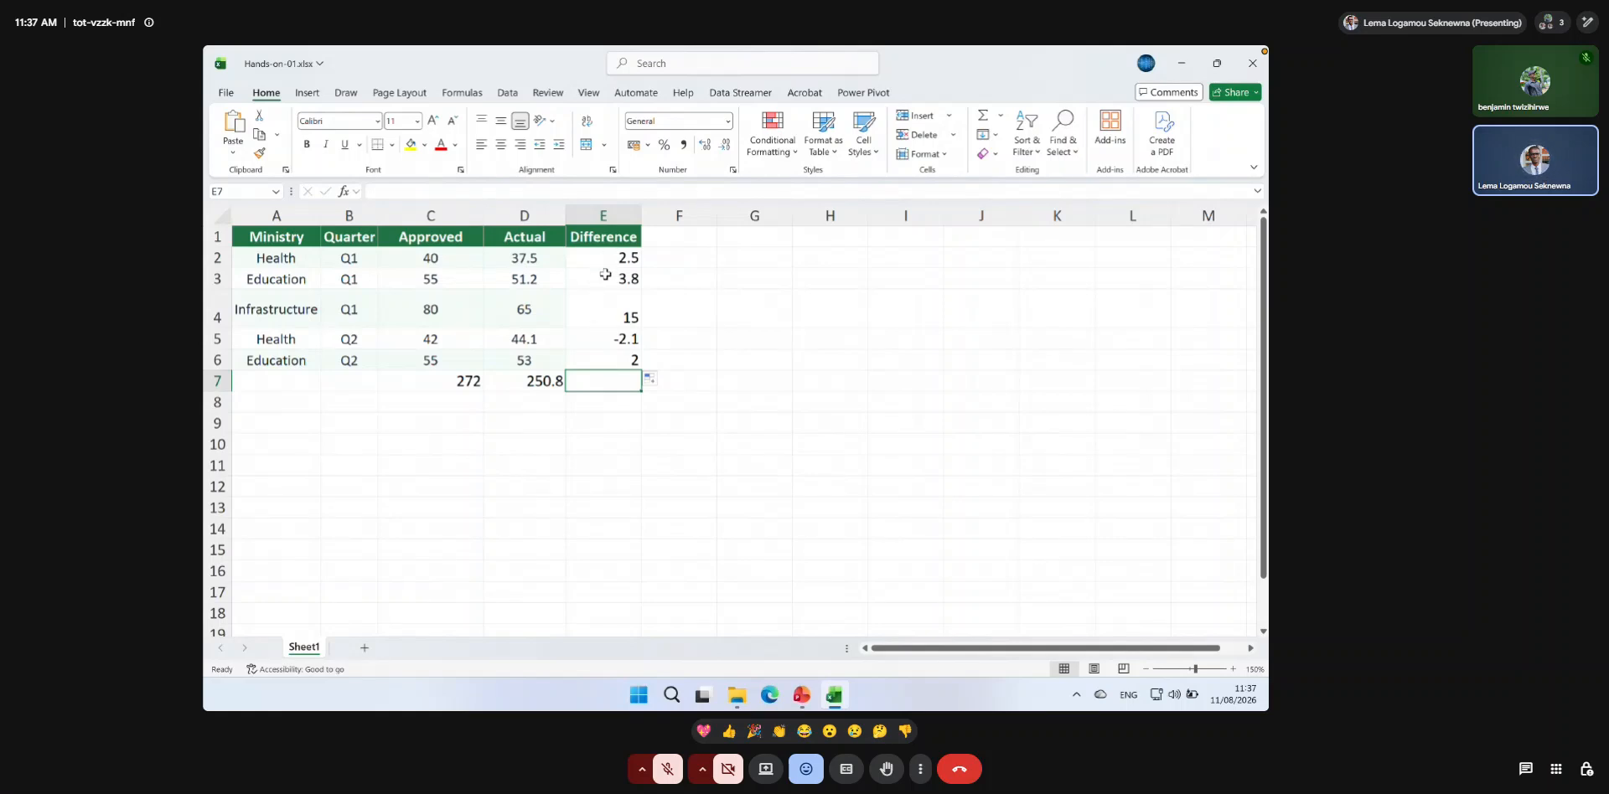
key(ctrl+z)
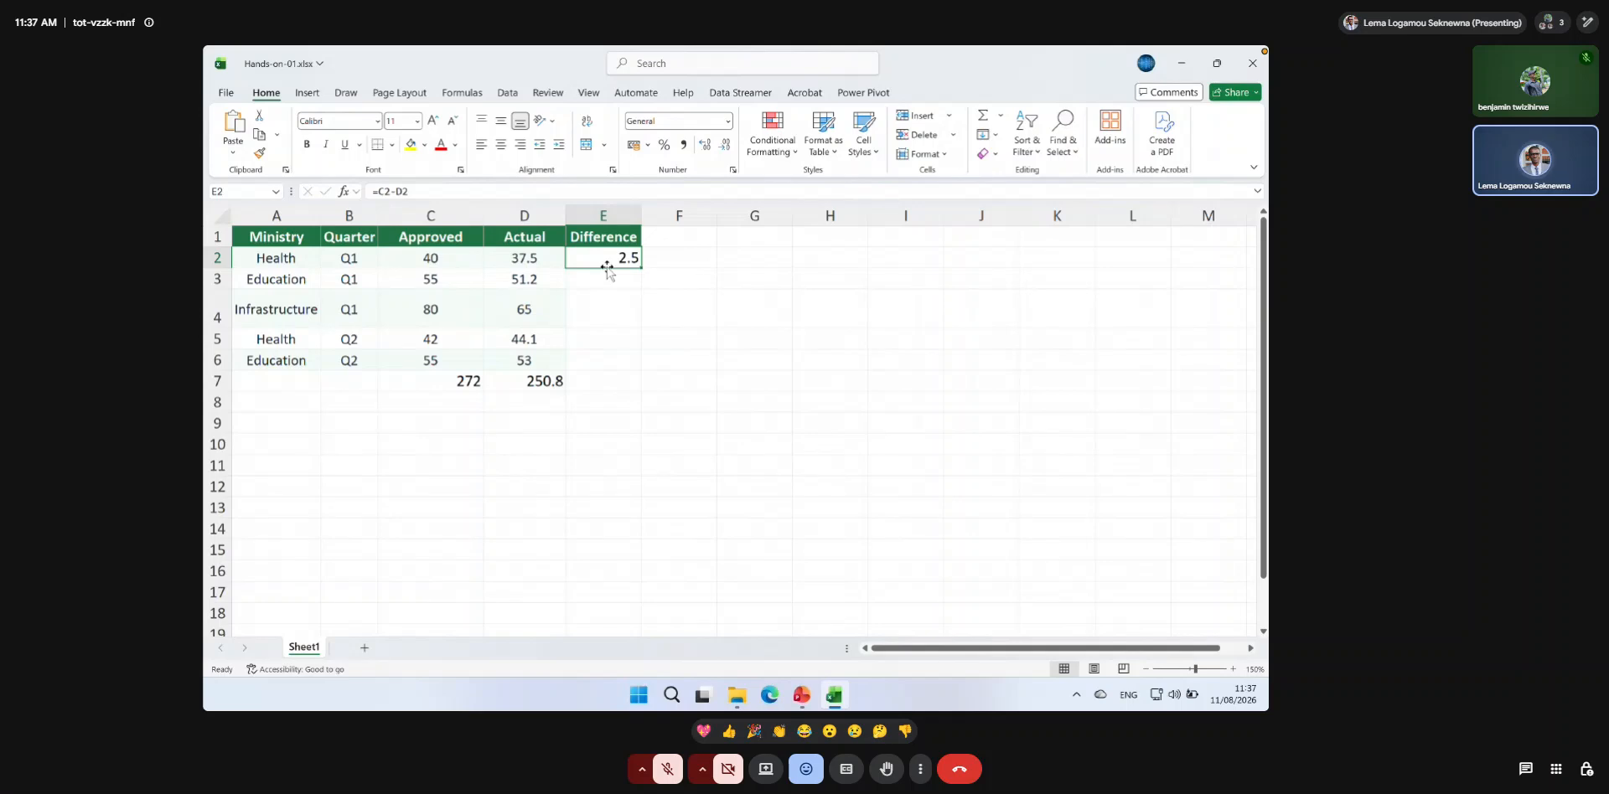
key(ctrl+z)
Re-enter Difference as the header in cell E1.
click(602, 235)
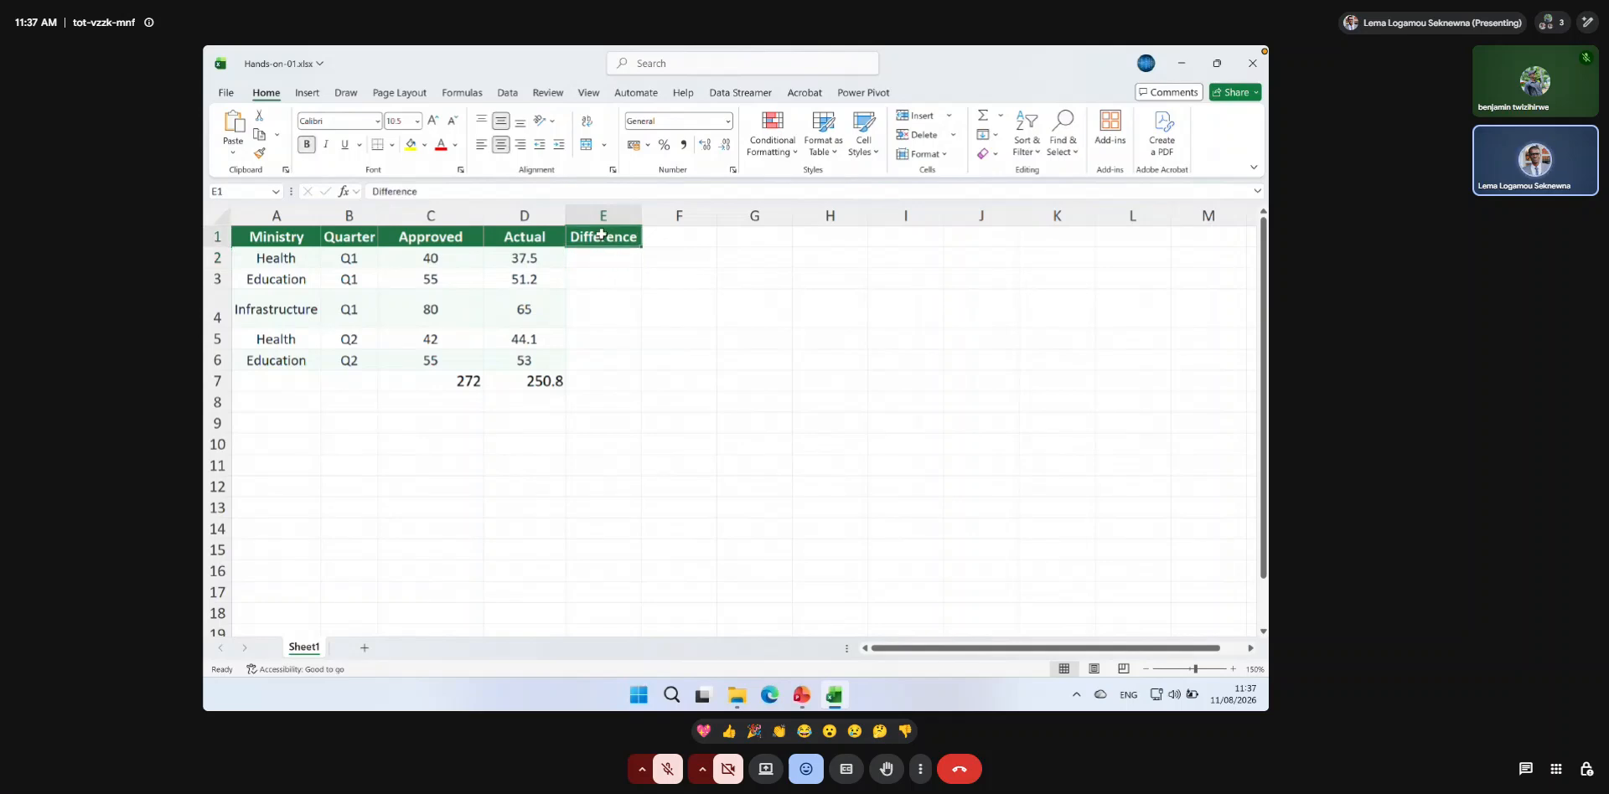
text(Difference)
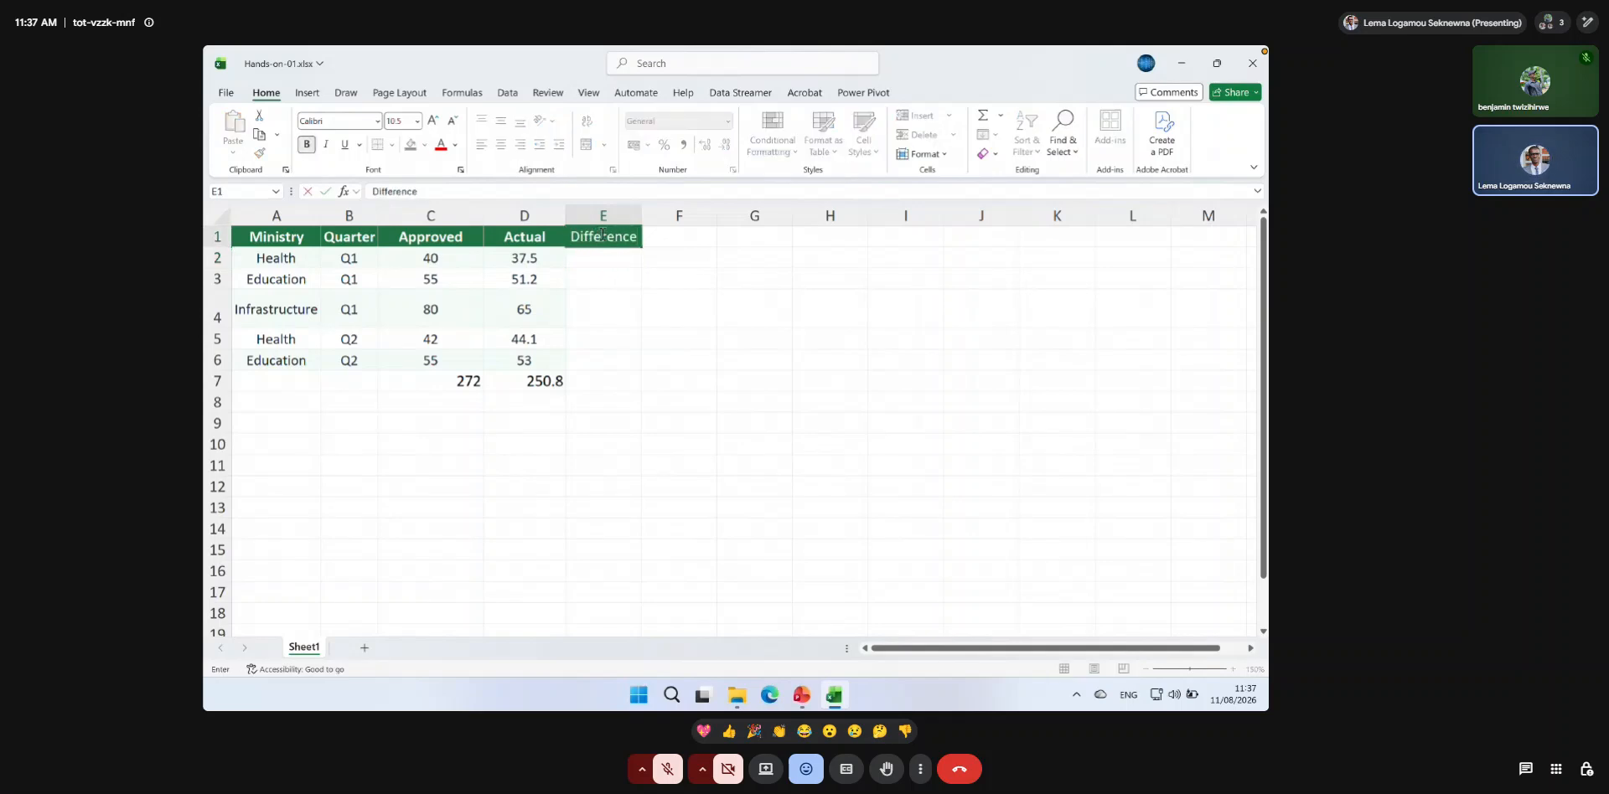
key(Return)
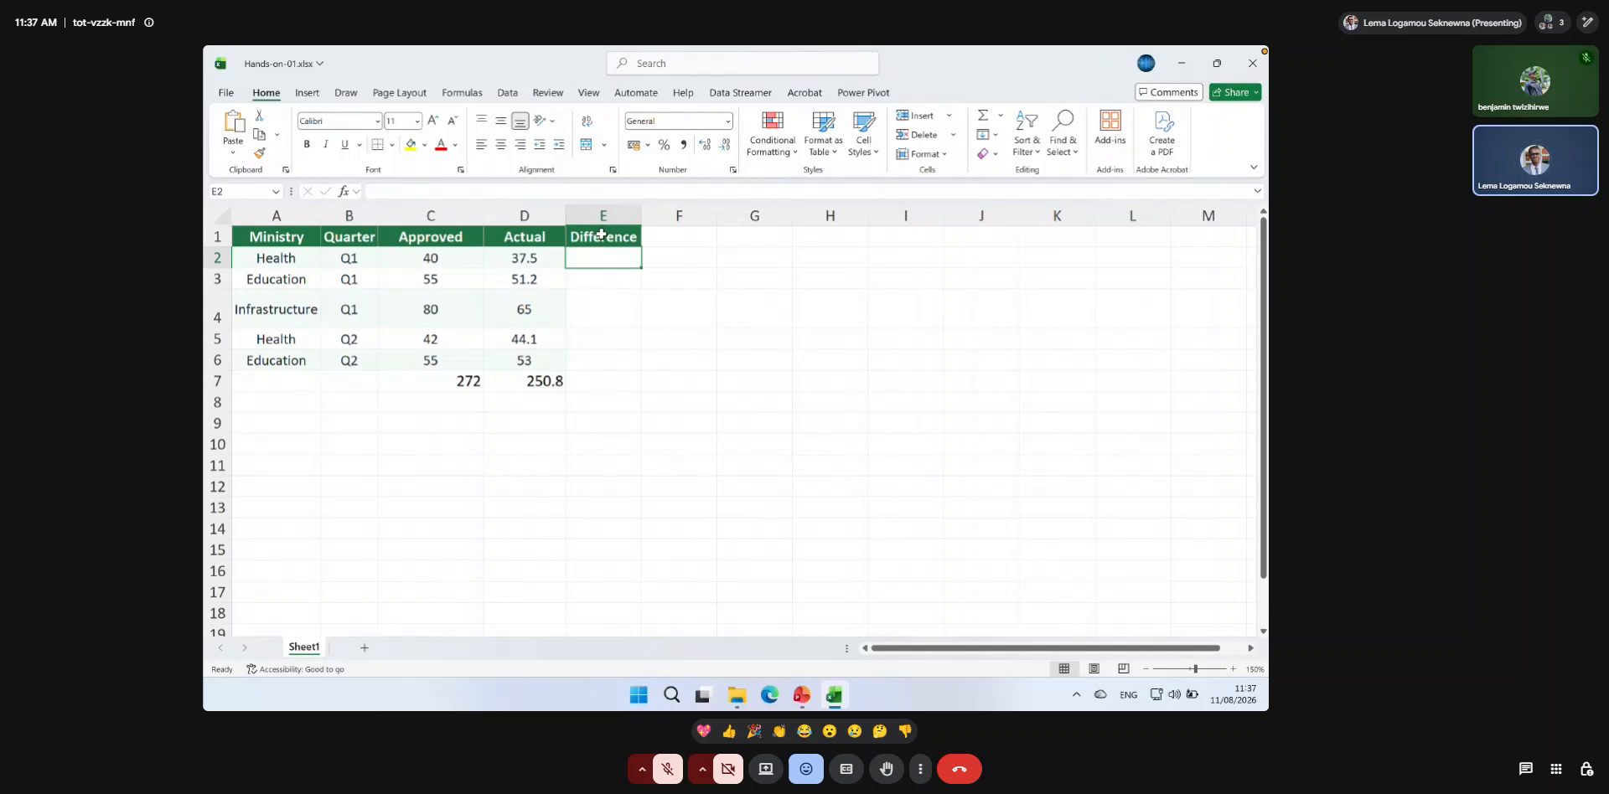
Calculate Approved minus Actual for the first Health row by entering =C2-D2 in cell E2.
text(=)
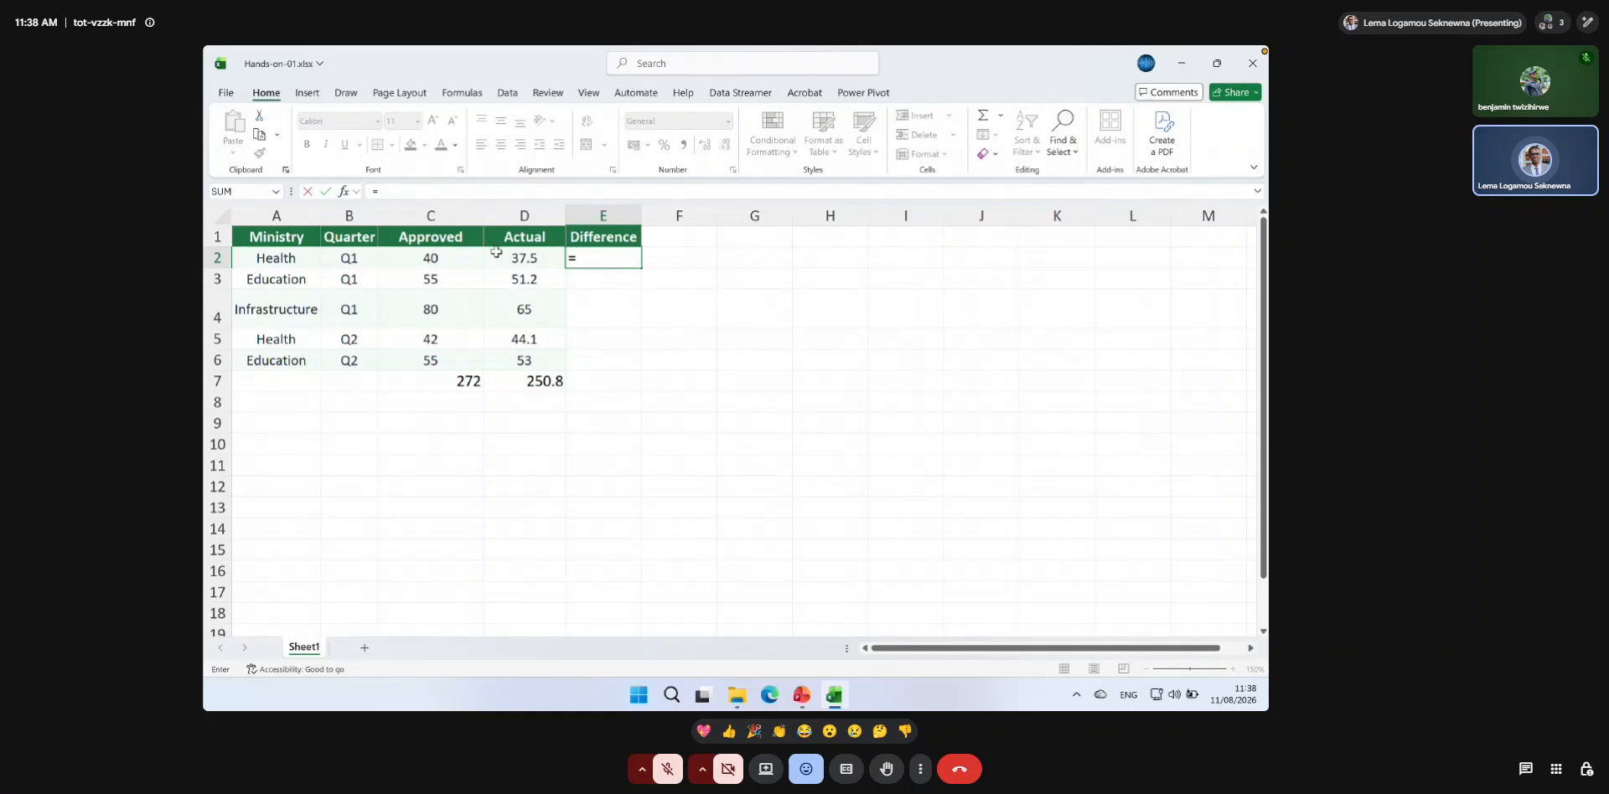
click(440, 259)
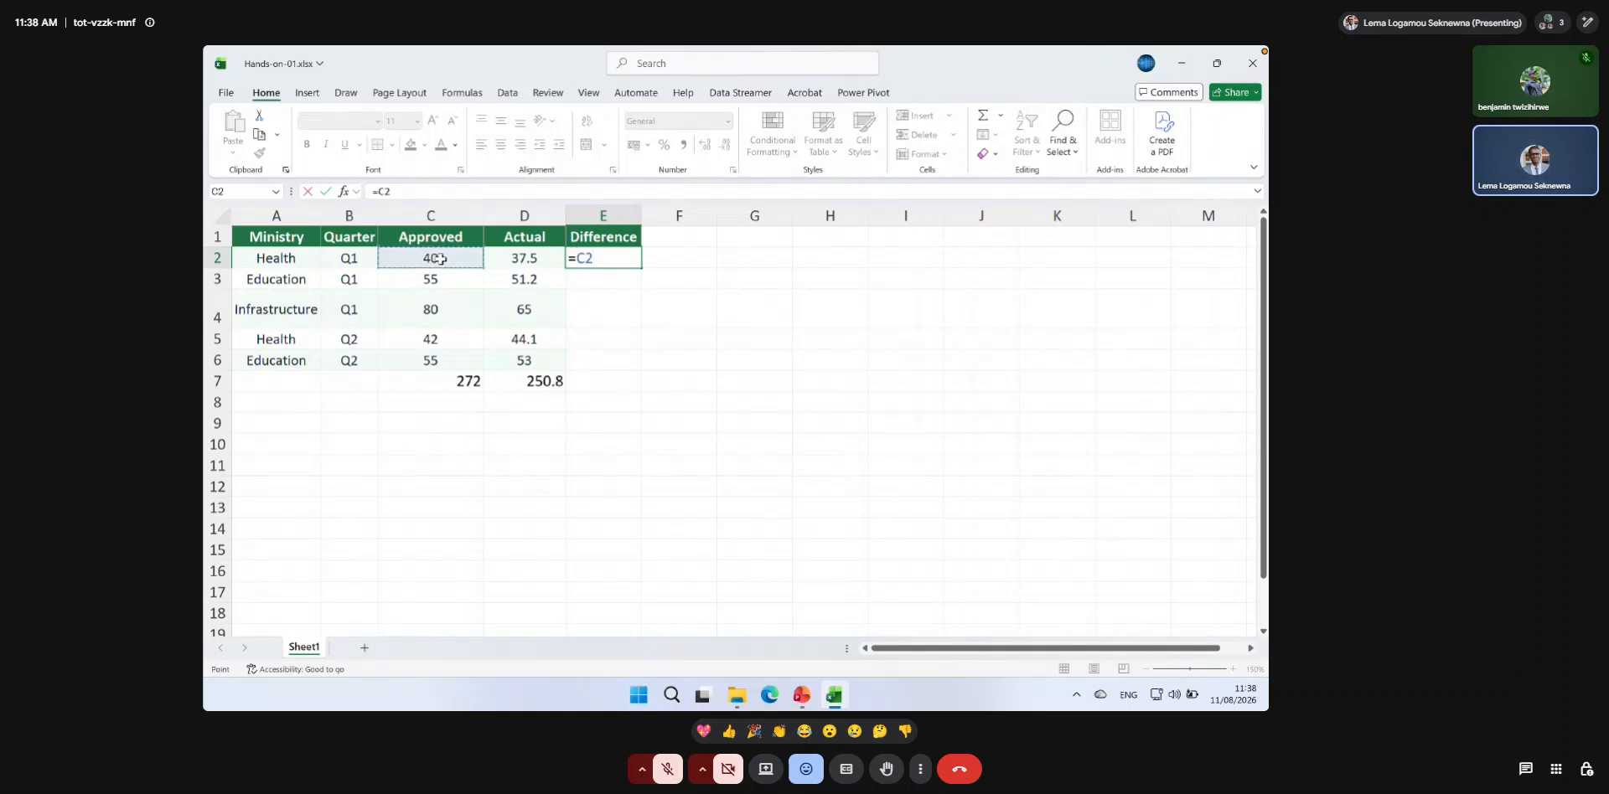
text(-)
click(517, 260)
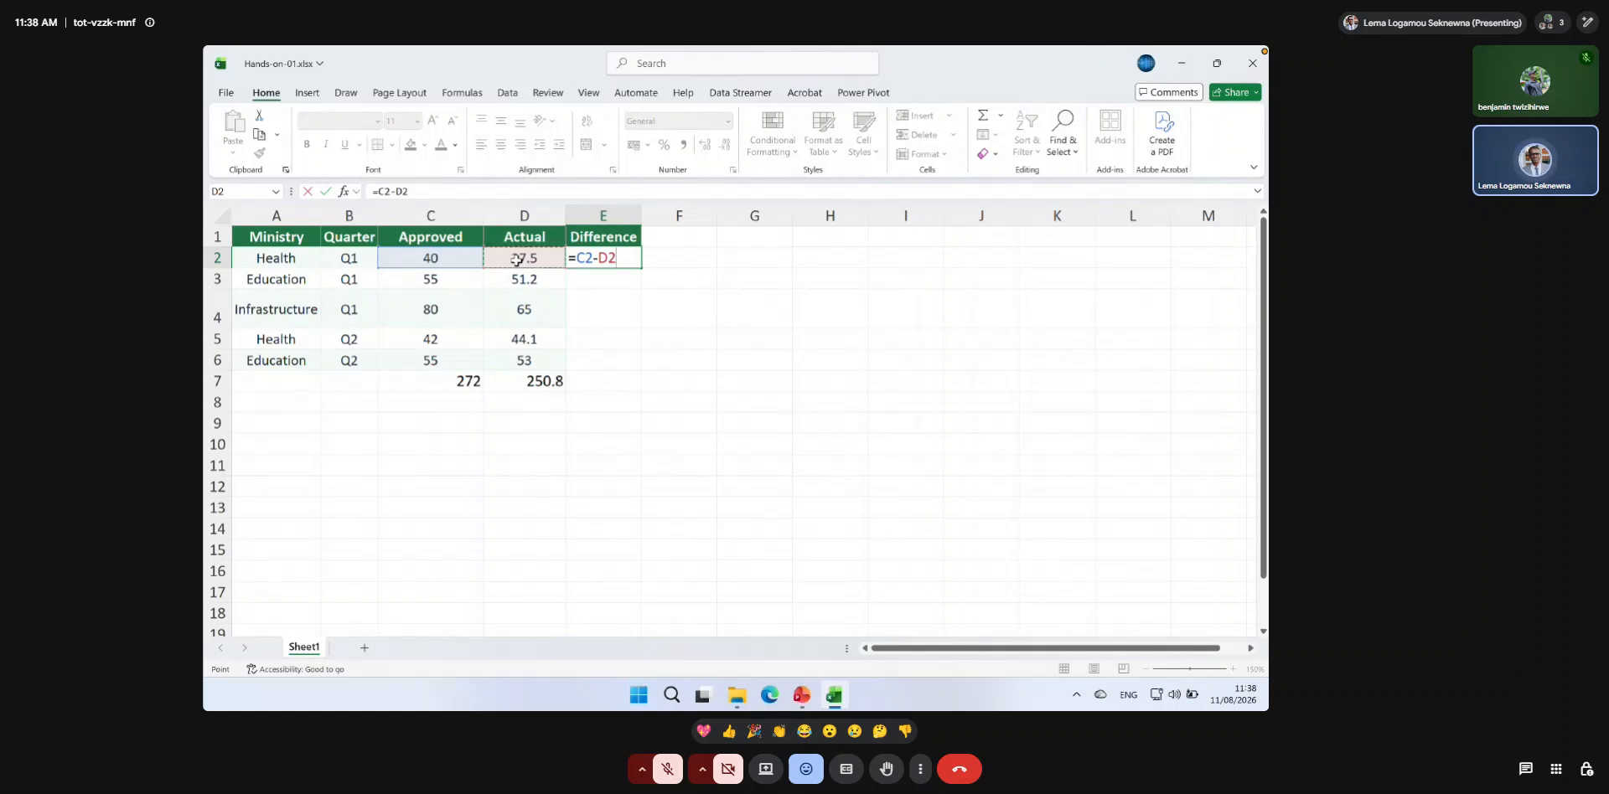
key(Return)
Fill the difference formula from E2 down through E6.
click(613, 259)
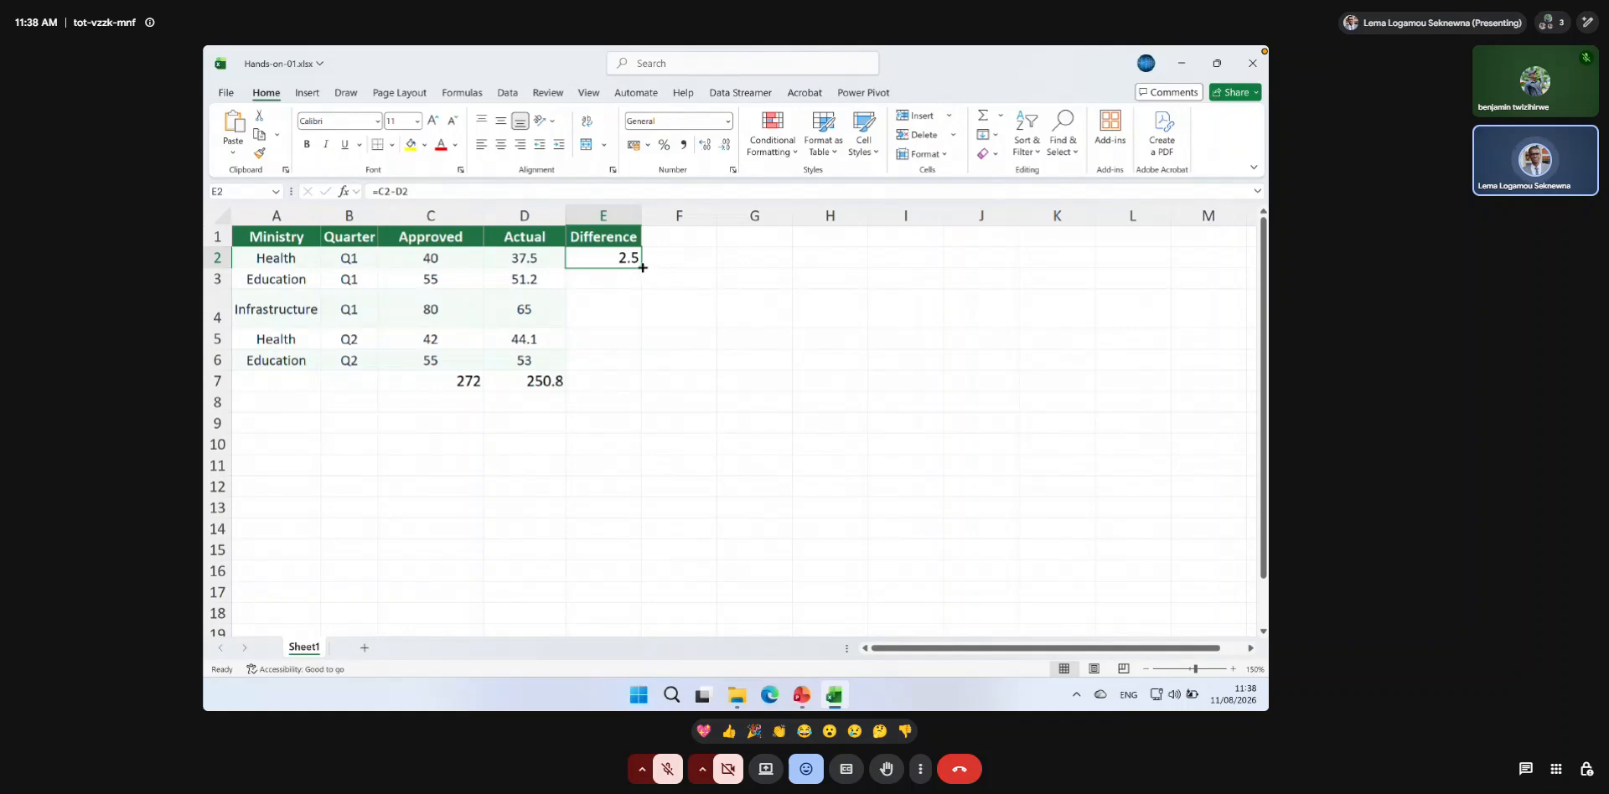
mouse_move(643, 268)
mouse_down()
mouse_move(635, 366)
mouse_move(640, 269)
mouse_up()
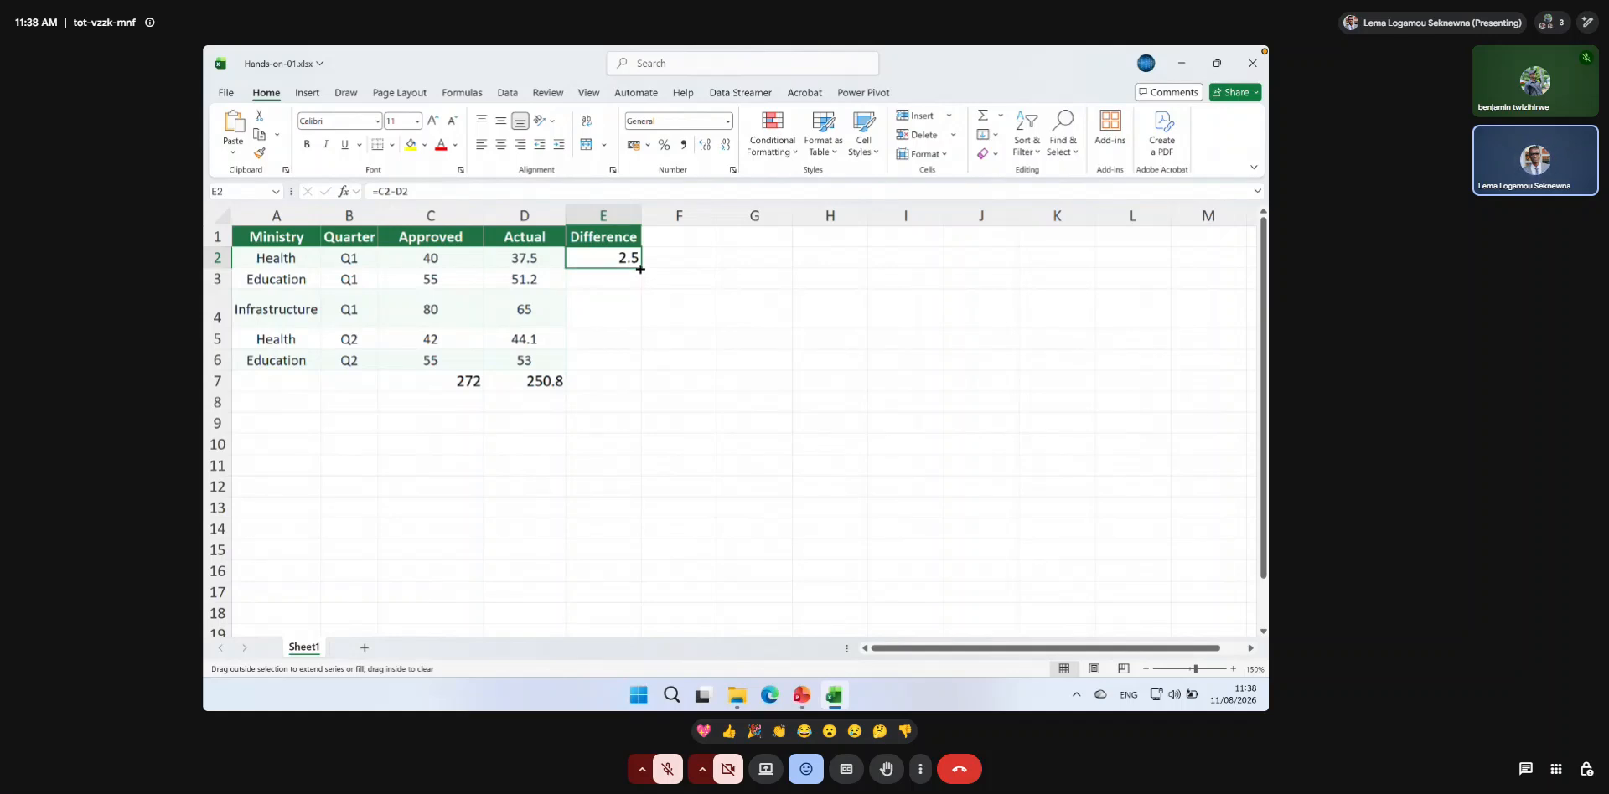
drag(641, 269, 640, 269)
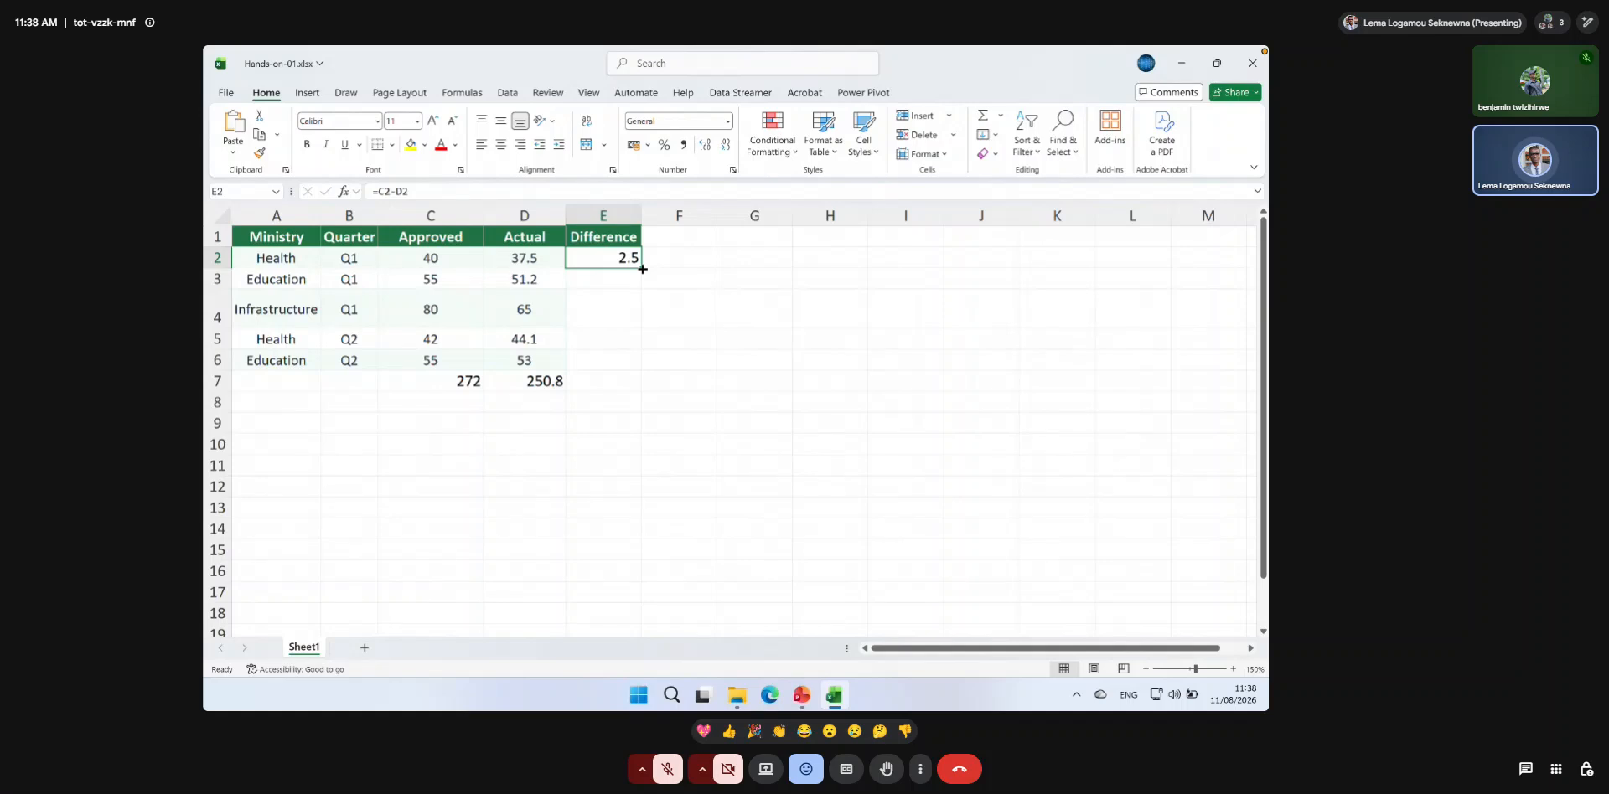
double_click(642, 269)
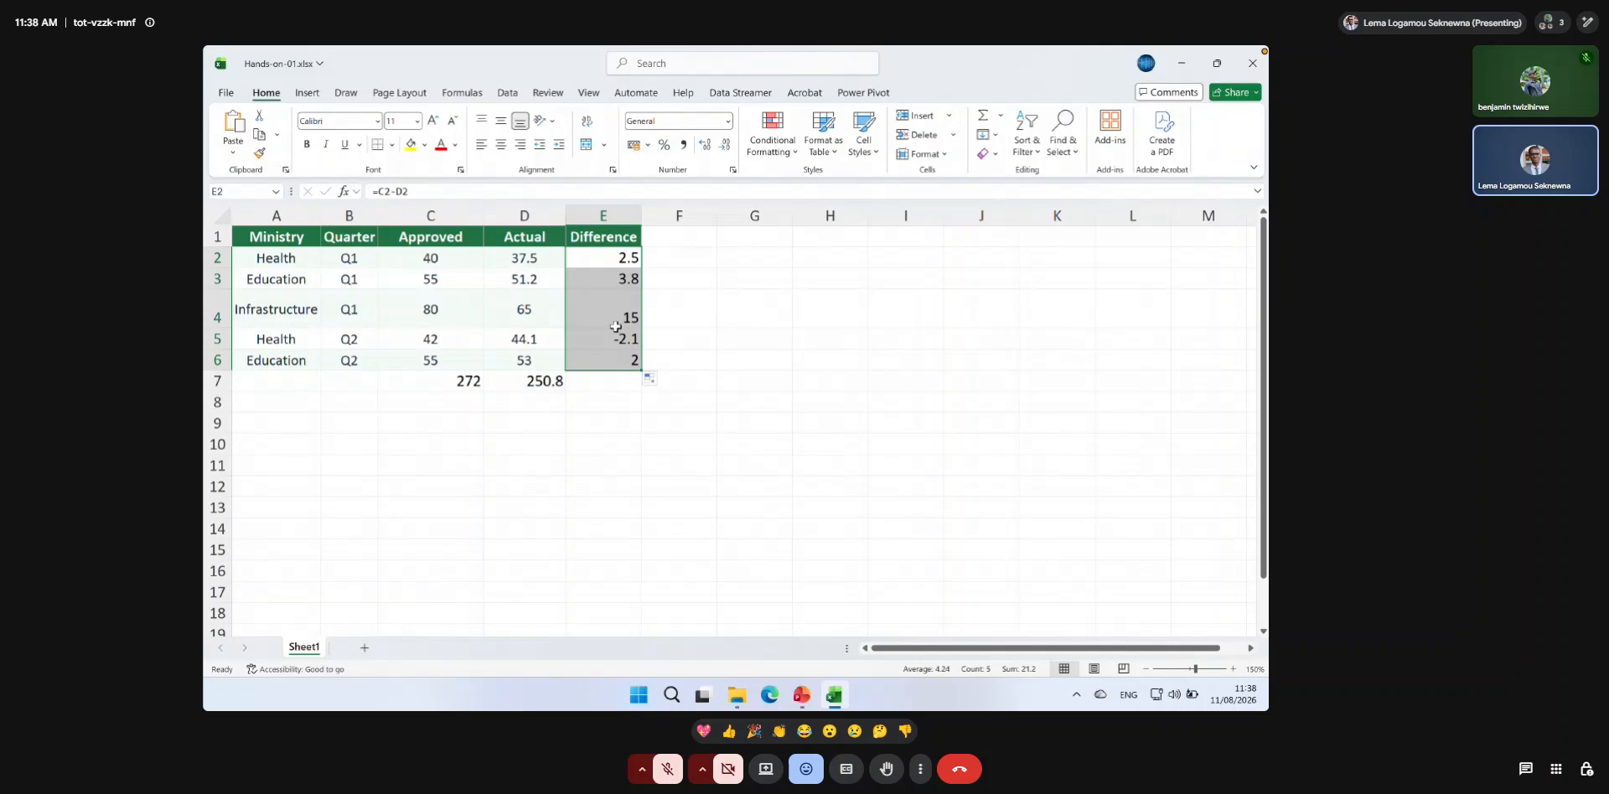
Examine the filled Difference column by selecting its result cells, the formula in E6 and the whole column E.
click(662, 339)
drag(618, 256, 617, 360)
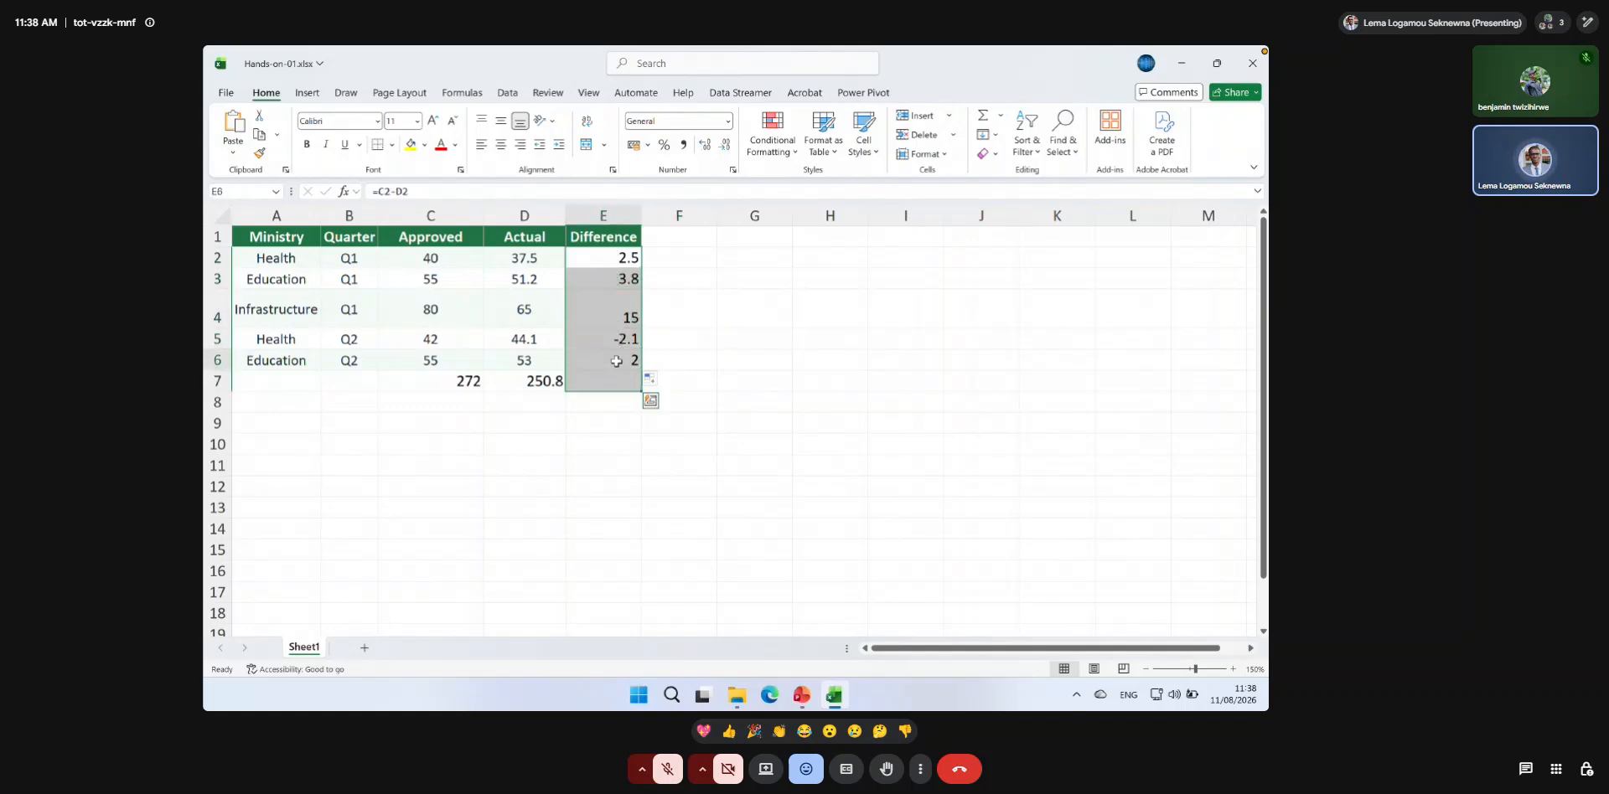
click(616, 360)
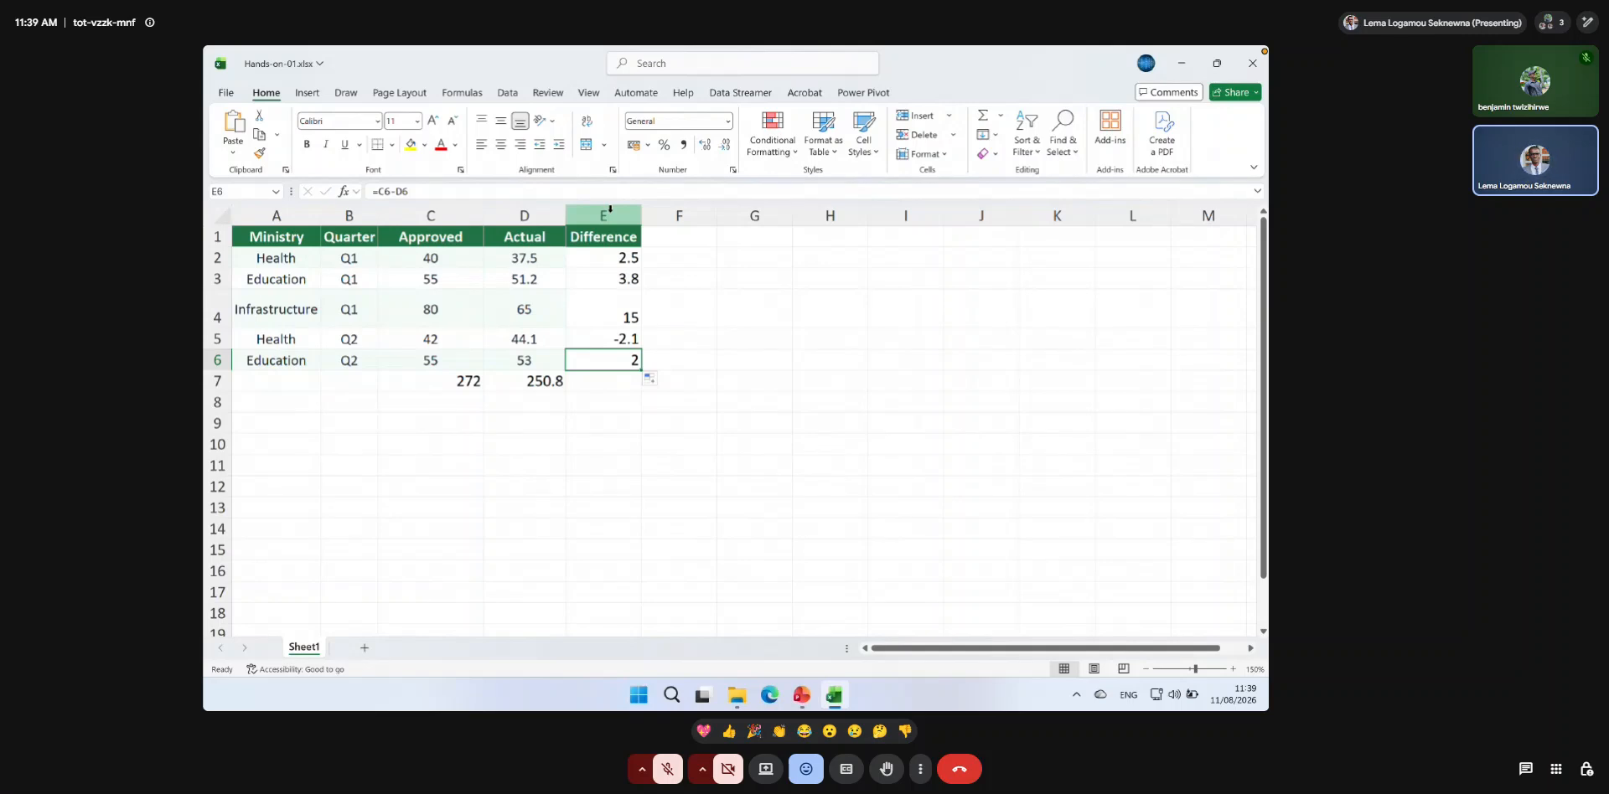
click(605, 261)
drag(605, 263, 609, 323)
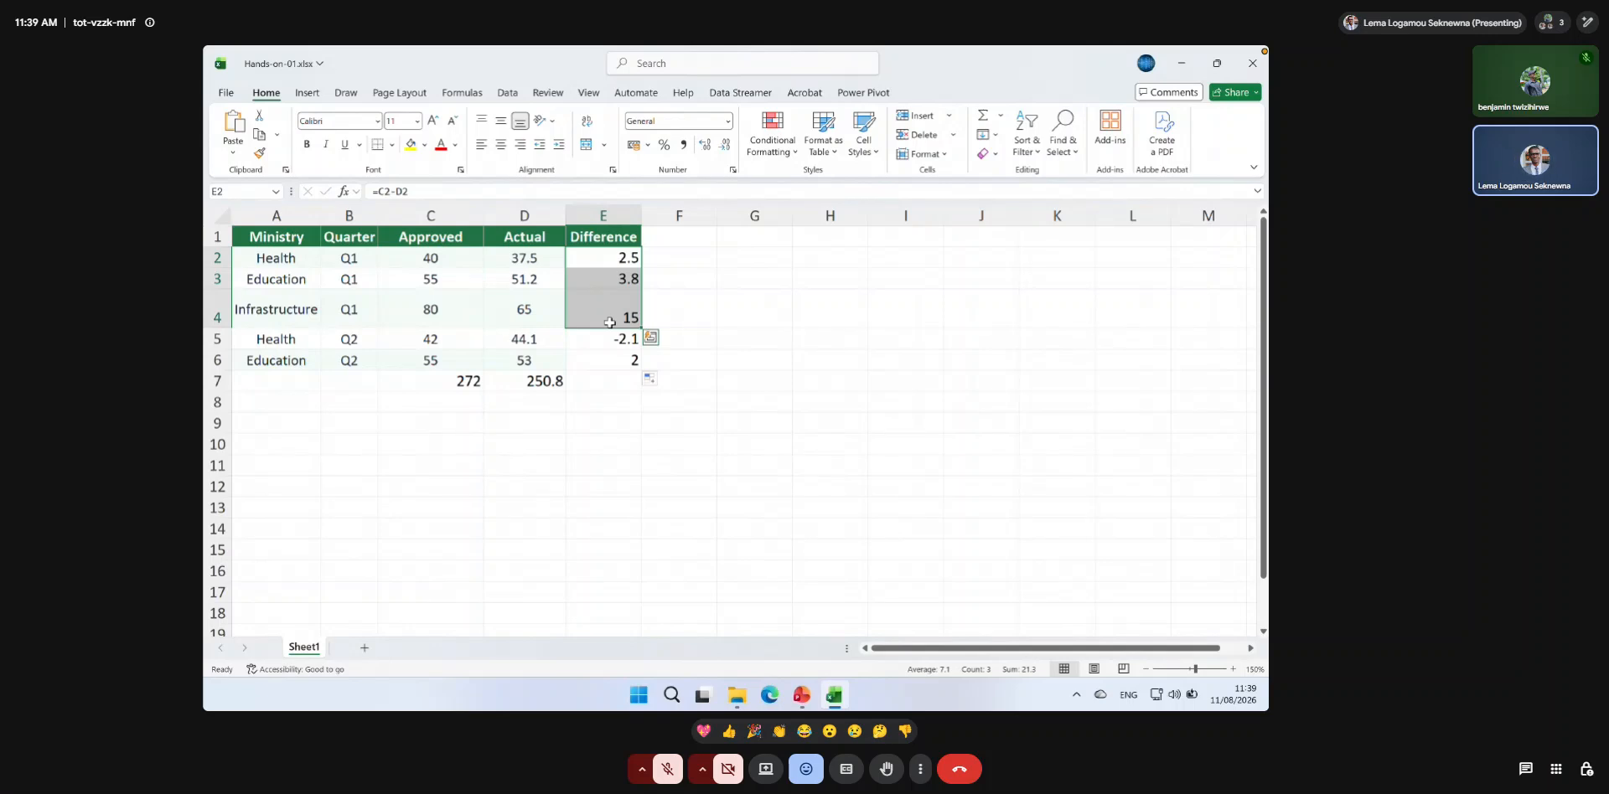
click(605, 213)
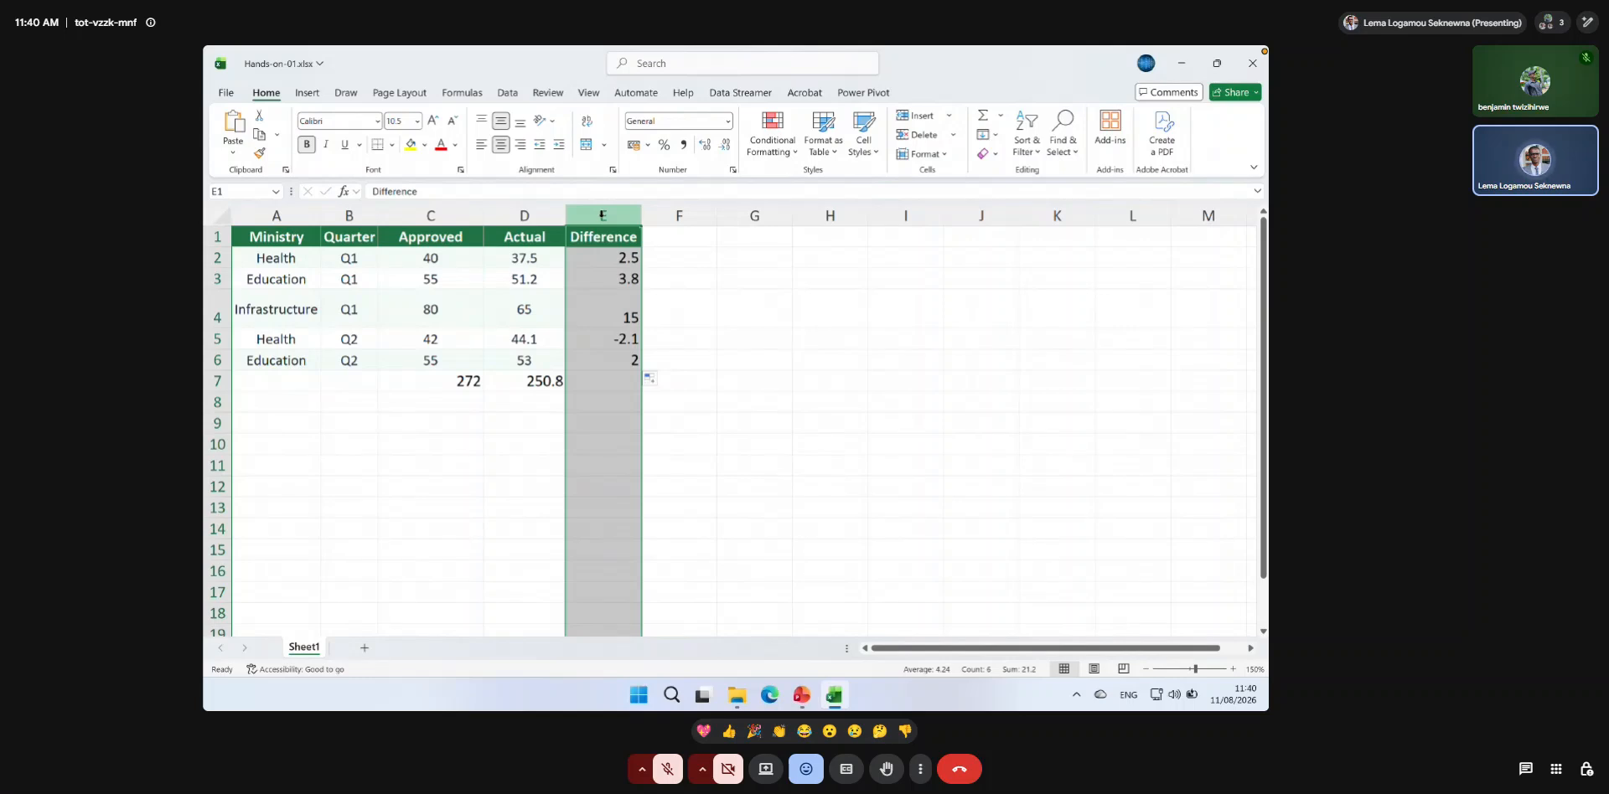
click(613, 381)
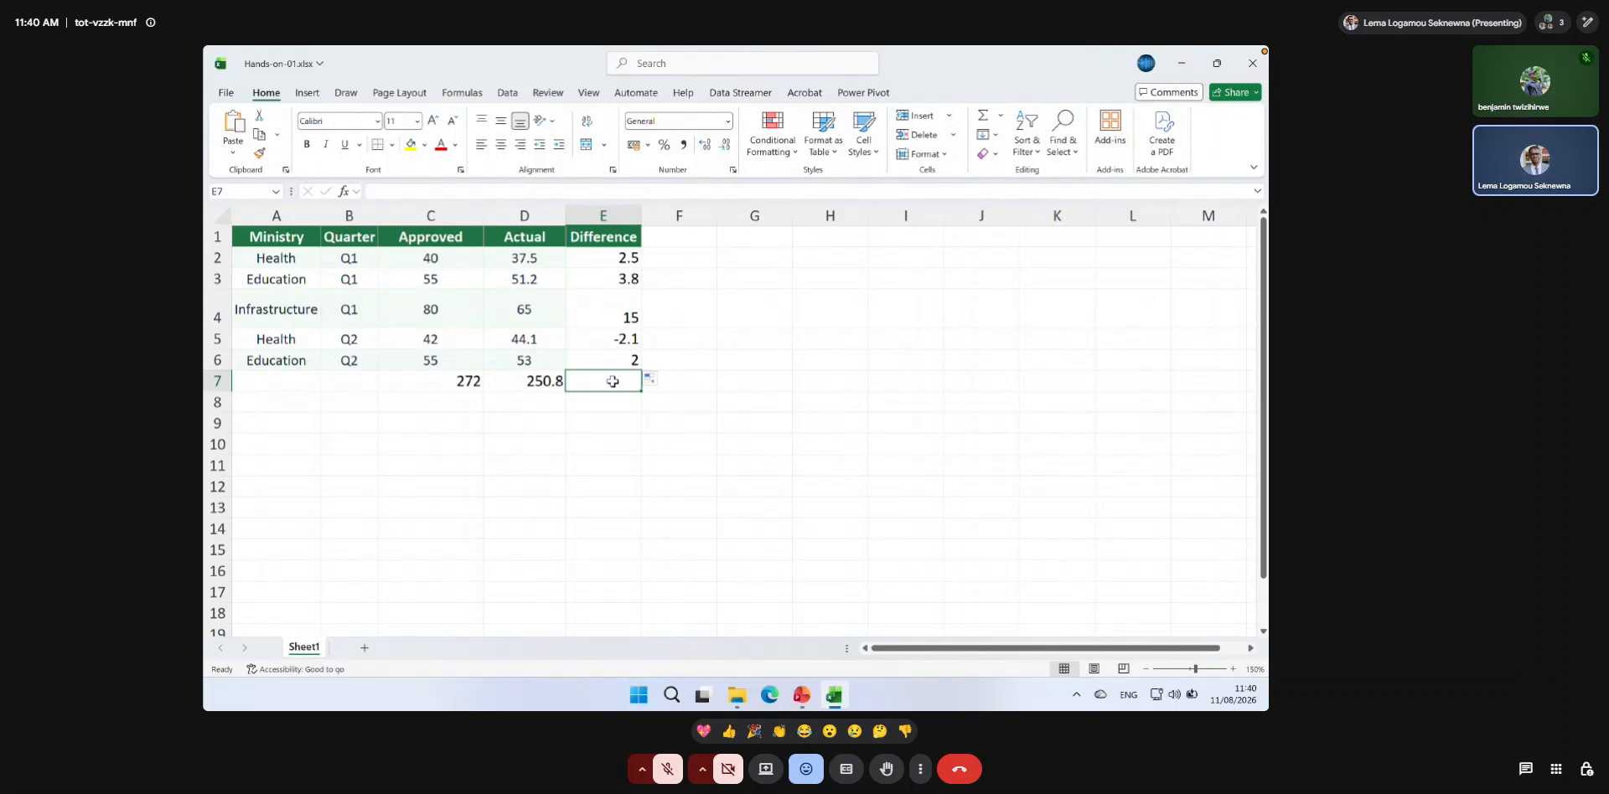
scroll(613, 382, right, 1)
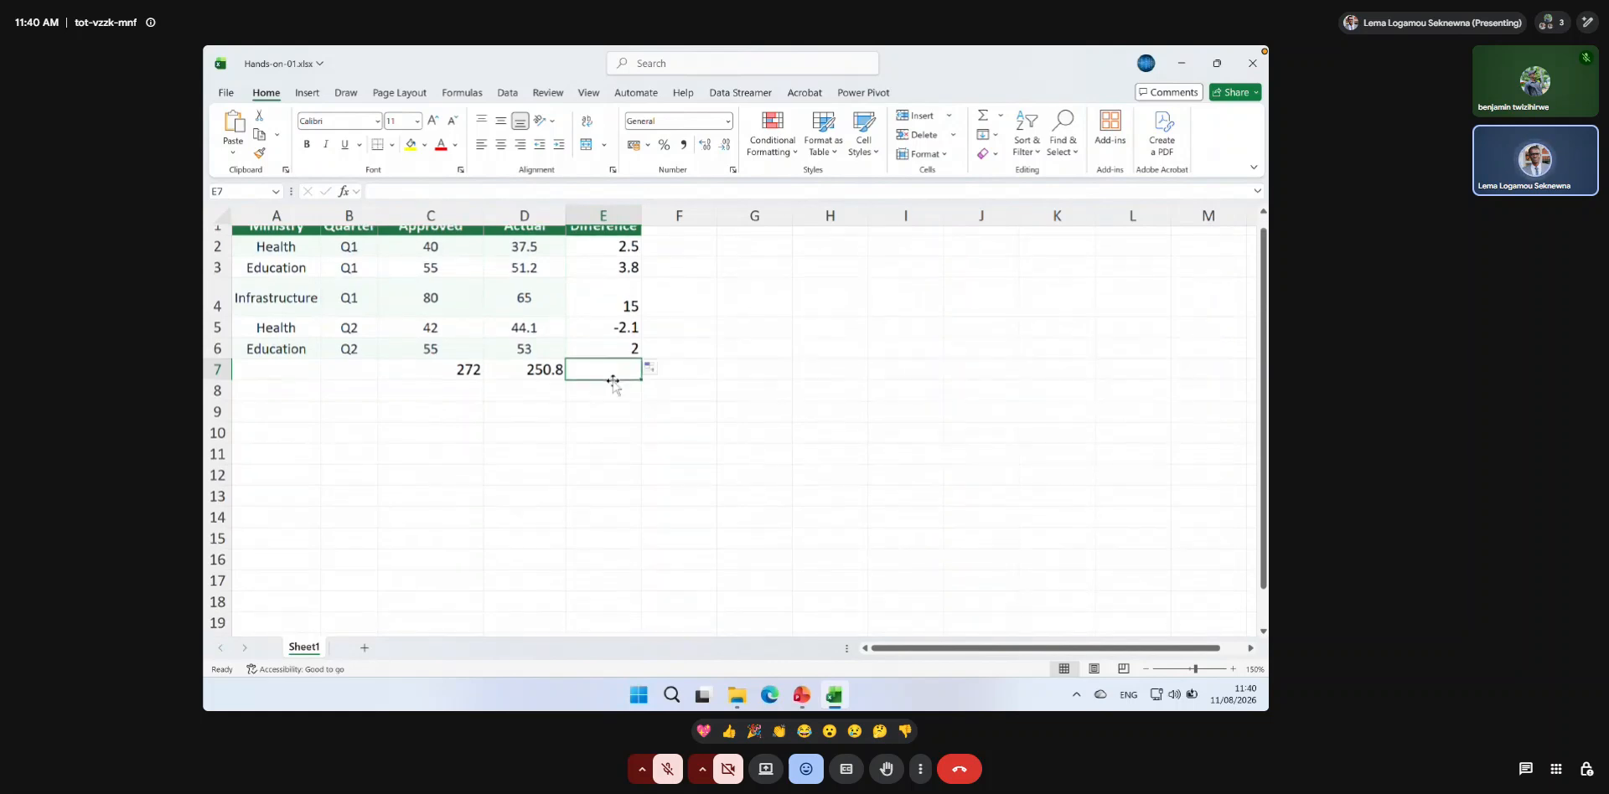
scroll(612, 381, left, 1)
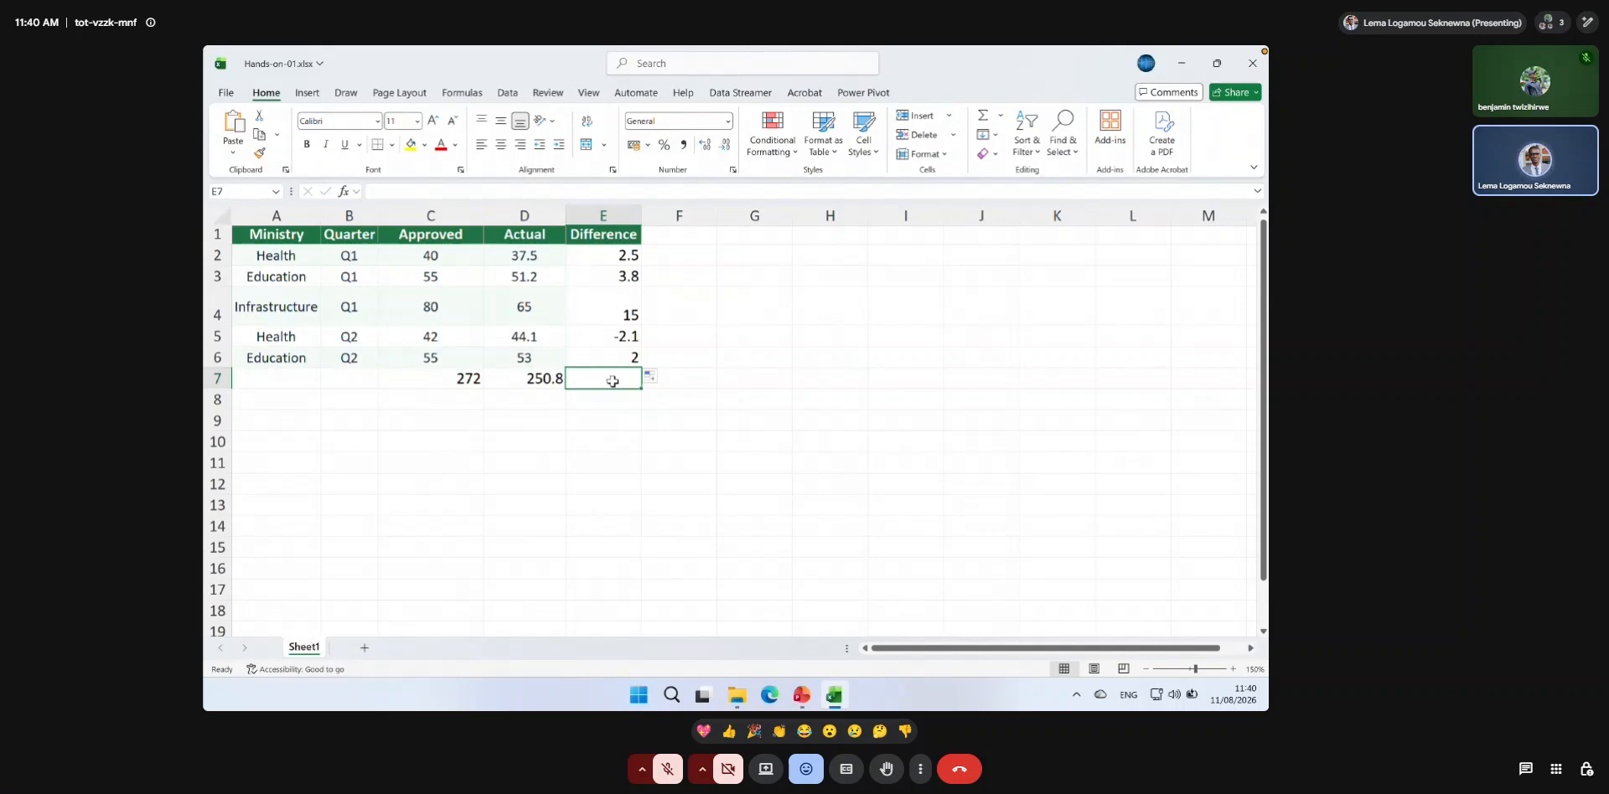
key(super+Down)
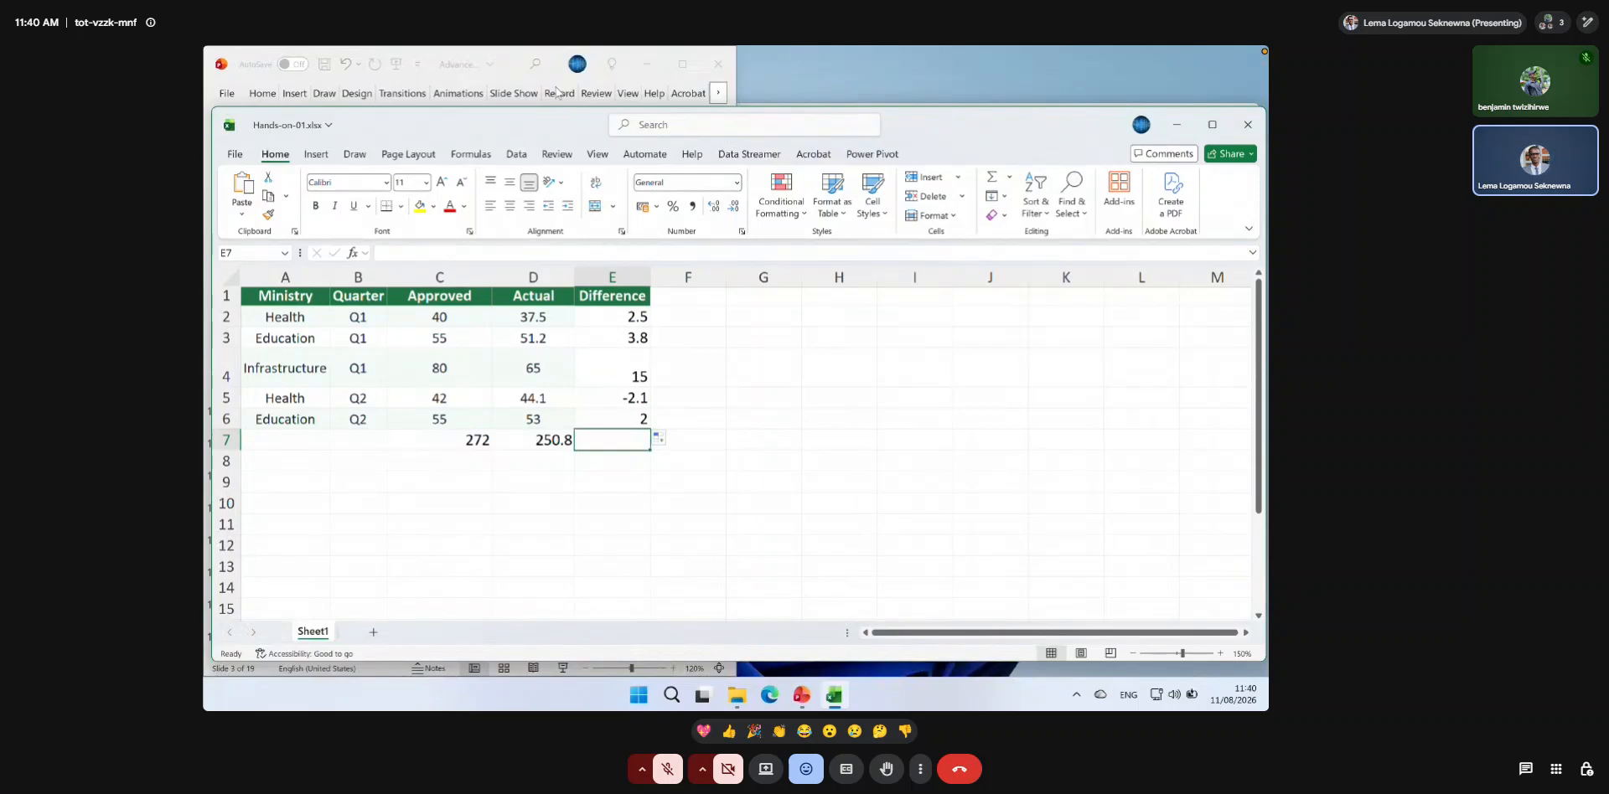
double_click(557, 123)
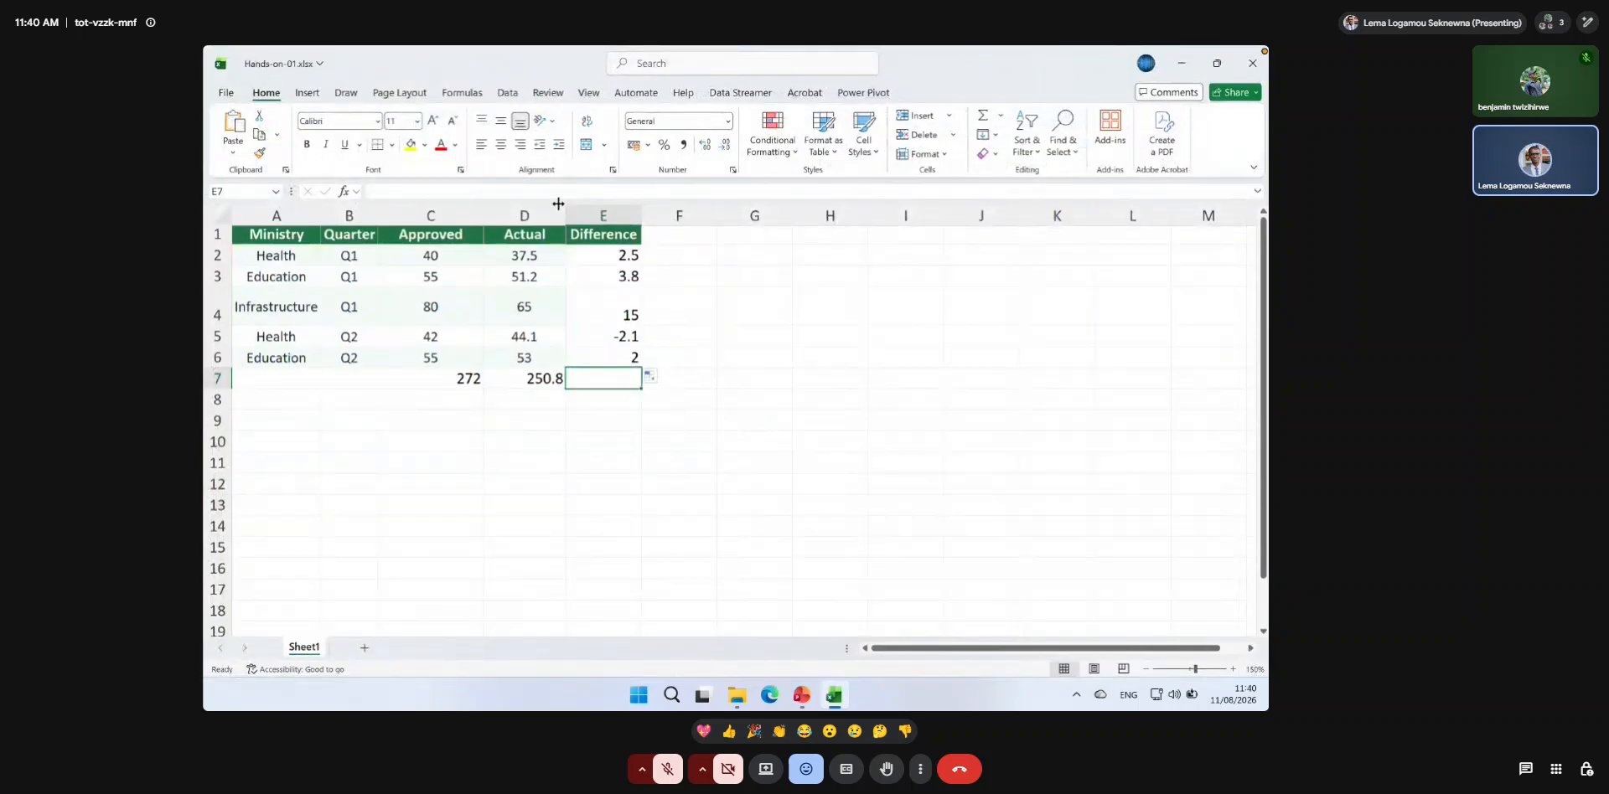
Extend the selection from E7 to the sheet's last row, and bring it back up to the Difference data.
key(ctrl+shift+Down)
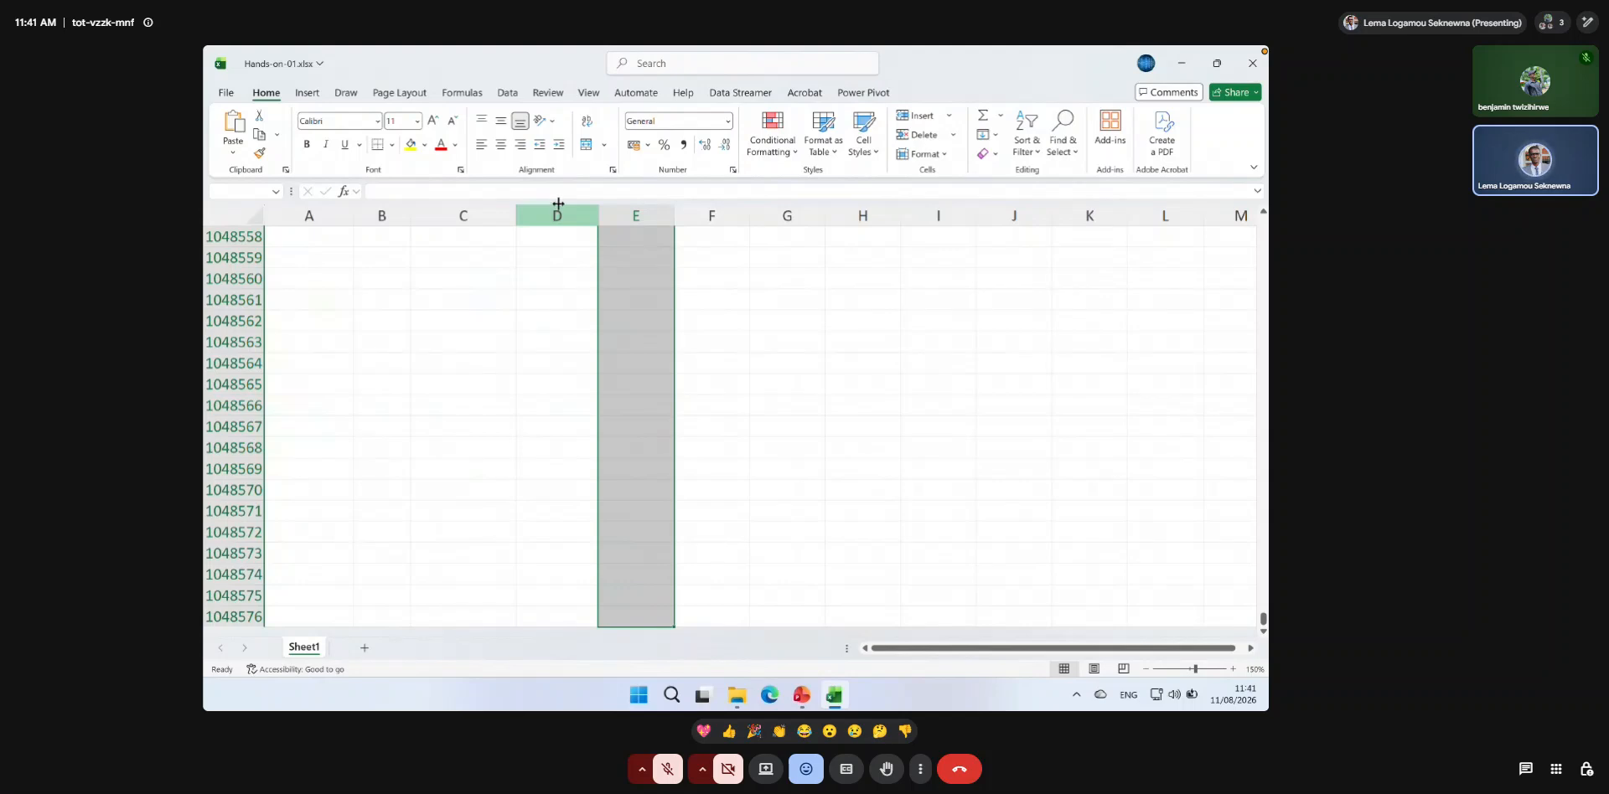
key(ctrl+shift+Up)
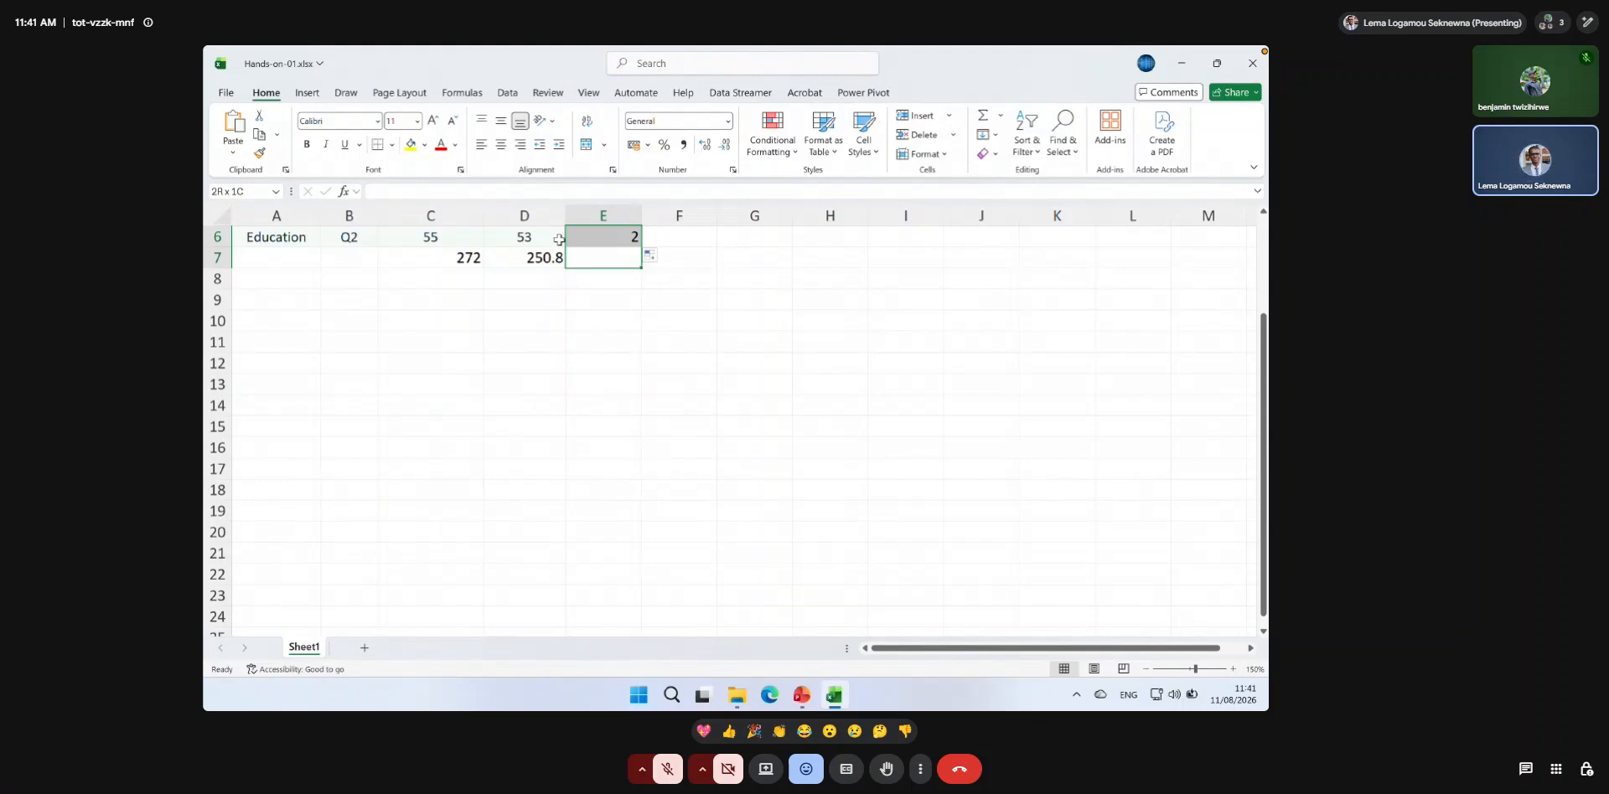
scroll(610, 297, up, 1)
scroll(610, 297, up, 3)
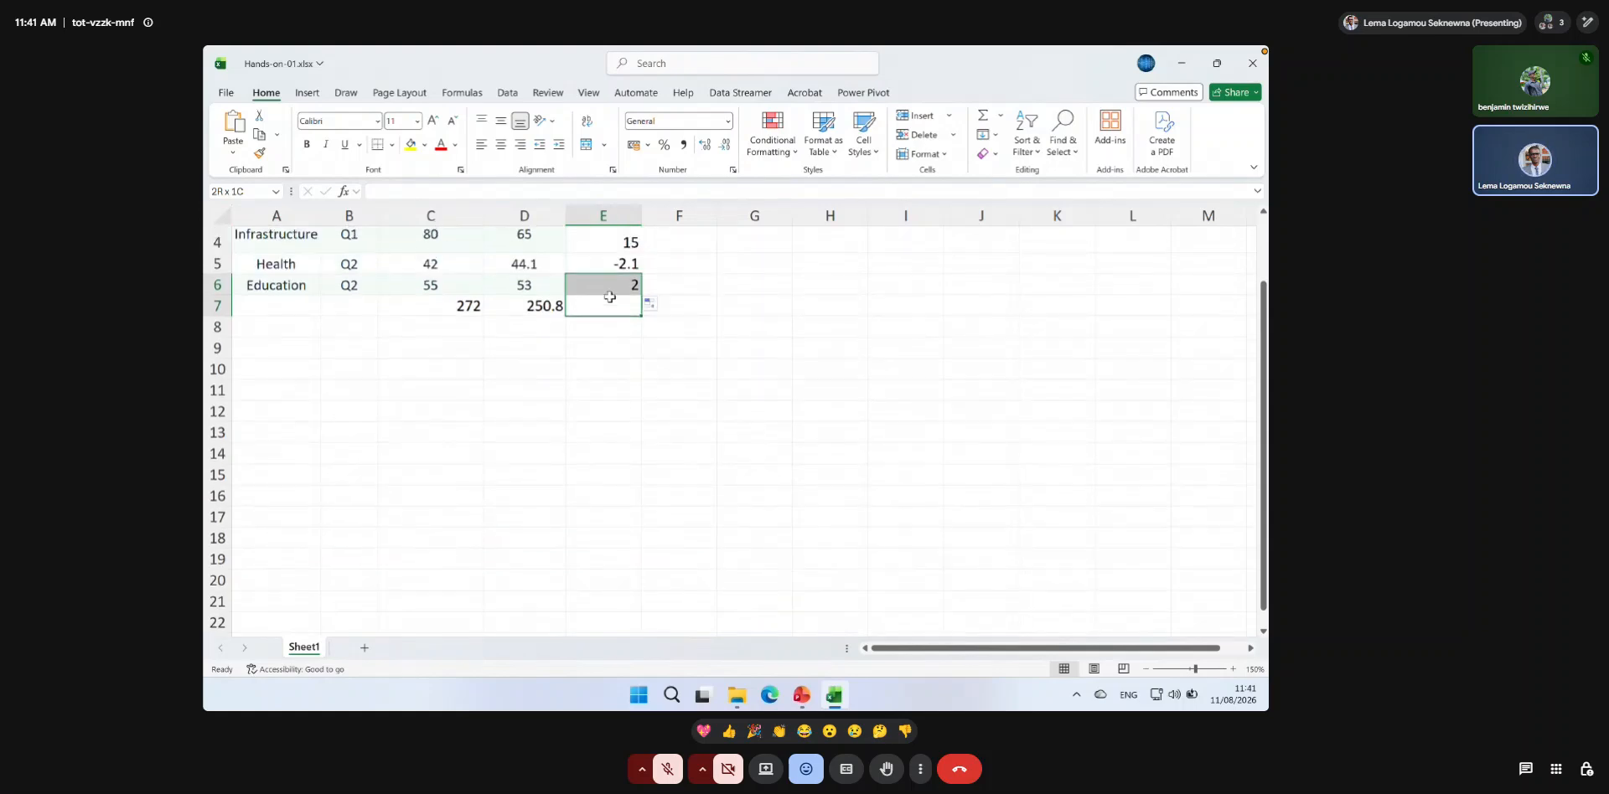
Select from the Difference header down through its data and on to the column's end, inspect the empty rows, and return to E1.
click(616, 242)
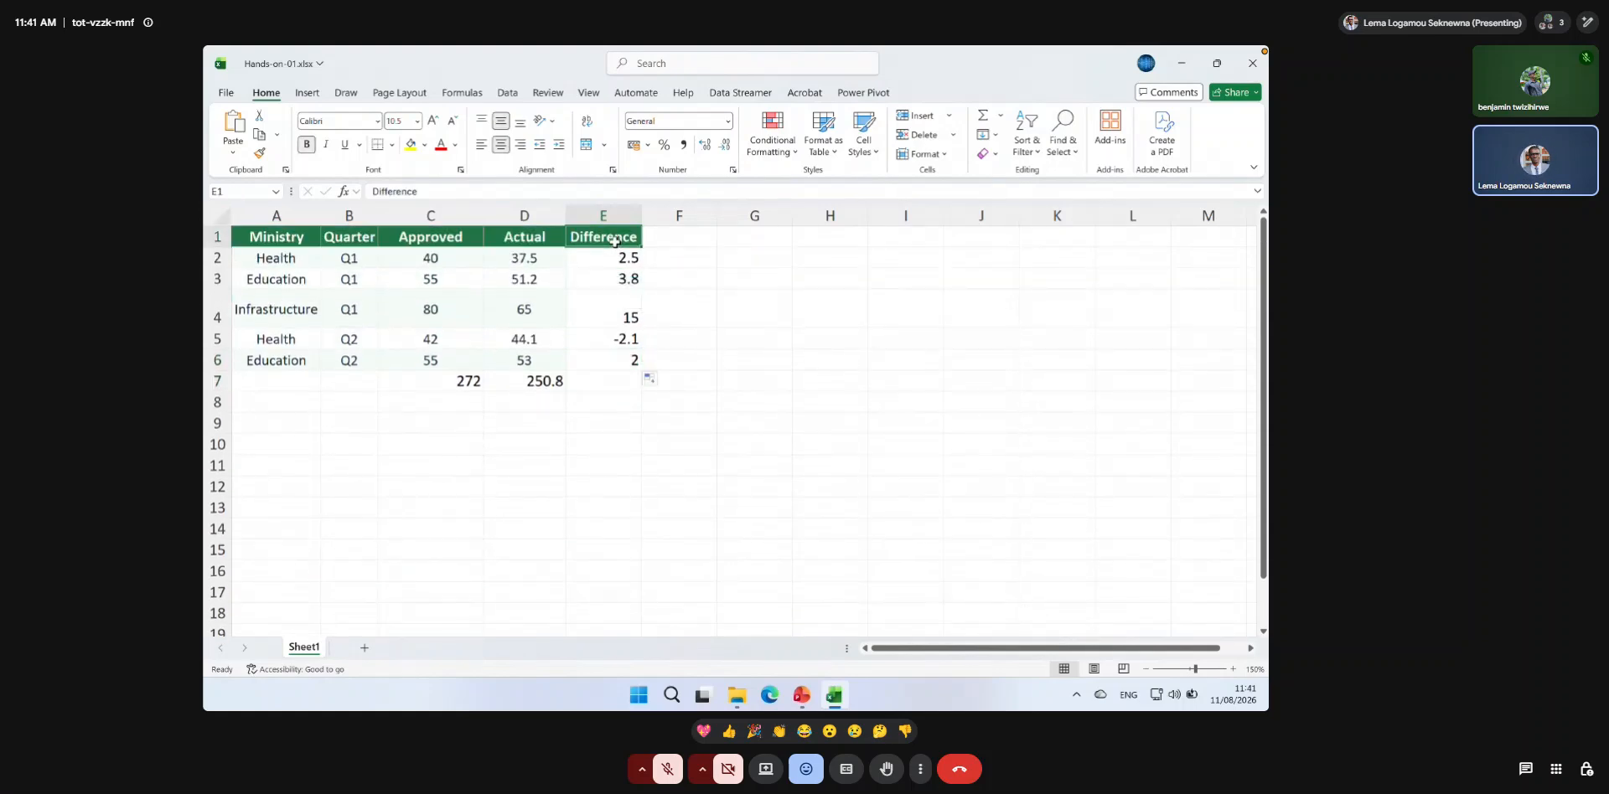
key(ctrl+shift+Down)
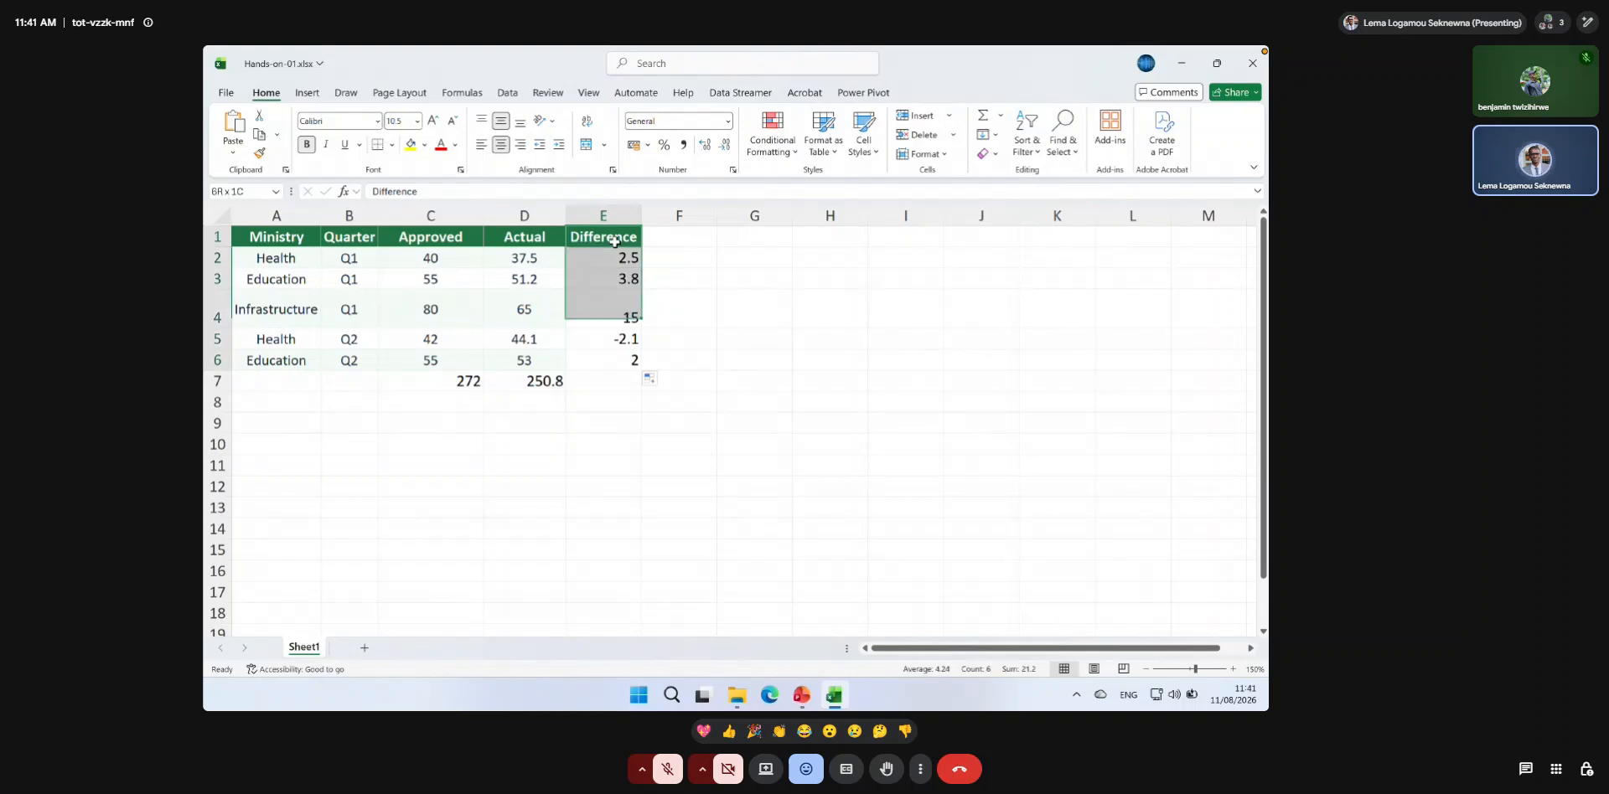
key(ctrl+shift+Down)
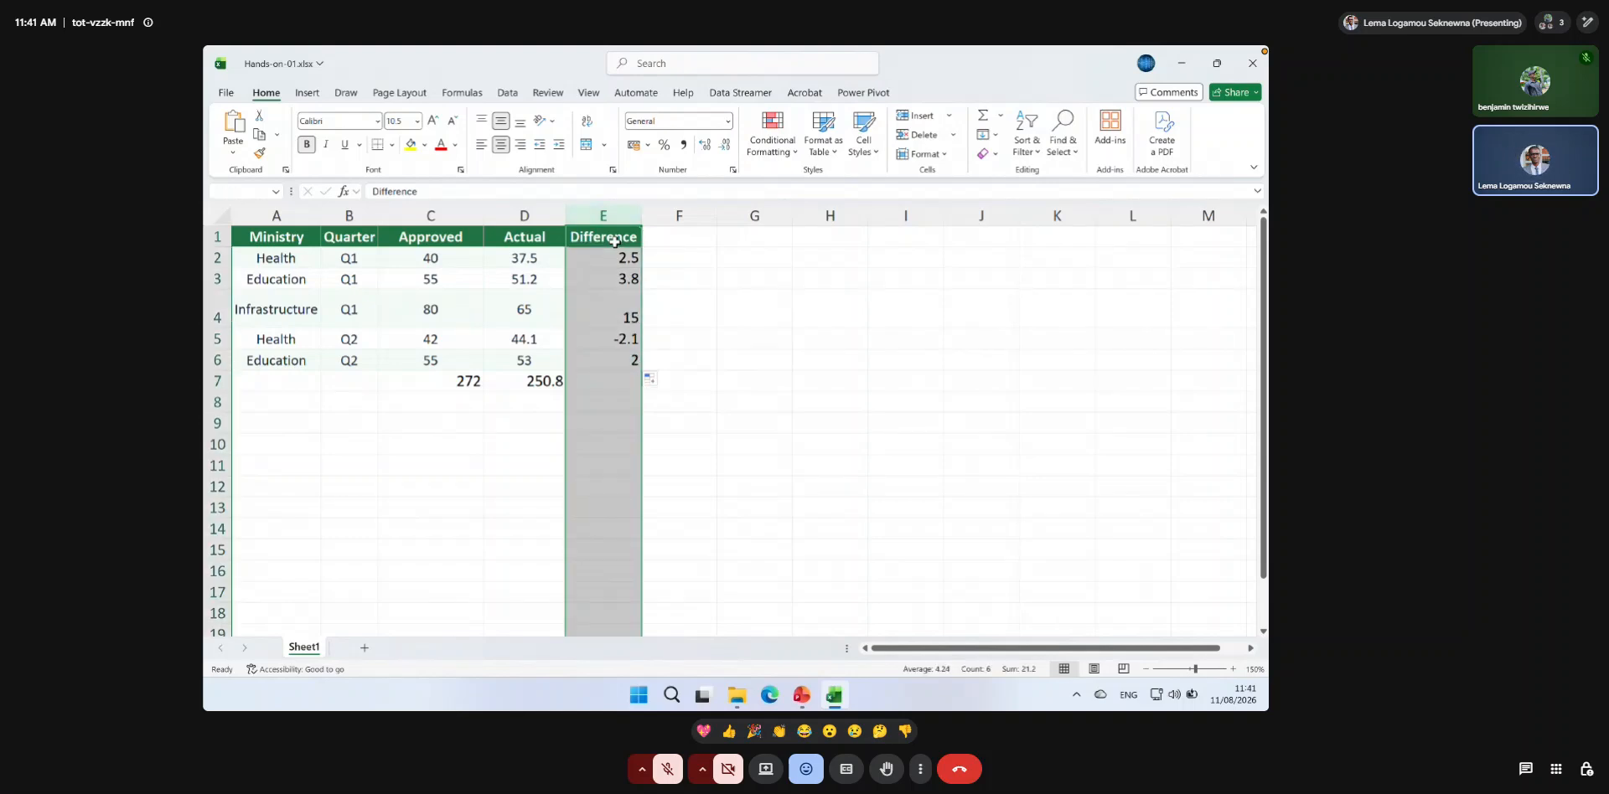
scroll(615, 251, down, 9)
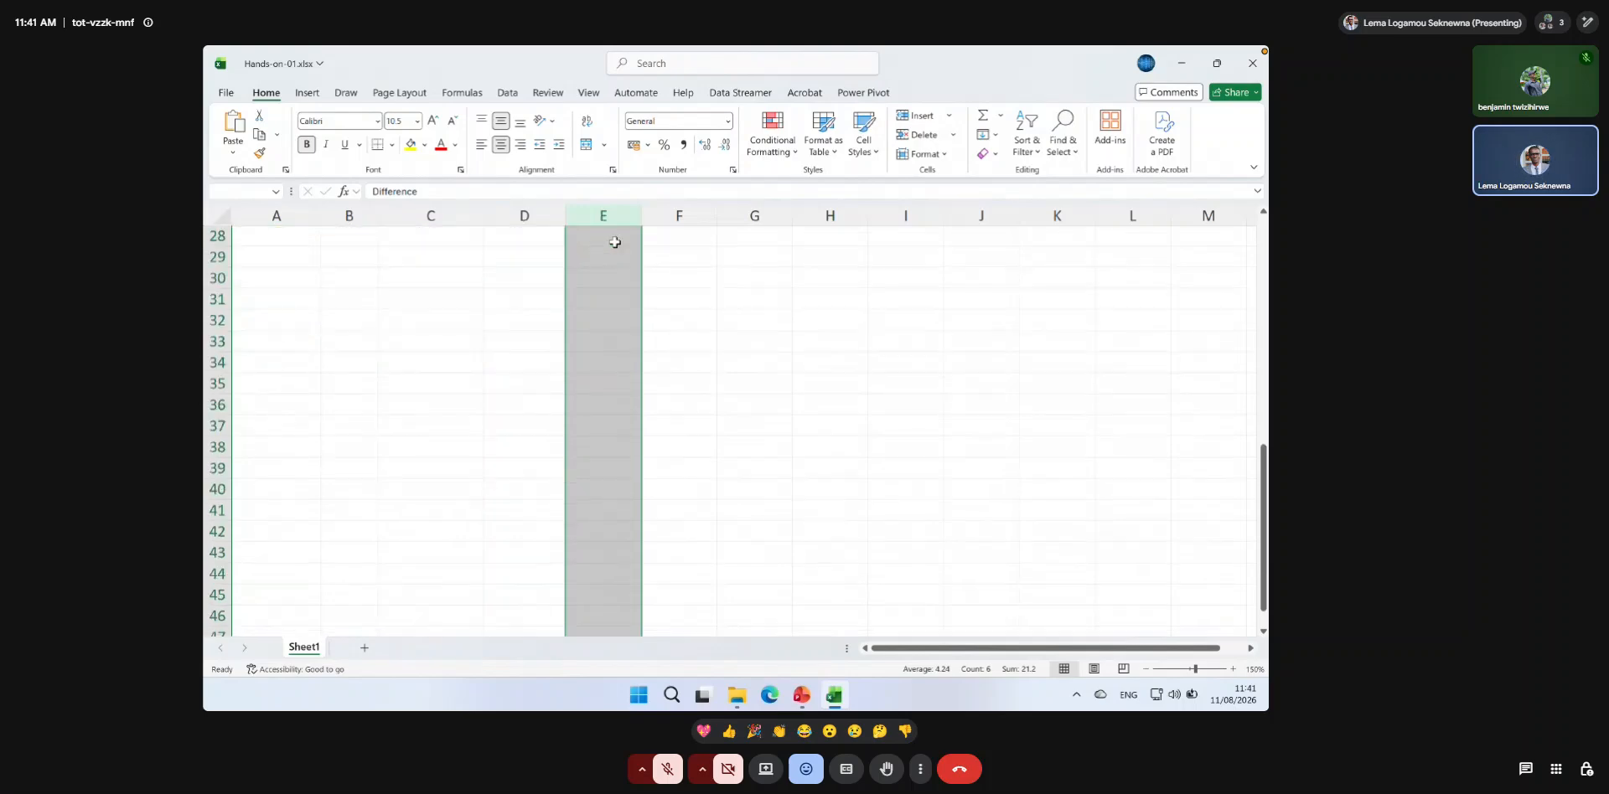
scroll(615, 284, down, 2)
scroll(616, 285, down, 20)
scroll(616, 285, down, 5)
click(601, 422)
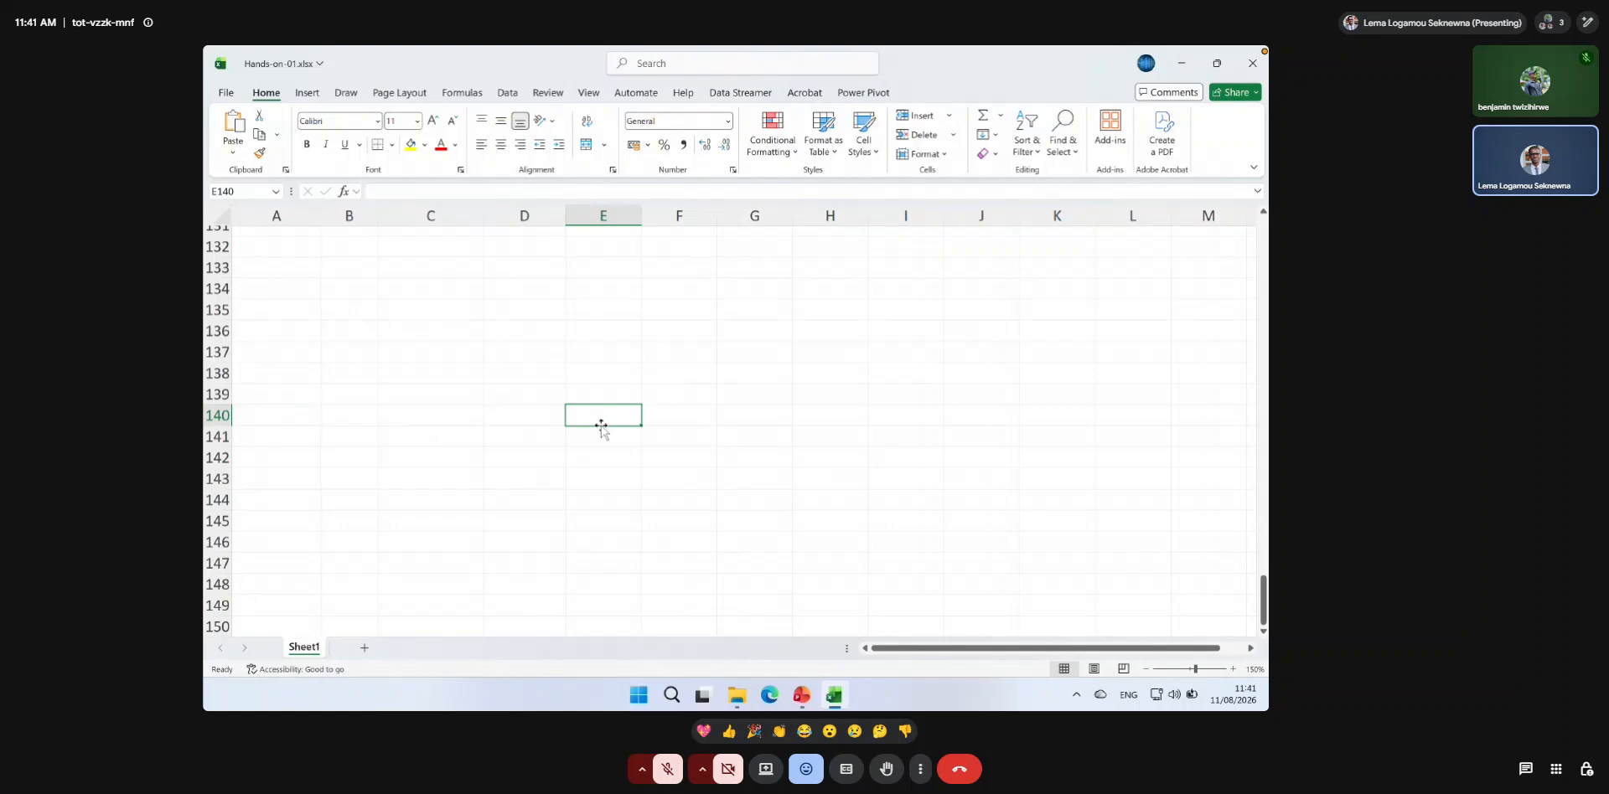
key(ctrl+shift+Up)
click(618, 238)
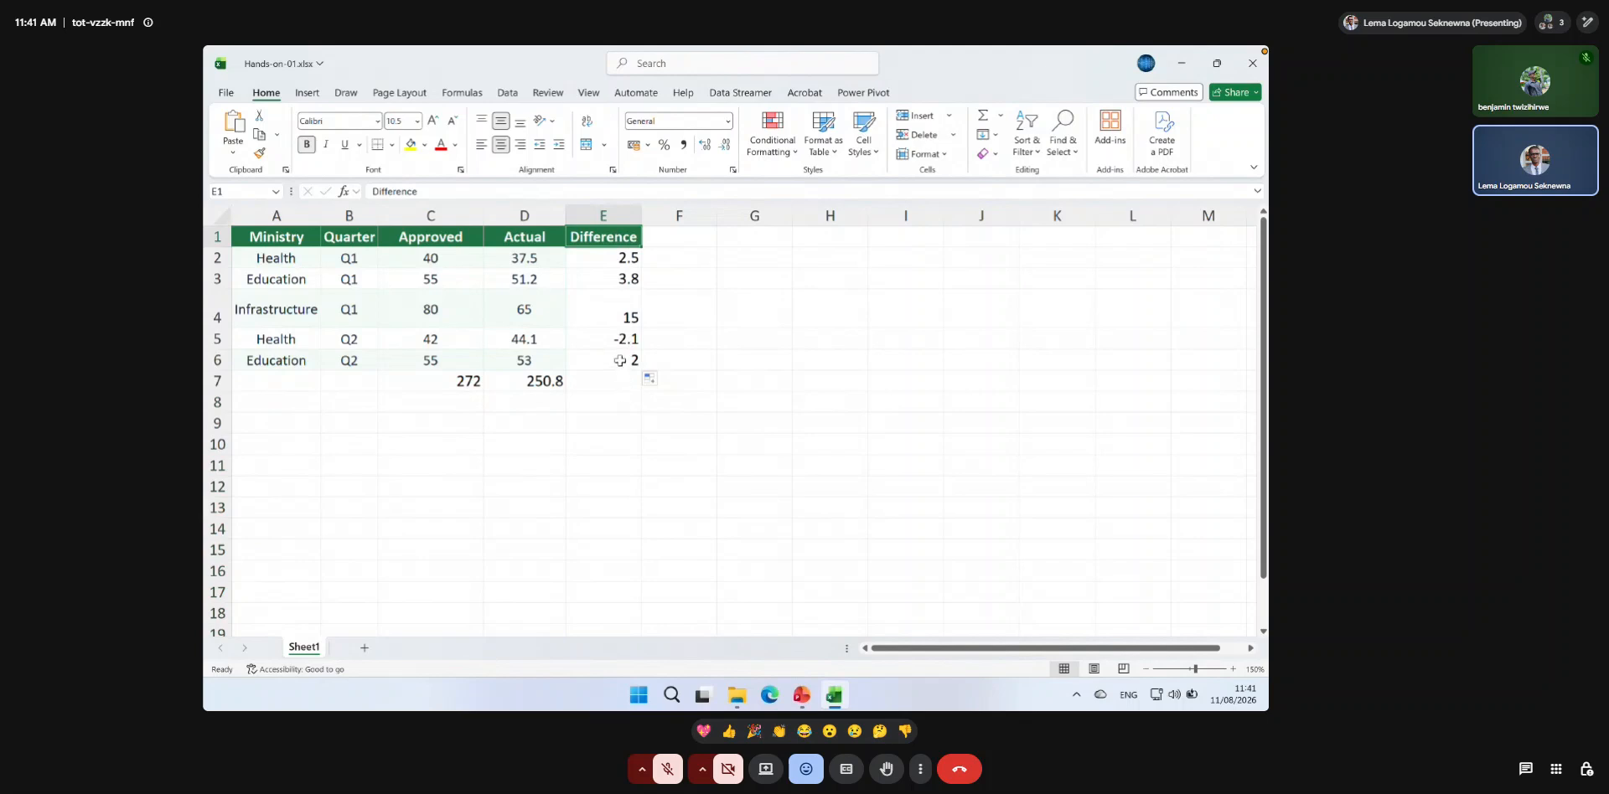
Extend the difference formula from E6 into the totals row at E7 and check the copied formula.
click(609, 378)
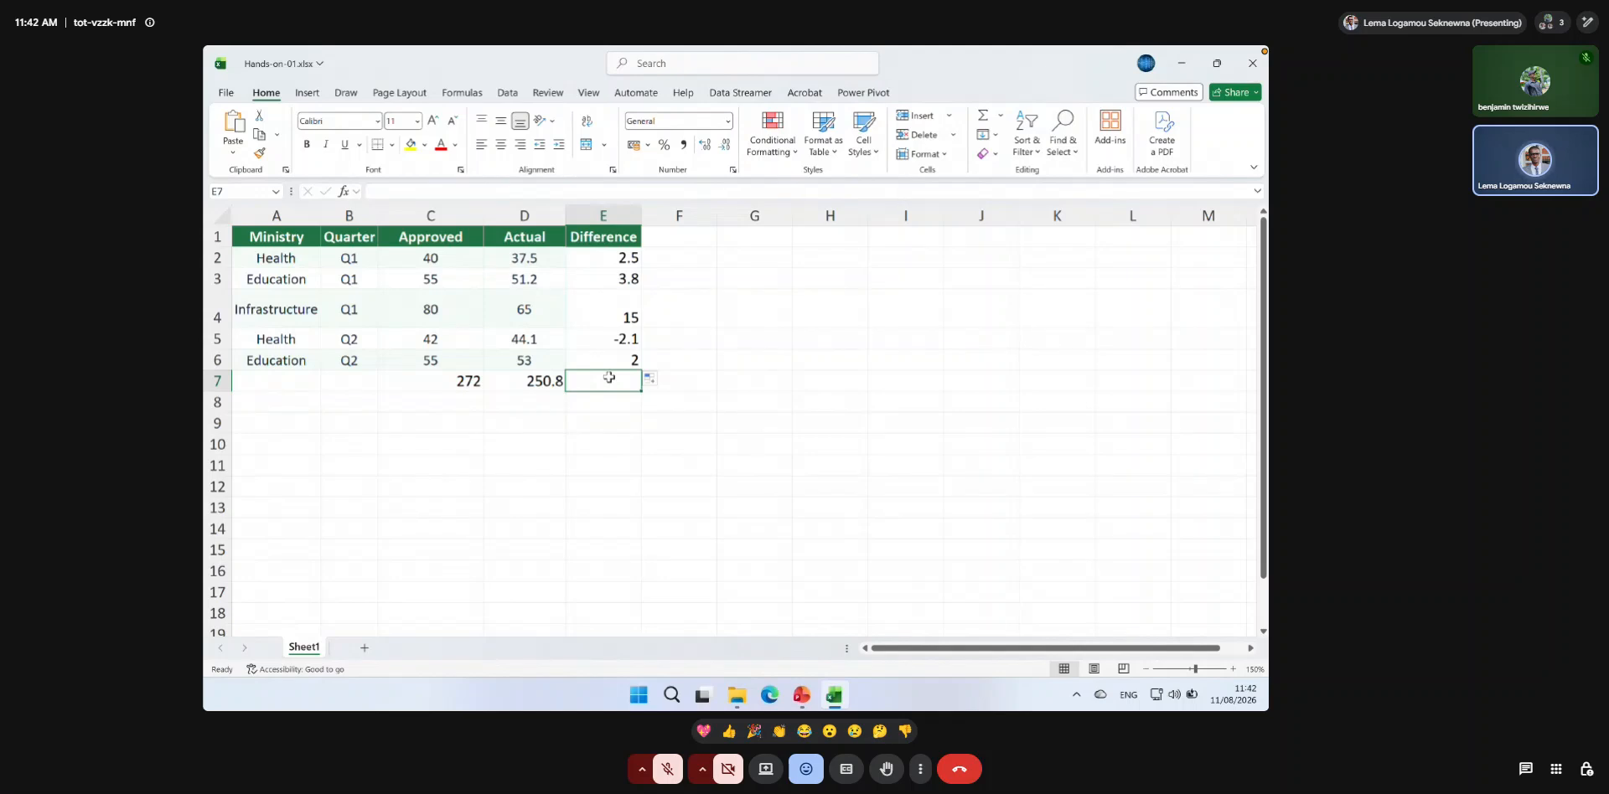
click(601, 360)
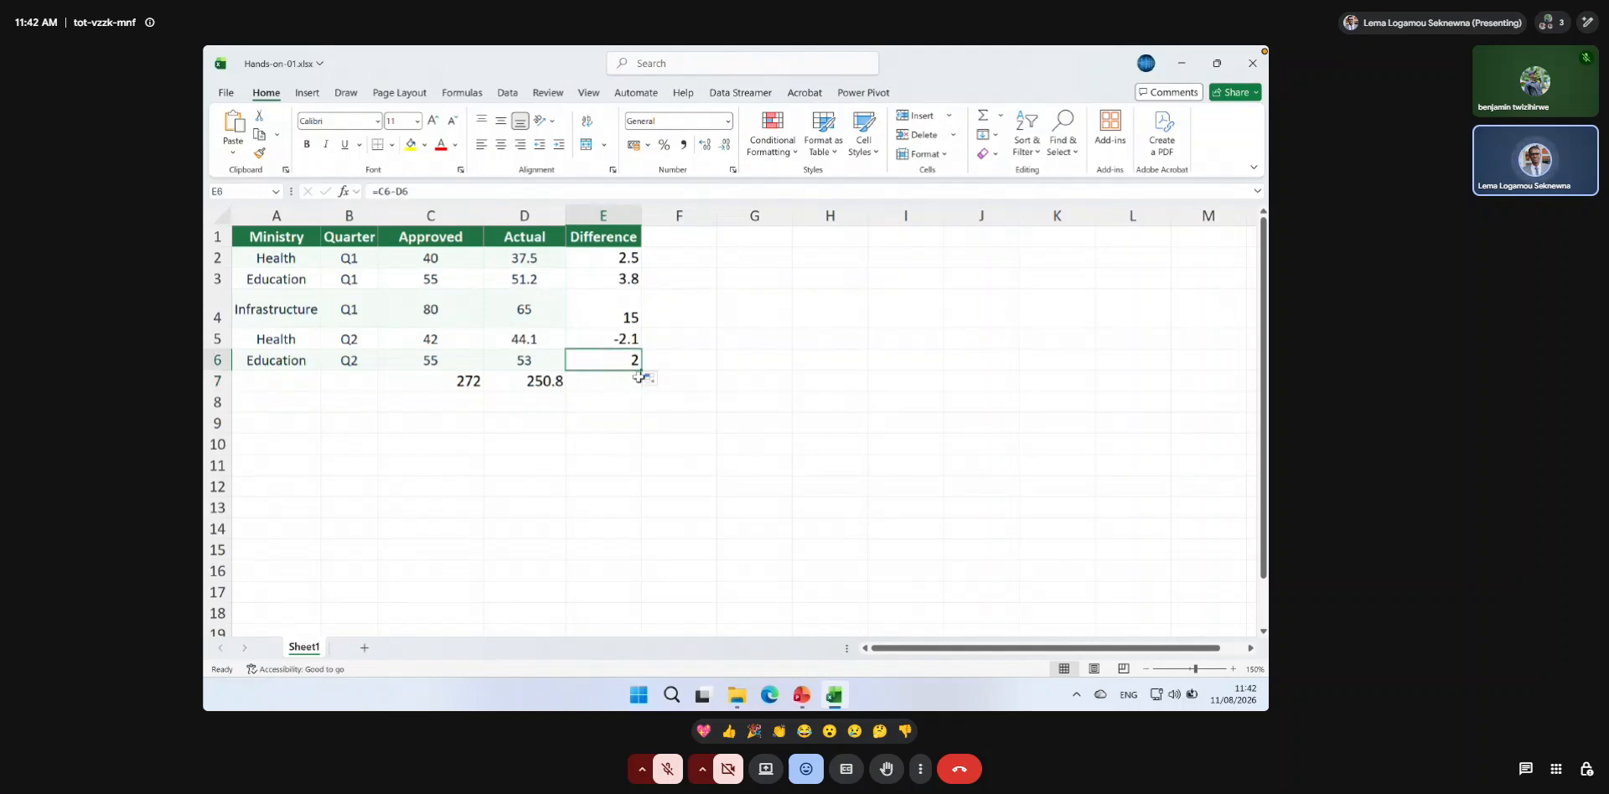
drag(639, 377, 642, 387)
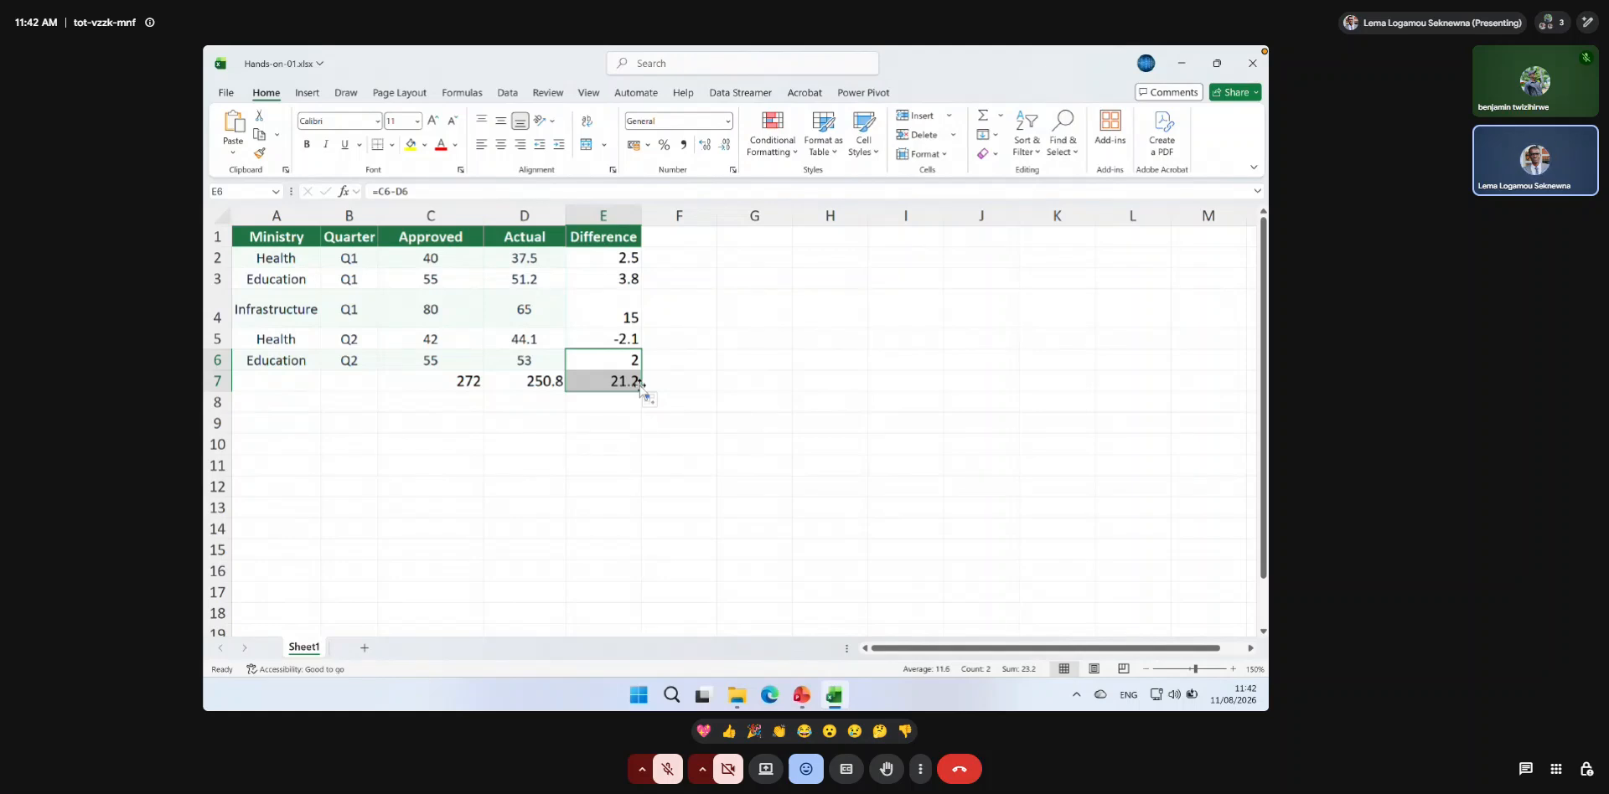
click(602, 381)
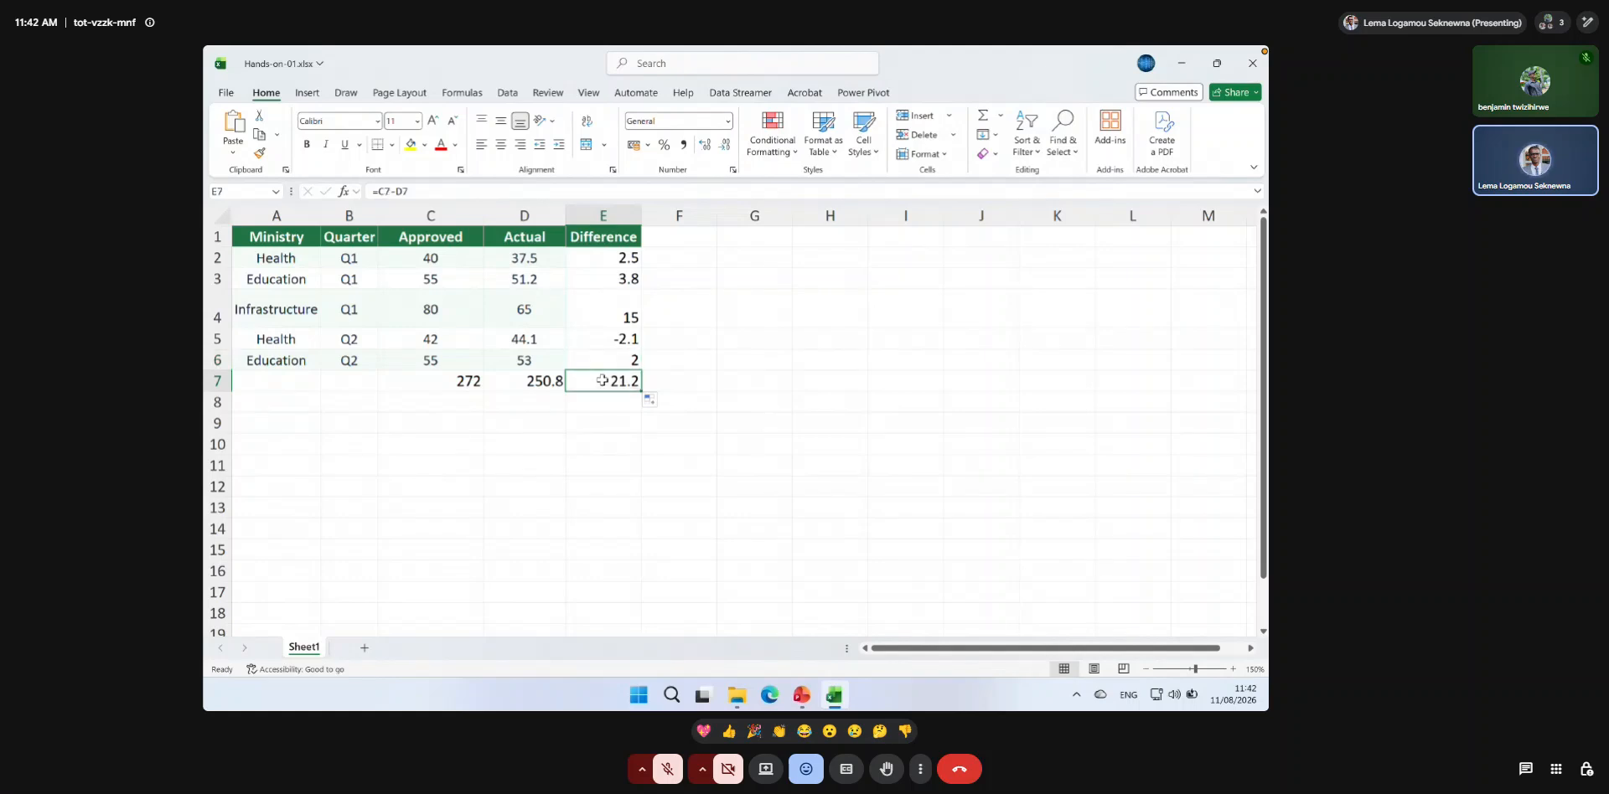
Fill the SUM formula from D7 across to E7 to total the Difference column, and check the formula in E7.
click(544, 383)
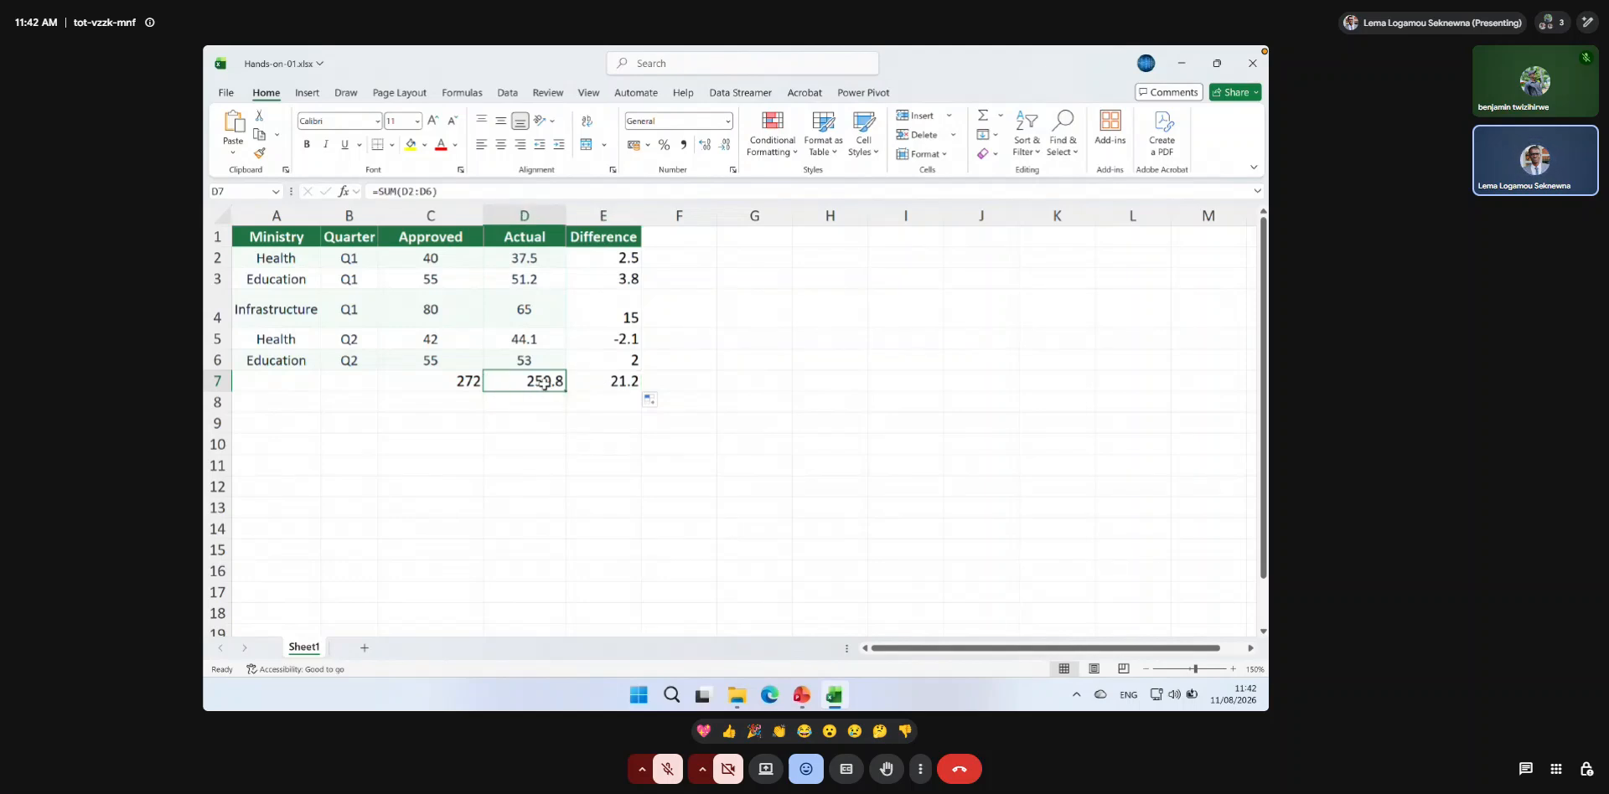
drag(567, 391, 621, 394)
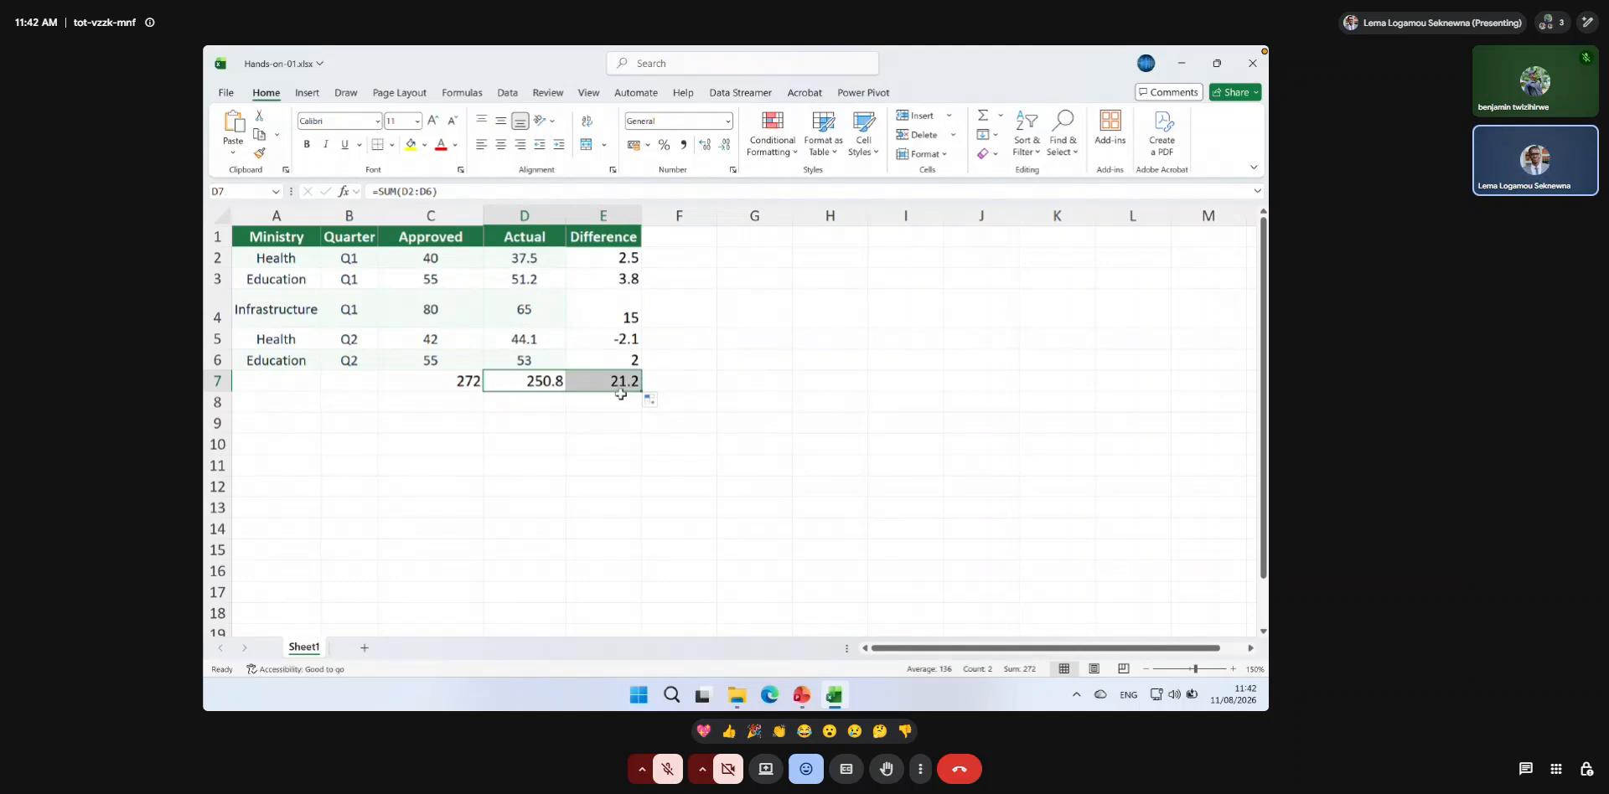
click(601, 381)
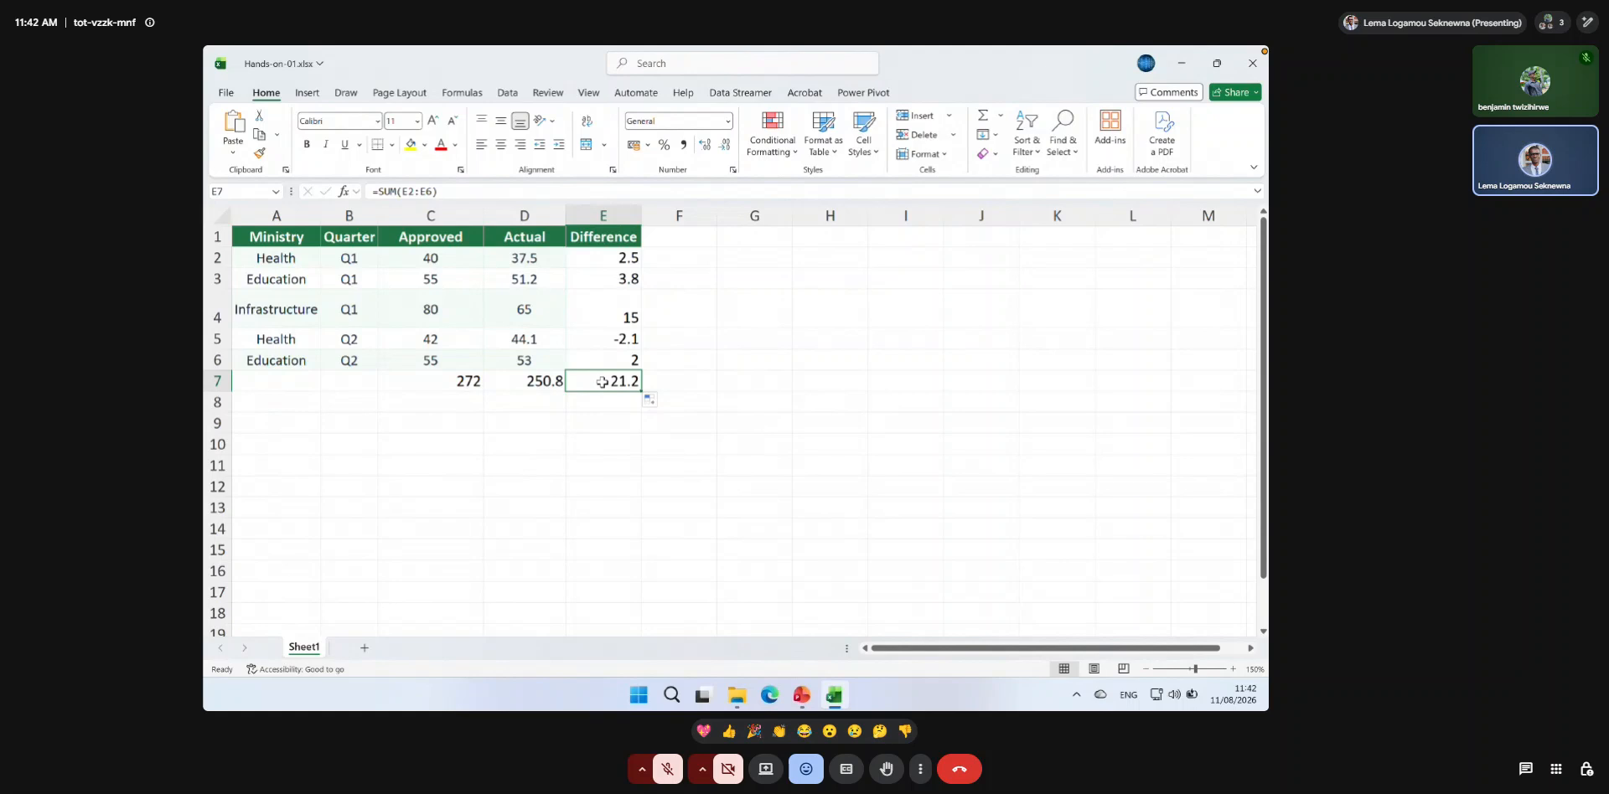
Insert a blank column before the Difference column and delete it again.
click(600, 212)
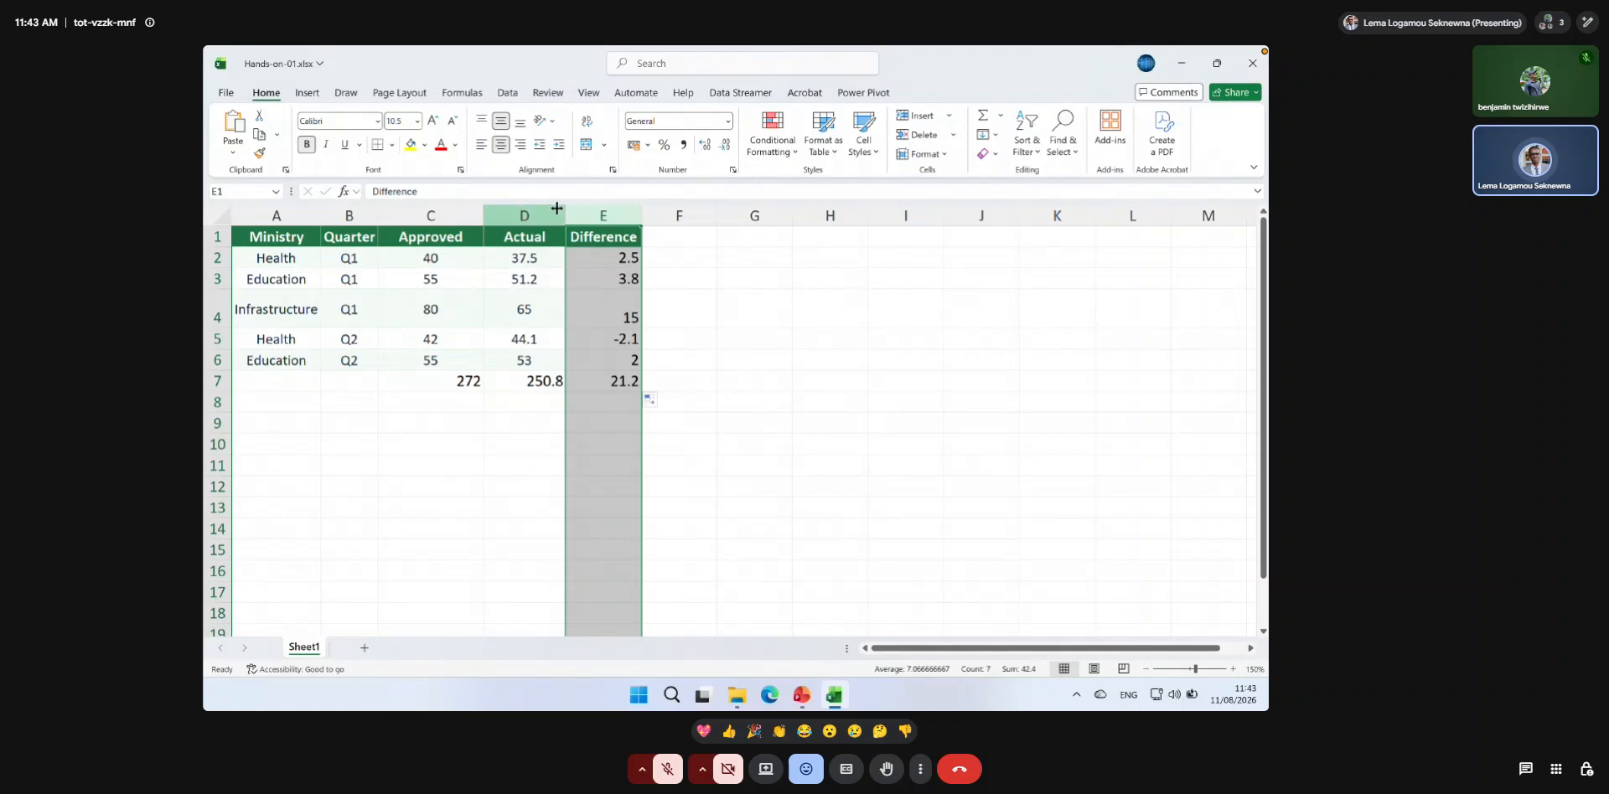
click(915, 117)
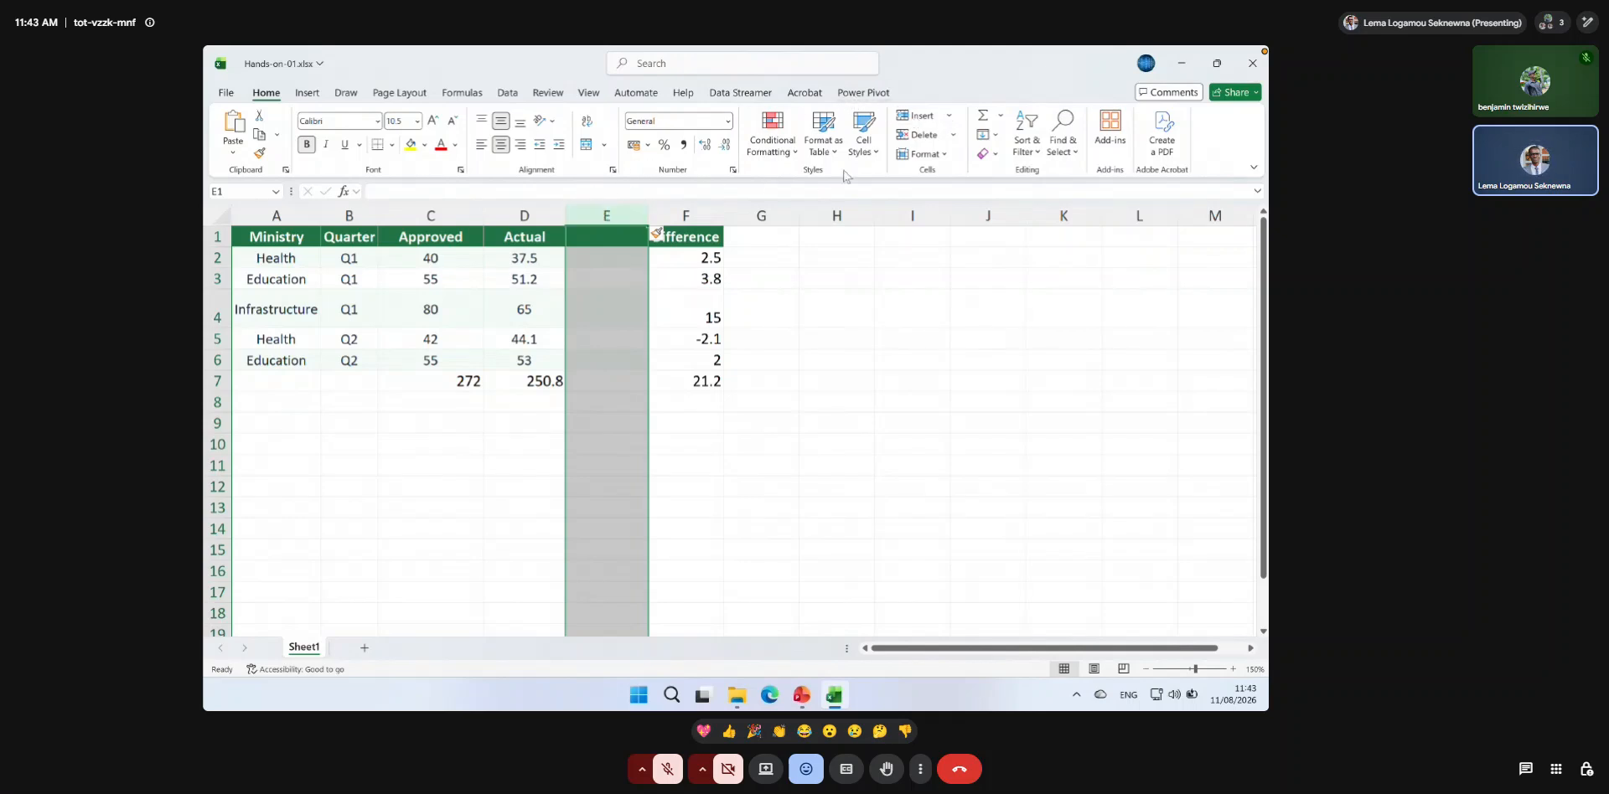
click(905, 138)
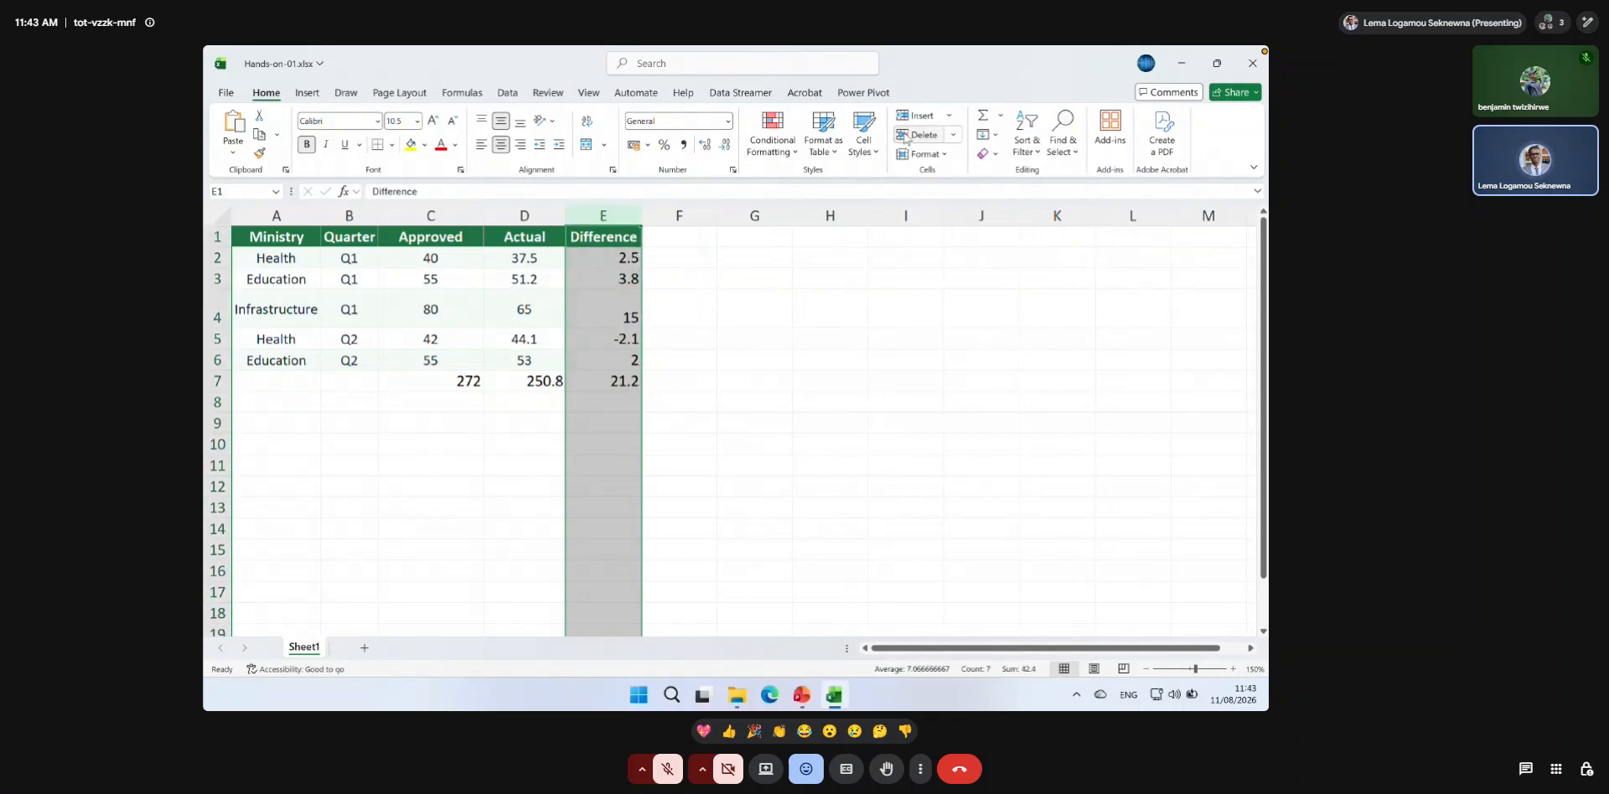
click(487, 457)
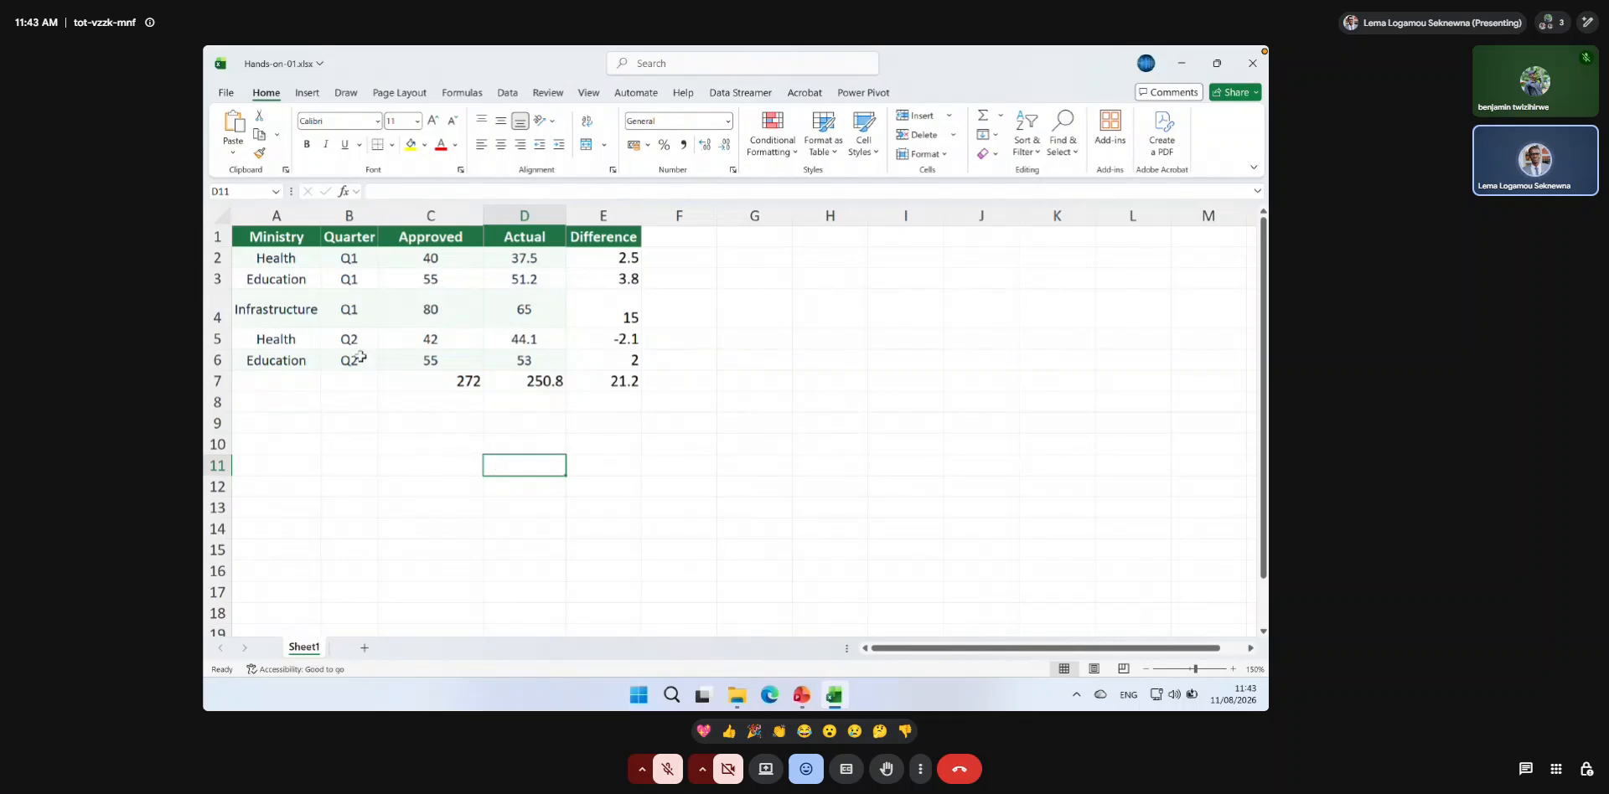
drag(275, 233, 600, 359)
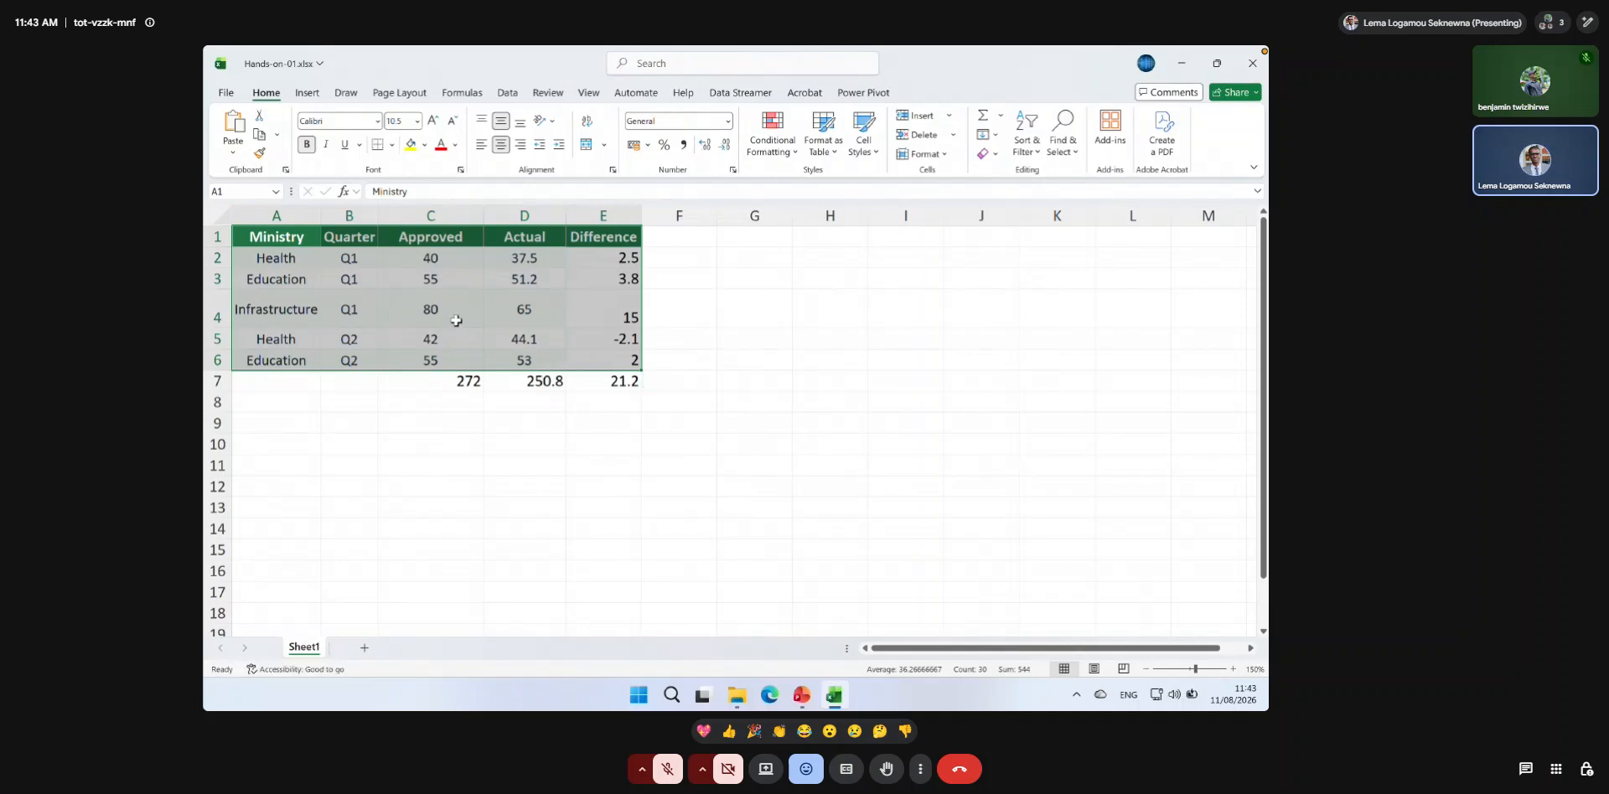
click(281, 238)
drag(280, 240, 529, 360)
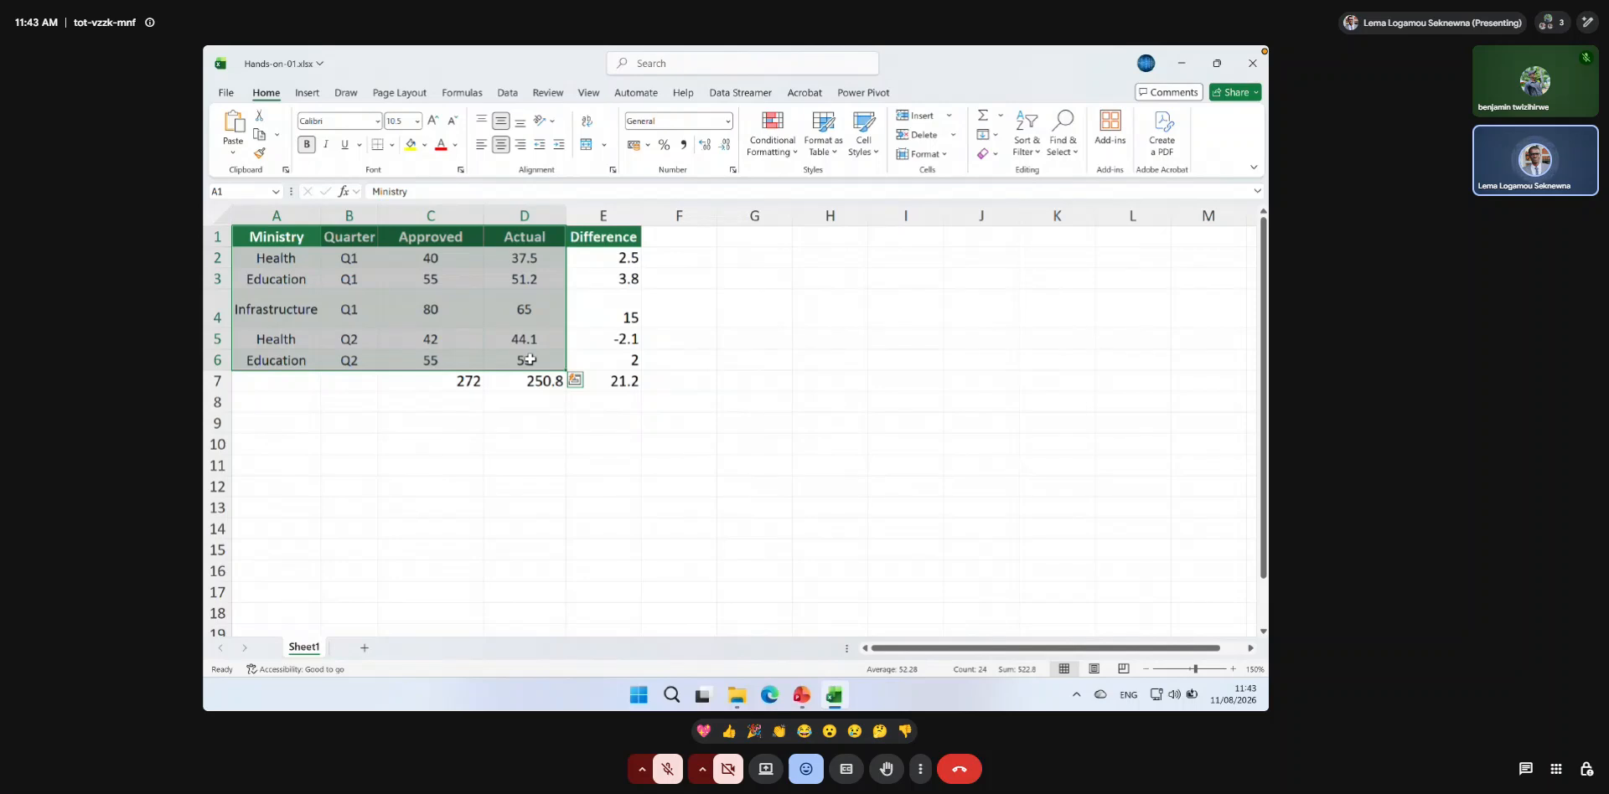
click(348, 278)
Copy the range A1:D6, paste it as values only starting at A10, and autofit the width of column A.
drag(283, 238, 519, 360)
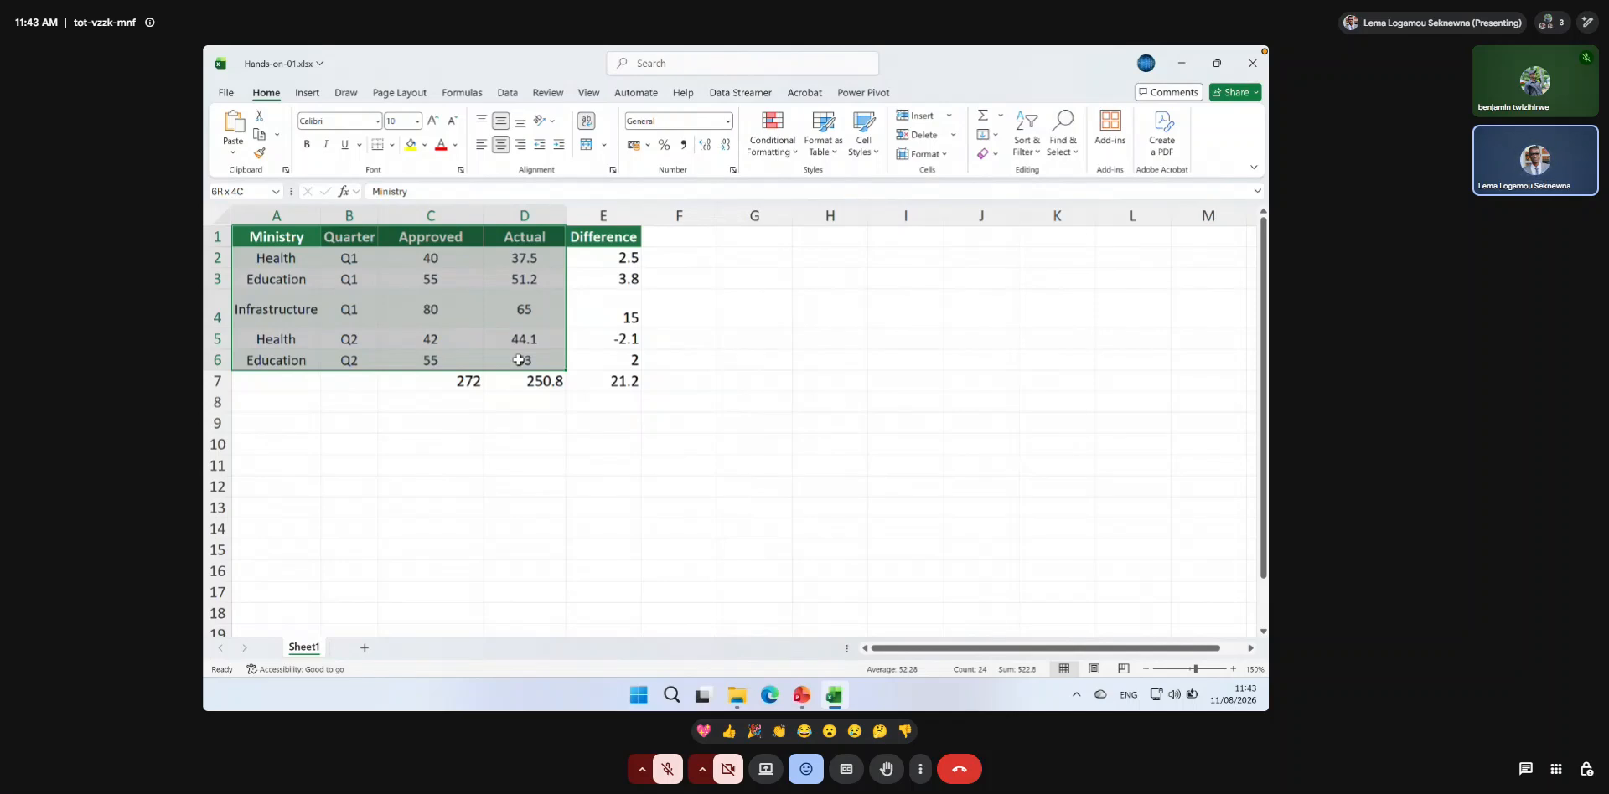
key(ctrl+c)
click(255, 445)
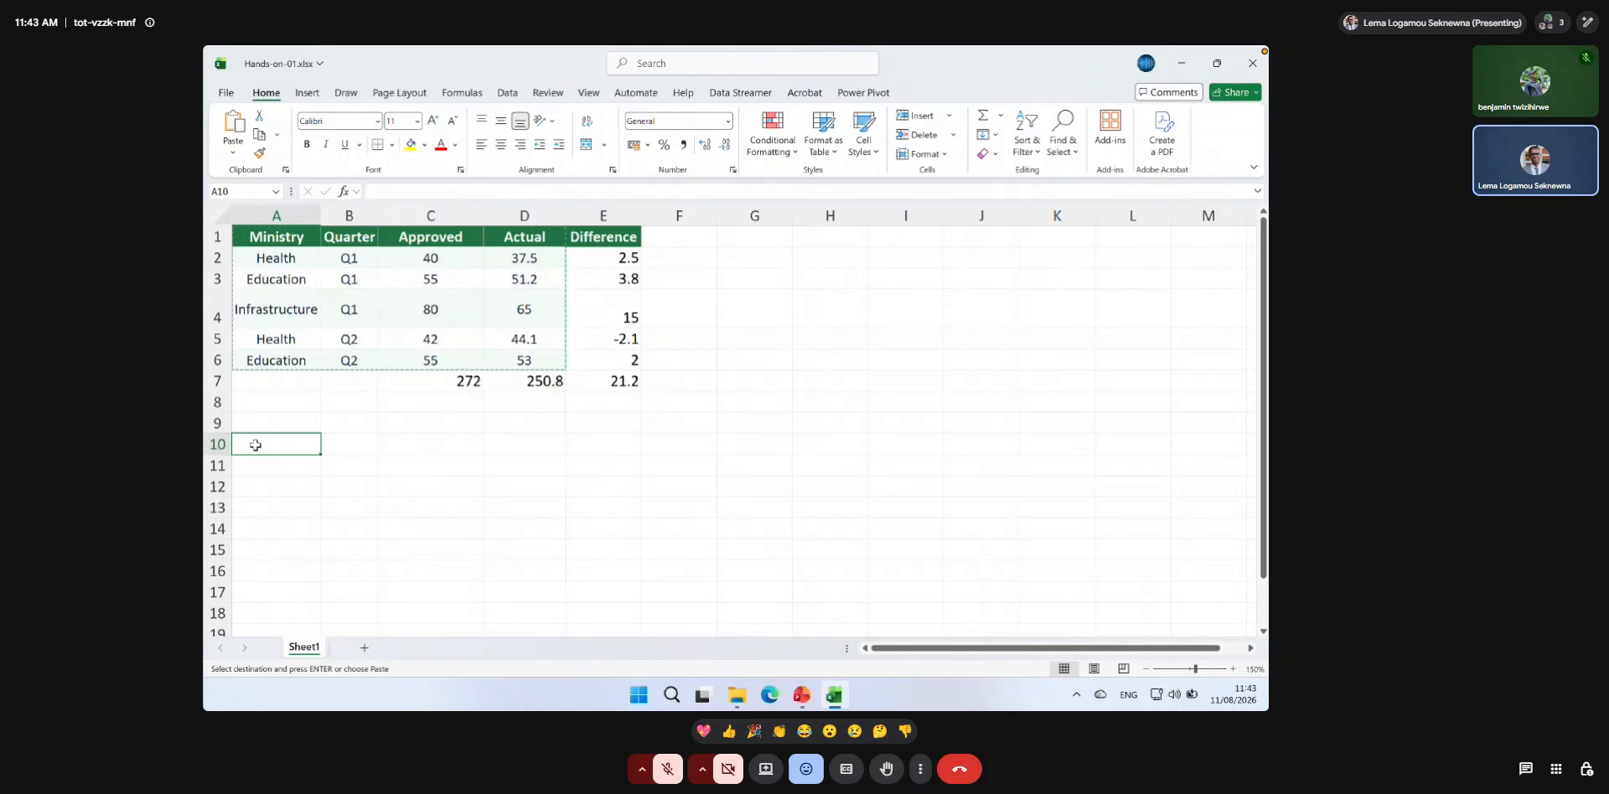
right_click(256, 445)
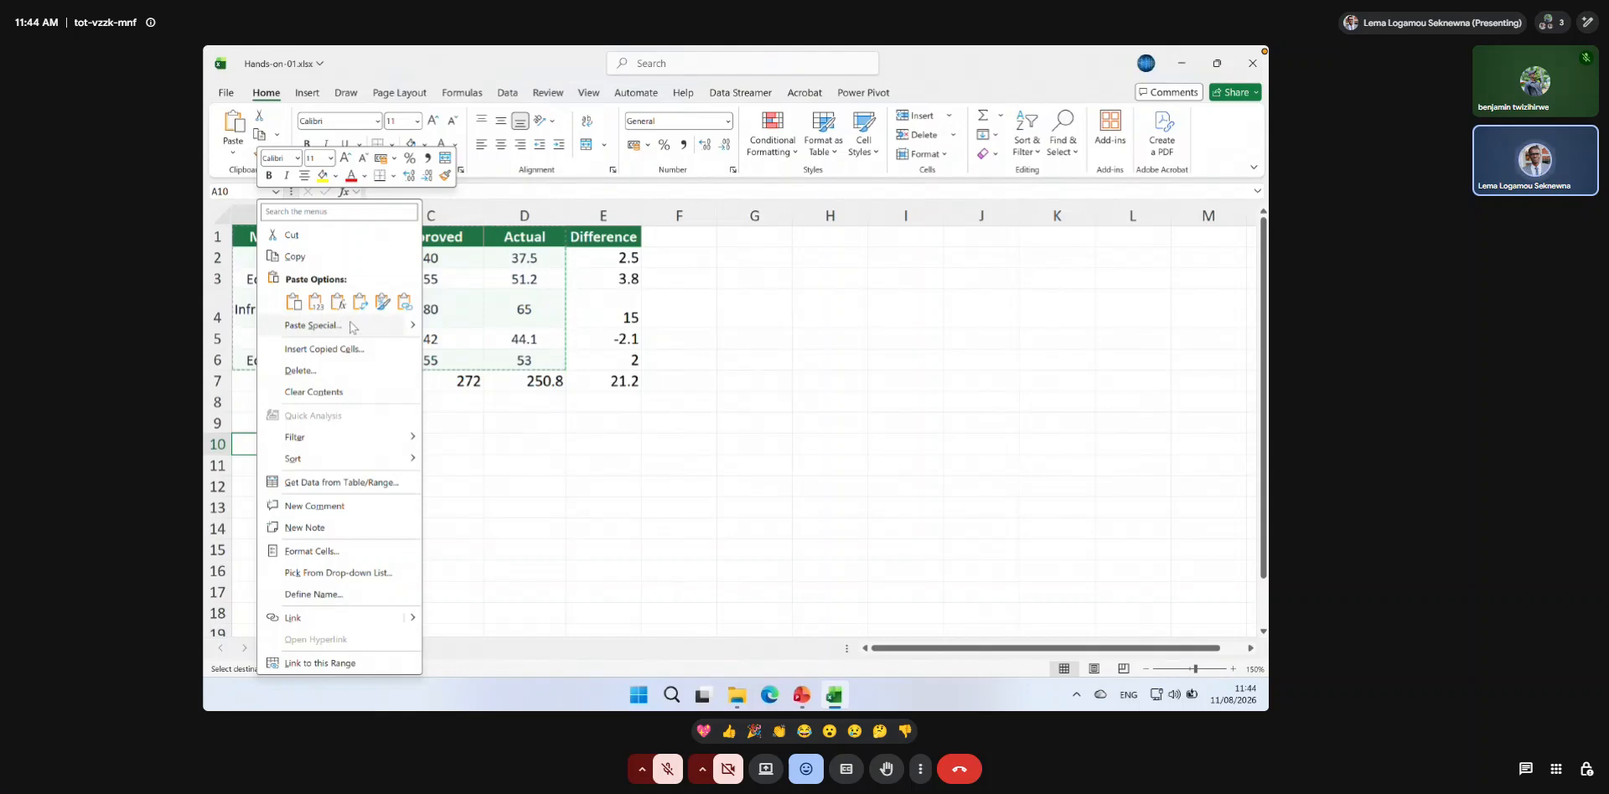
mouse_move(413, 330)
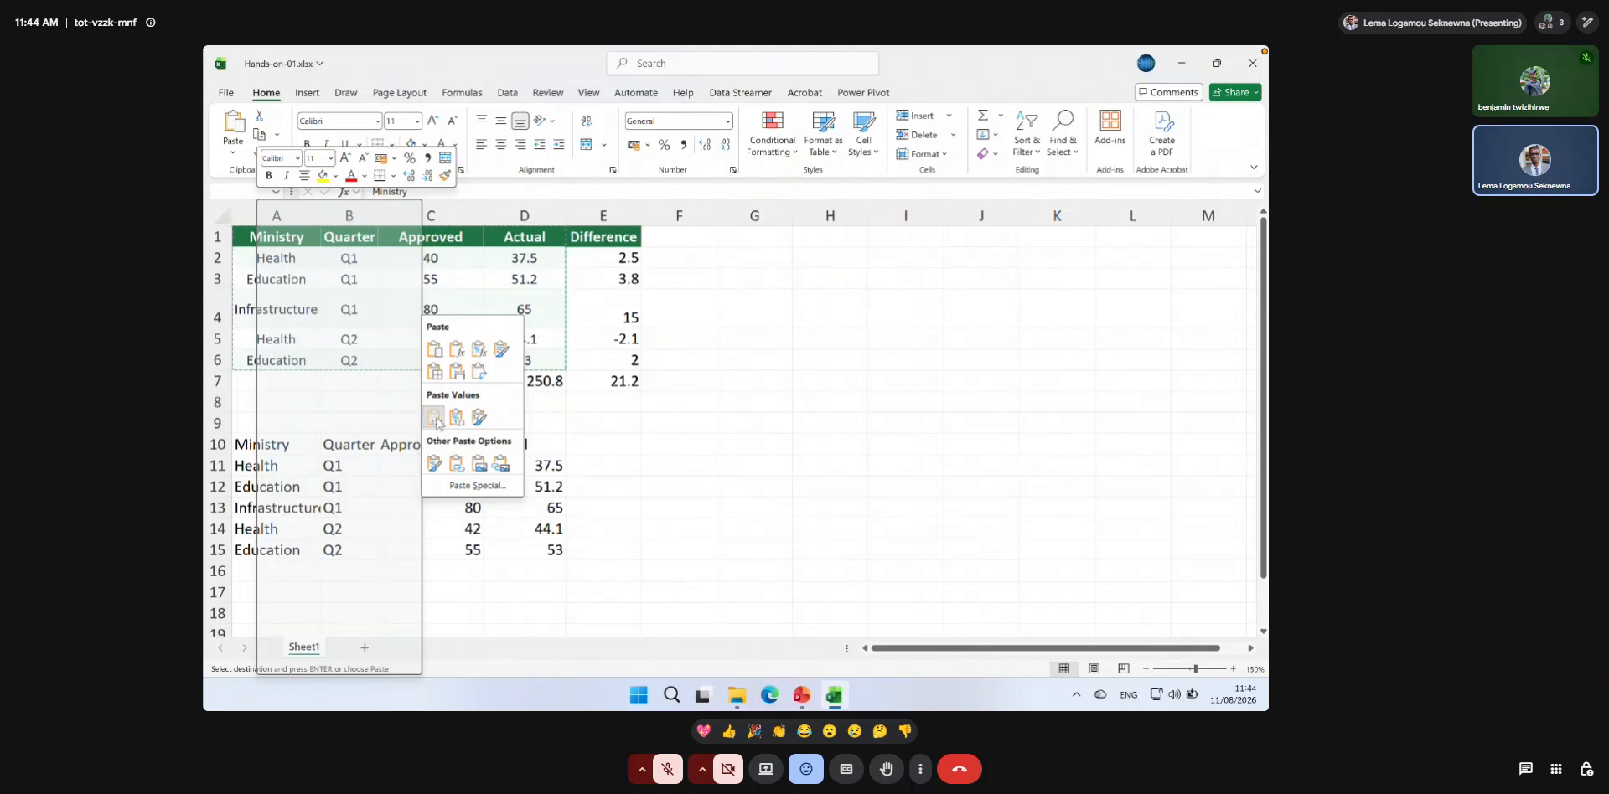
click(434, 417)
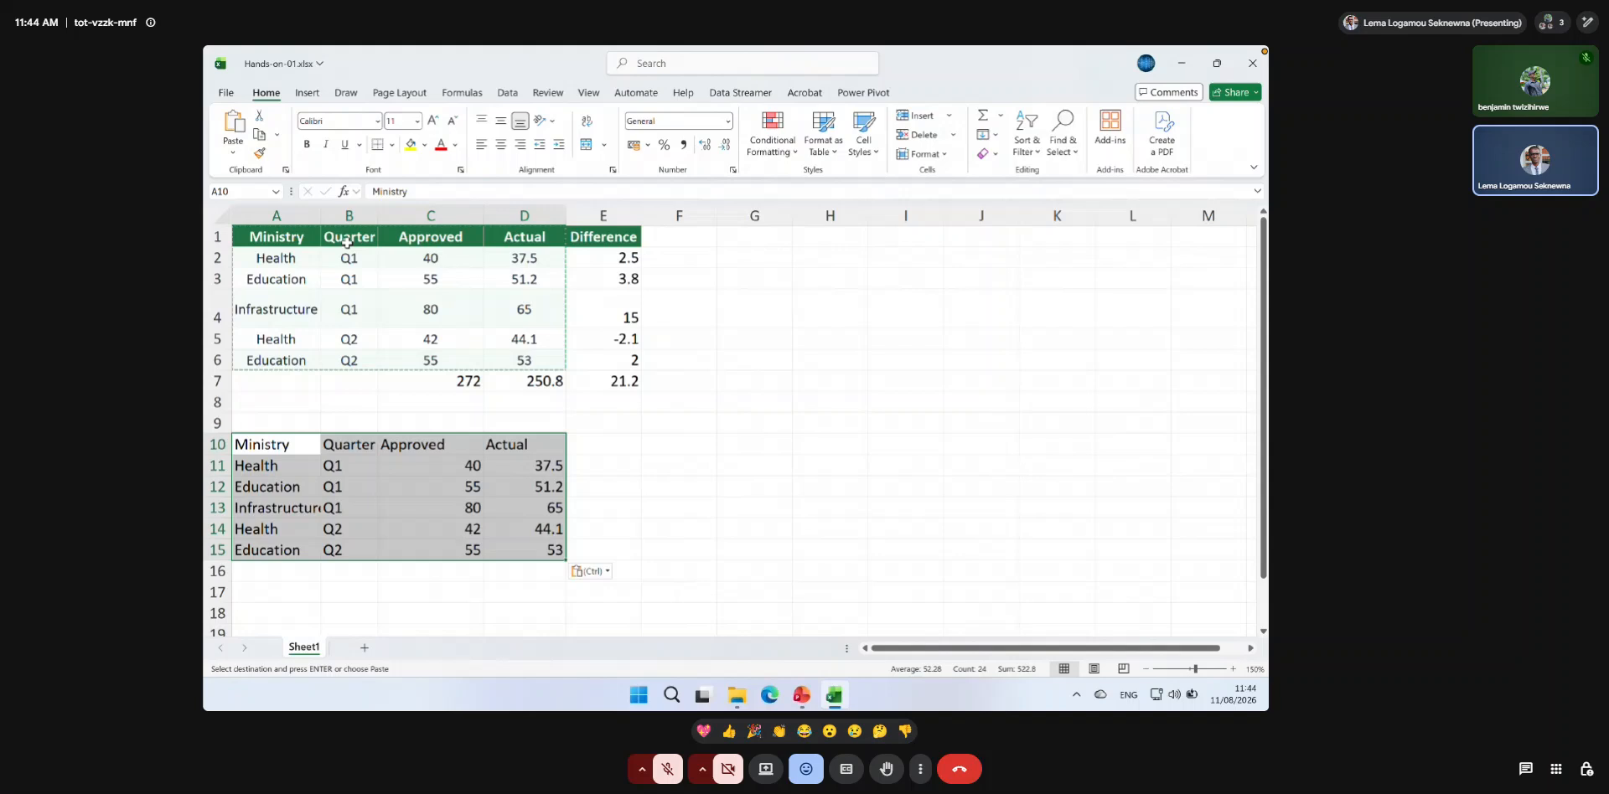
double_click(323, 216)
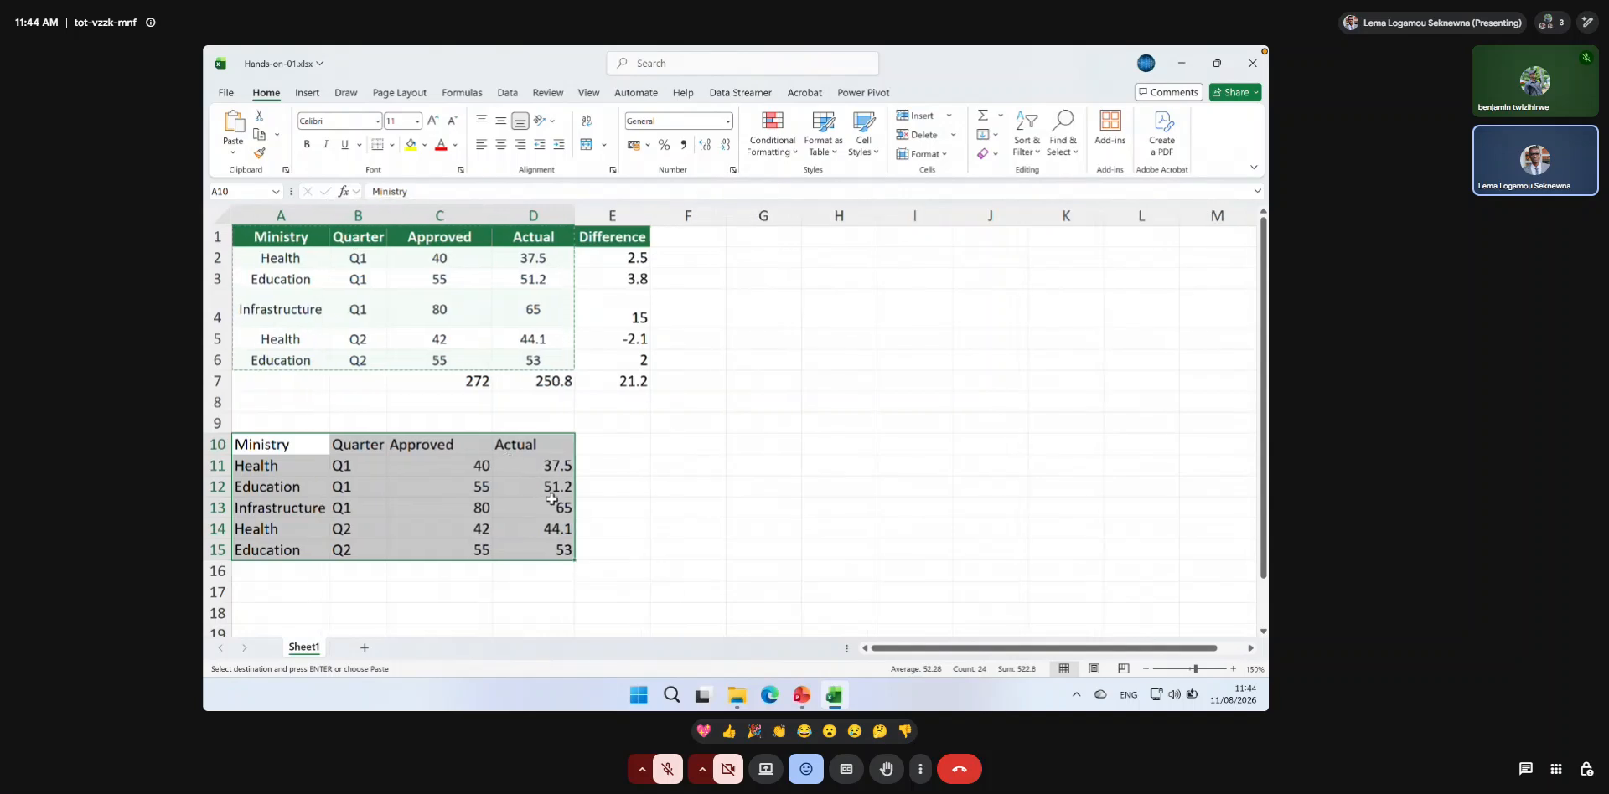
click(563, 530)
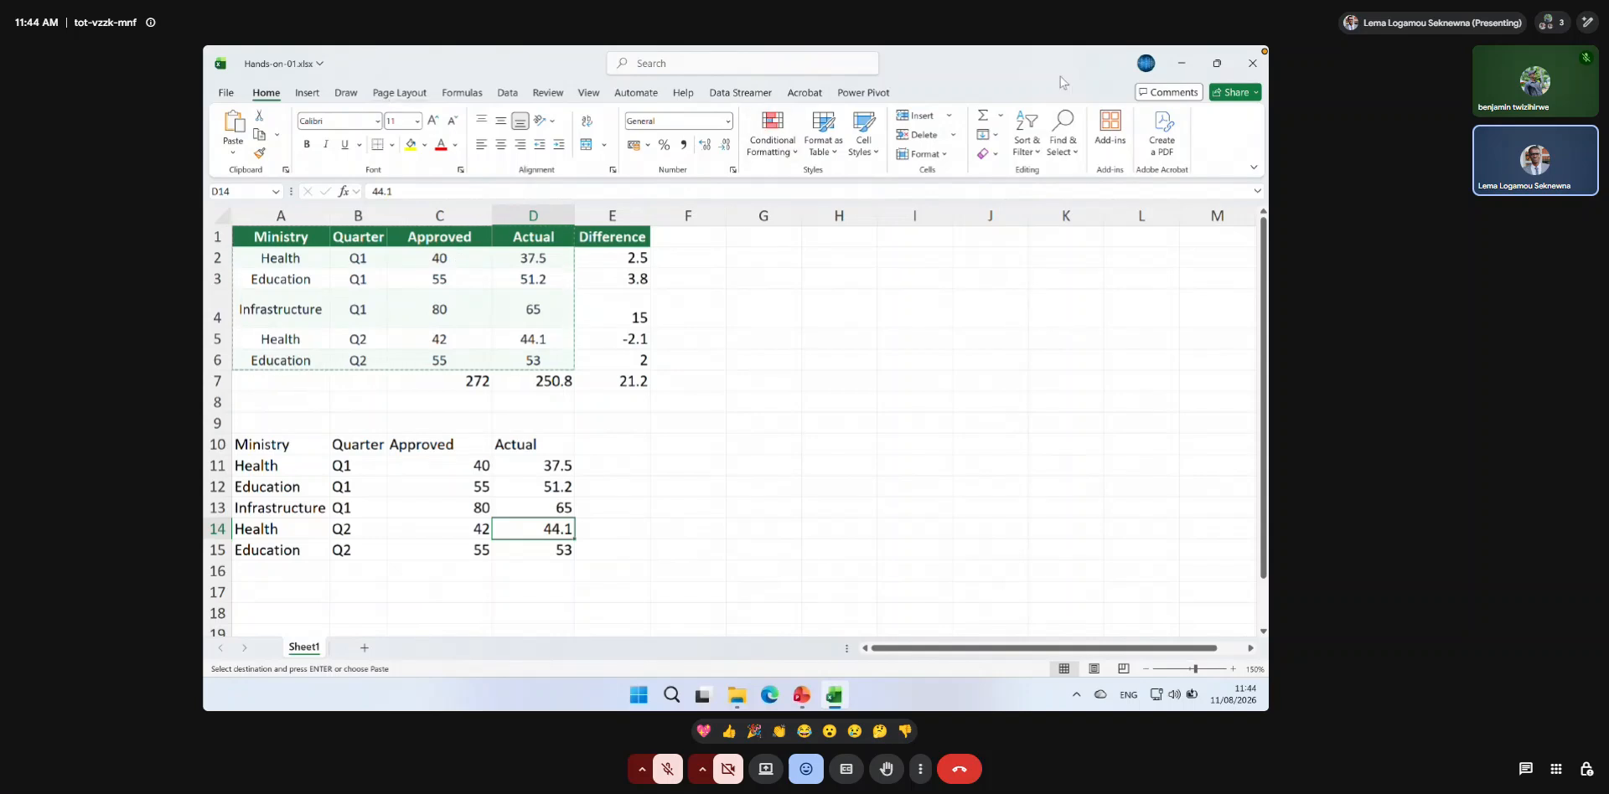
Reposition the workbook window, zoom the worksheet in to 170%, and clear the copy outline around A1:D6.
click(1214, 71)
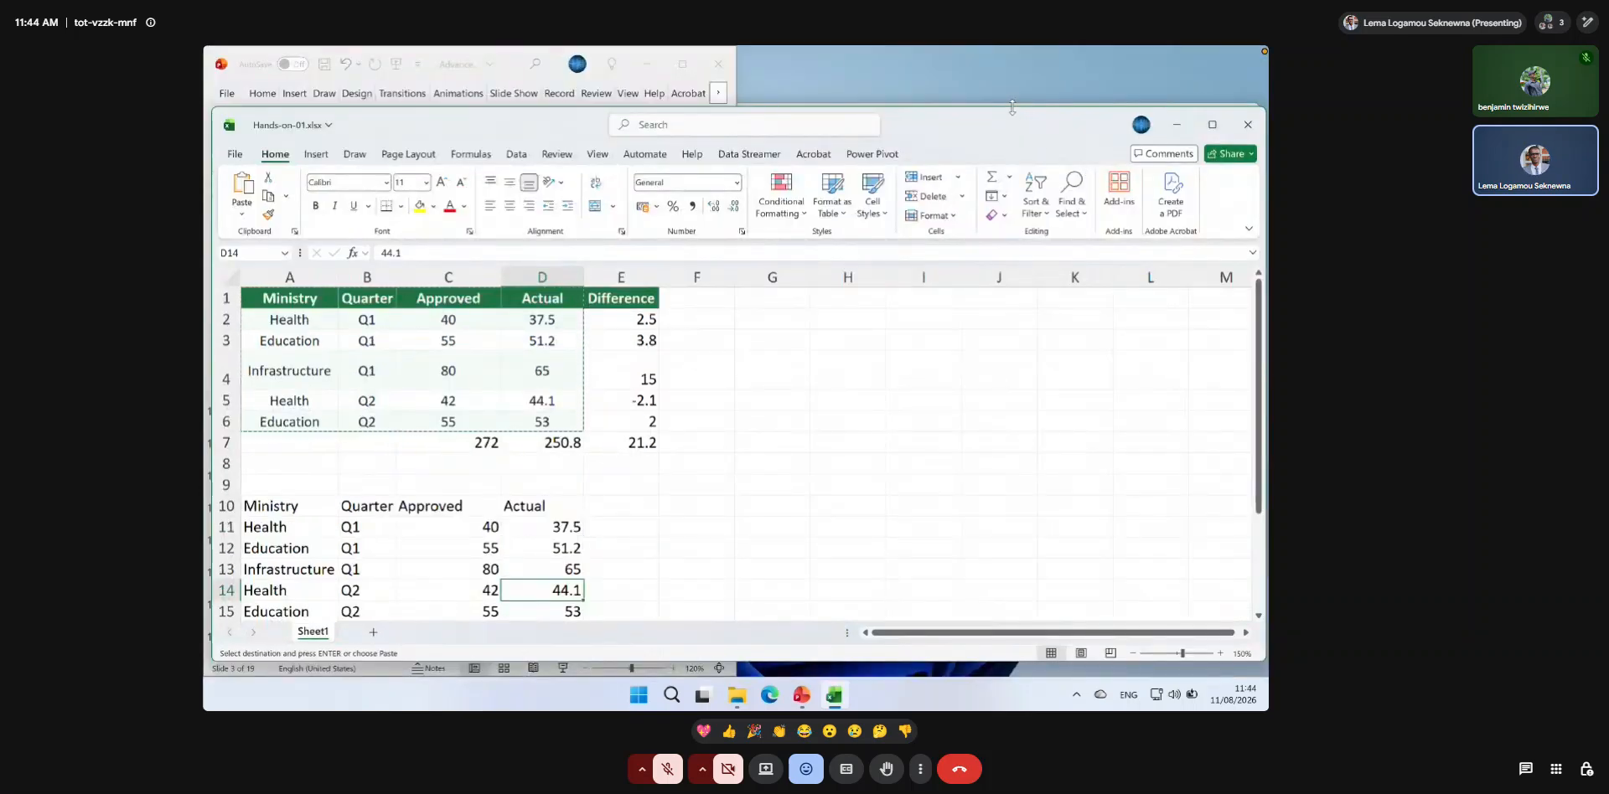
drag(1012, 107, 1021, 47)
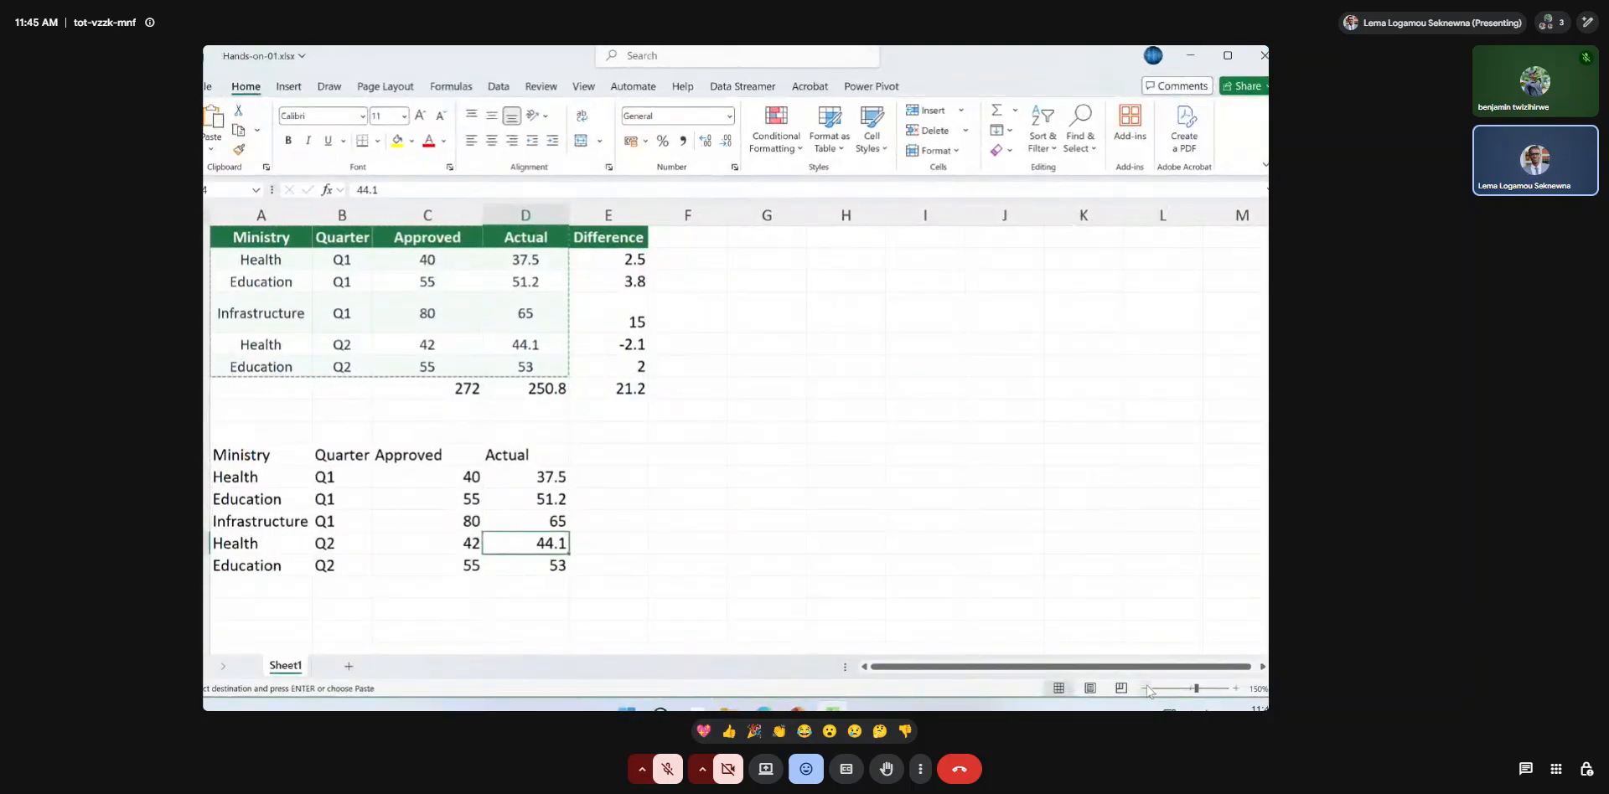
click(1235, 688)
click(1235, 688)
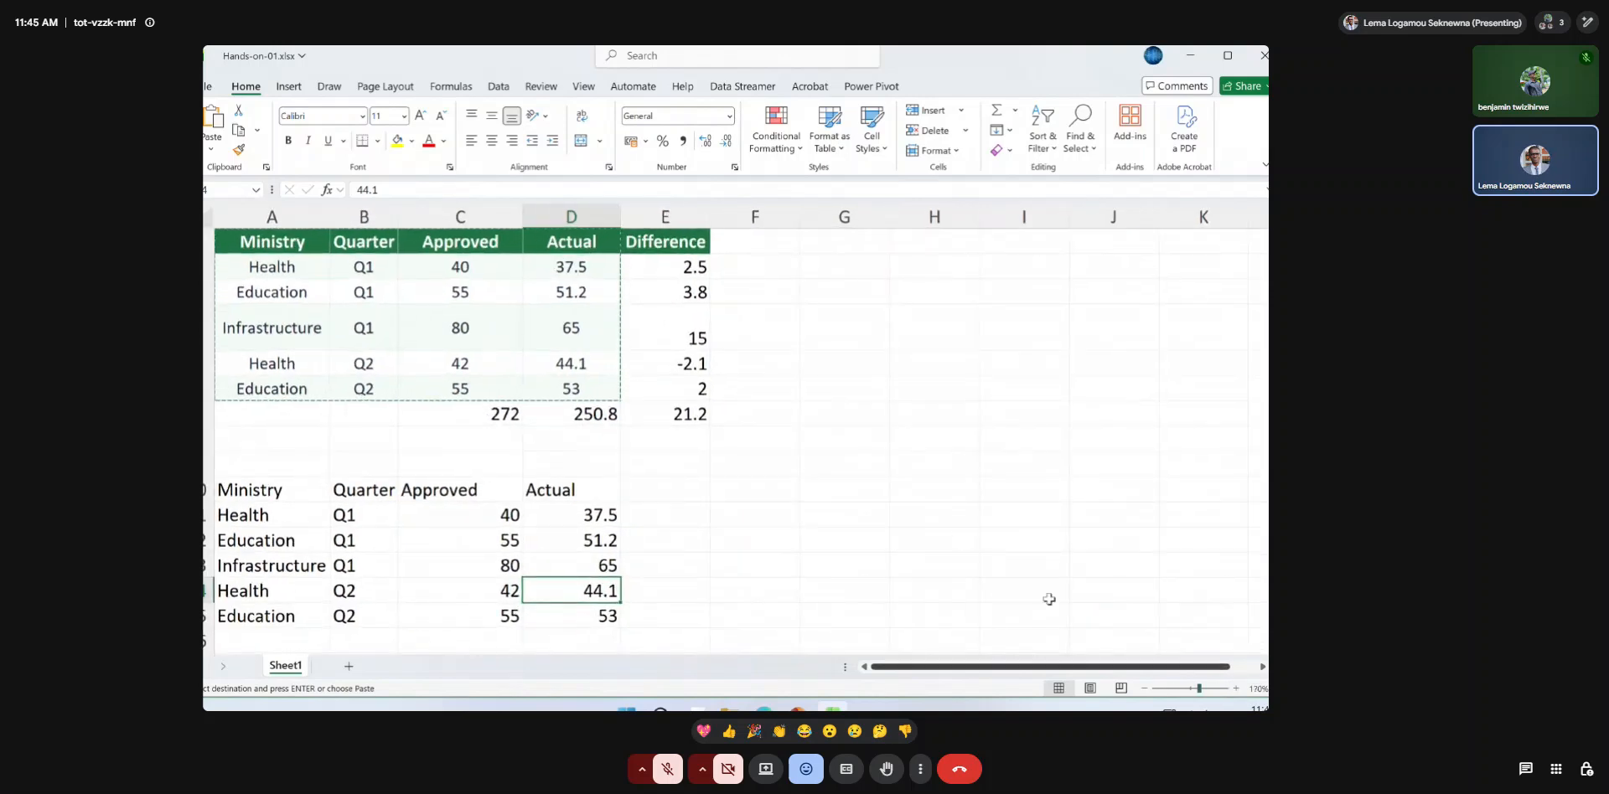
scroll(959, 534, down, 1)
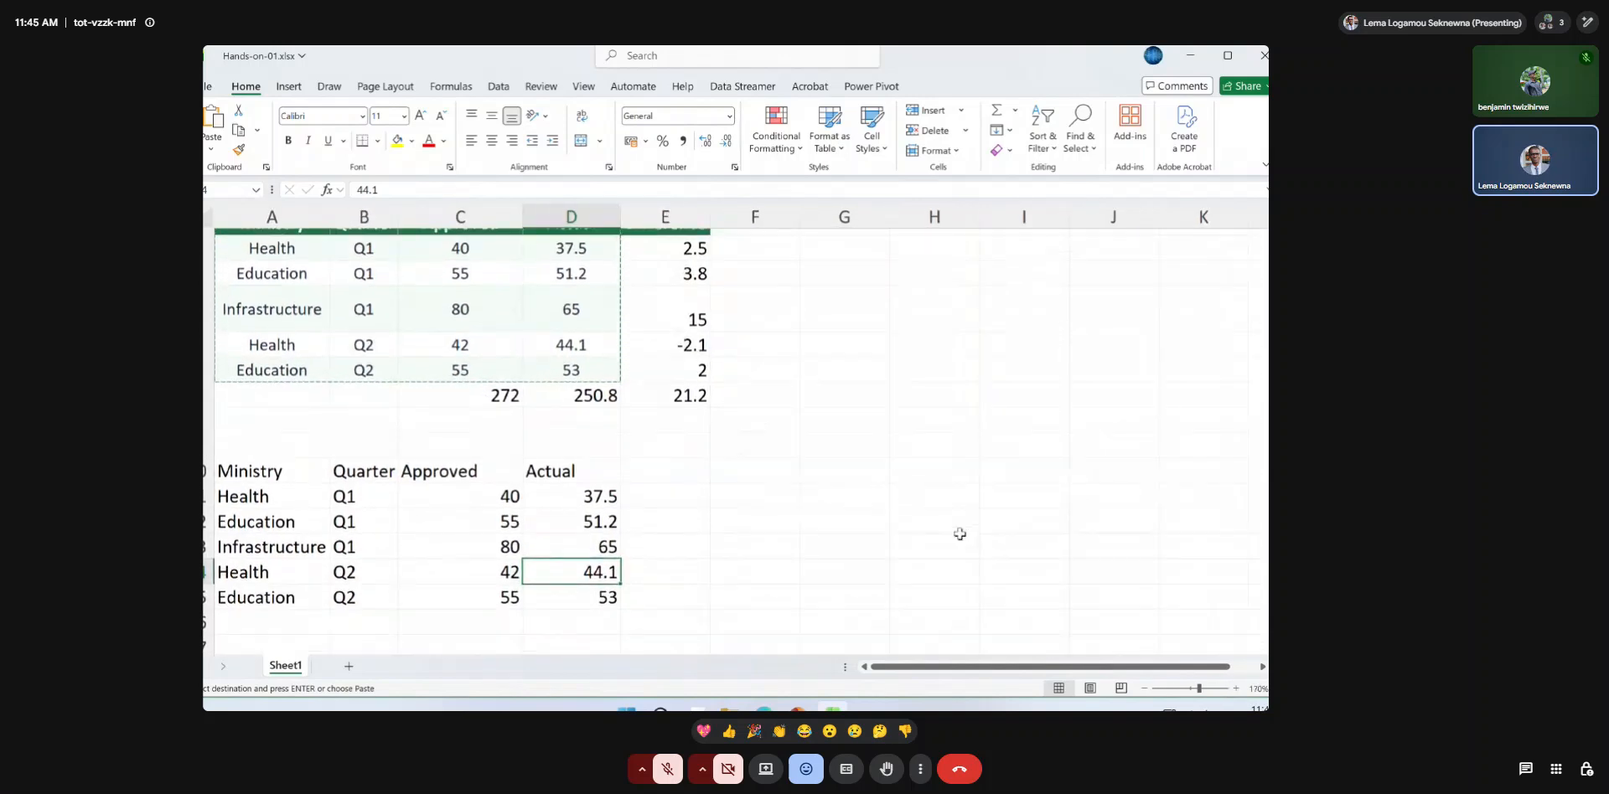
scroll(959, 534, up, 1)
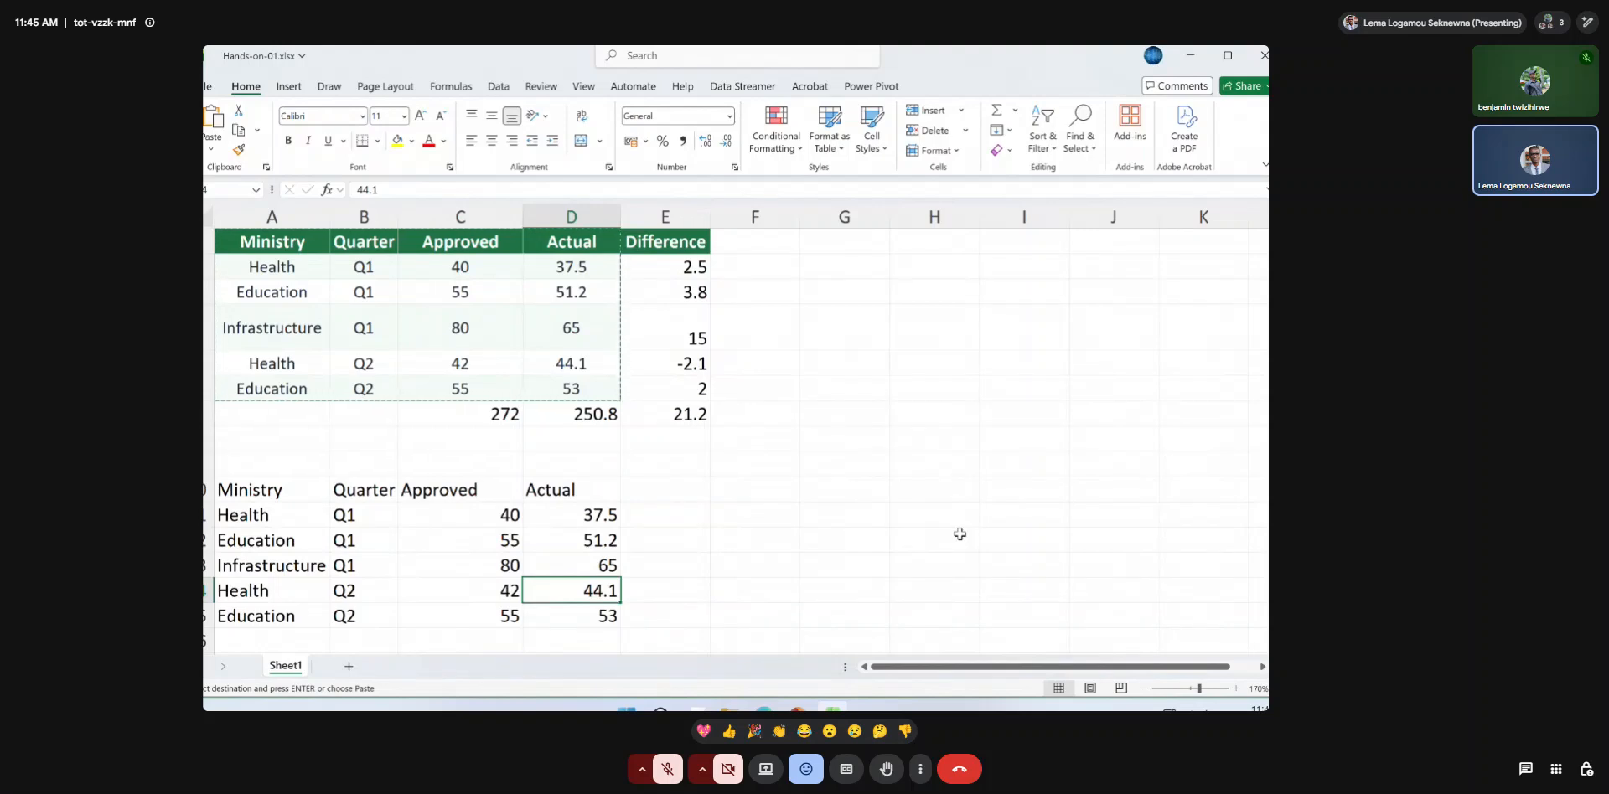
key(Escape)
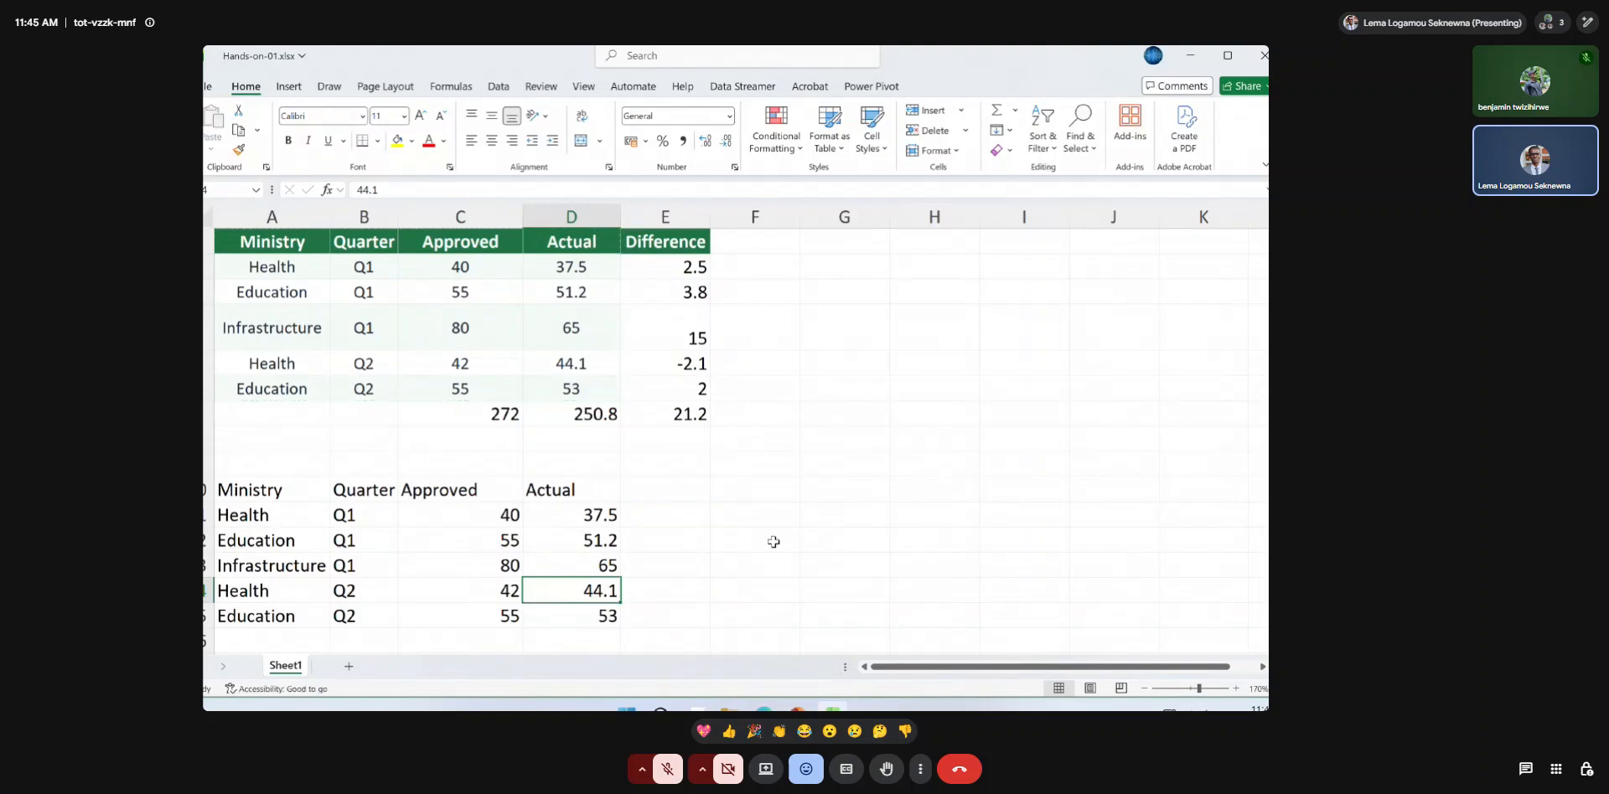
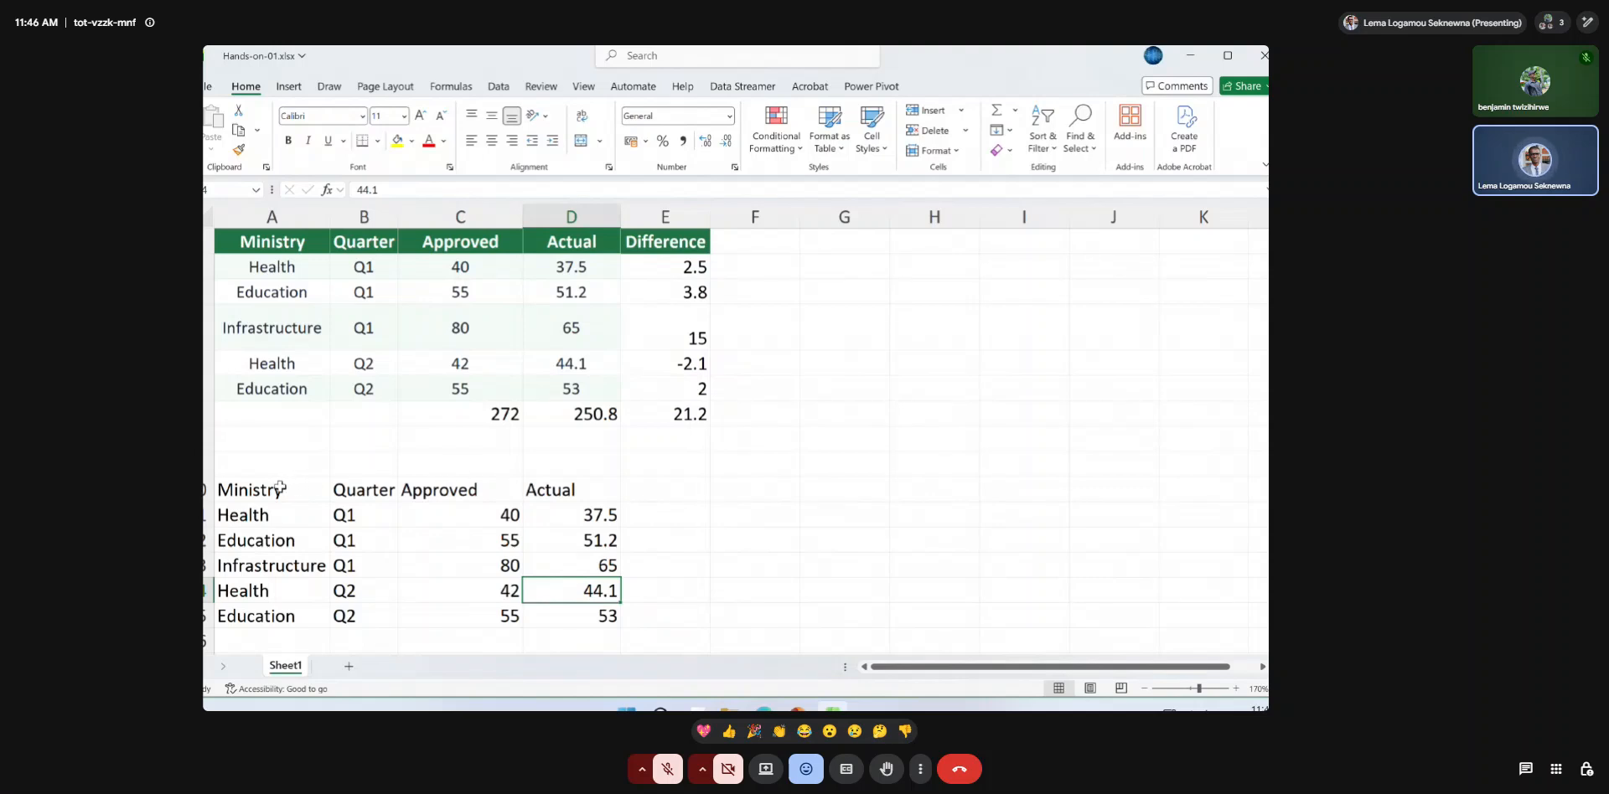
Highlight the pasted data range A10:D15 and its header row A10:D10.
drag(273, 488, 576, 610)
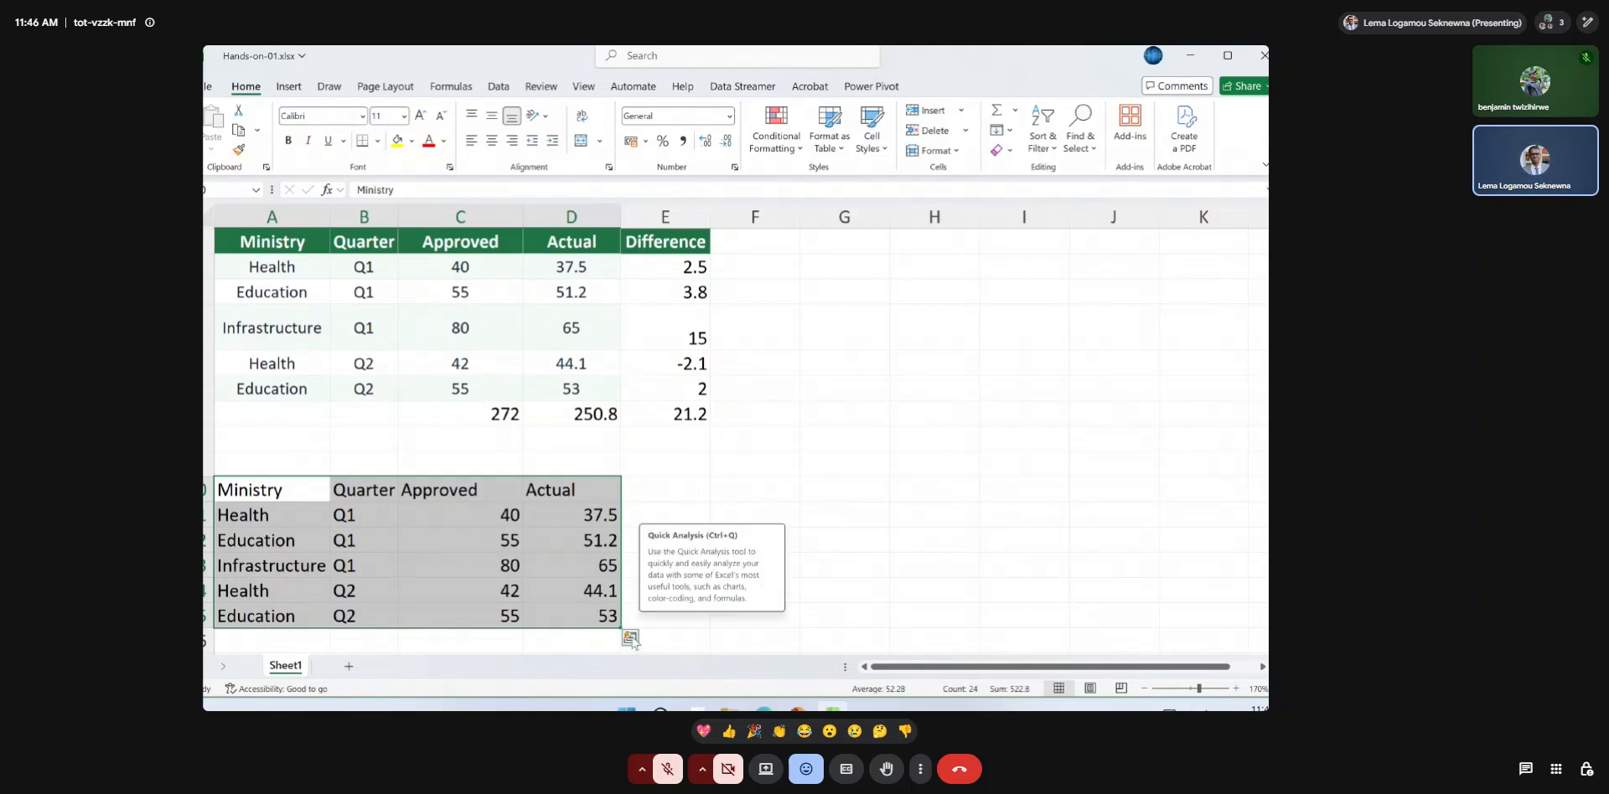
click(460, 565)
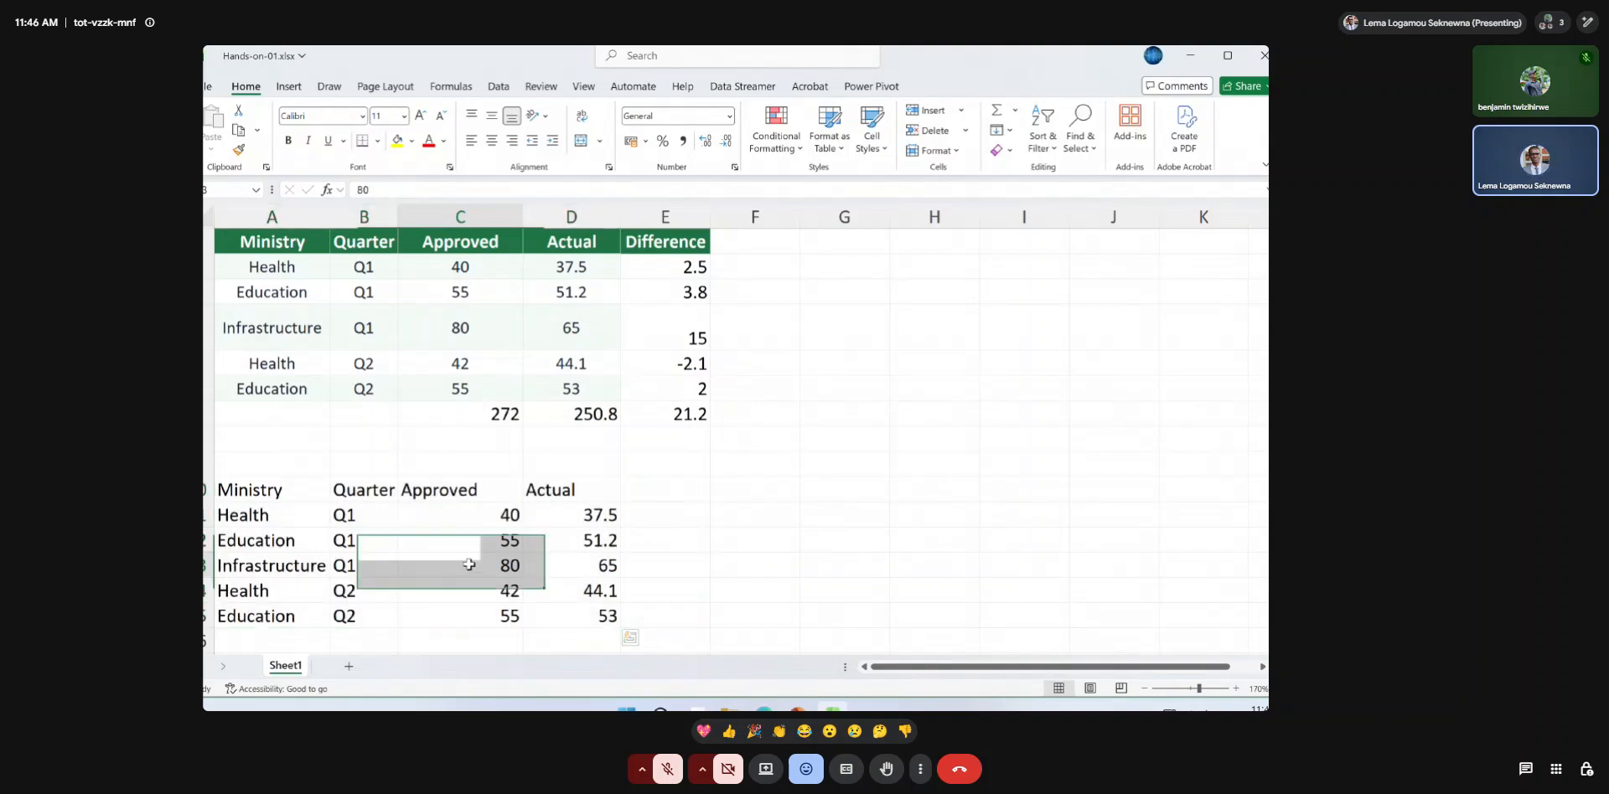
click(364, 515)
mouse_move(273, 490)
mouse_down()
mouse_move(368, 495)
mouse_move(629, 581)
mouse_move(615, 612)
mouse_move(595, 496)
mouse_up()
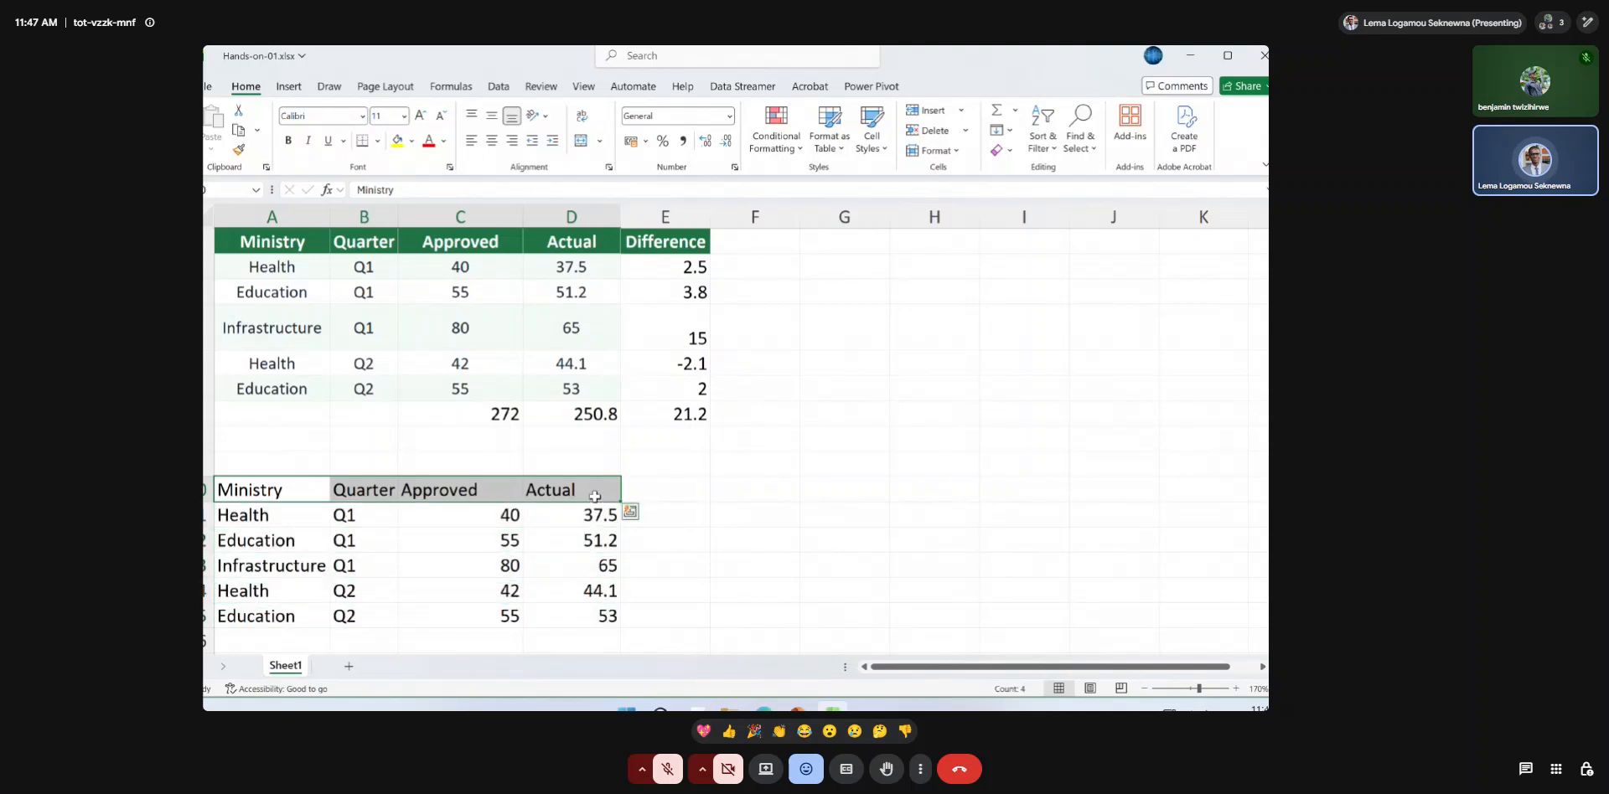
click(298, 489)
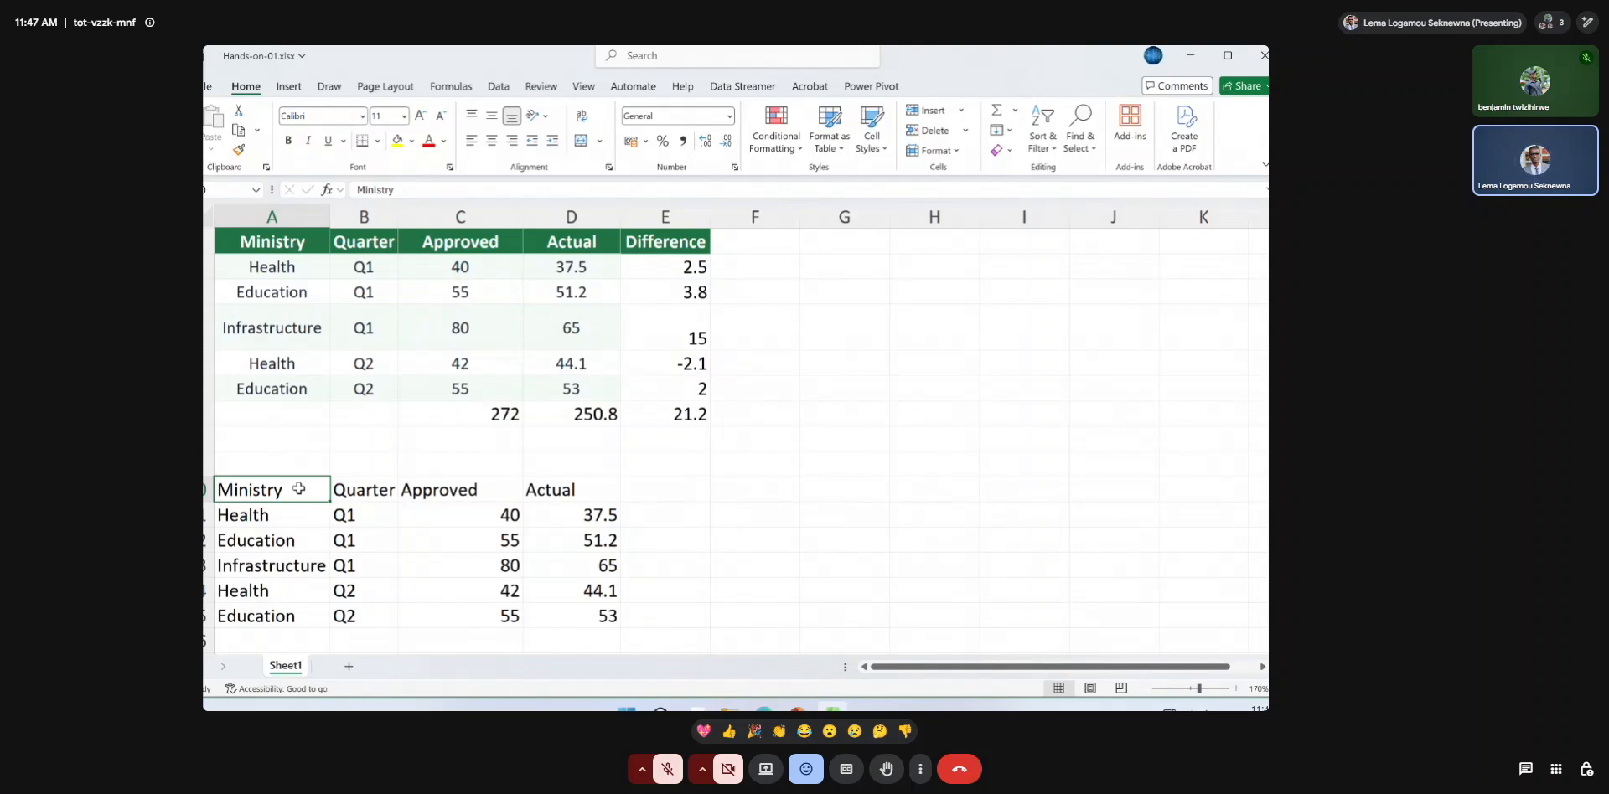
drag(265, 489, 568, 624)
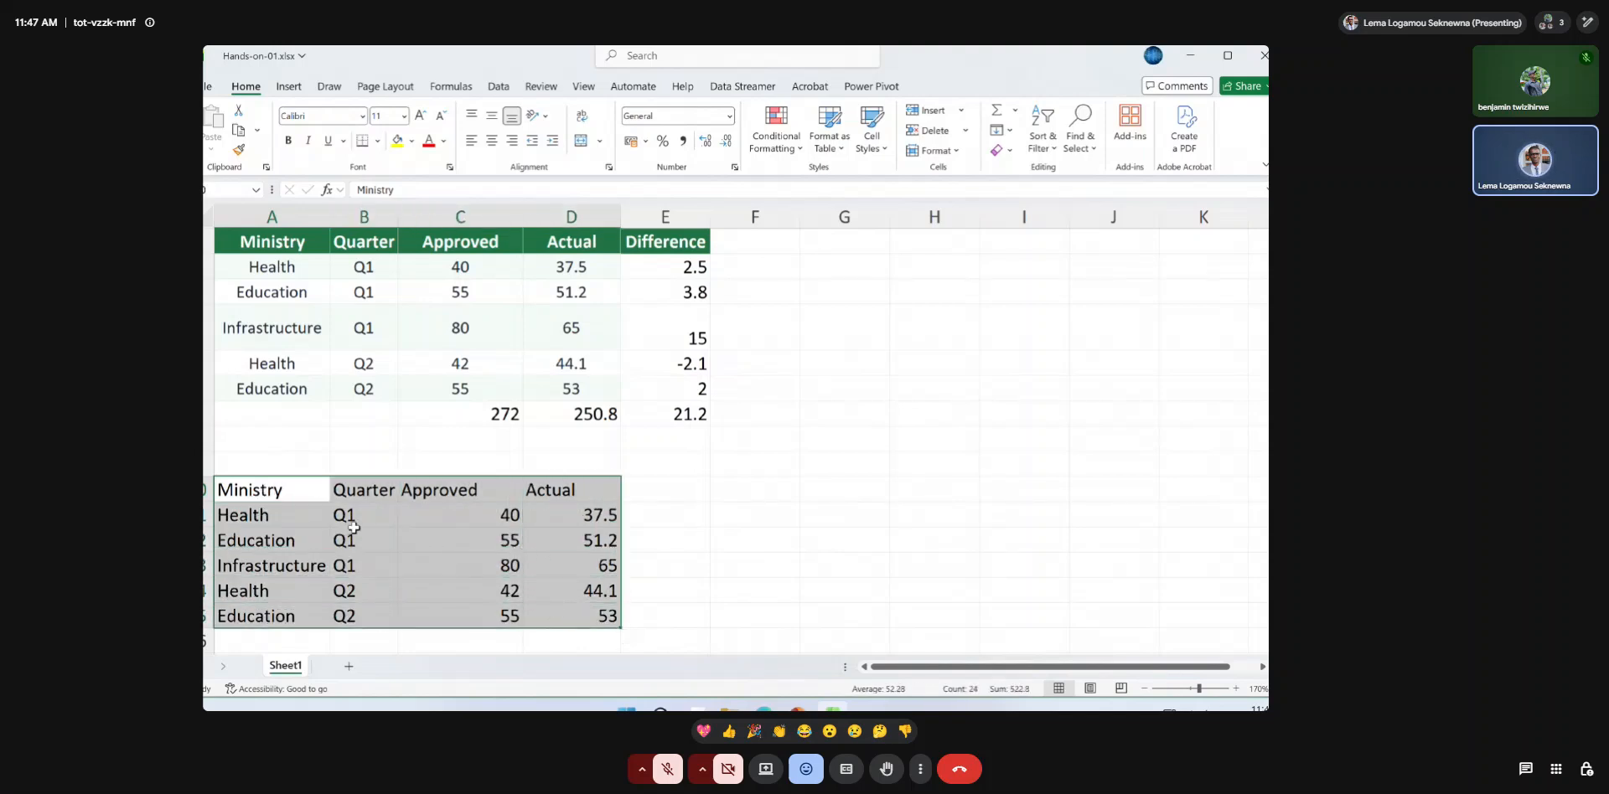
Try converting A10:D15 to a table with the My table has headers option turned off, and undo the conversion.
click(309, 493)
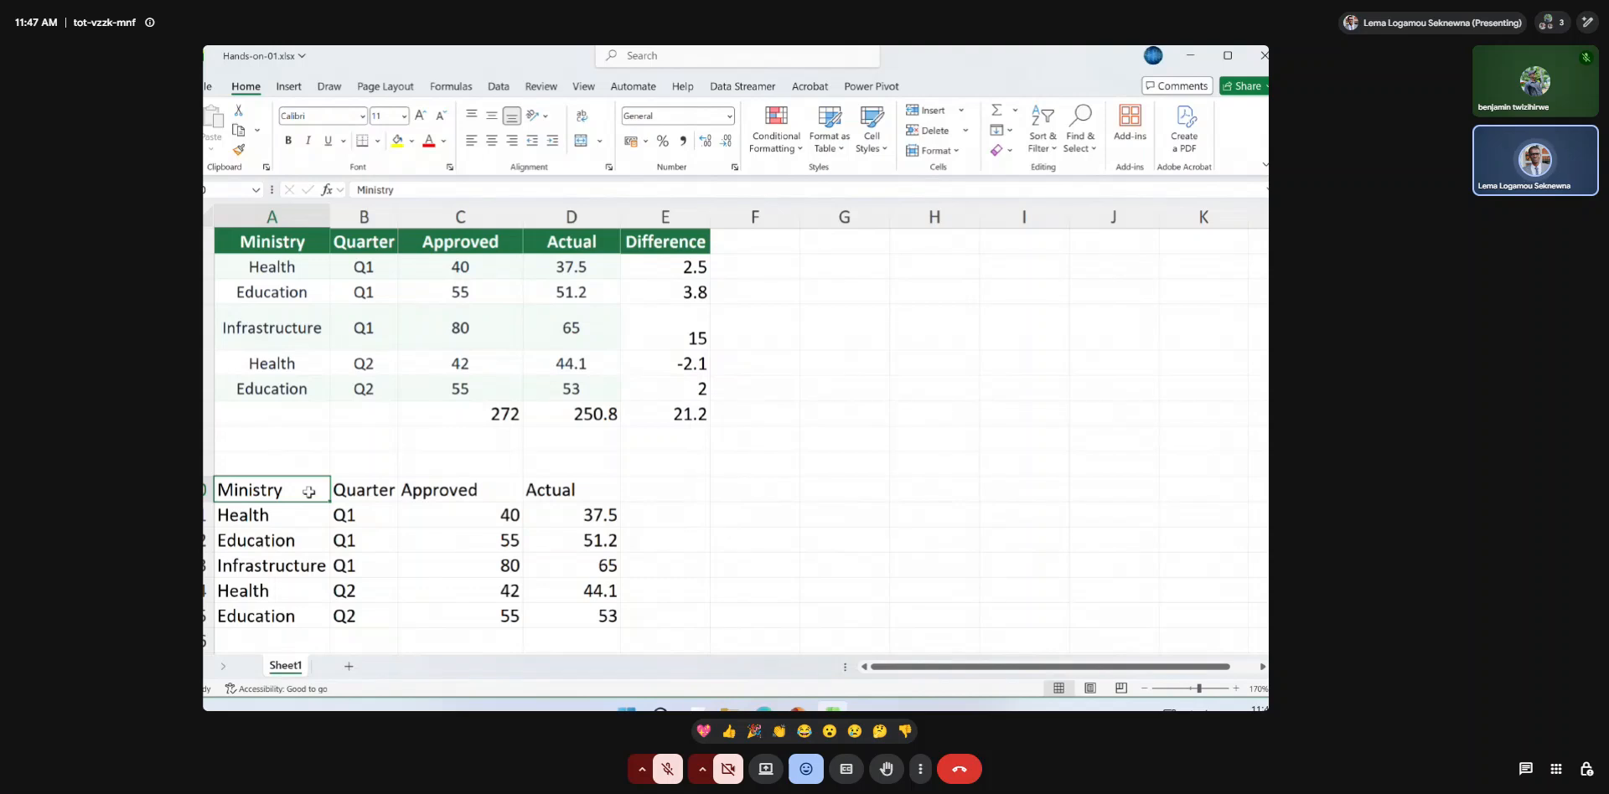
key(ctrl+t)
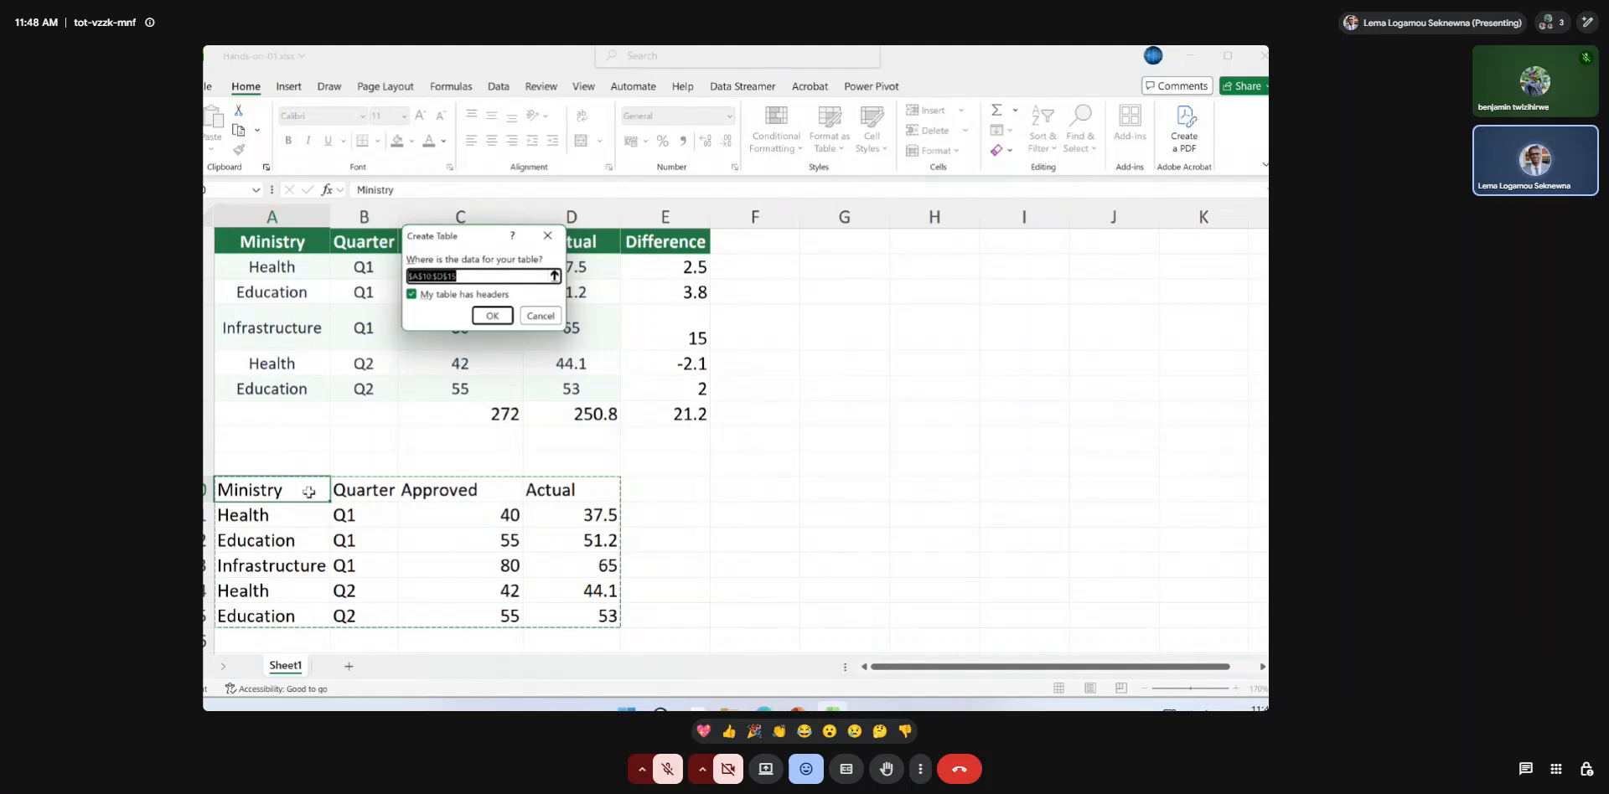
click(427, 295)
click(490, 317)
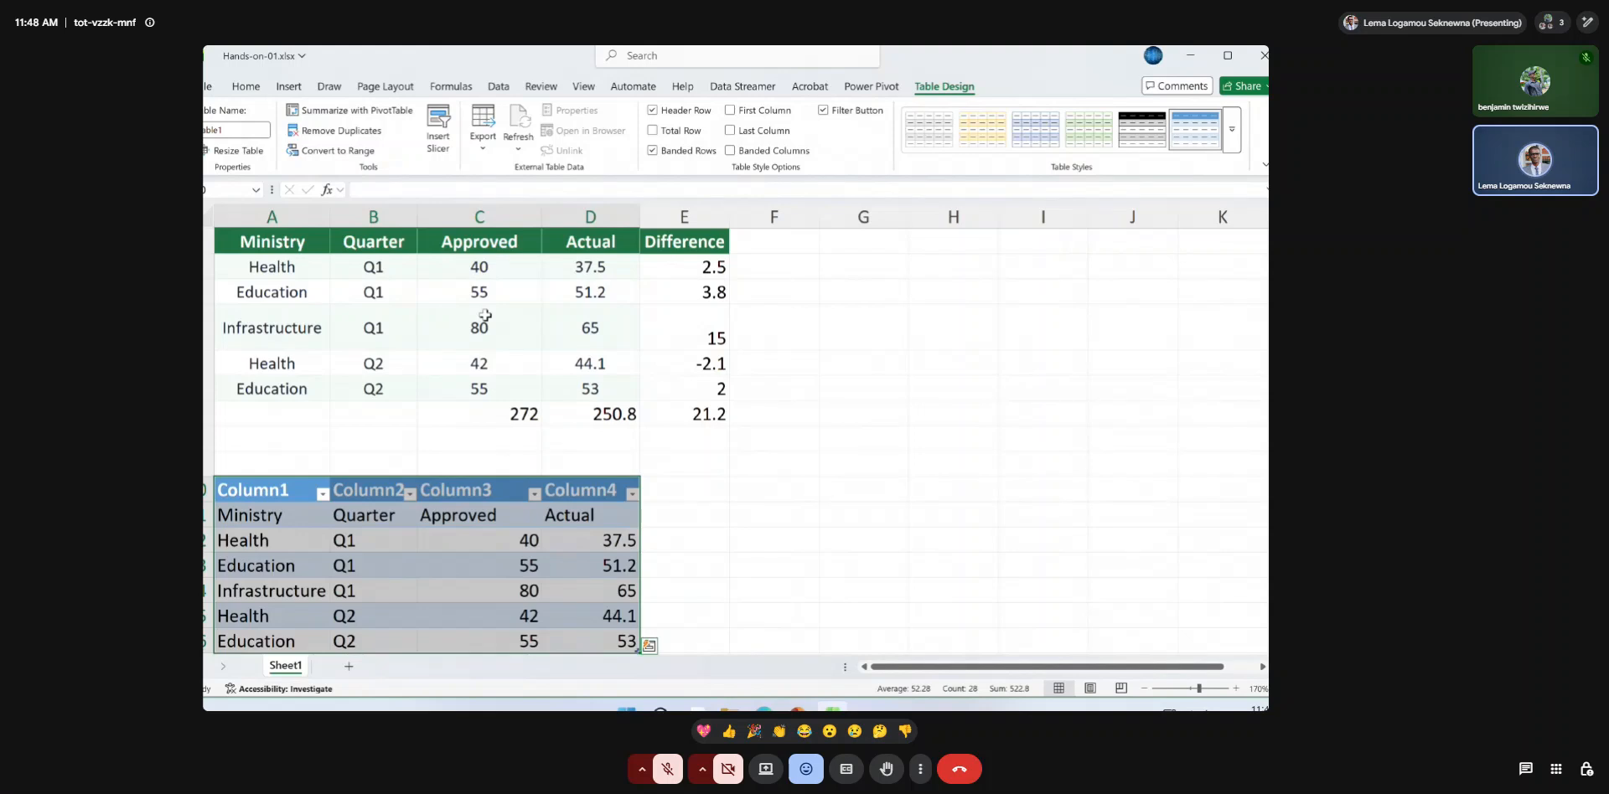
key(ctrl+z)
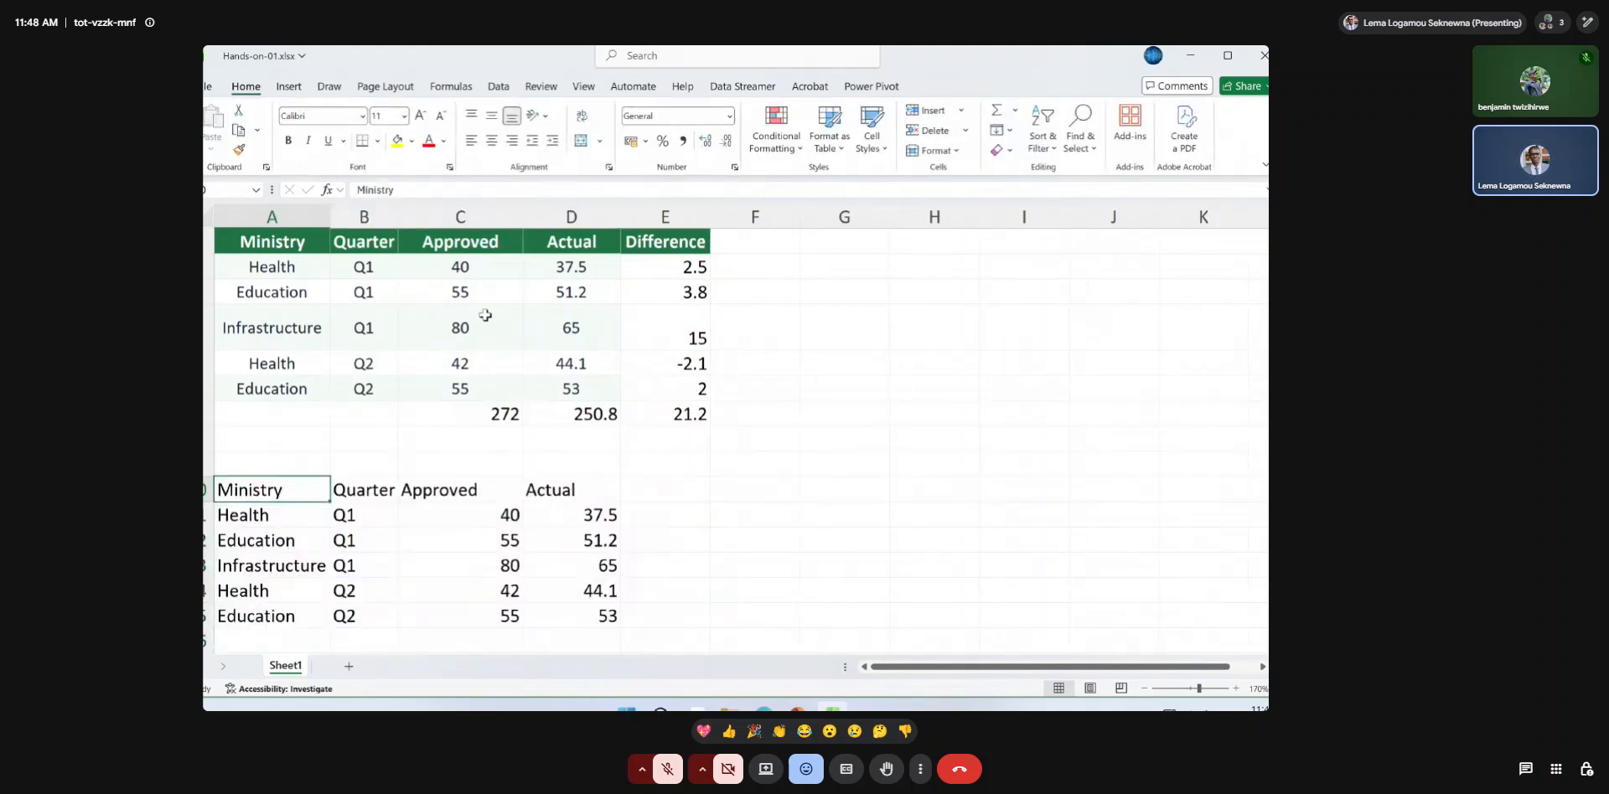
Create a table with headers from A10:D15, try referencing its Actual header in a formula in H5, and undo the table.
key(ctrl+t)
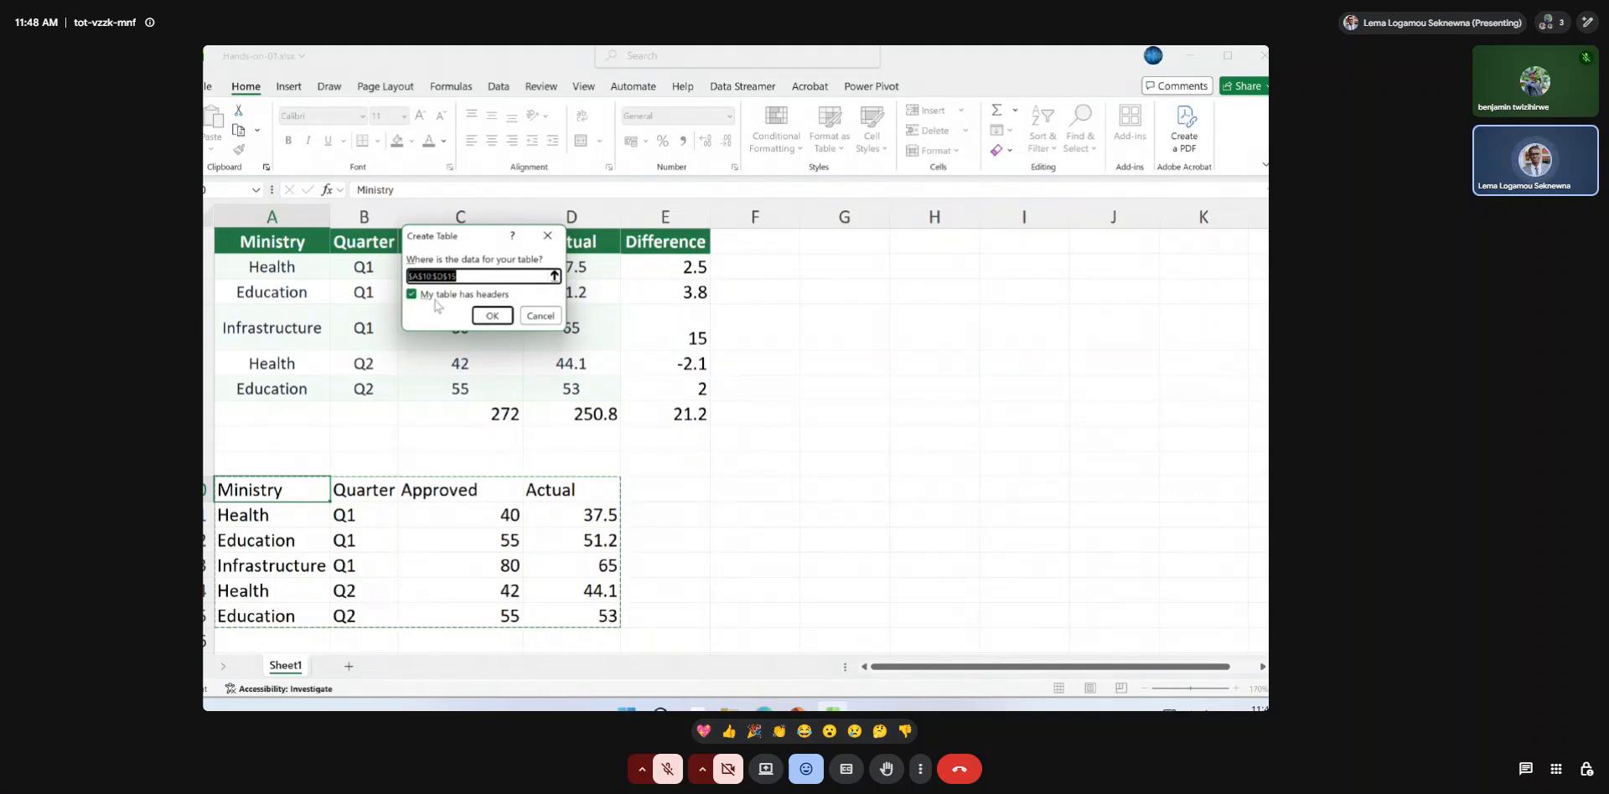
click(494, 315)
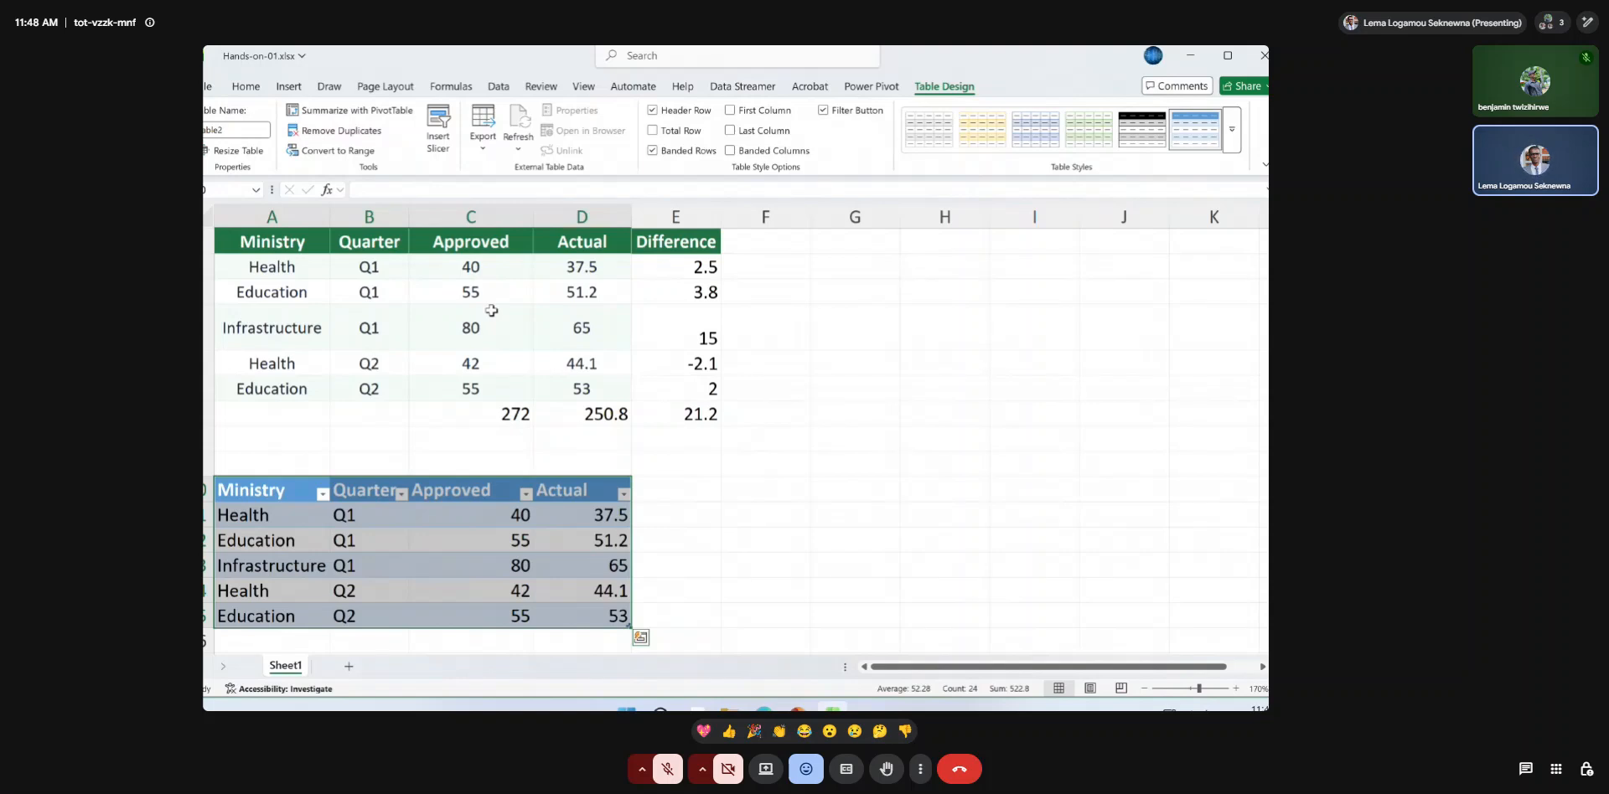
click(956, 364)
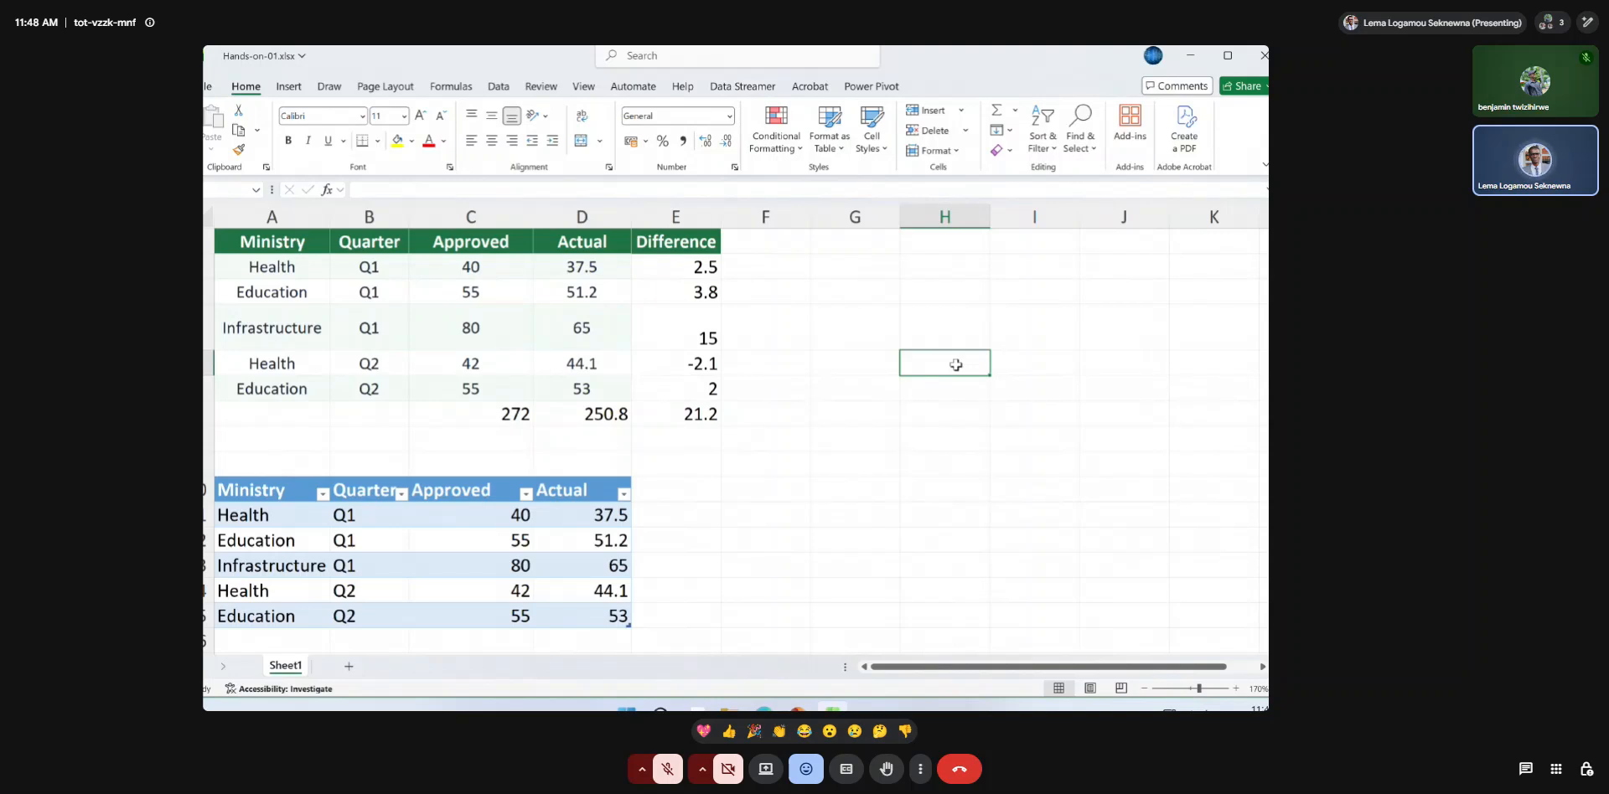
text(=)
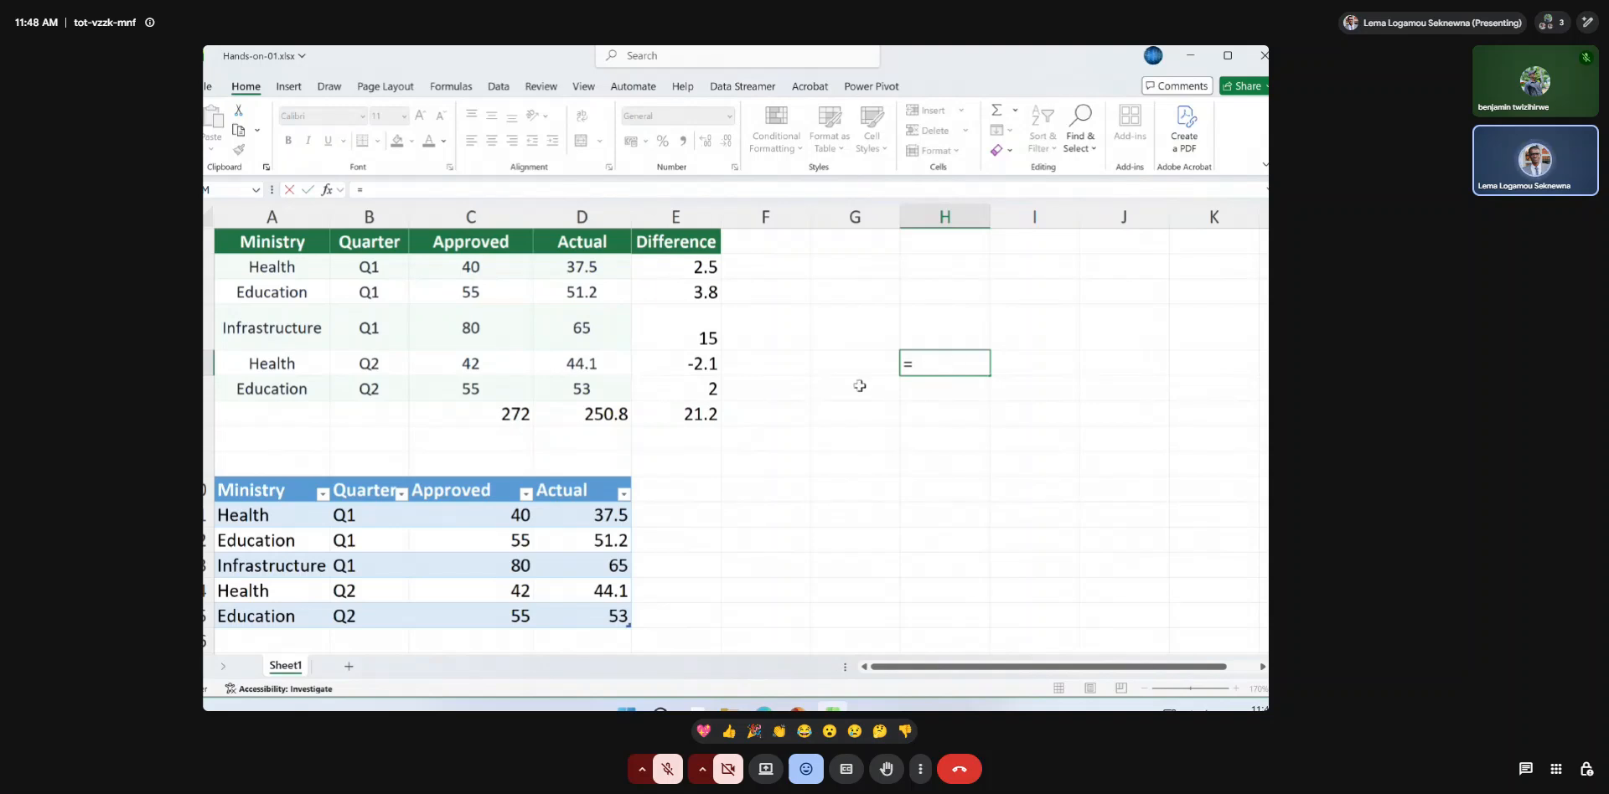
click(568, 492)
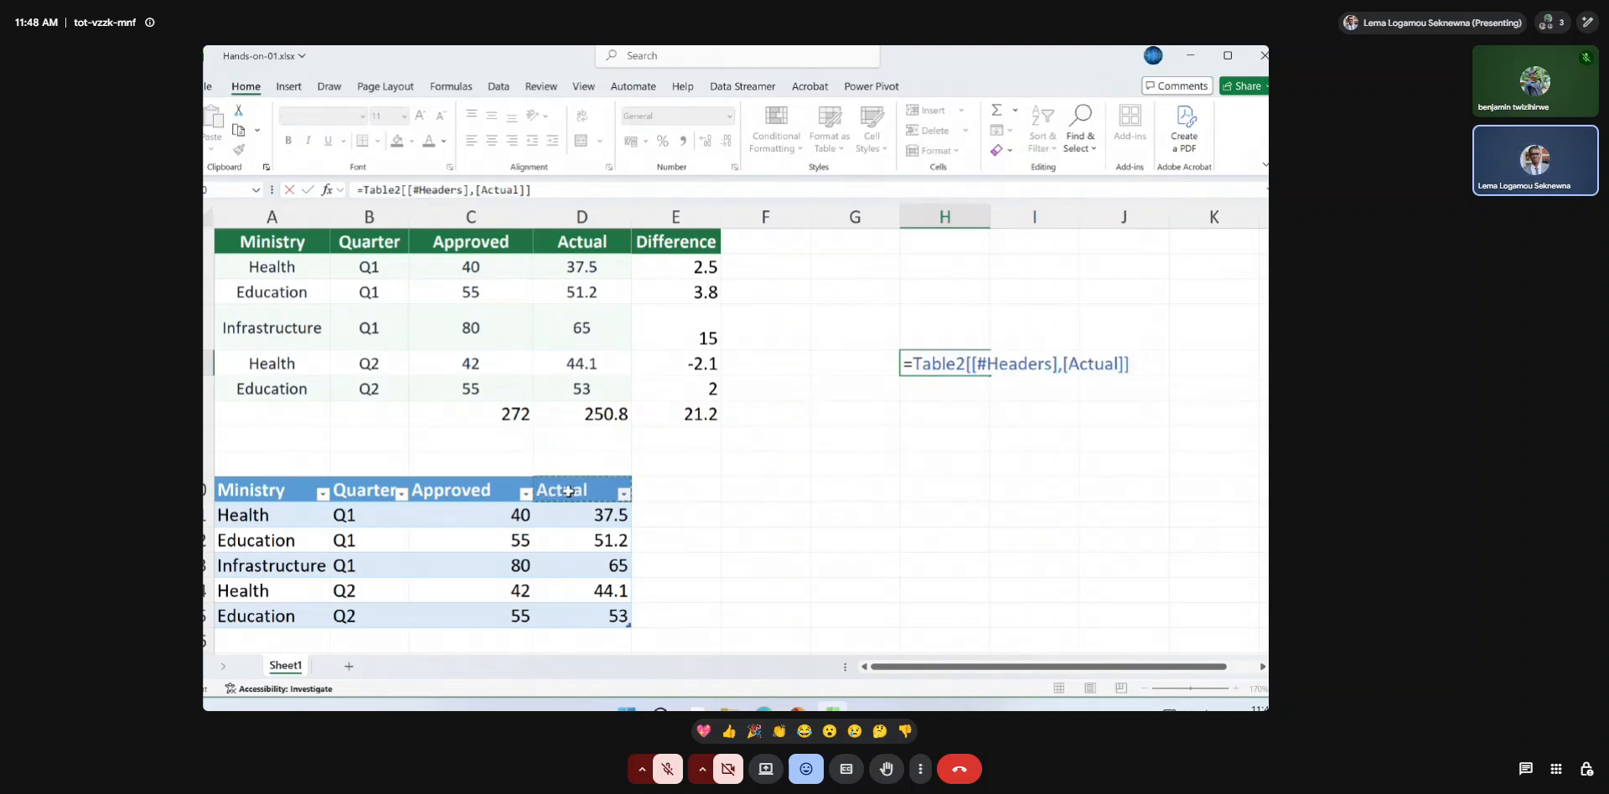
key(Escape)
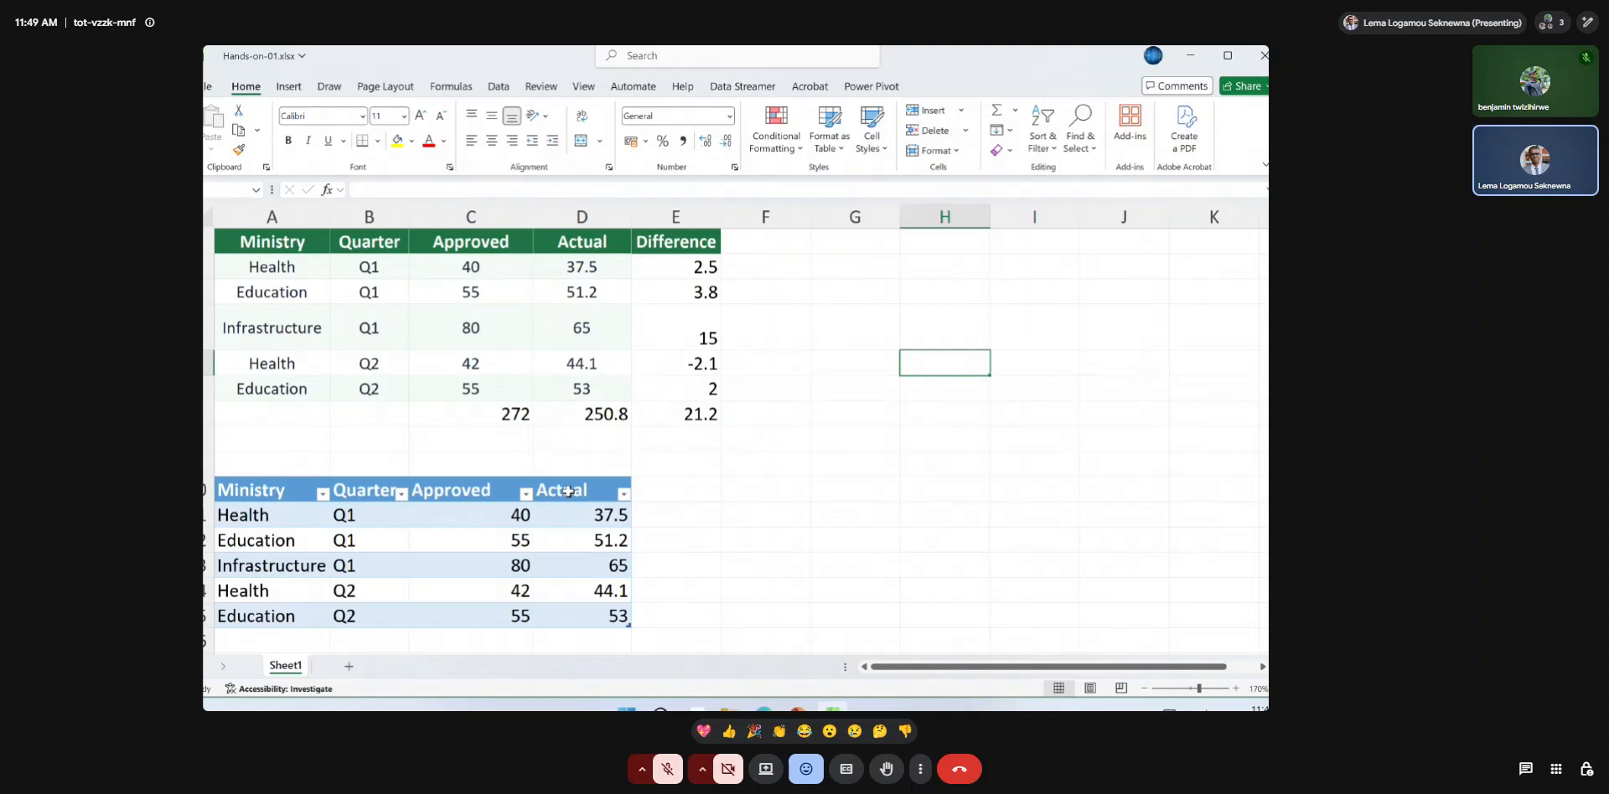
key(ctrl+z)
Convert A10:D15 to a table with headers and name it tblBudget.
key(ctrl+c)
key(ctrl+t)
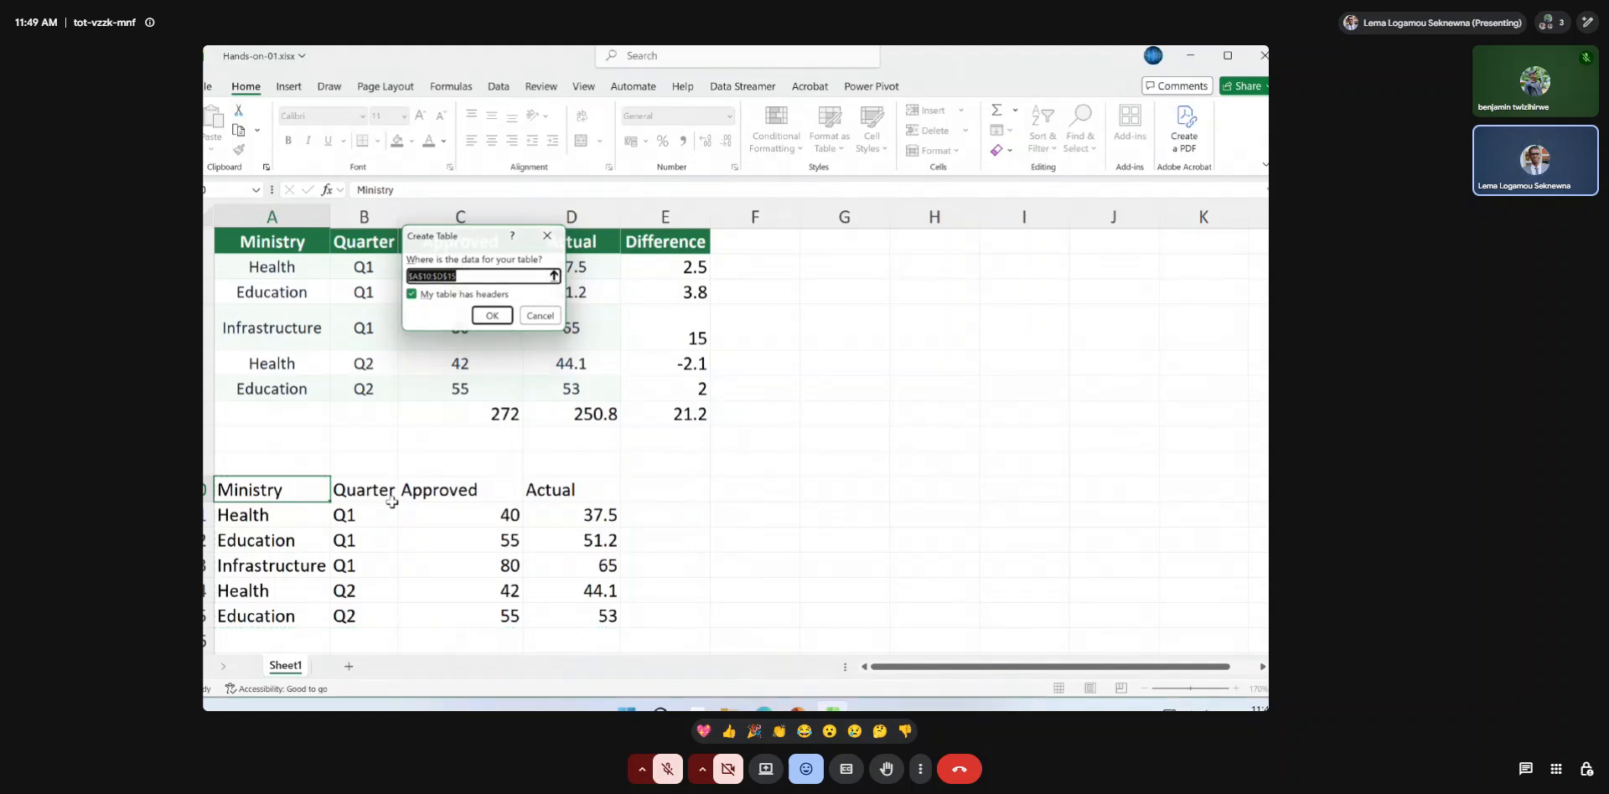
key(Return)
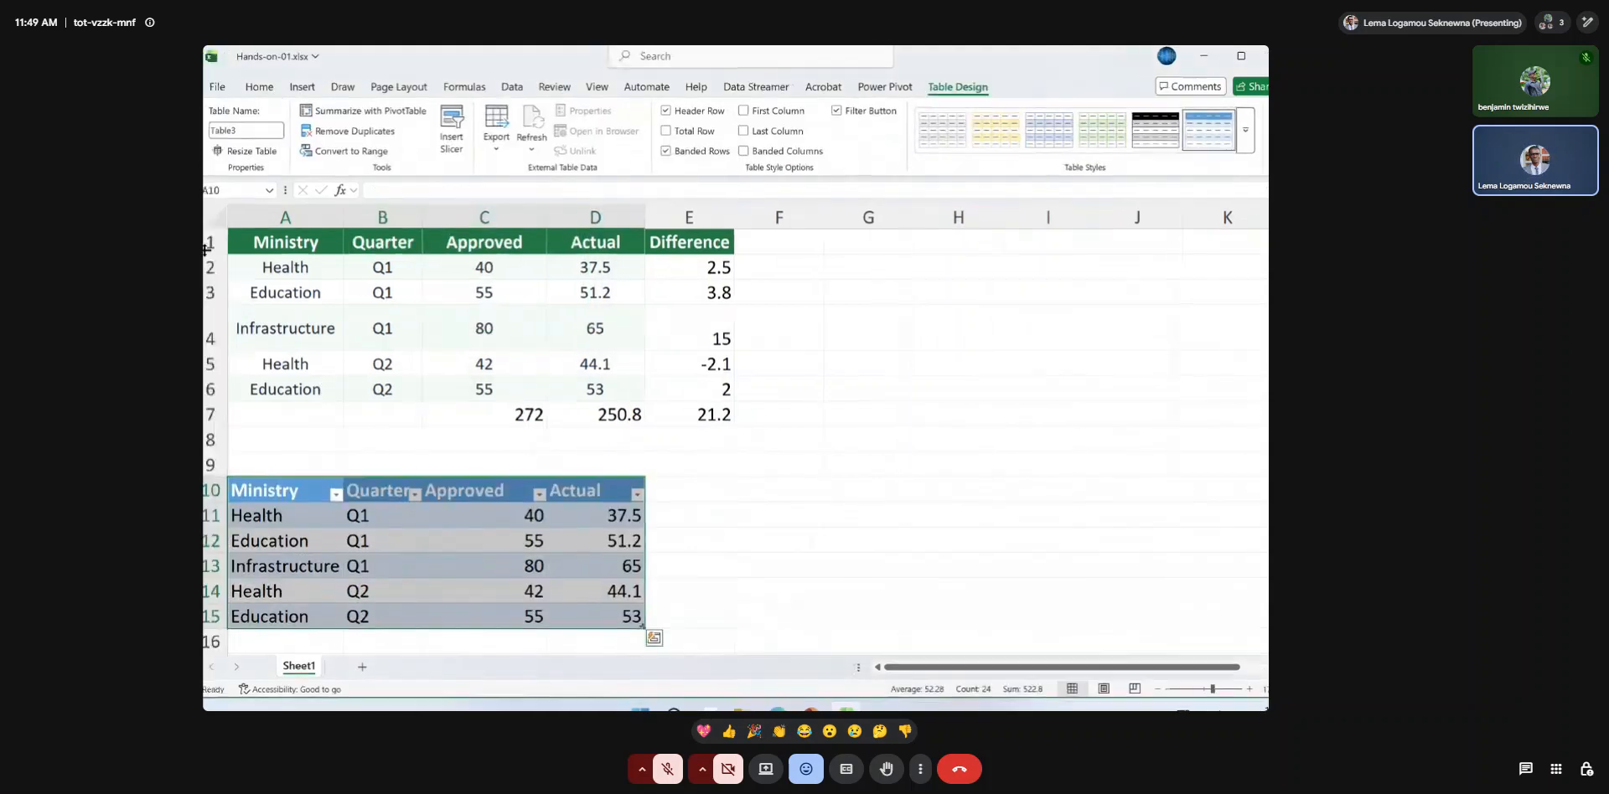
click(231, 131)
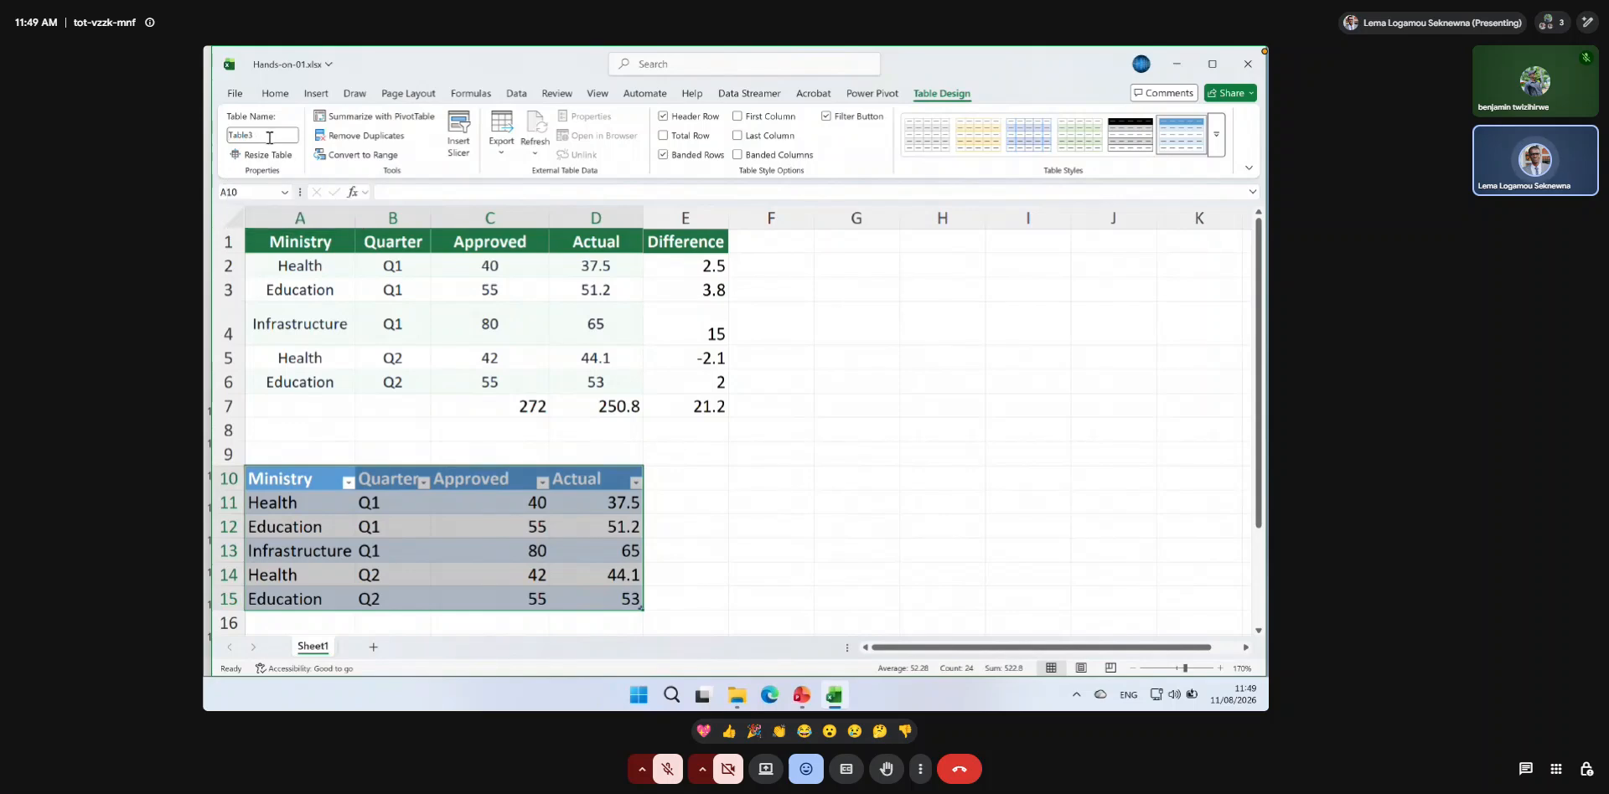
drag(225, 134, 275, 135)
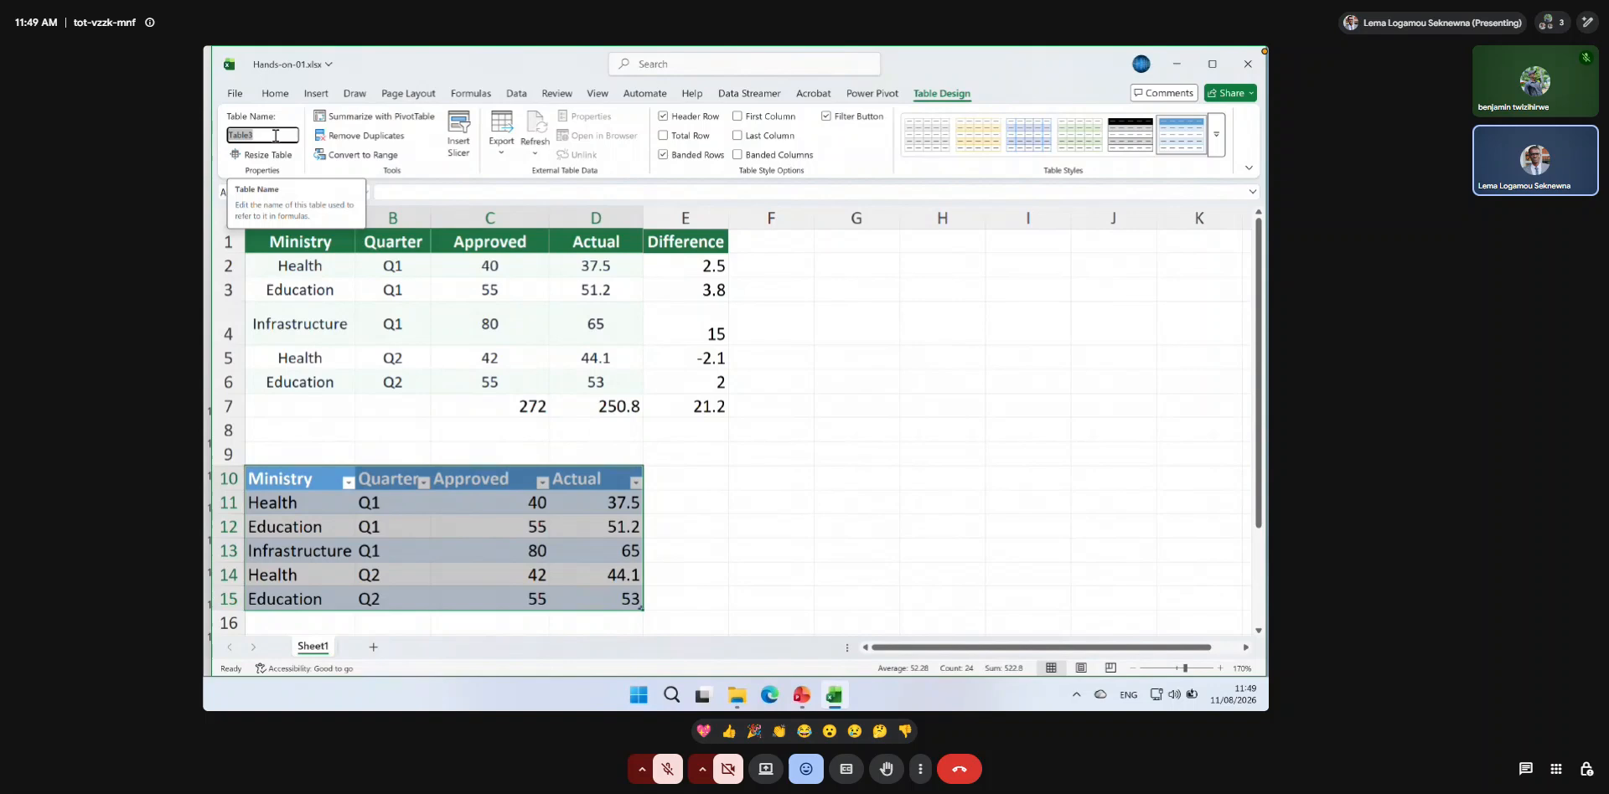
text(tblBudget)
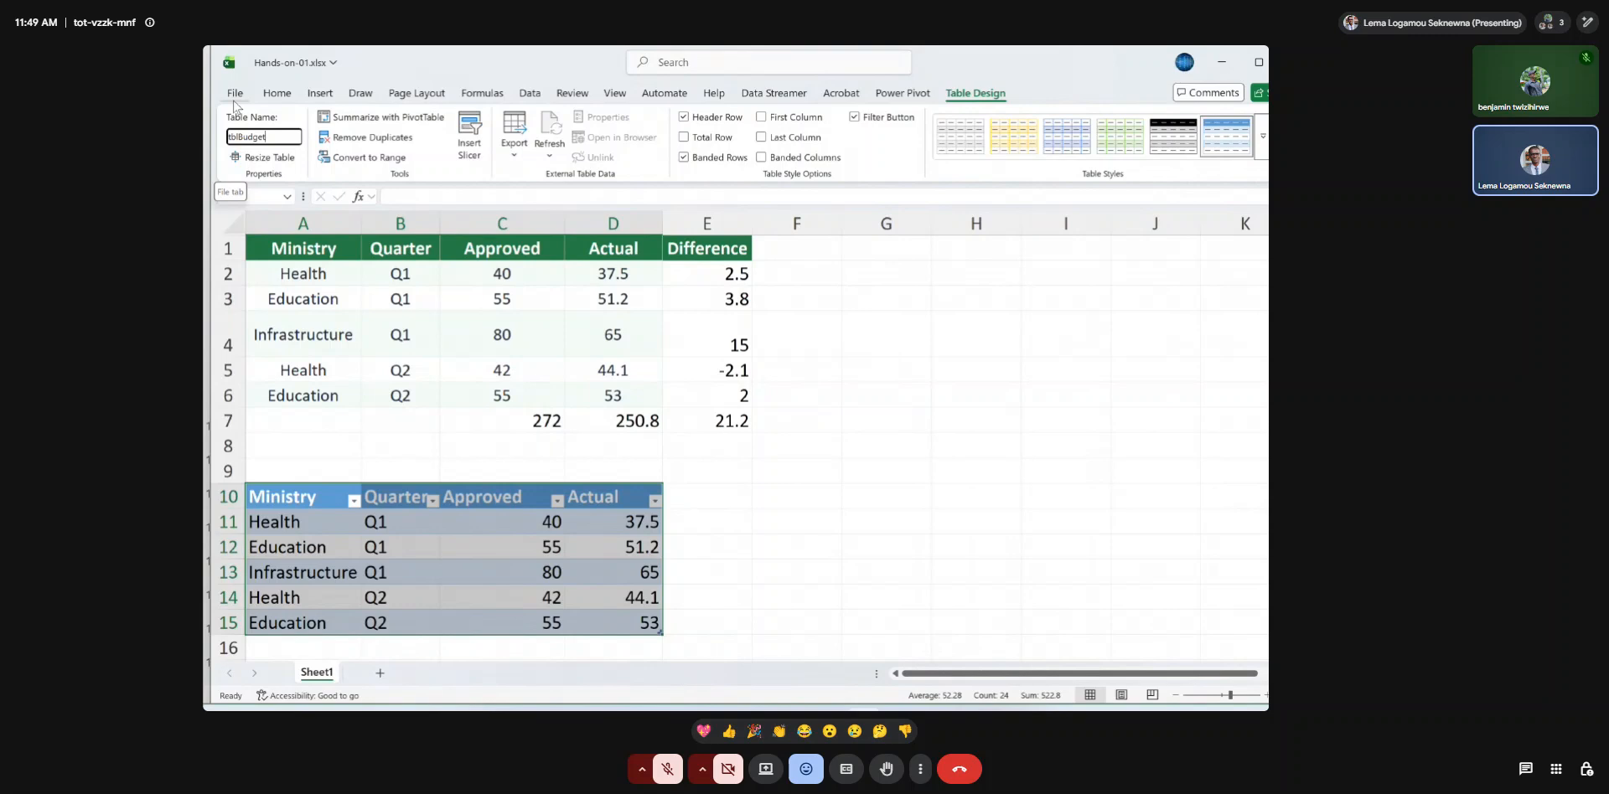
key(Return)
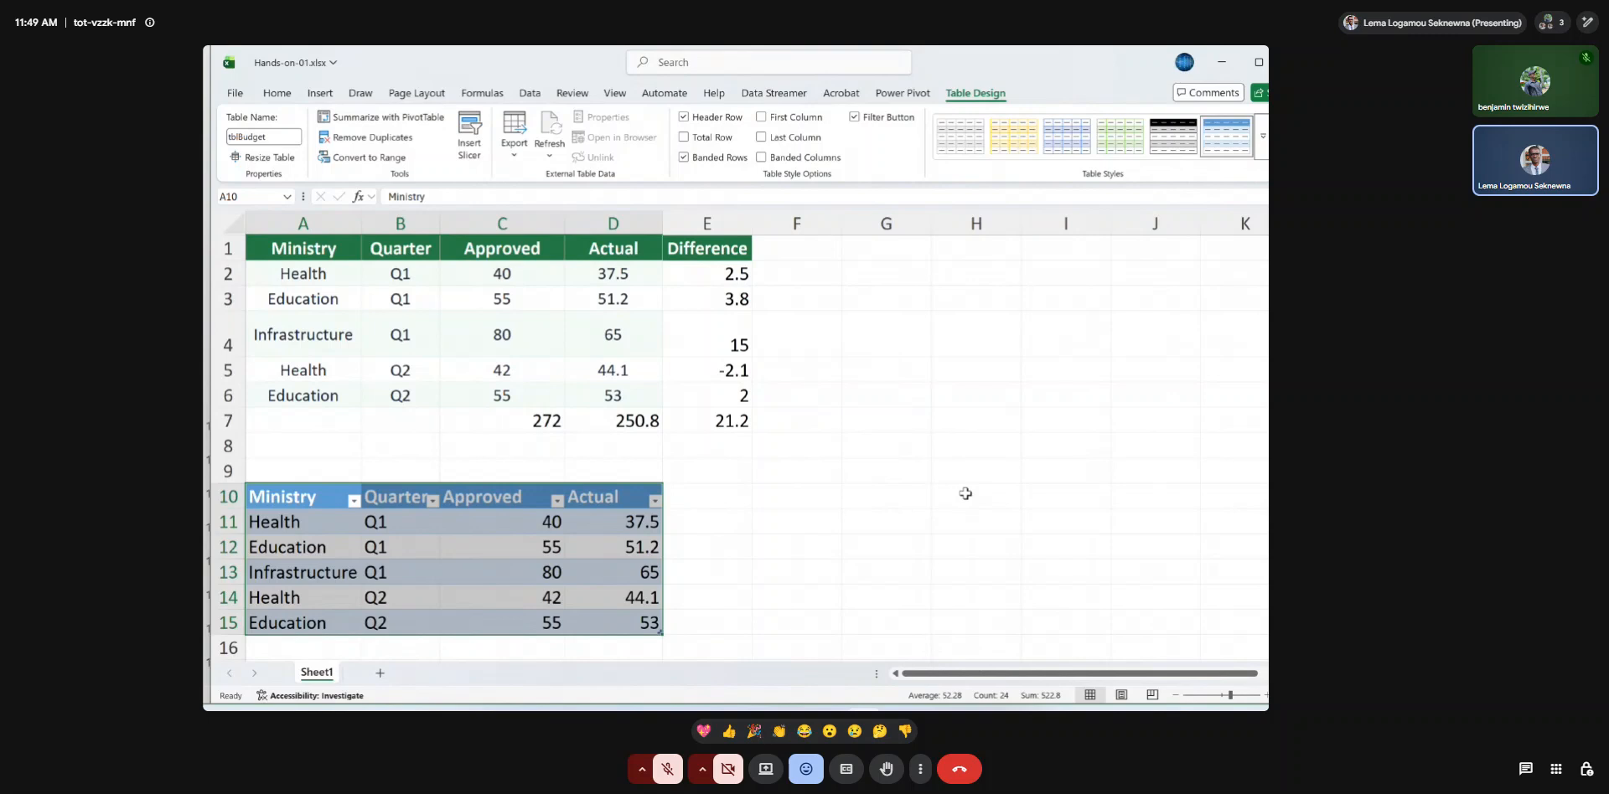
Enter the formula =tblBudget[Approved] in H5 to return the table's Approved column, and dismiss the spill tip.
click(947, 376)
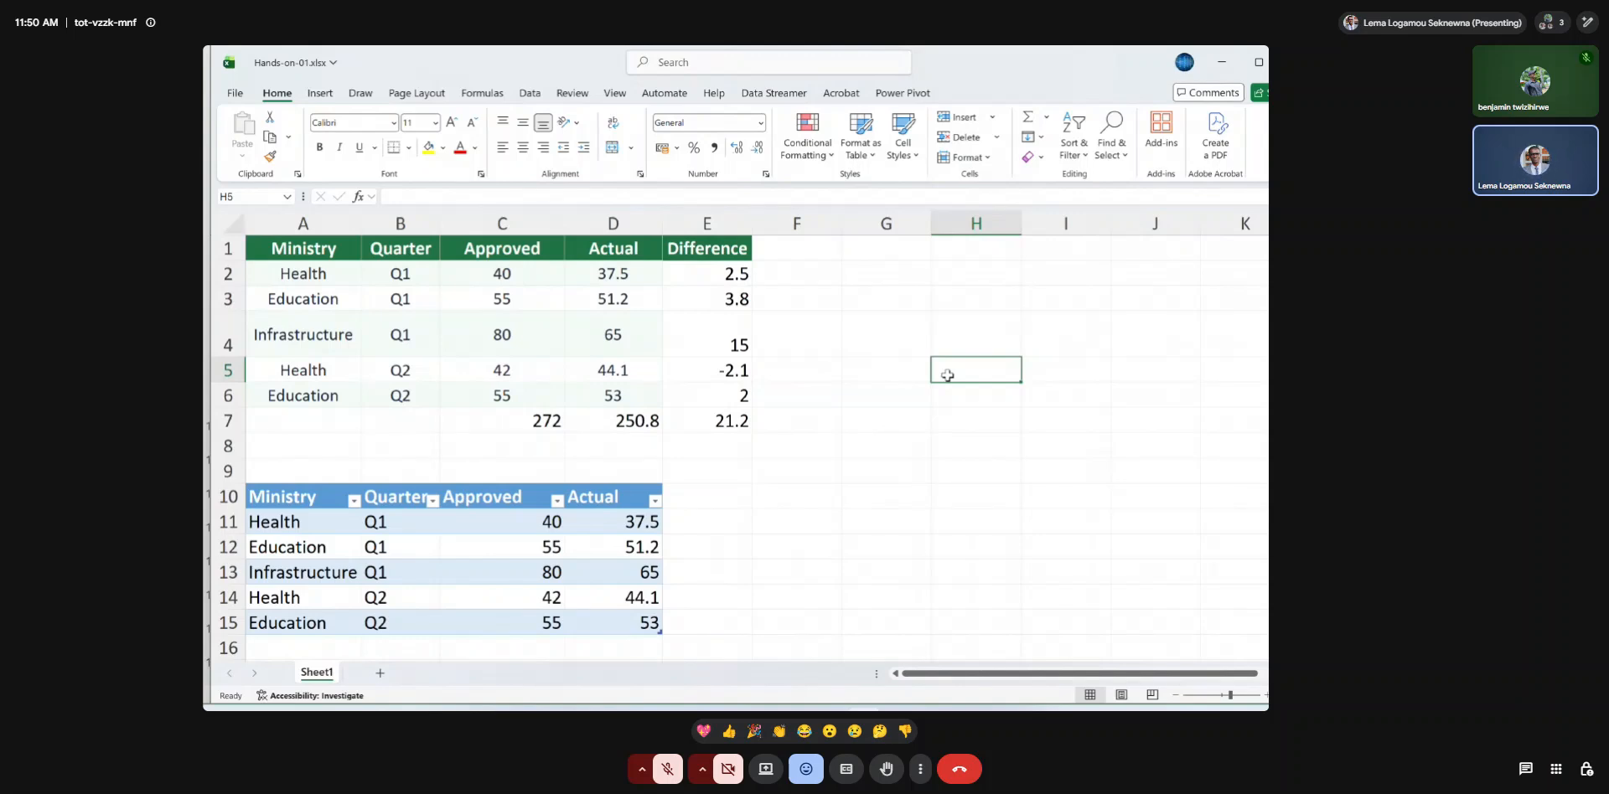
text(=tbl)
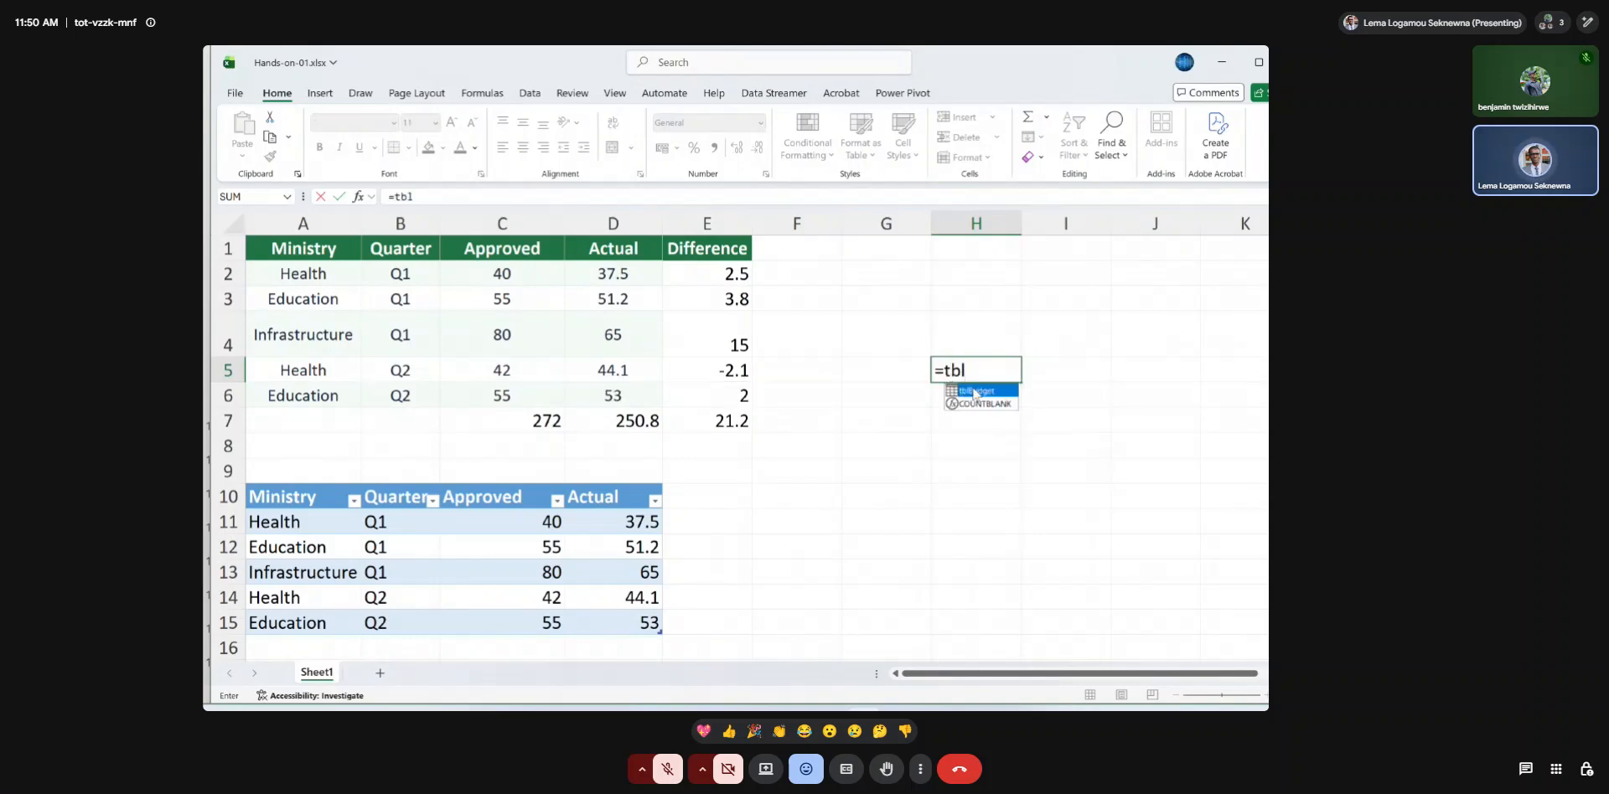
double_click(976, 391)
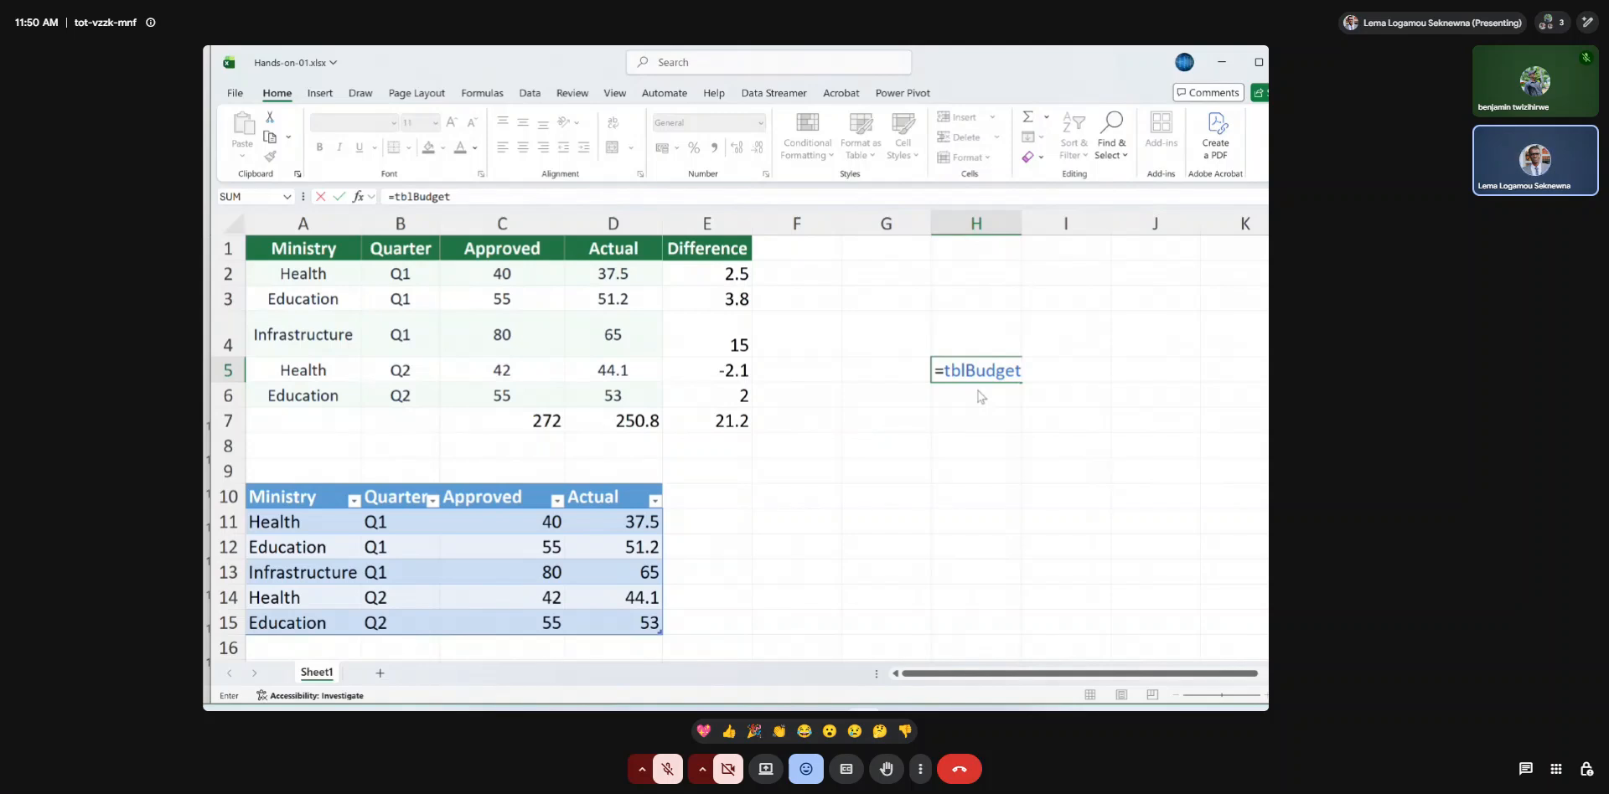
text([)
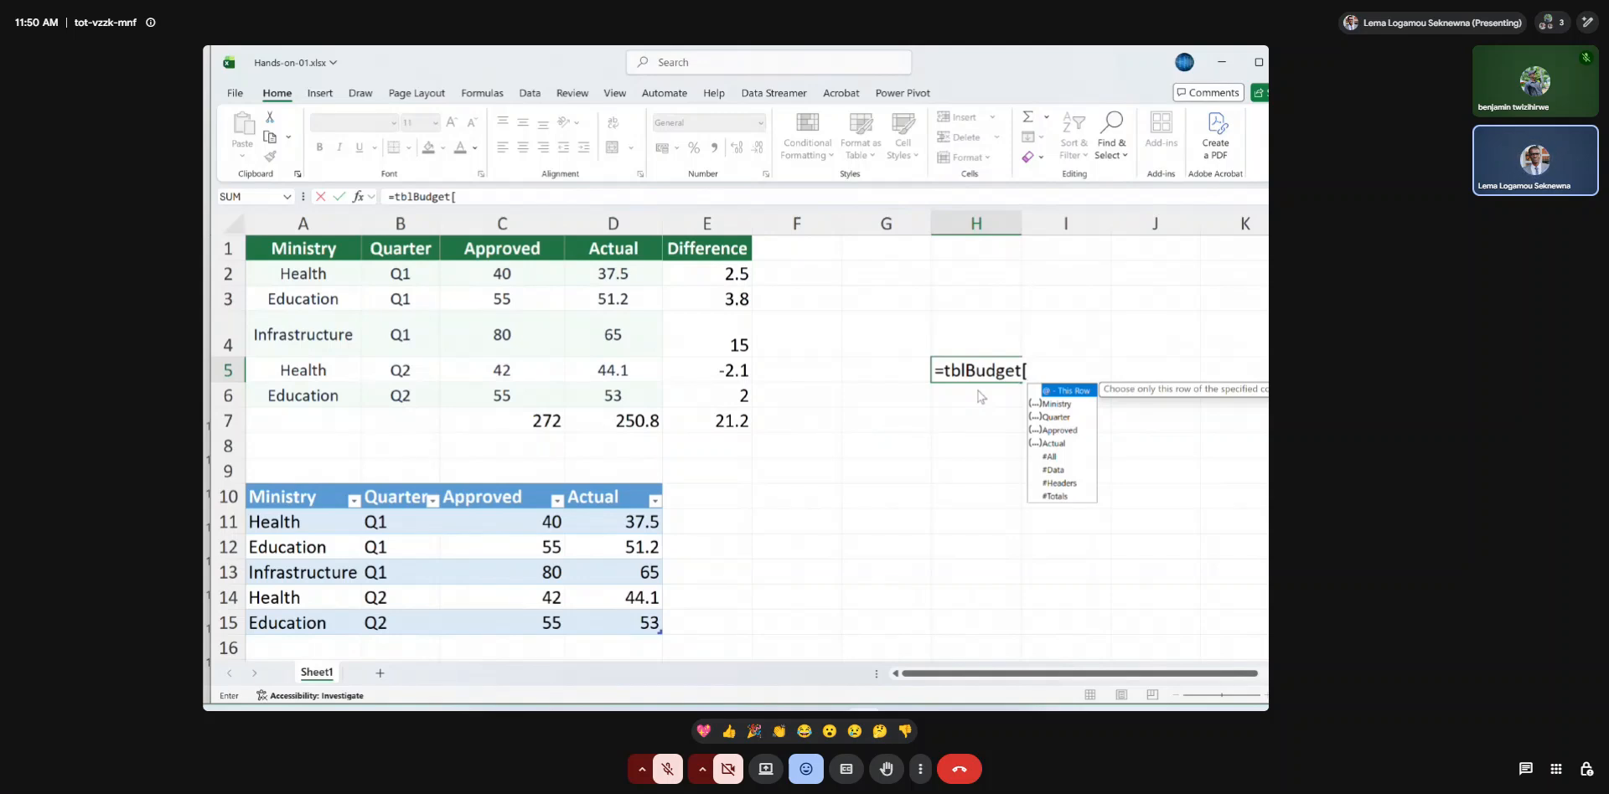
click(1051, 433)
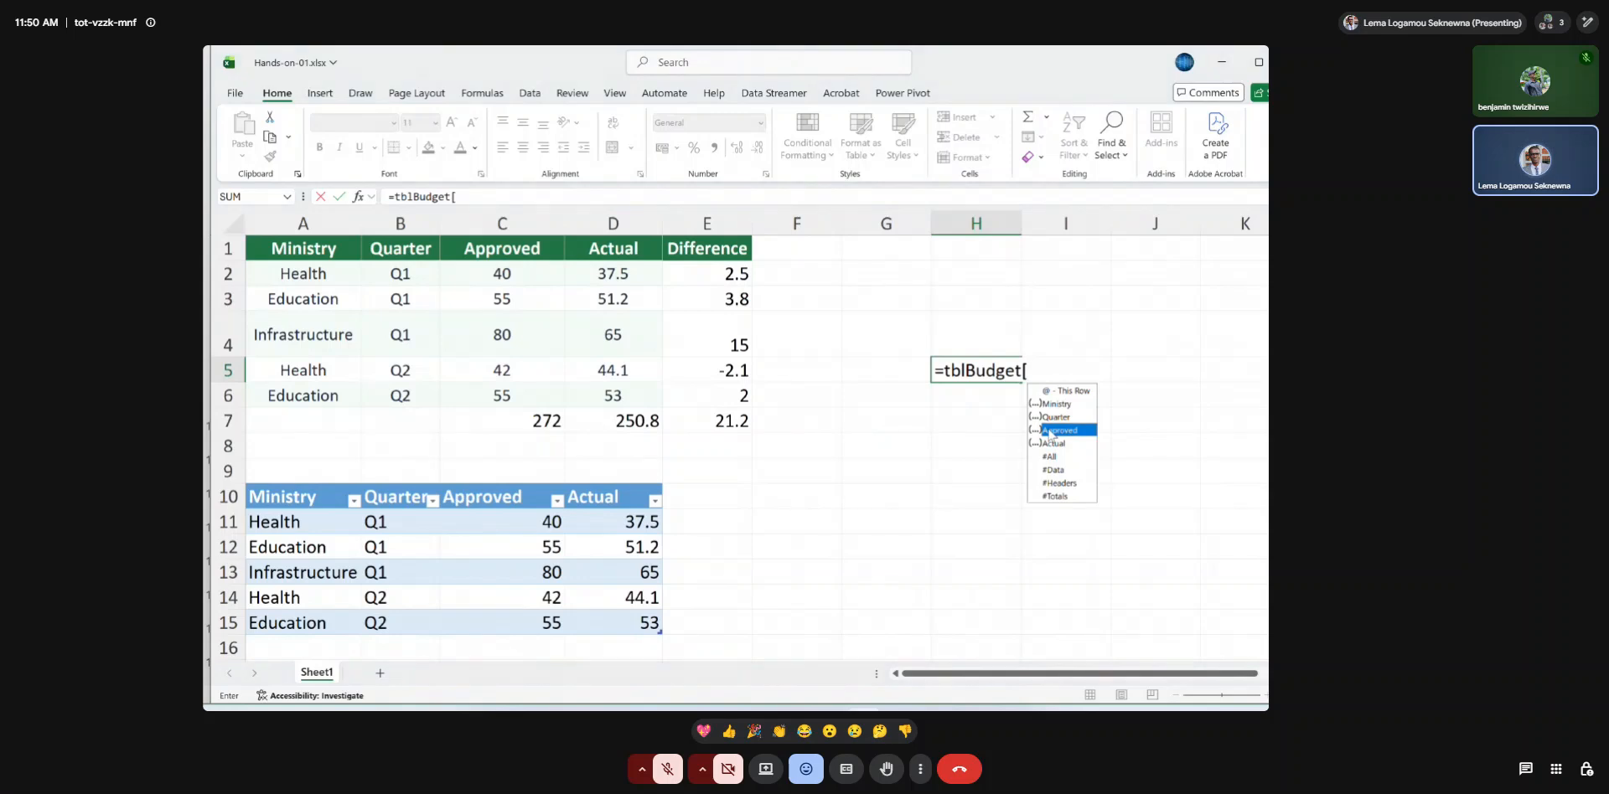
double_click(1051, 430)
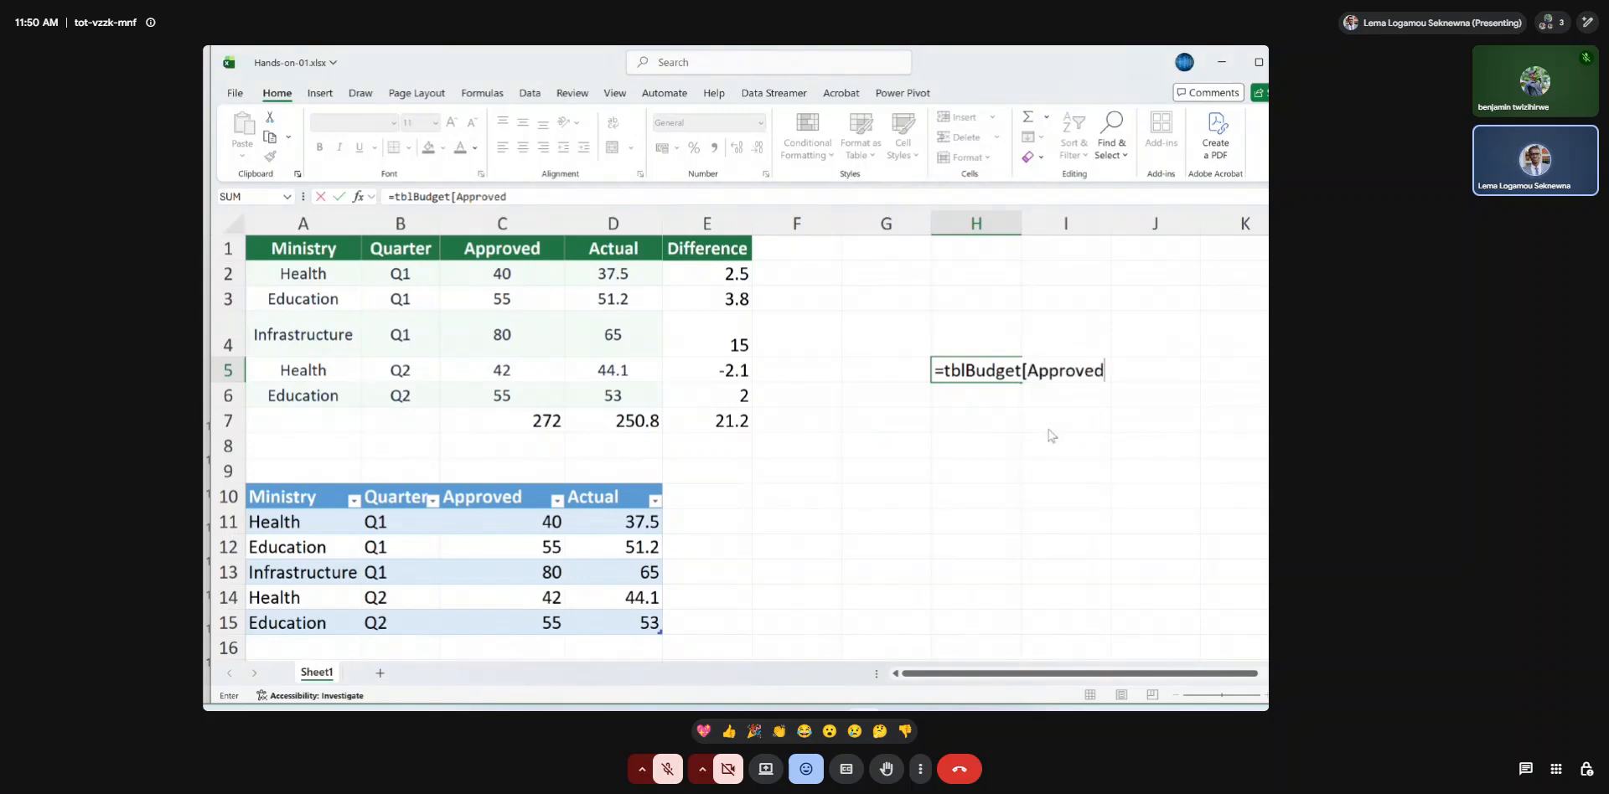
text(])
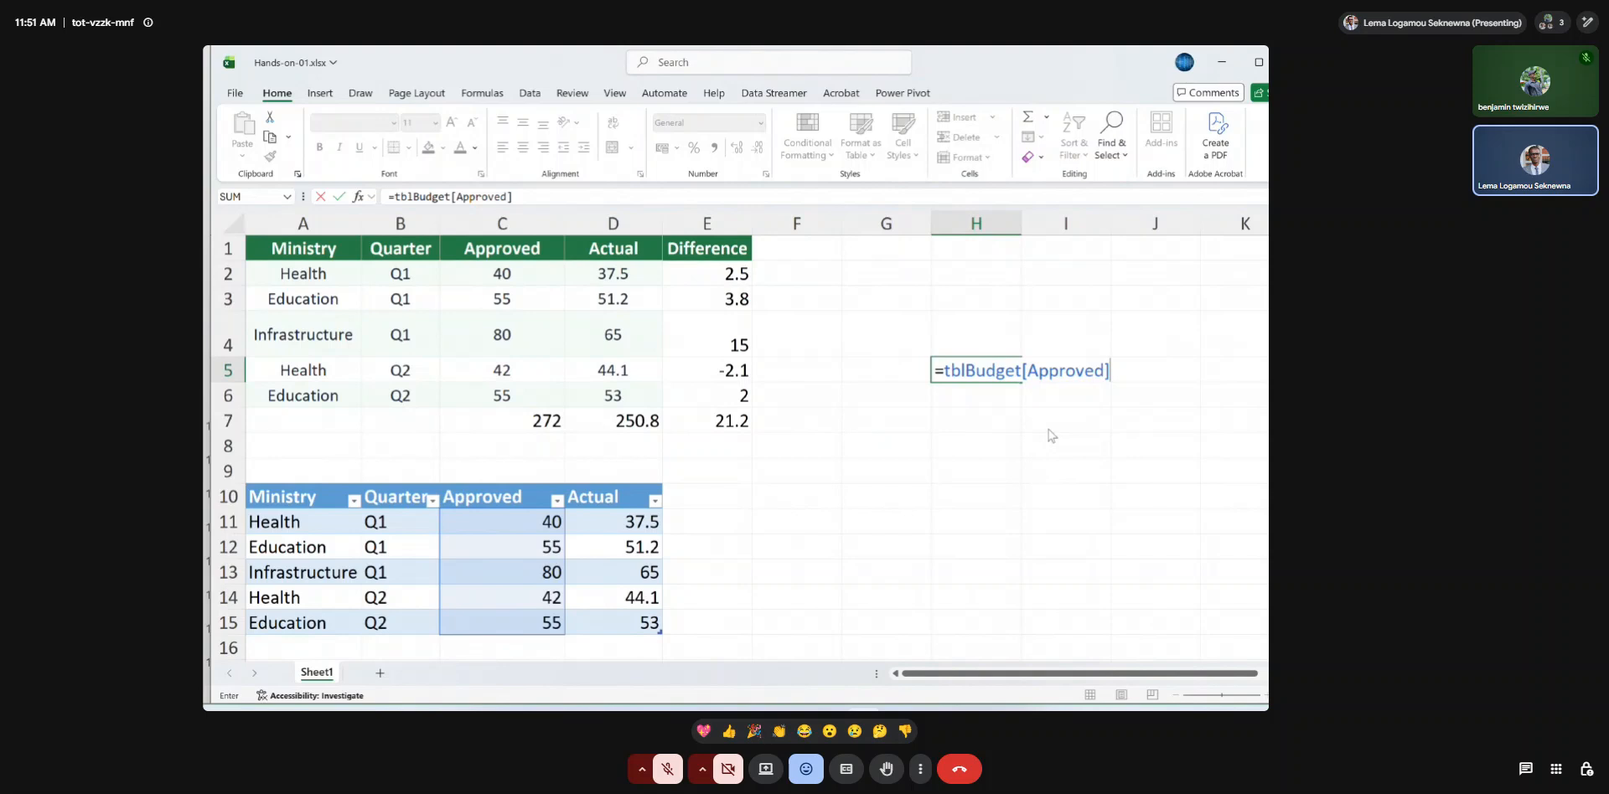
key(Return)
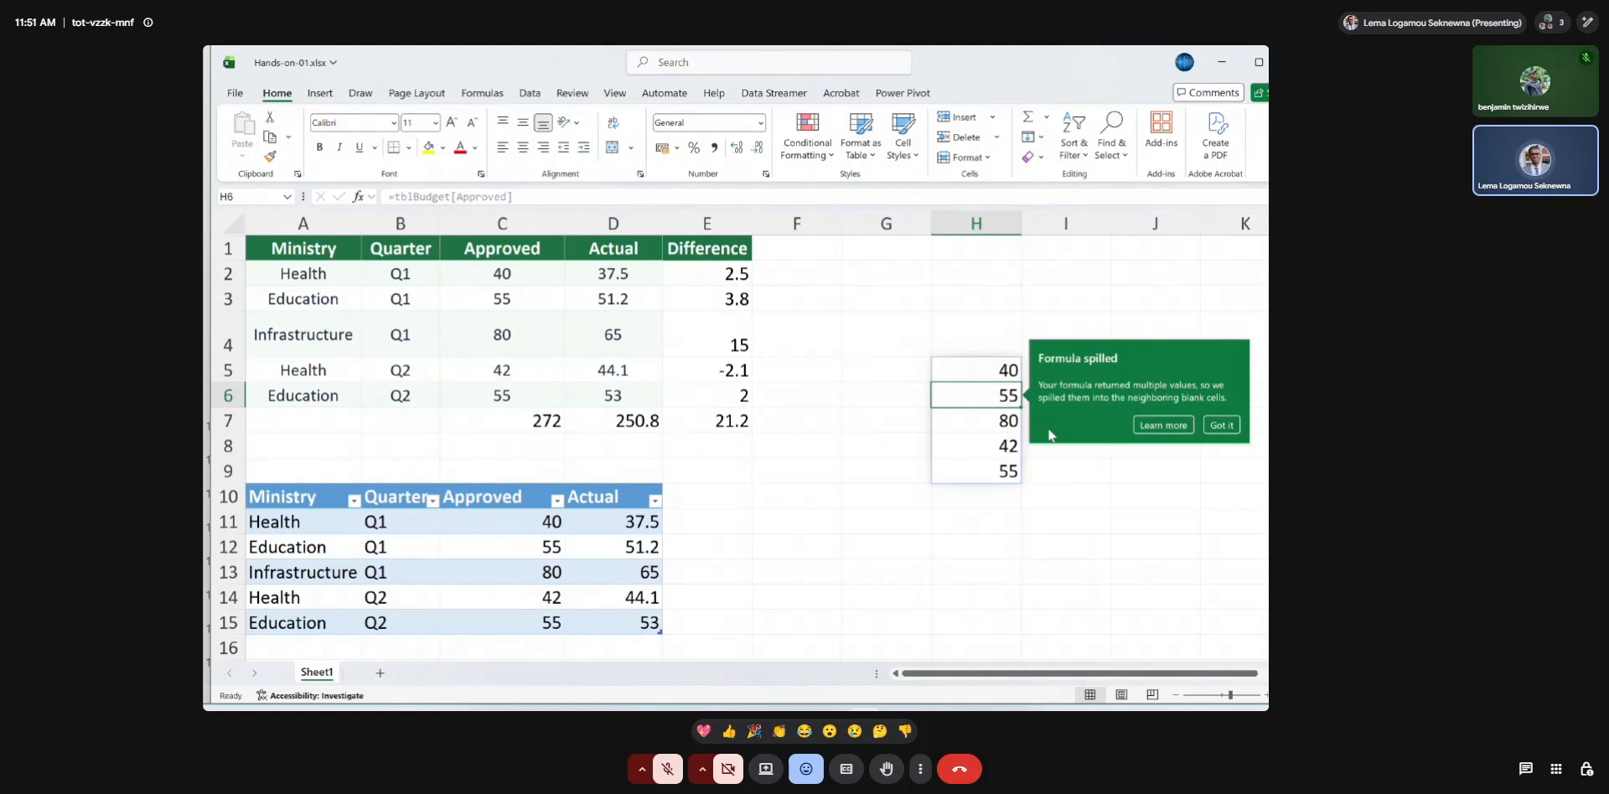
click(1214, 425)
Clear the tblBudget[Approved] formula from H5.
click(987, 370)
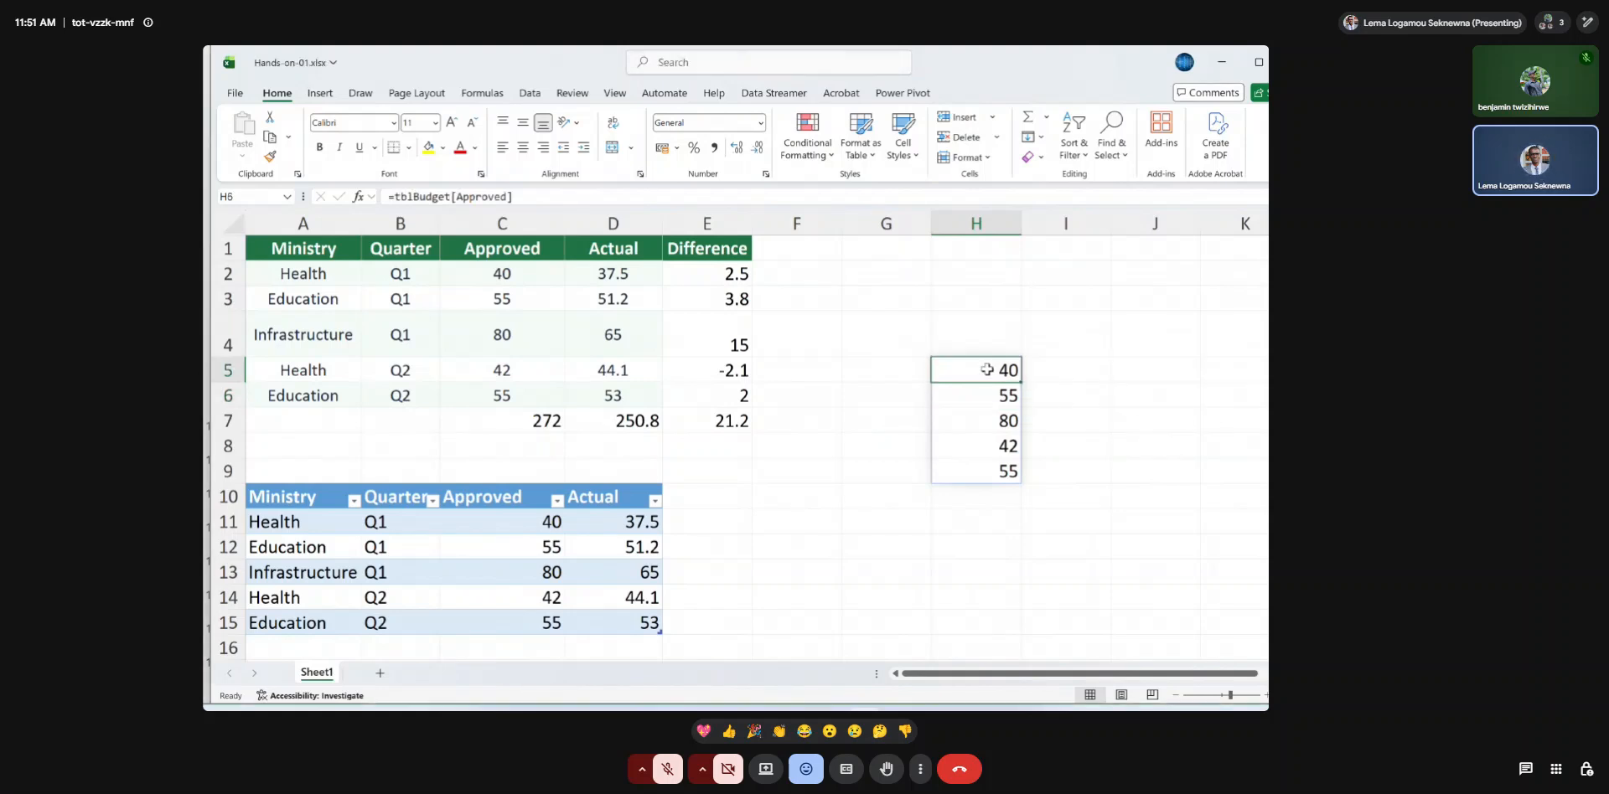
key(BackSpace)
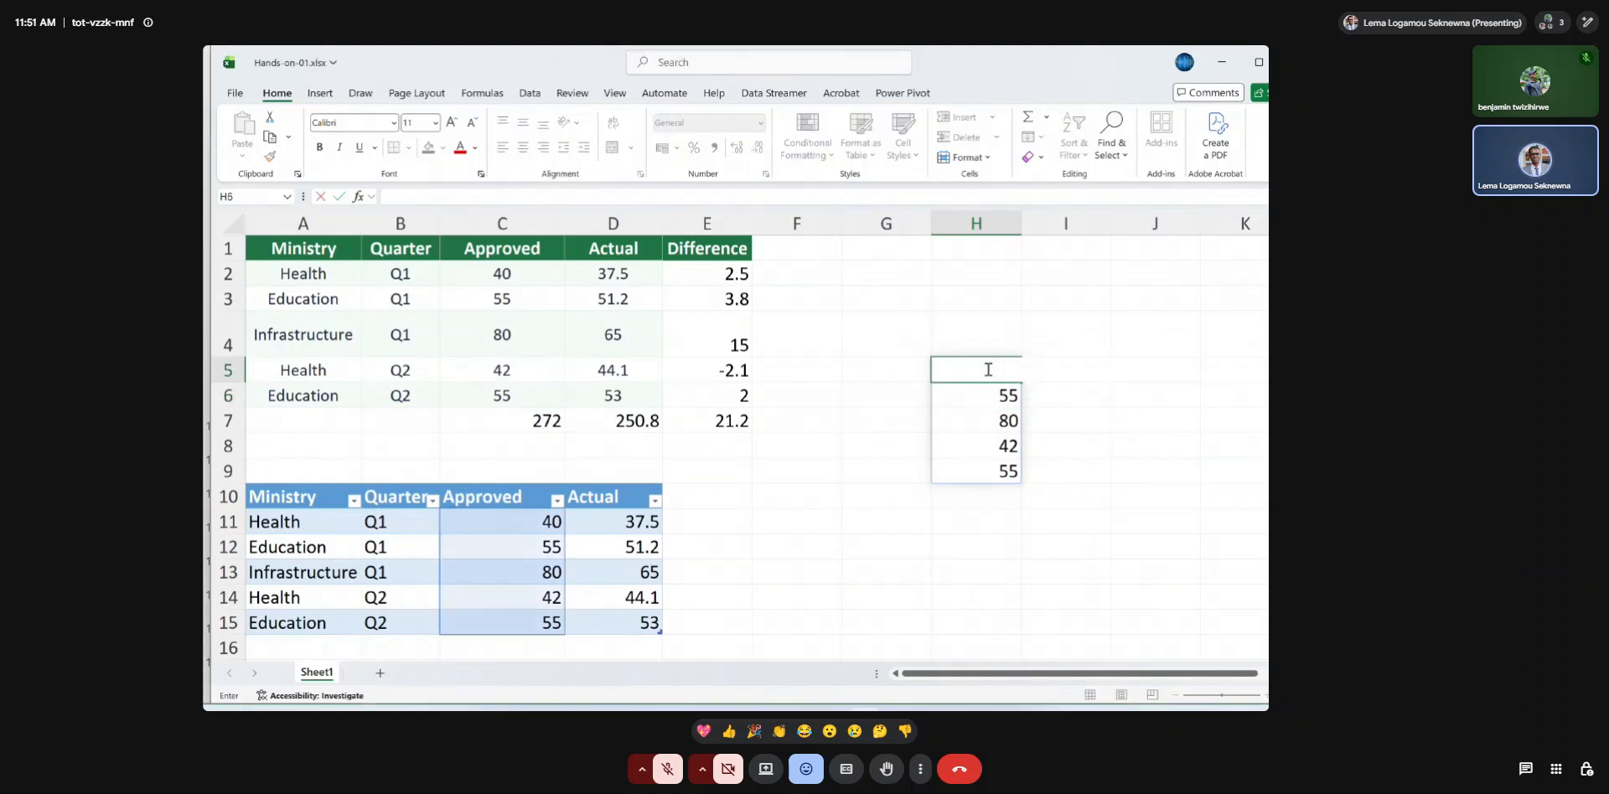
key(Return)
click(903, 469)
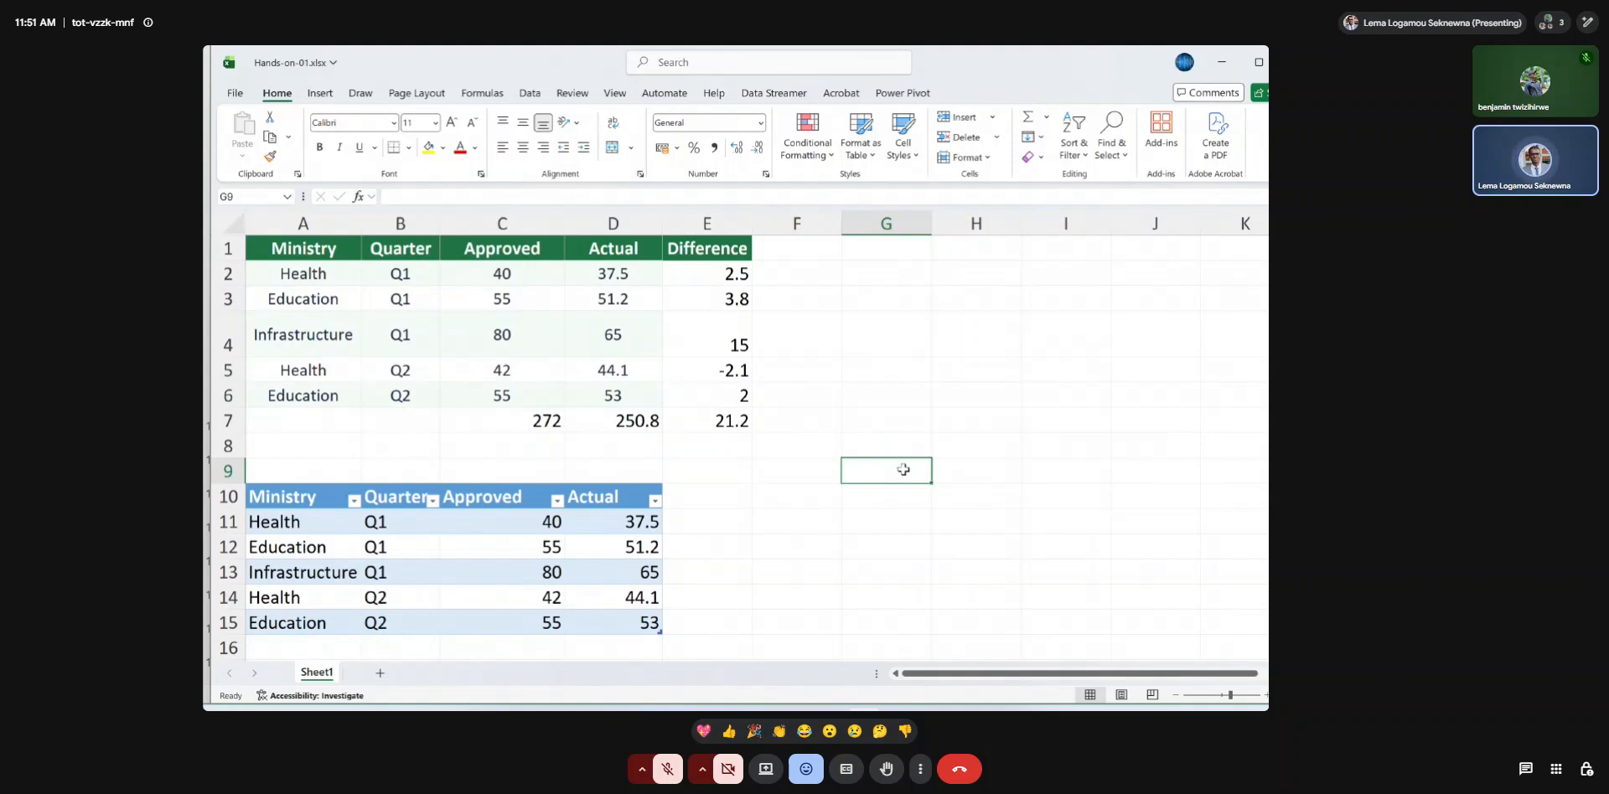
Extend the tblBudget table with a new column by entering the header Difference in E10.
click(727, 498)
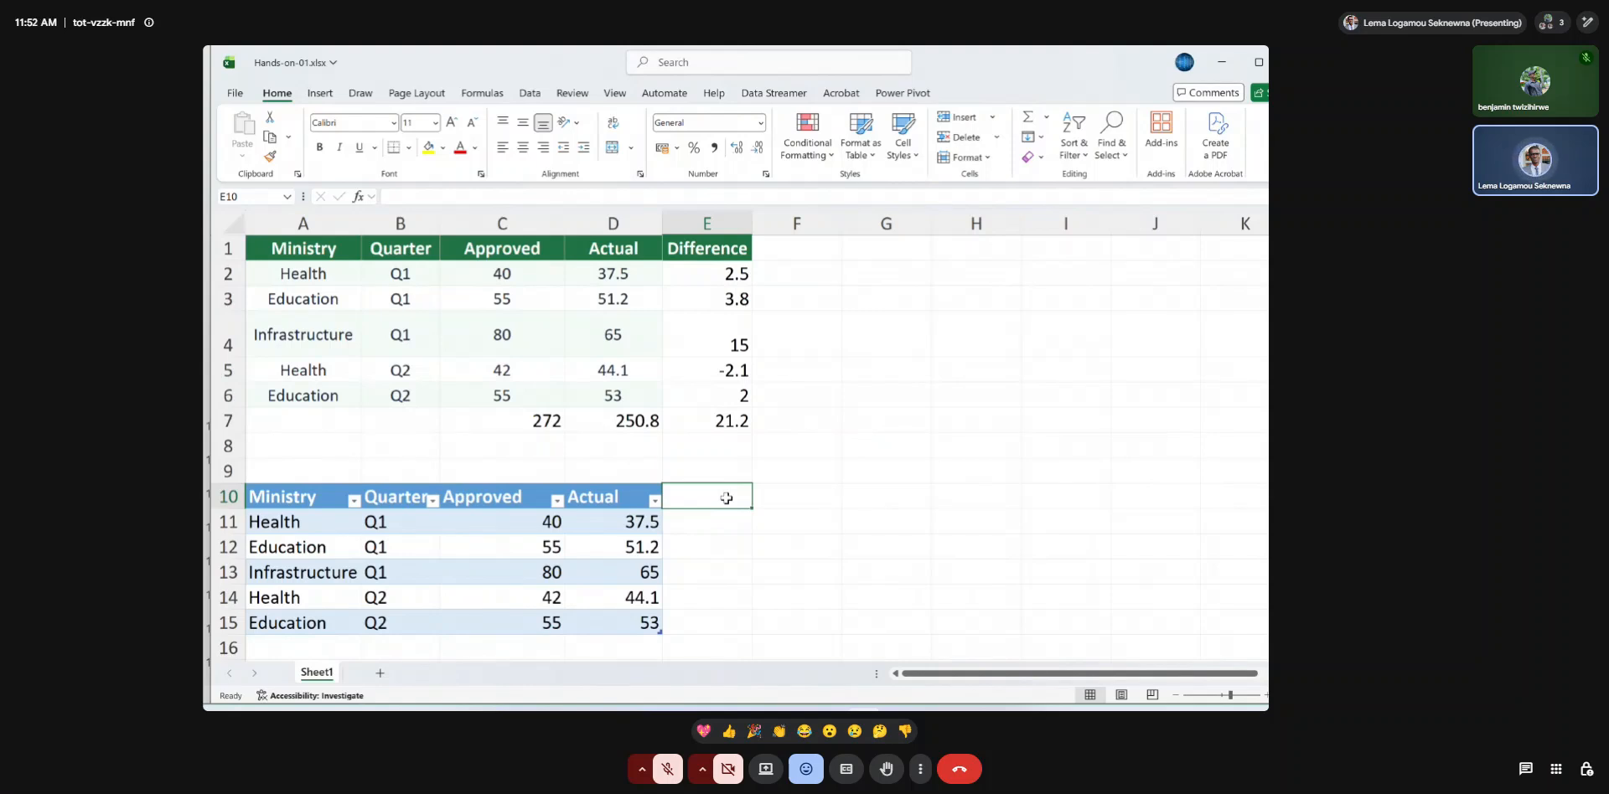
text(Diff)
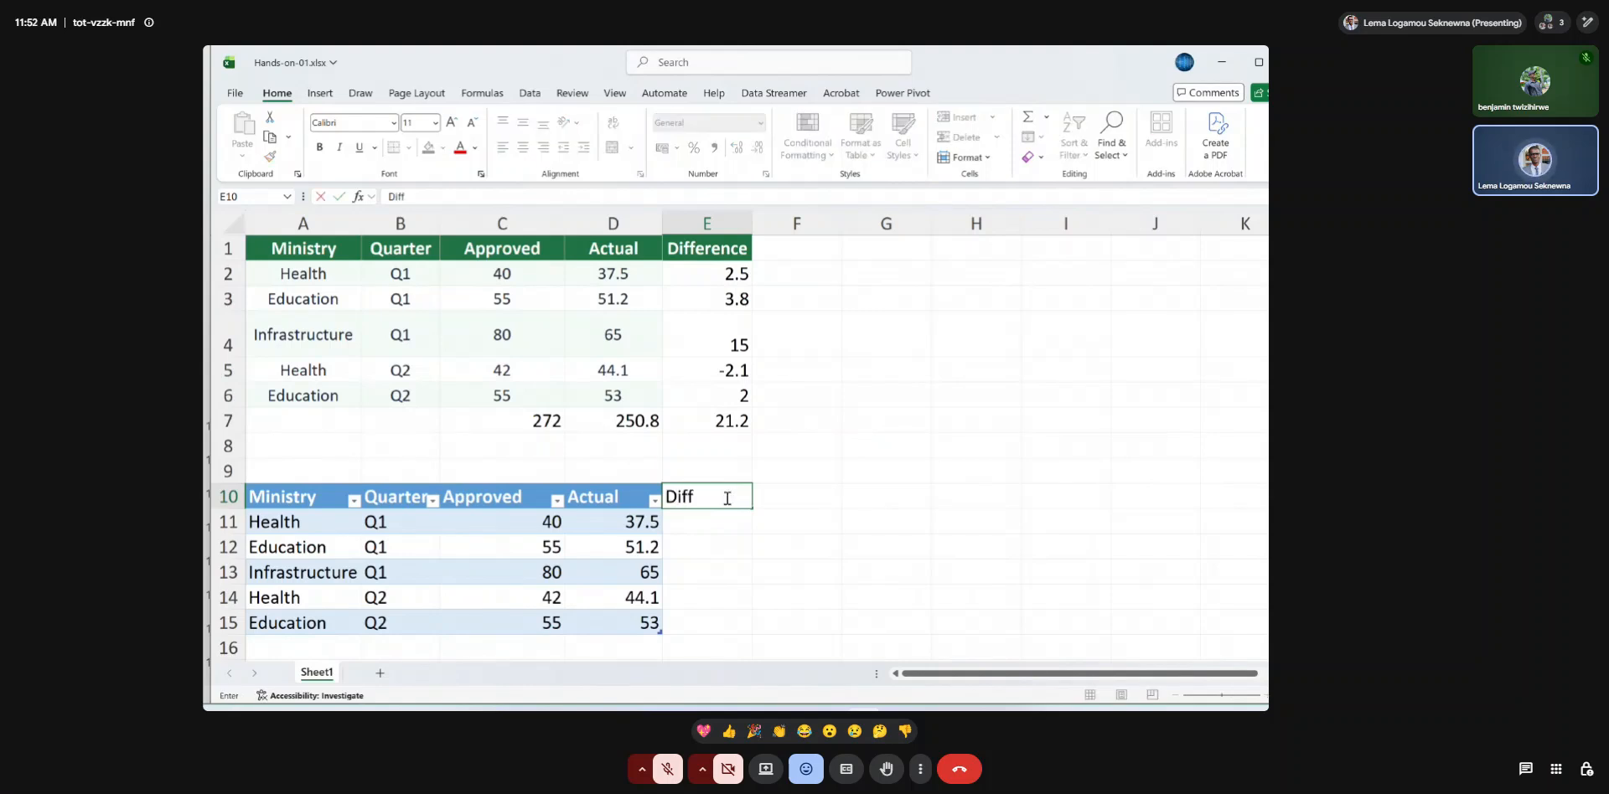
text(erence)
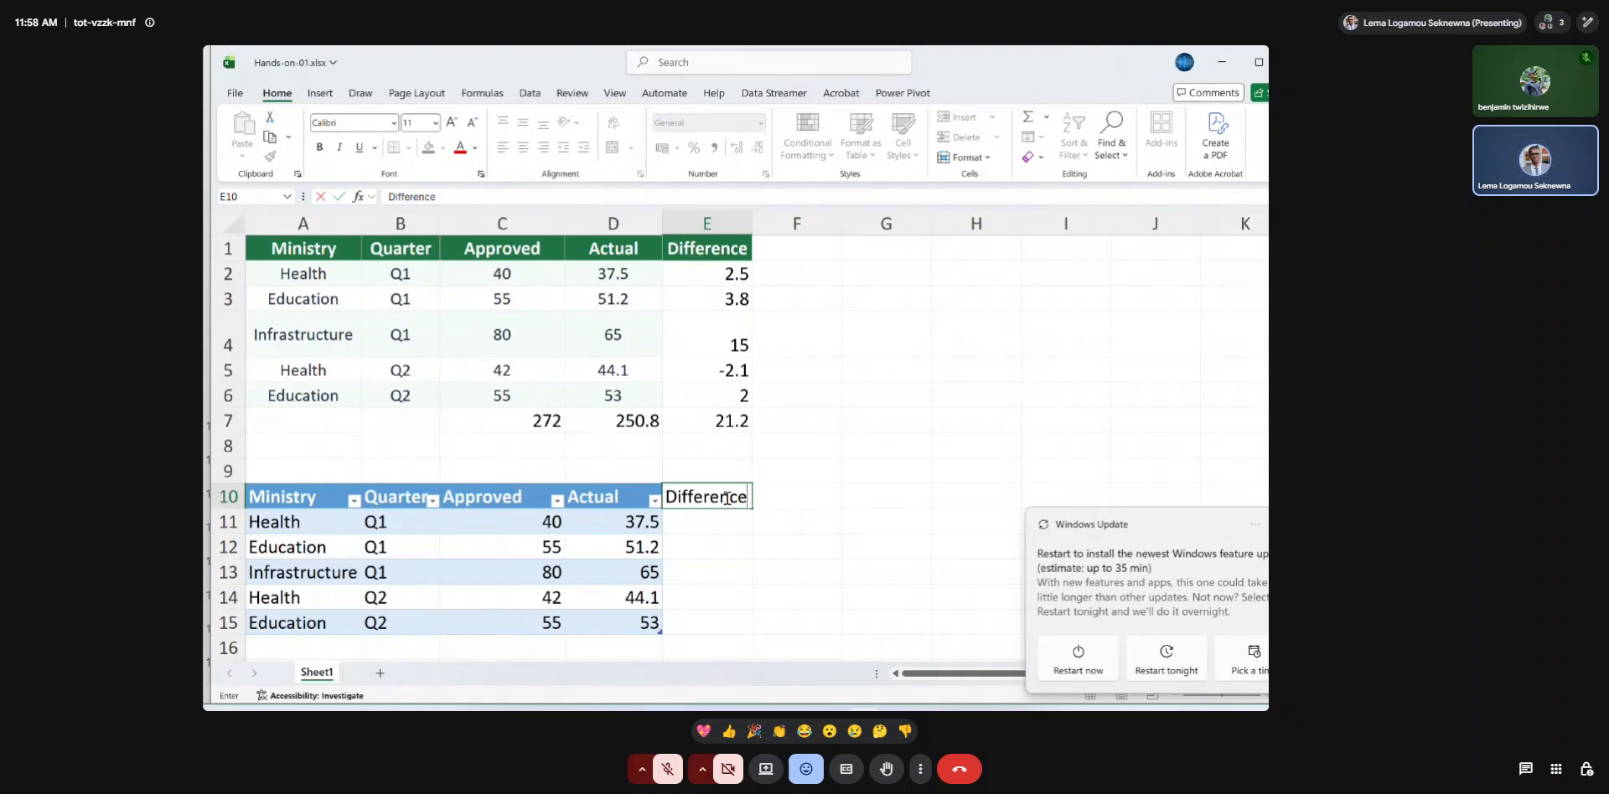
key(Return)
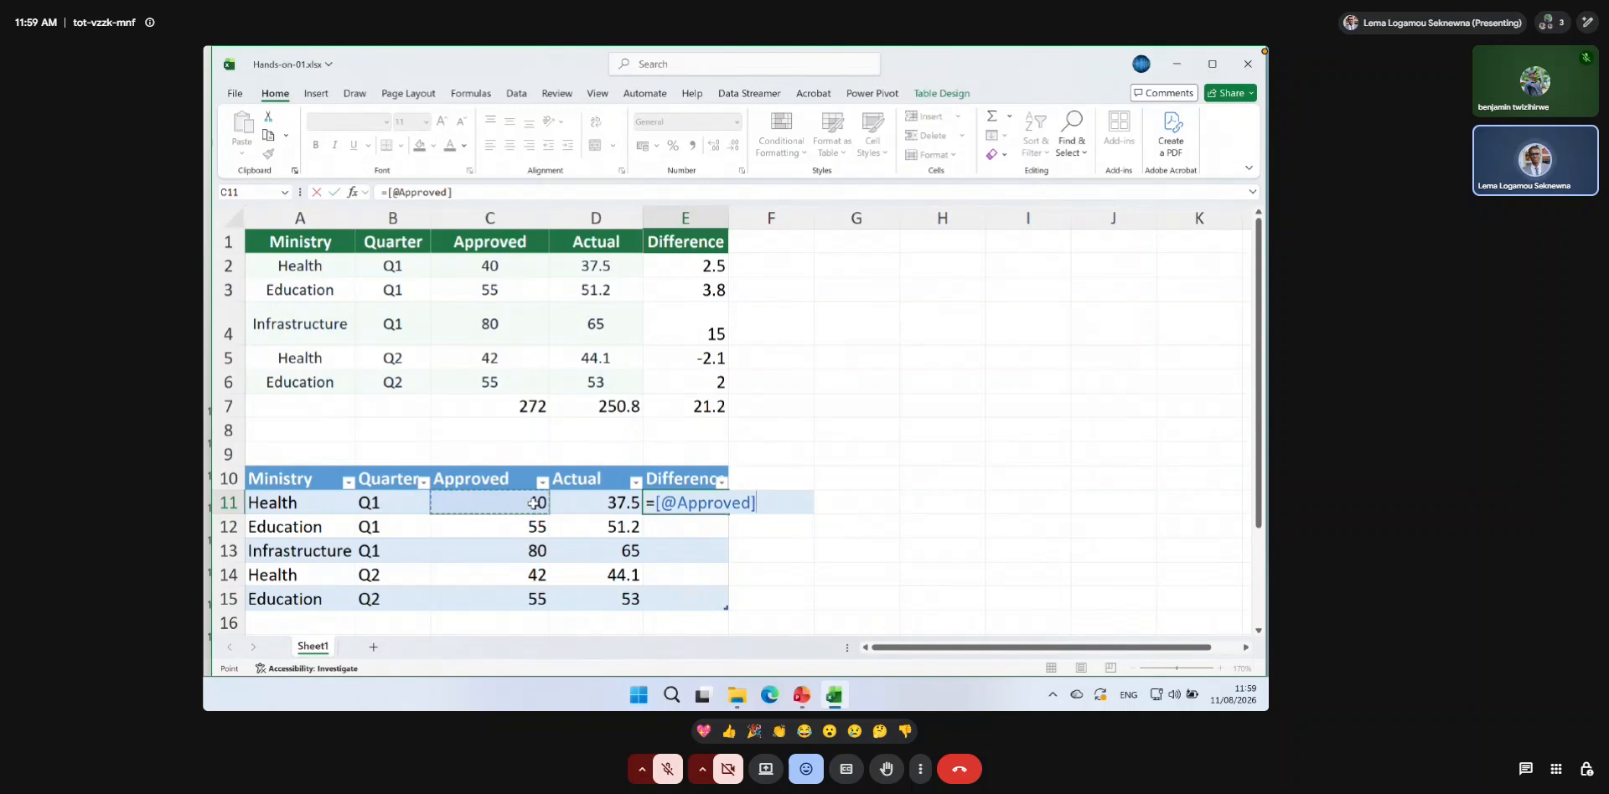
text(-)
click(590, 504)
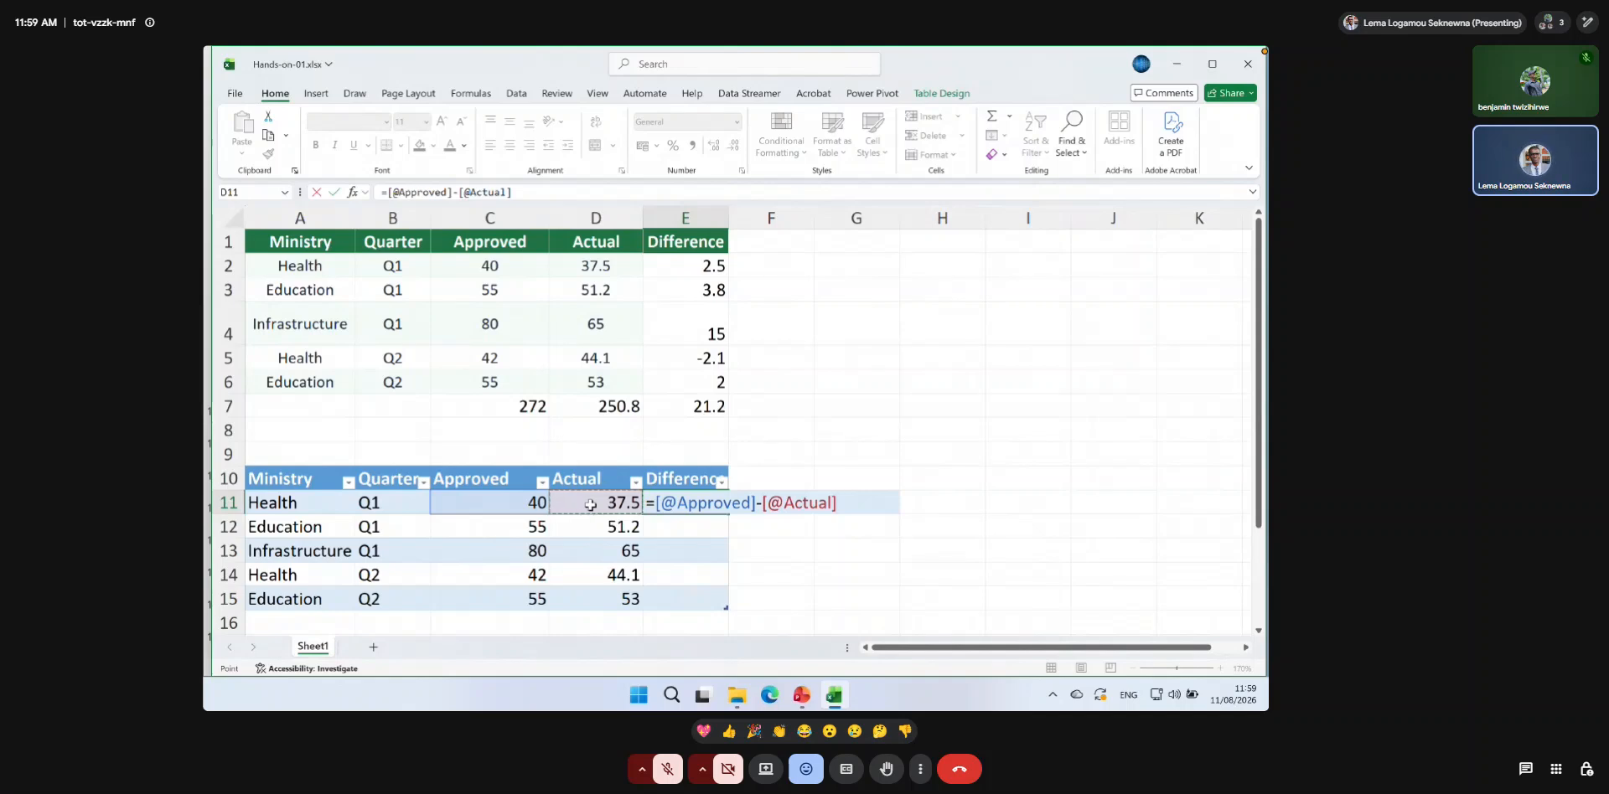
key(Return)
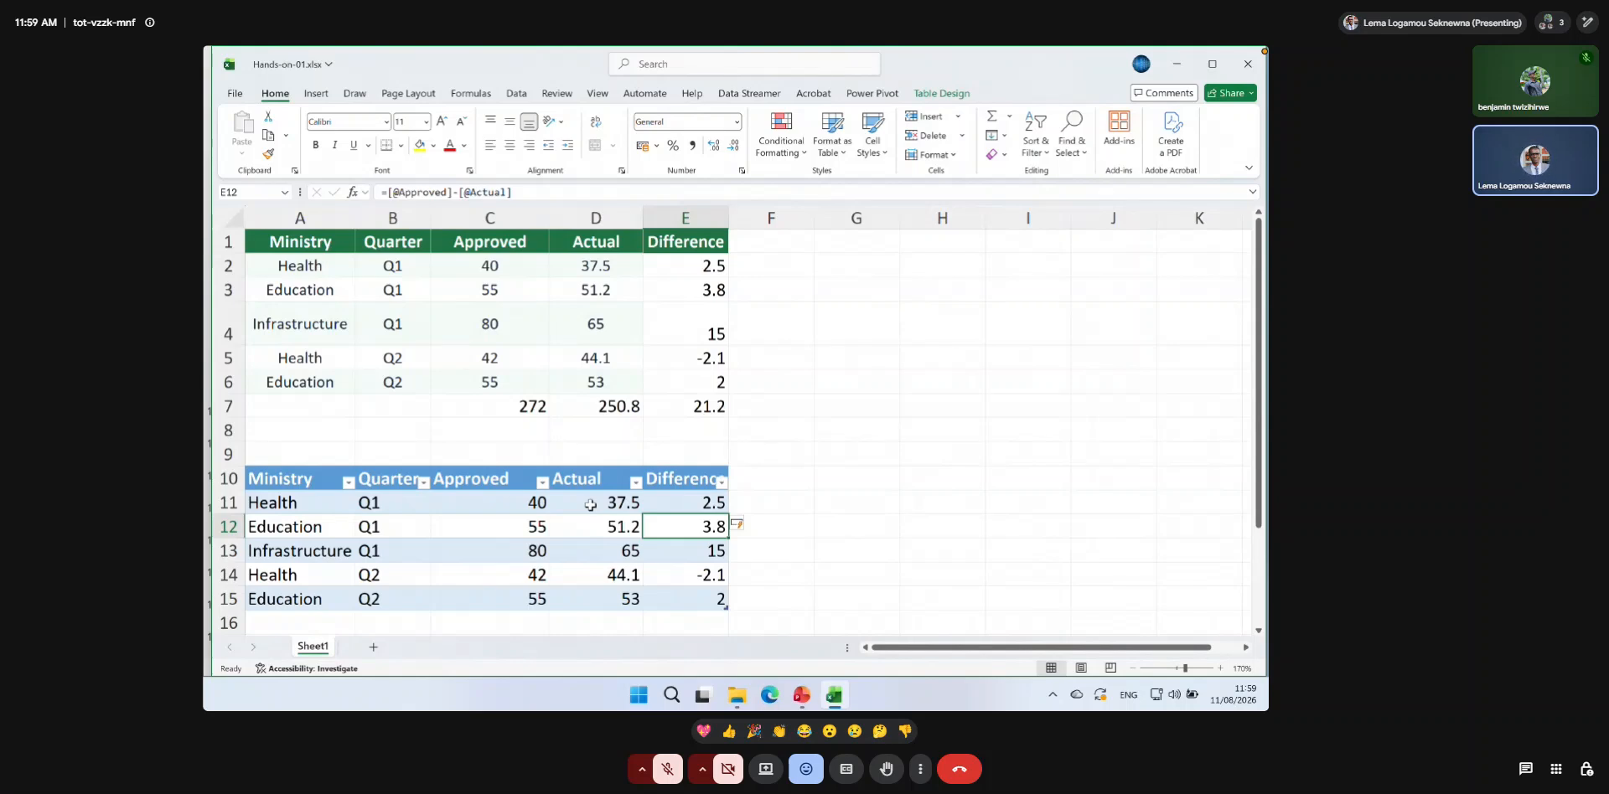
Undo the automatic fill of the Difference column and clear the formula from E11.
scroll(591, 505, down, 1)
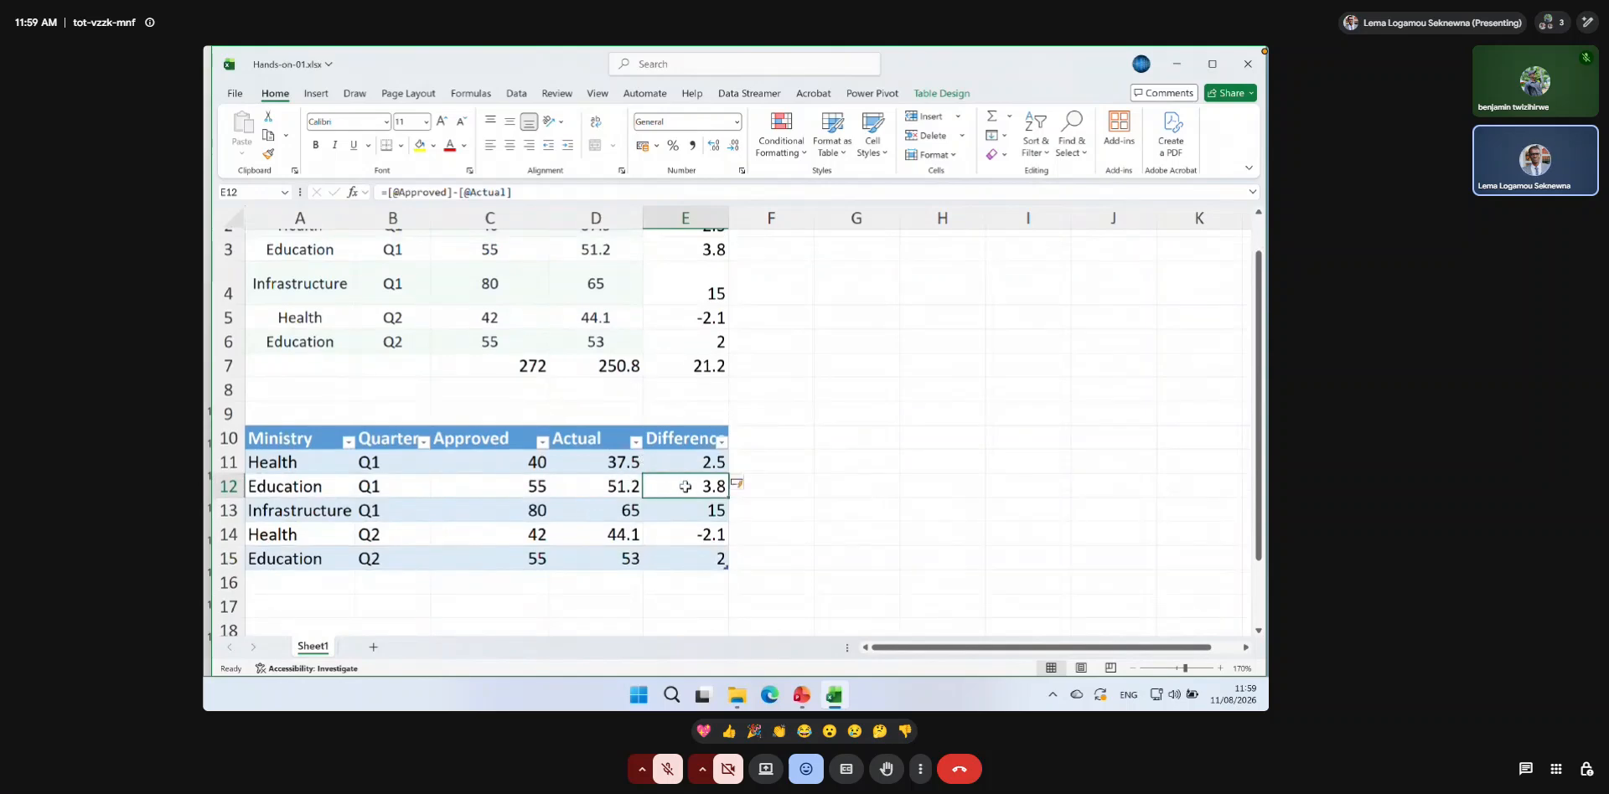
key(ctrl+z)
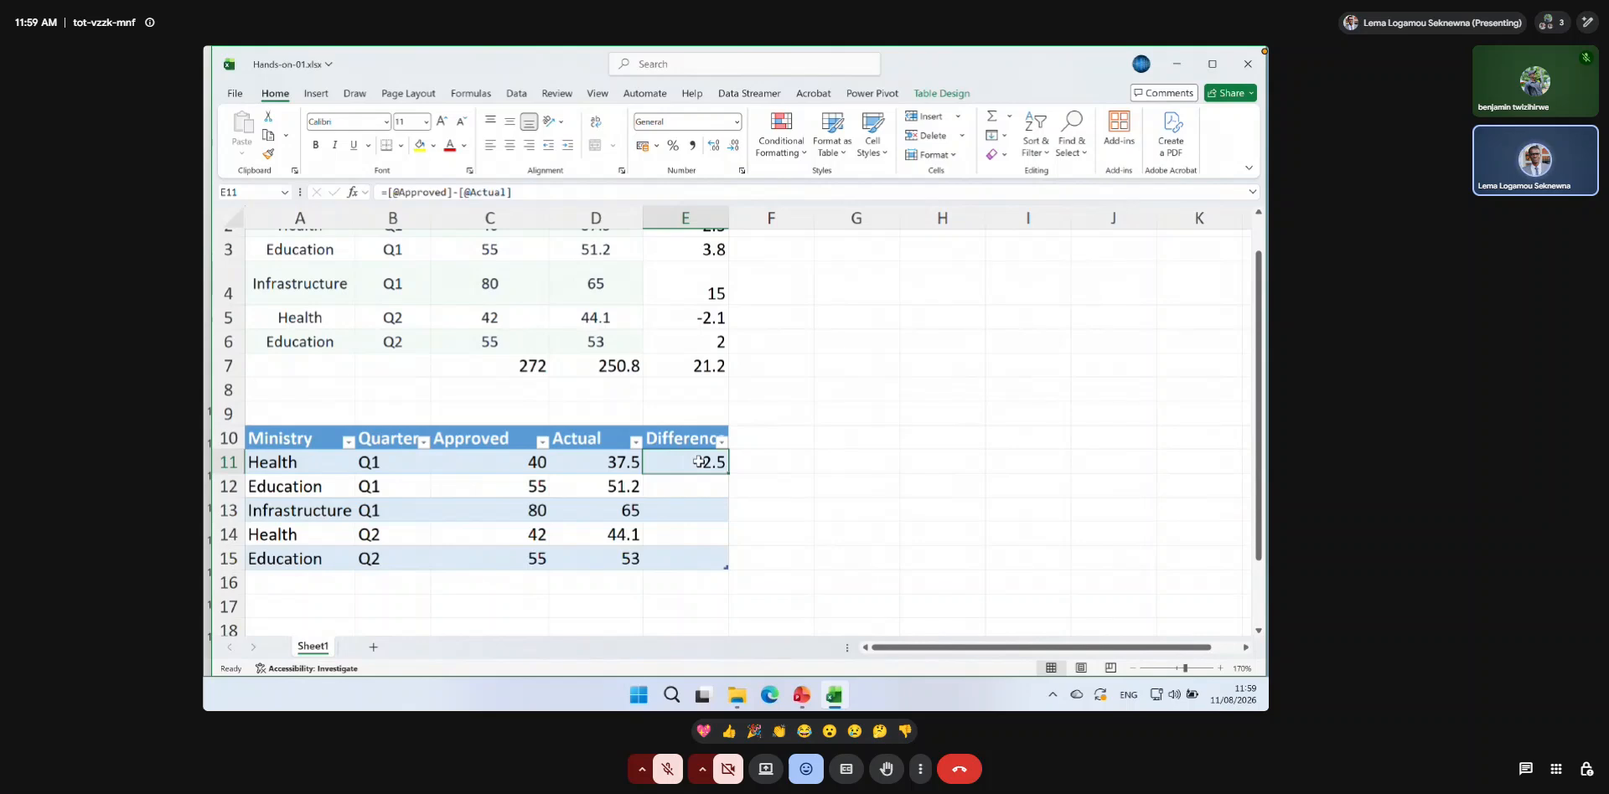
text(=)
key(BackSpace)
click(685, 560)
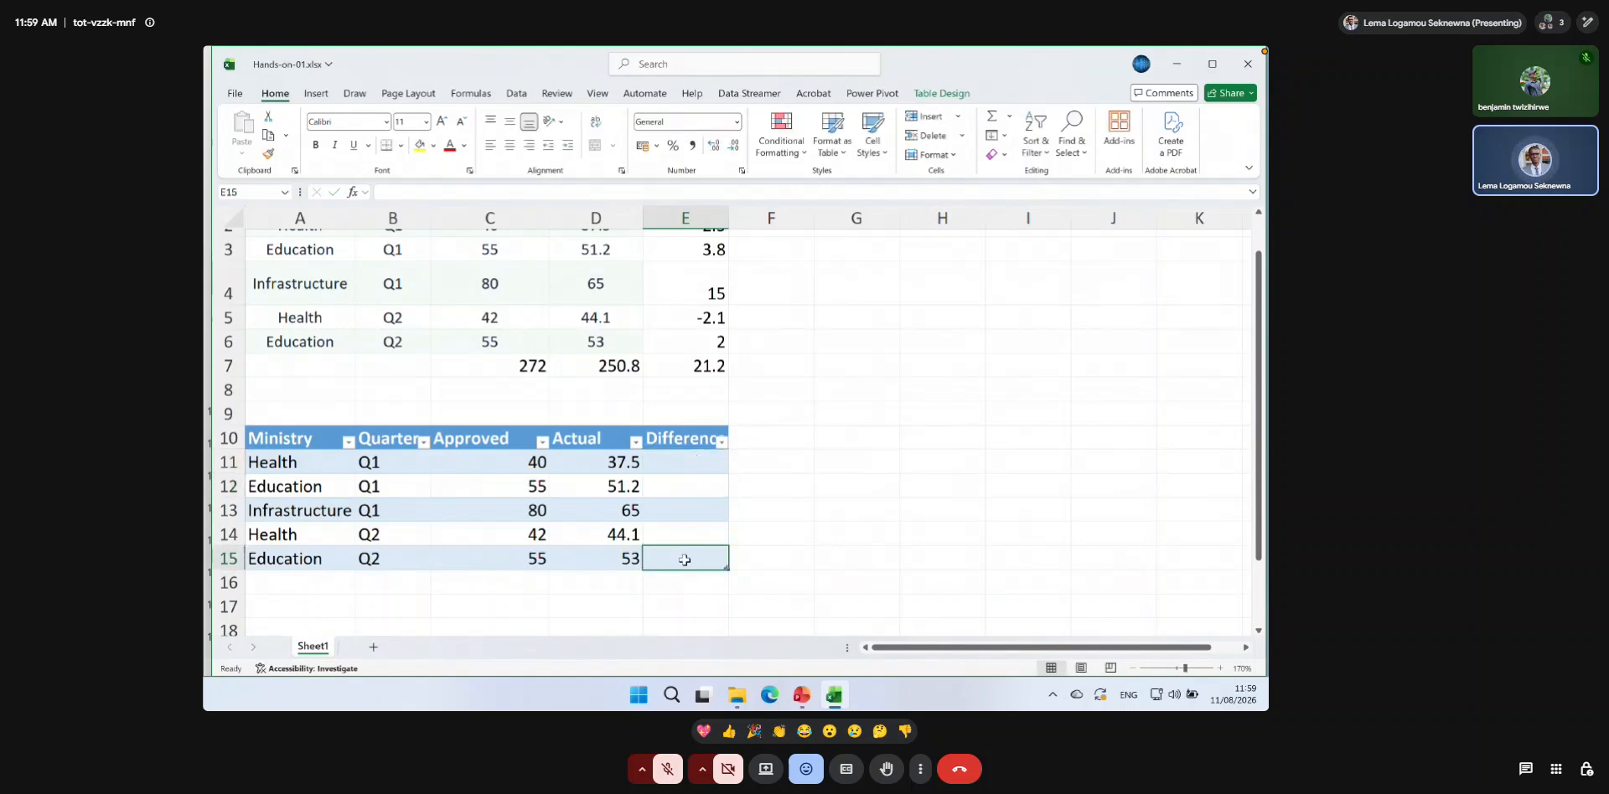
text(=)
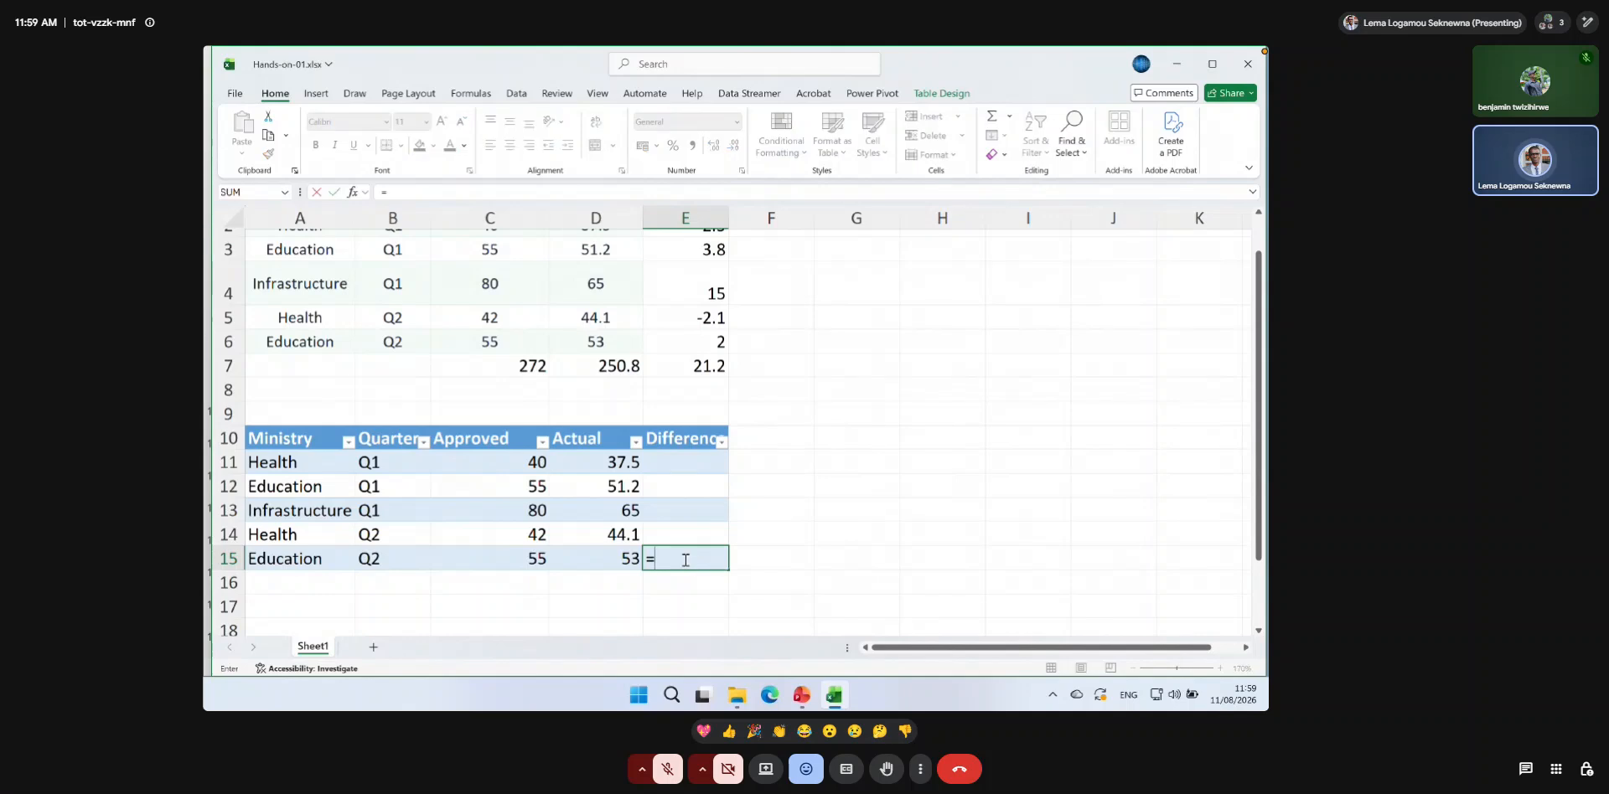
click(537, 558)
text(-)
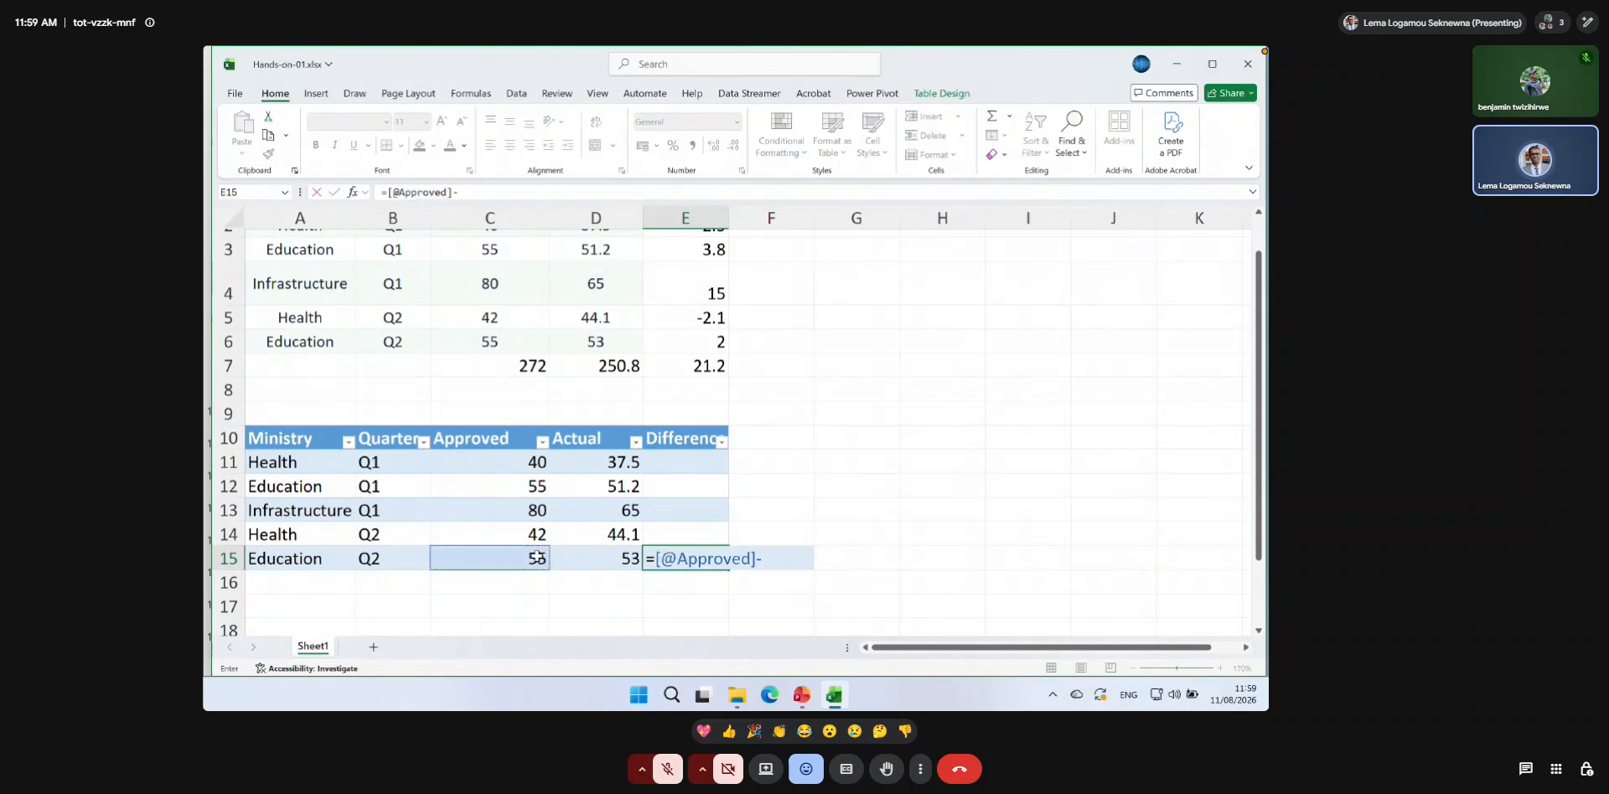
click(608, 559)
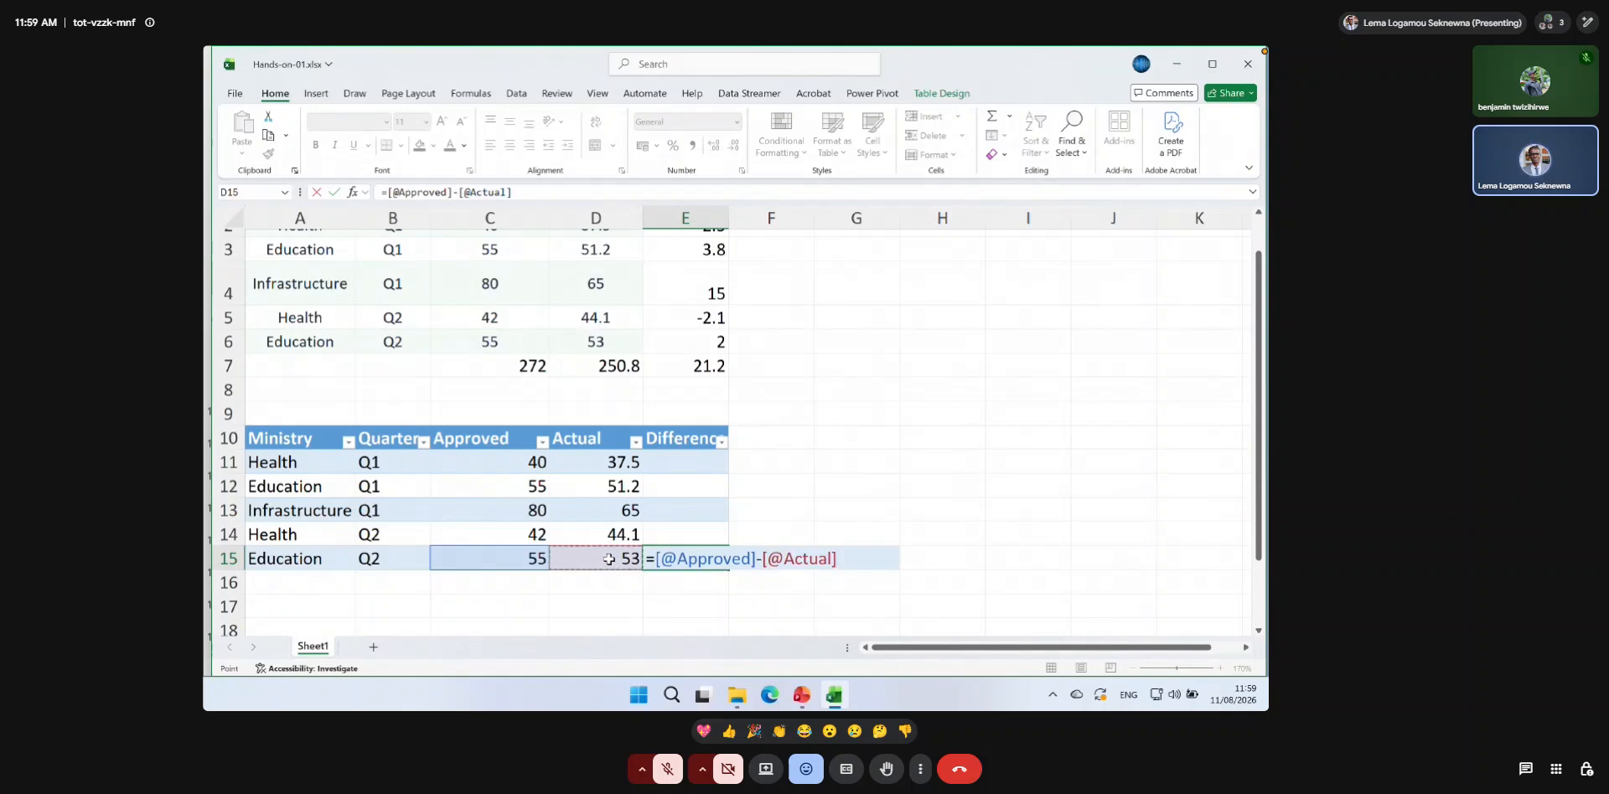
key(Return)
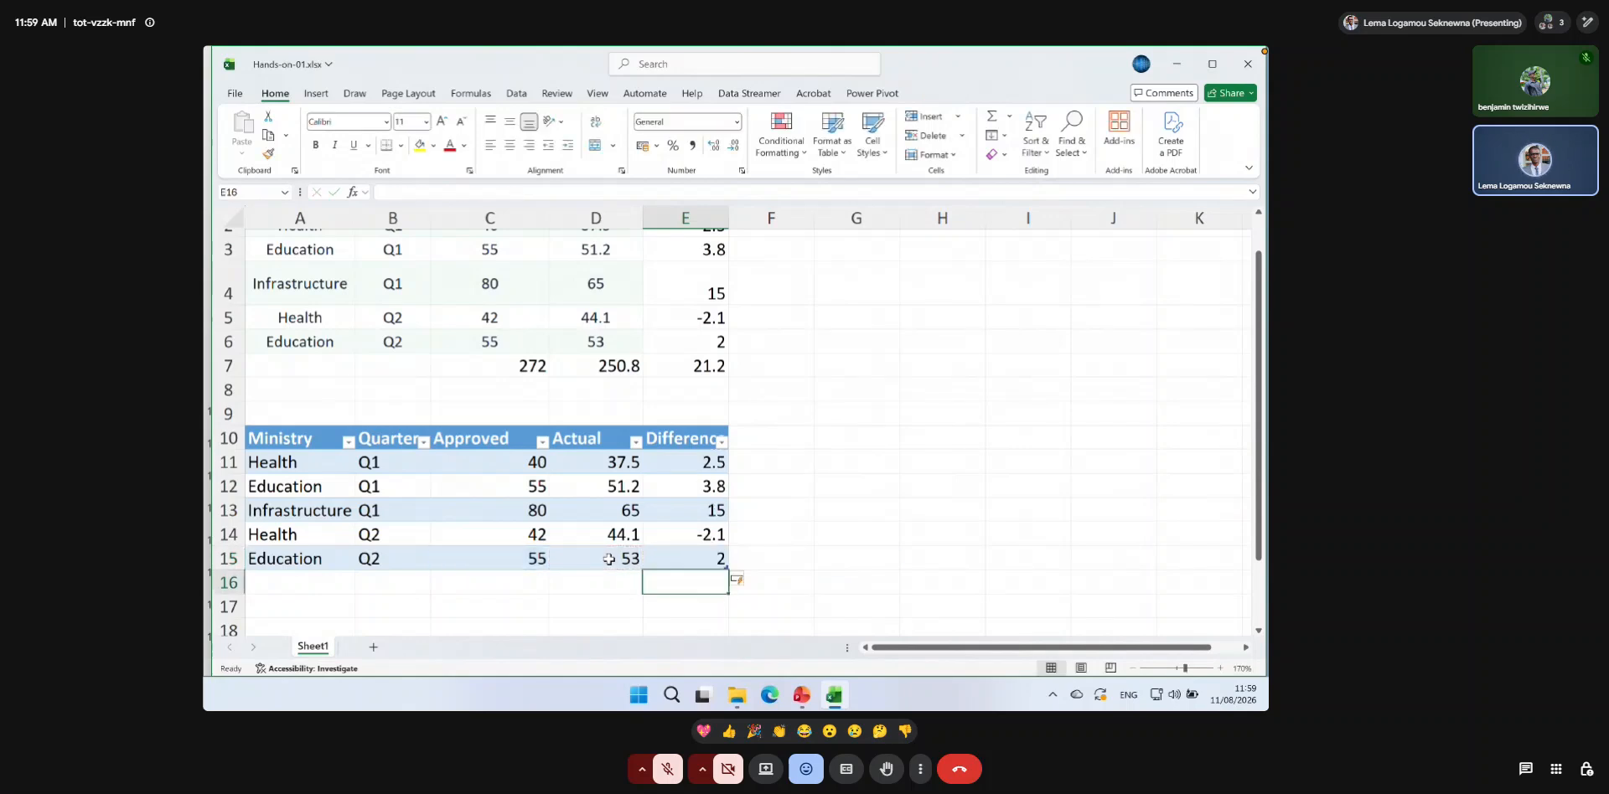
Widen column E slightly so the table's Difference header fits beside its filter arrow.
click(771, 561)
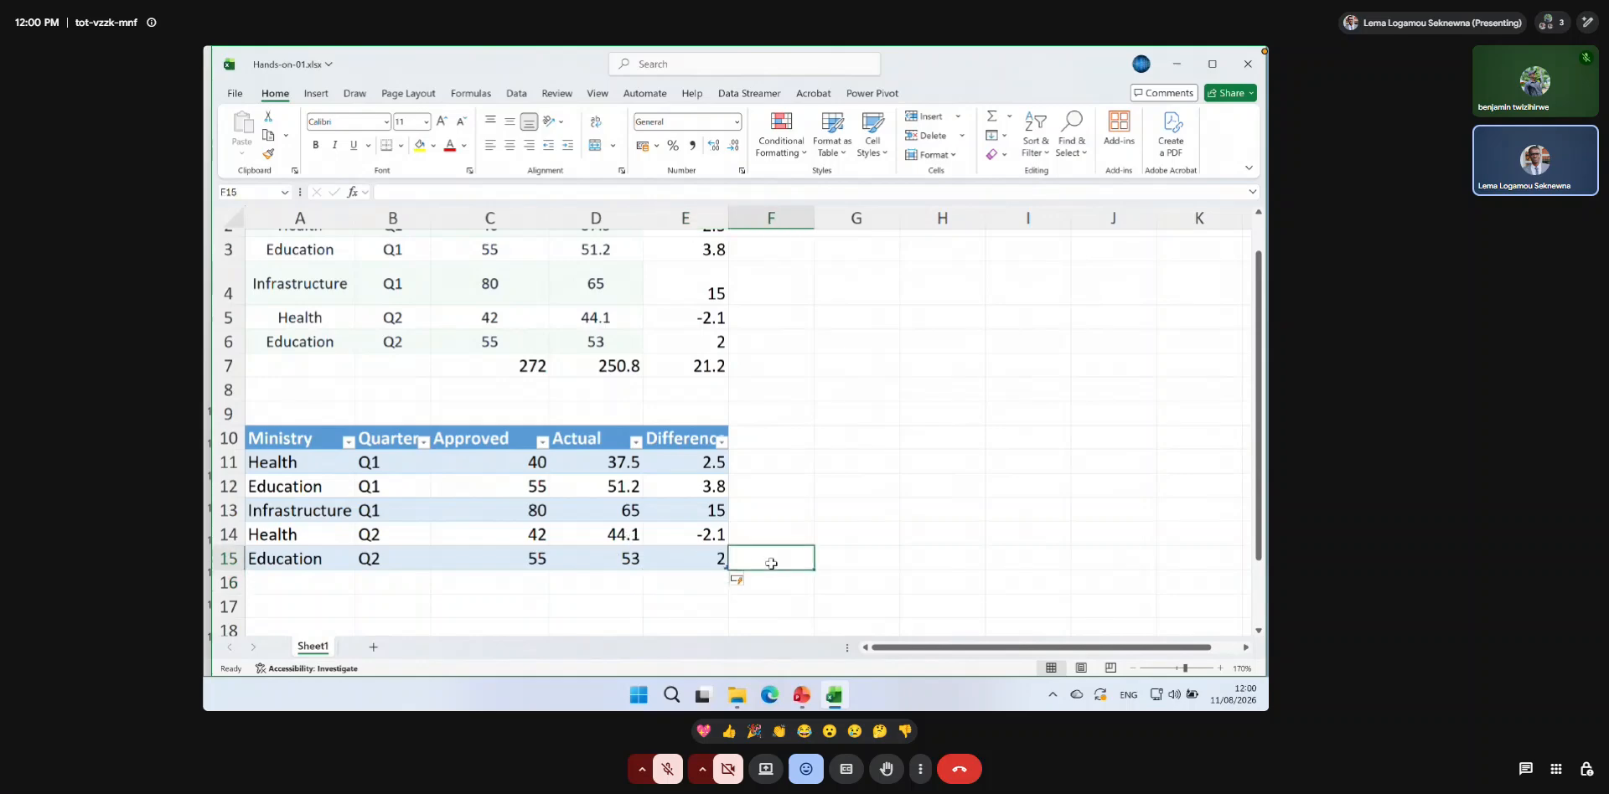
drag(729, 222, 743, 222)
click(825, 511)
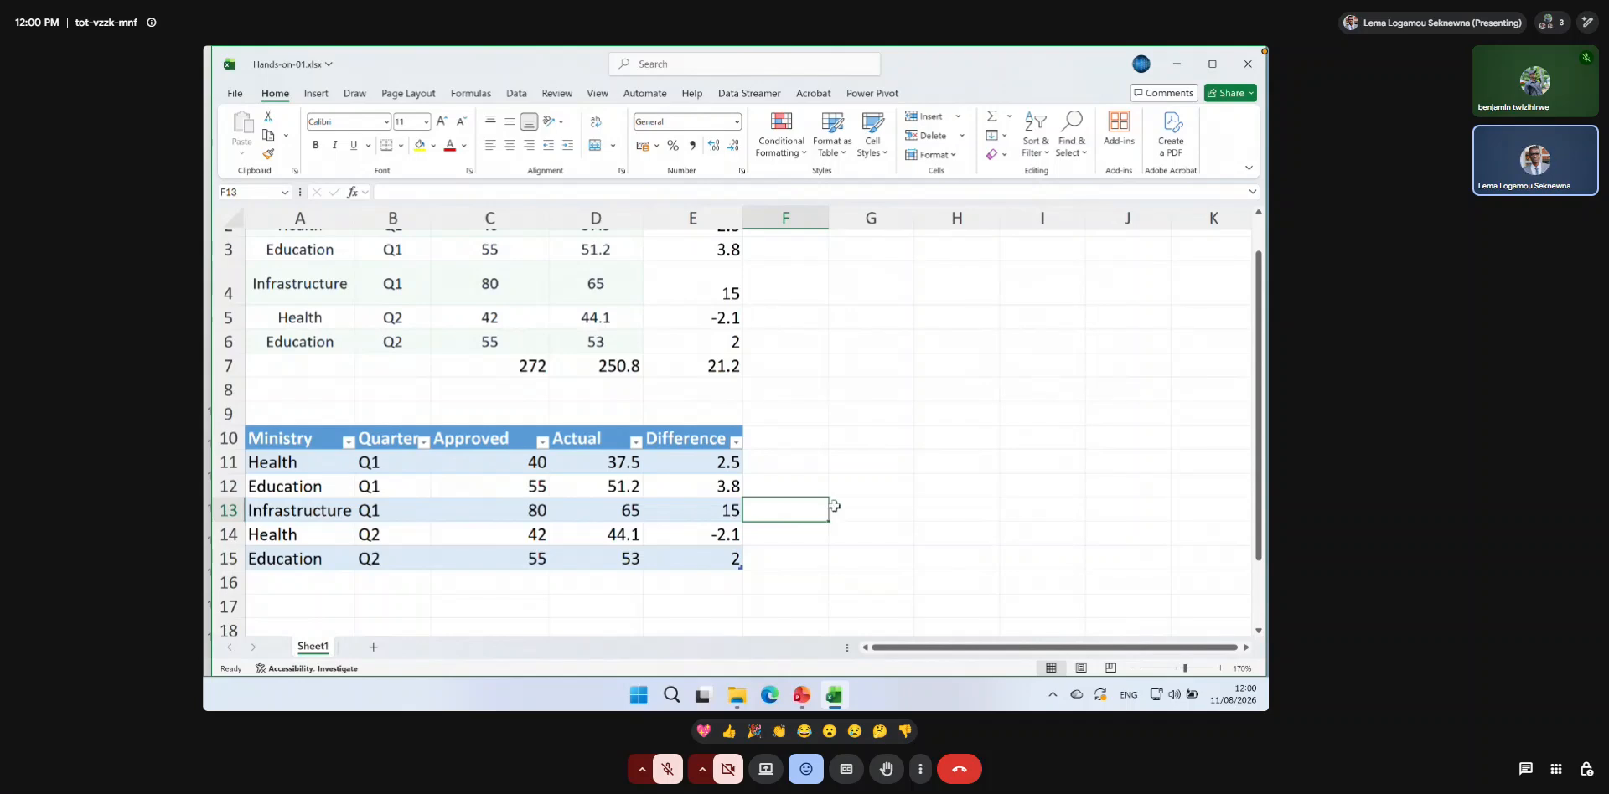
Enter the labels Total Approved, Total Actual and Difference in G10:G12, and fit column G's width to its contents.
click(891, 440)
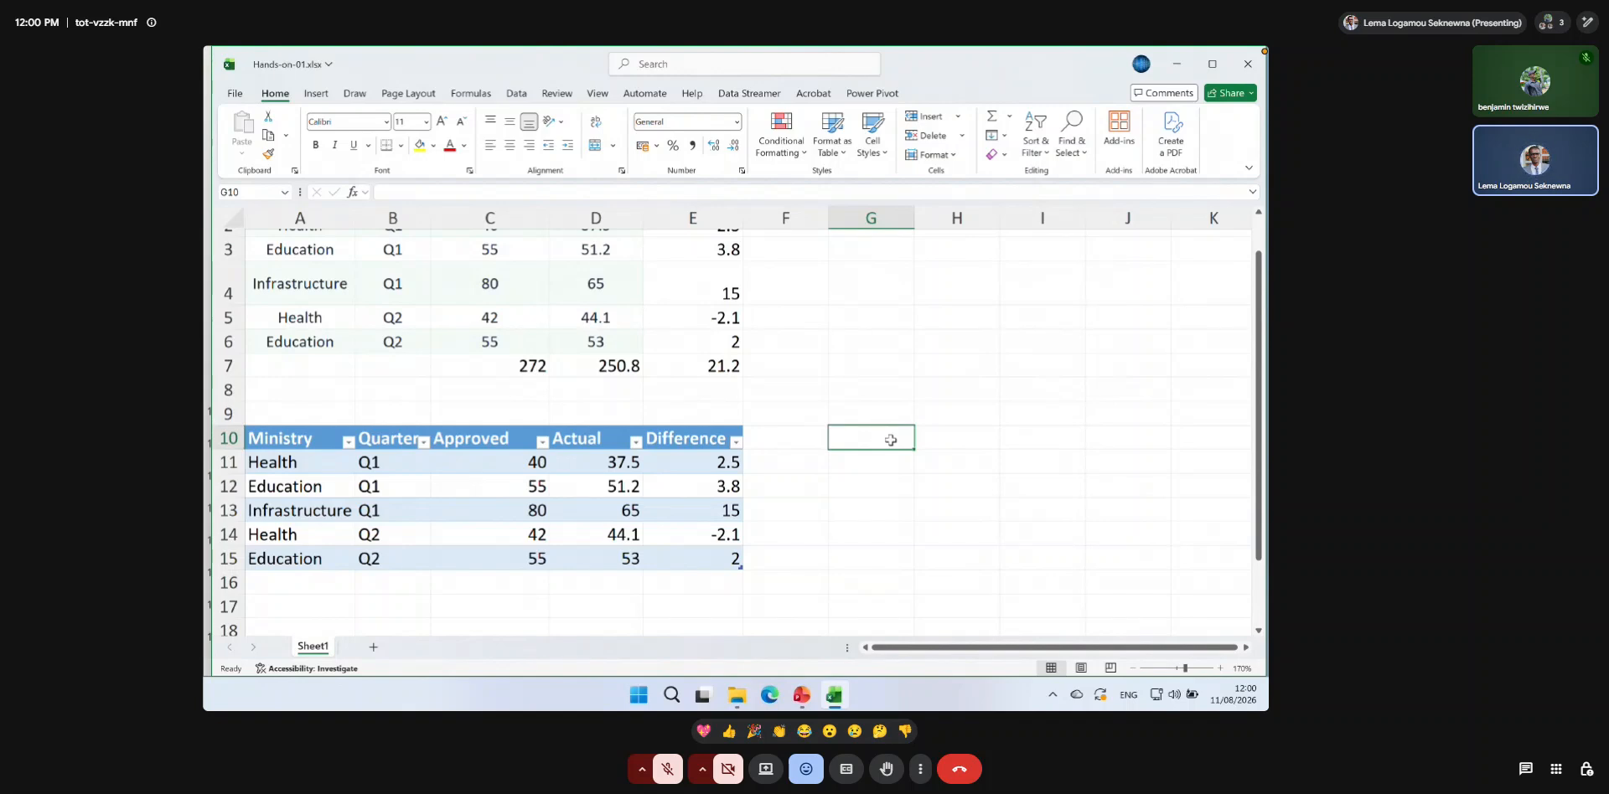
text(Total)
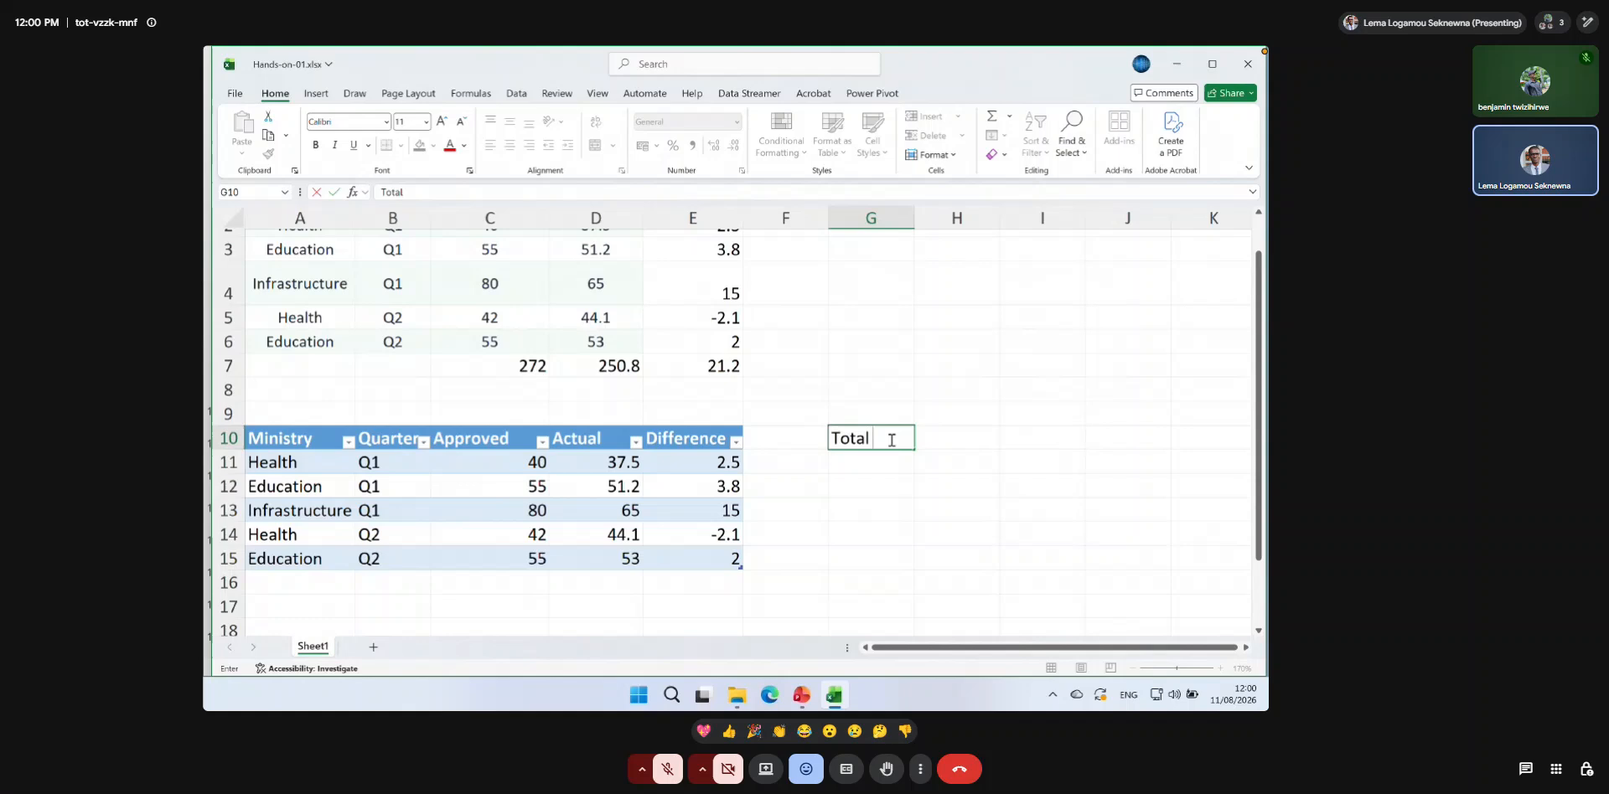
text( Approved)
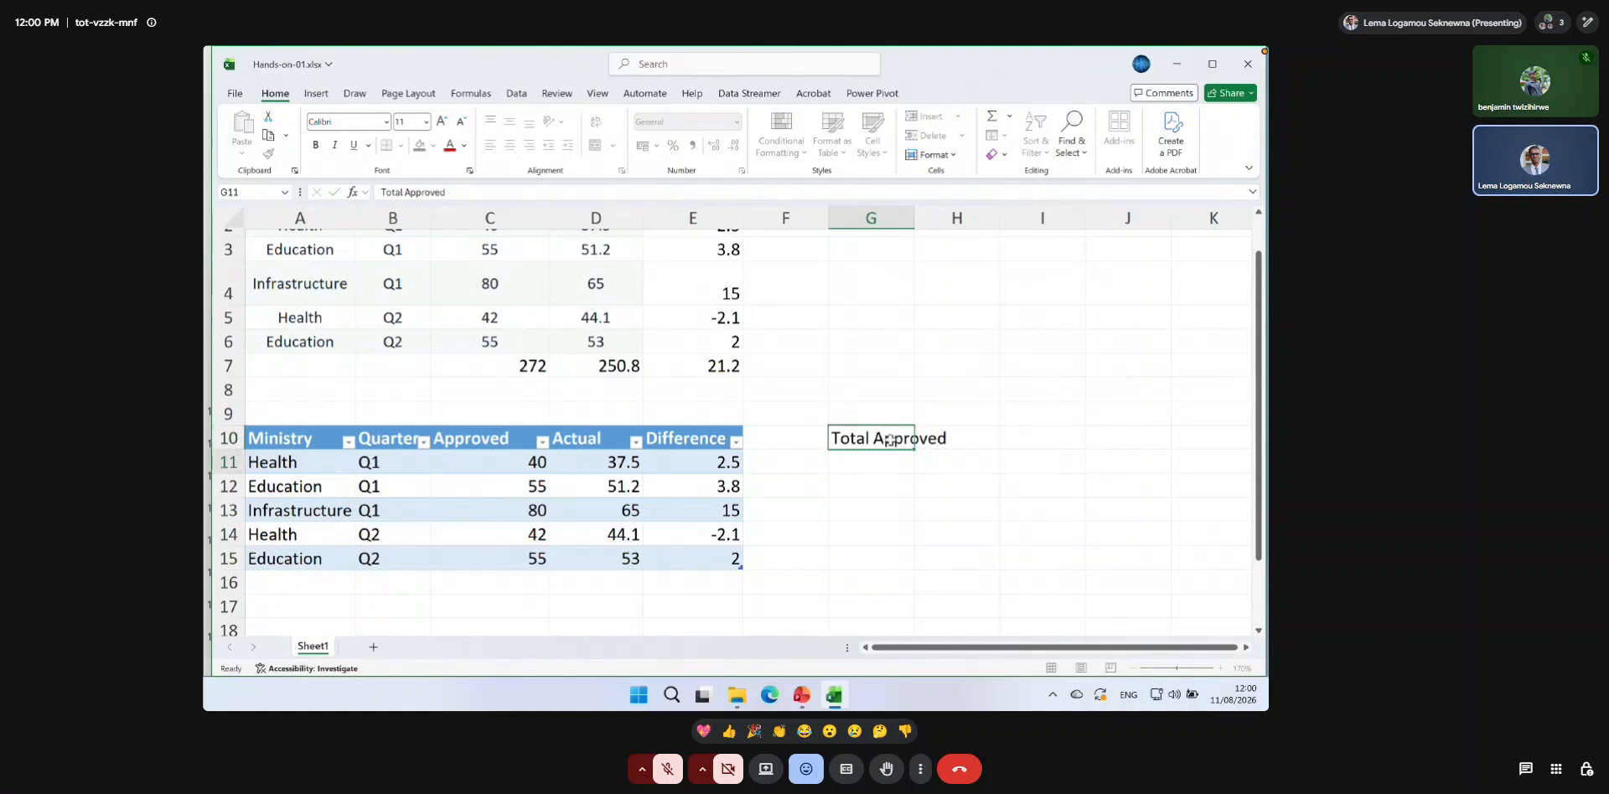
key(Return)
text(Total )
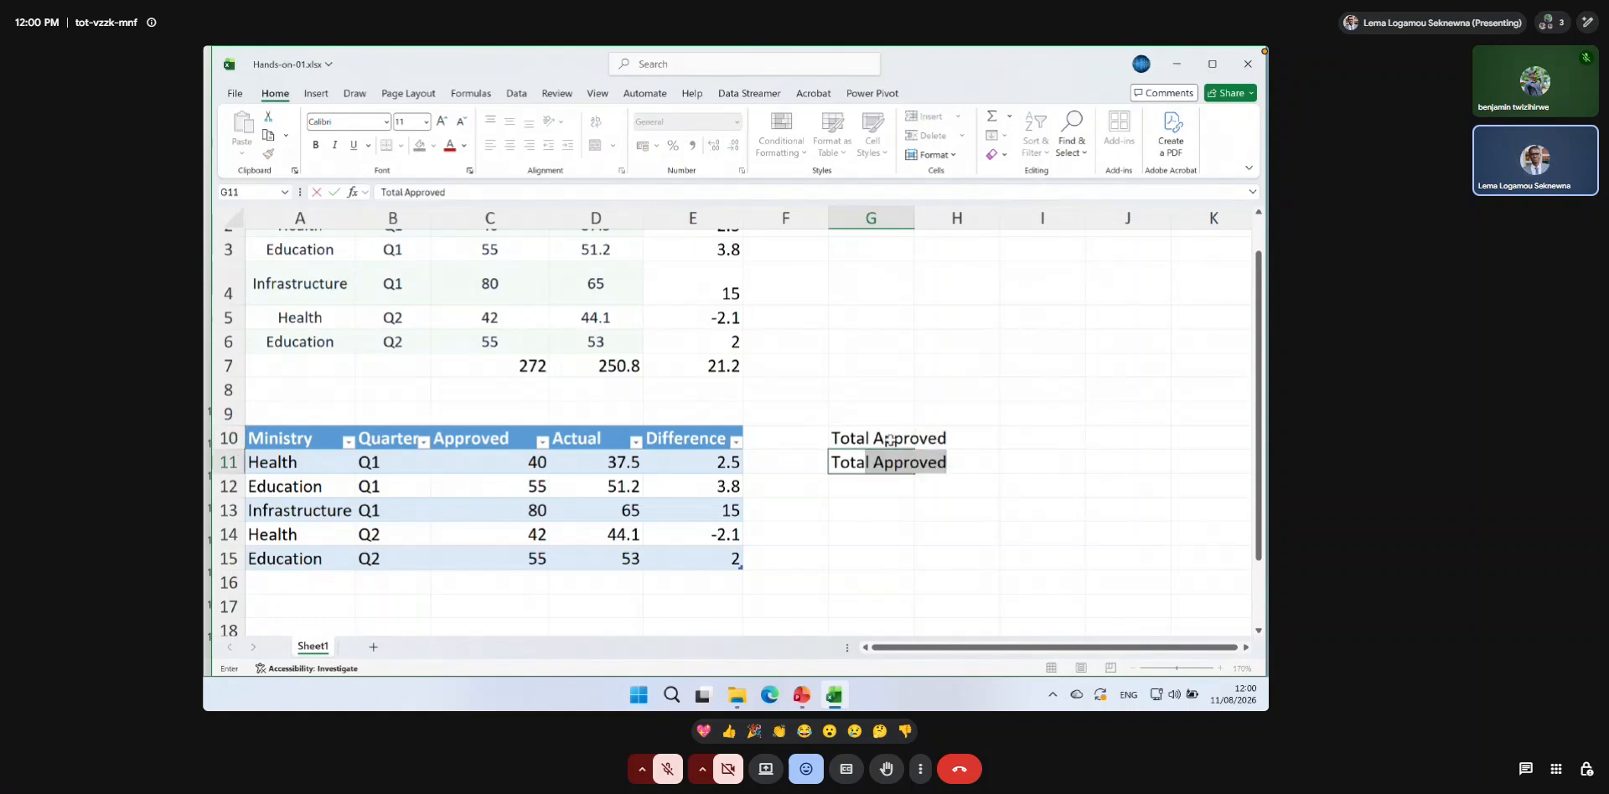
text(Actual)
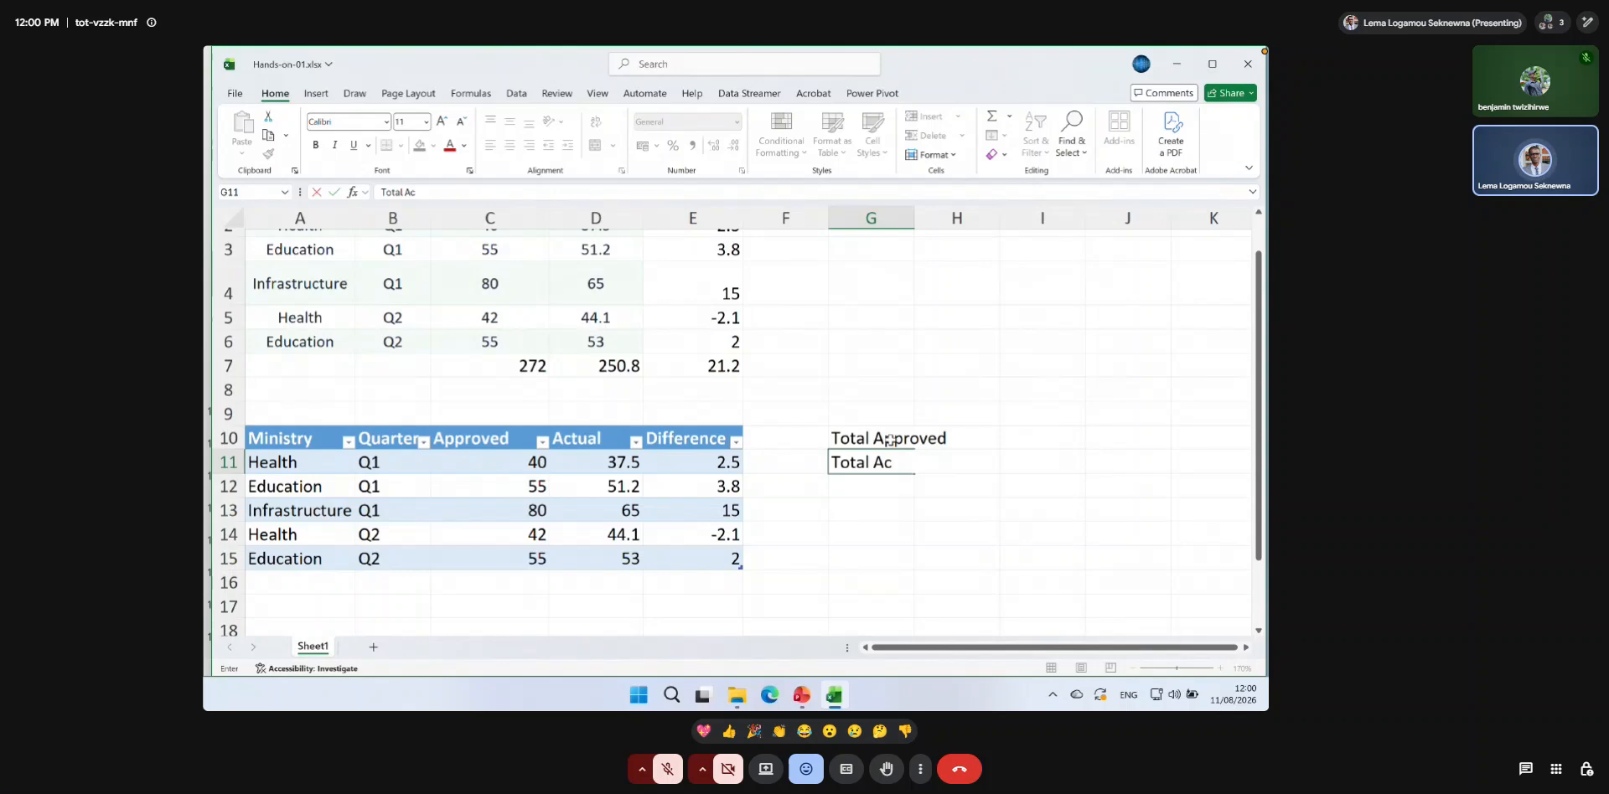
key(Return)
text(Difference)
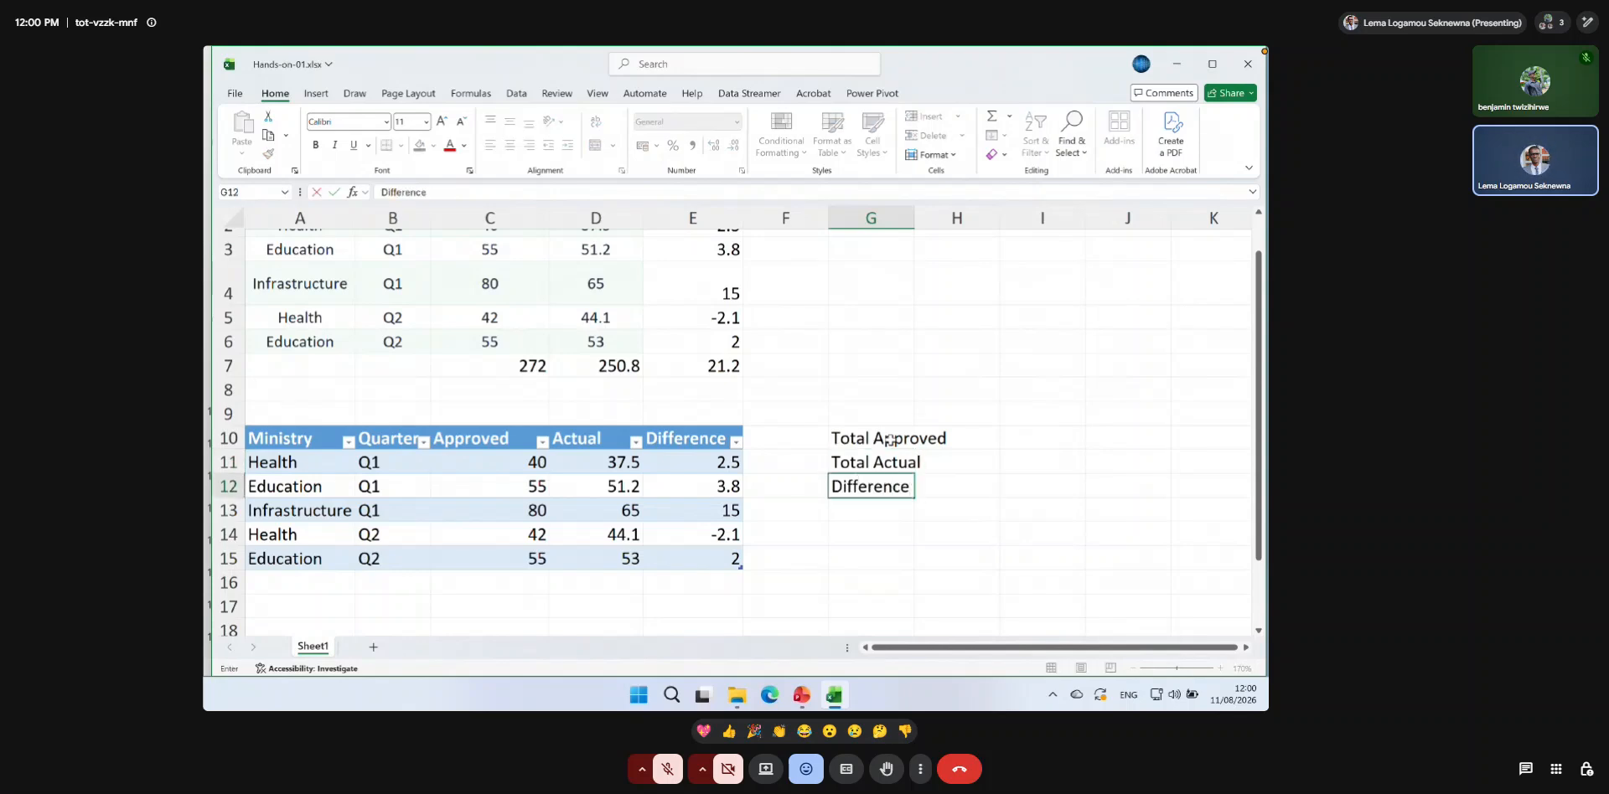
key(Return)
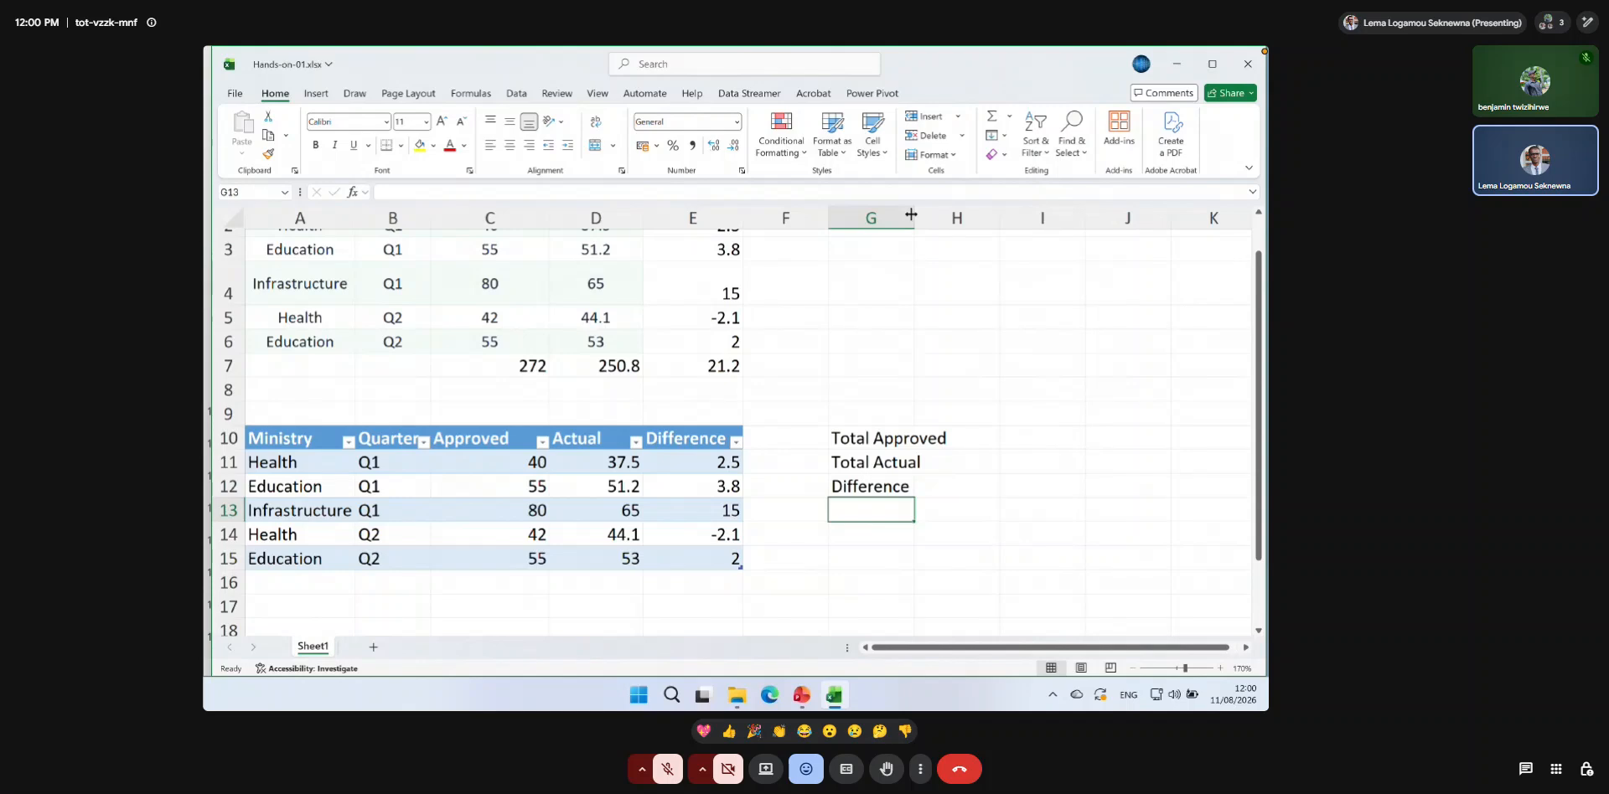
double_click(911, 215)
Change the label in G12 to Total Diff.
click(987, 438)
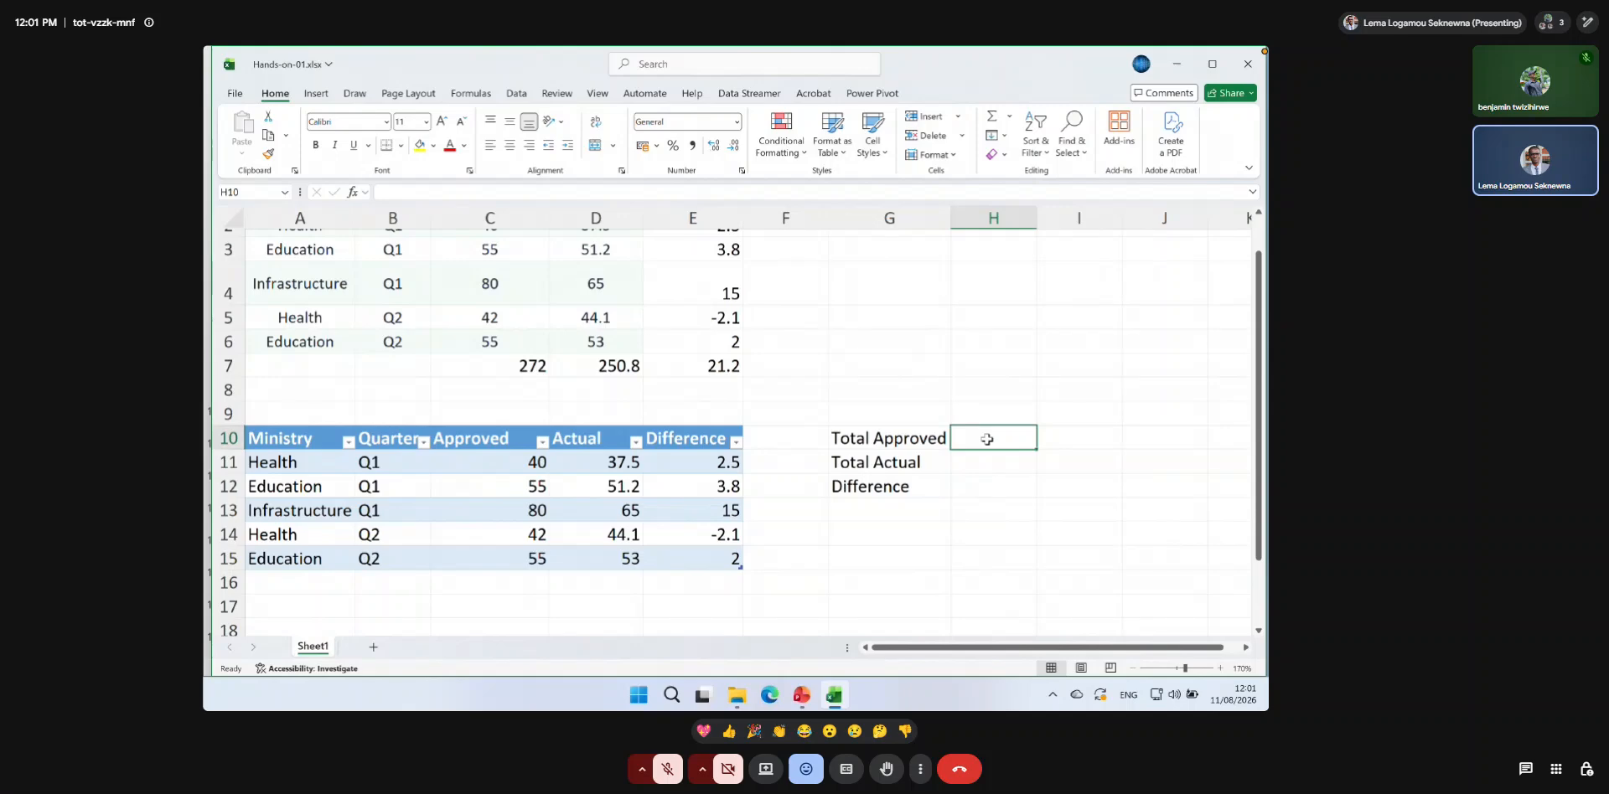
click(880, 483)
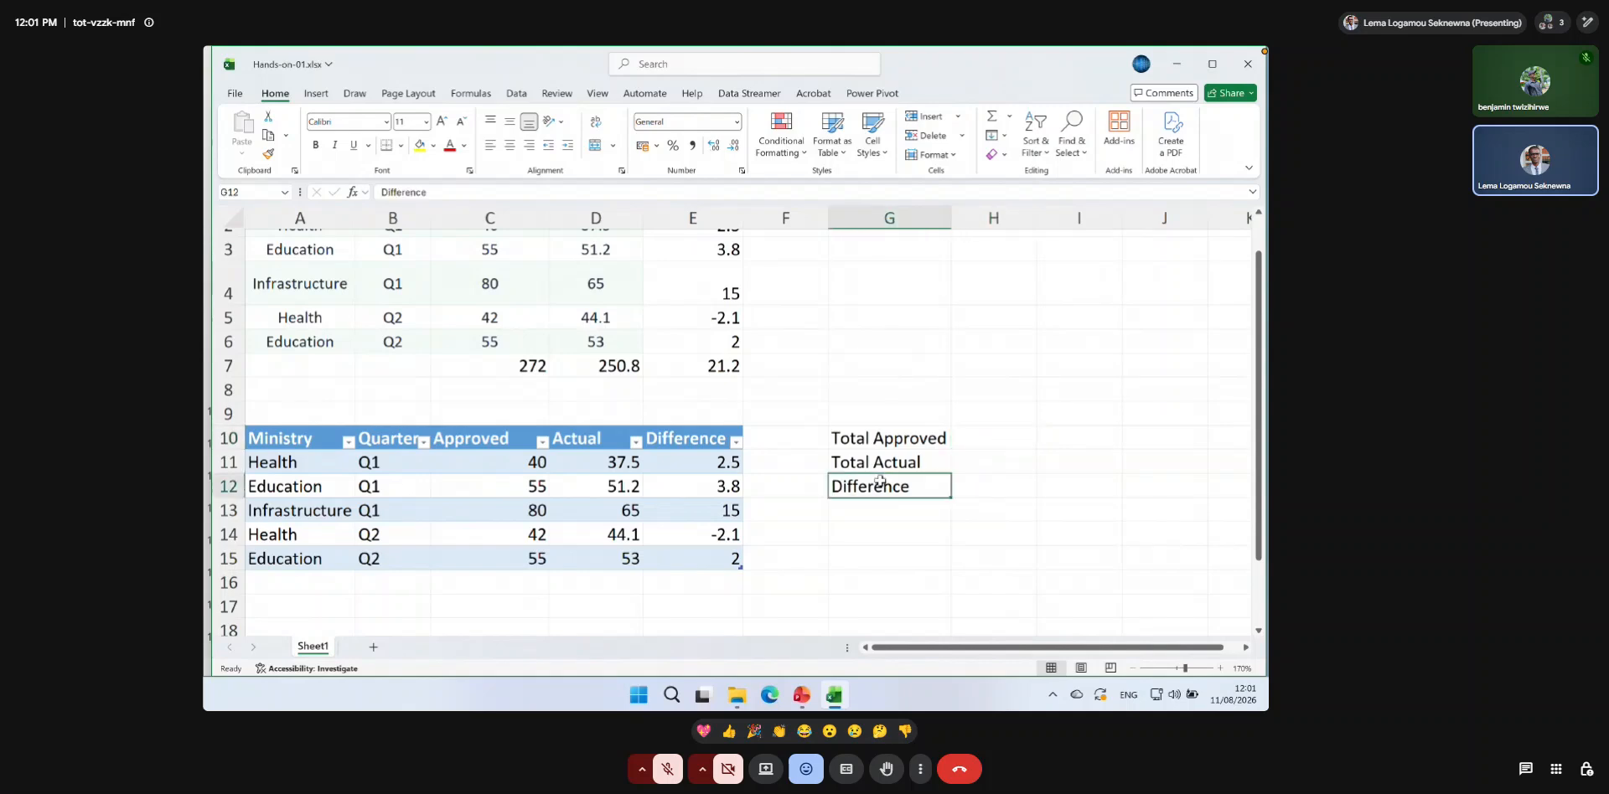
text(Total Diff)
key(Tab)
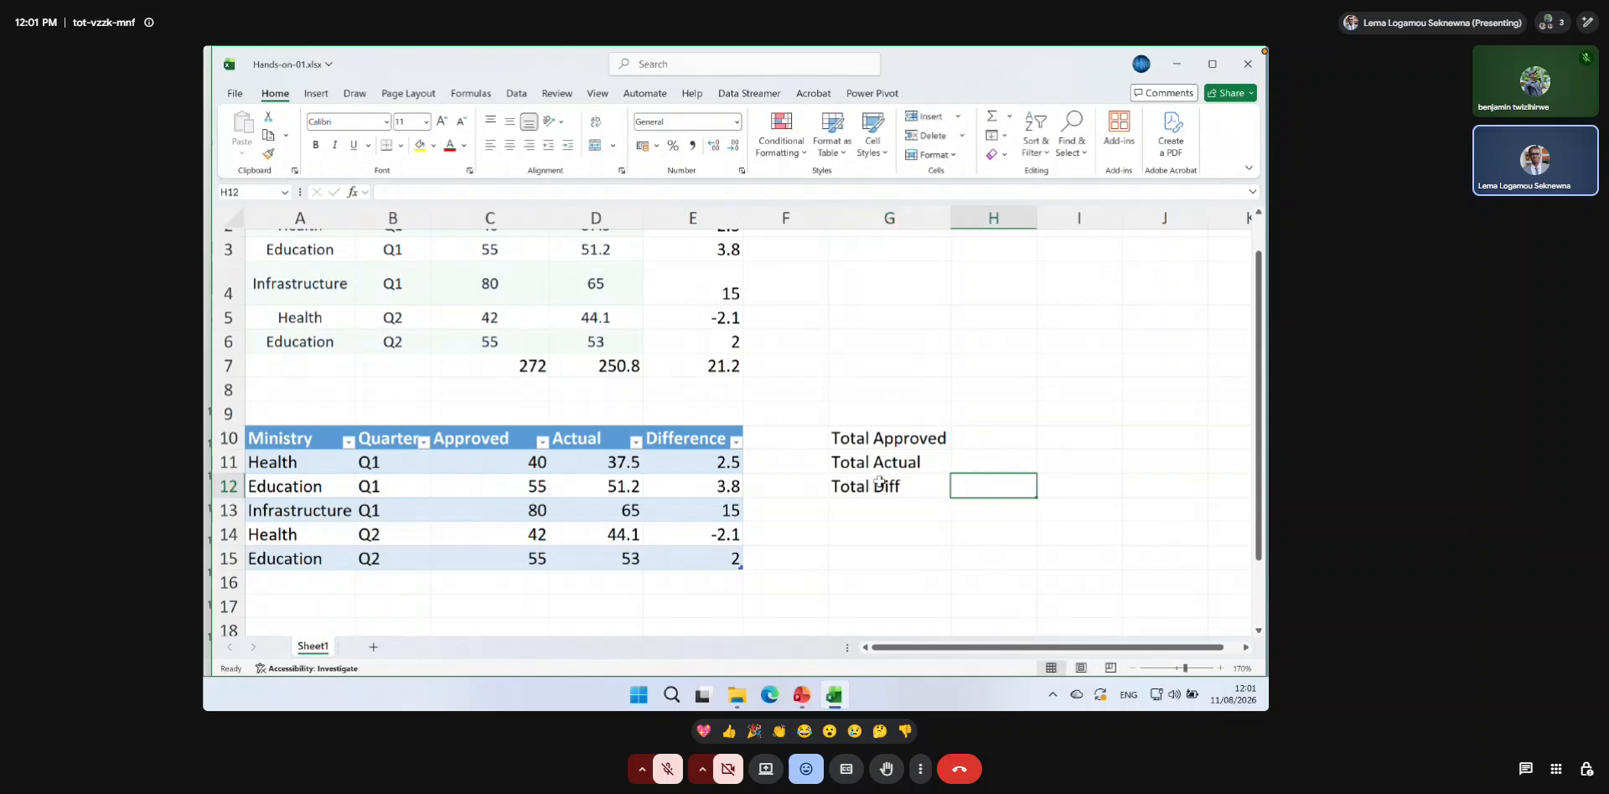
click(1007, 444)
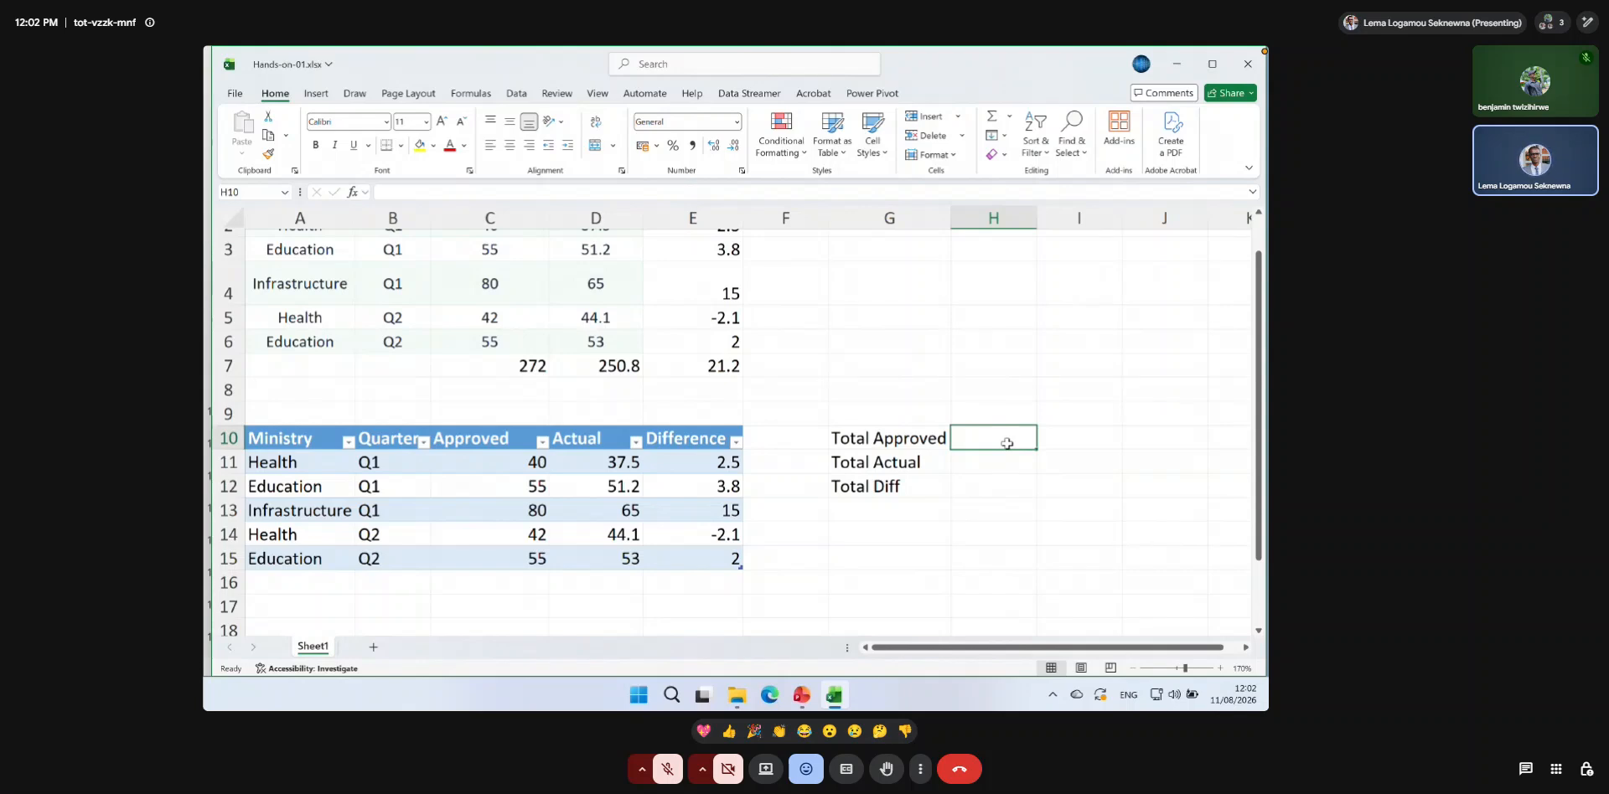
text(=tble)
key(BackSpace)
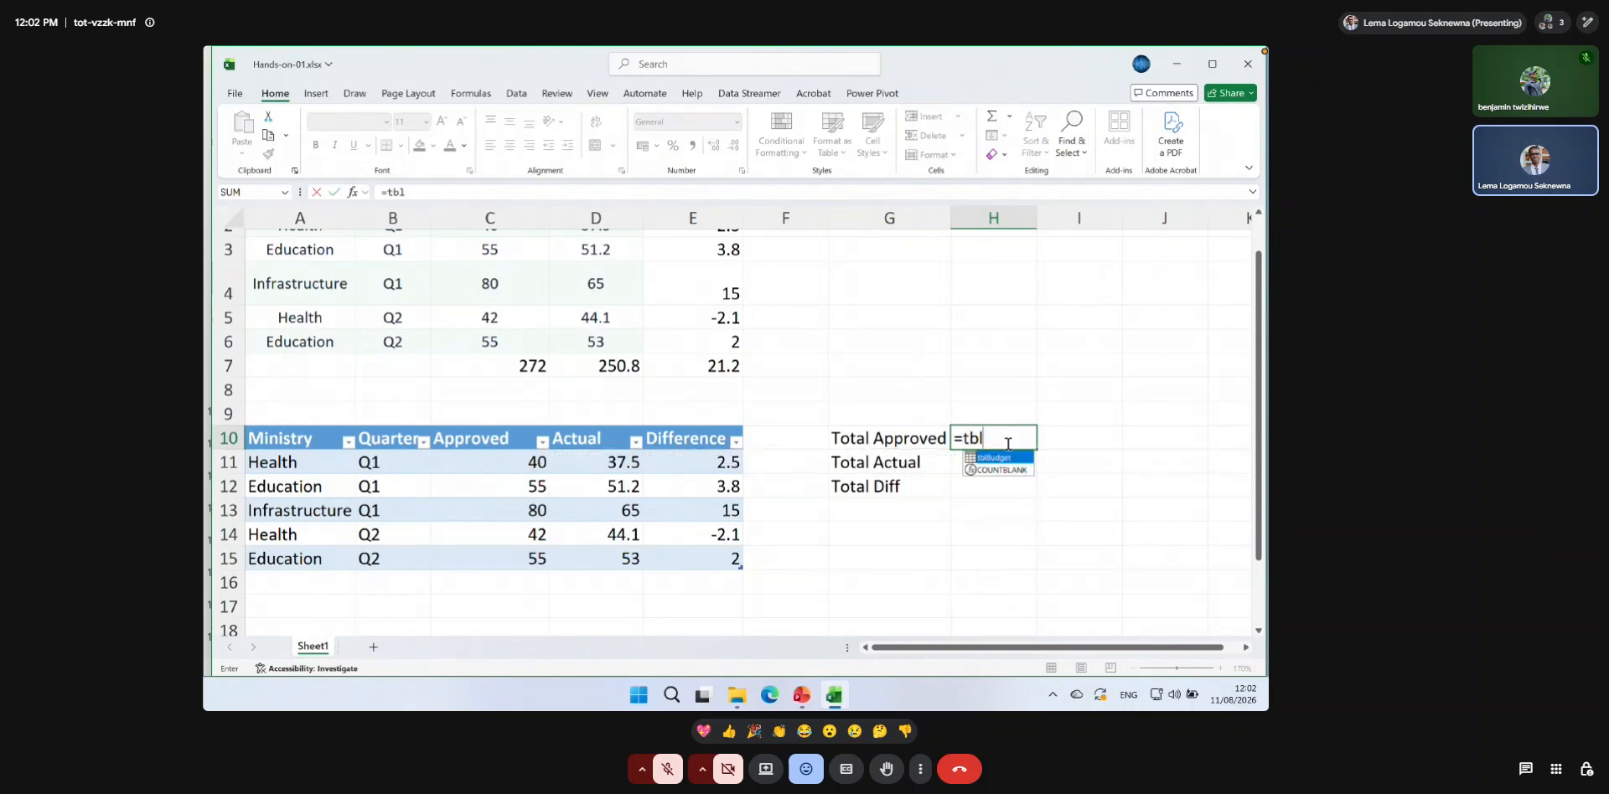
double_click(999, 463)
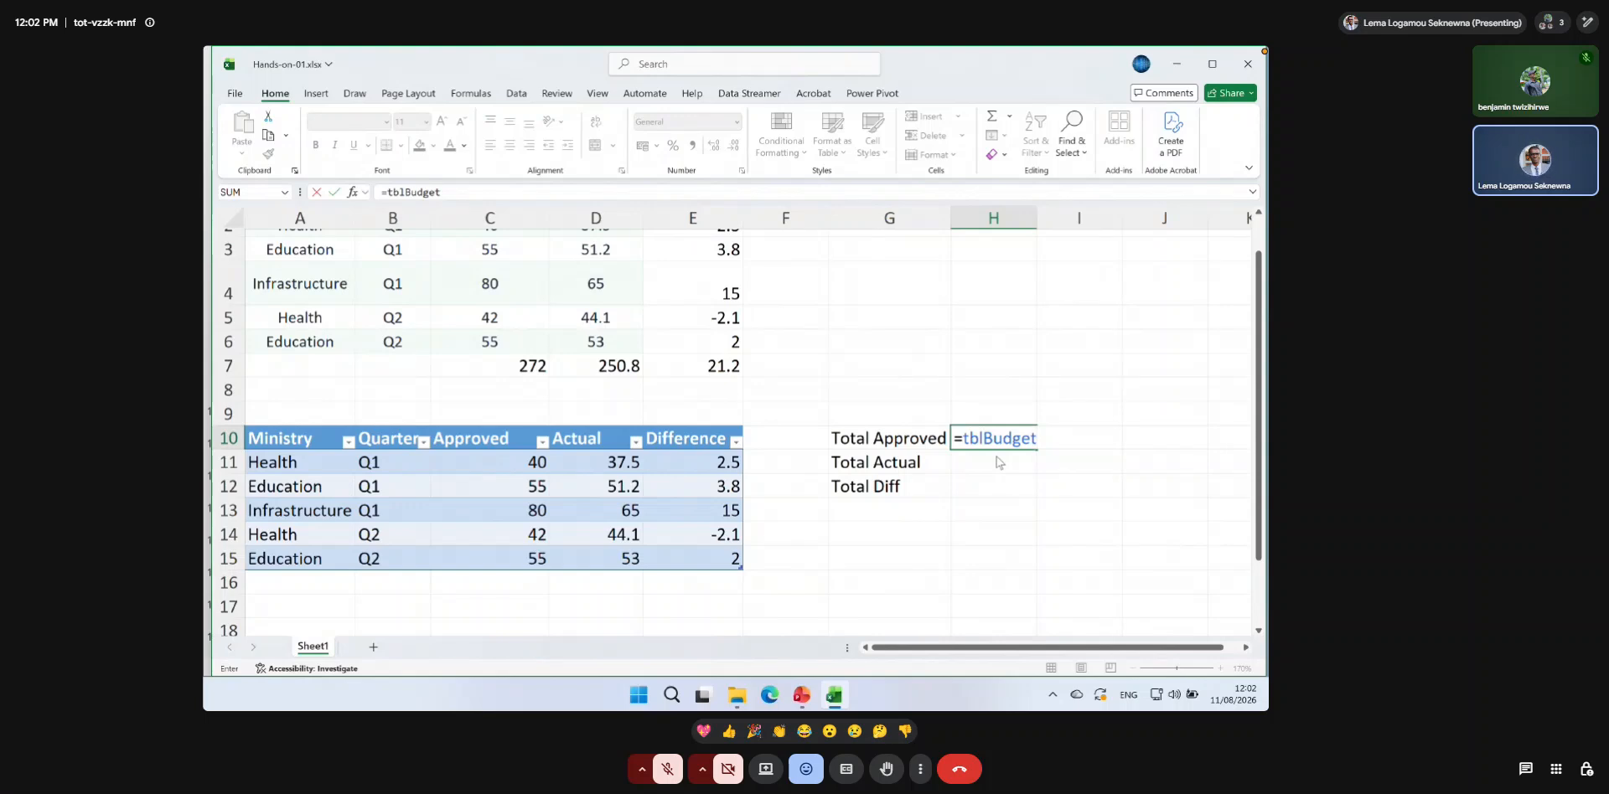
key(BackSpace)
key(BackSpace)
key(BackSpace)
key(BackSpace)
key(BackSpace)
key(BackSpace)
key(BackSpace)
key(BackSpace)
key(BackSpace)
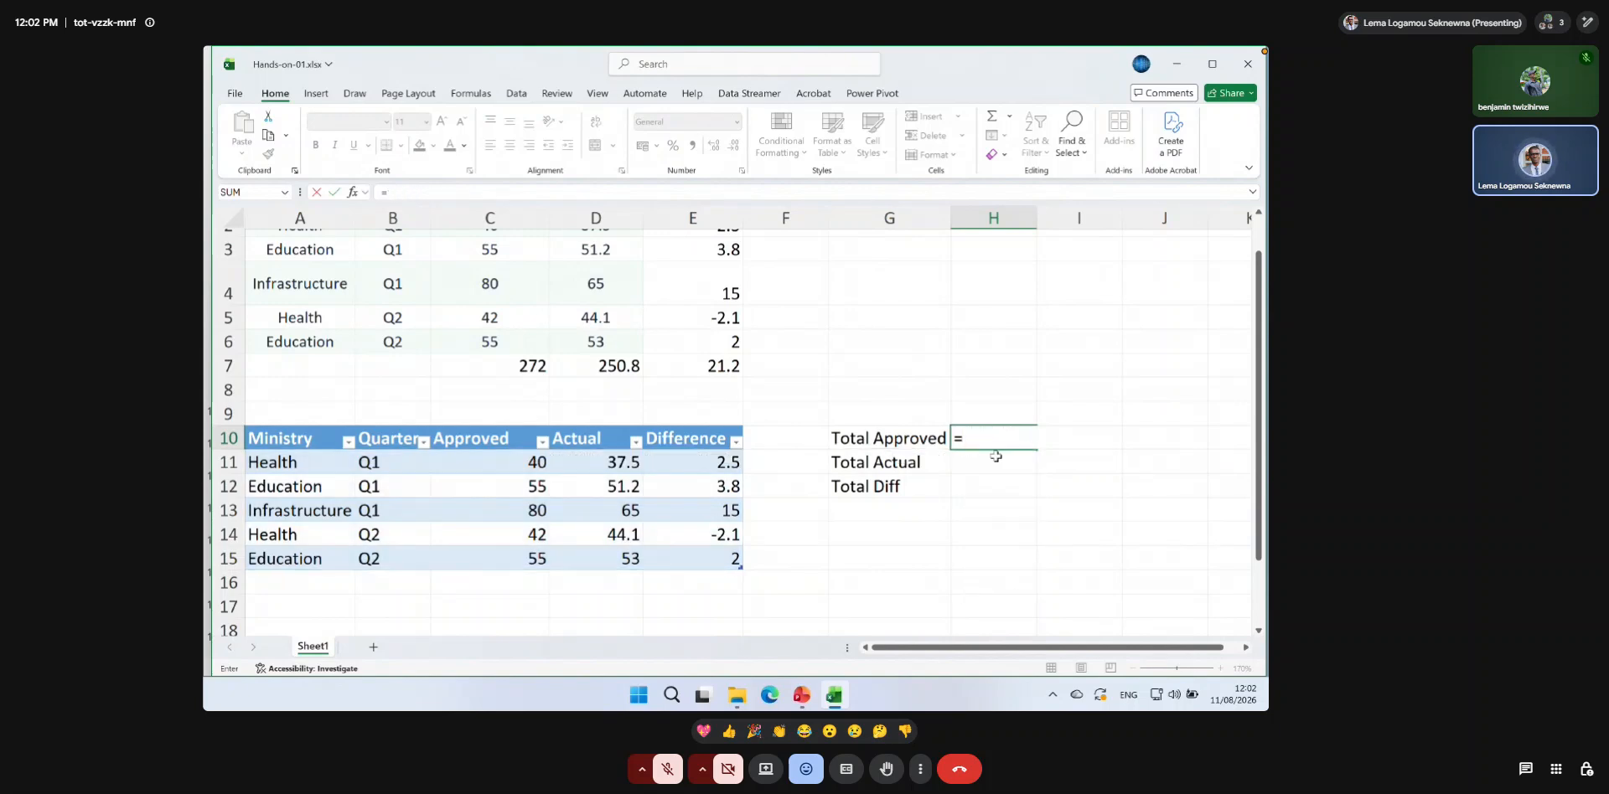
Calculate the Total Approved in H10 with the formula =sum(tblBudget[Approved]).
text(sum(tbl)
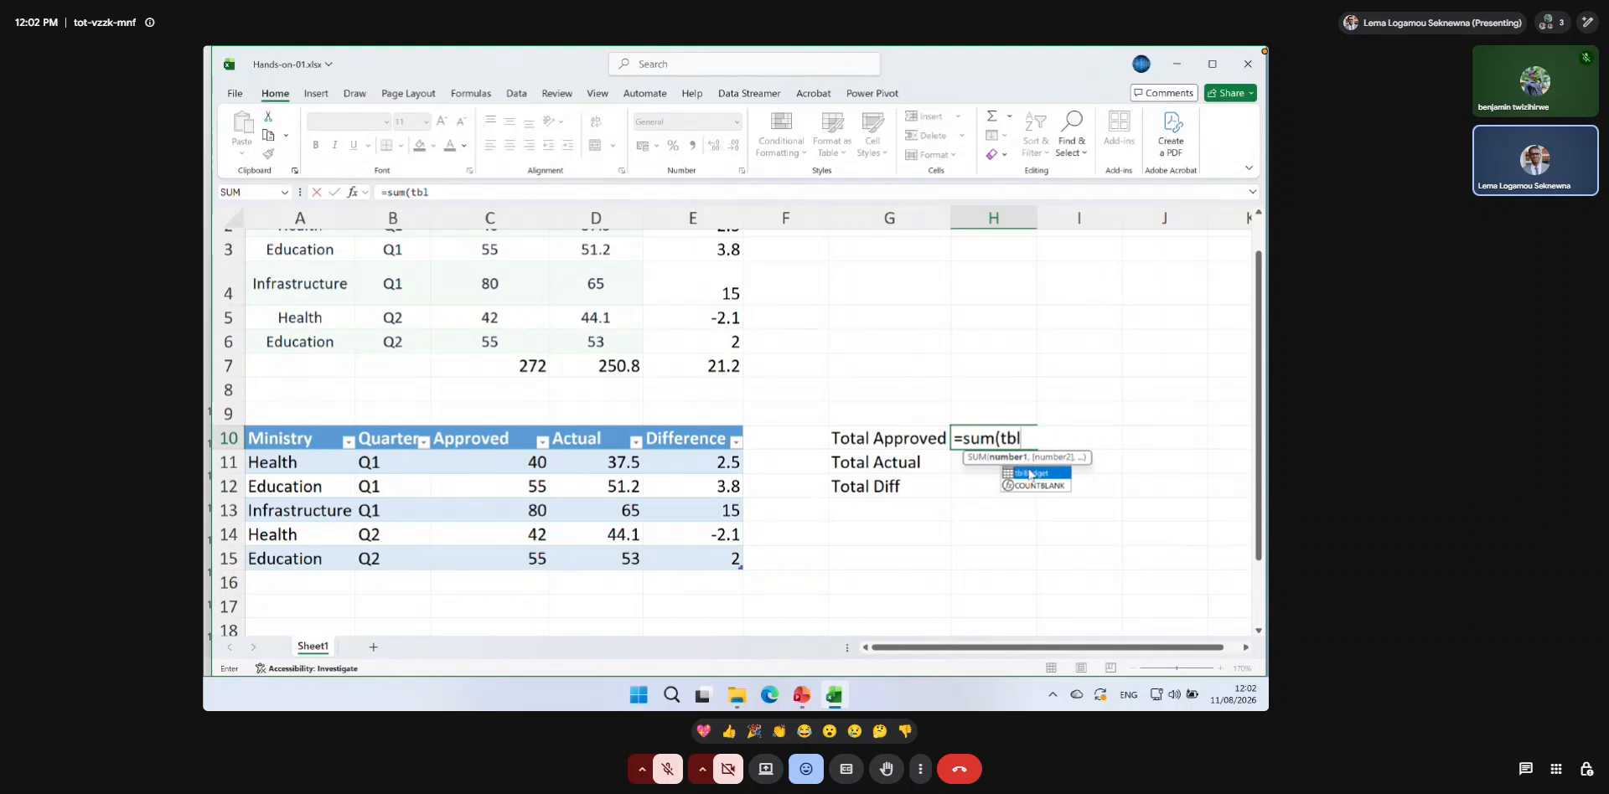
double_click(1029, 473)
text([)
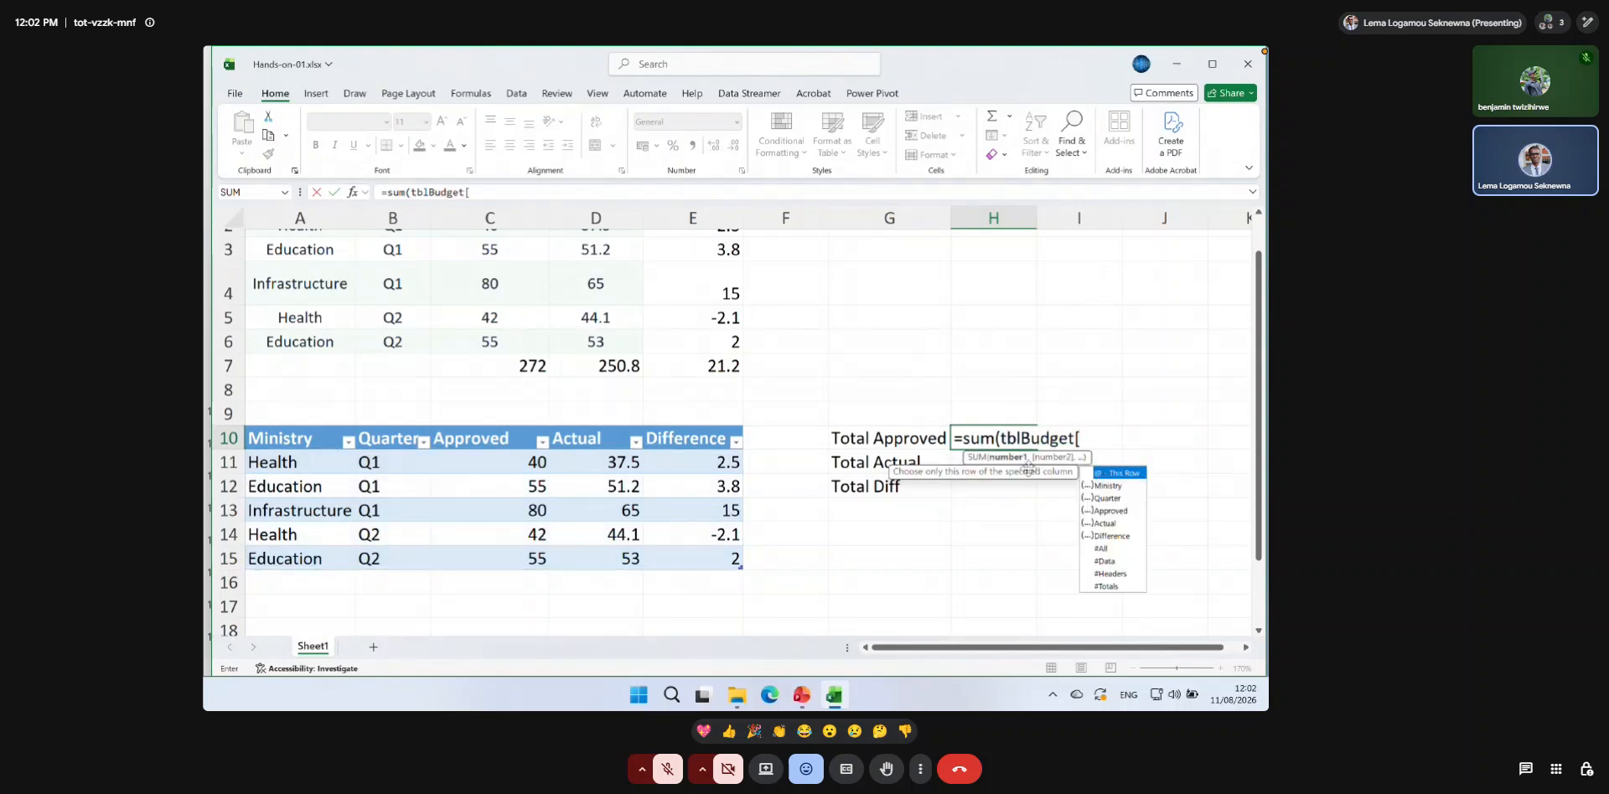
double_click(1105, 512)
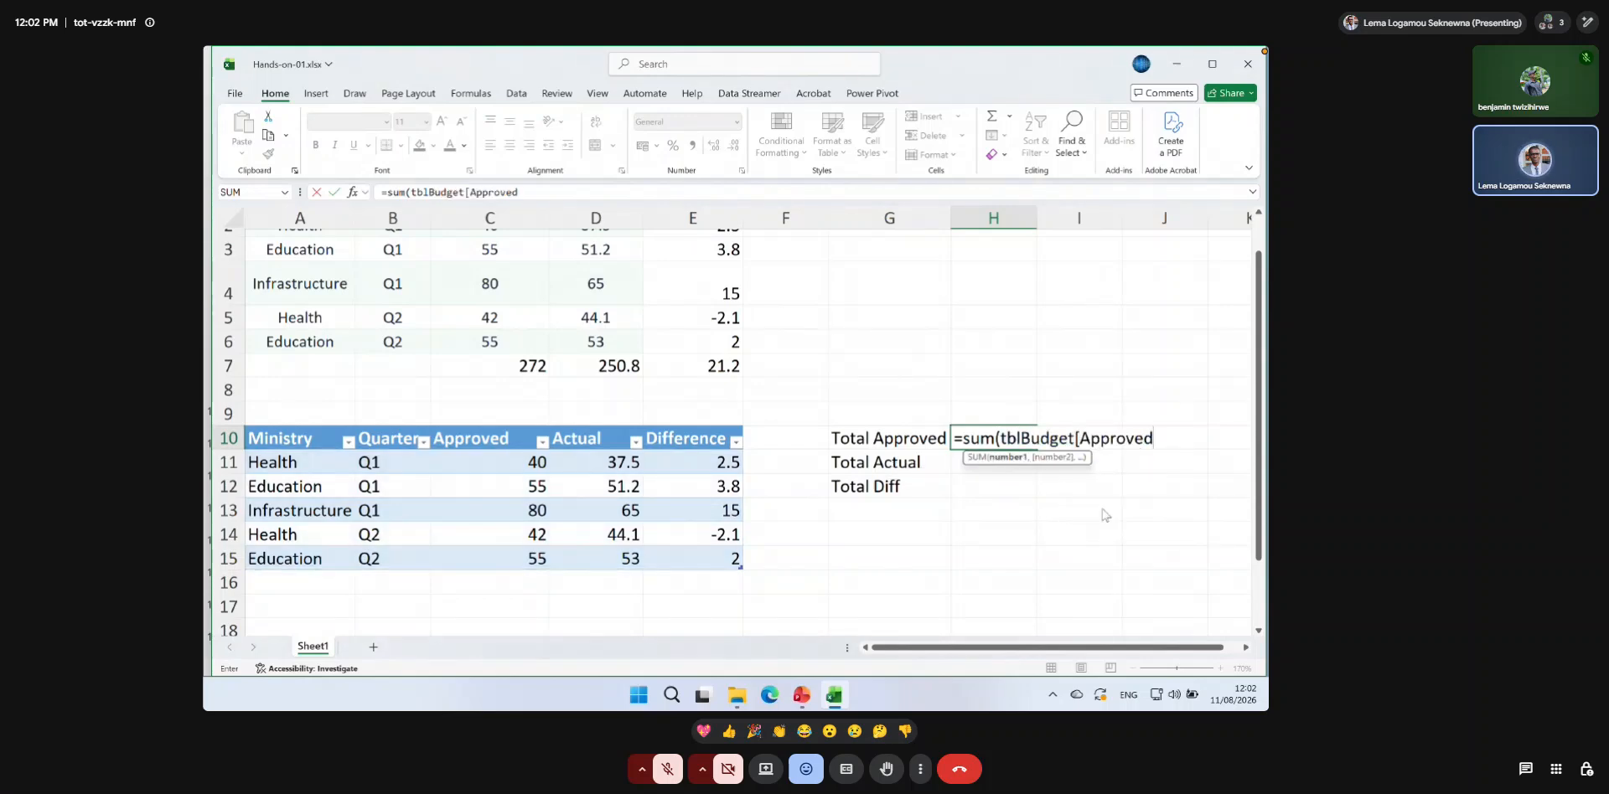
text(]))
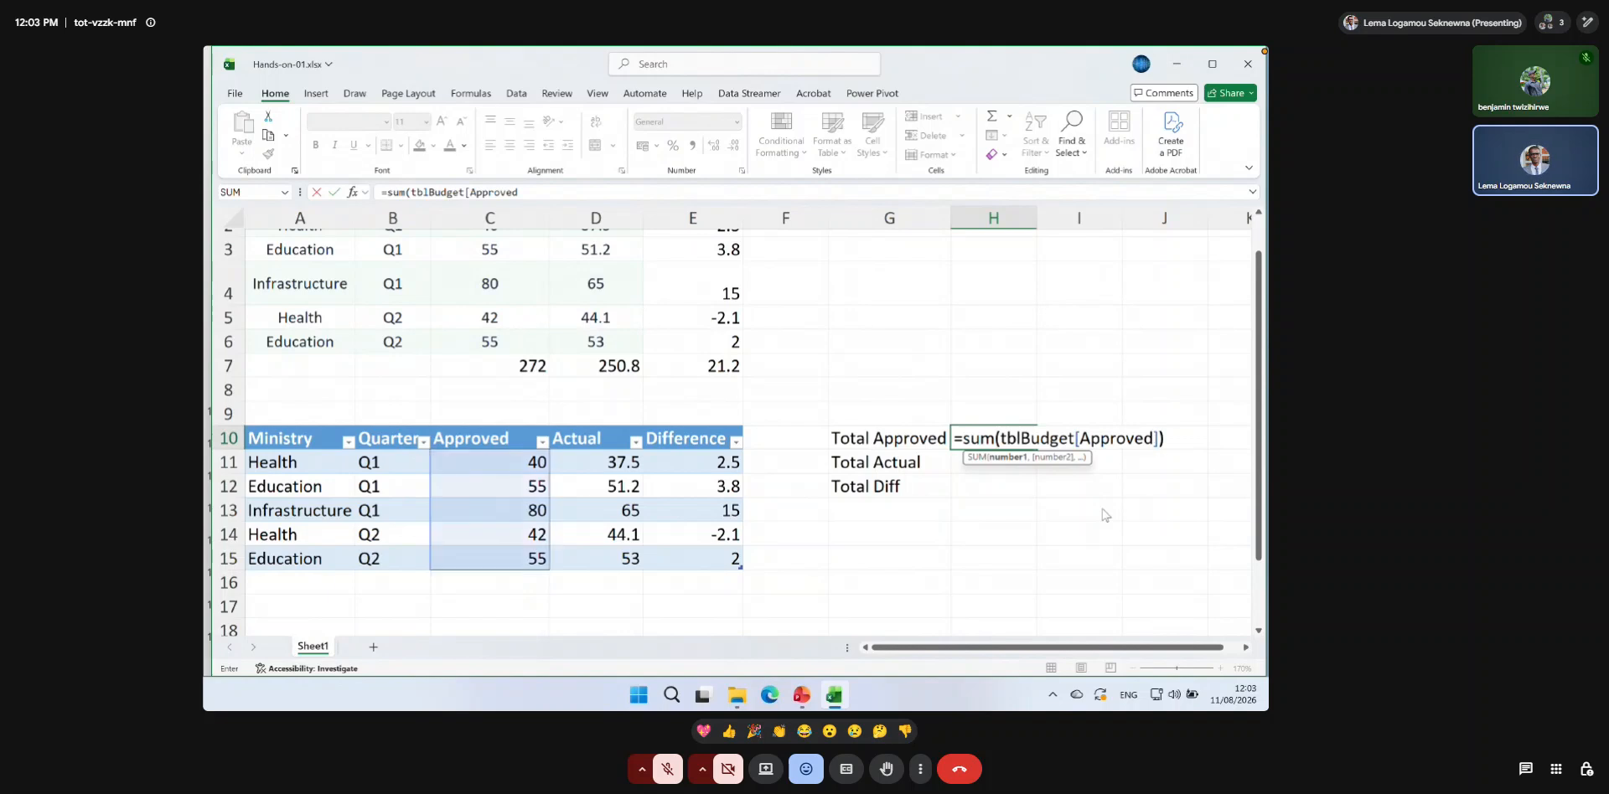
key(Return)
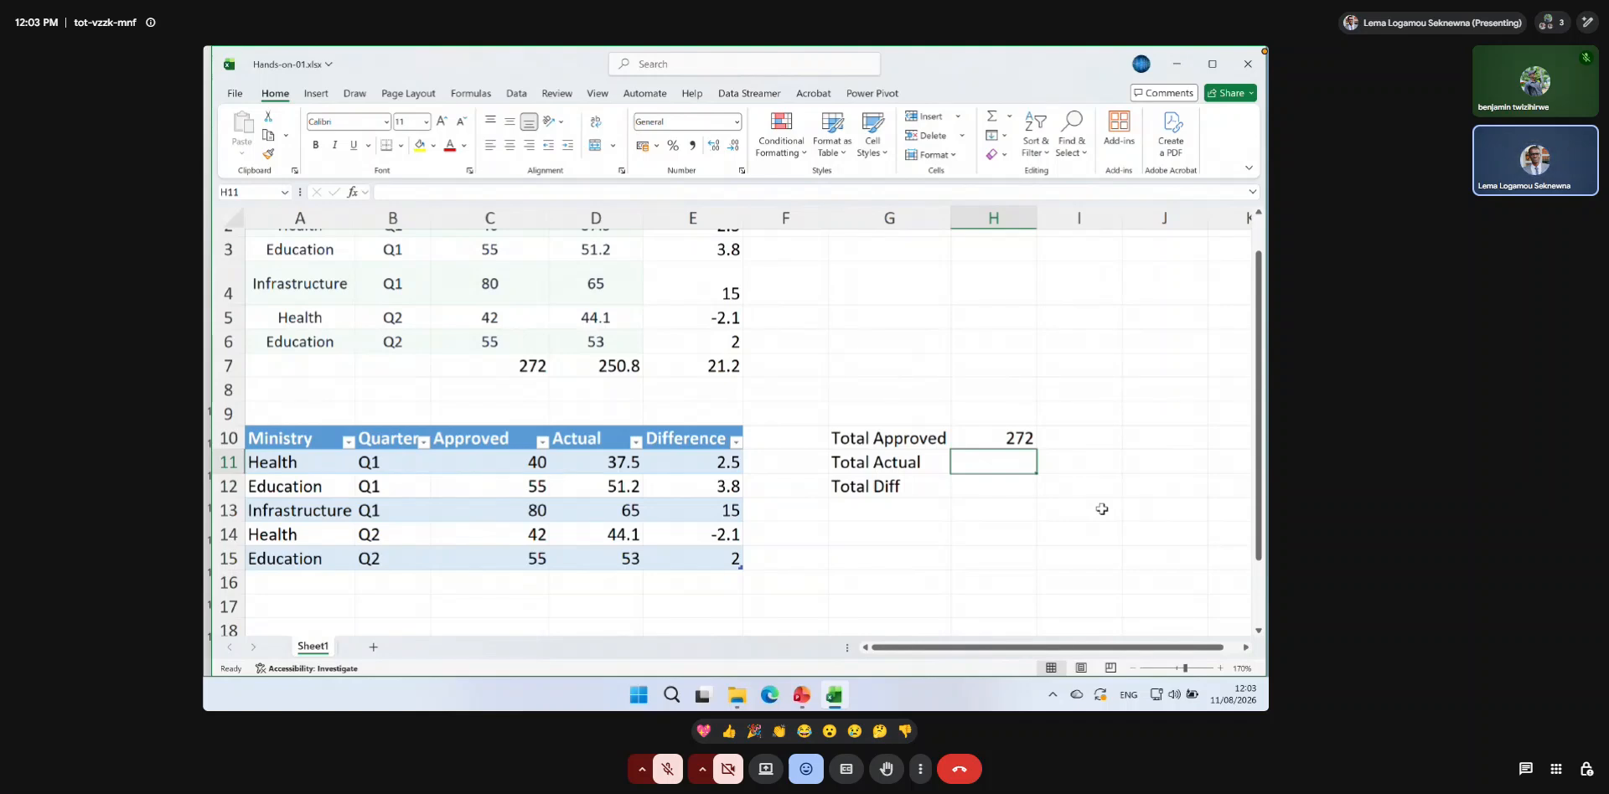
Calculate the Total Actual in H11 with the formula =sum(tblBudget[Actual]).
text(=sum)
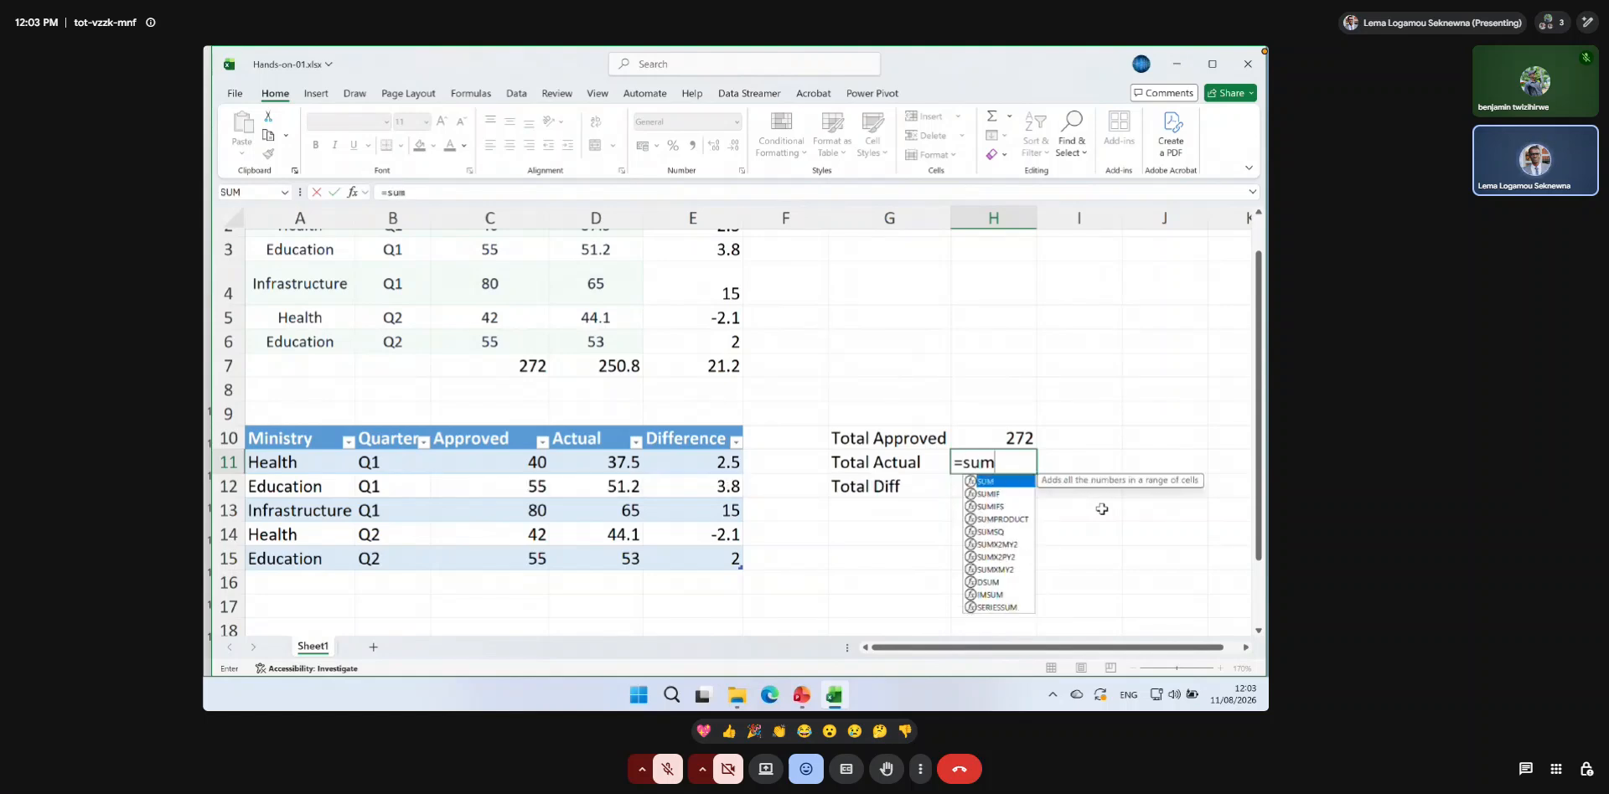
text((tbl)
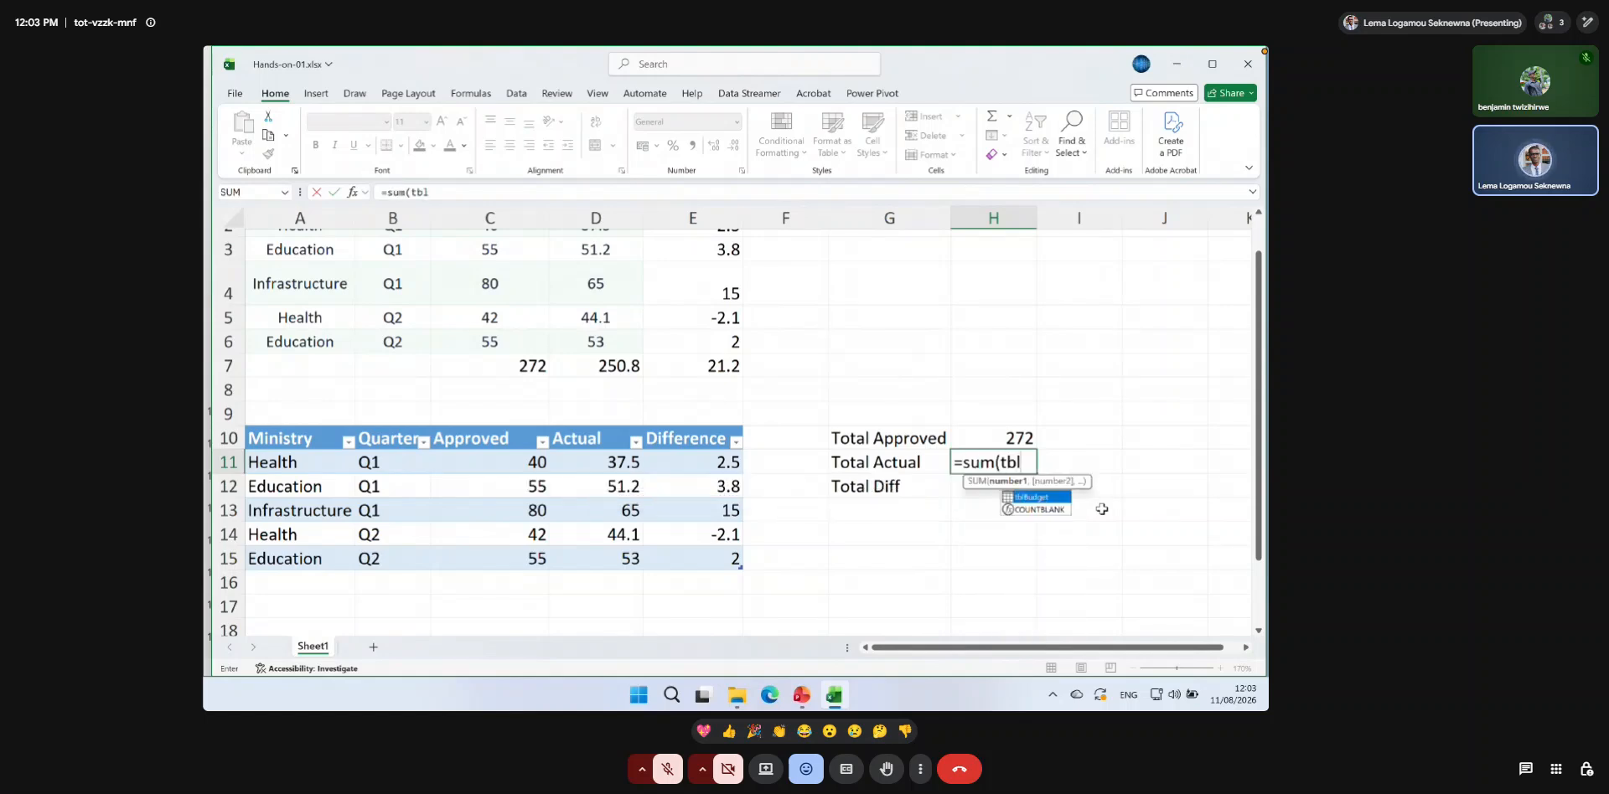
double_click(1050, 496)
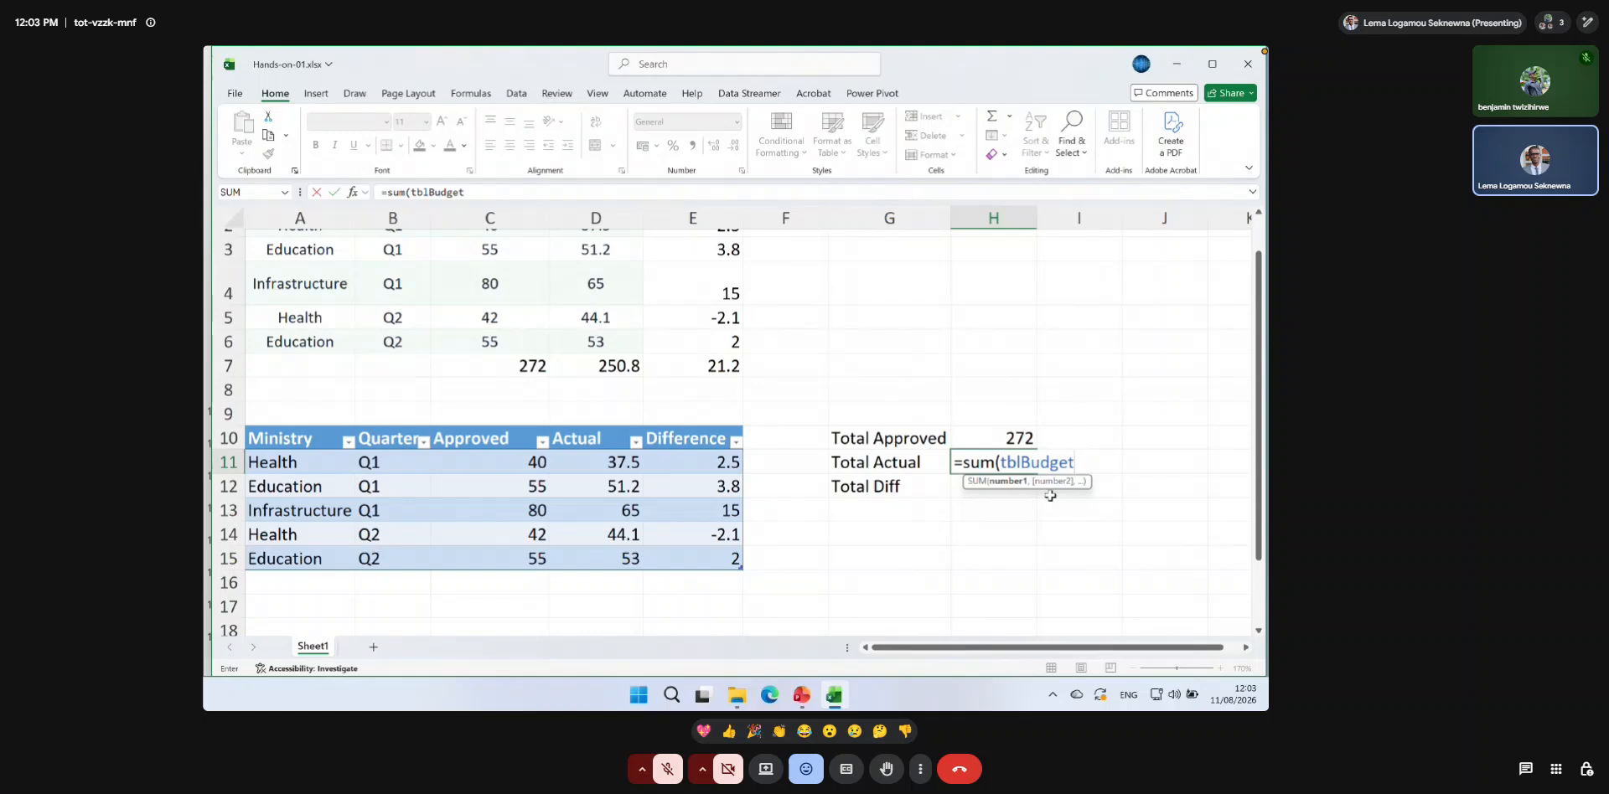
text([)
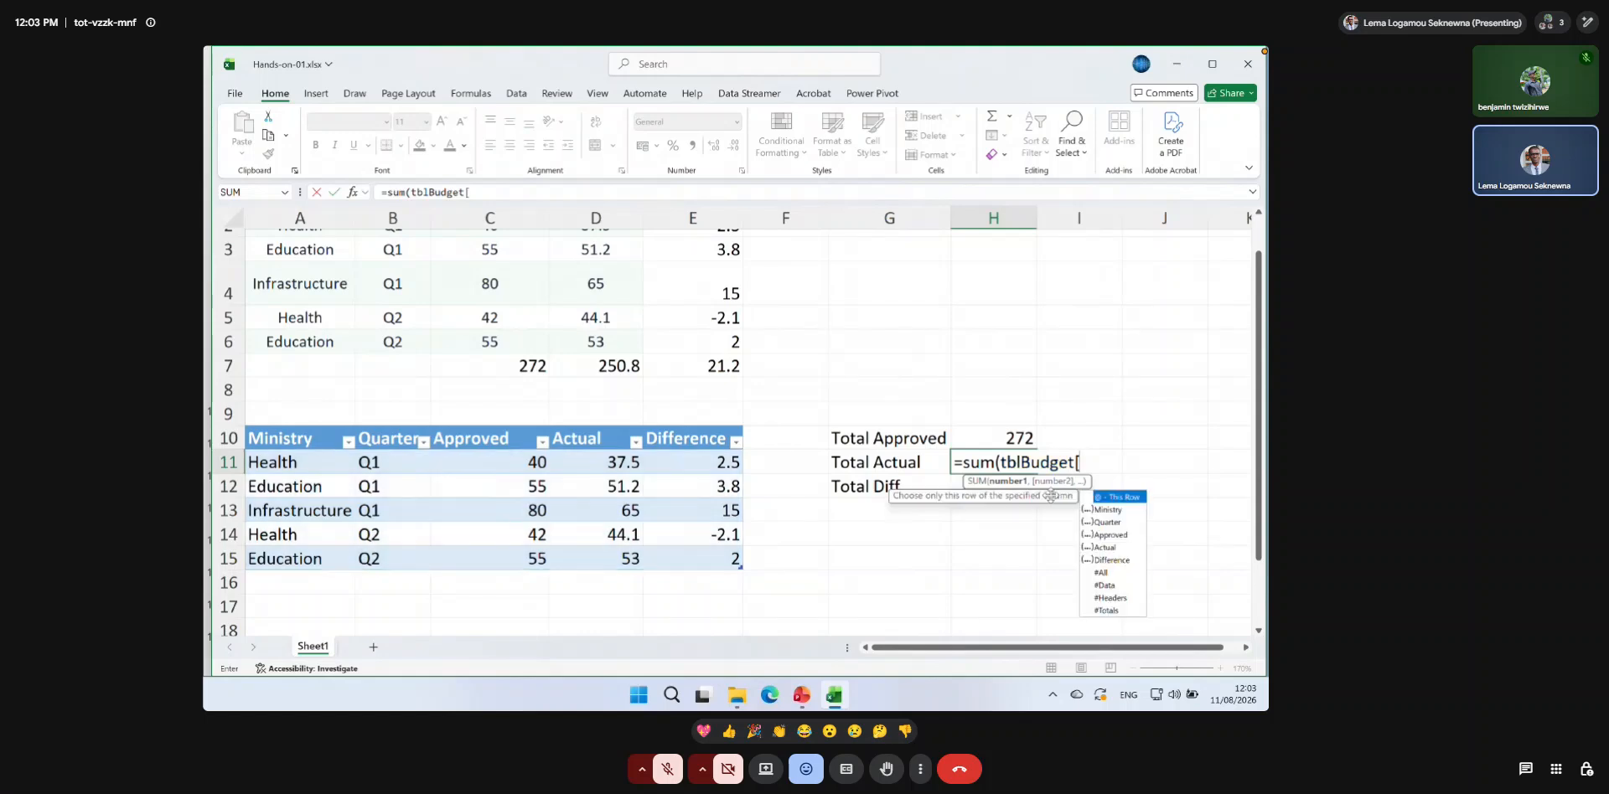
double_click(1113, 550)
text(]))
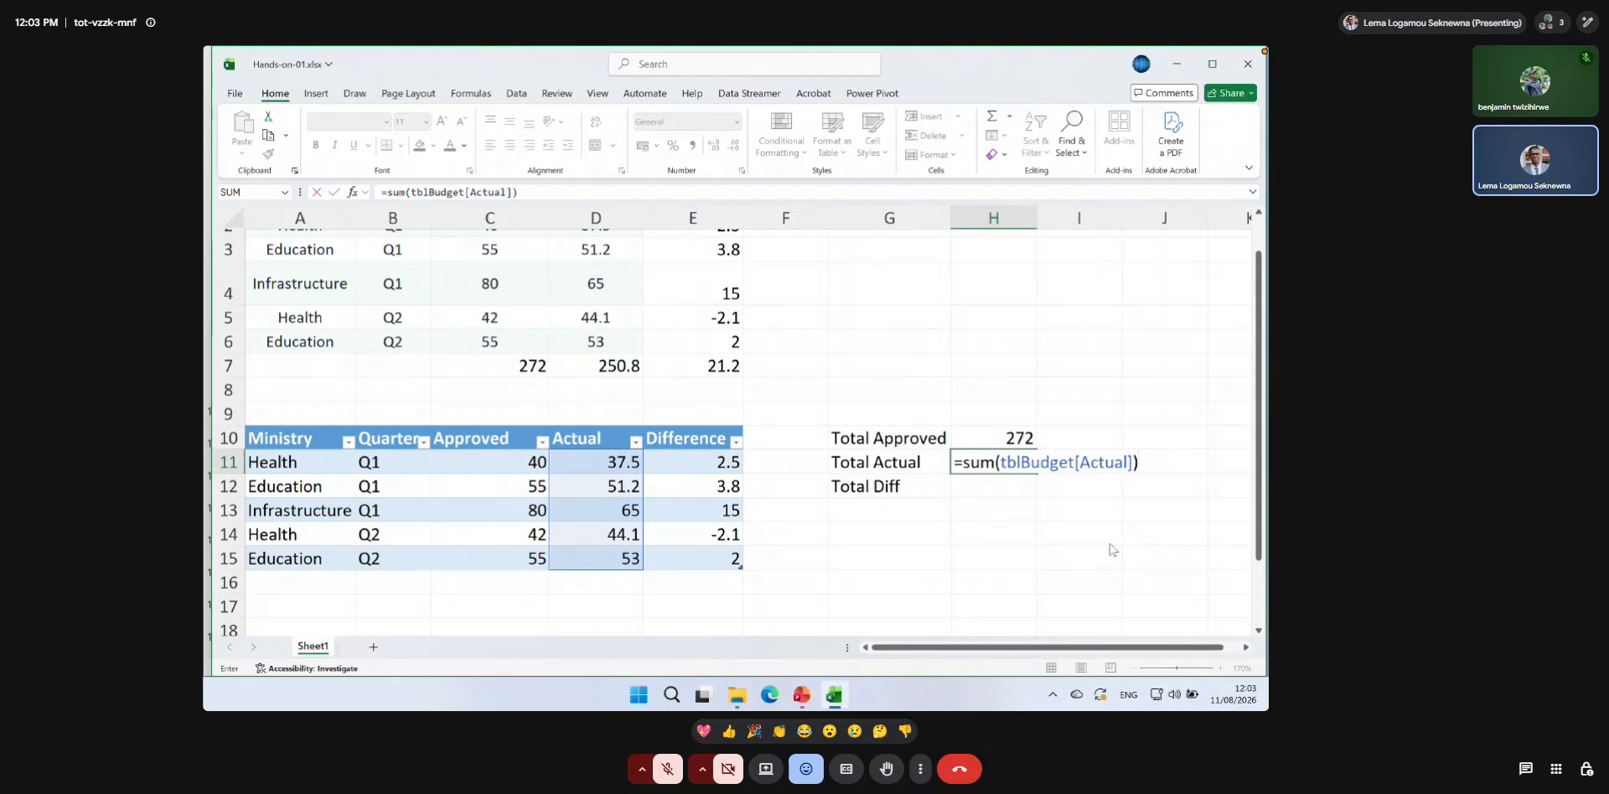
key(Return)
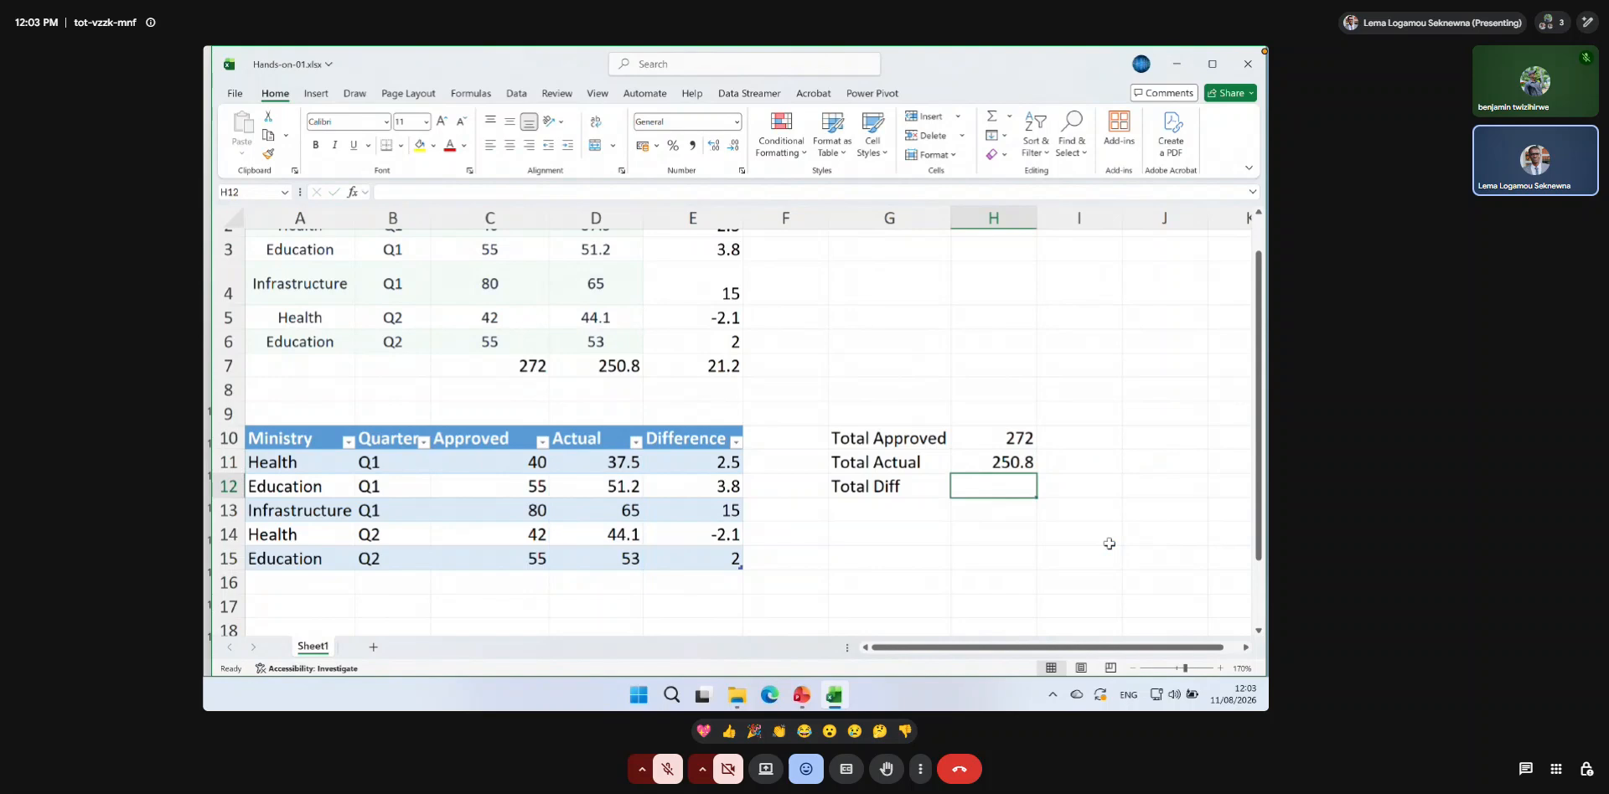
Calculate the Total Diff in H12 with the formula =sum(tblBudget[Difference]).
text(=sum(tbl)
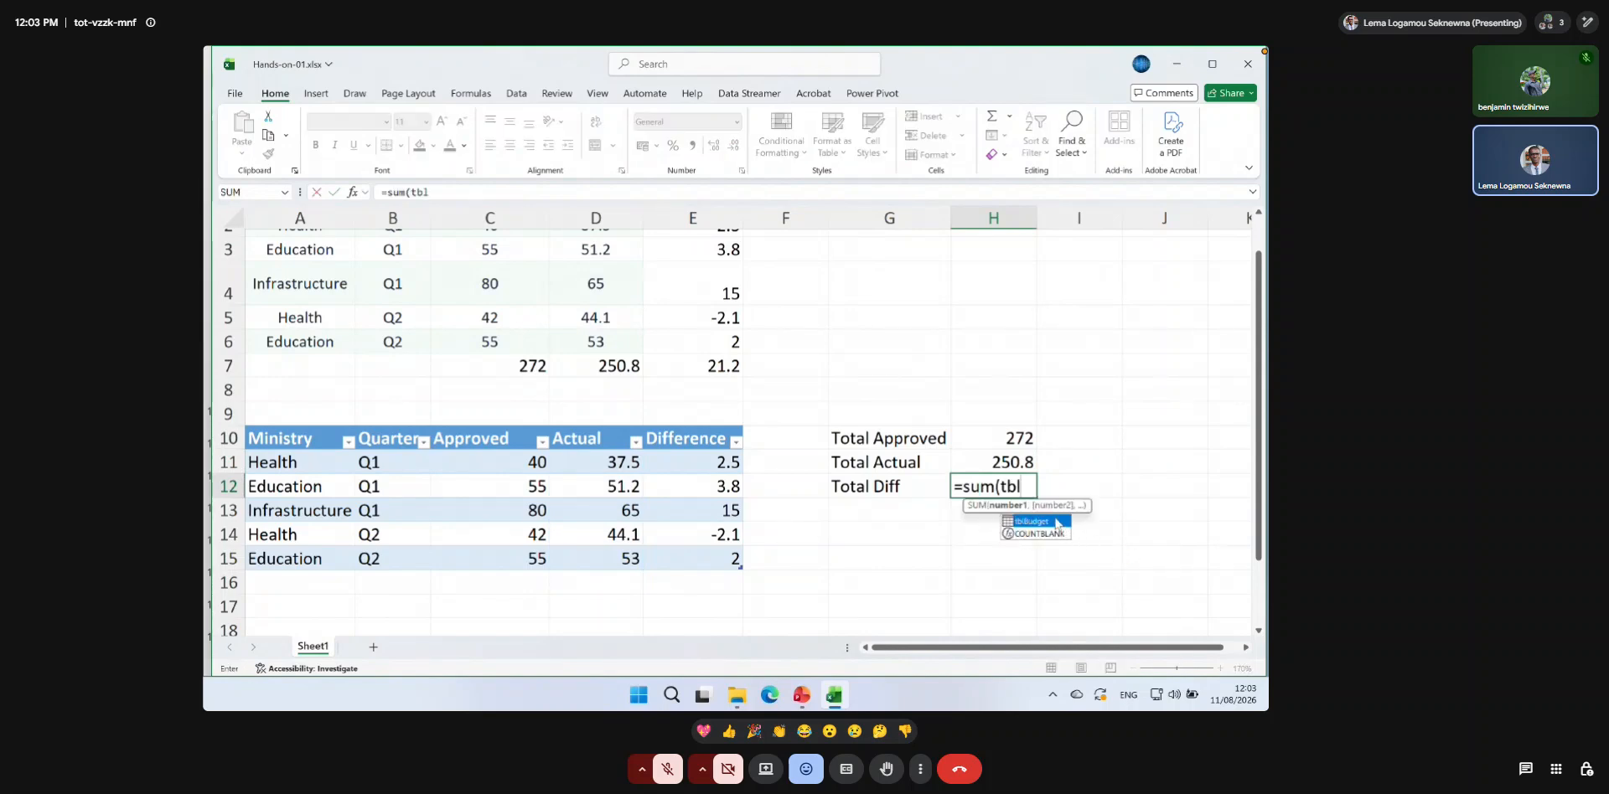
double_click(1057, 522)
text([Di)
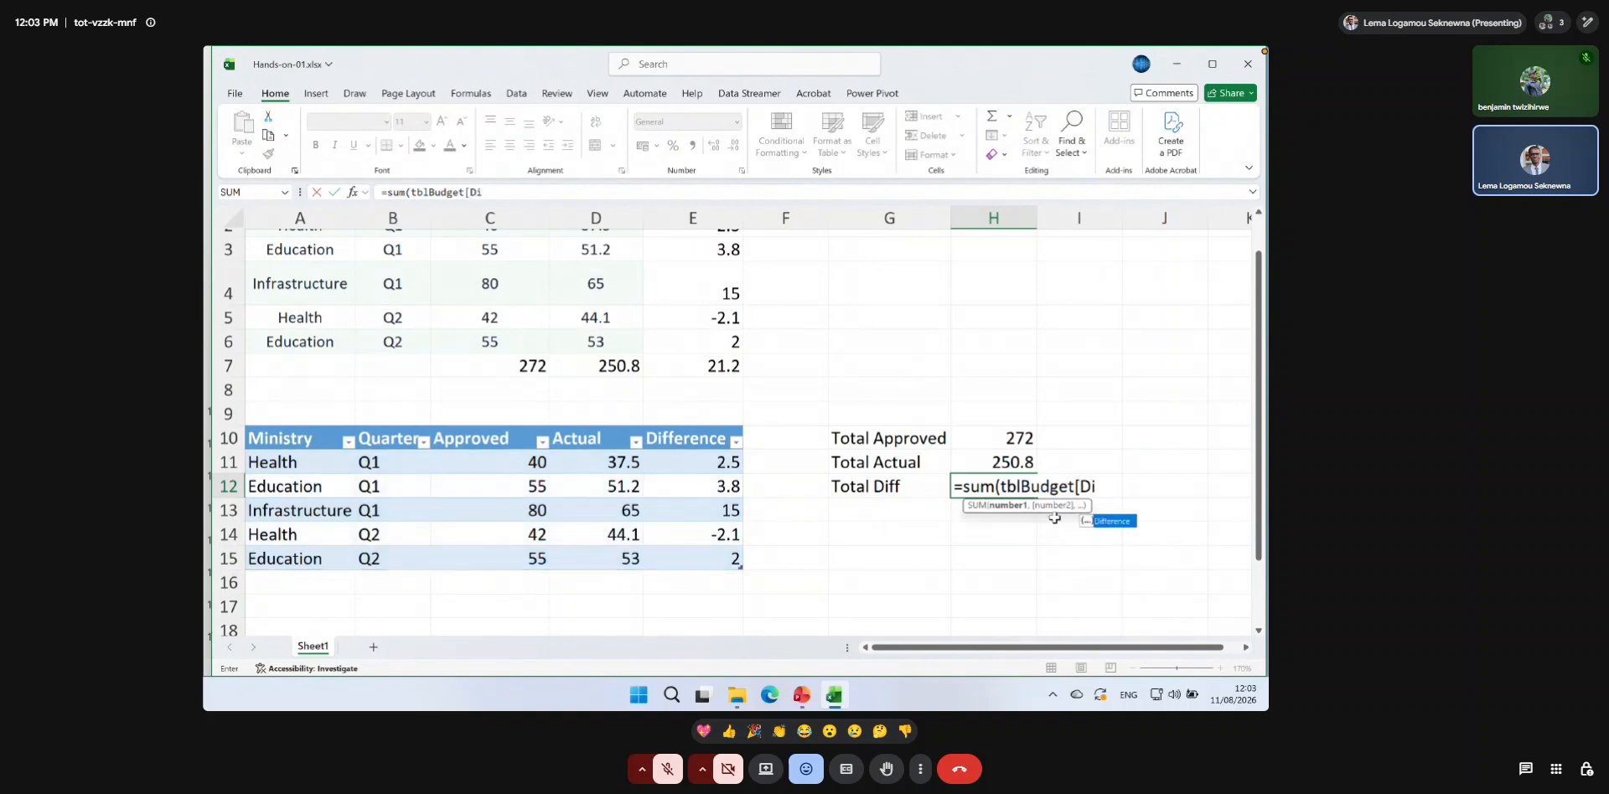
double_click(1116, 521)
text(])
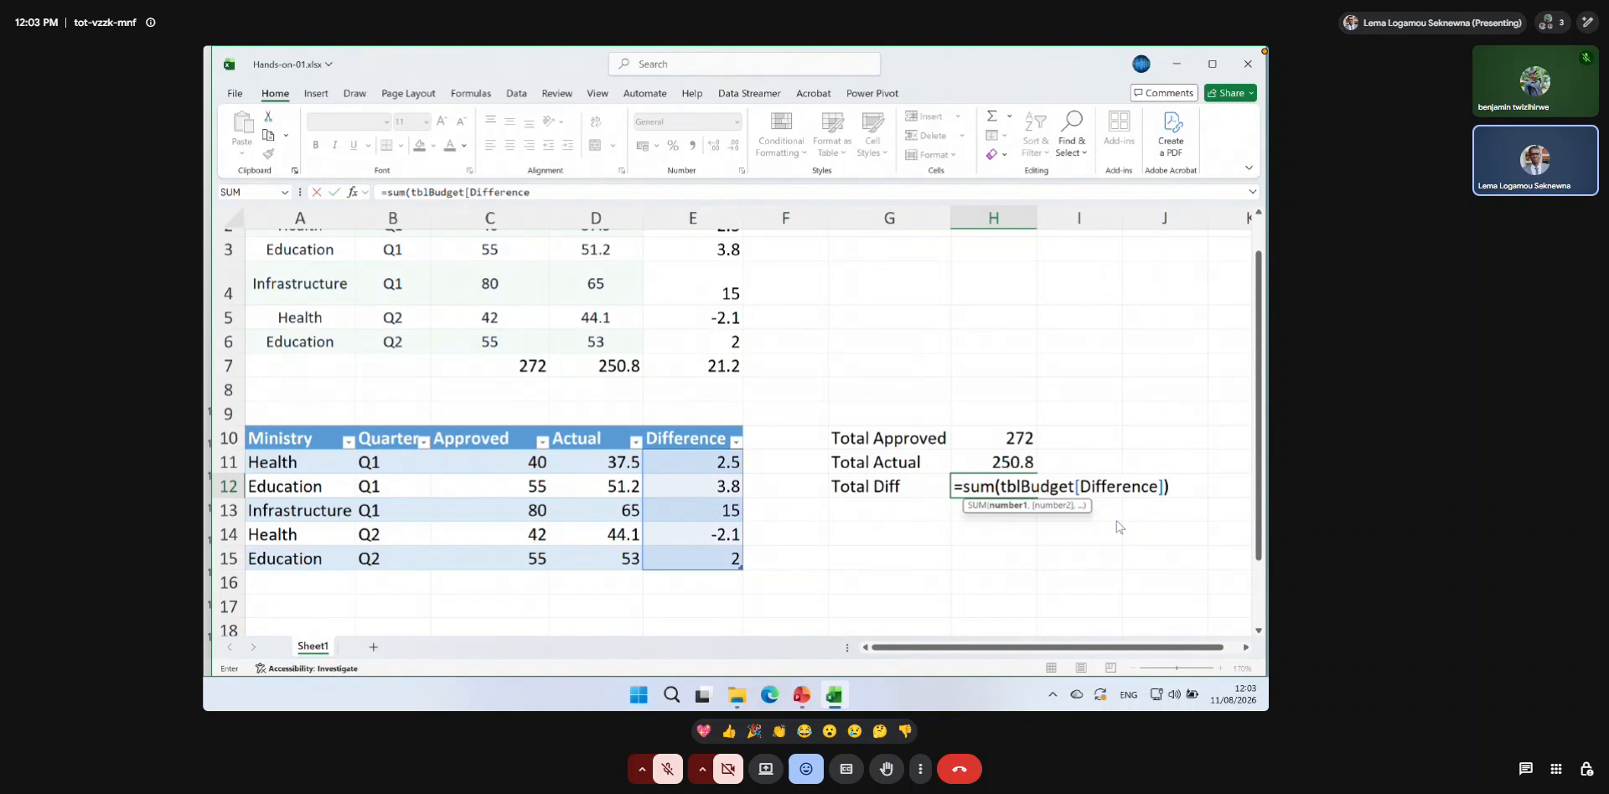
key(Return)
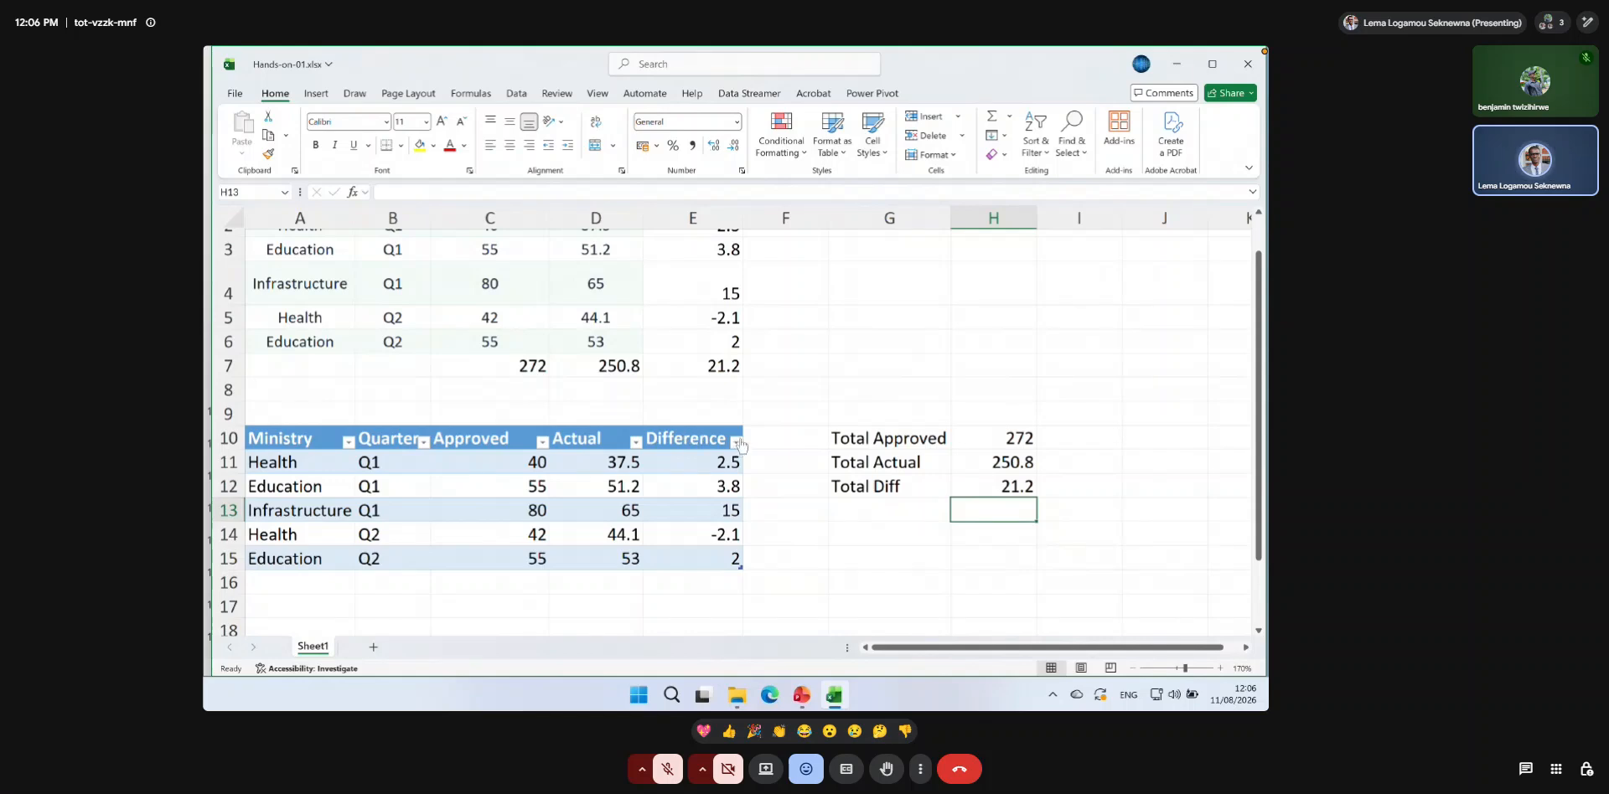
Insert a new sheet column at F, directly after the Difference column.
scroll(746, 406, down, 1)
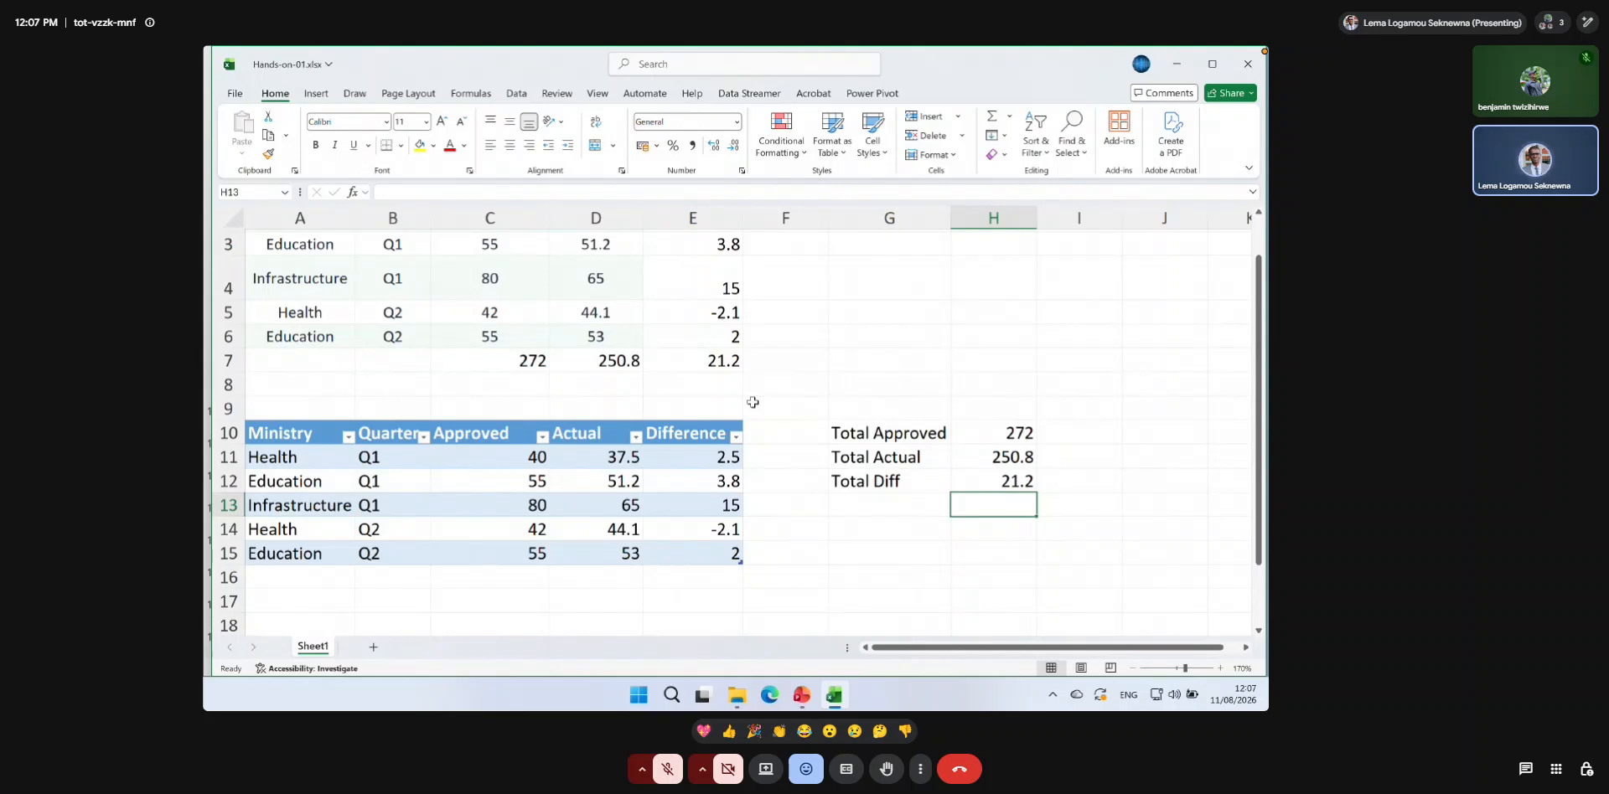
click(693, 218)
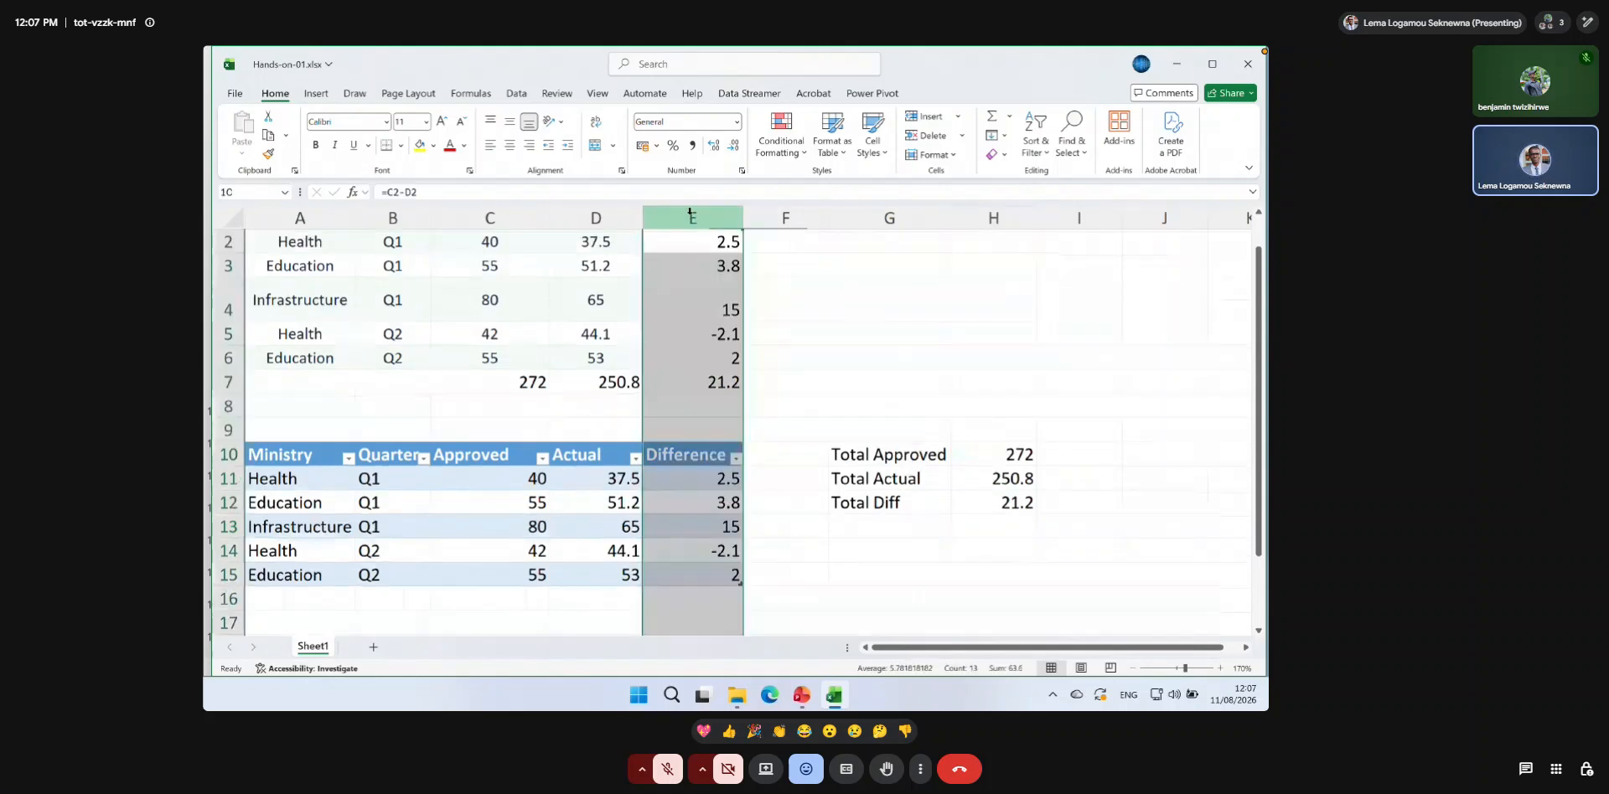
click(796, 215)
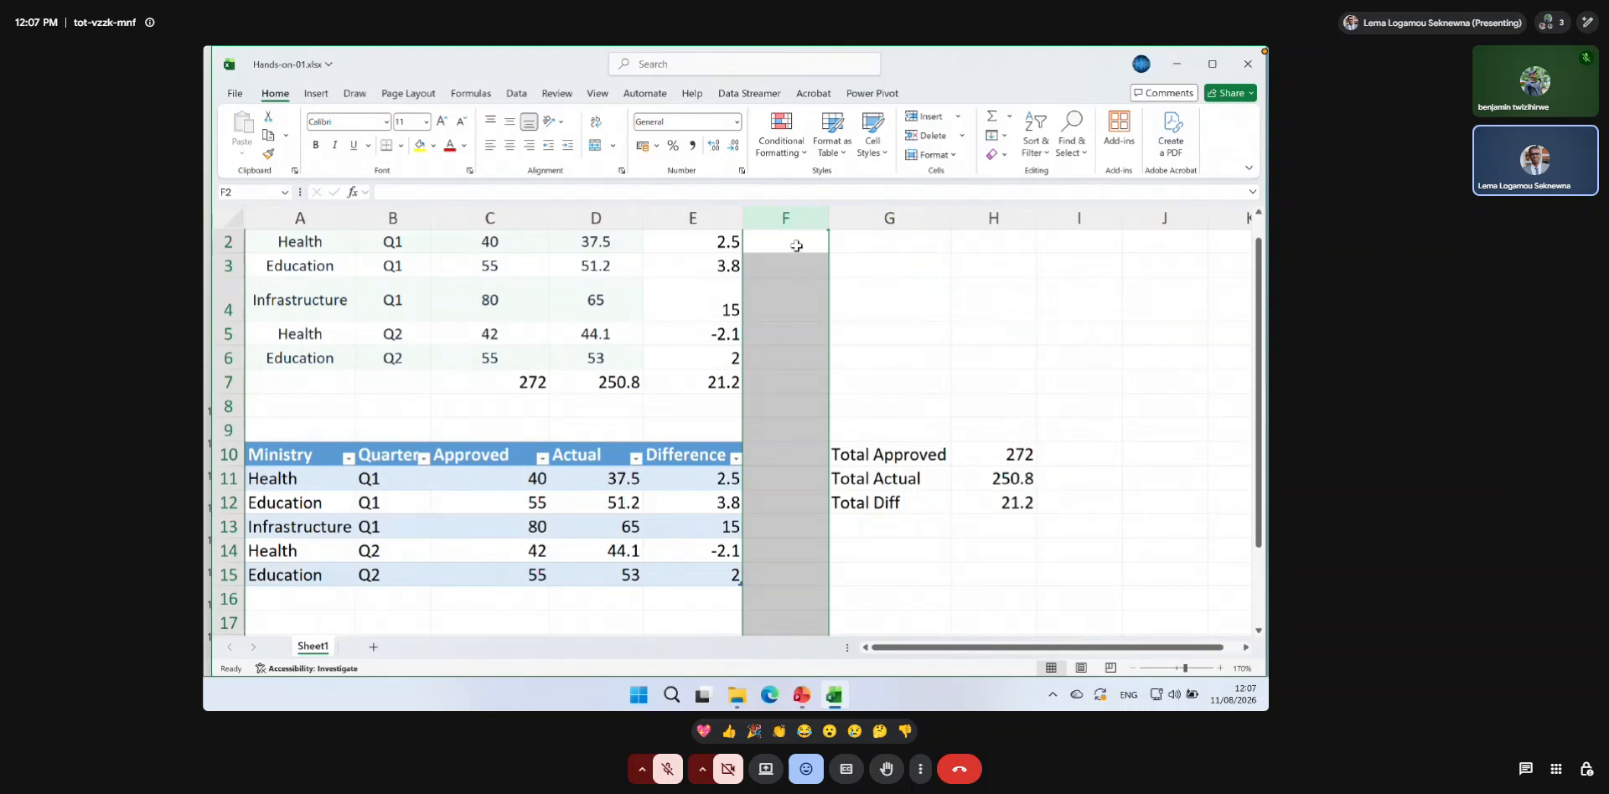
click(718, 215)
click(759, 216)
click(701, 216)
click(783, 217)
click(714, 218)
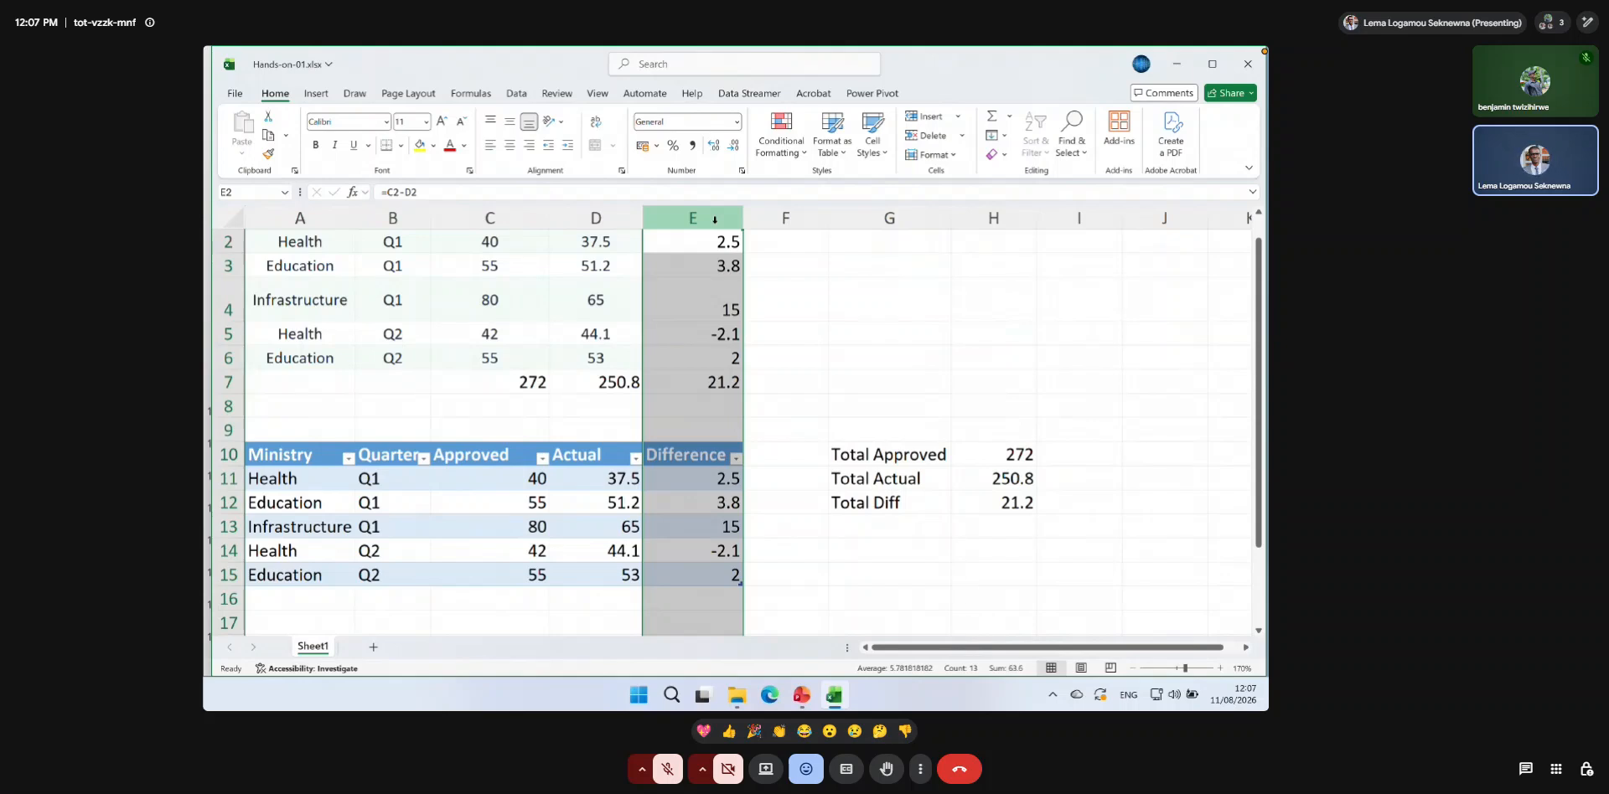
click(786, 218)
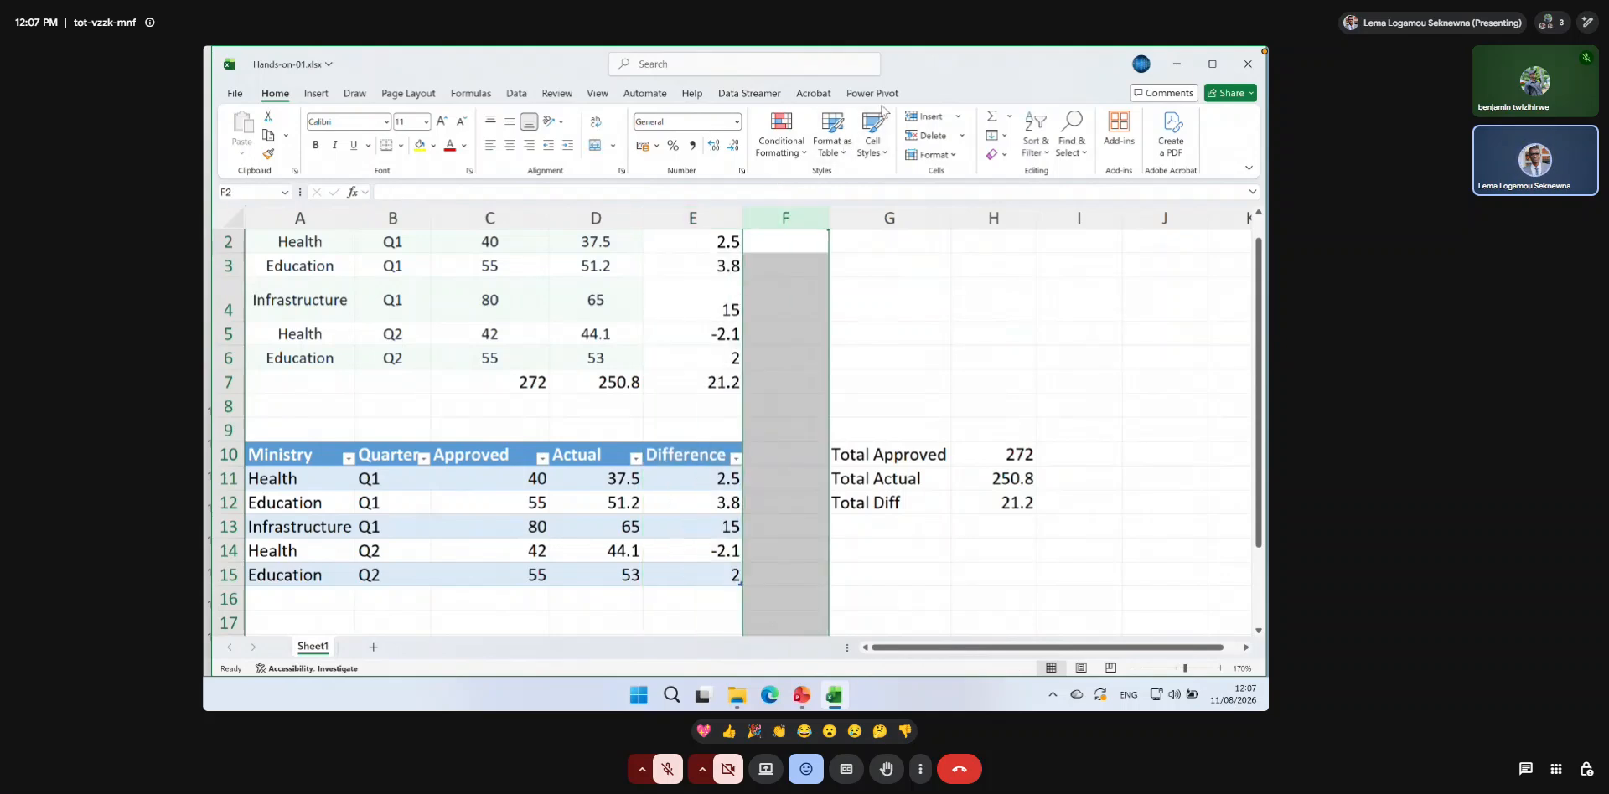
click(928, 119)
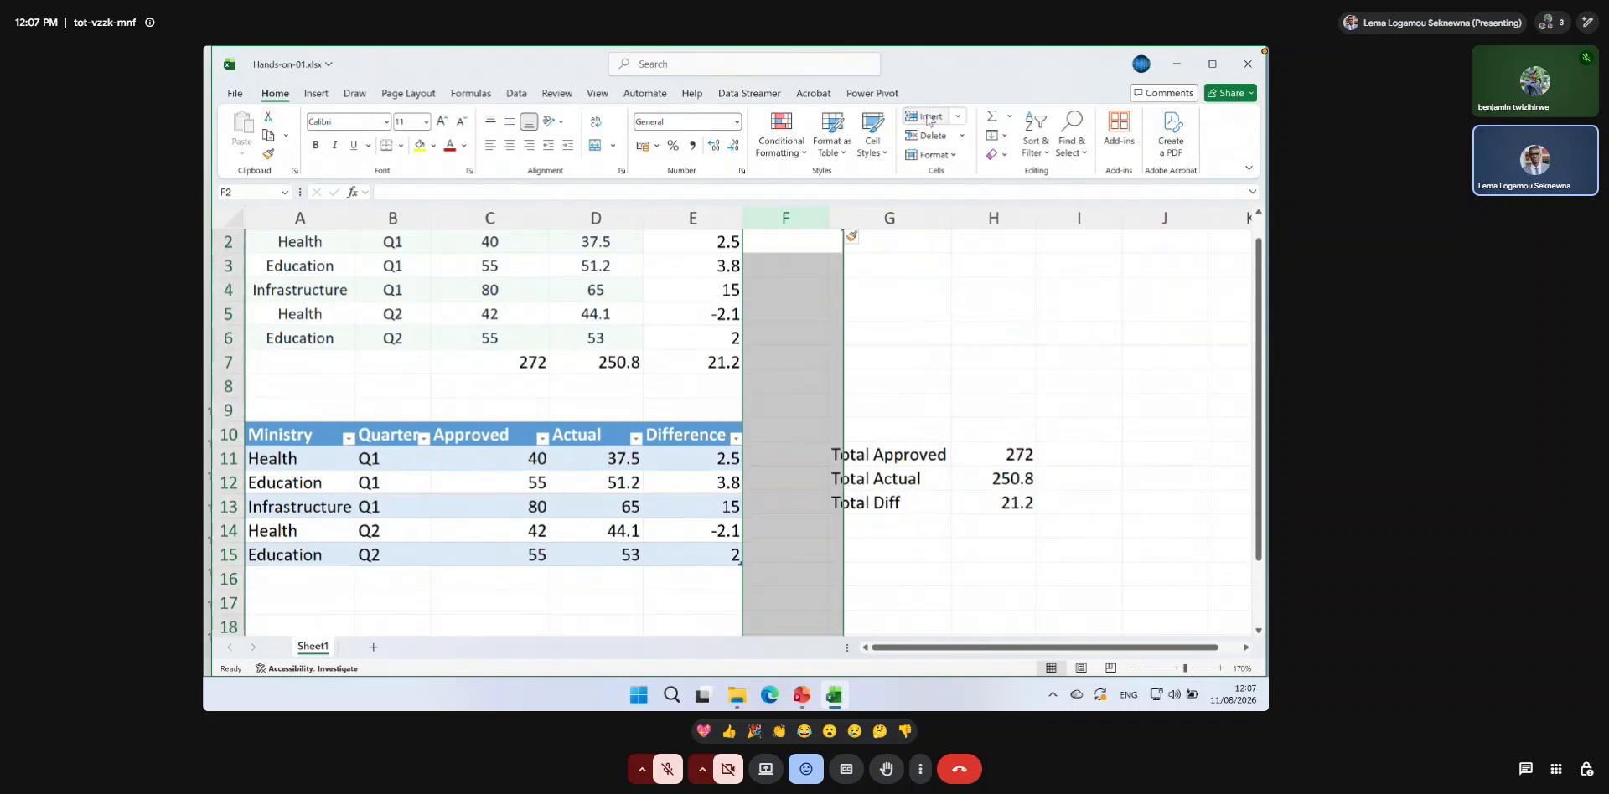
Add a Percentage column to the budget table by entering the header Percentage in F10.
click(815, 430)
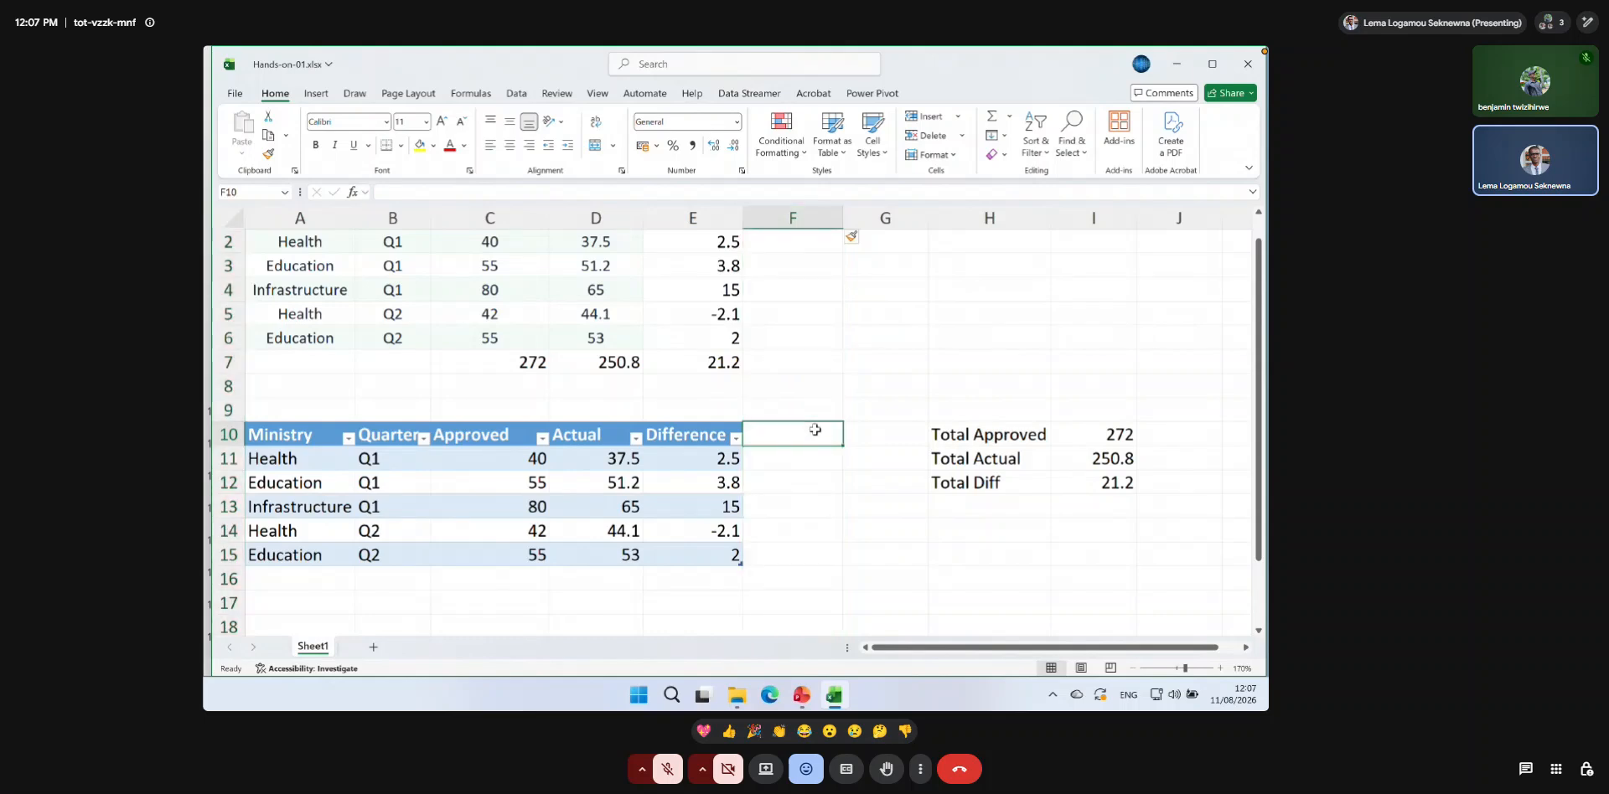
text(%)
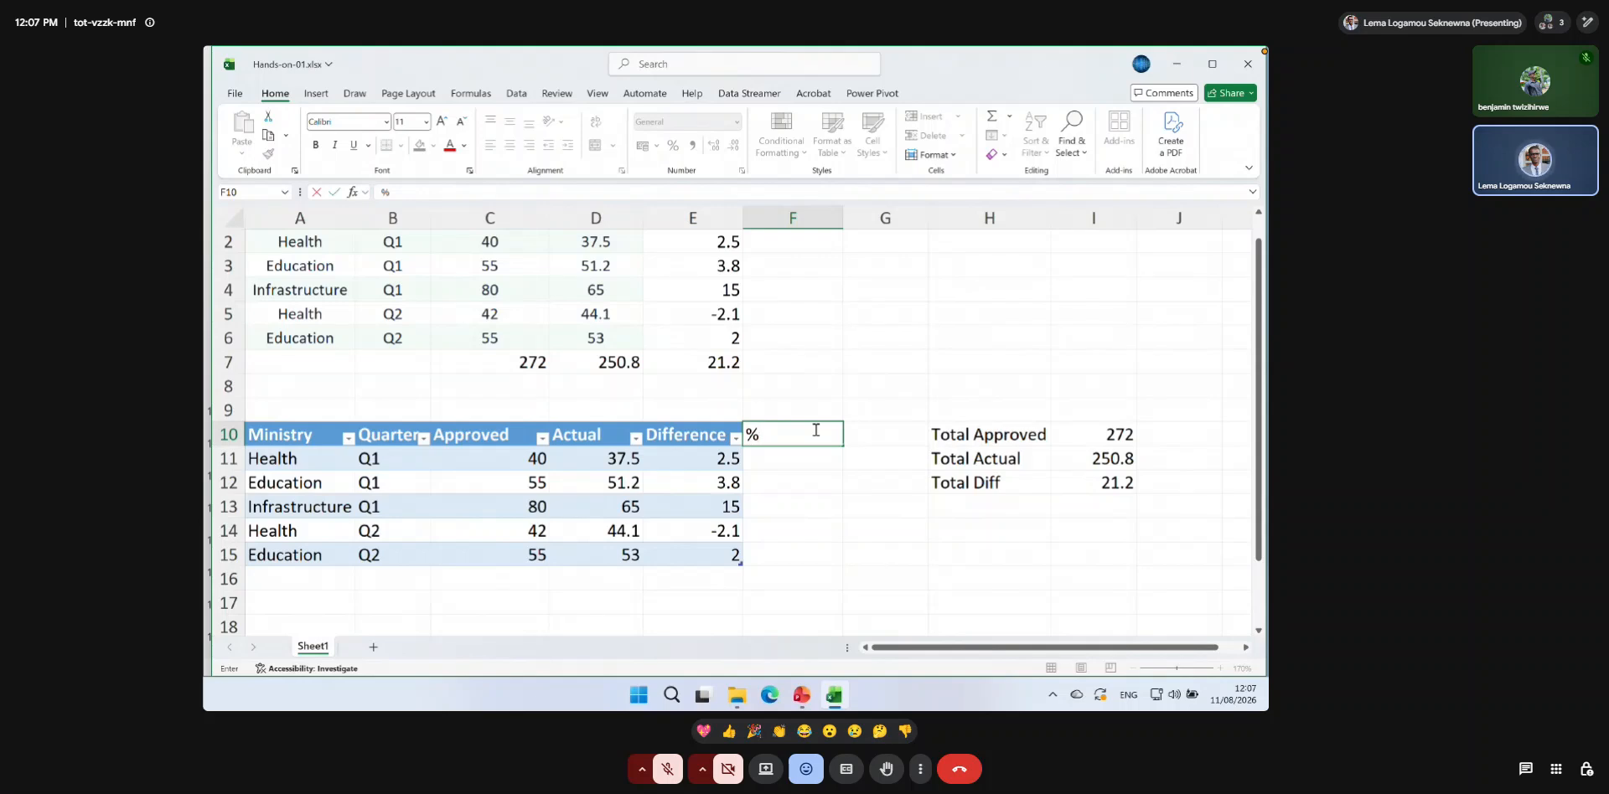
key(BackSpace)
text(Percentage)
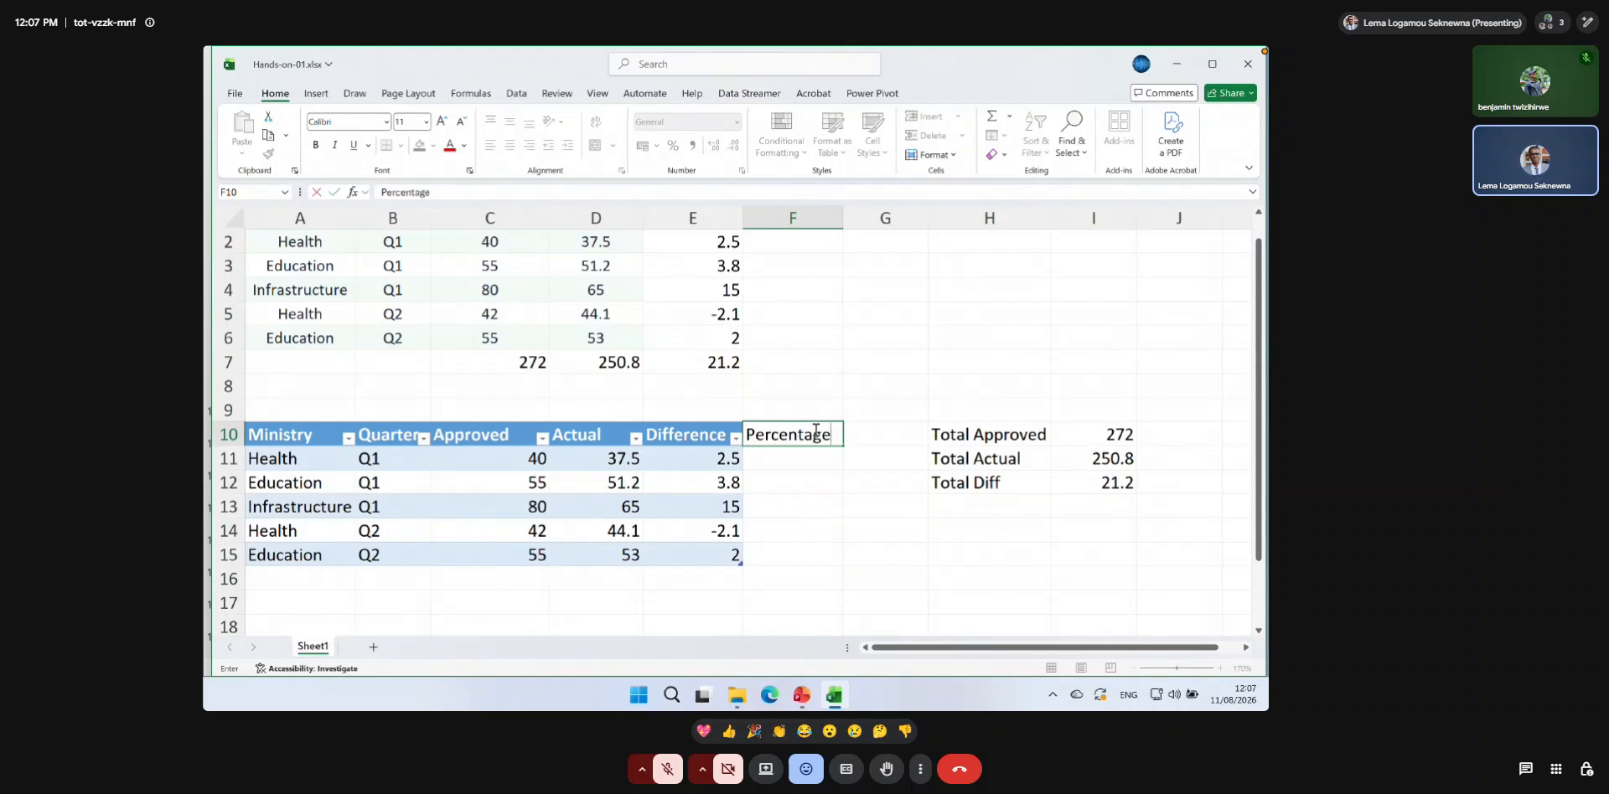
key(Return)
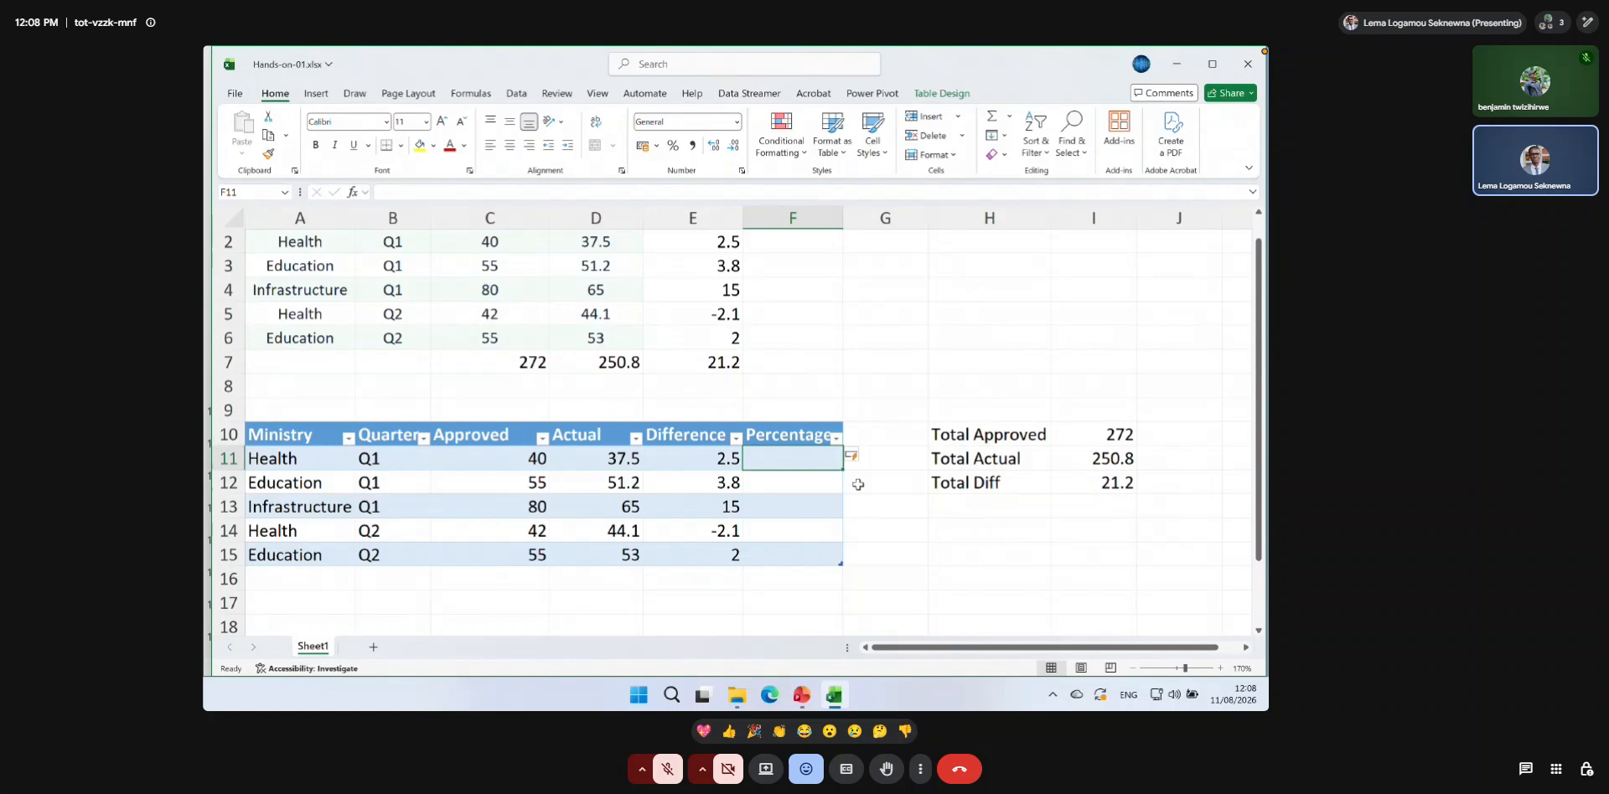
text(=)
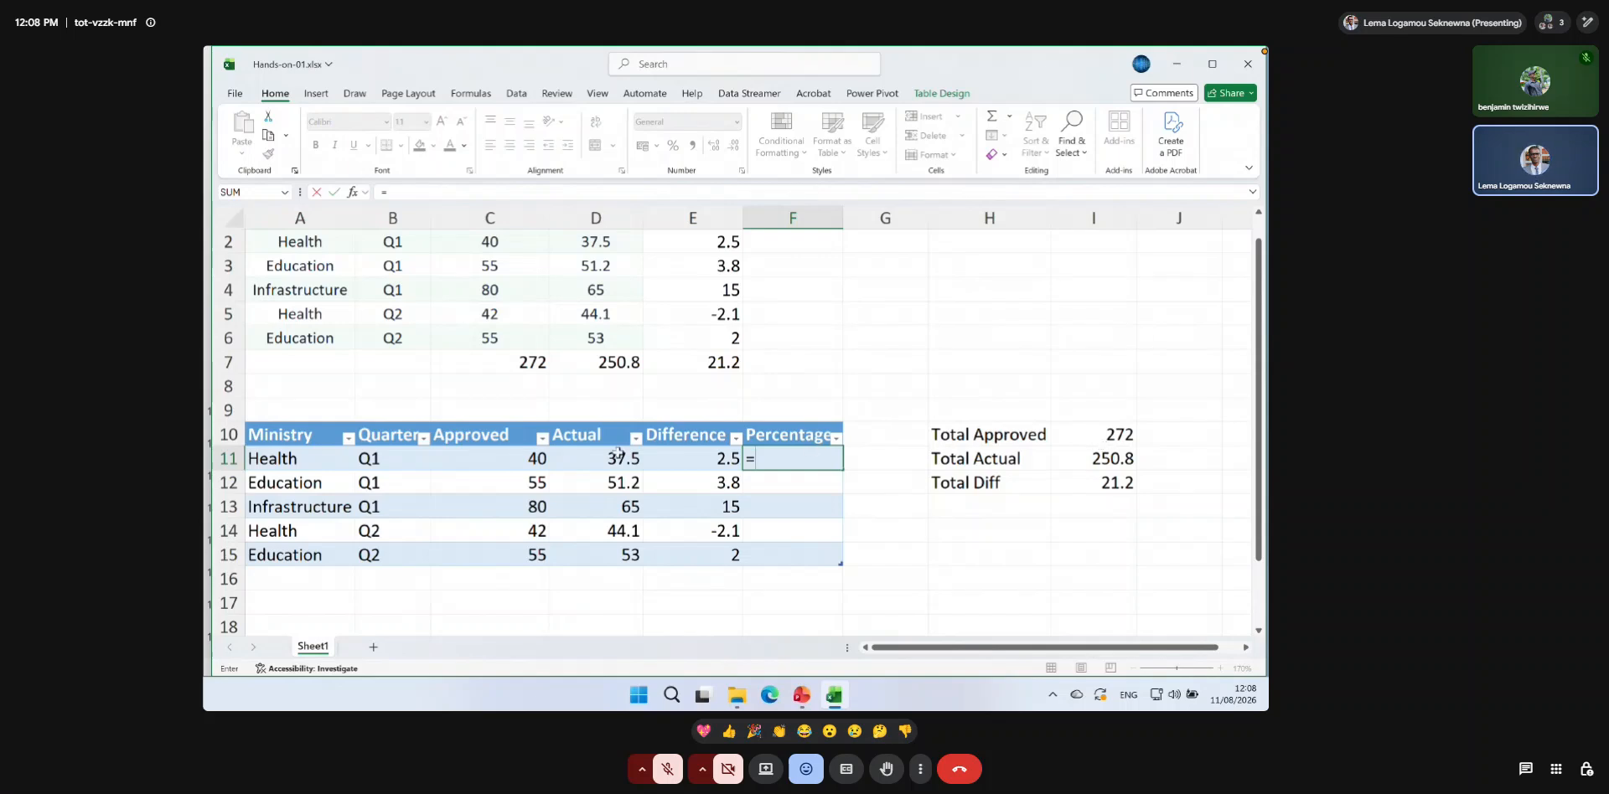
click(517, 455)
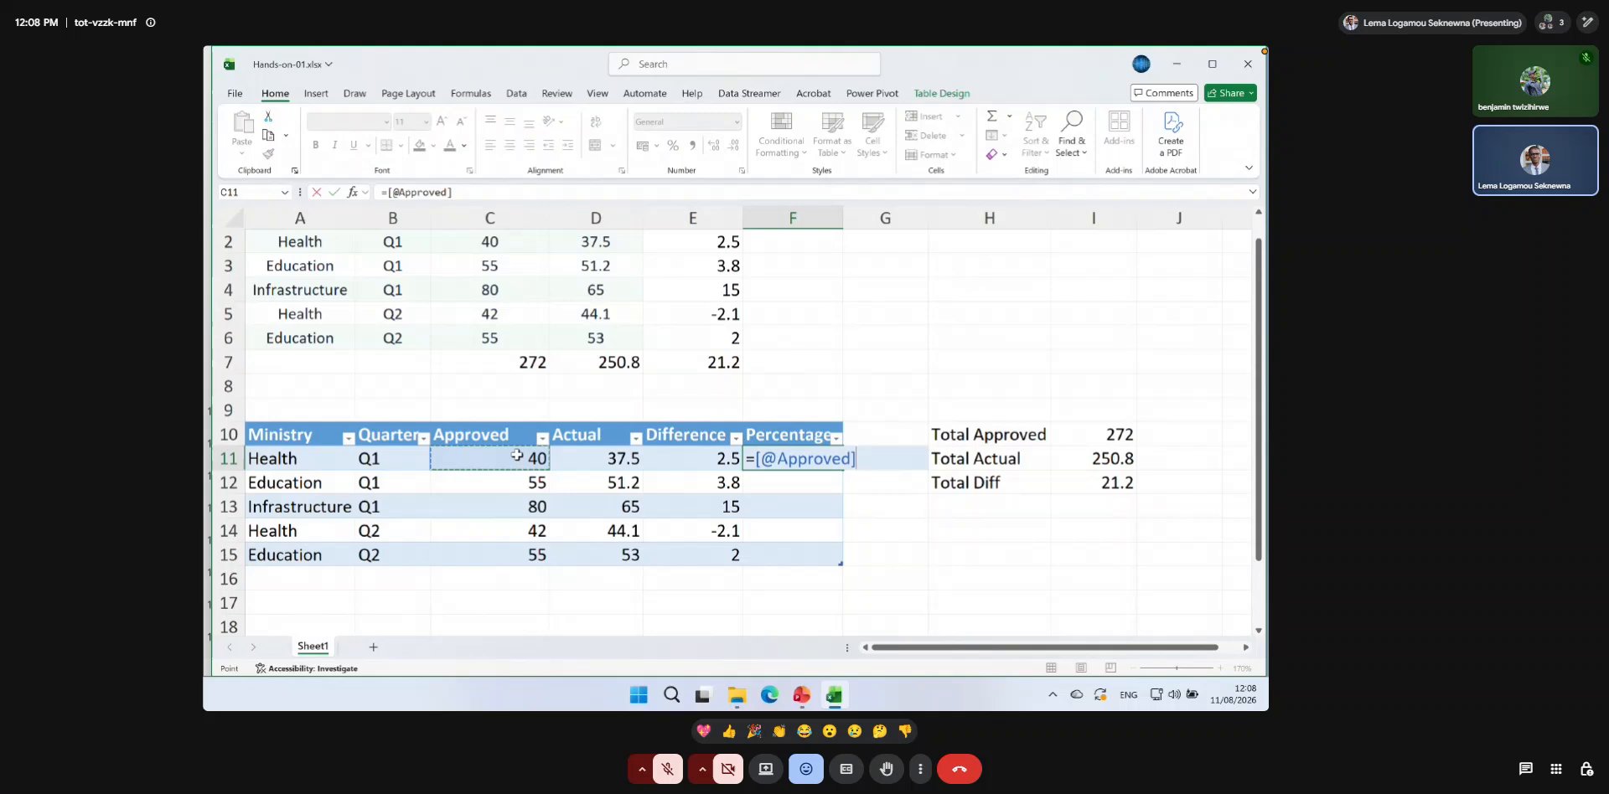
text(/)
click(1106, 433)
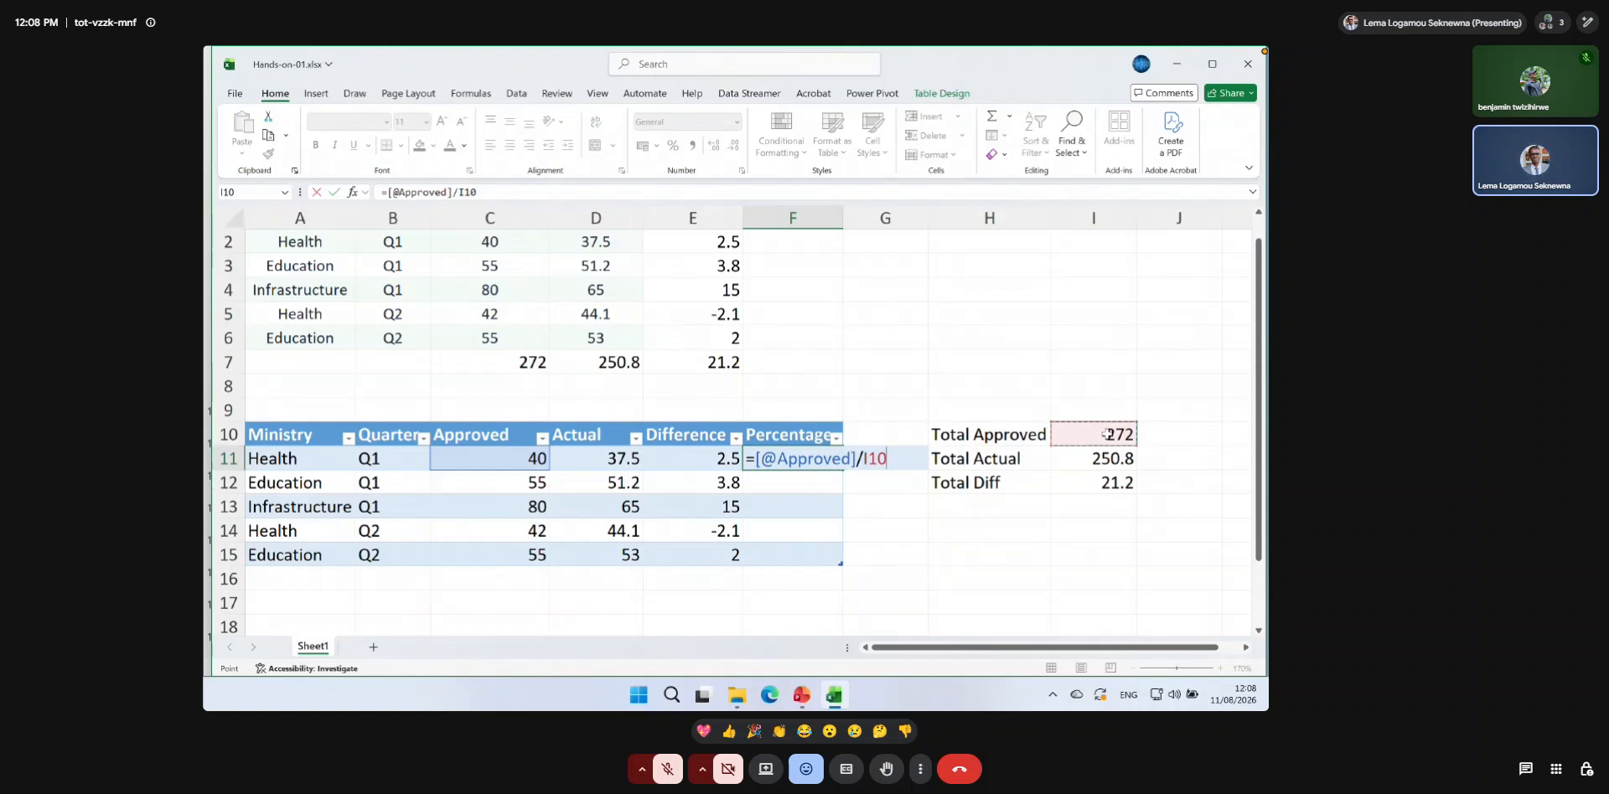
key(Return)
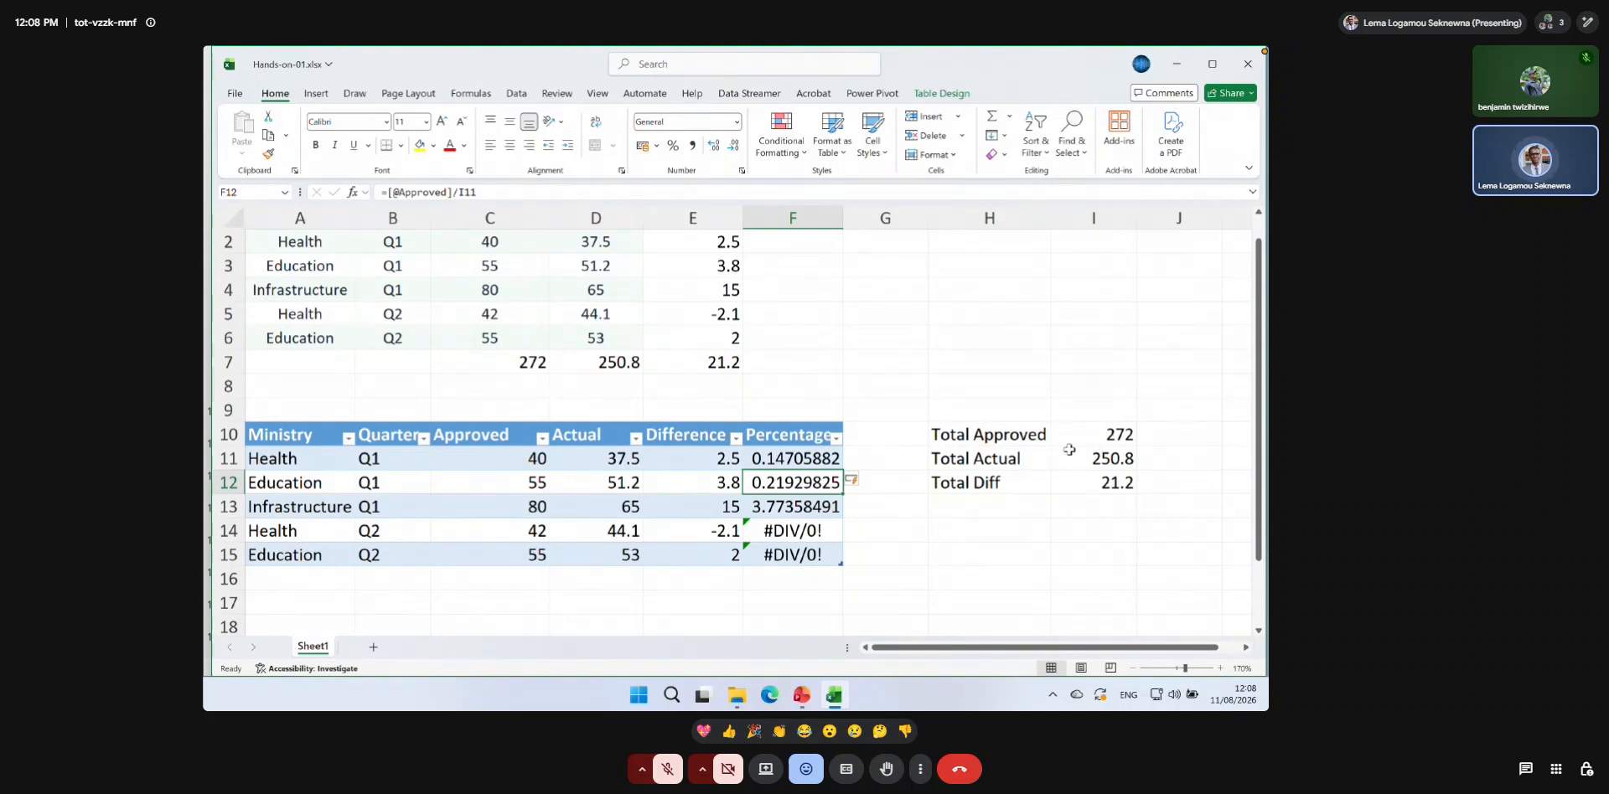
Check the Percentage formulas in F12 and F14, and make the Total Approved reference in F11 absolute as $I$10.
double_click(798, 483)
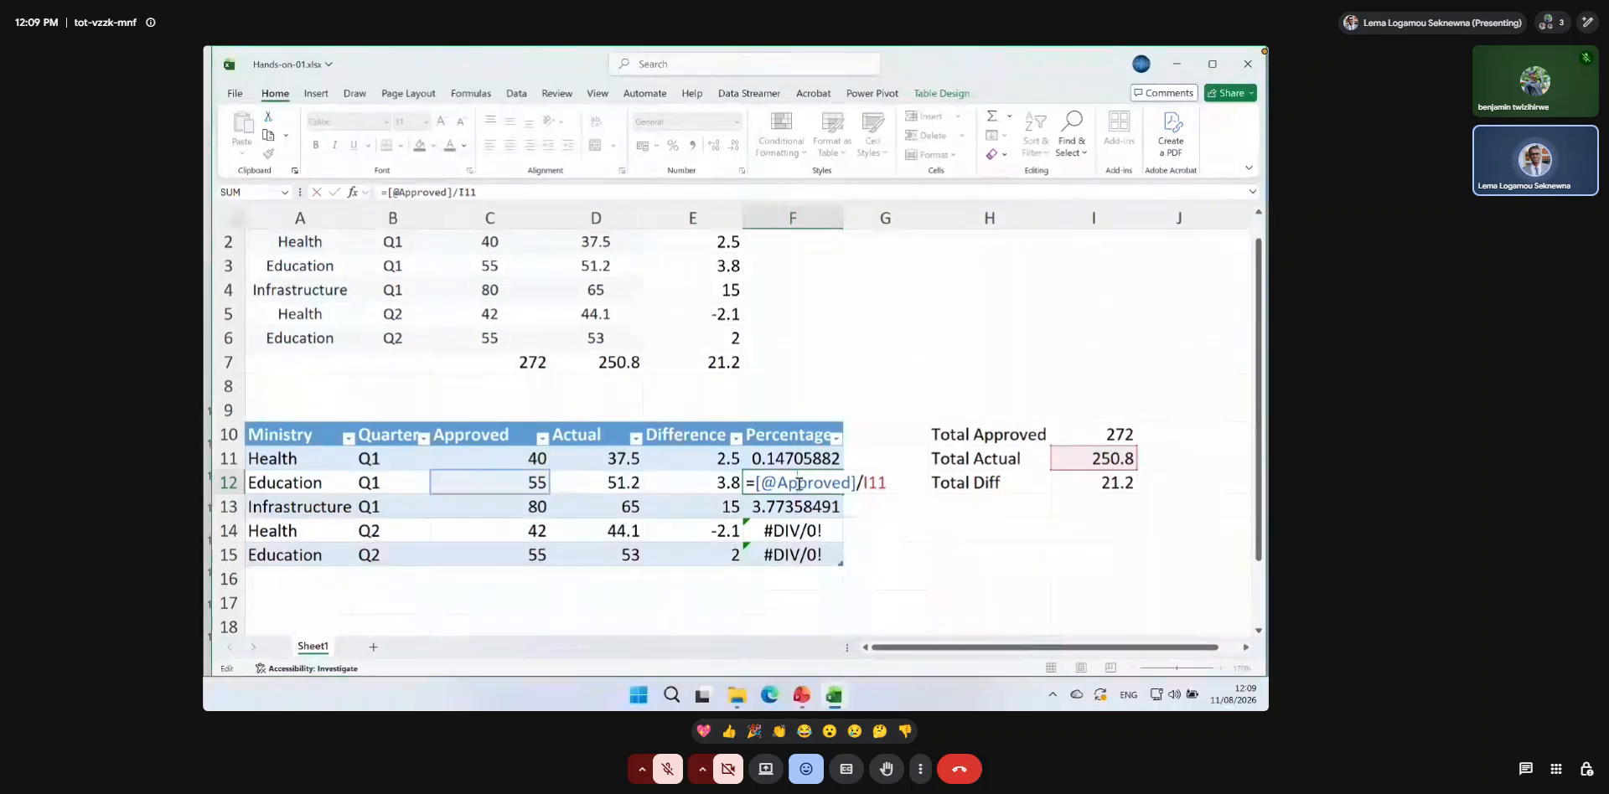
key(Return)
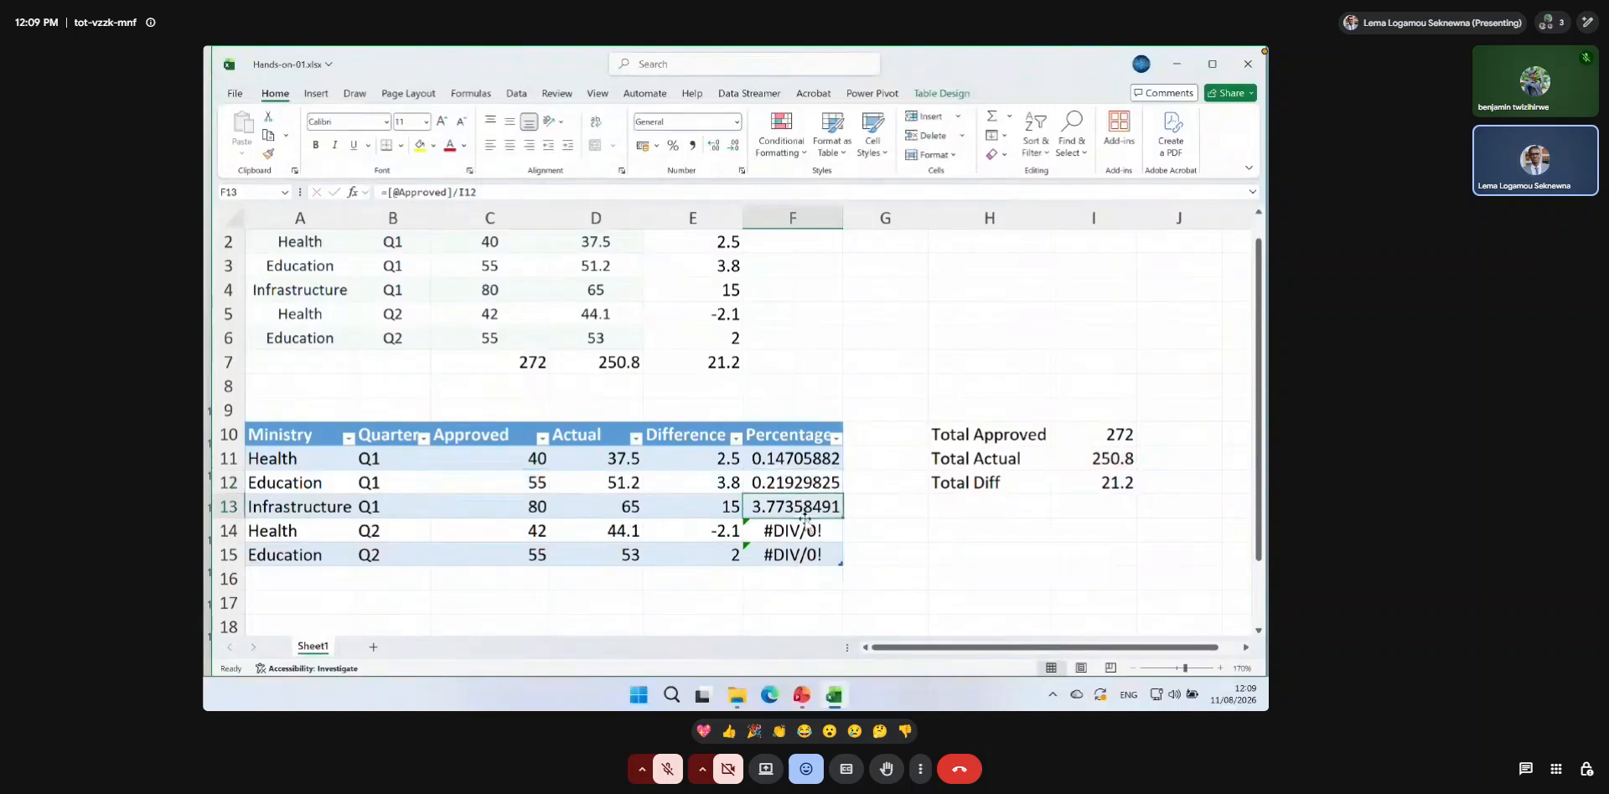
double_click(803, 531)
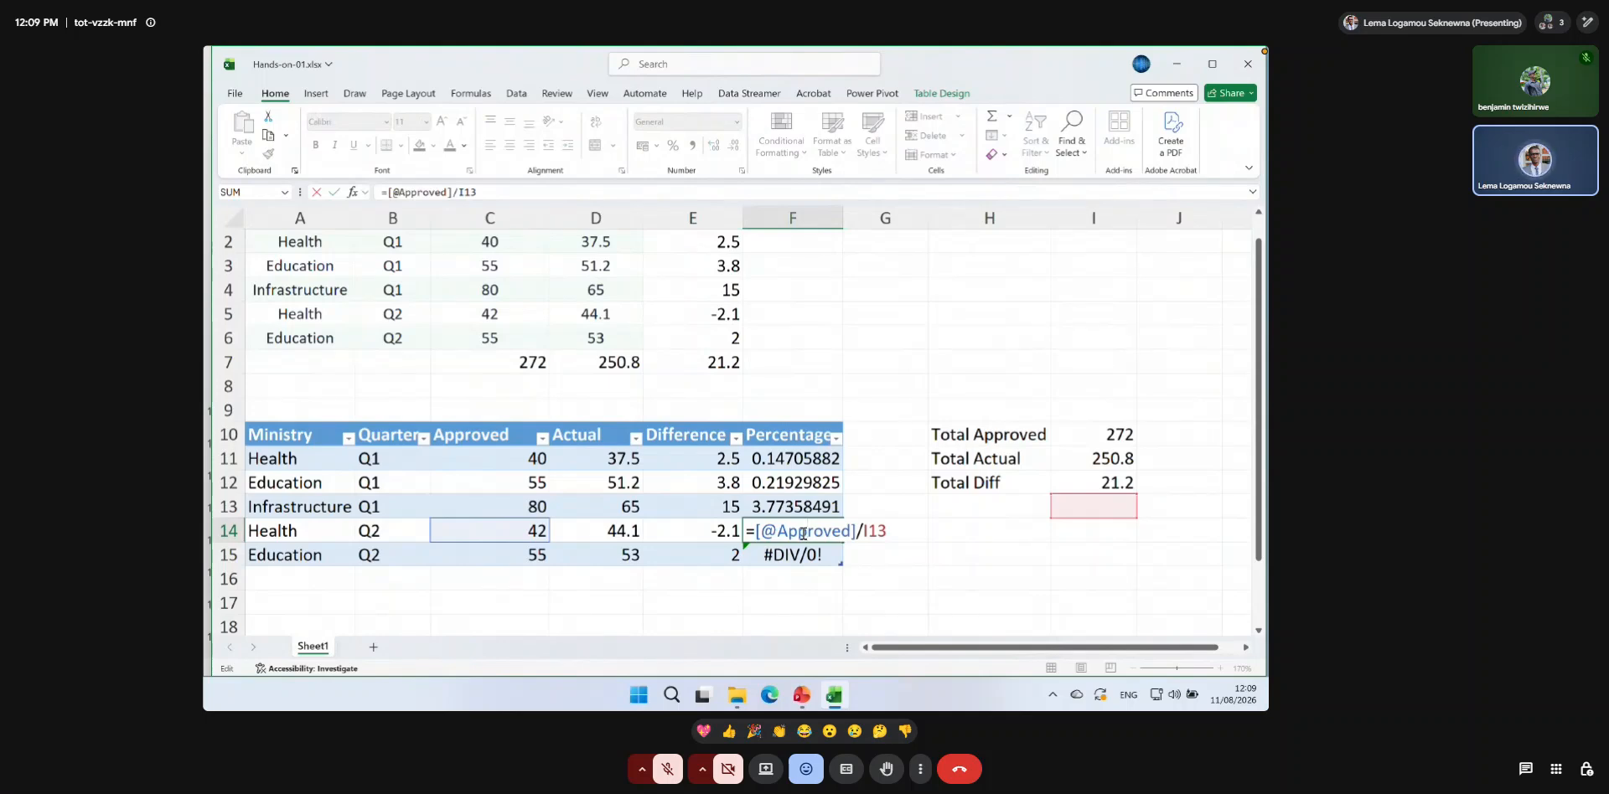
double_click(792, 458)
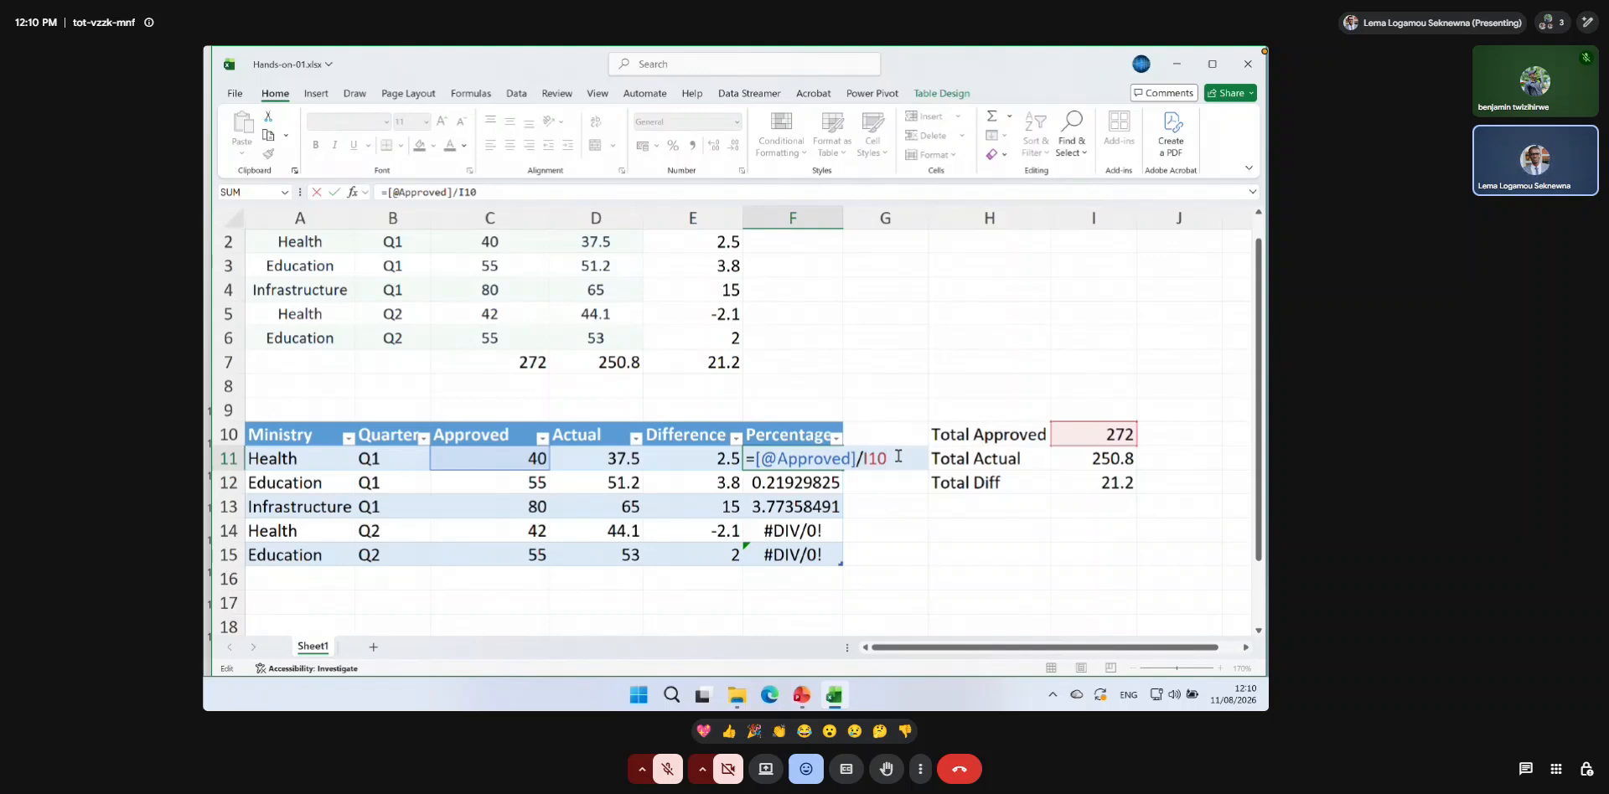
key(F4)
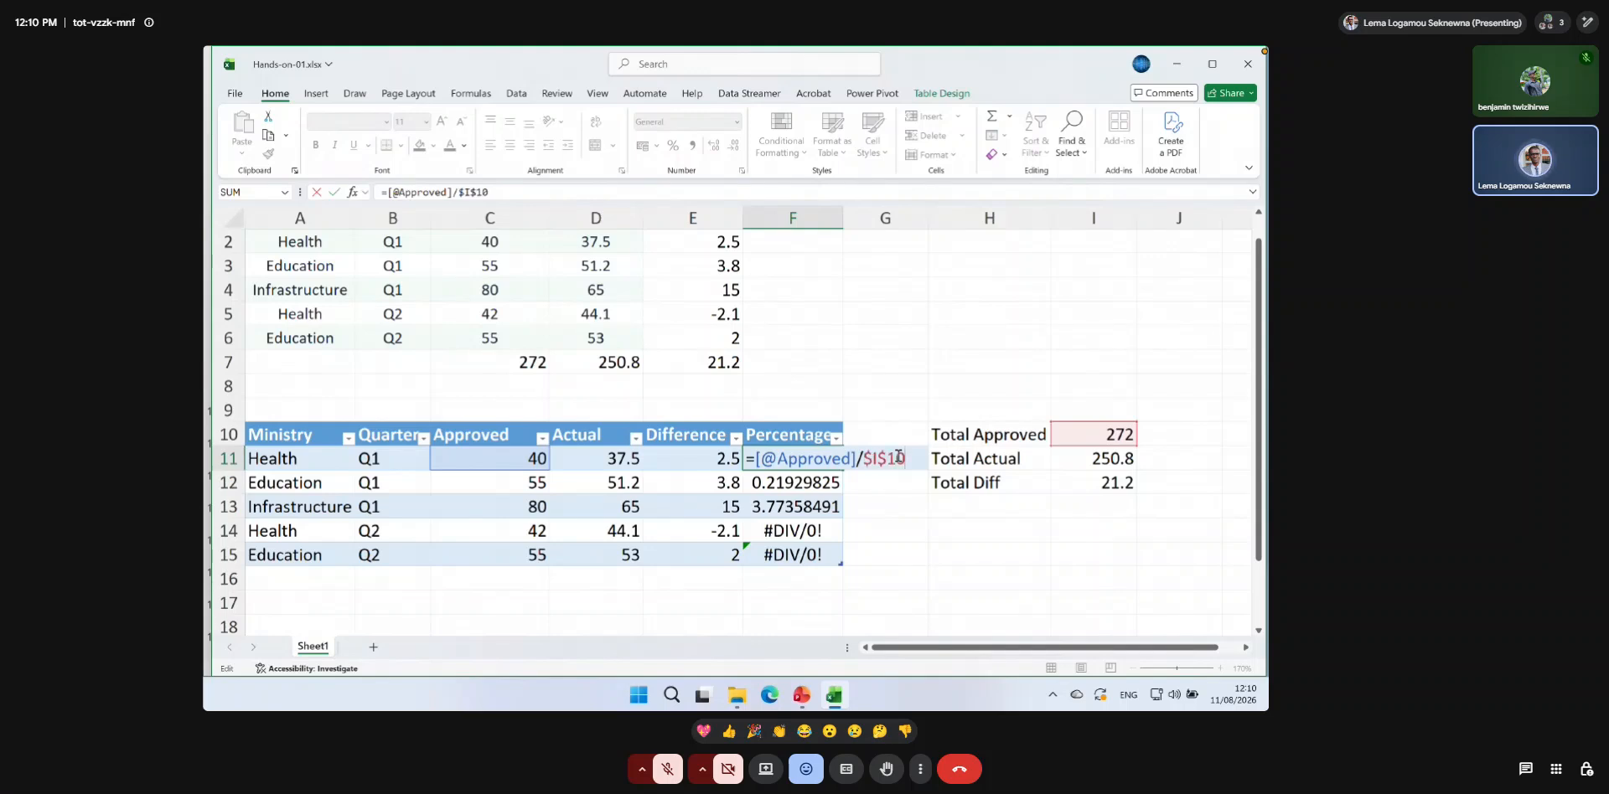
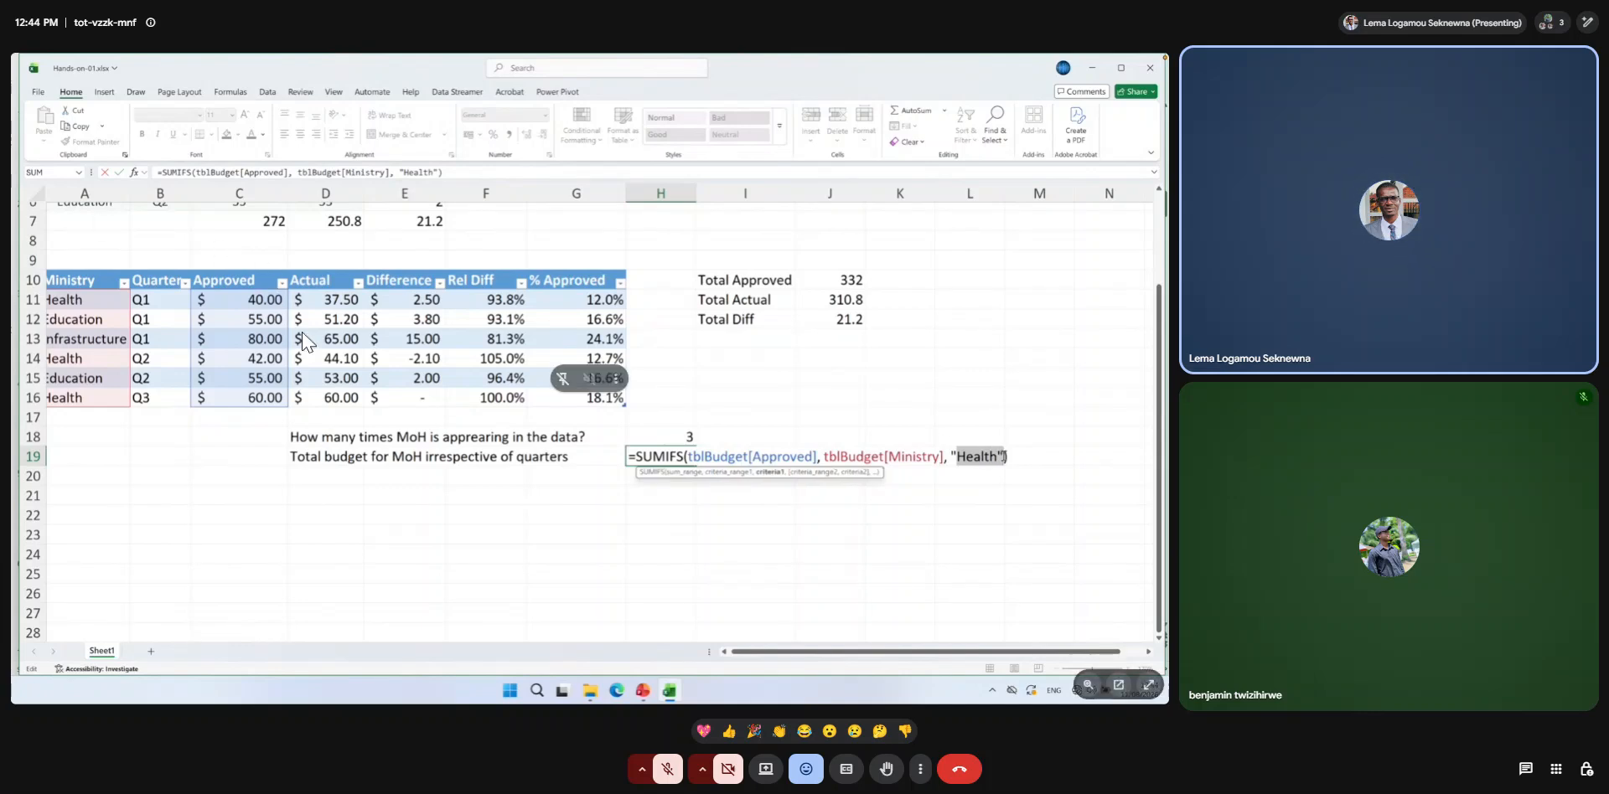
Move the Health approved-budget SUMIFS formula from H19 to J15 and check its table references.
click(1151, 692)
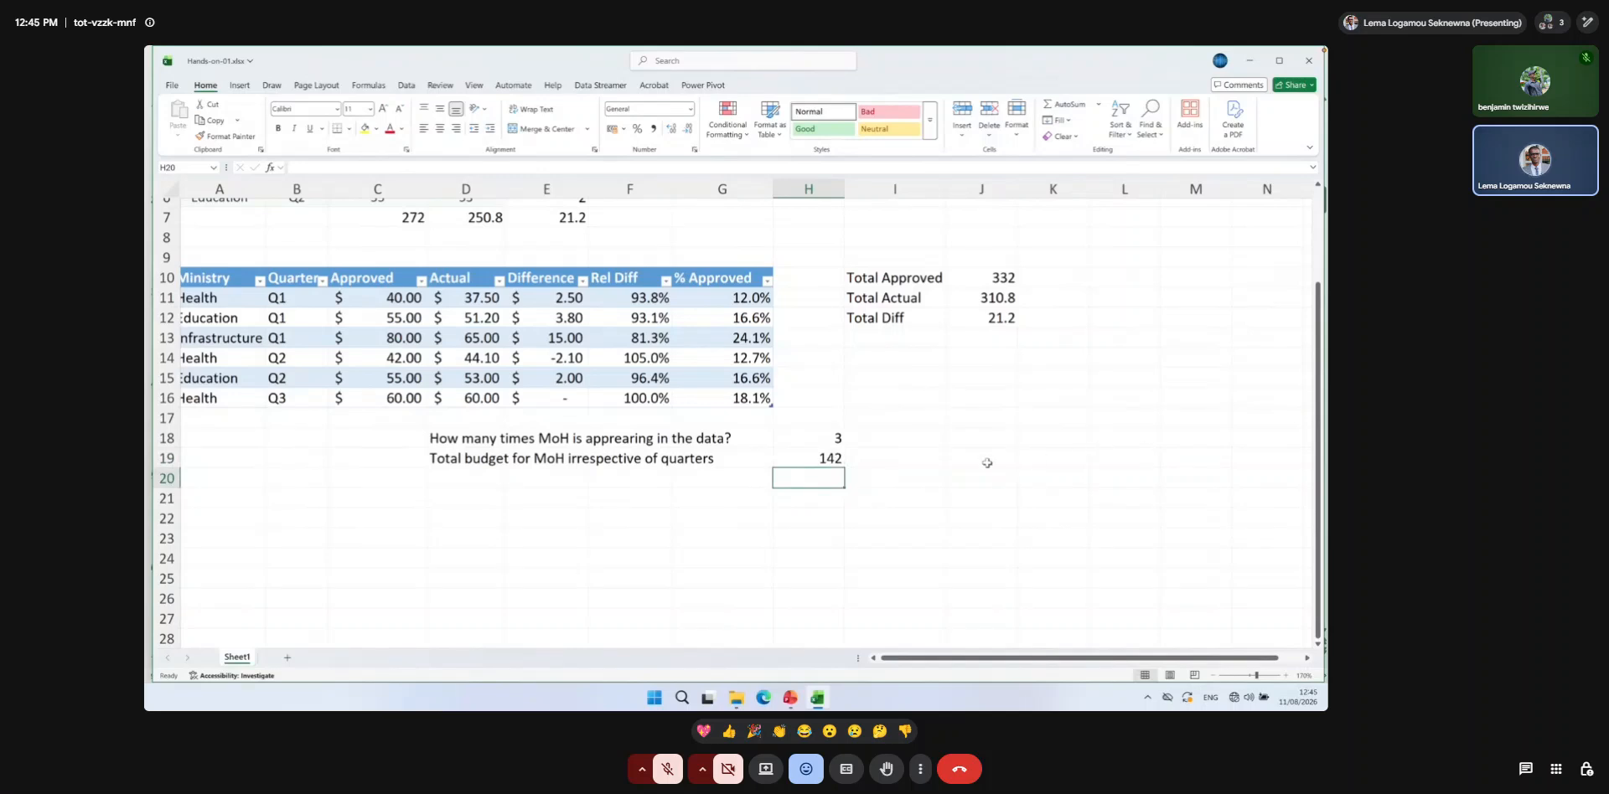
click(828, 460)
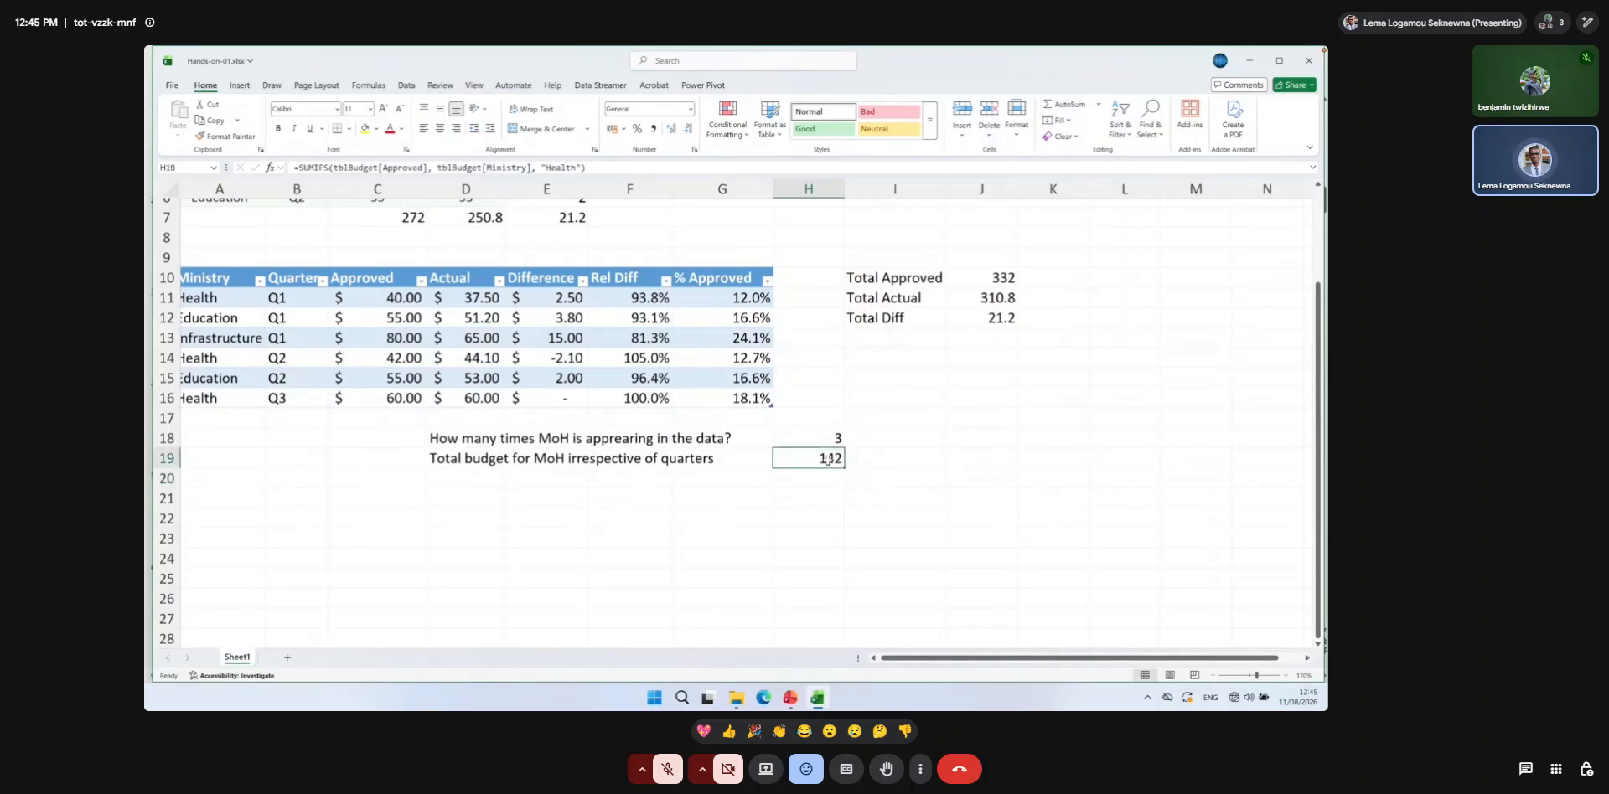
key(ctrl+c)
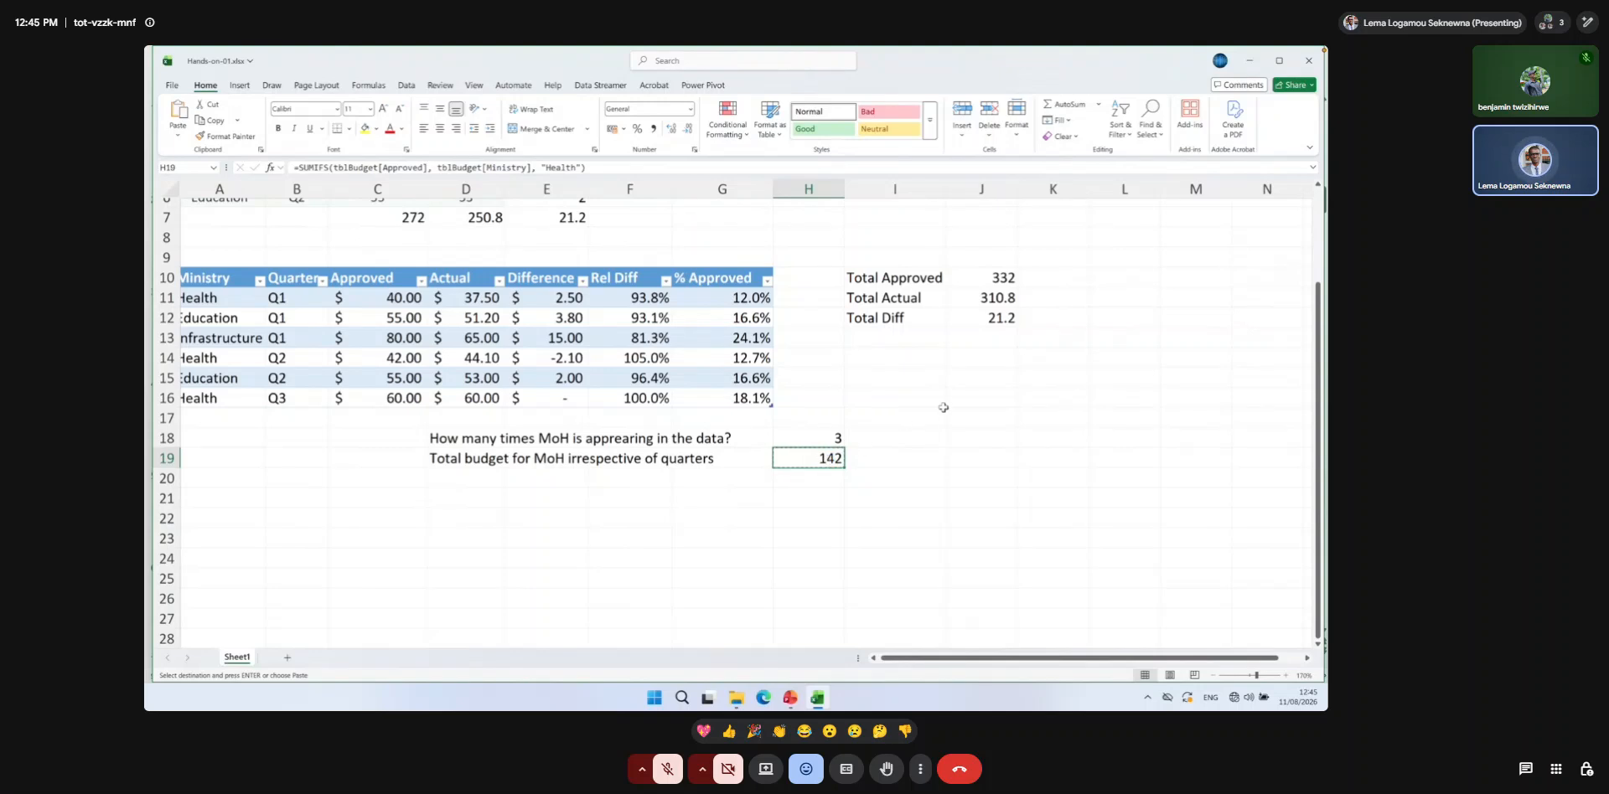
click(994, 377)
key(ctrl+v)
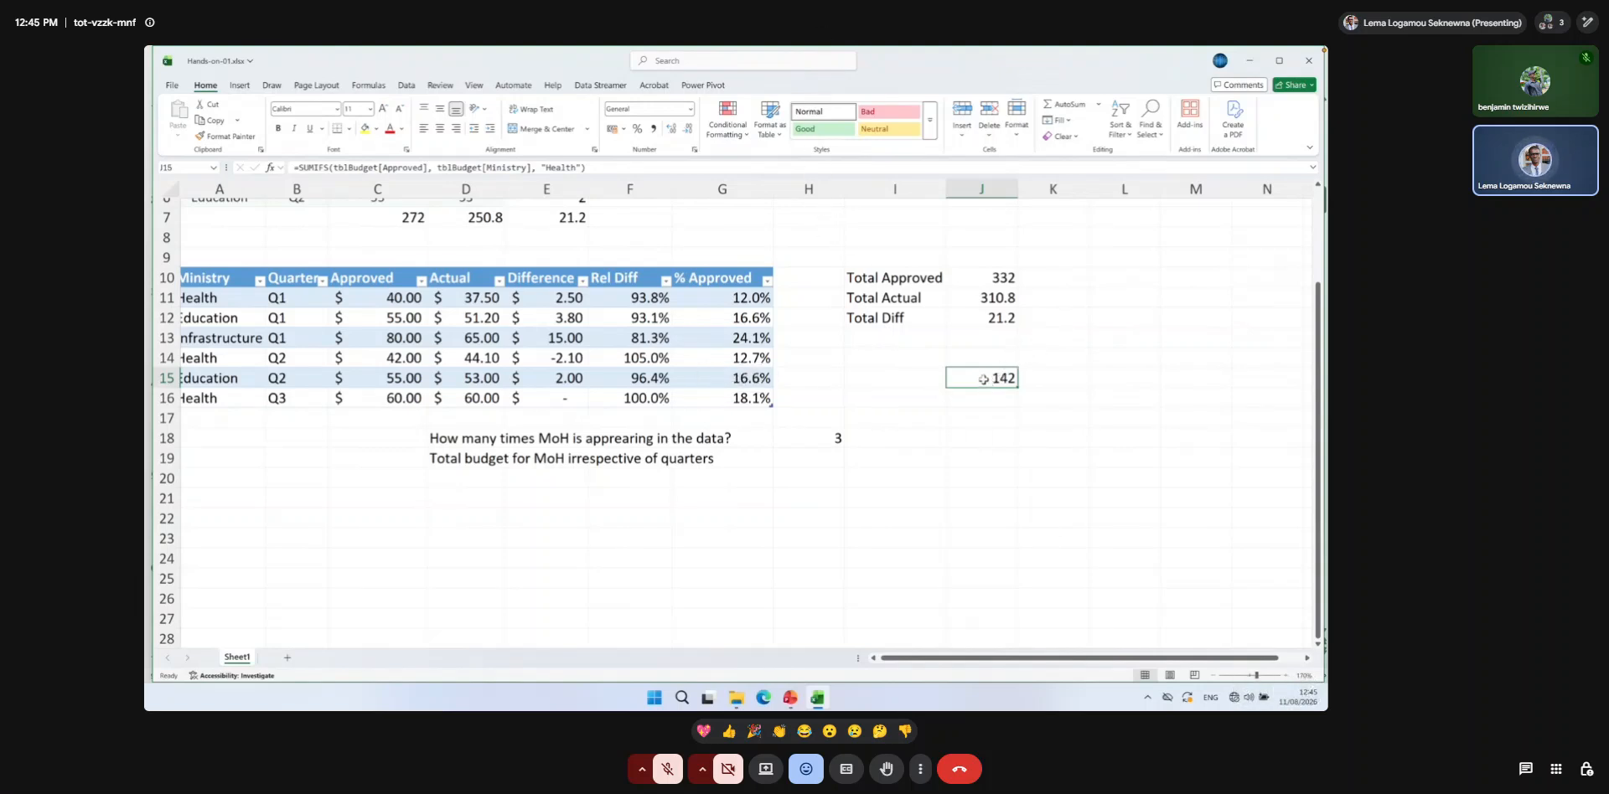
double_click(983, 378)
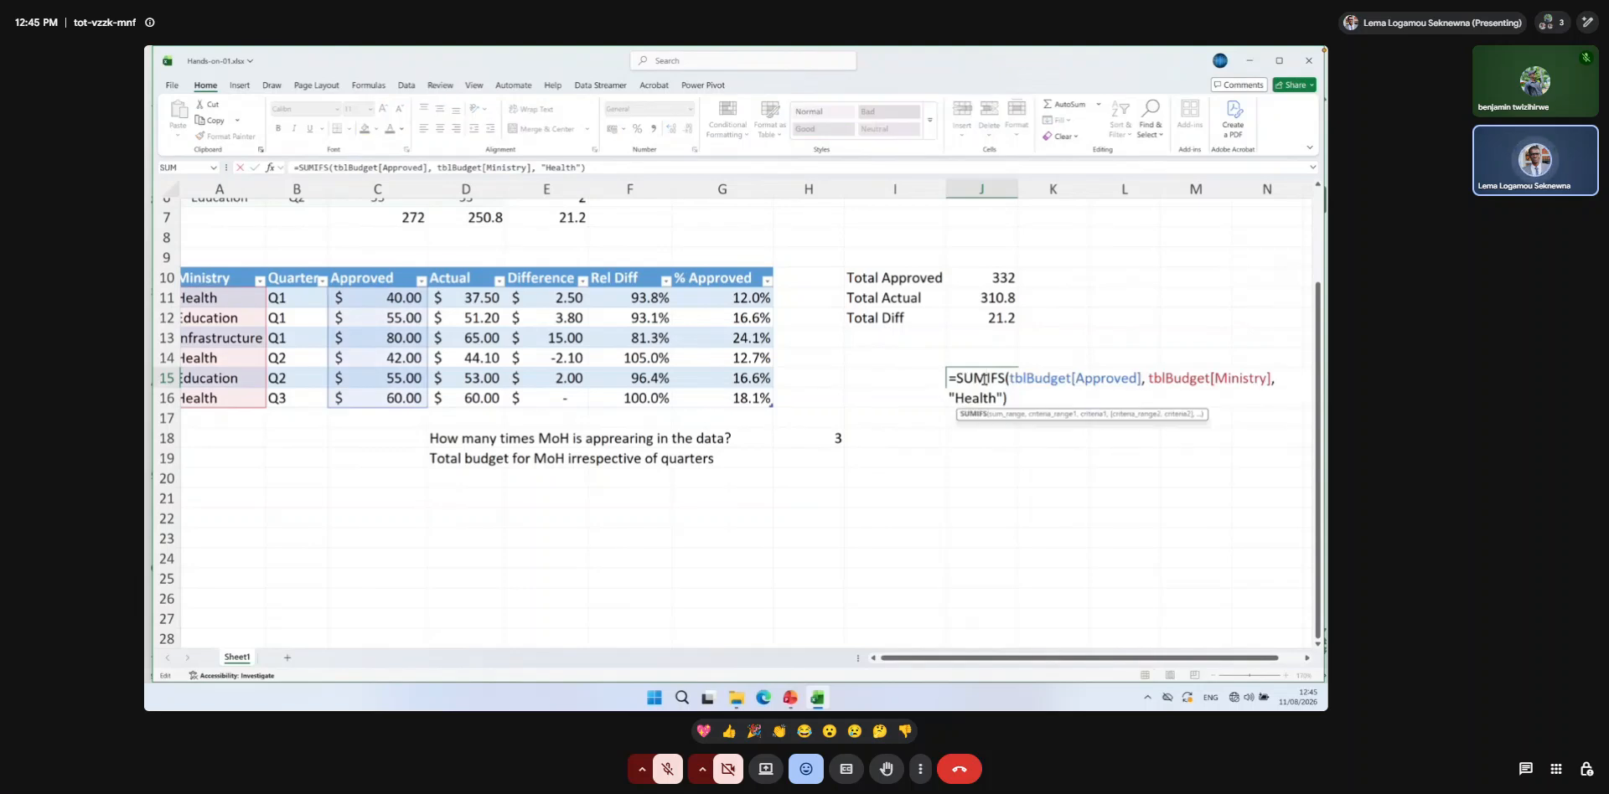
key(Return)
click(912, 375)
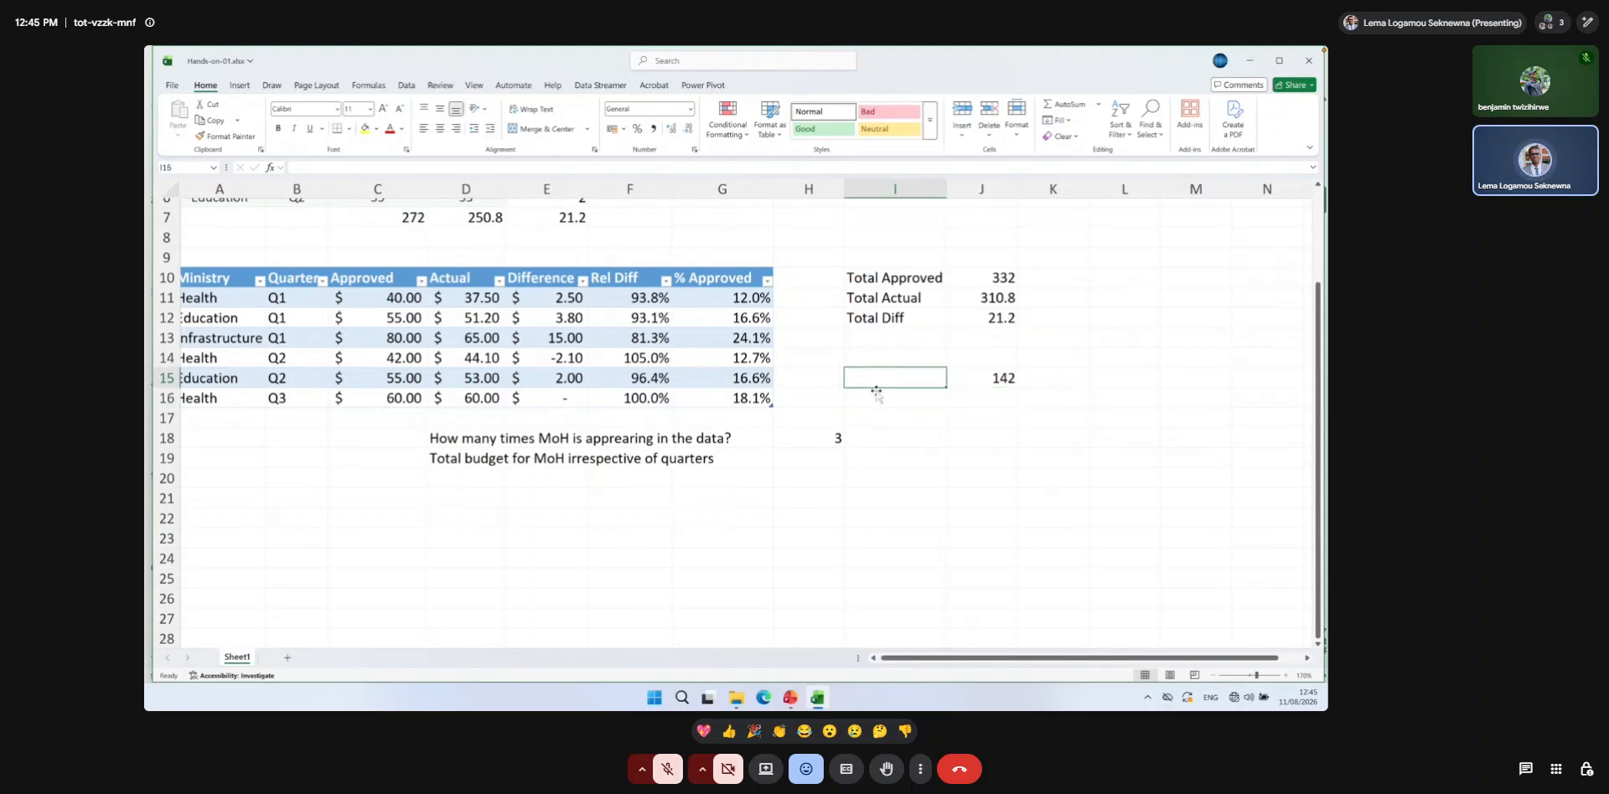
text(Drop)
key(BackSpace)
text(opdowm)
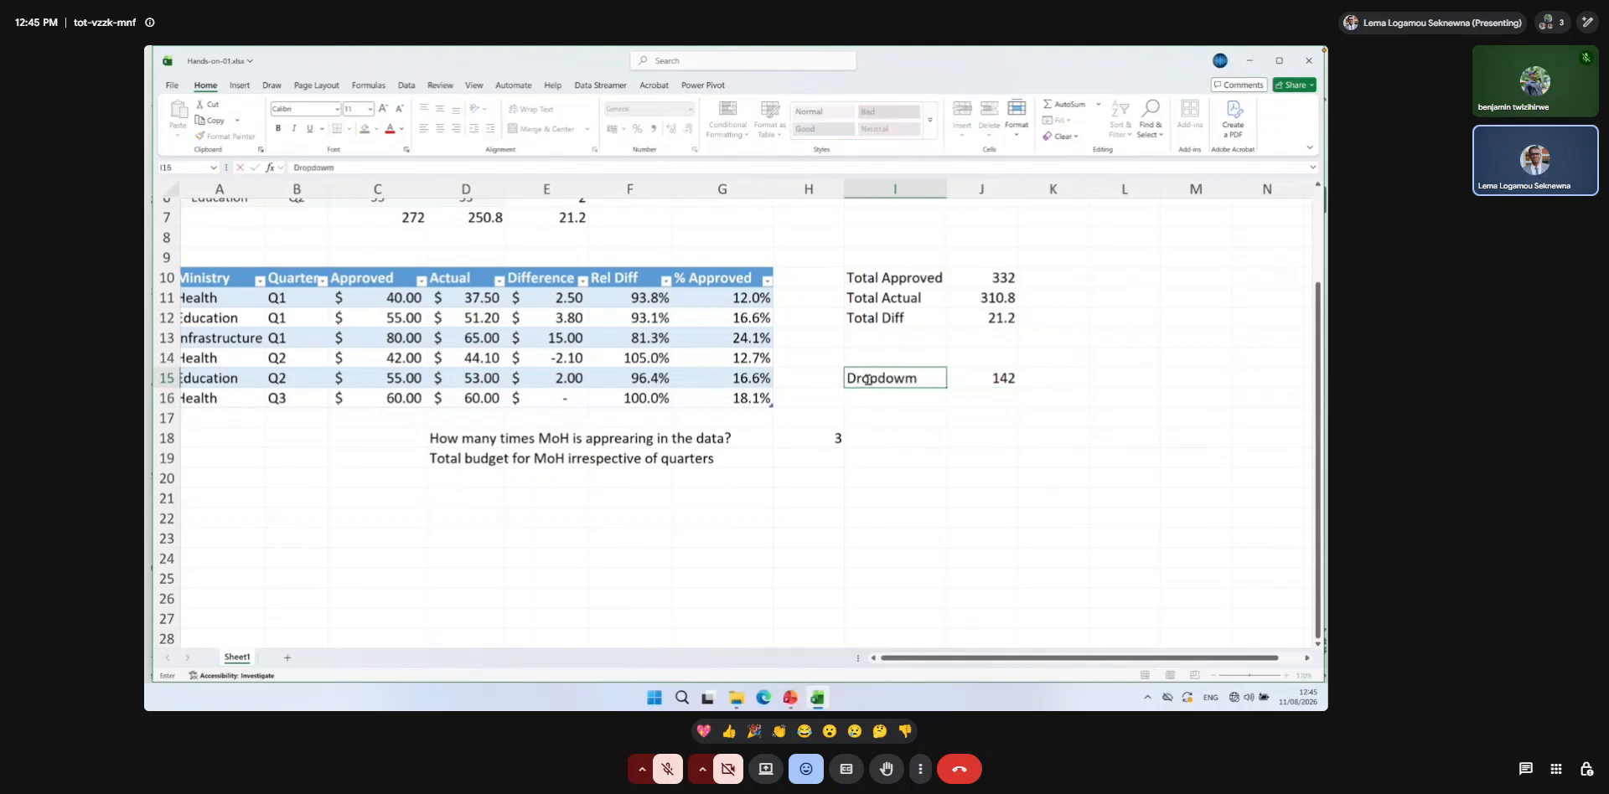
key(ctrl+Return)
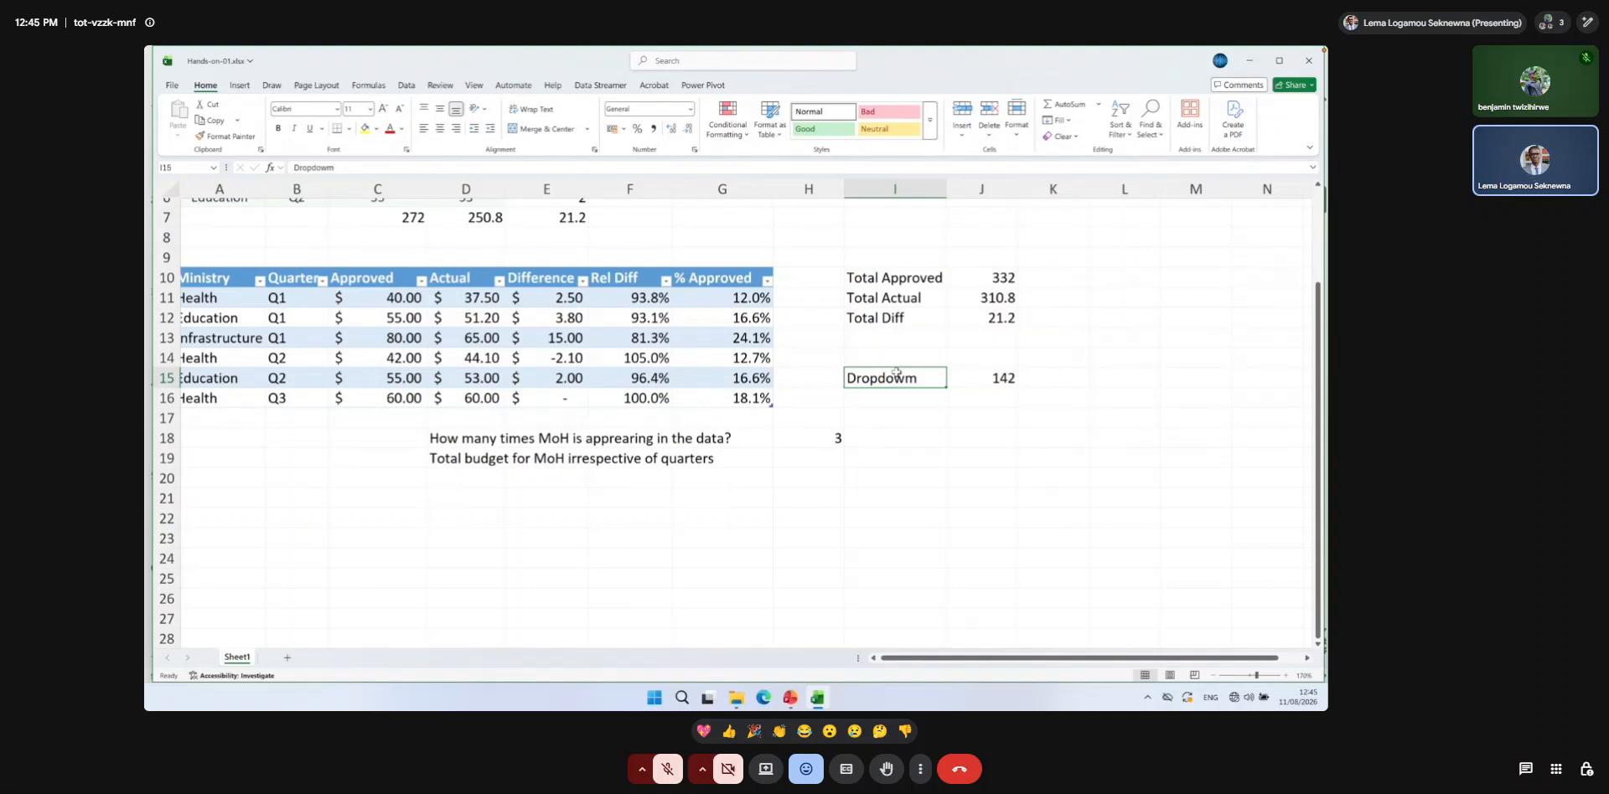
key(Delete)
Start a data validation rule for I15 that allows only values from a List.
key(super+plus)
key(super+minus)
click(408, 87)
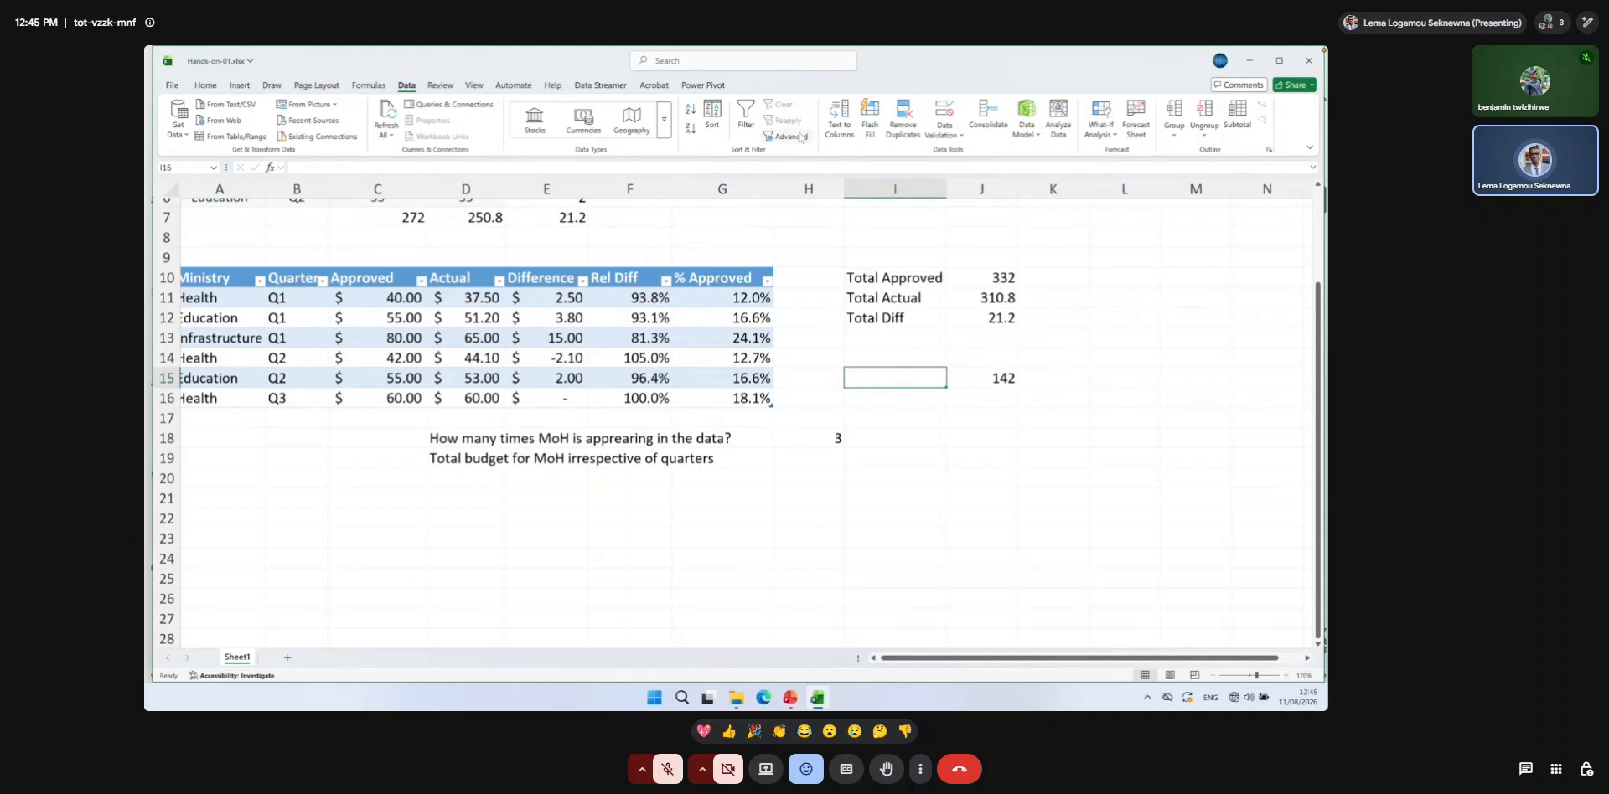
click(941, 133)
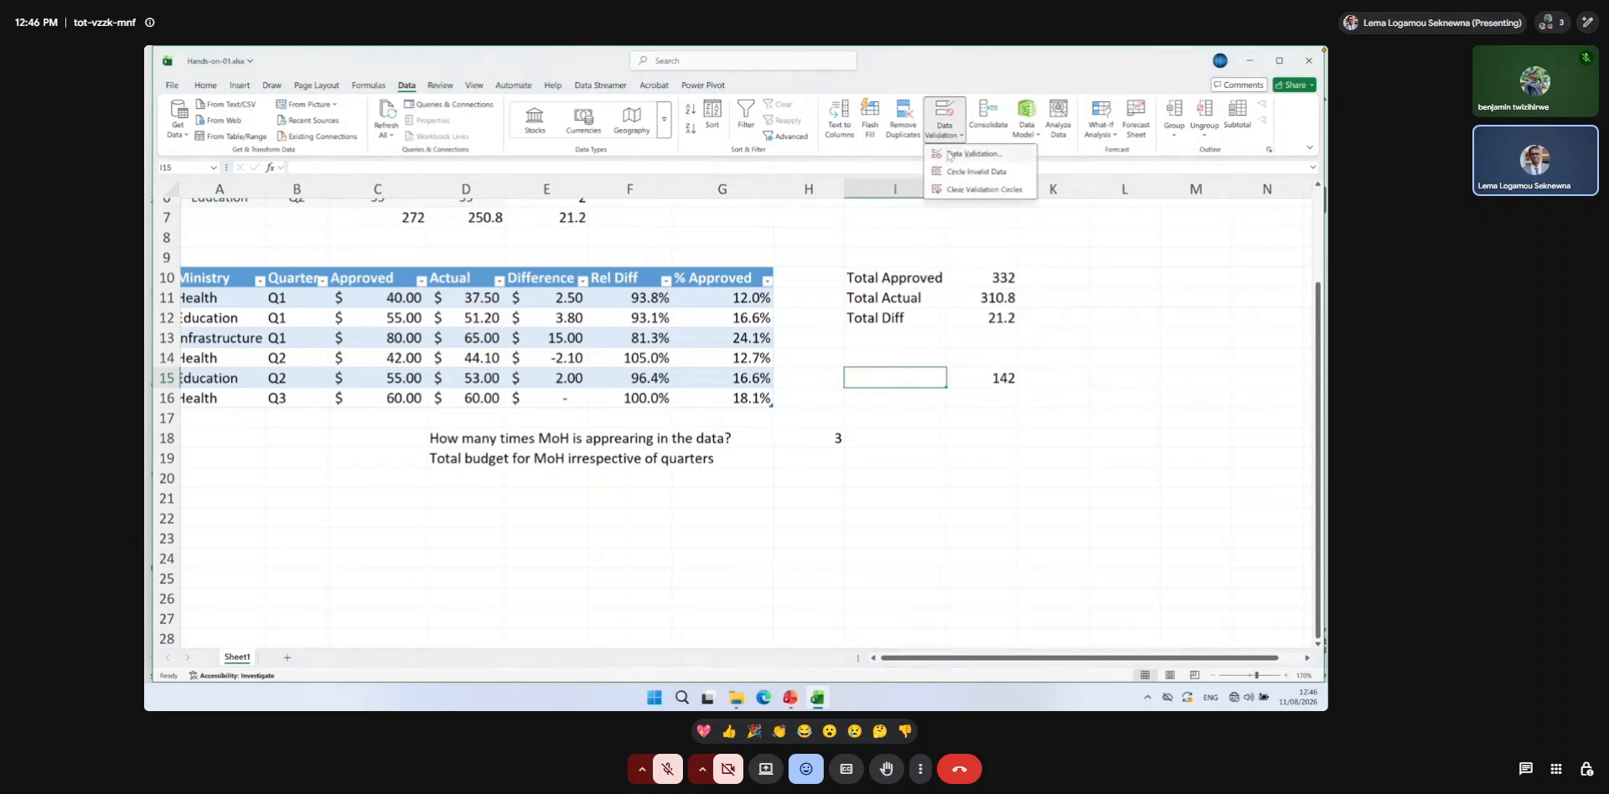
click(949, 155)
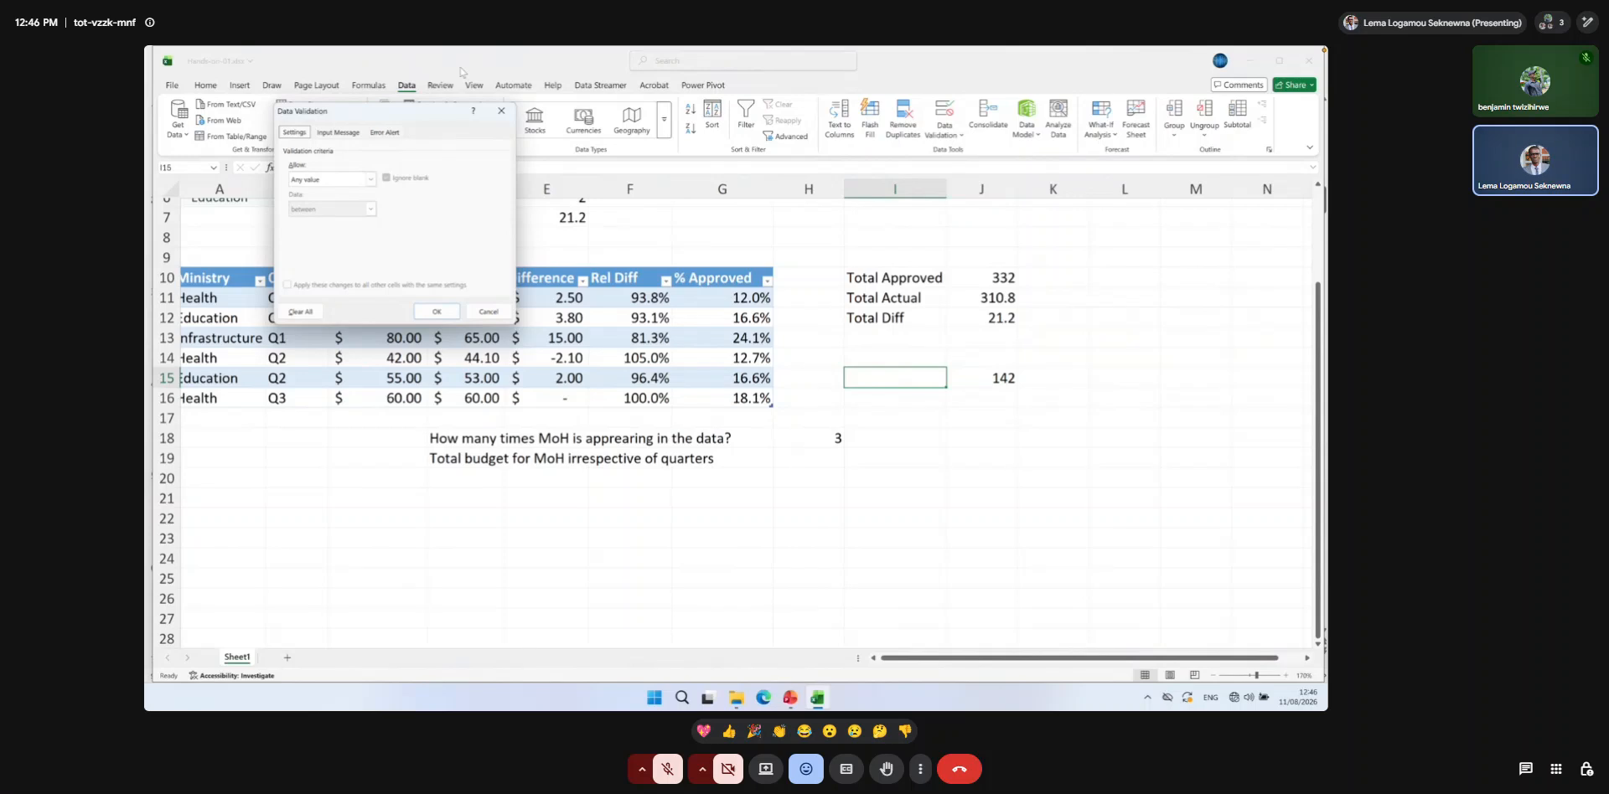
drag(375, 112, 729, 249)
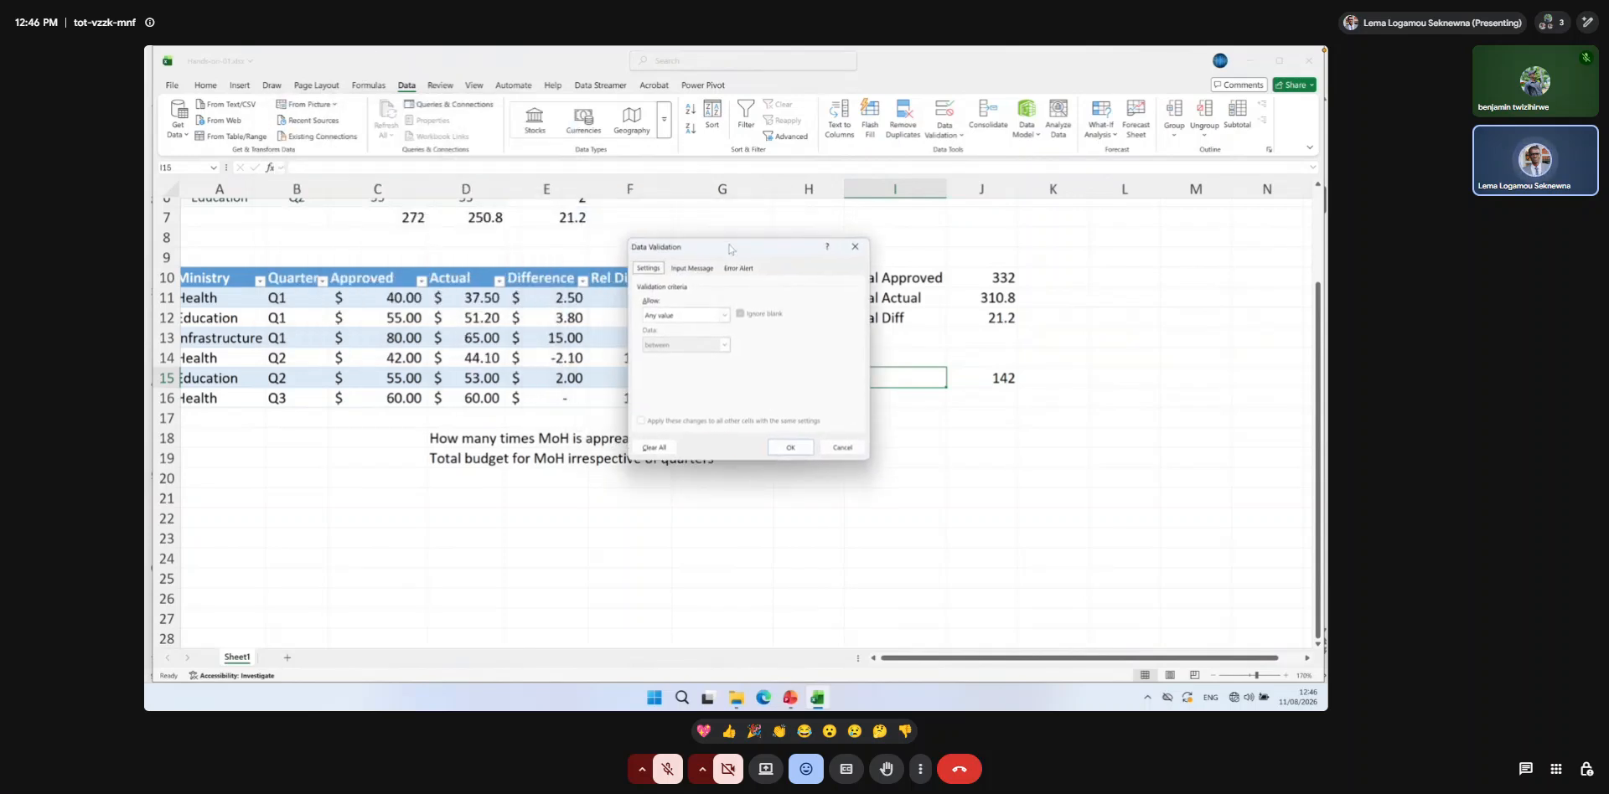
click(723, 315)
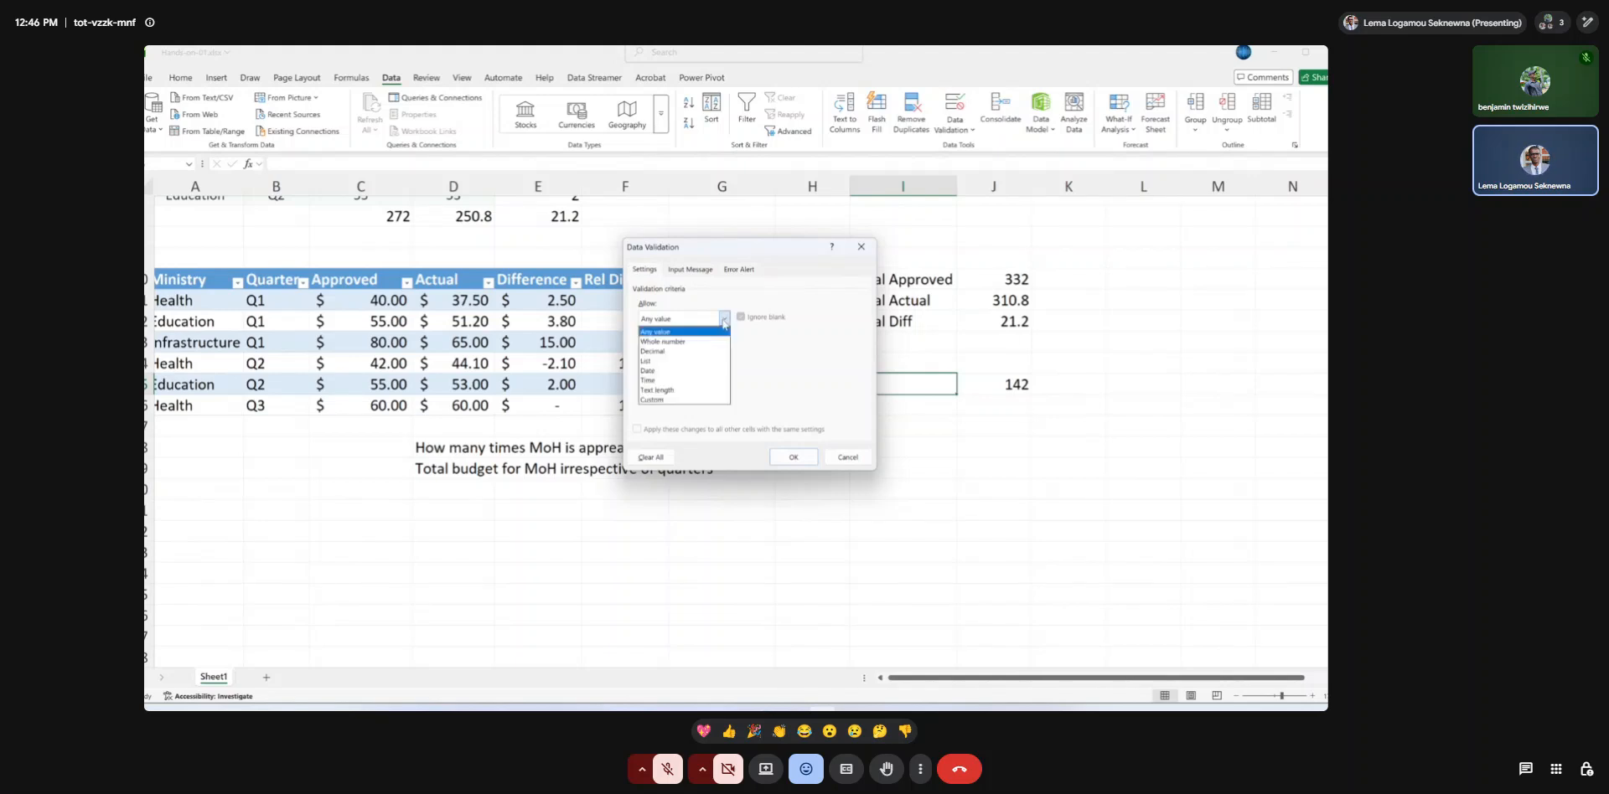
click(686, 361)
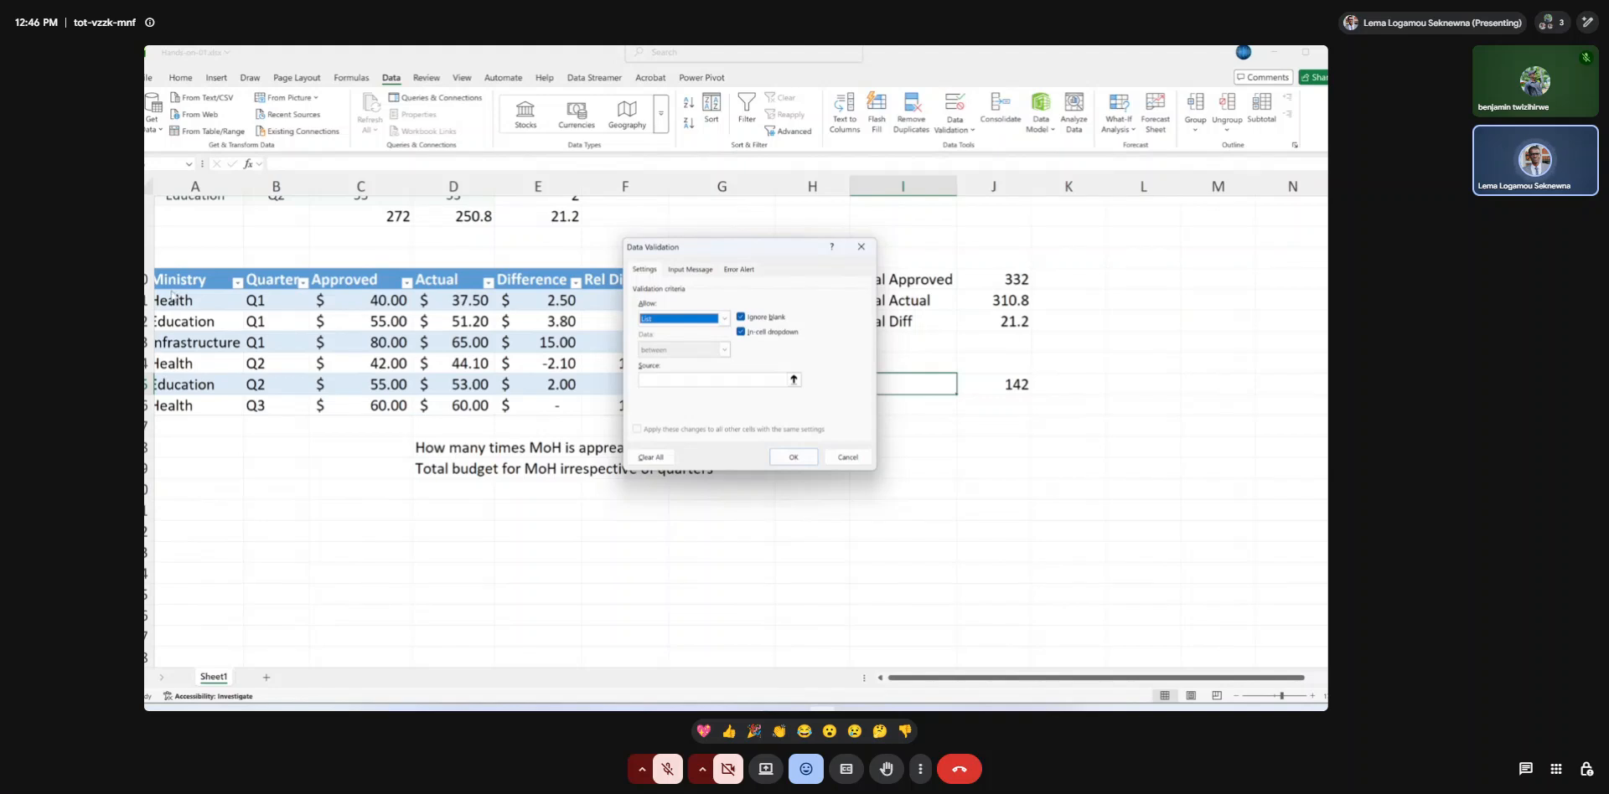
Set the validation list source to the Ministry cells =$A$11:$A$16, apply the rule and check the choices offered in I15.
click(793, 379)
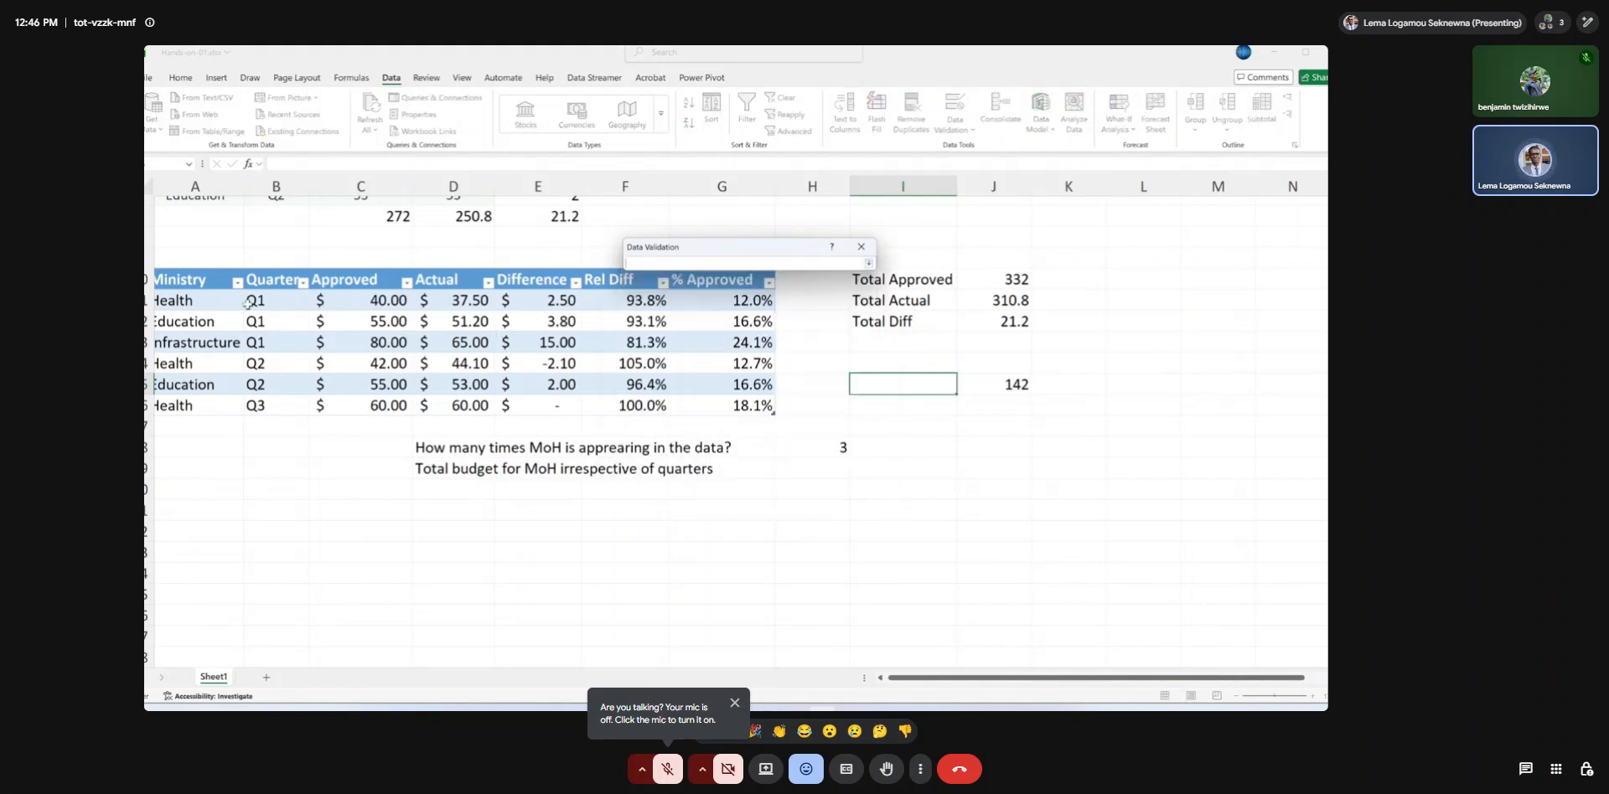
drag(219, 300, 221, 399)
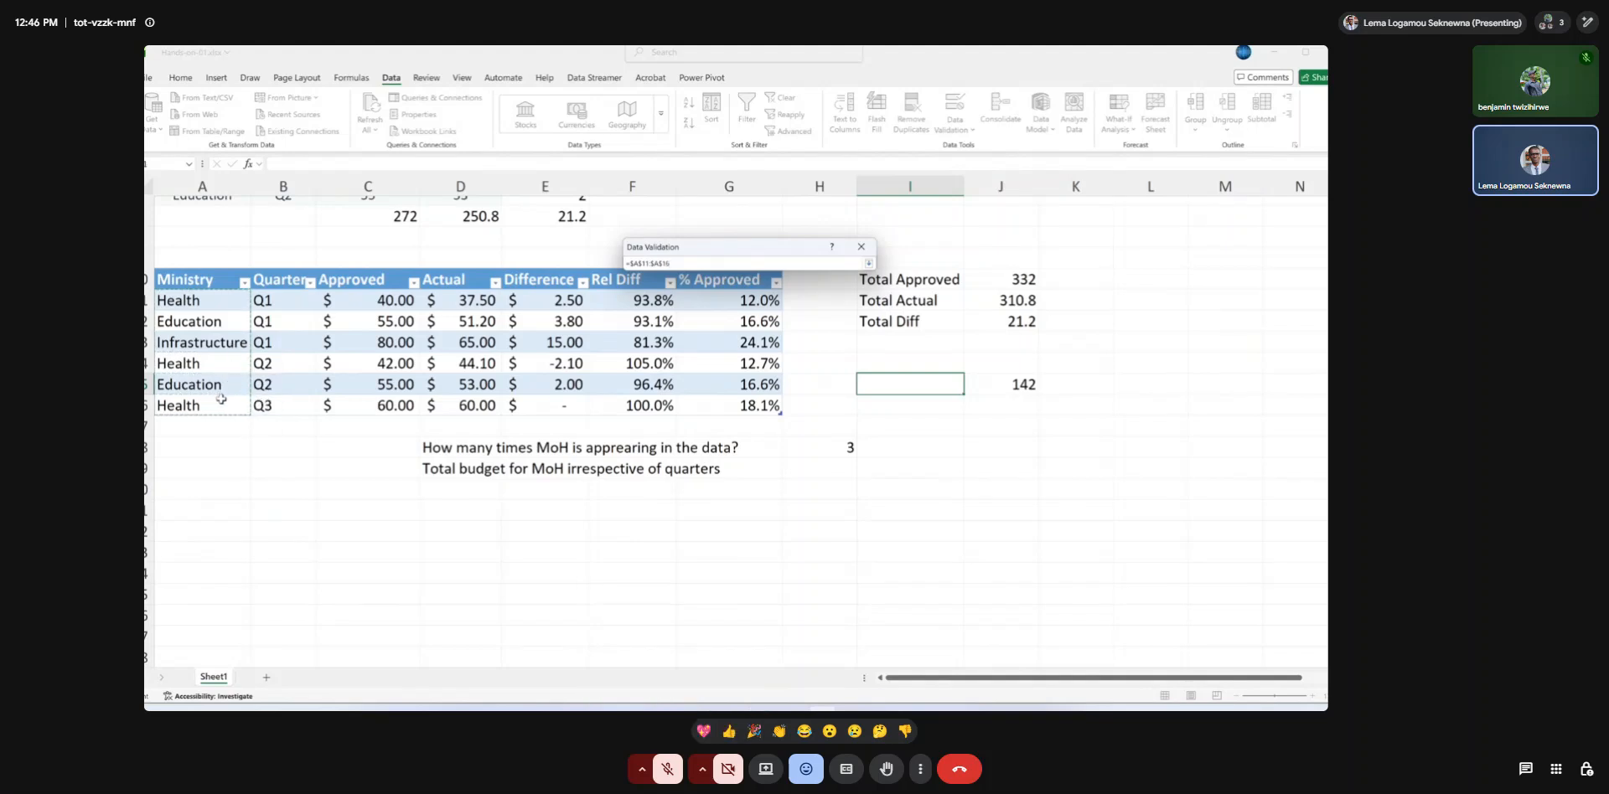
key(Return)
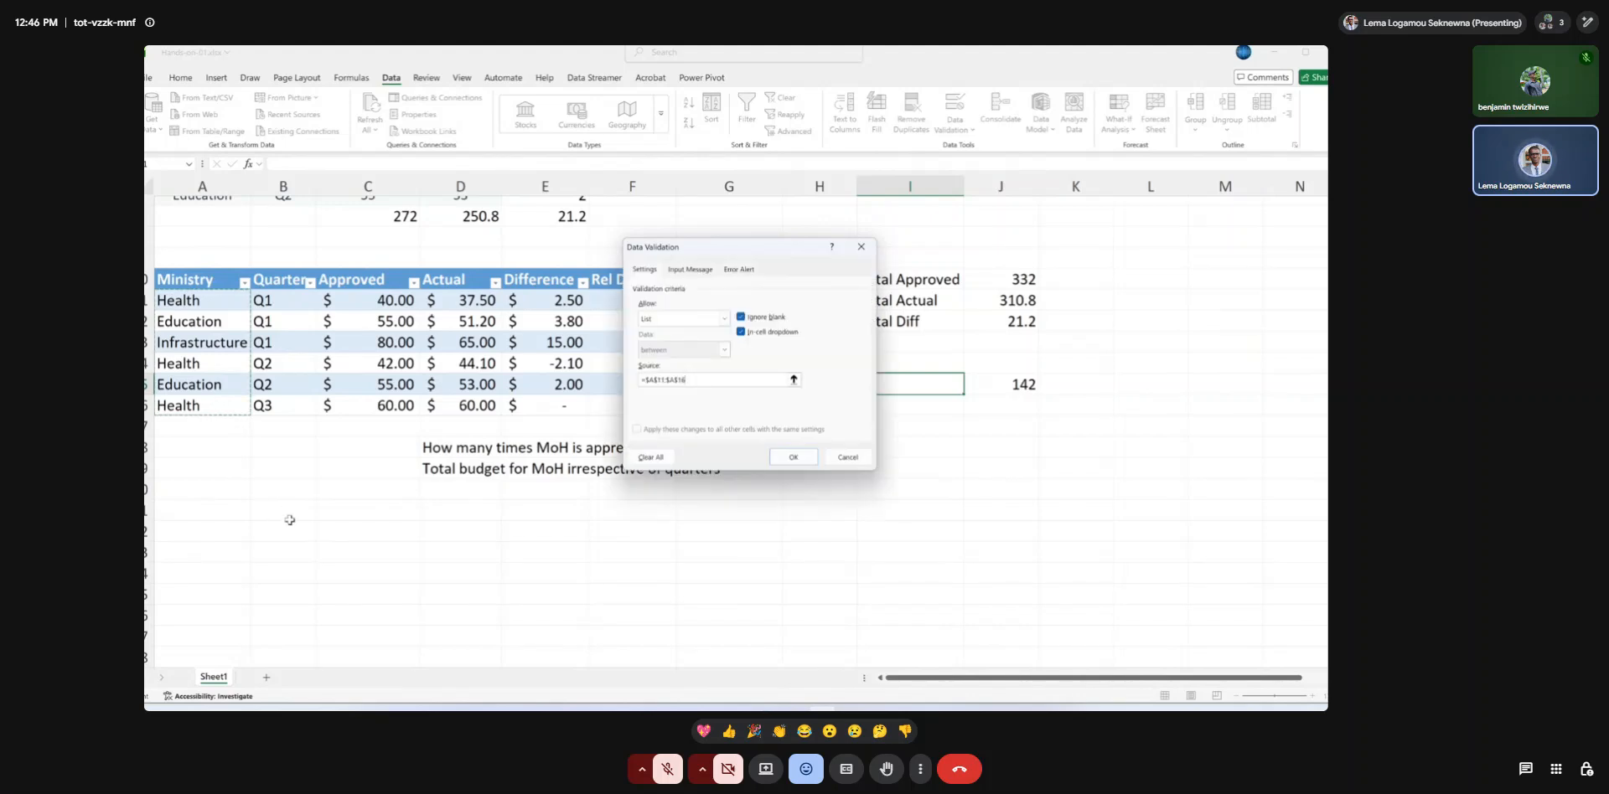
click(788, 459)
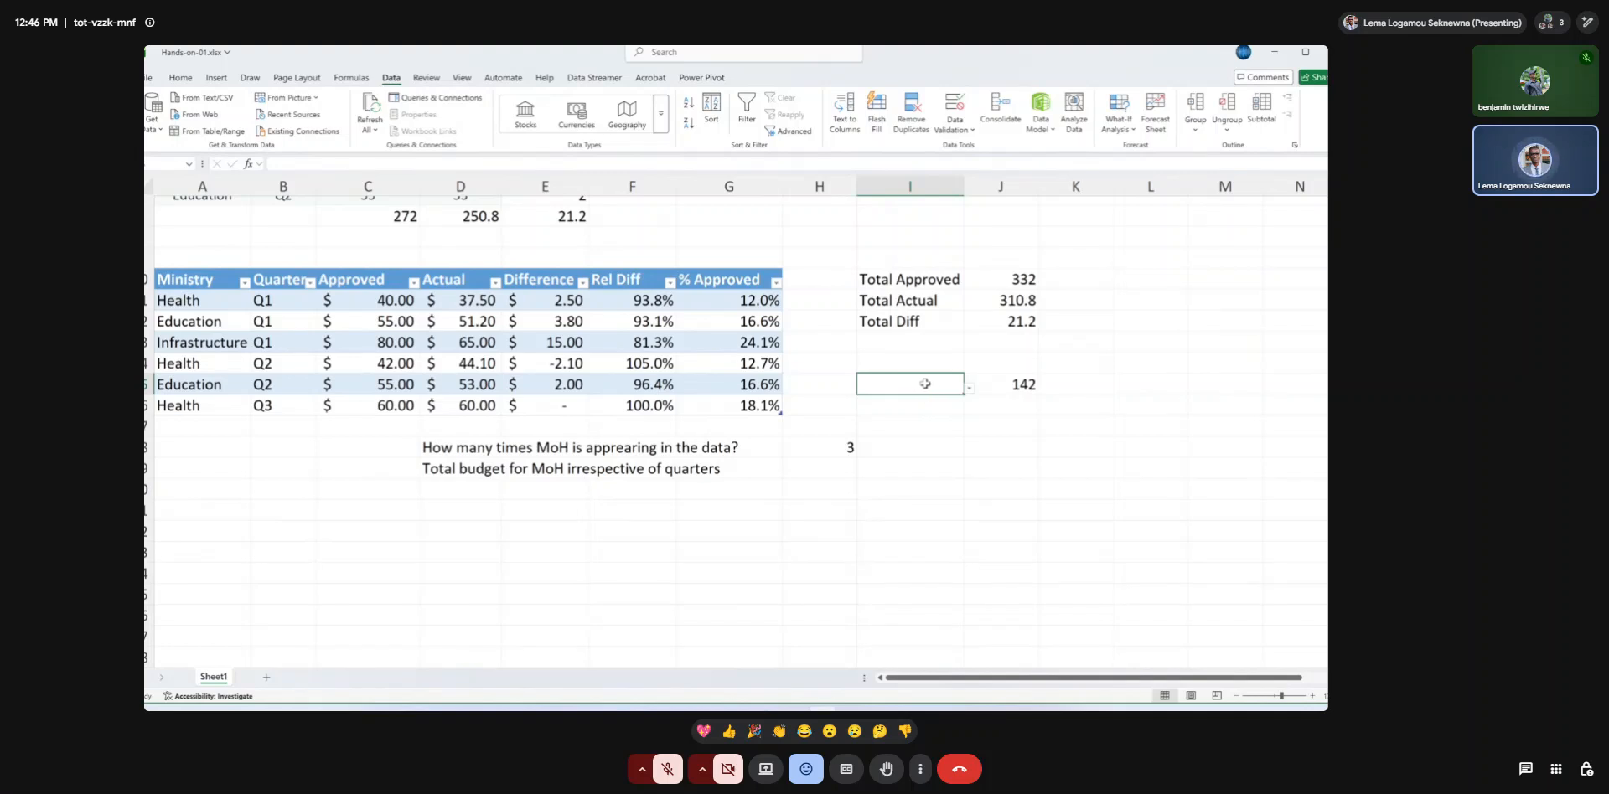
click(970, 387)
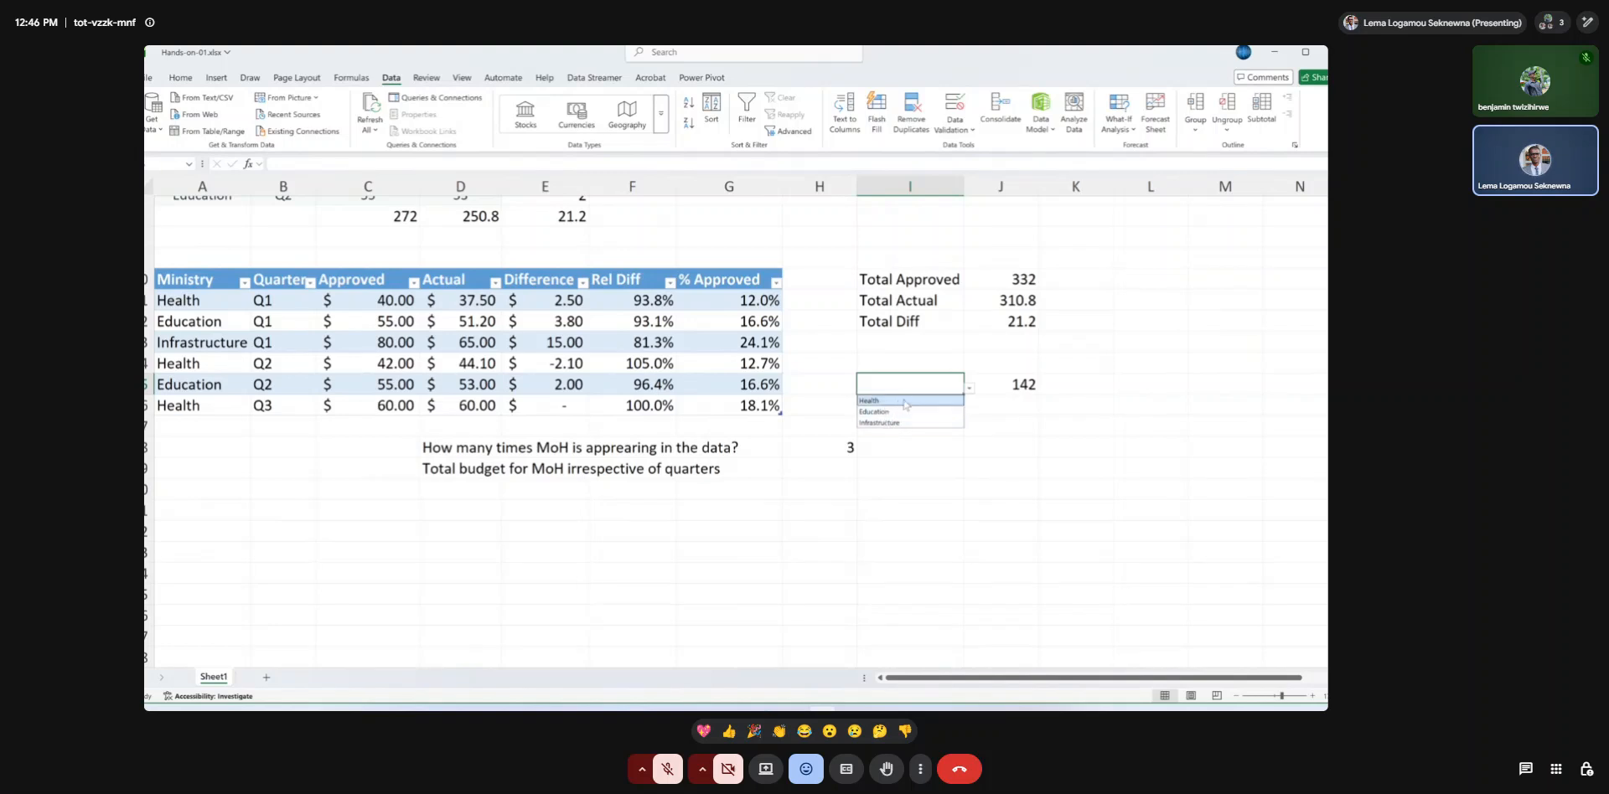
key(Escape)
Replace the "Health" criterion in the J15 SUMIFS formula with a reference to I15.
click(1031, 384)
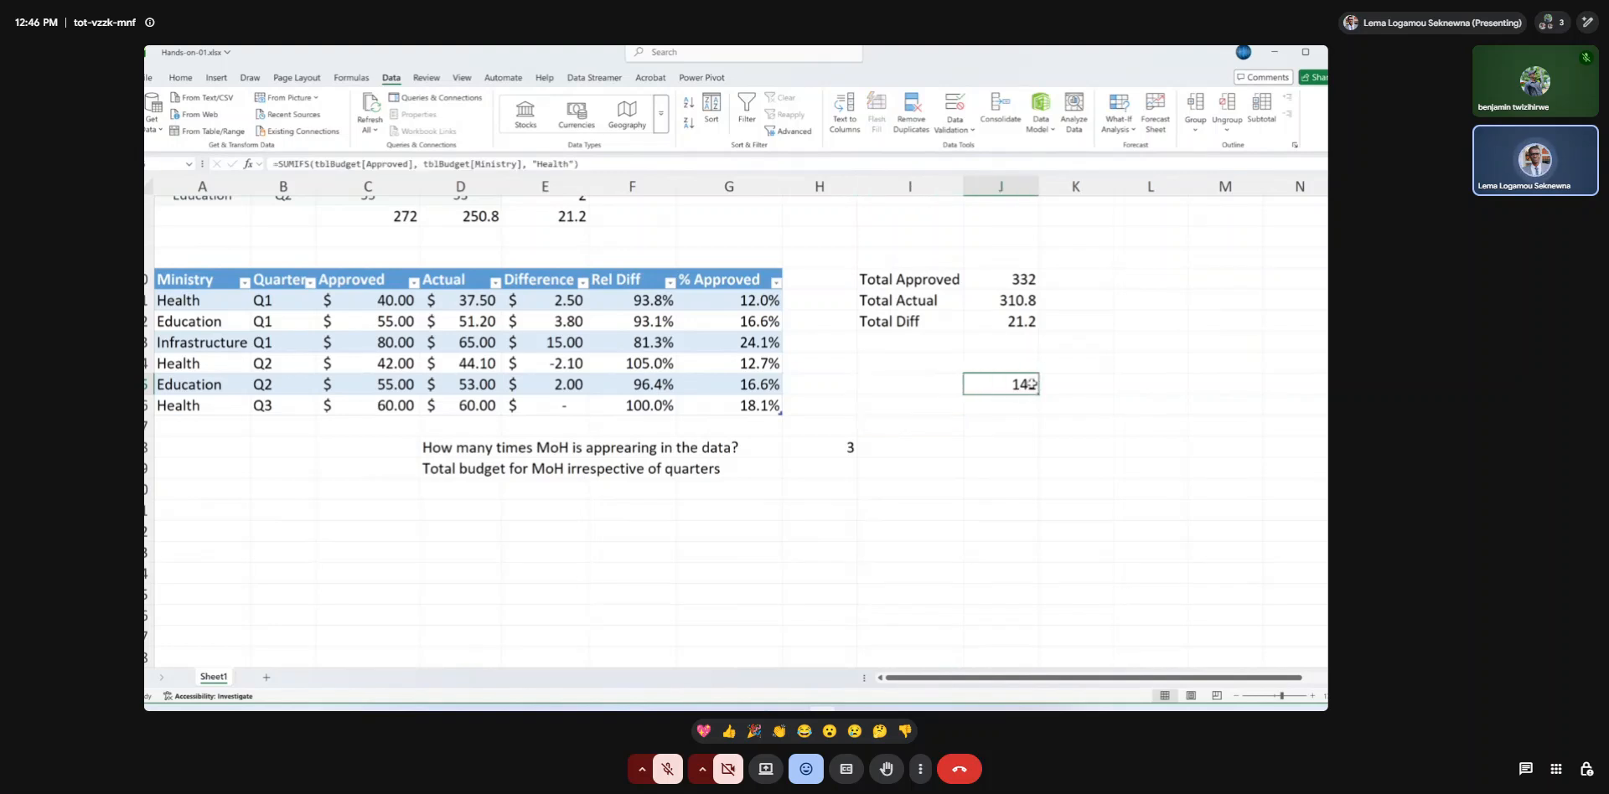
double_click(1030, 384)
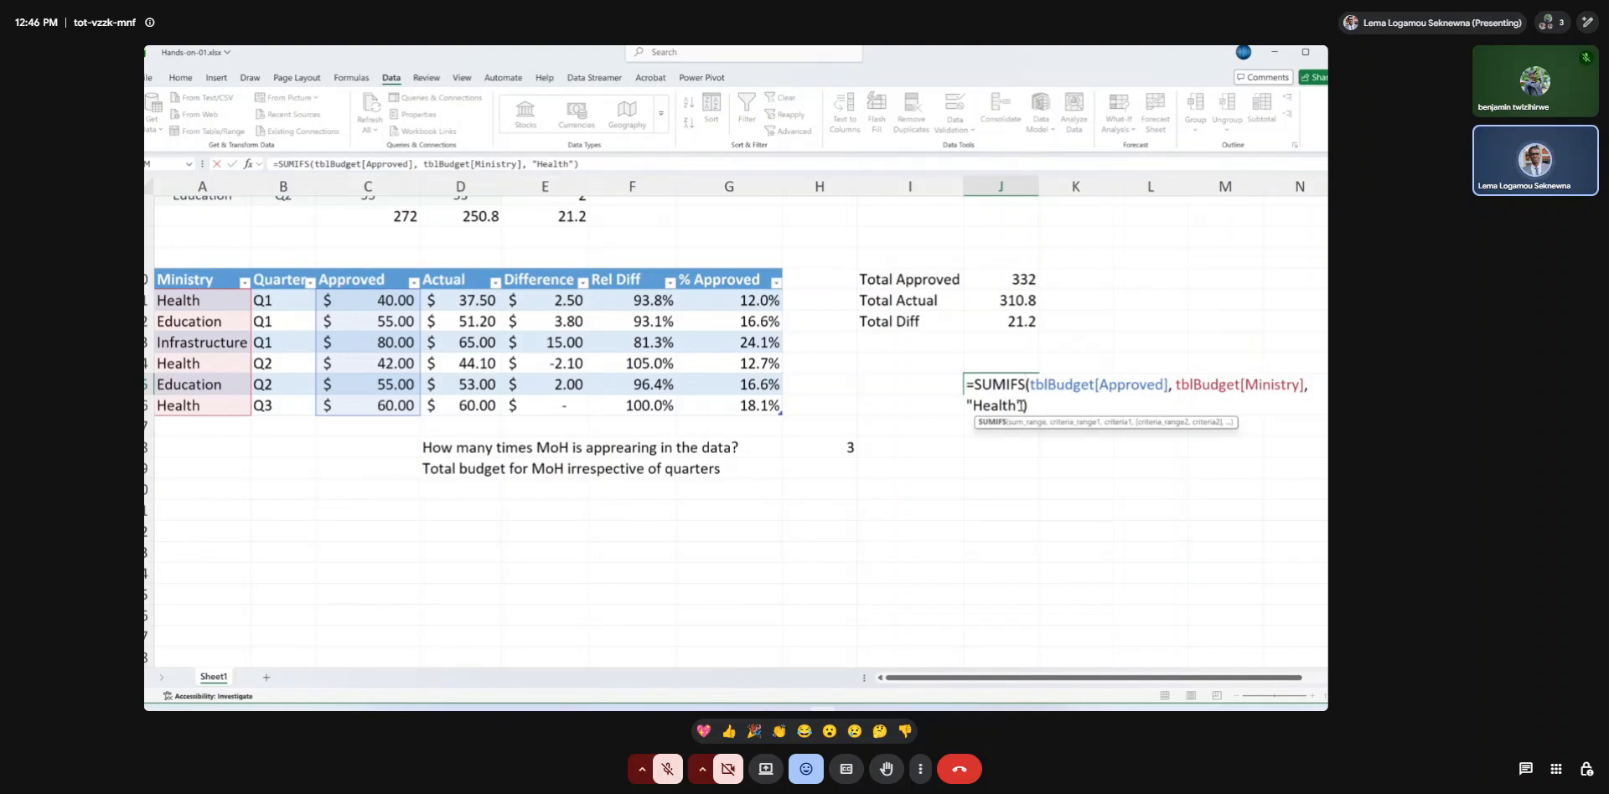
drag(1022, 404, 986, 405)
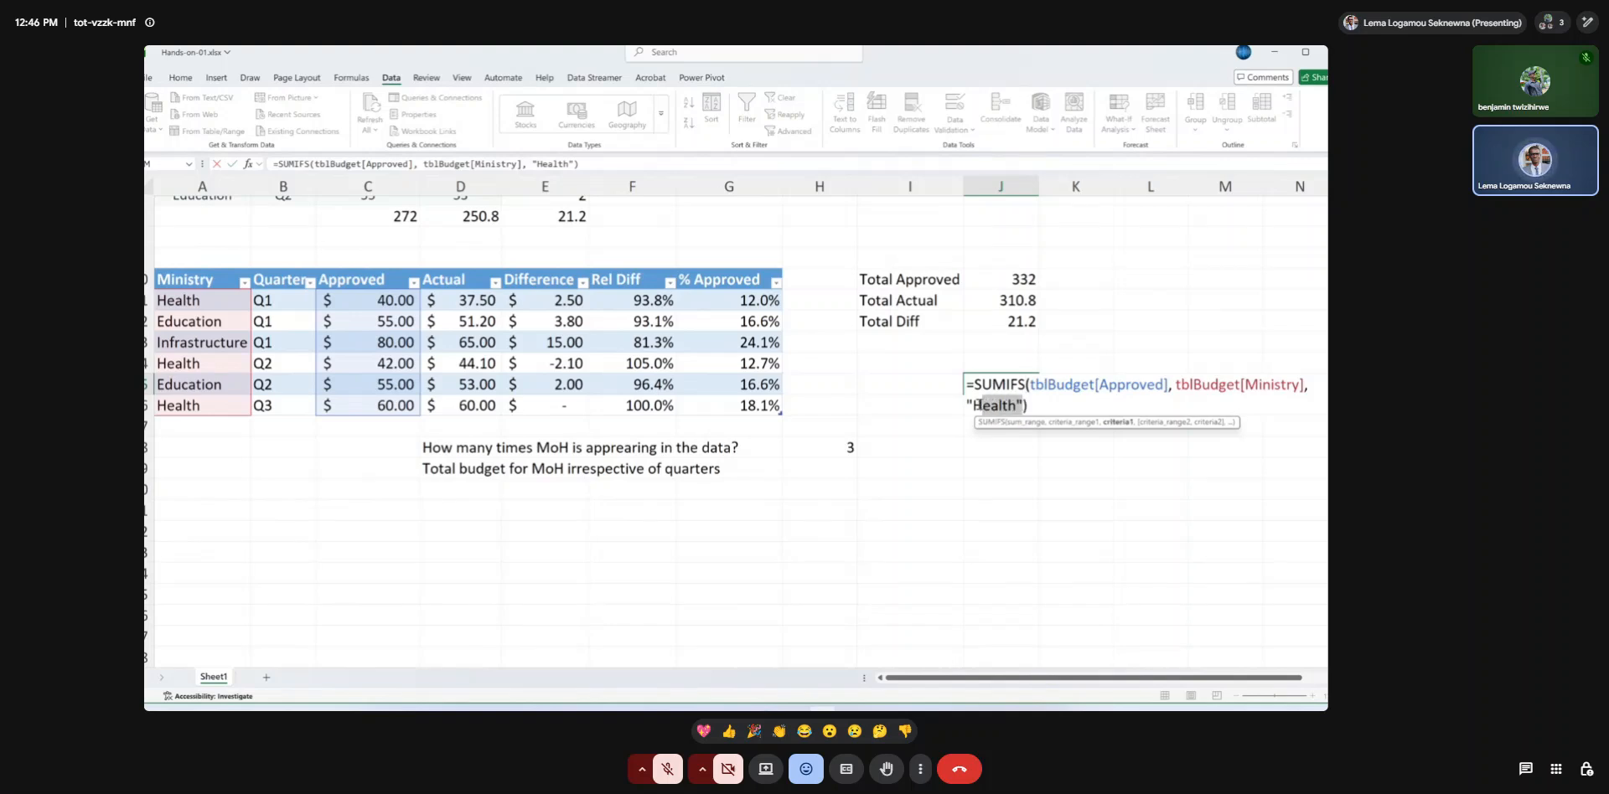
double_click(976, 405)
key(BackSpace)
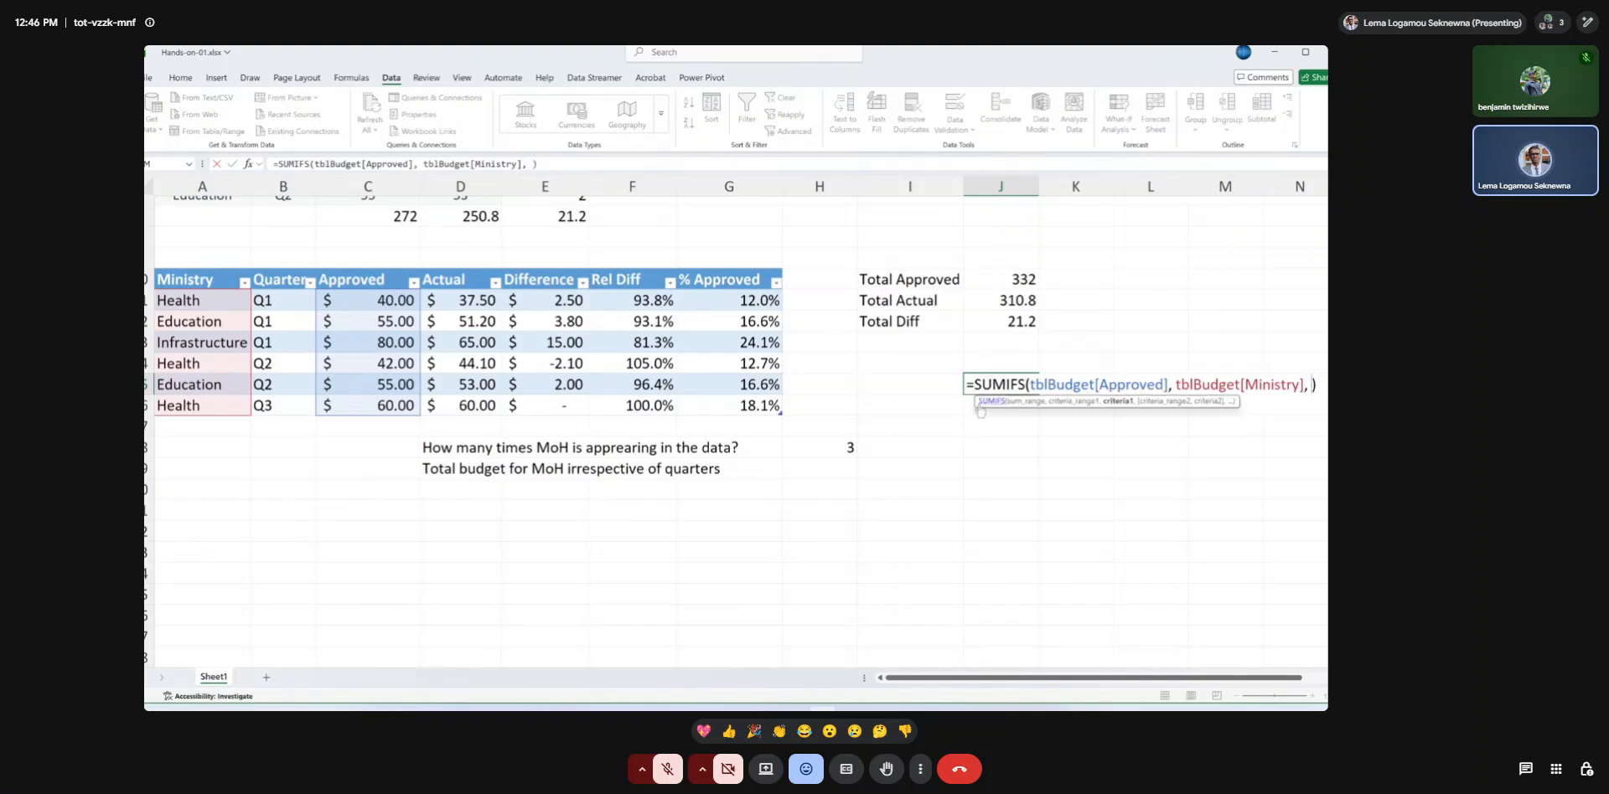
click(918, 385)
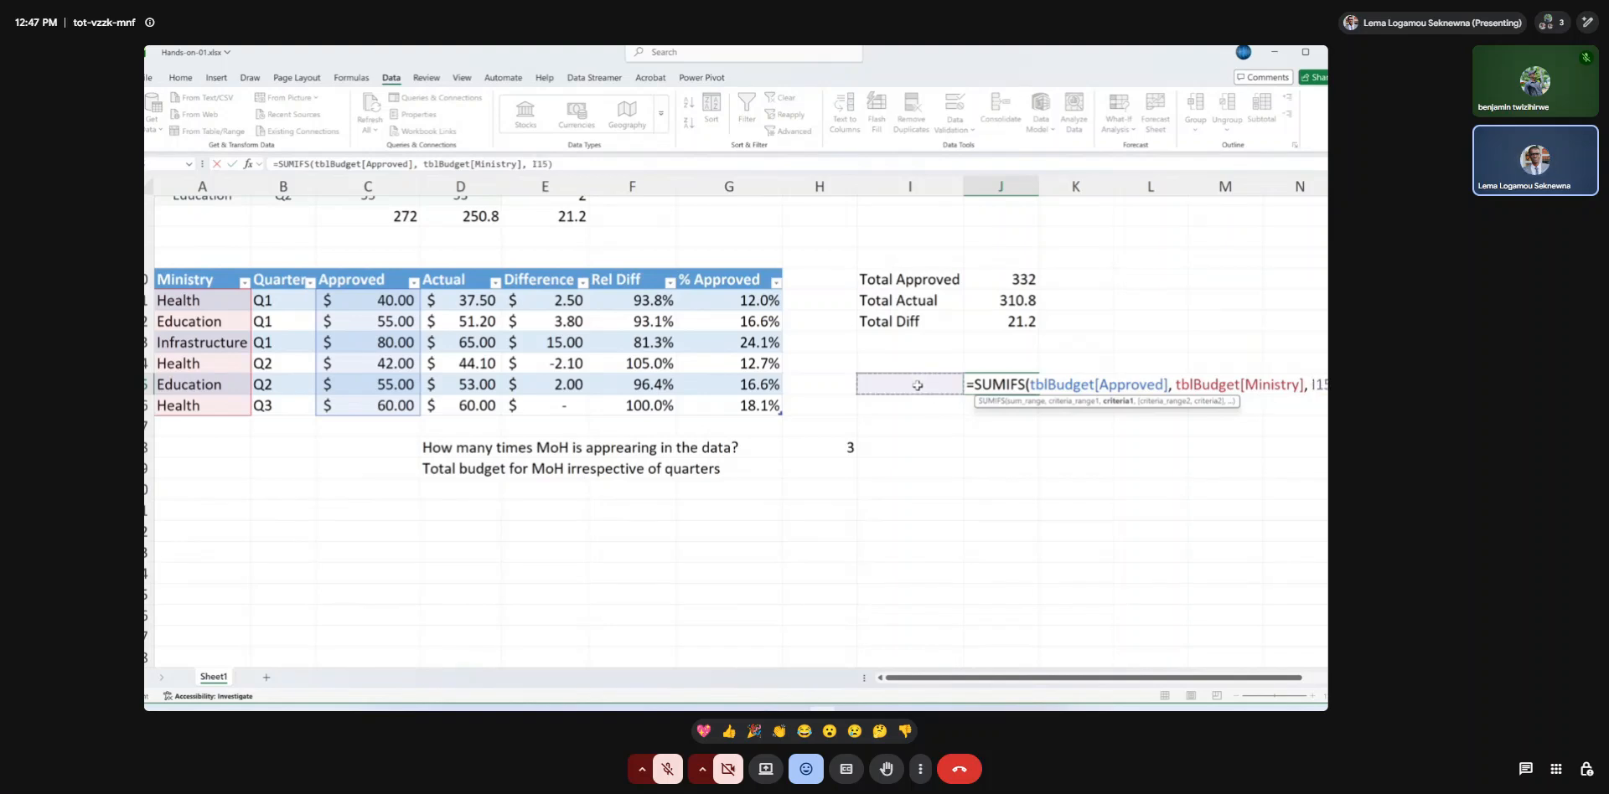
key(Return)
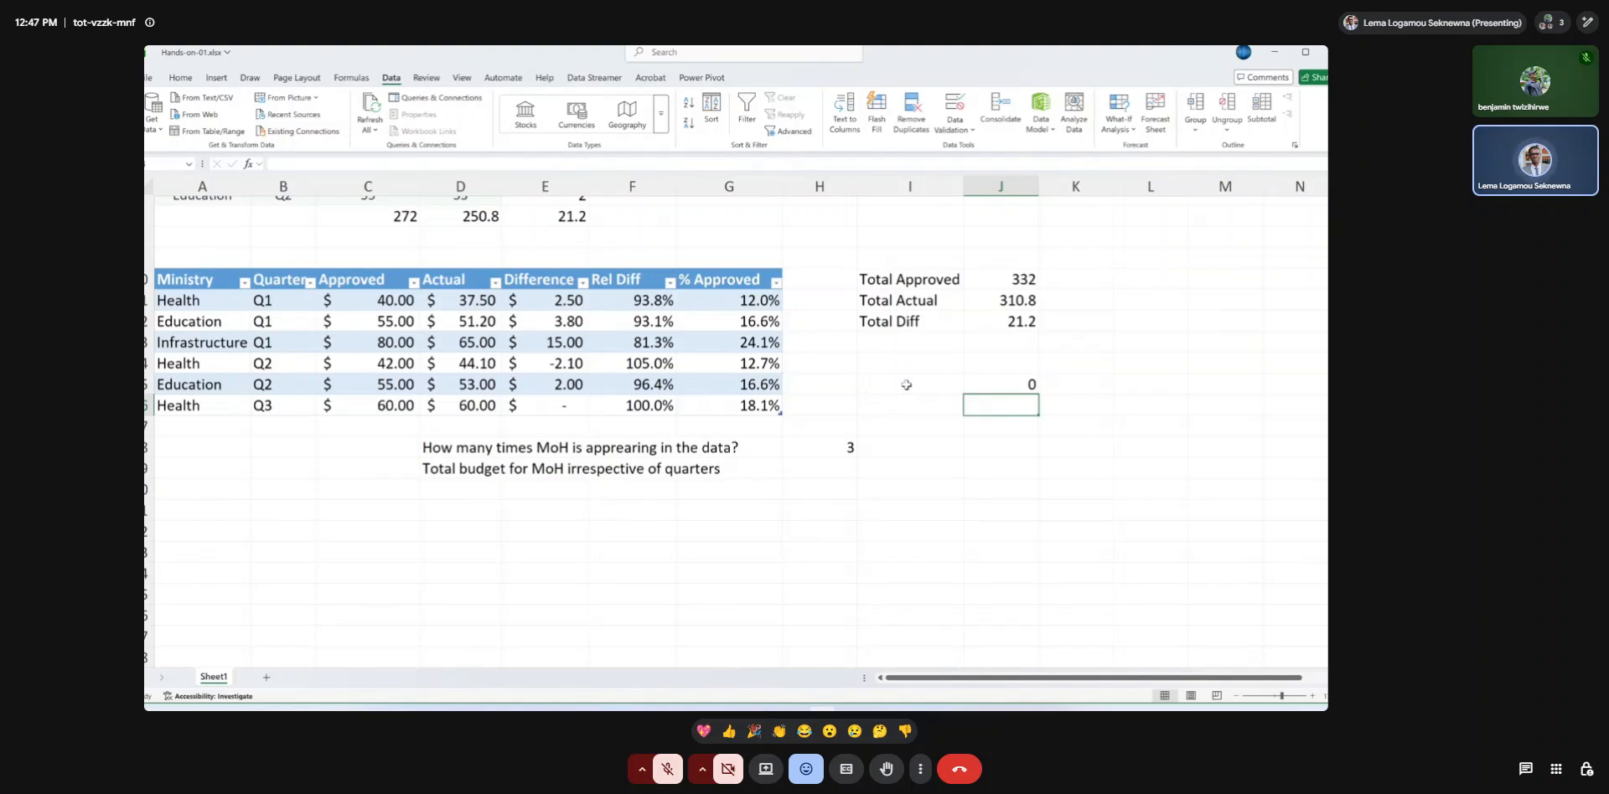
Test the J15 total by choosing Infrastructure, Education and Health in turn from the I15 dropdown.
click(907, 385)
click(971, 389)
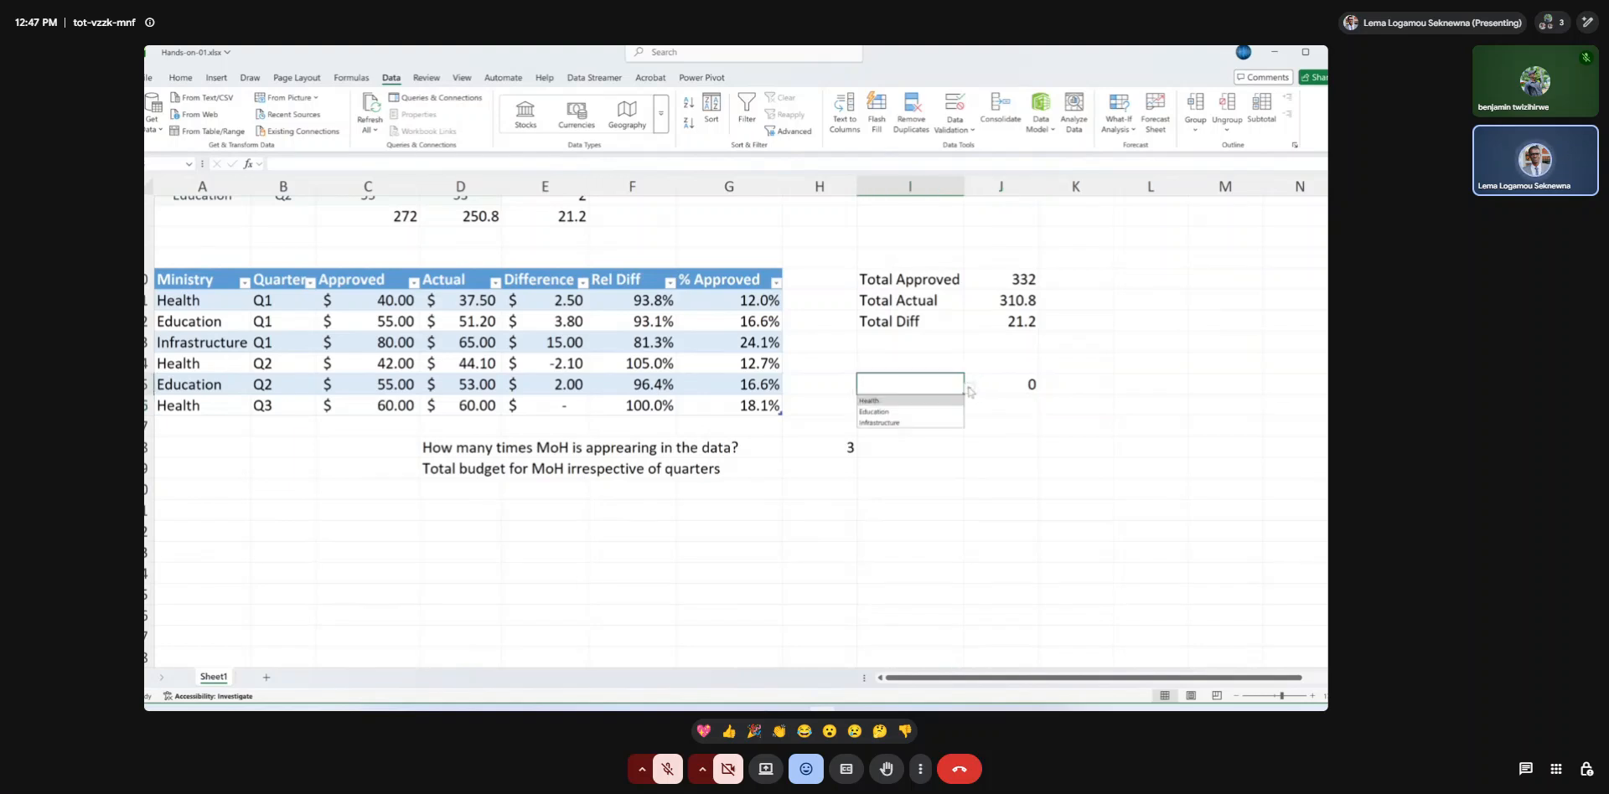
click(912, 425)
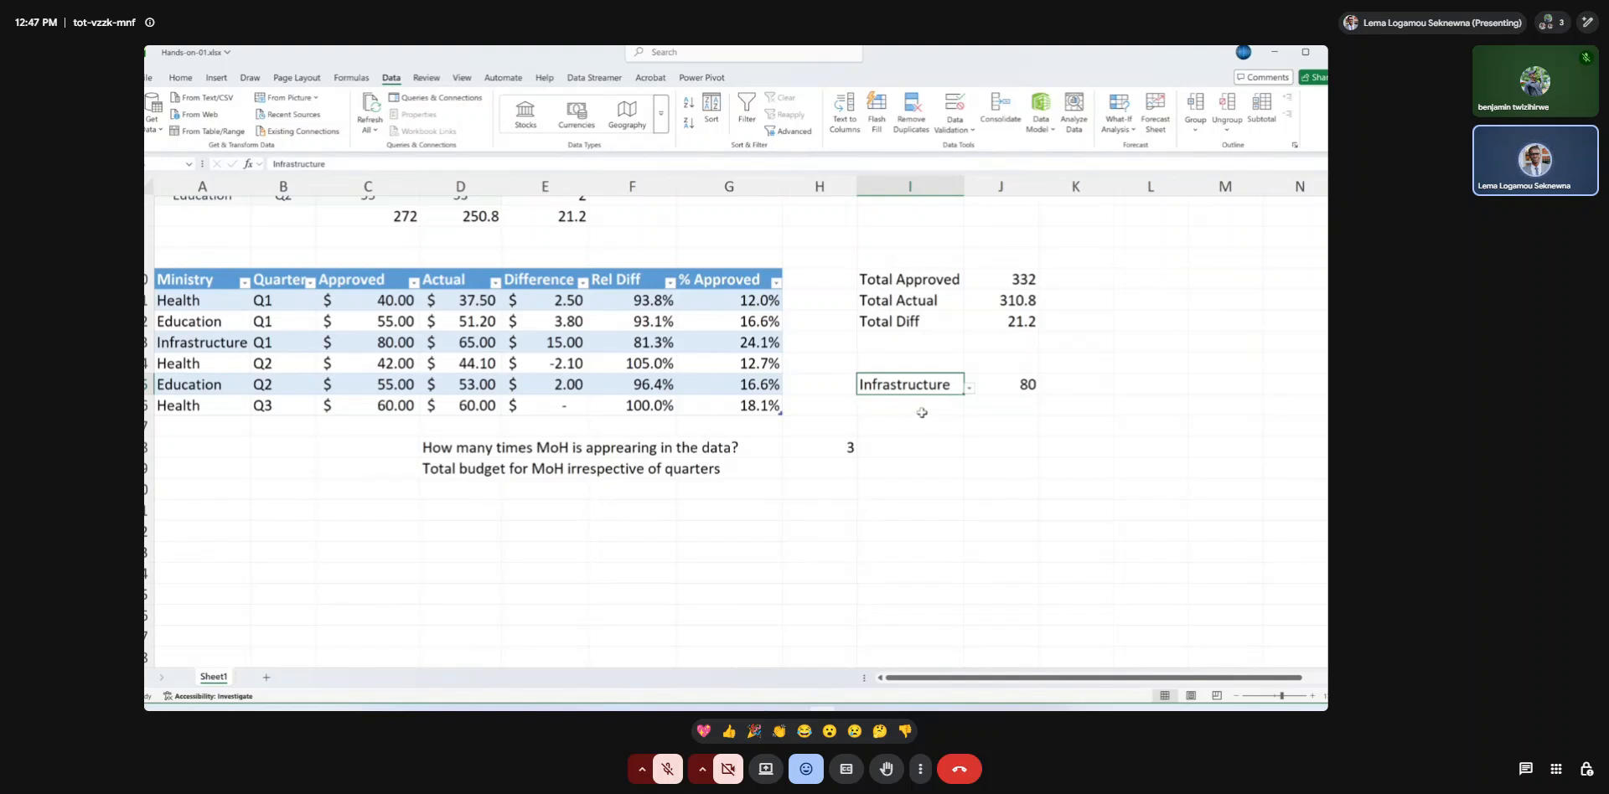
click(969, 391)
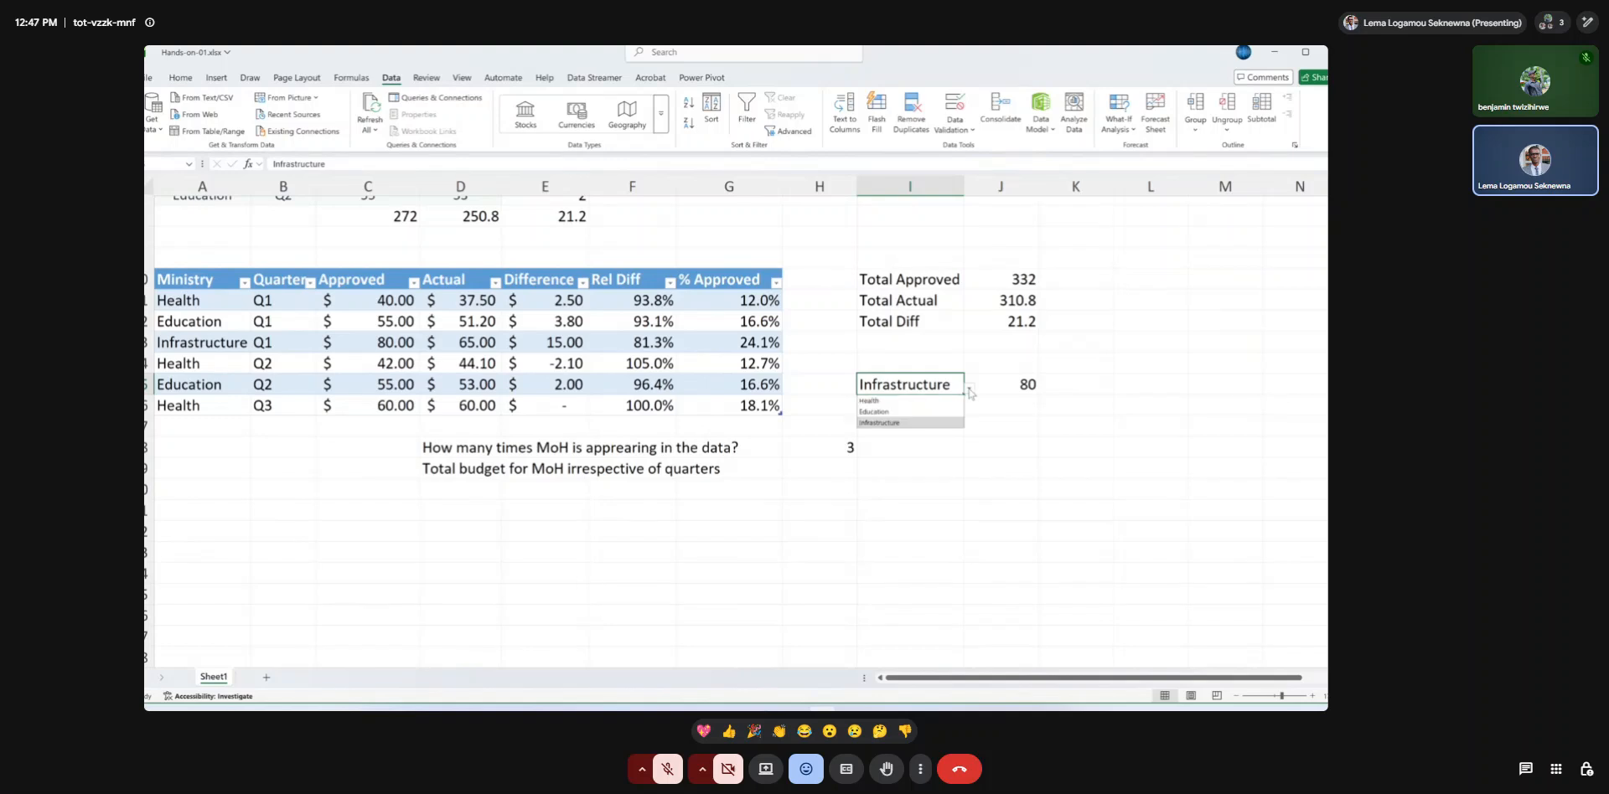
click(931, 412)
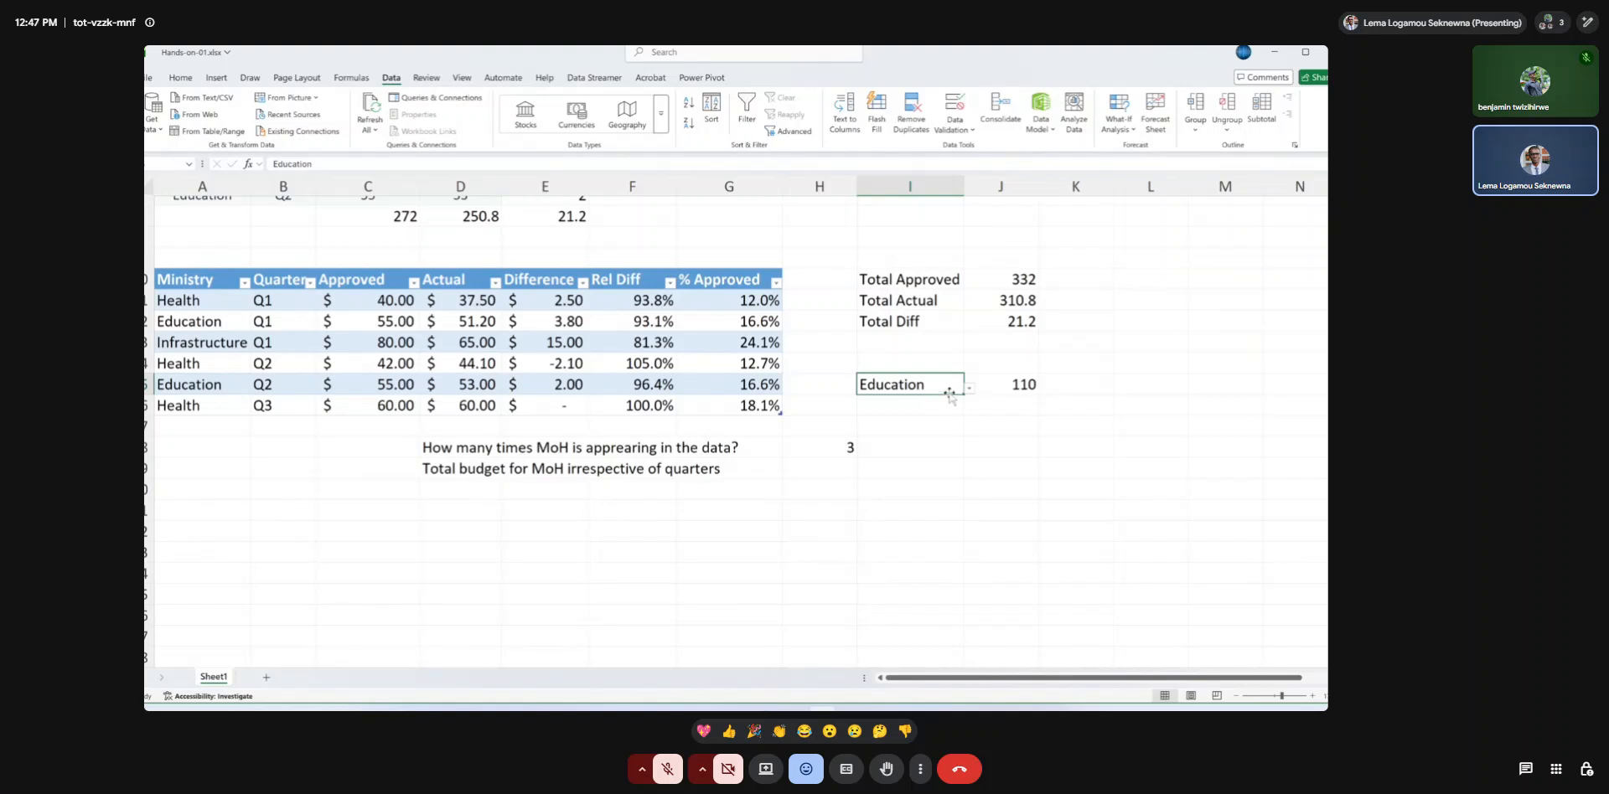
click(969, 390)
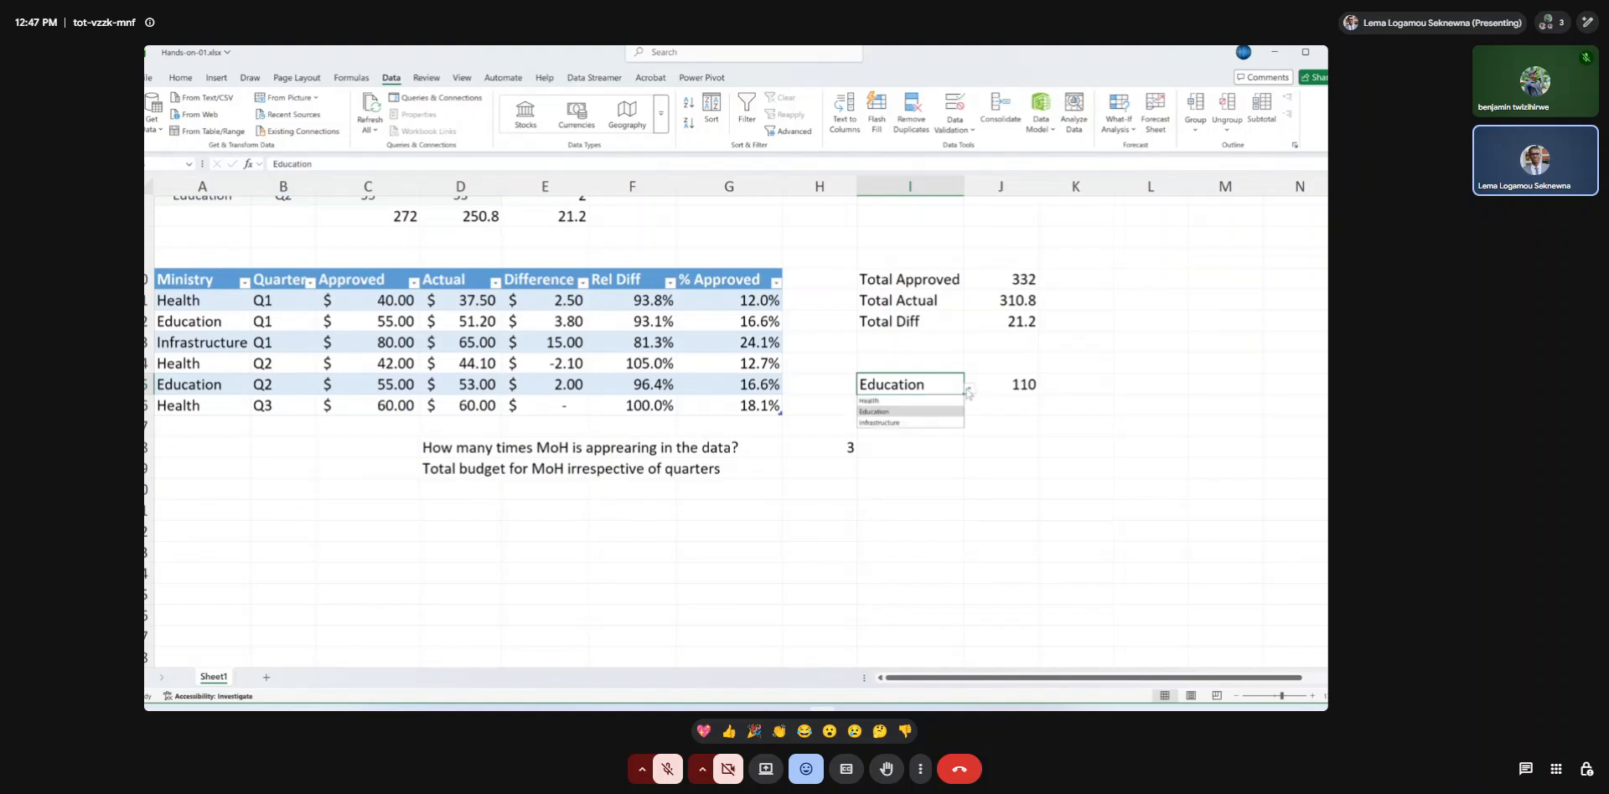
click(909, 401)
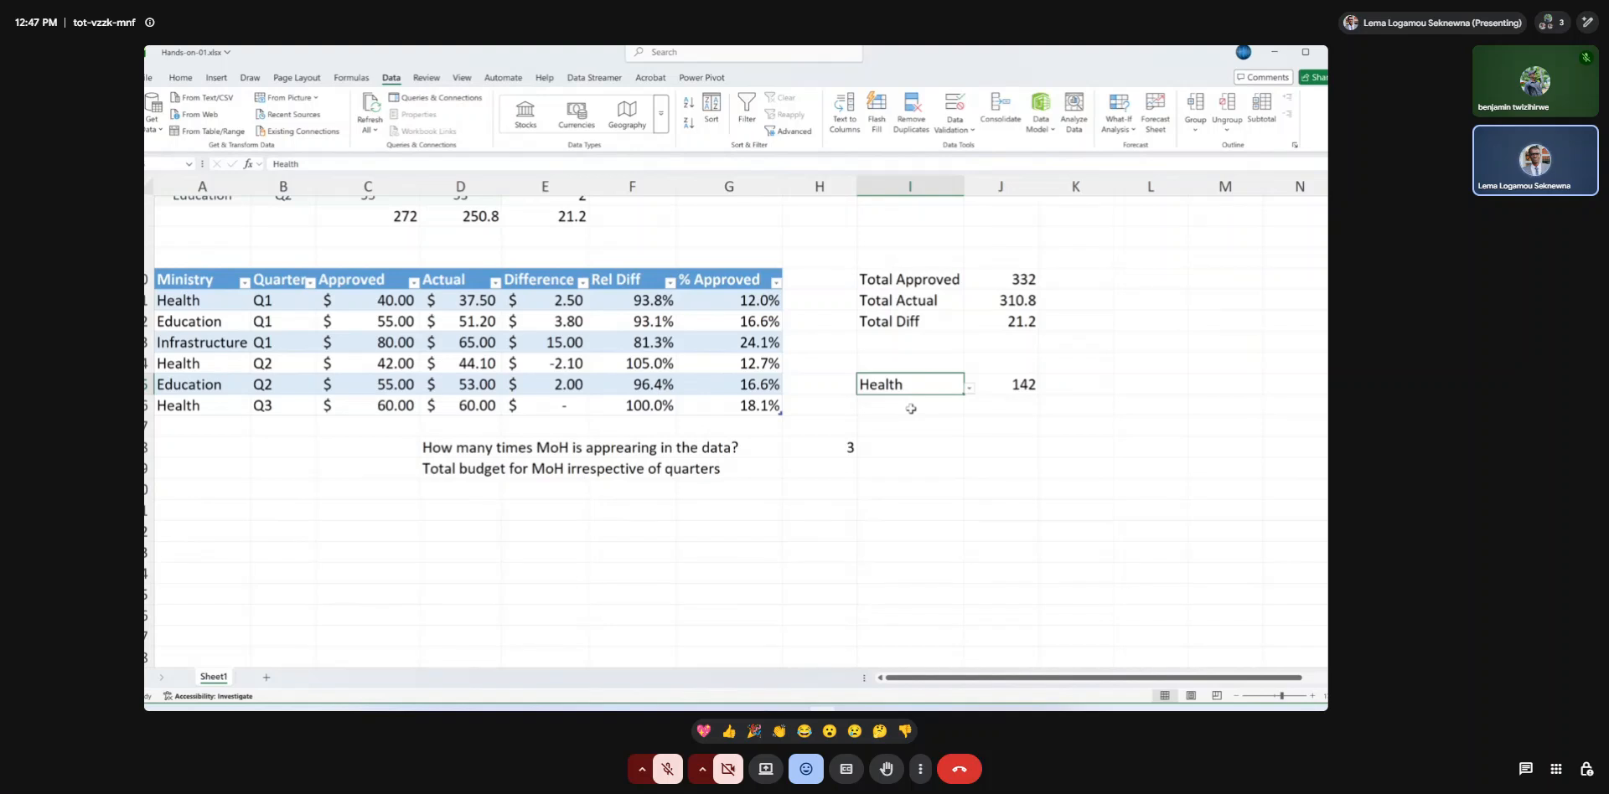
Undo the ministry choices in I15 and the change of criterion in the J15 SUMIFS formula.
key(BackSpace)
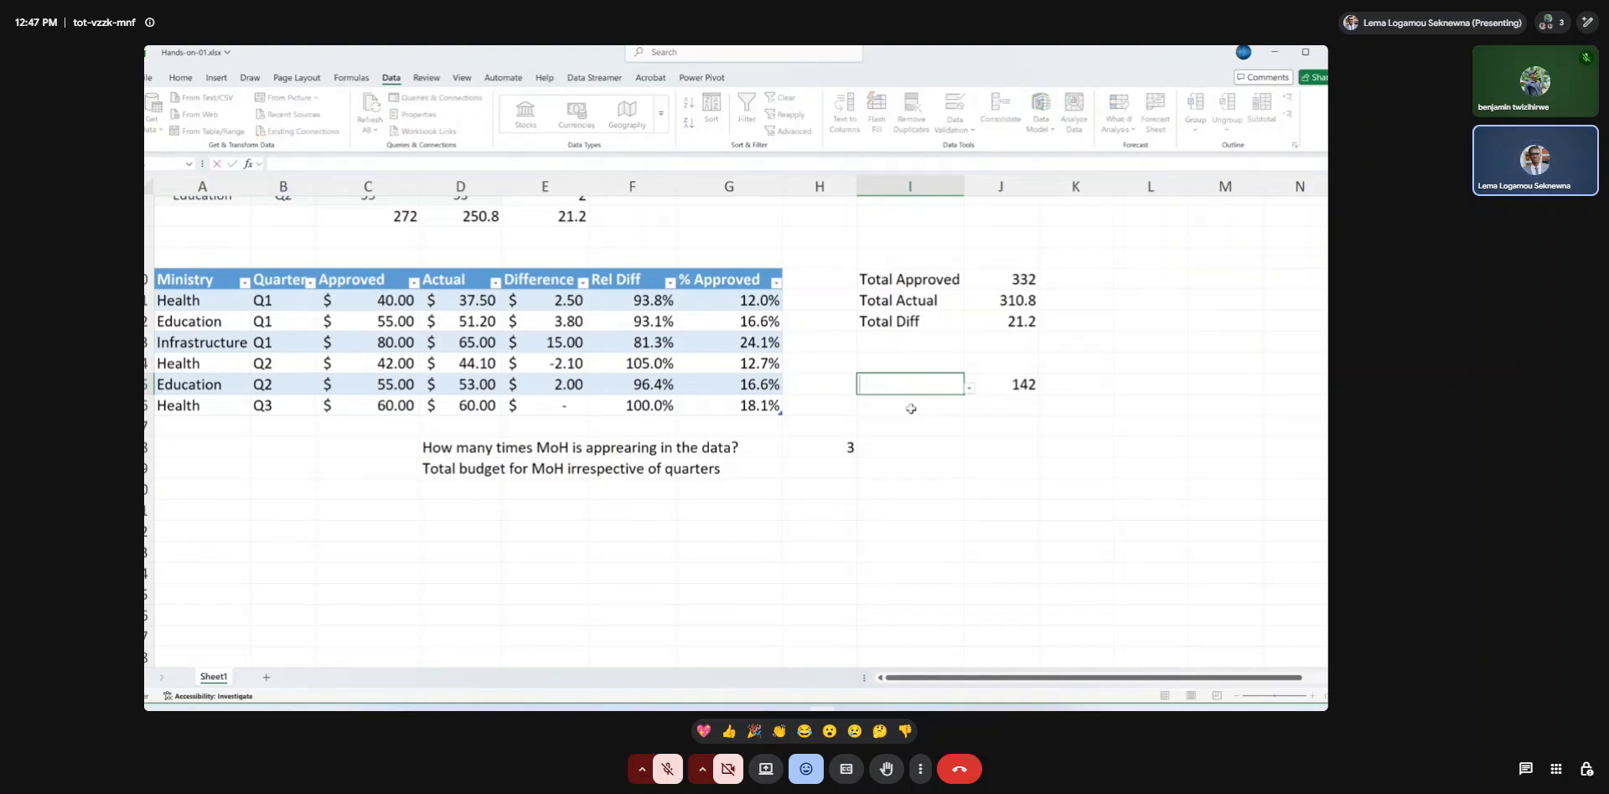
text(H)
key(ctrl+z)
key(ctrl+z)
key(ctrl+z)
key(ctrl+z)
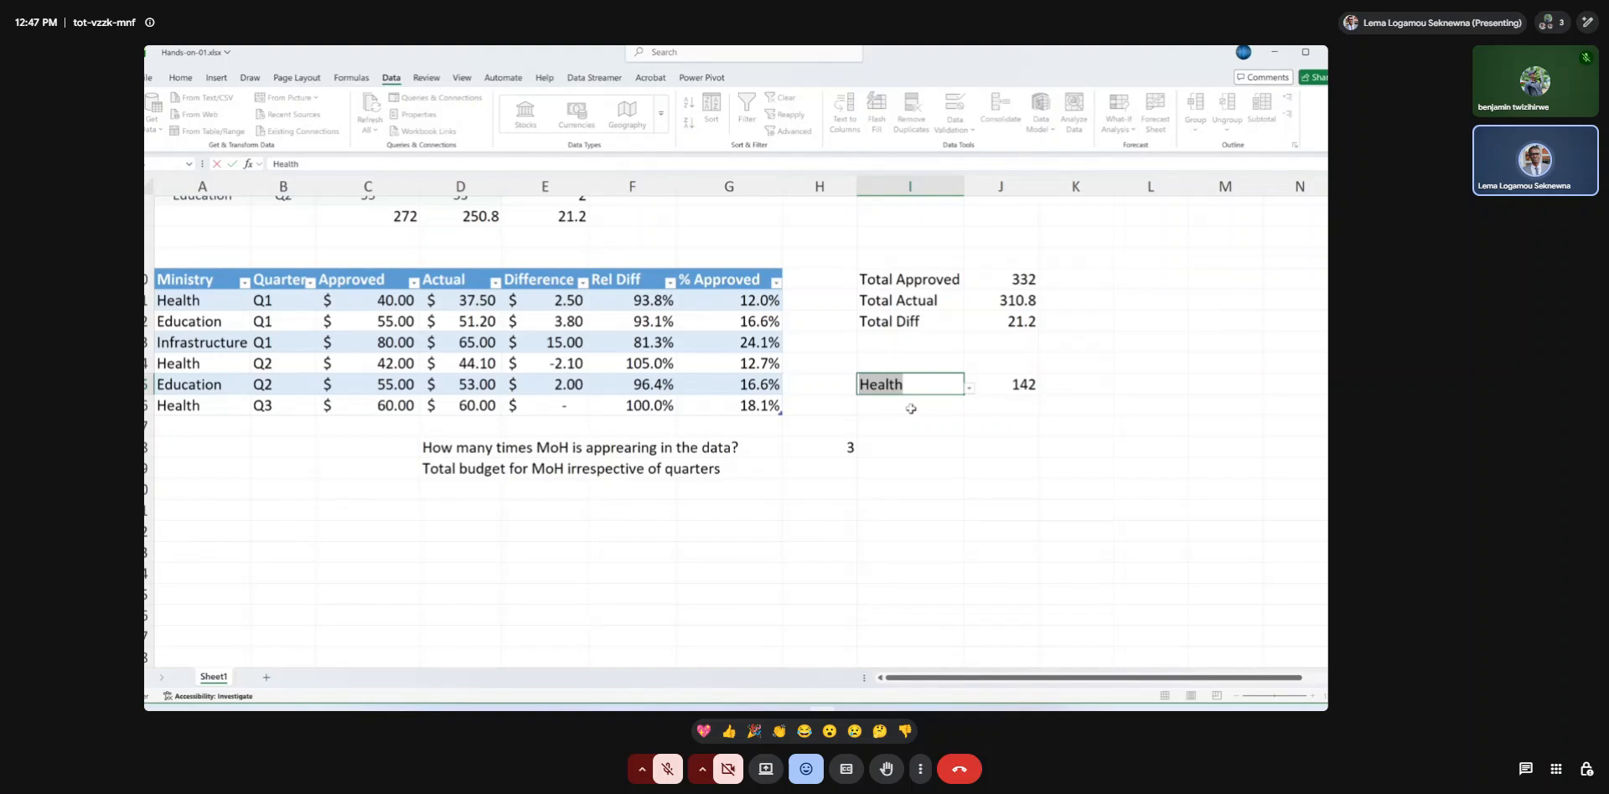
key(ctrl+z)
key(ctrl+z)
key(Return)
key(Up)
key(ctrl+z)
key(ctrl+z)
key(ctrl+z)
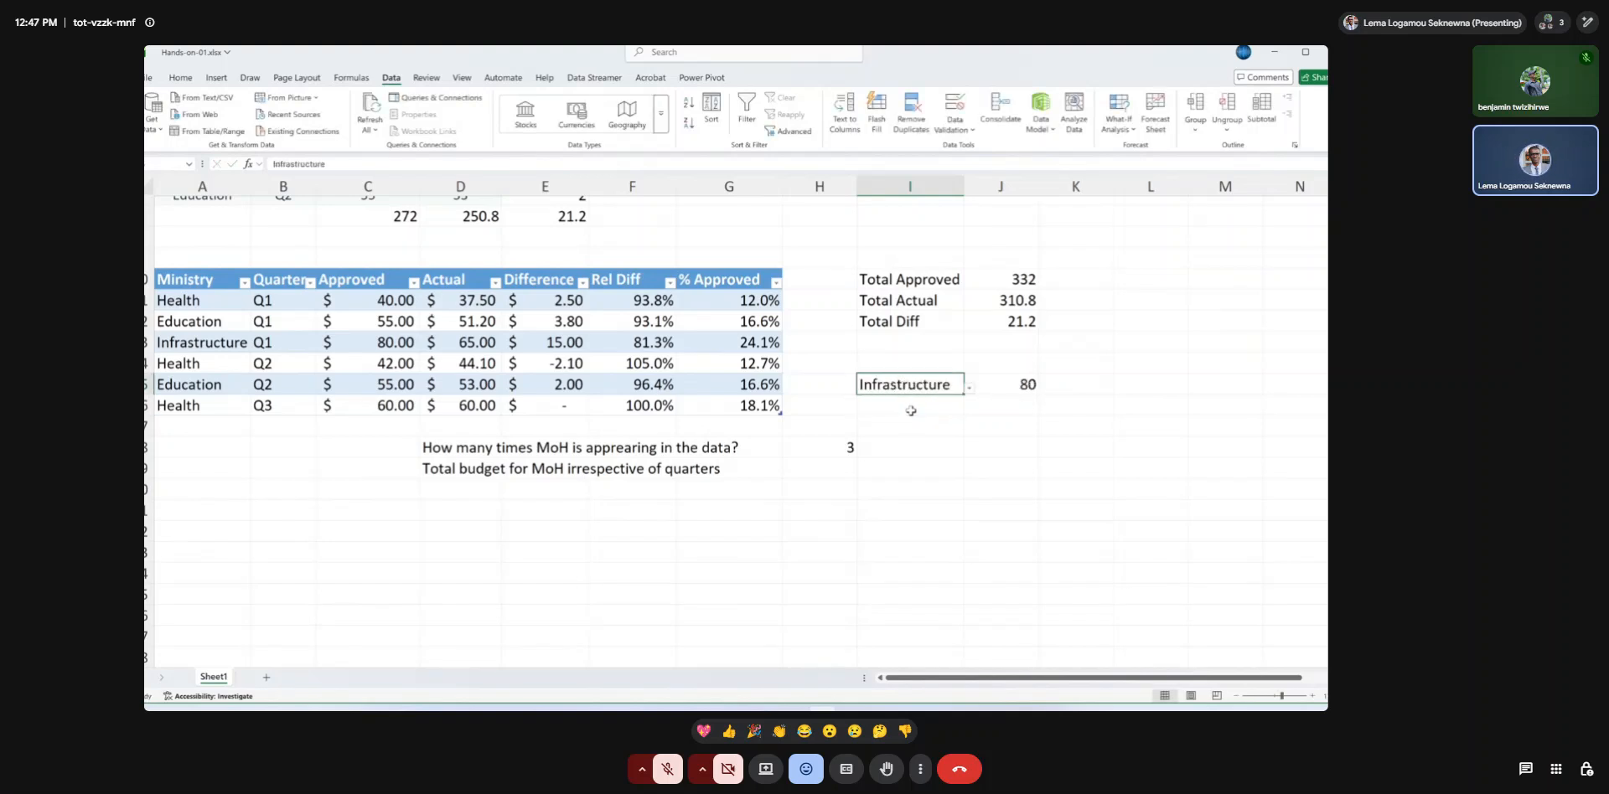
key(ctrl+z)
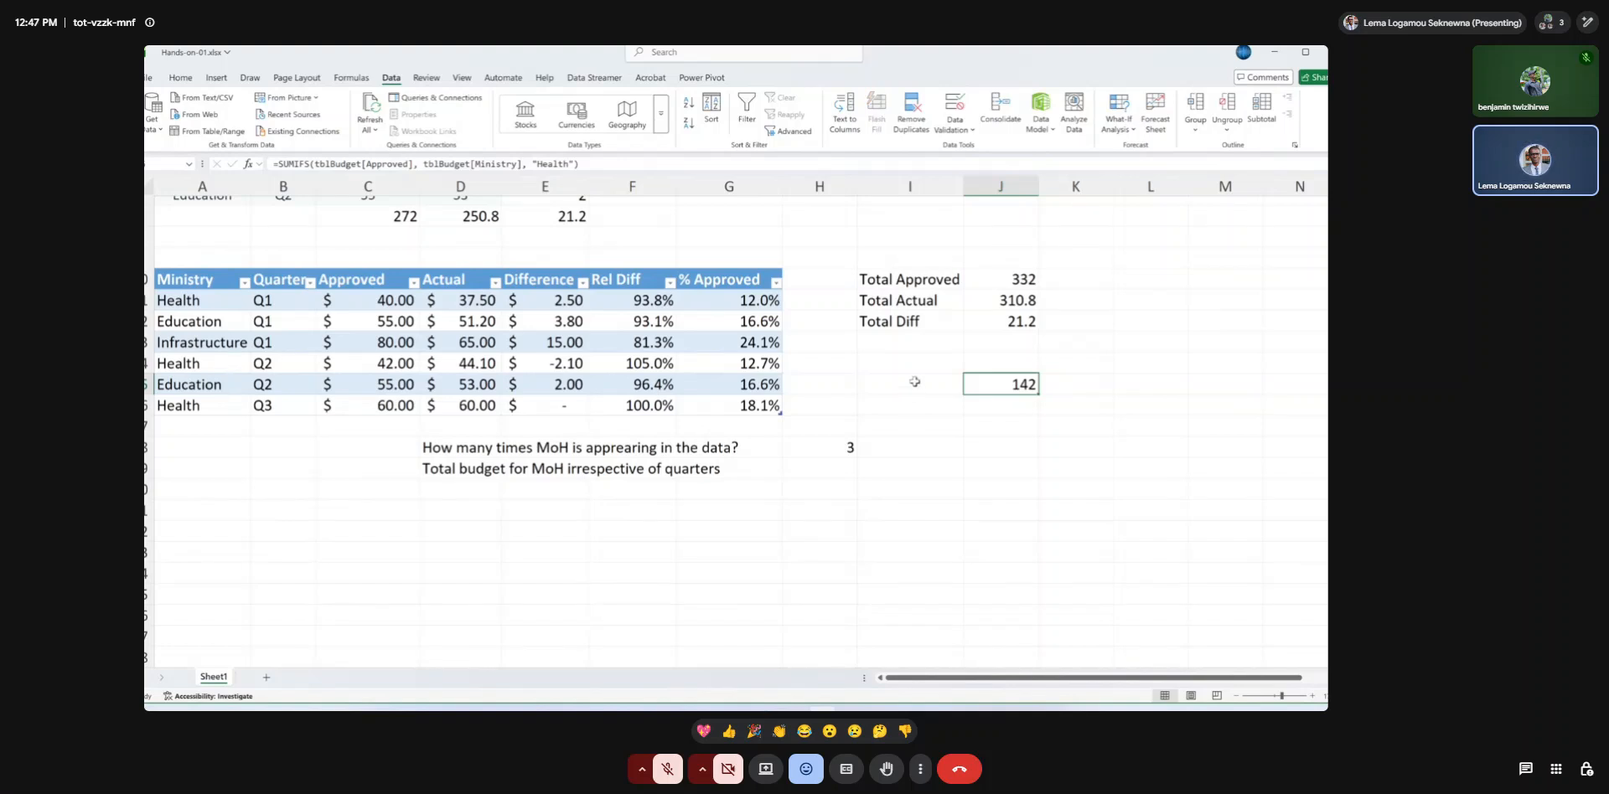
Edit the I15 list validation again, keeping the List type and reselecting the Ministry cells A11:A16 as its source.
click(914, 382)
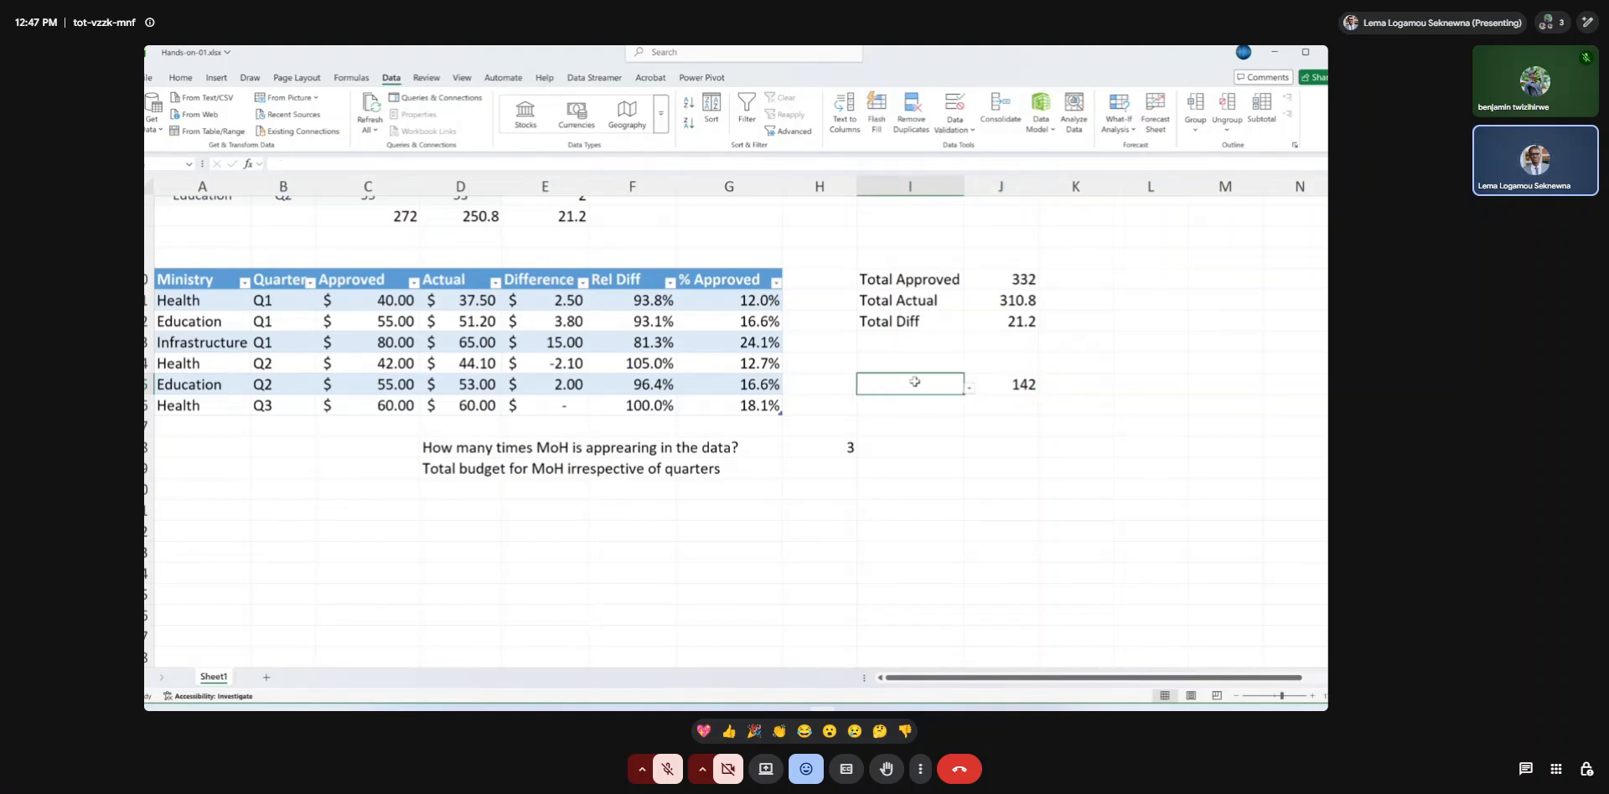
click(957, 107)
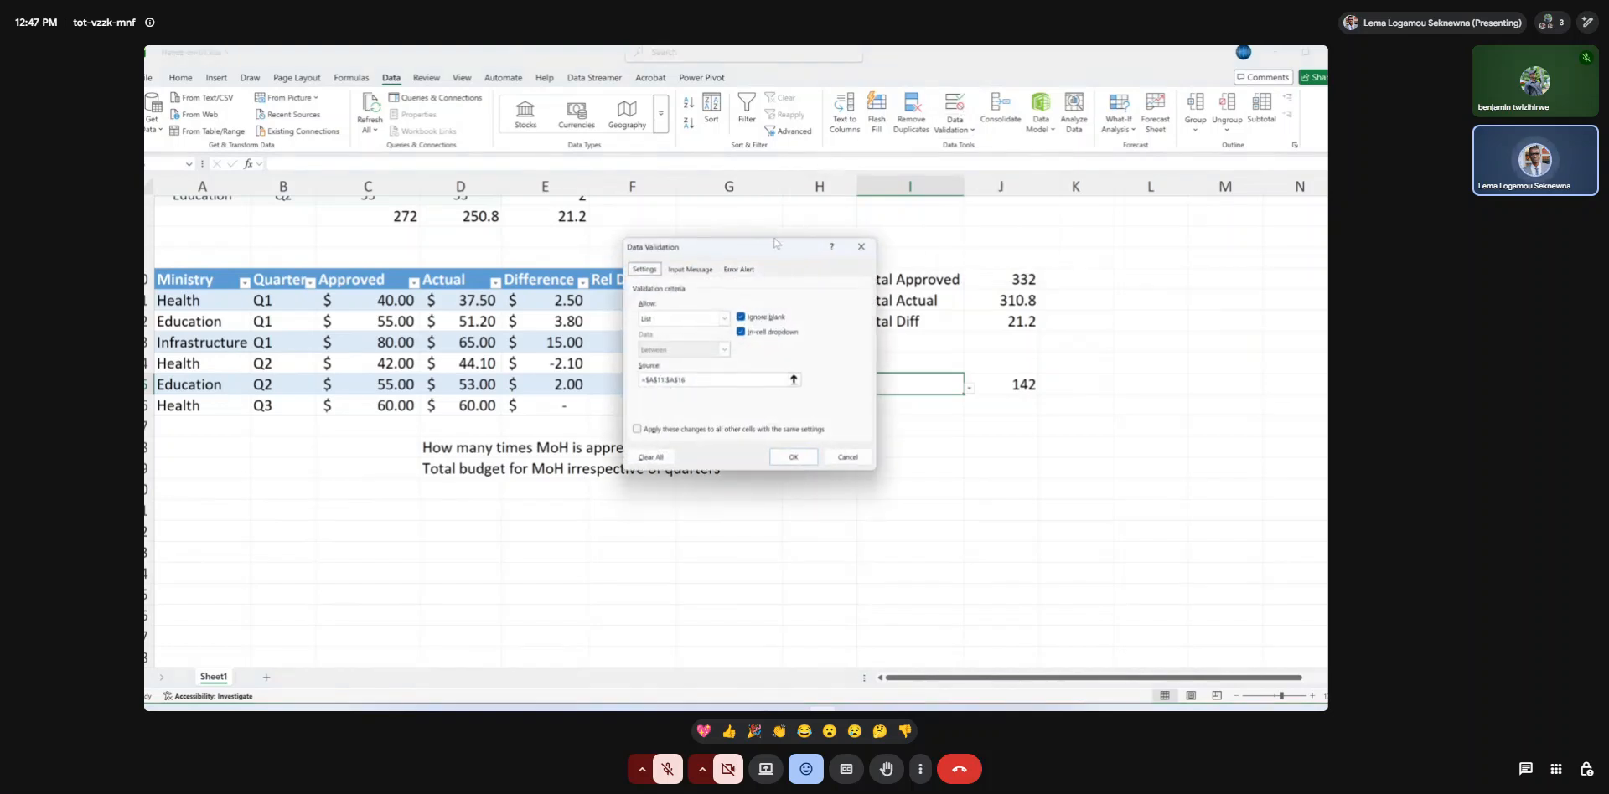
click(725, 318)
click(686, 361)
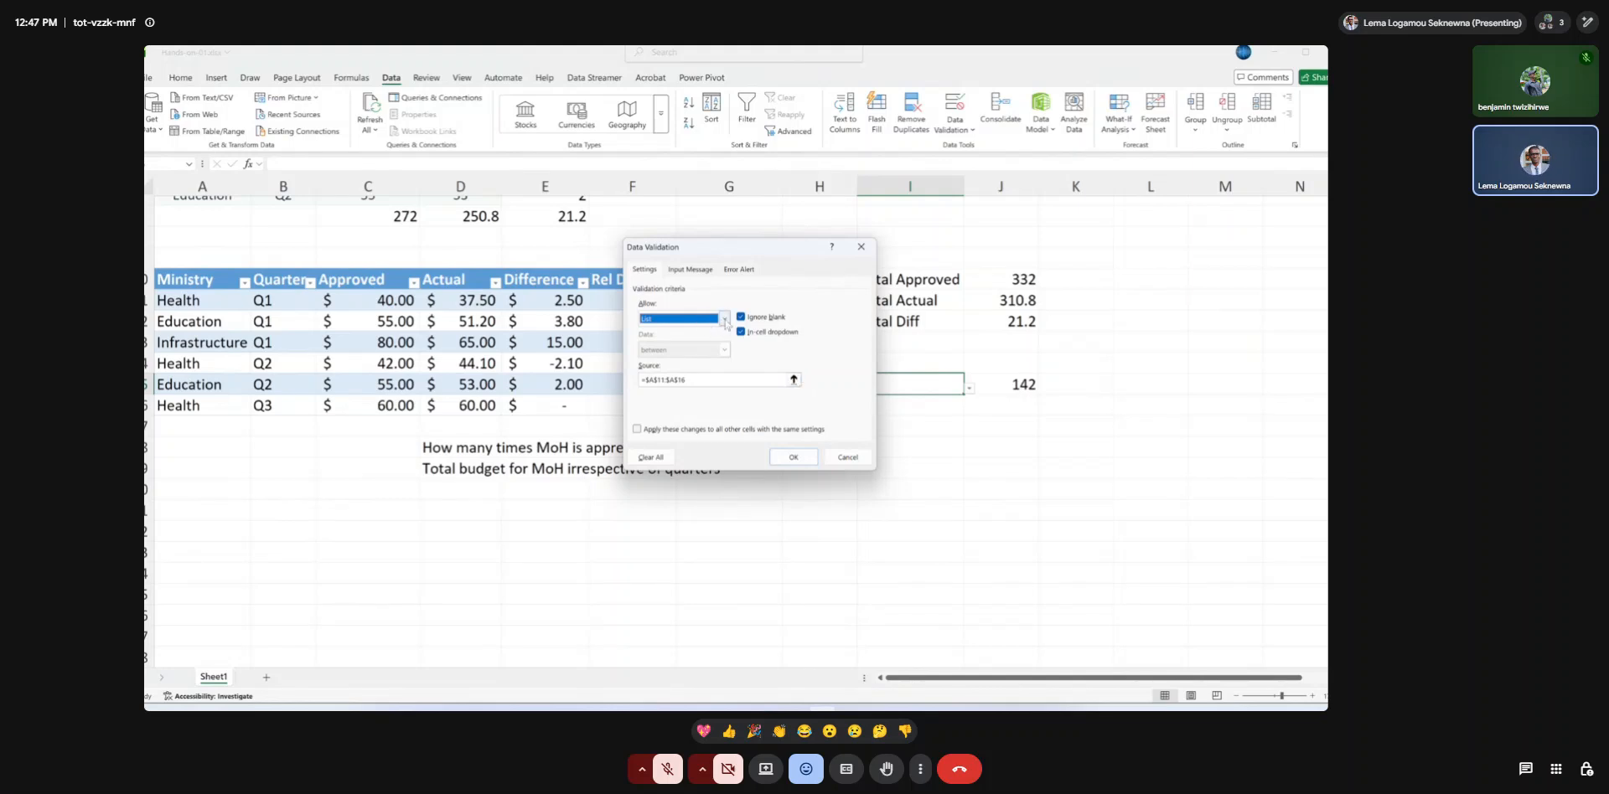
click(793, 379)
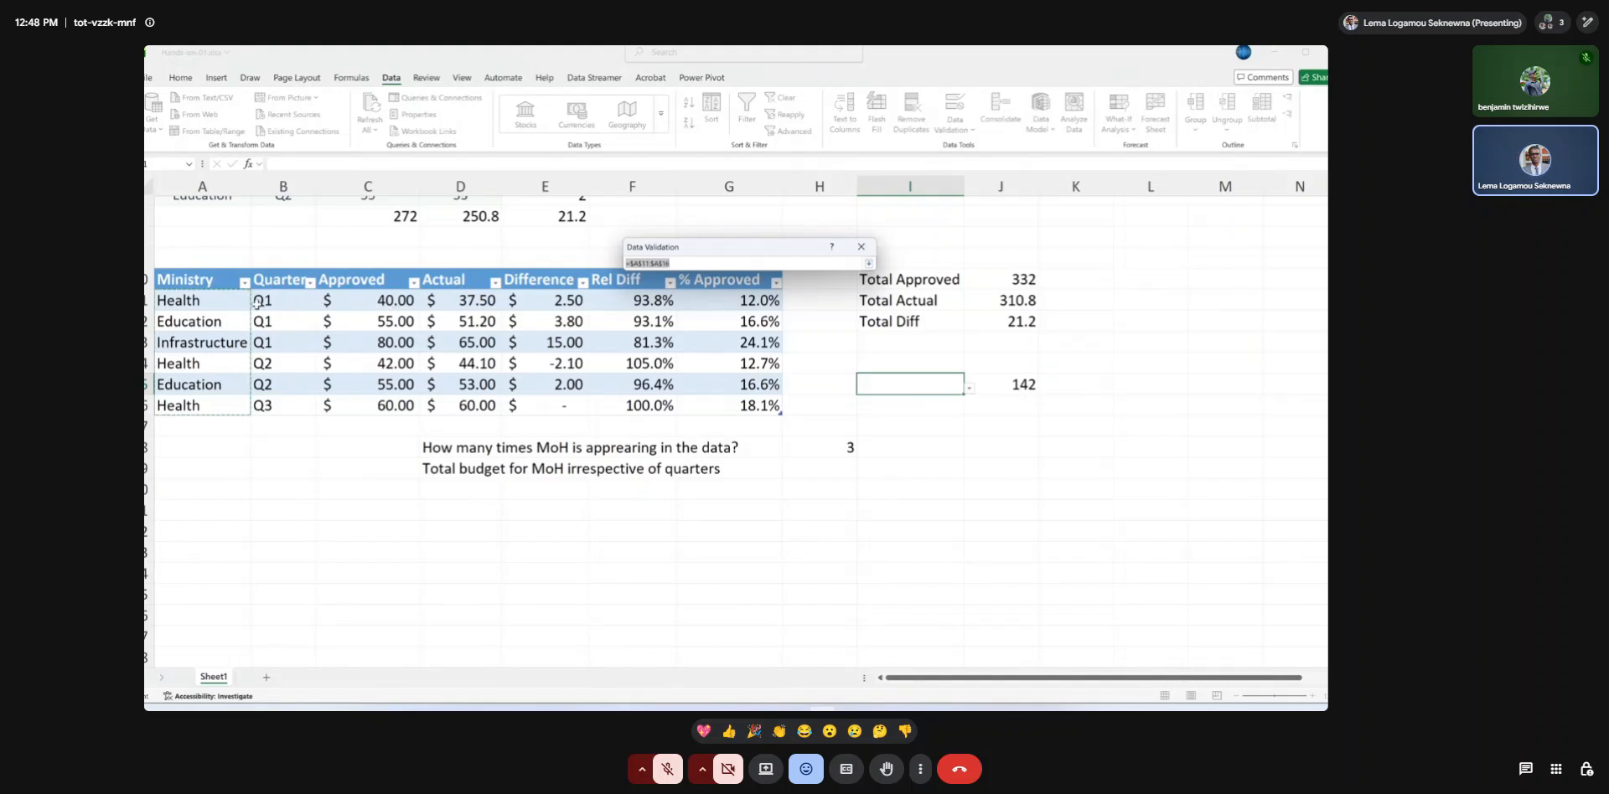
click(219, 301)
drag(219, 300, 225, 409)
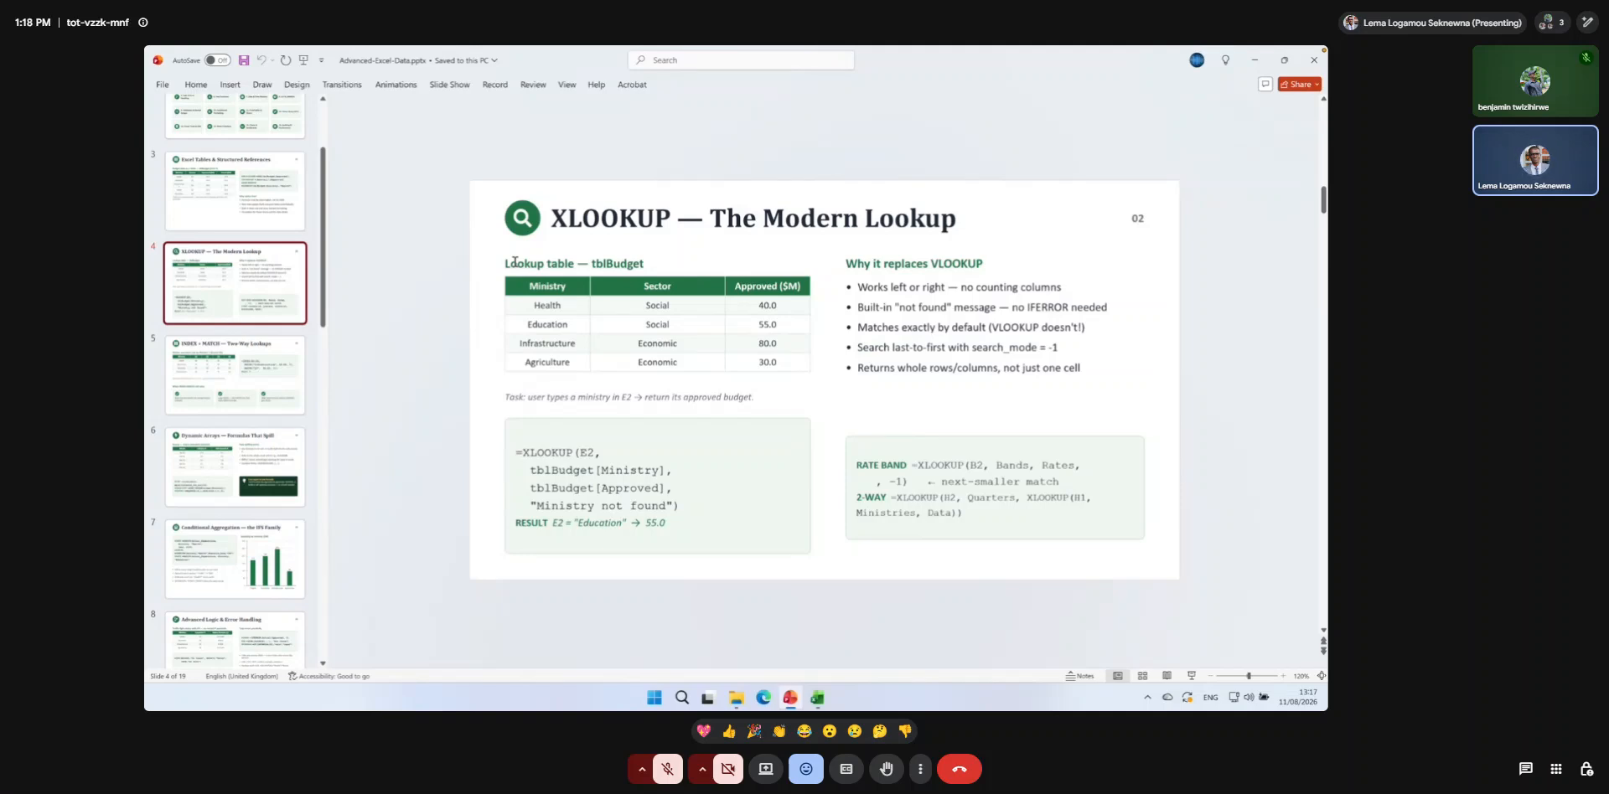
Copy the tblBudget lookup table from the XLOOKUP slide, switch to Excel and add a new worksheet to Hands-on-01.
drag(528, 286, 765, 362)
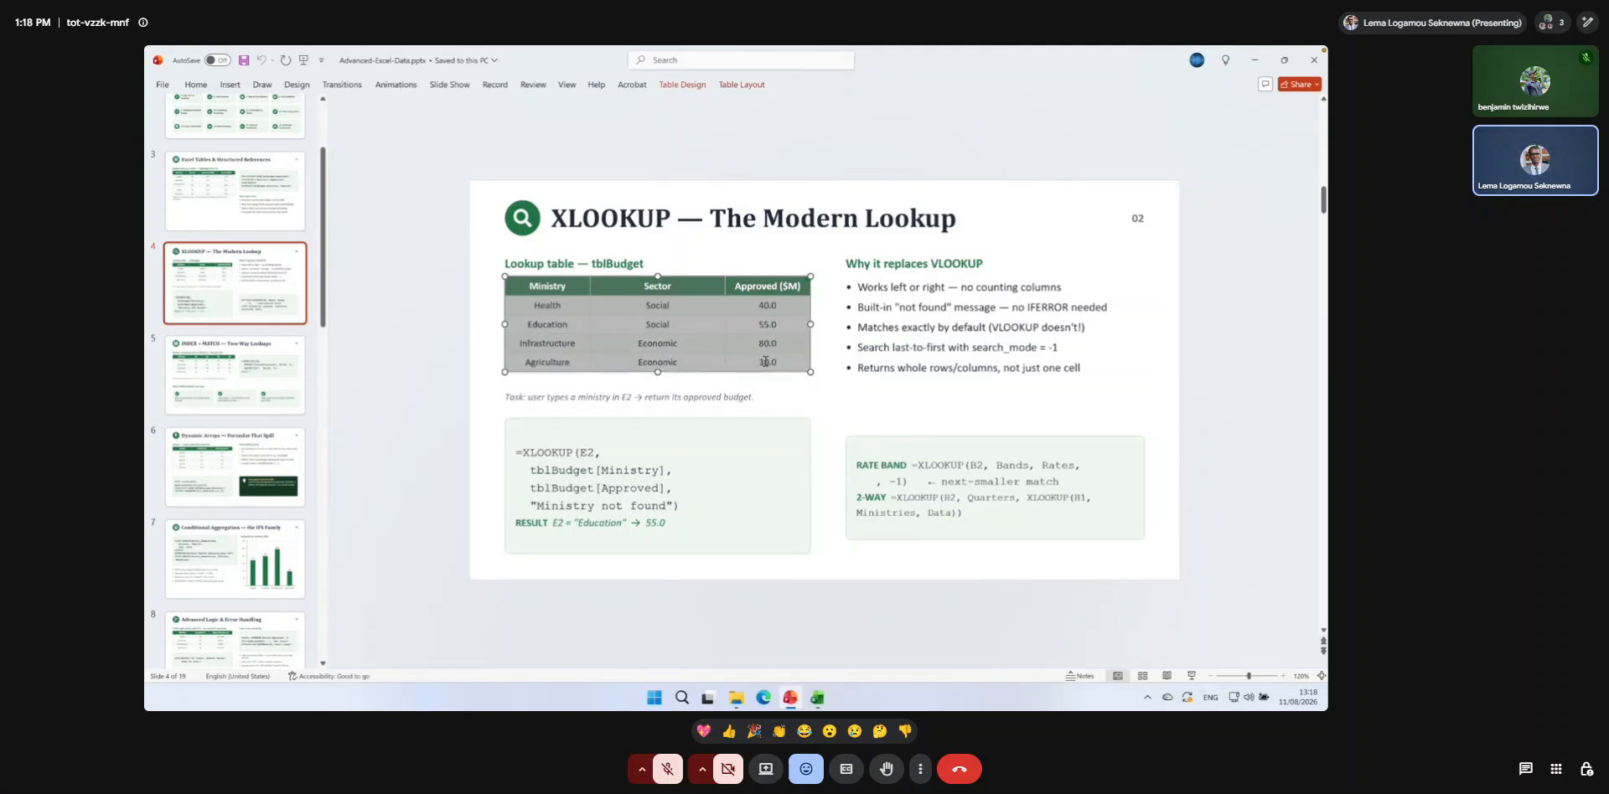
click(818, 699)
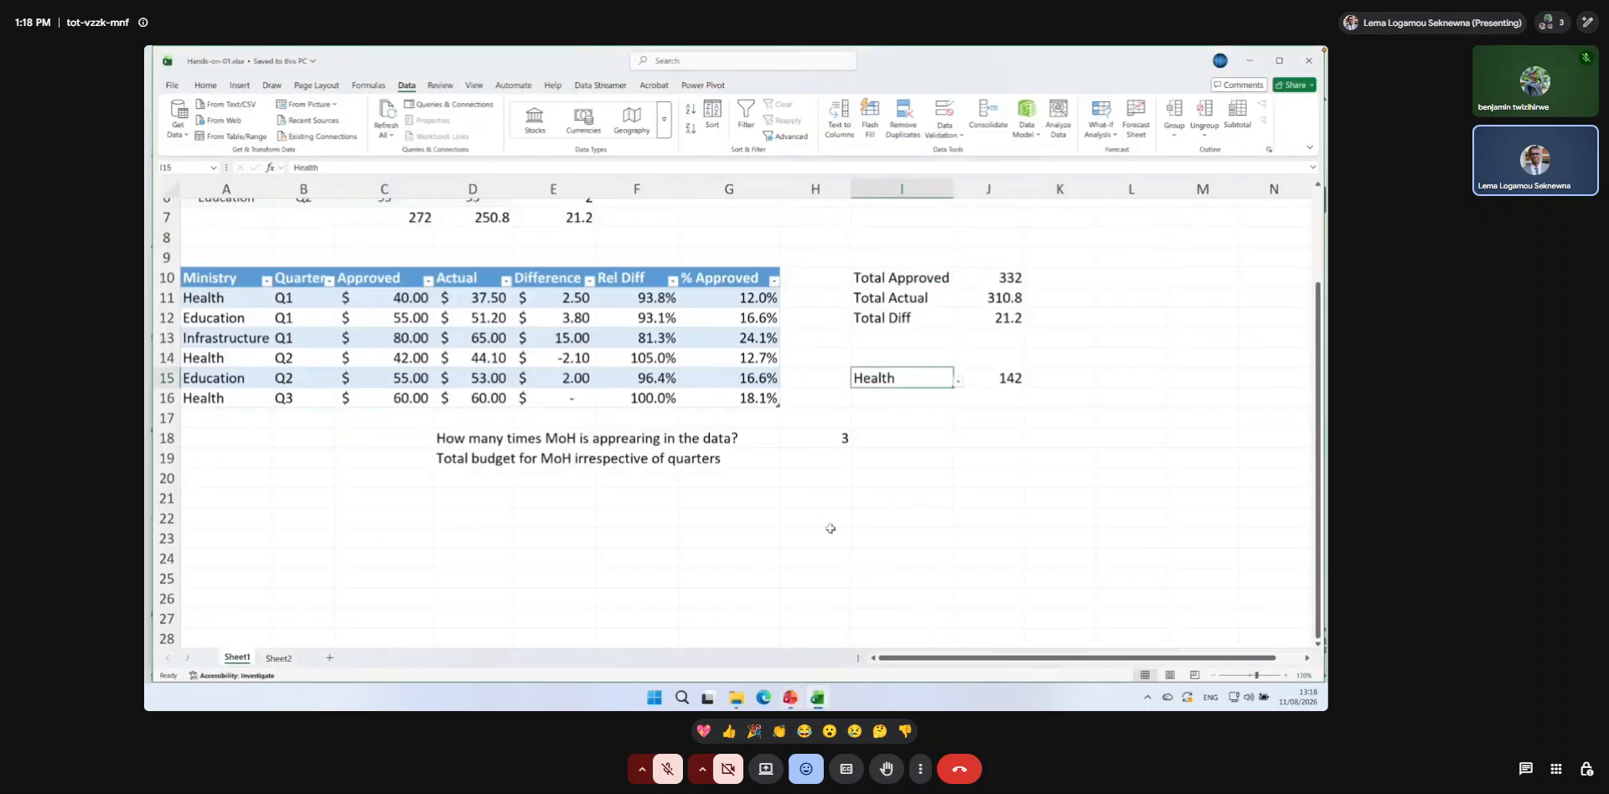
click(331, 660)
Paste the copied lookup table at A1 of Sheet2, over the existing ministry list.
click(329, 660)
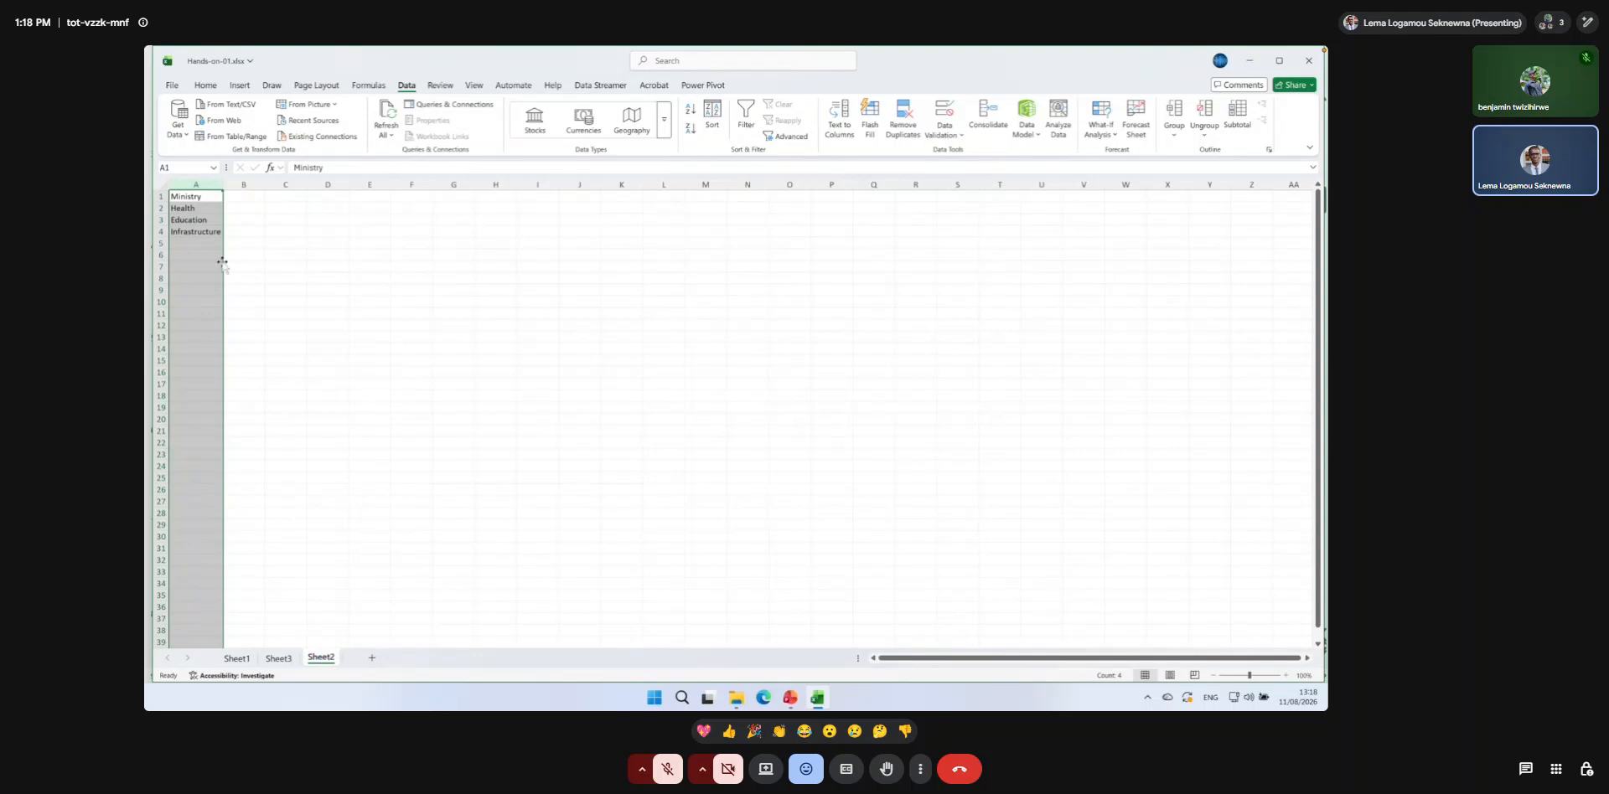
click(190, 198)
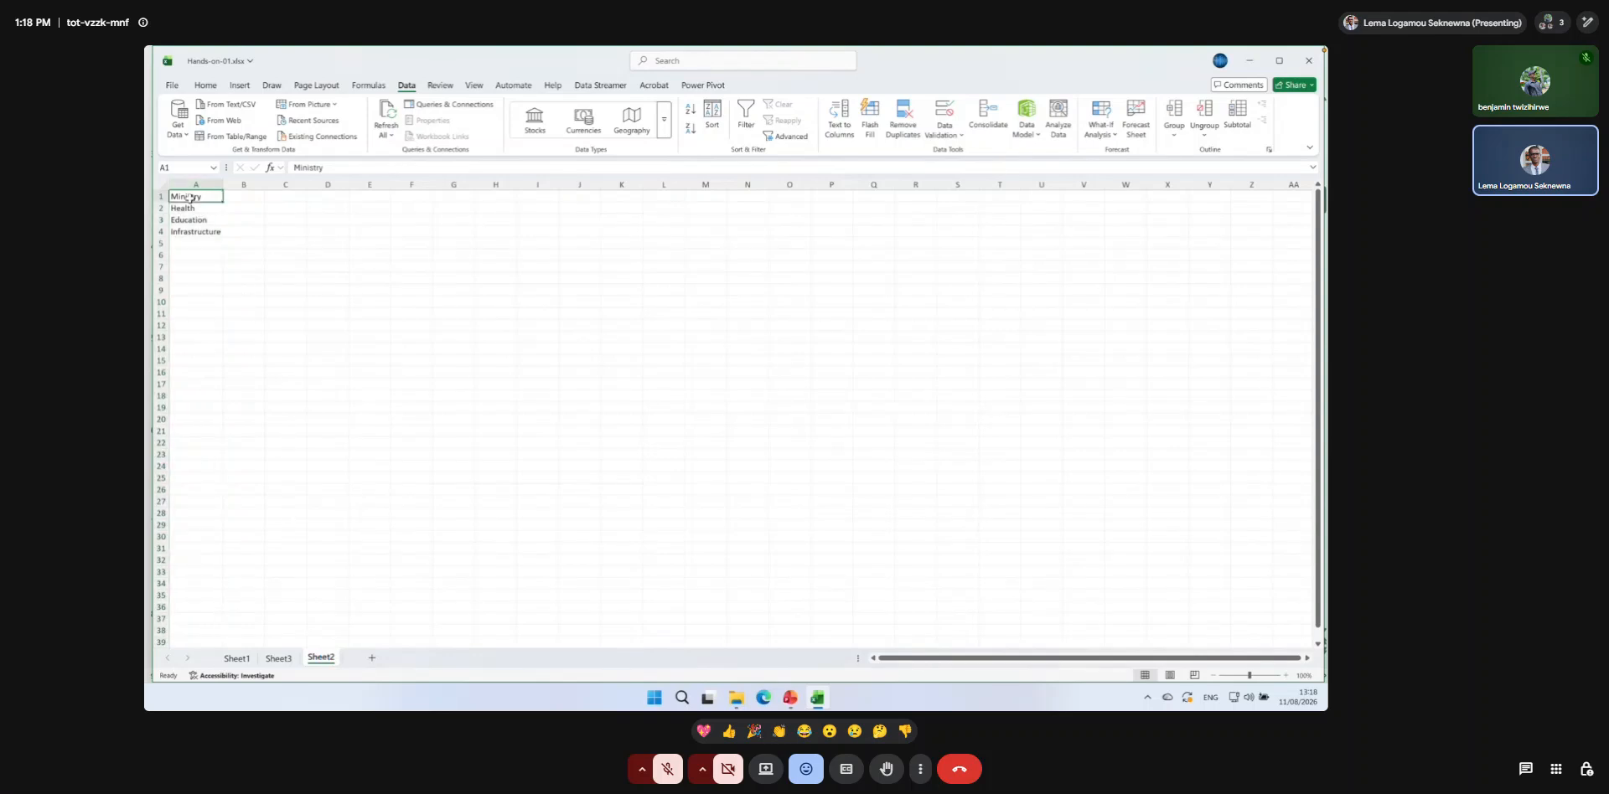
key(ctrl+v)
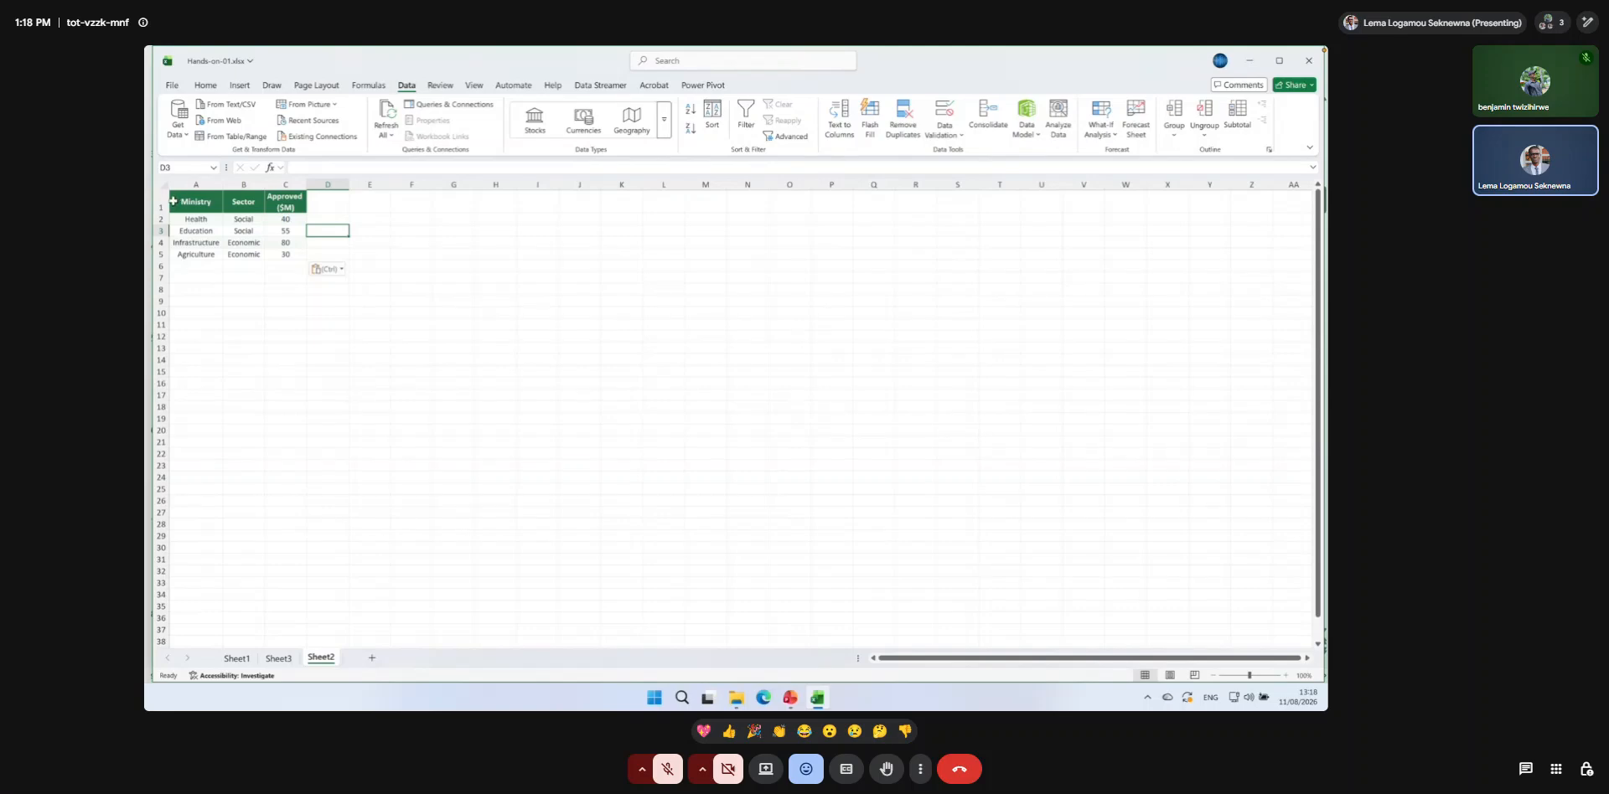
click(331, 269)
key(Escape)
Turn off text wrapping in header row 1 and autofit the width of columns A to D.
click(158, 201)
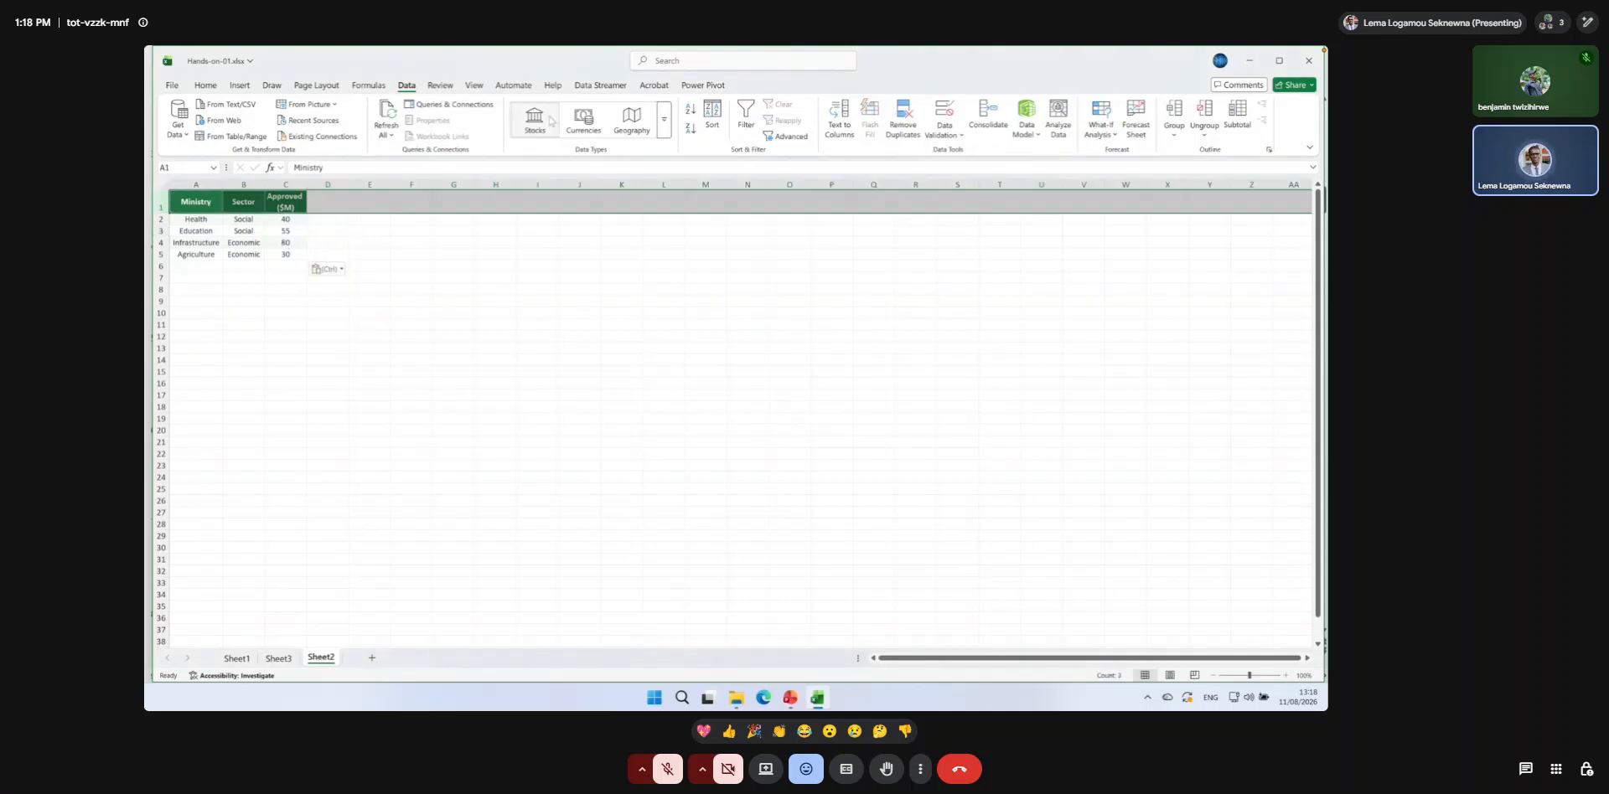
click(204, 86)
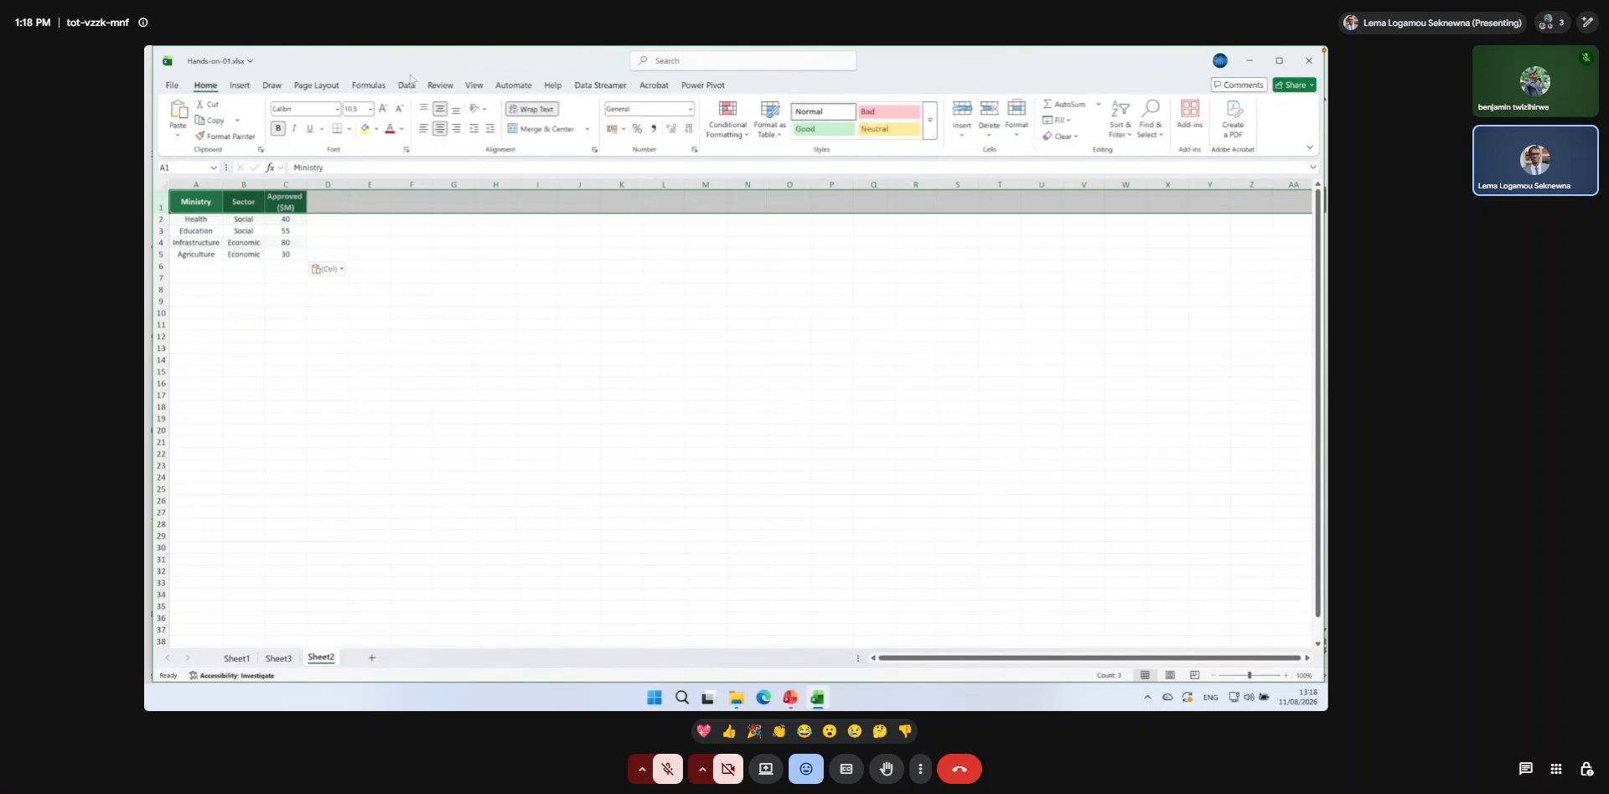
click(530, 109)
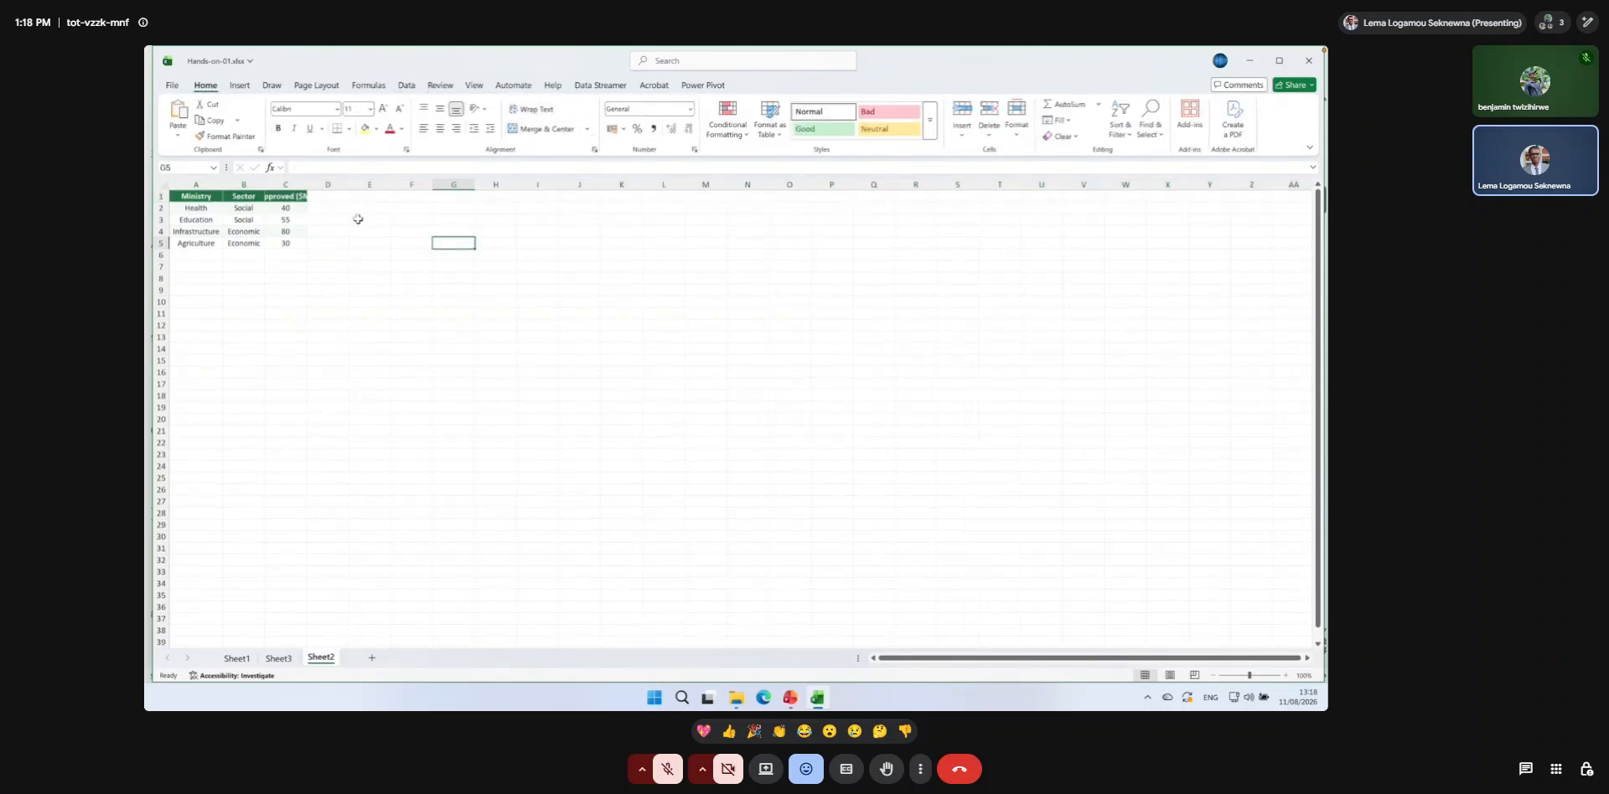
drag(196, 184, 349, 183)
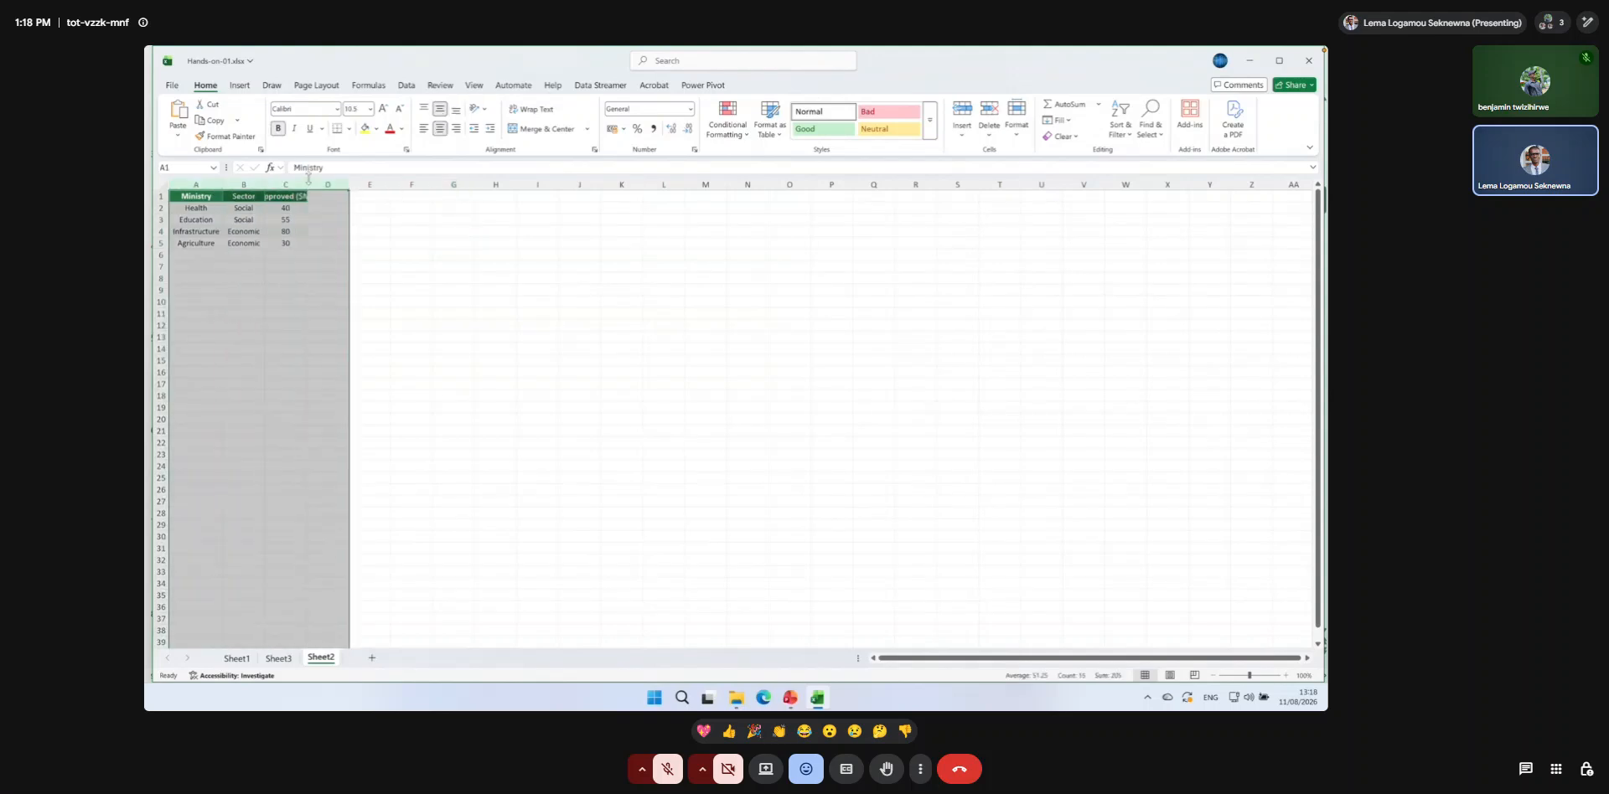
double_click(348, 185)
click(375, 231)
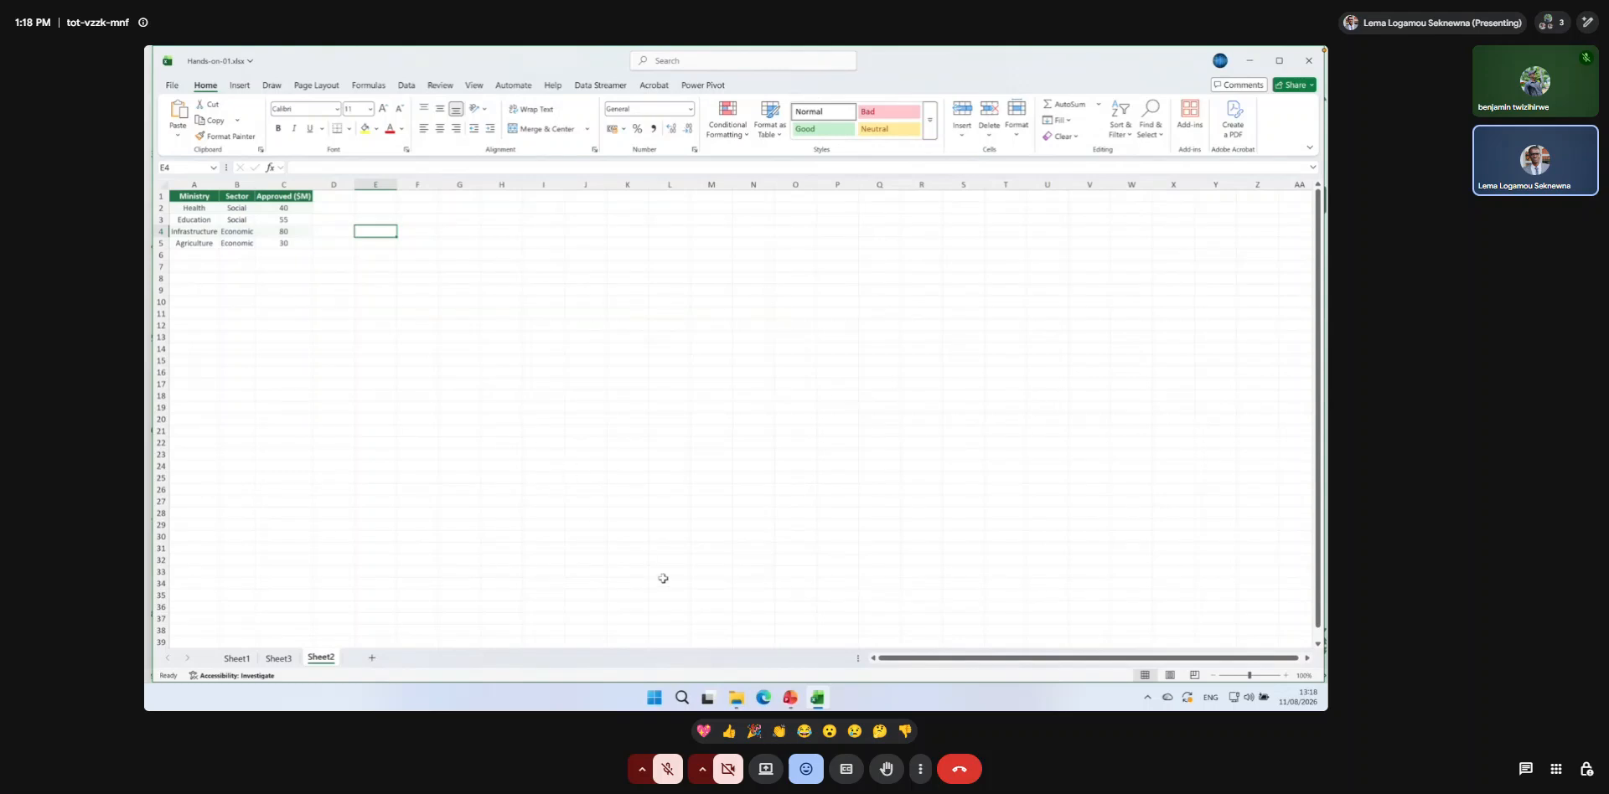
Enter the heading Ministry in E1 and the lookup value Education in E2.
click(1286, 676)
click(1286, 675)
click(1287, 675)
click(1286, 675)
click(1286, 676)
click(1286, 676)
click(1287, 676)
click(1287, 675)
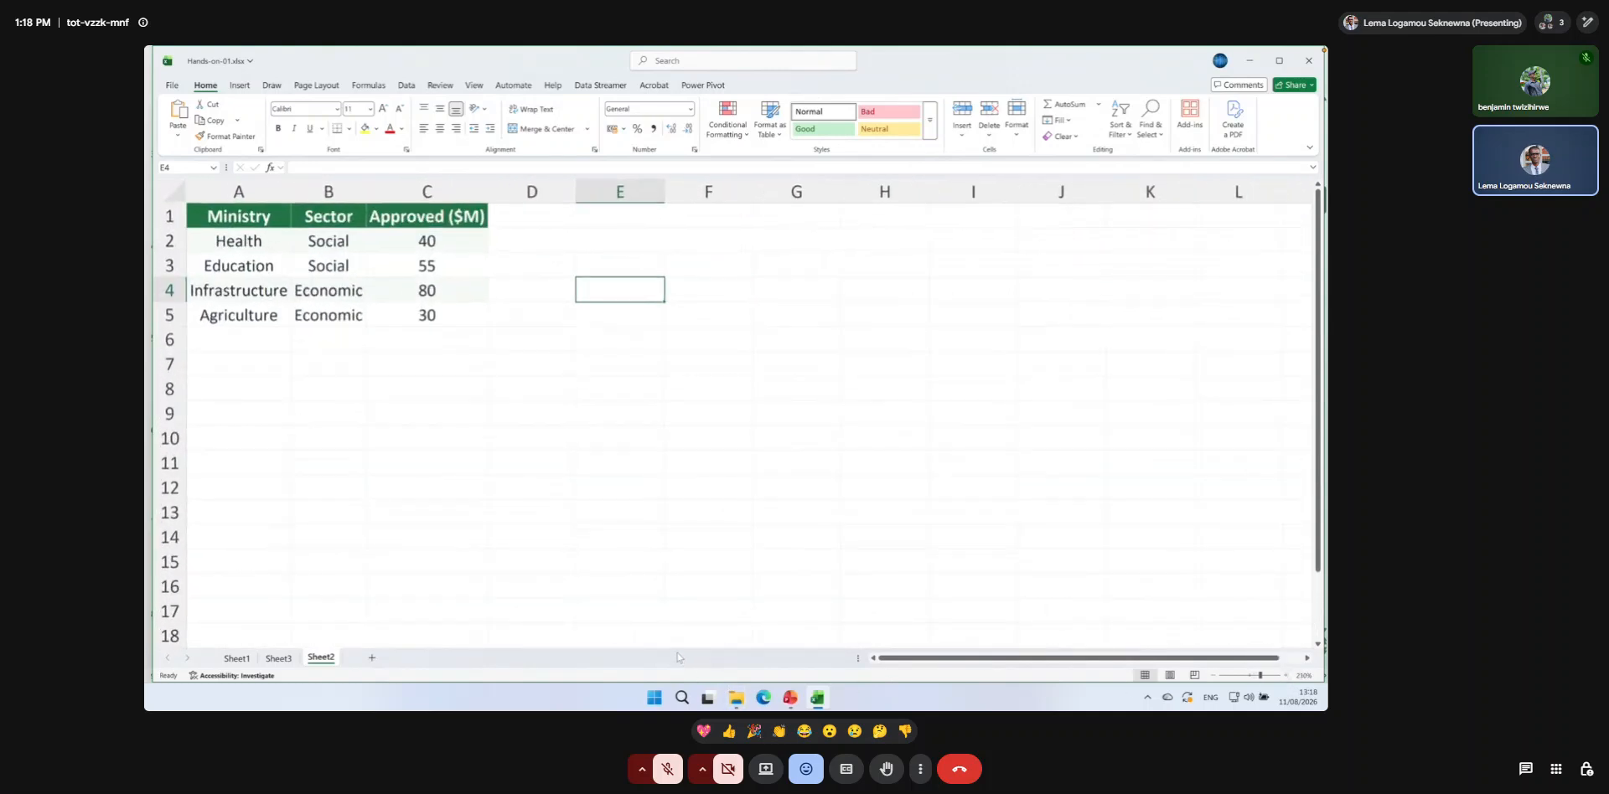
key(ctrl+1)
click(620, 216)
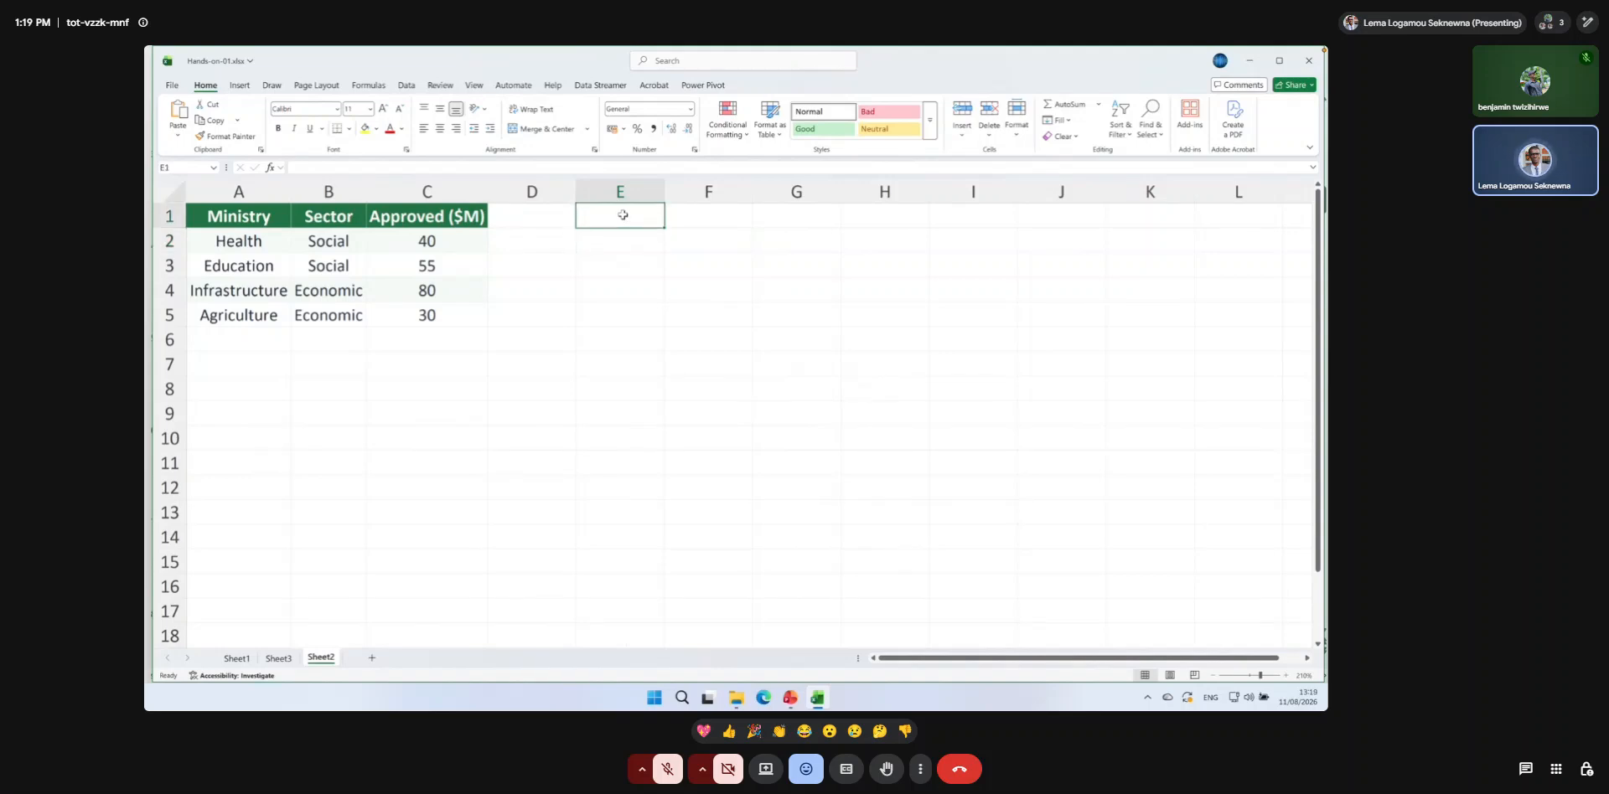
text(Mini)
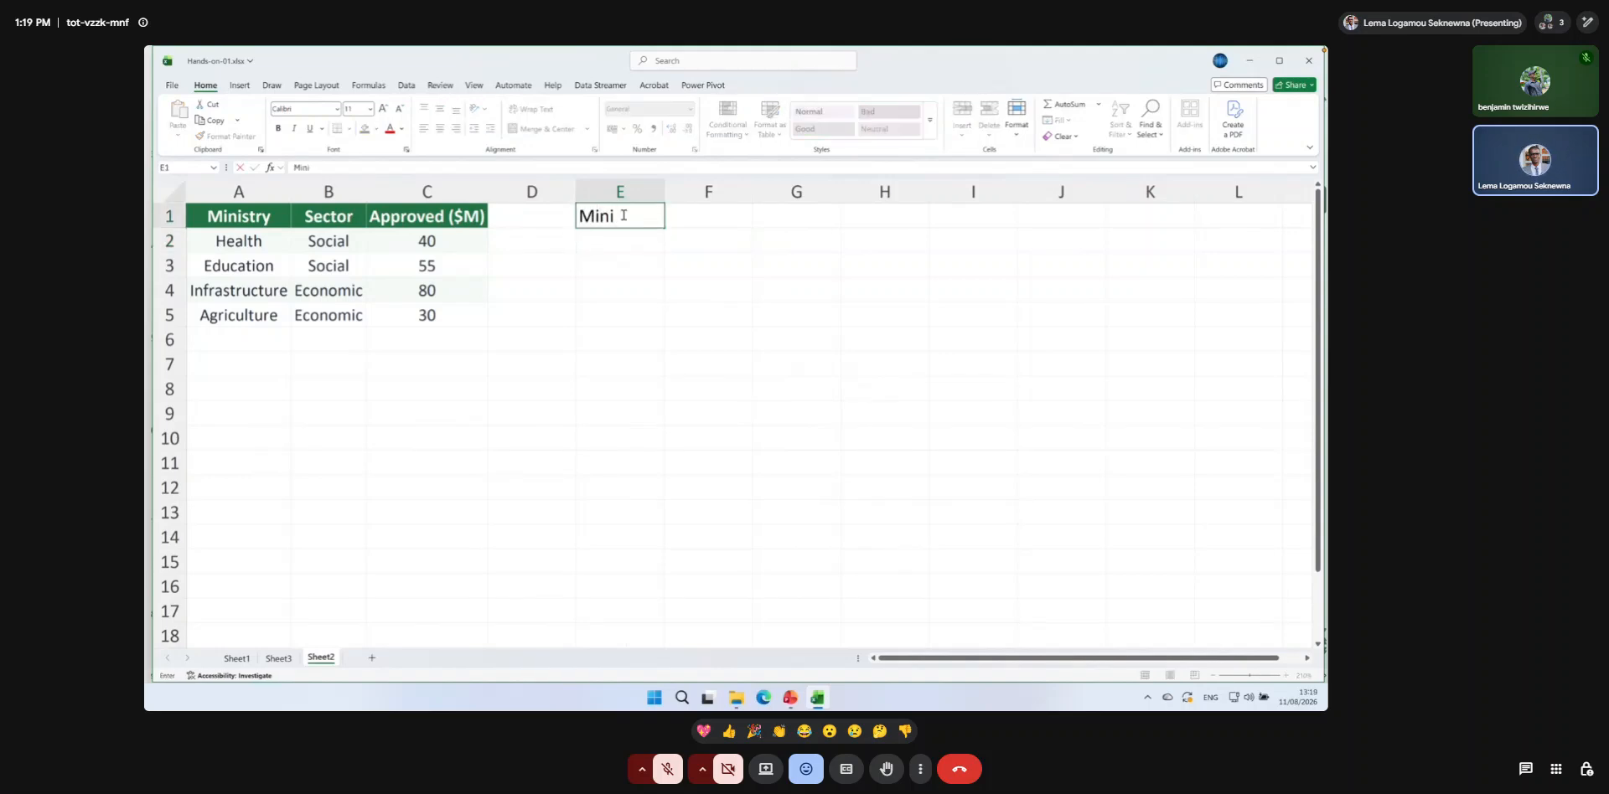
text(stry)
click(631, 244)
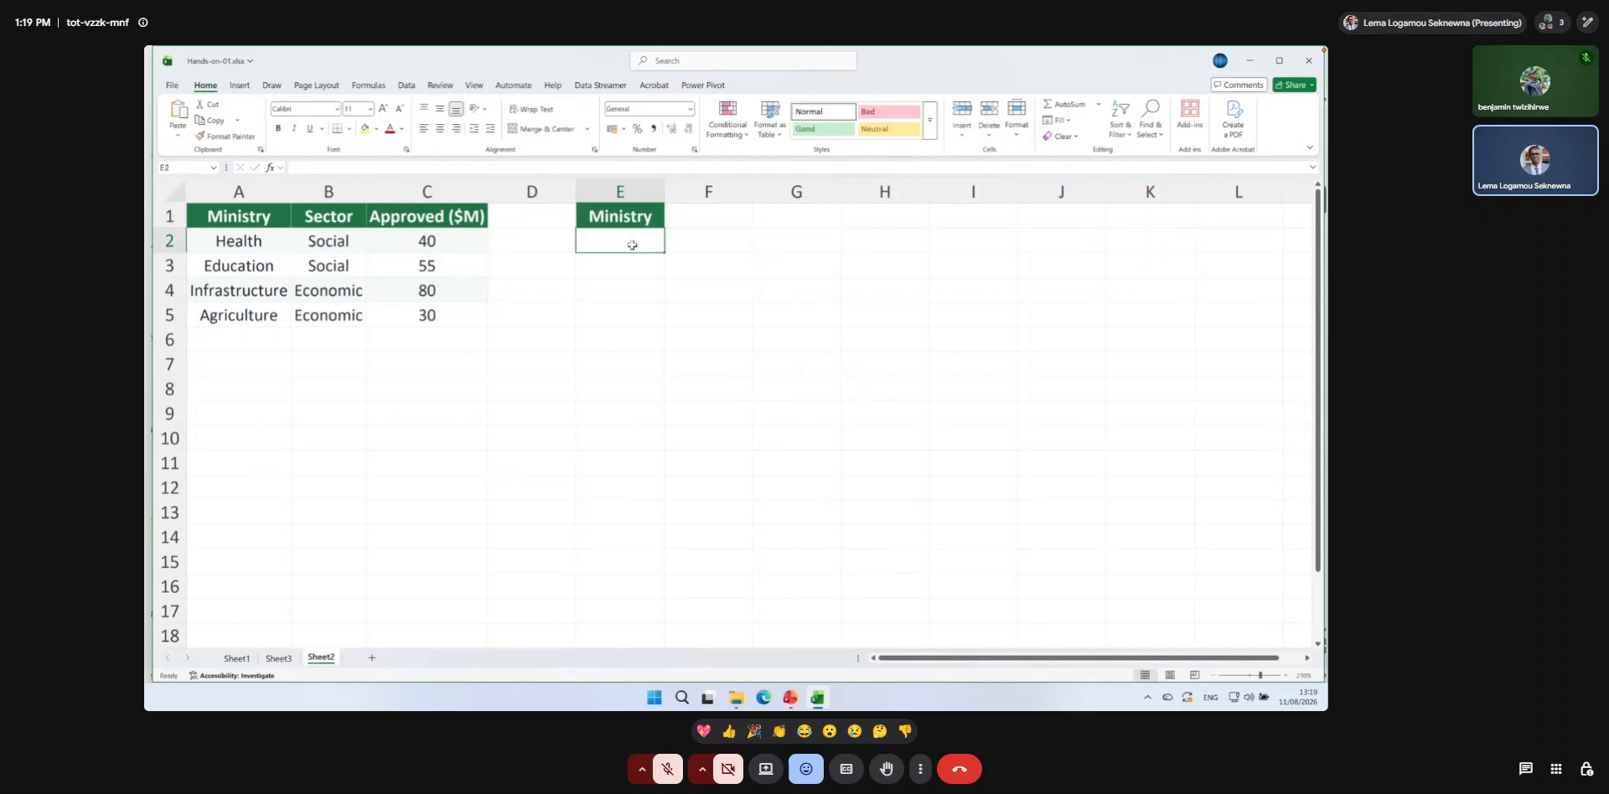
text(Education)
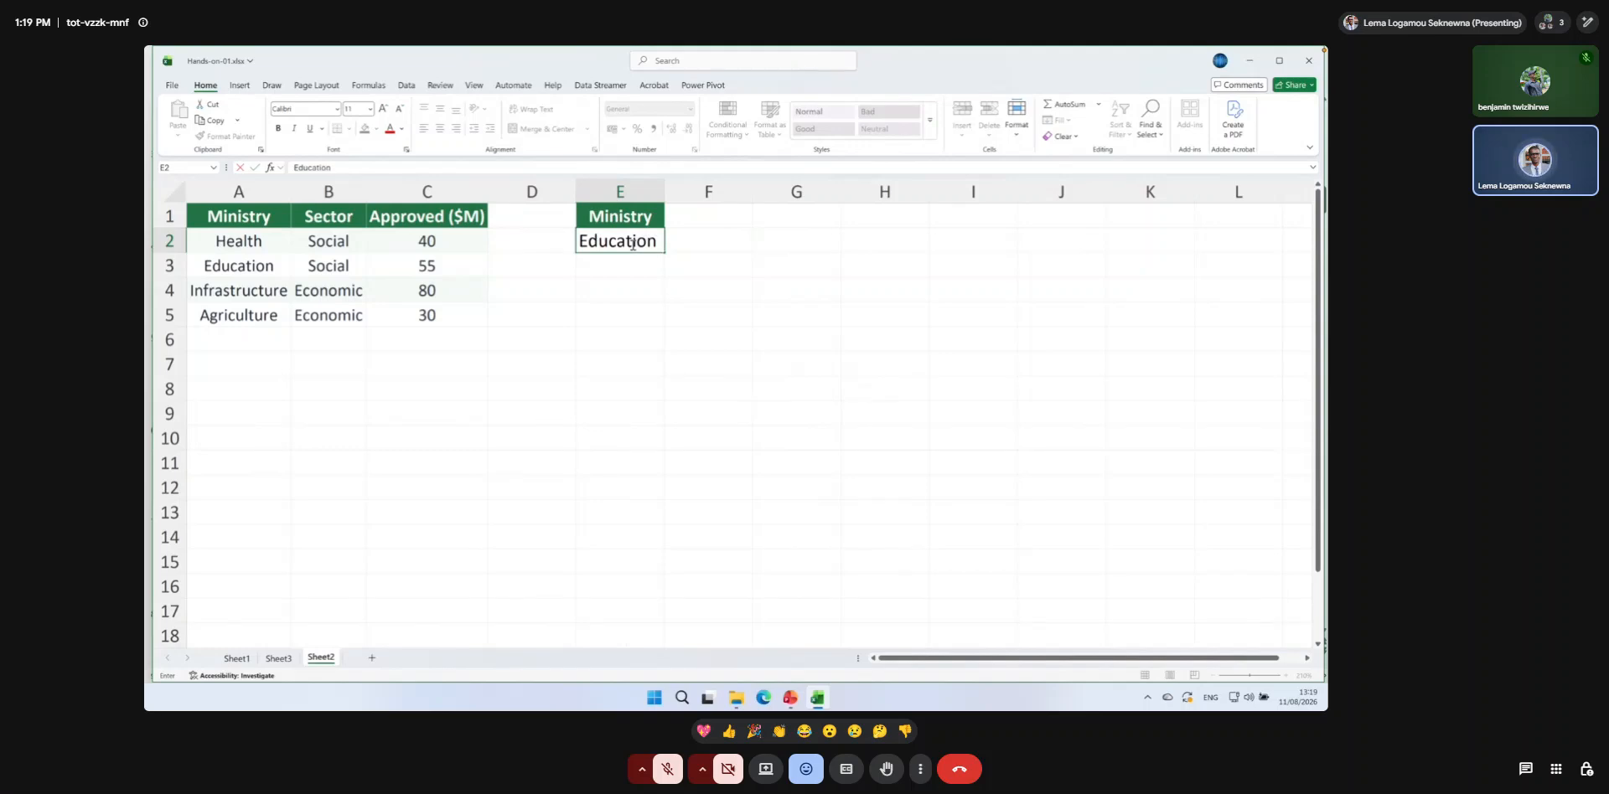
key(Return)
Enter the heading Approved in F1 and a question mark in G2 beside the result cell.
click(700, 244)
click(693, 218)
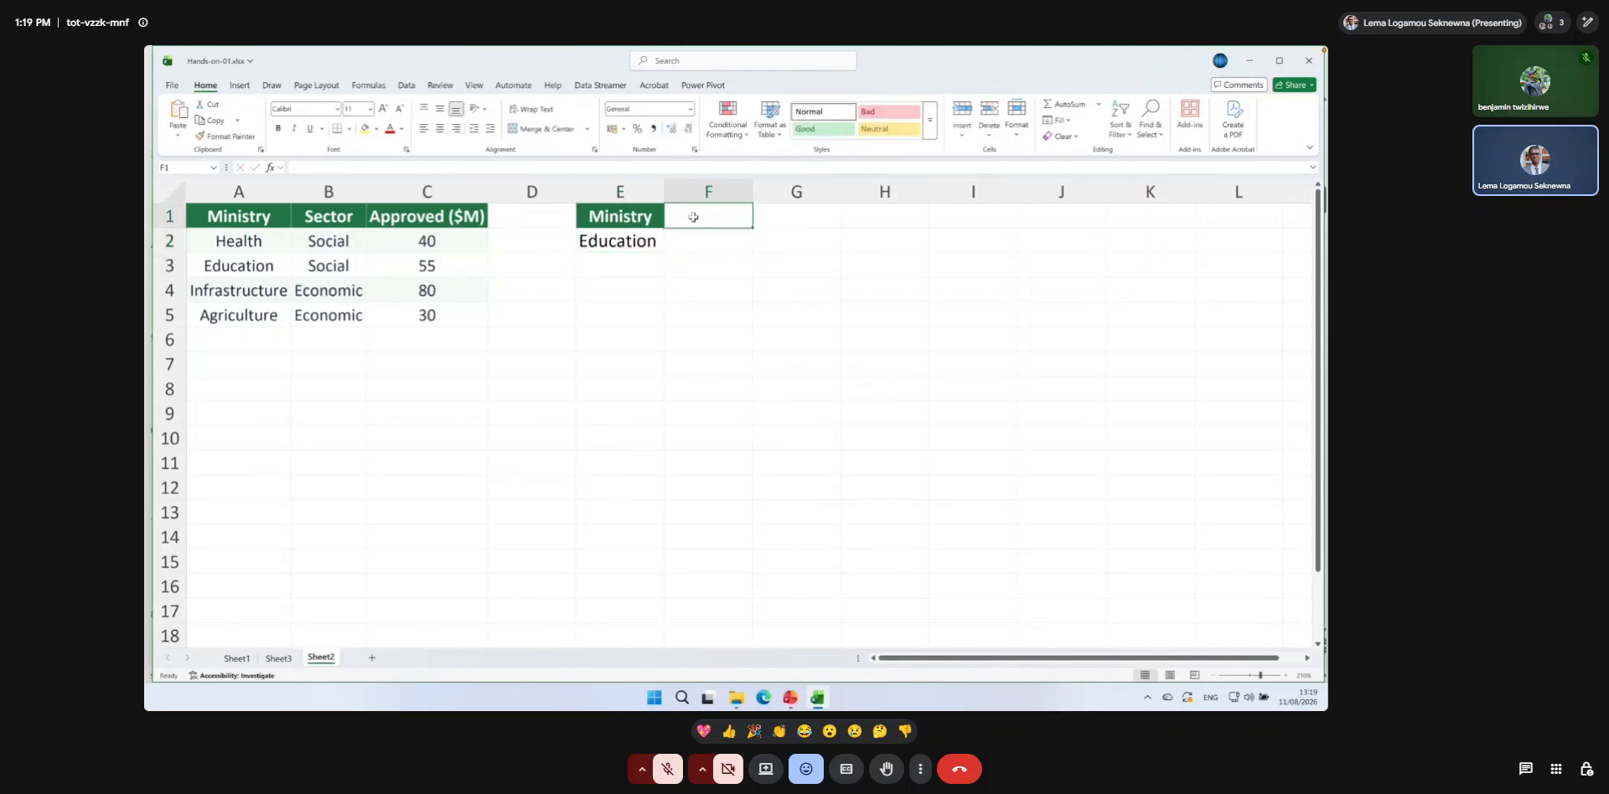
text(Approved)
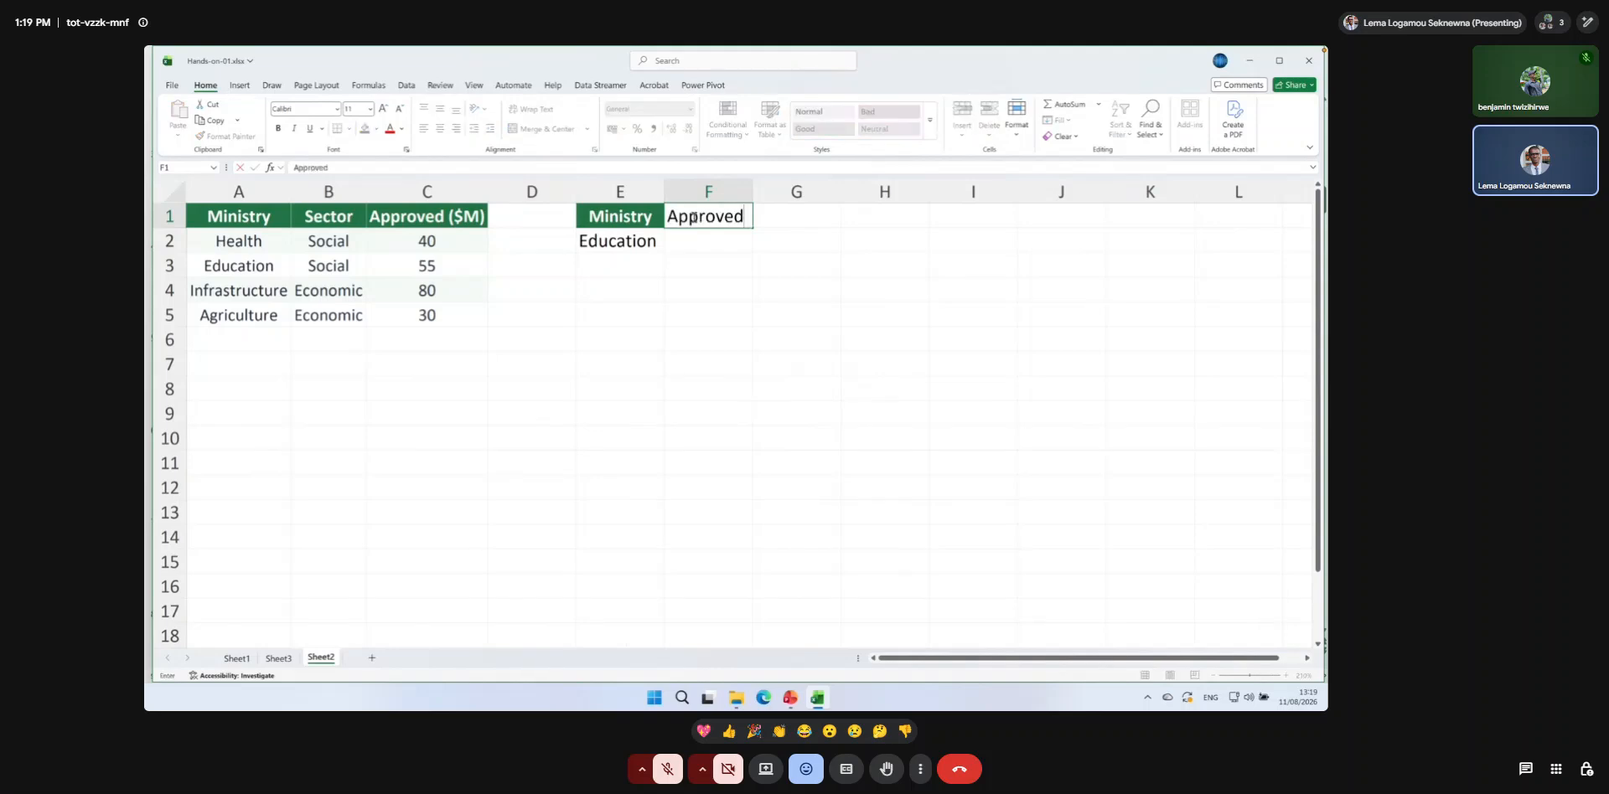
key(Return)
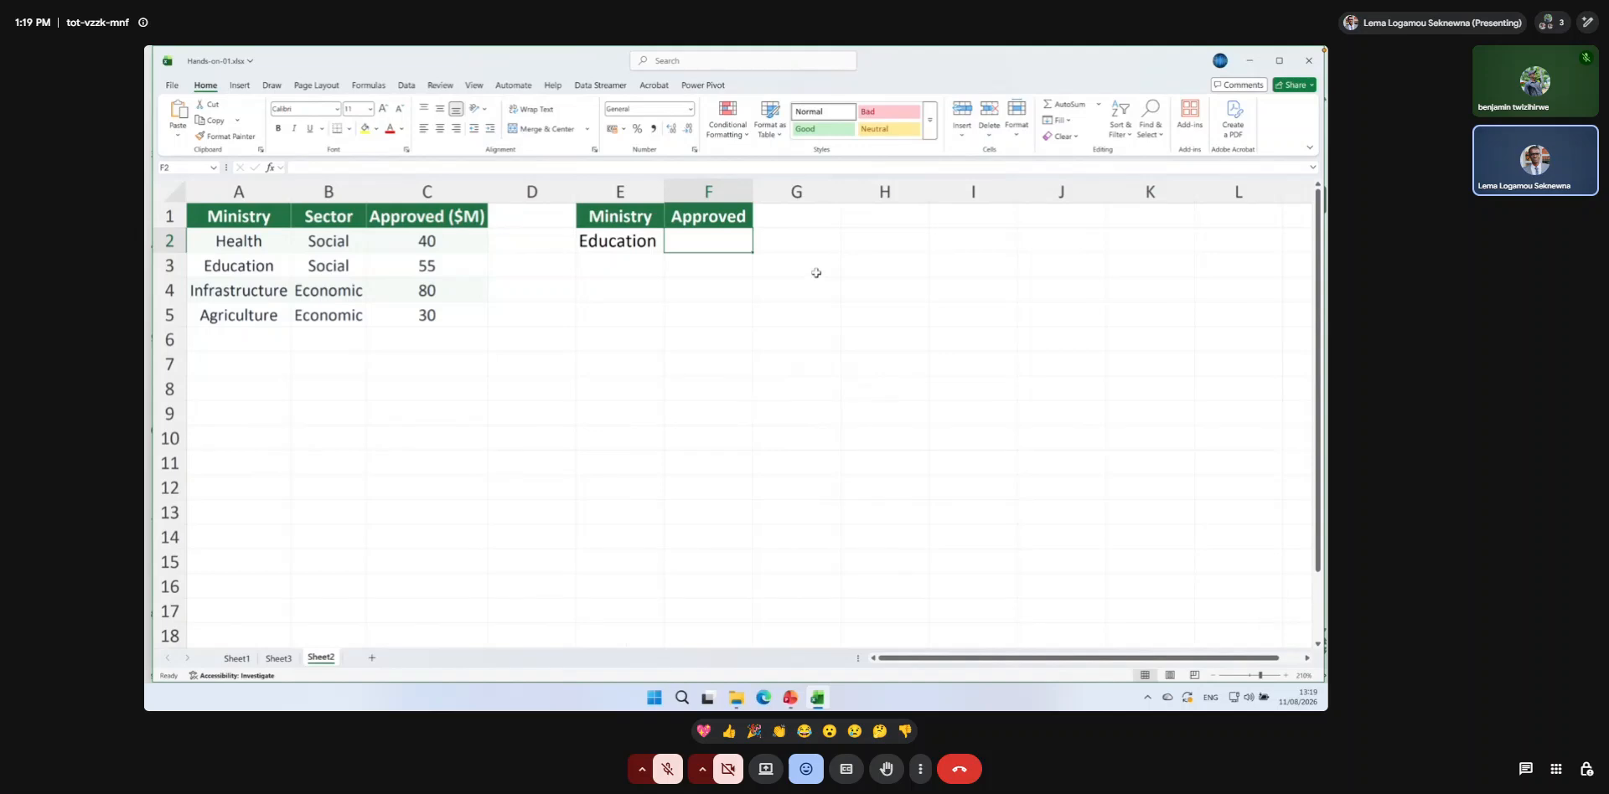
click(805, 249)
text(?)
key(Return)
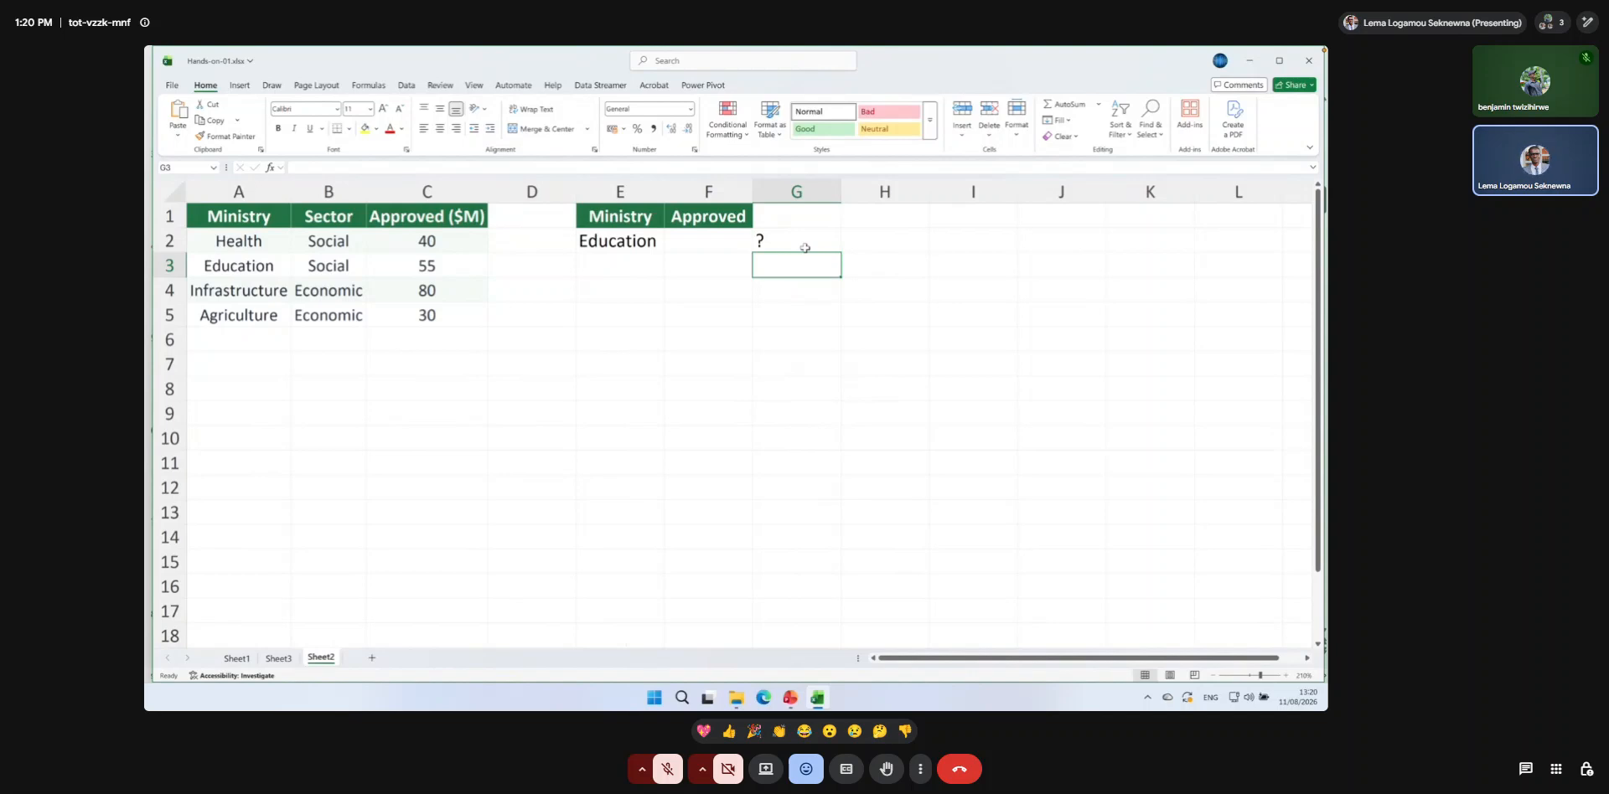
click(725, 244)
text(=)
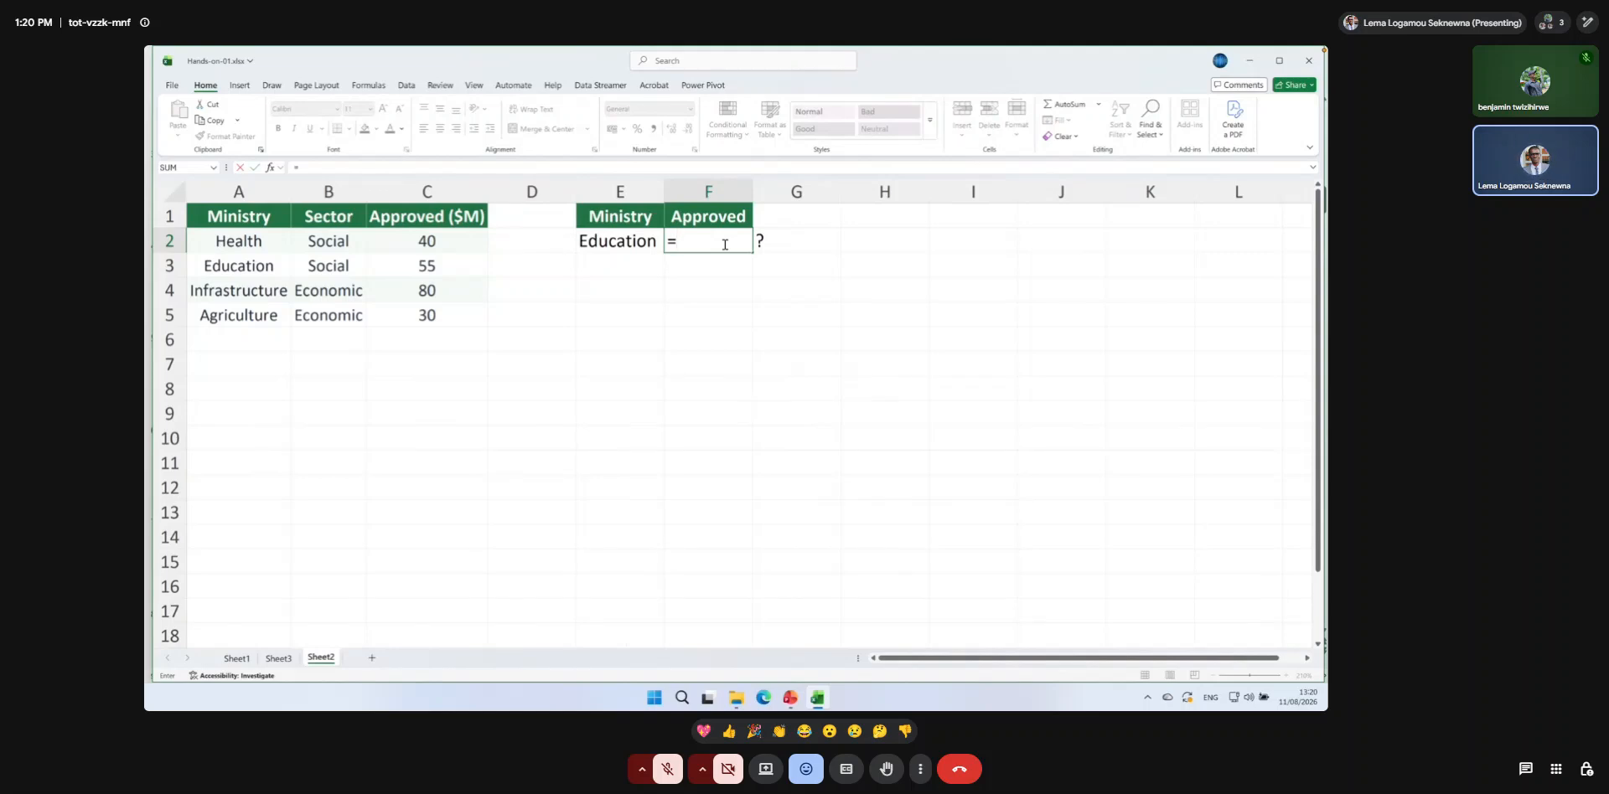
text(vl)
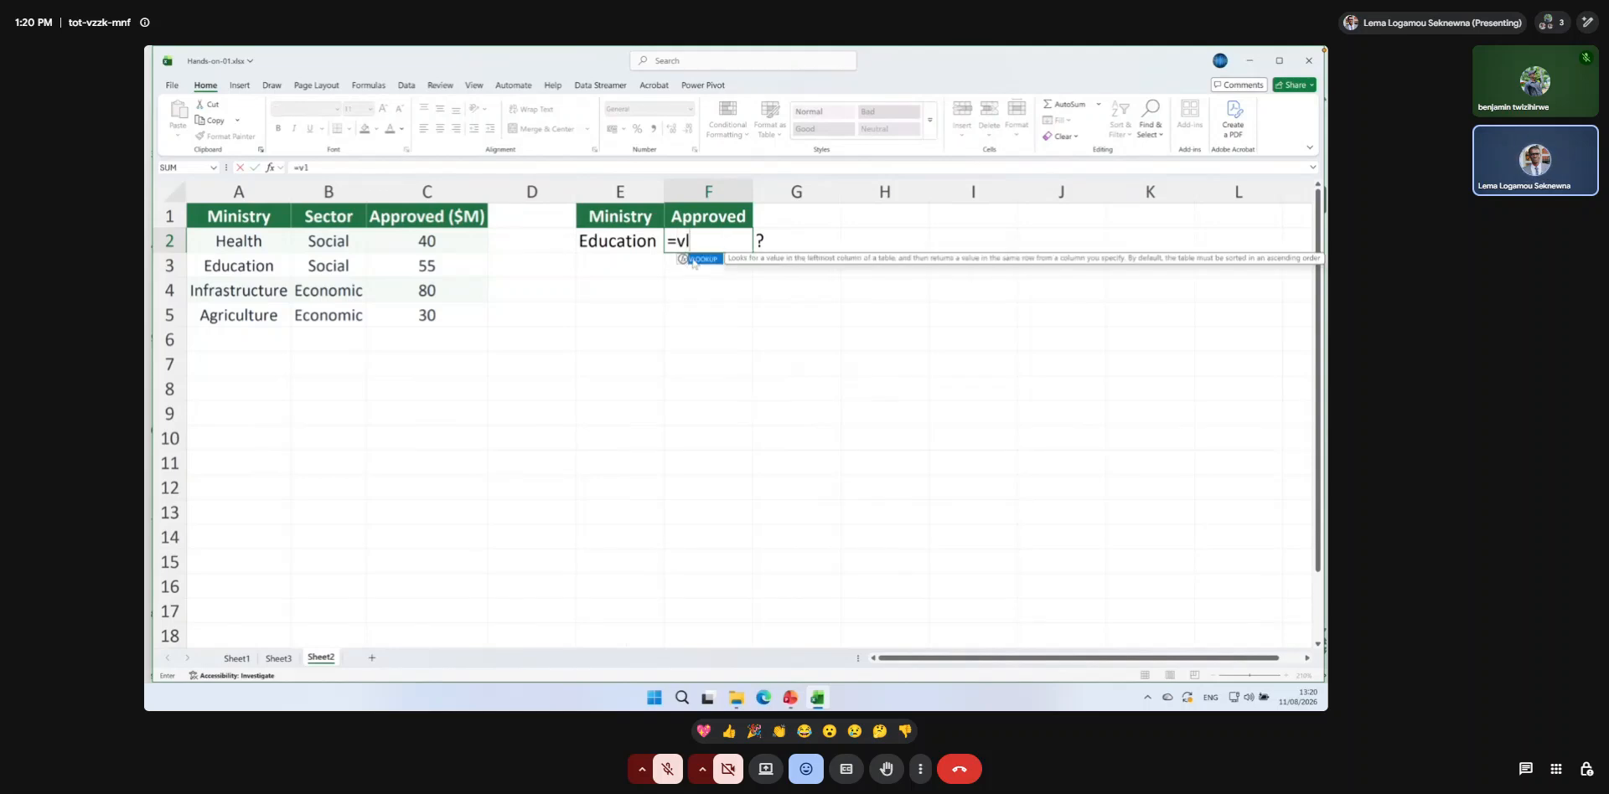
double_click(696, 260)
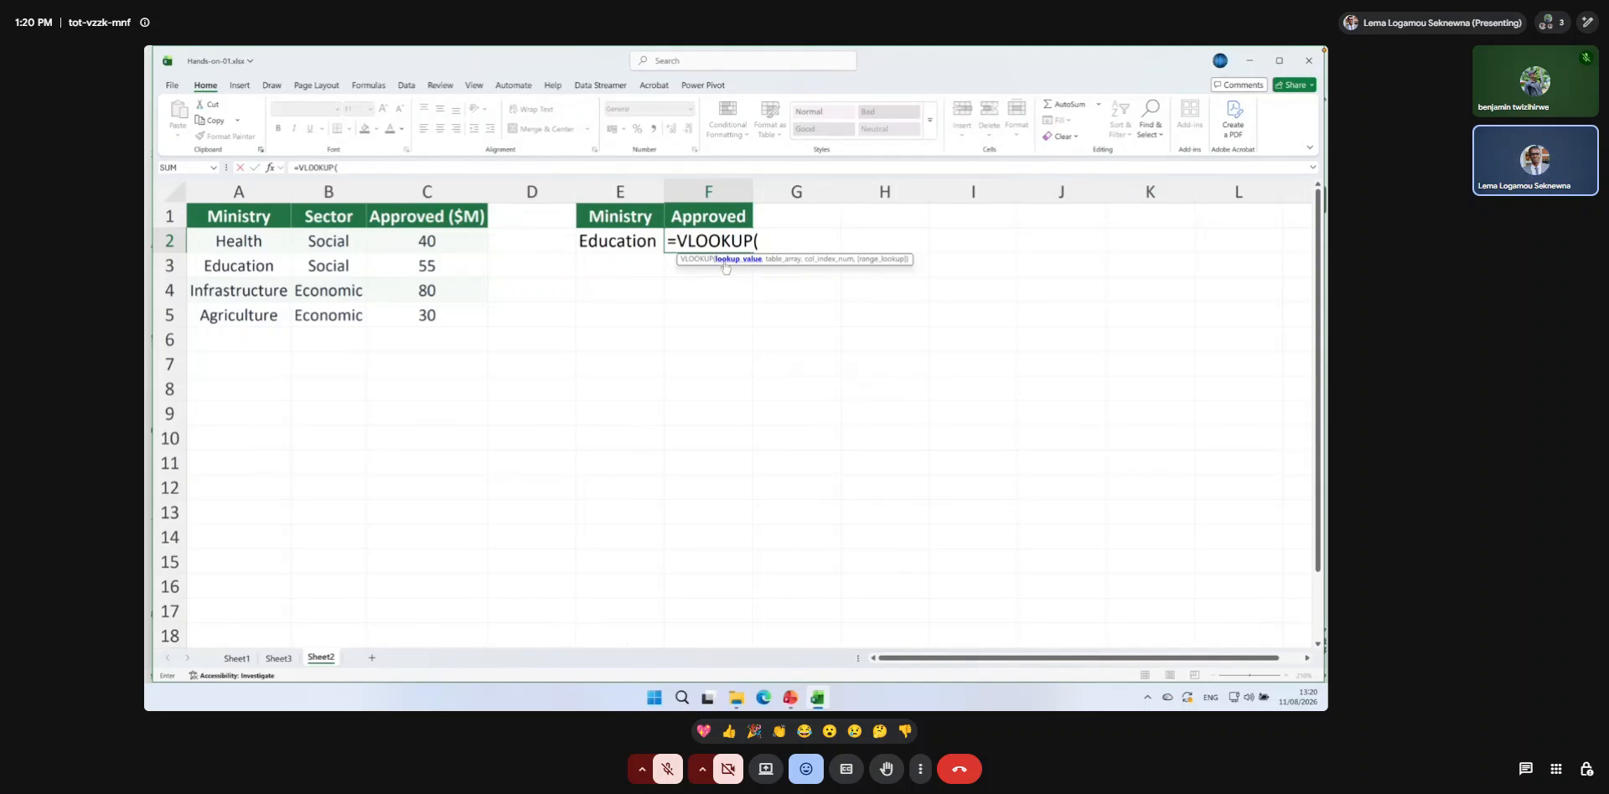
key(Escape)
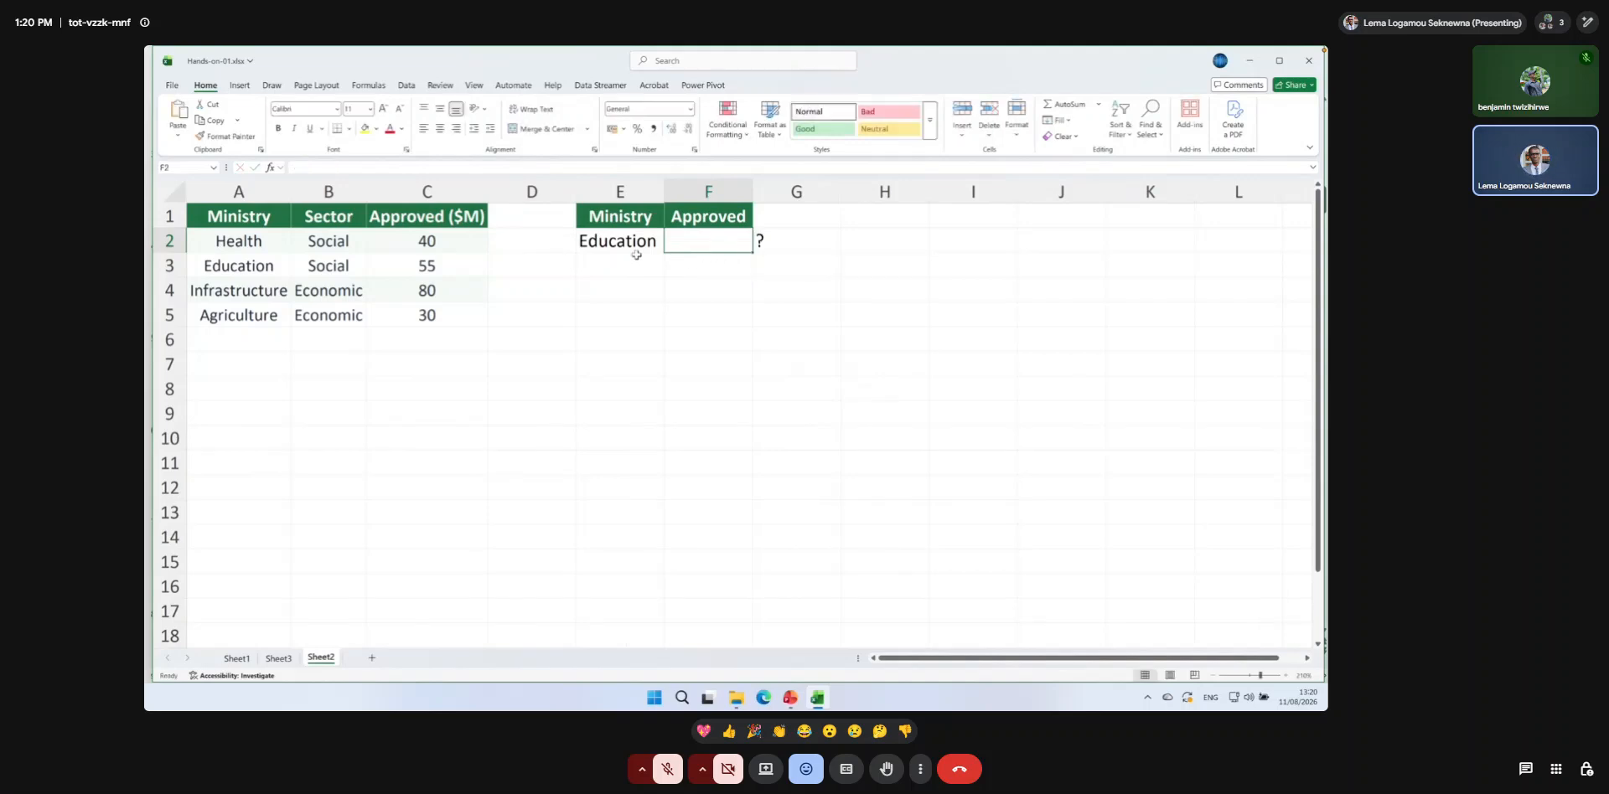
click(227, 219)
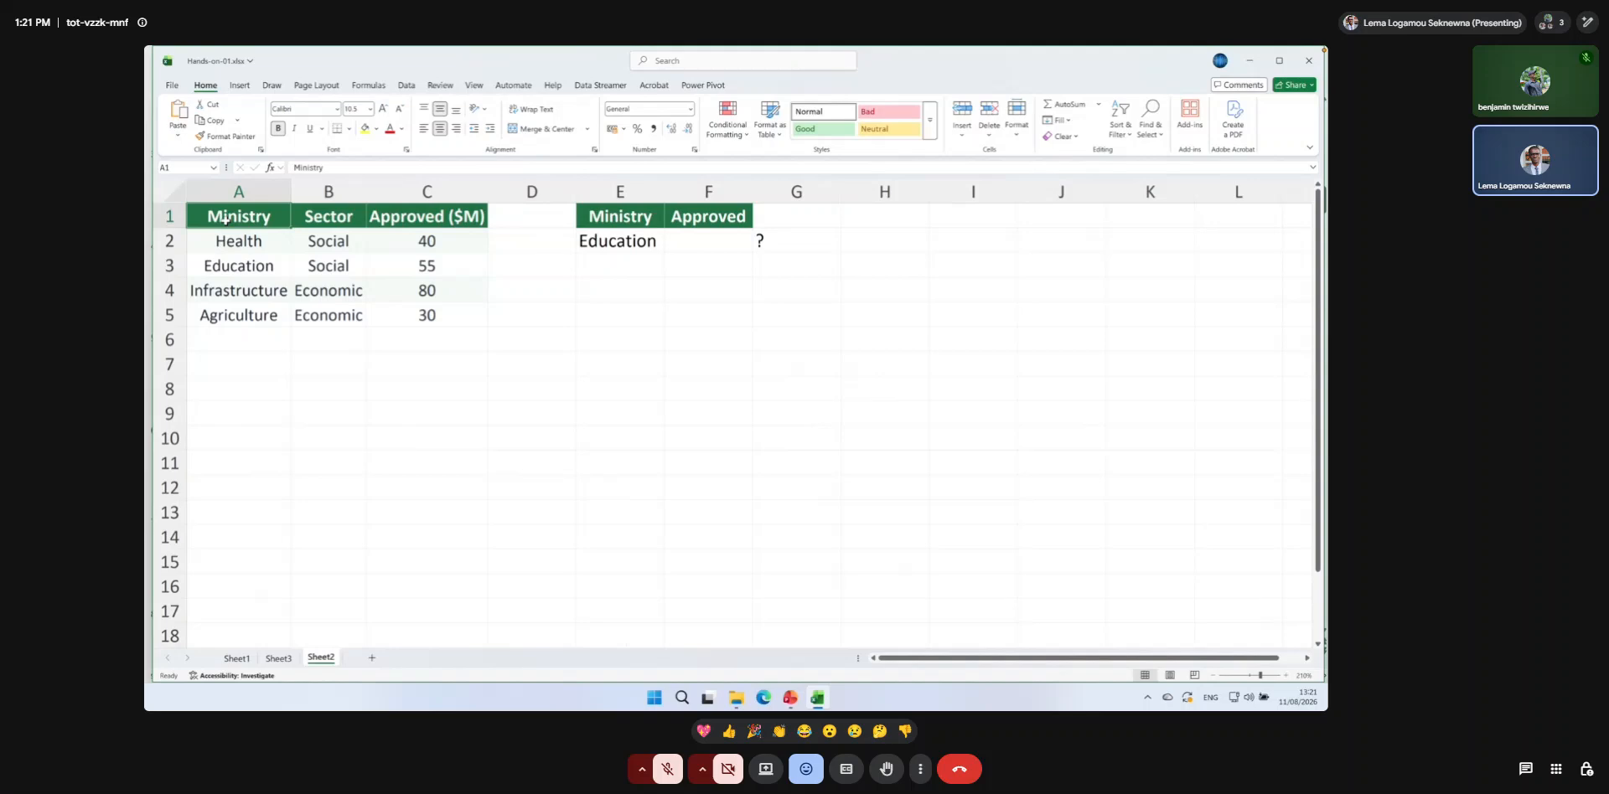
Begin a VLOOKUP formula in F2 with E2 as the lookup value and A1:$C$5 as the table array.
click(724, 241)
text(=vlo)
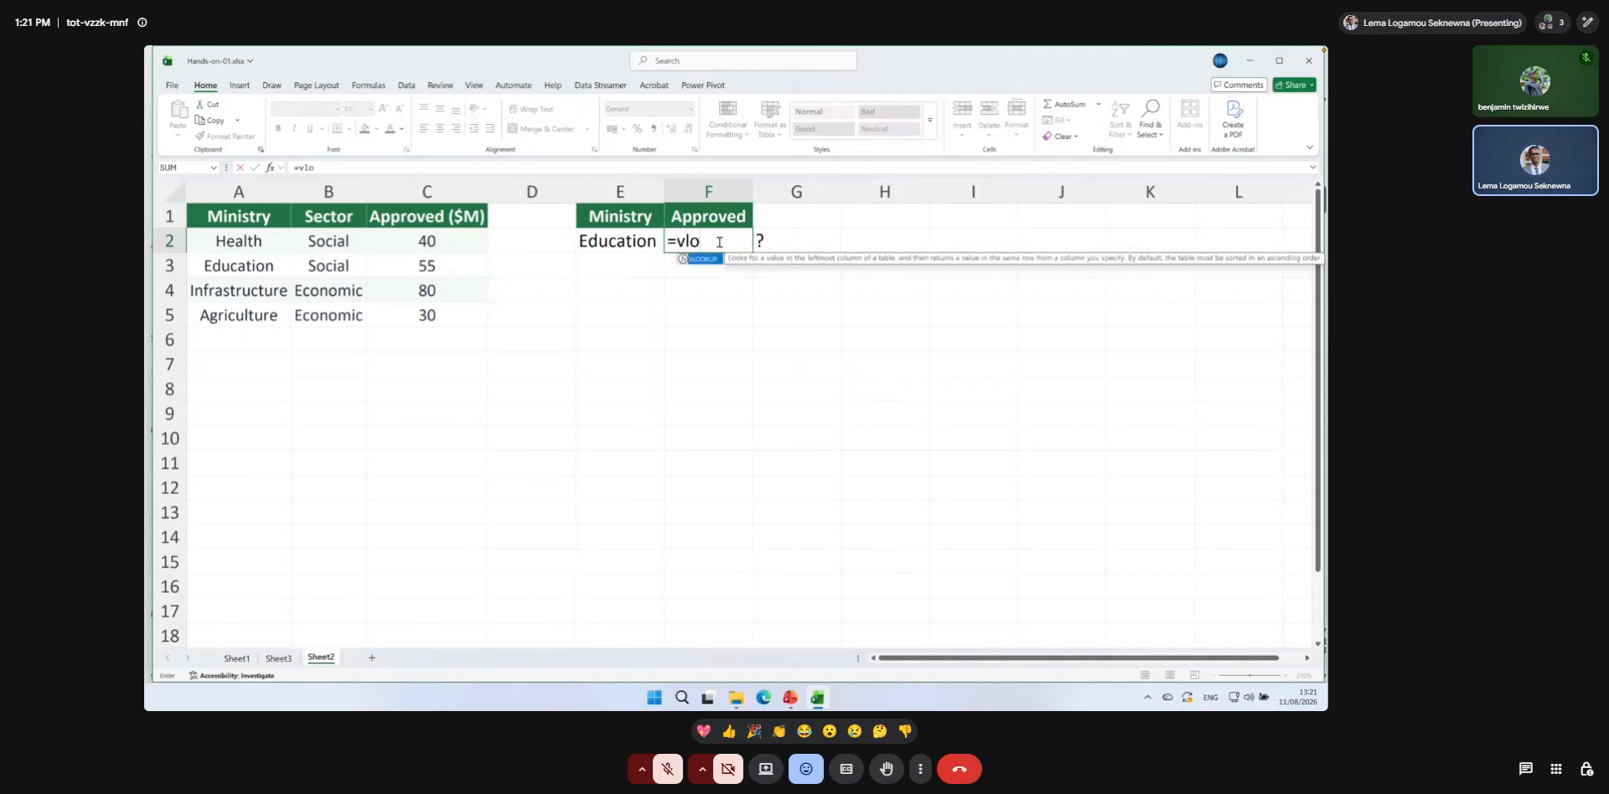
double_click(704, 259)
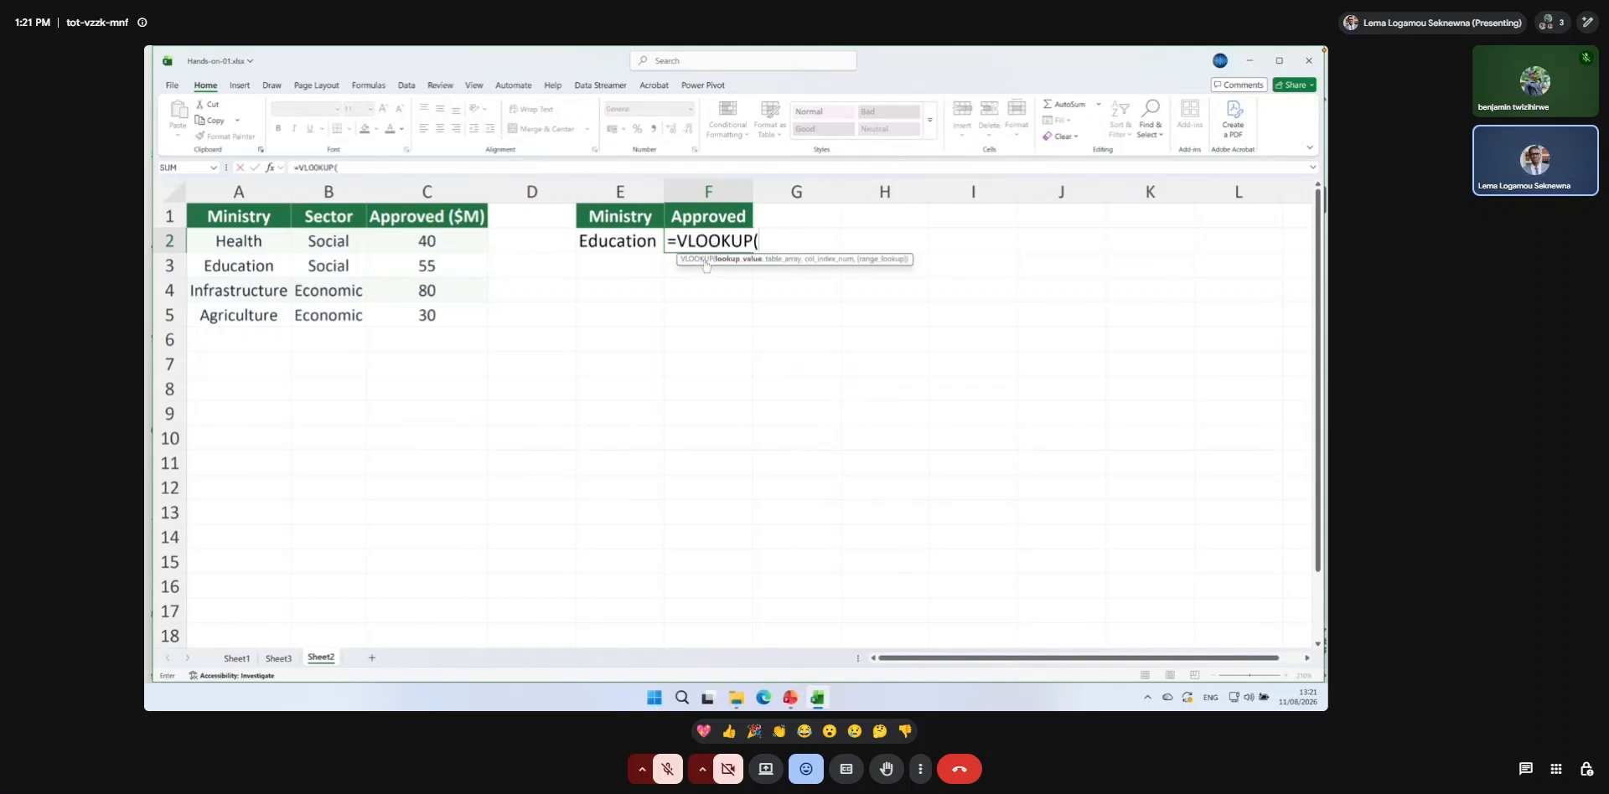
click(616, 243)
text(,)
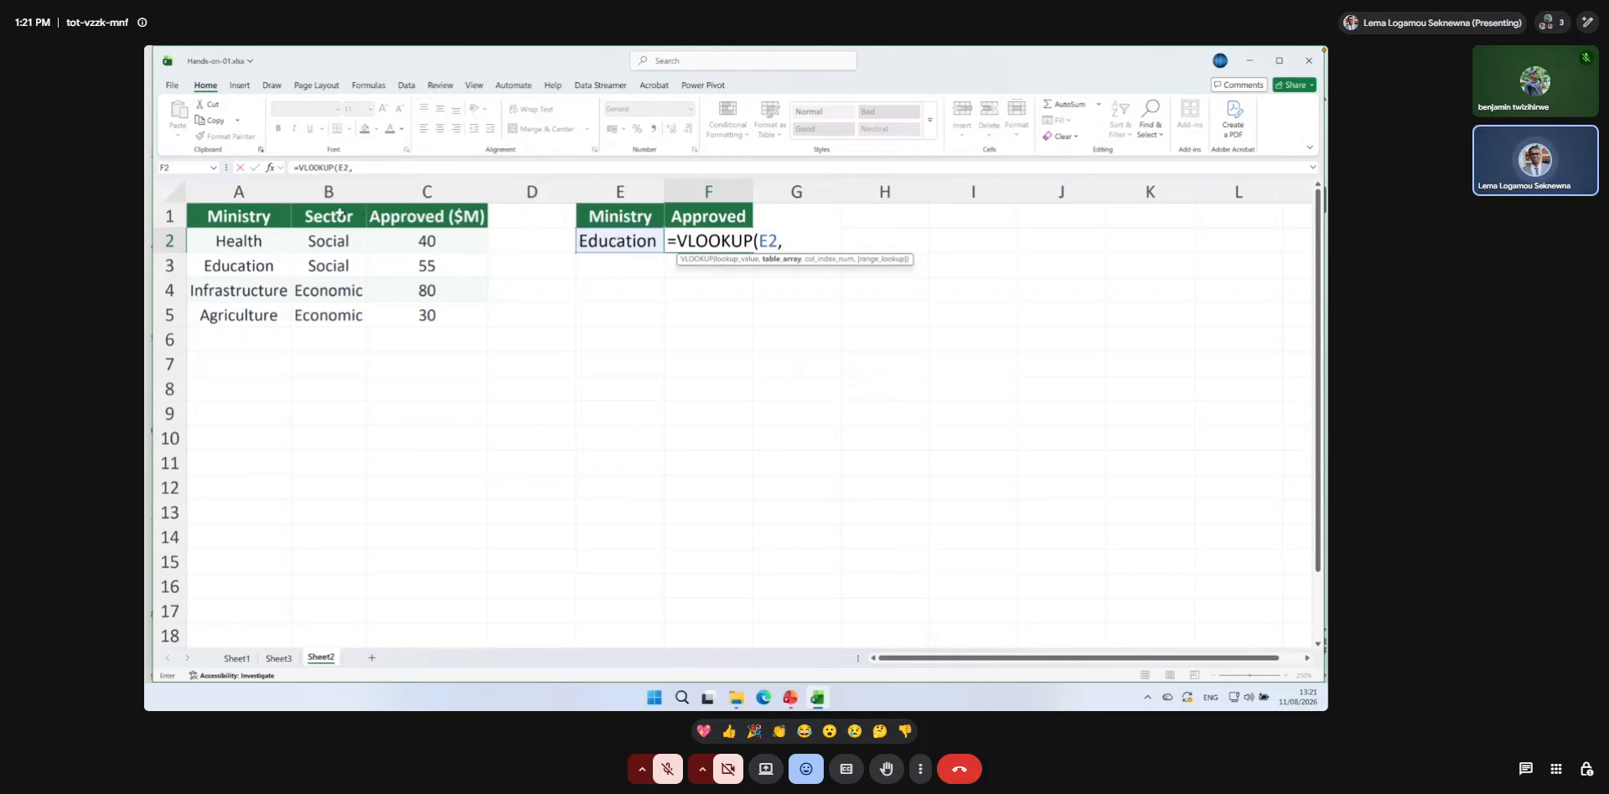
drag(268, 221, 428, 307)
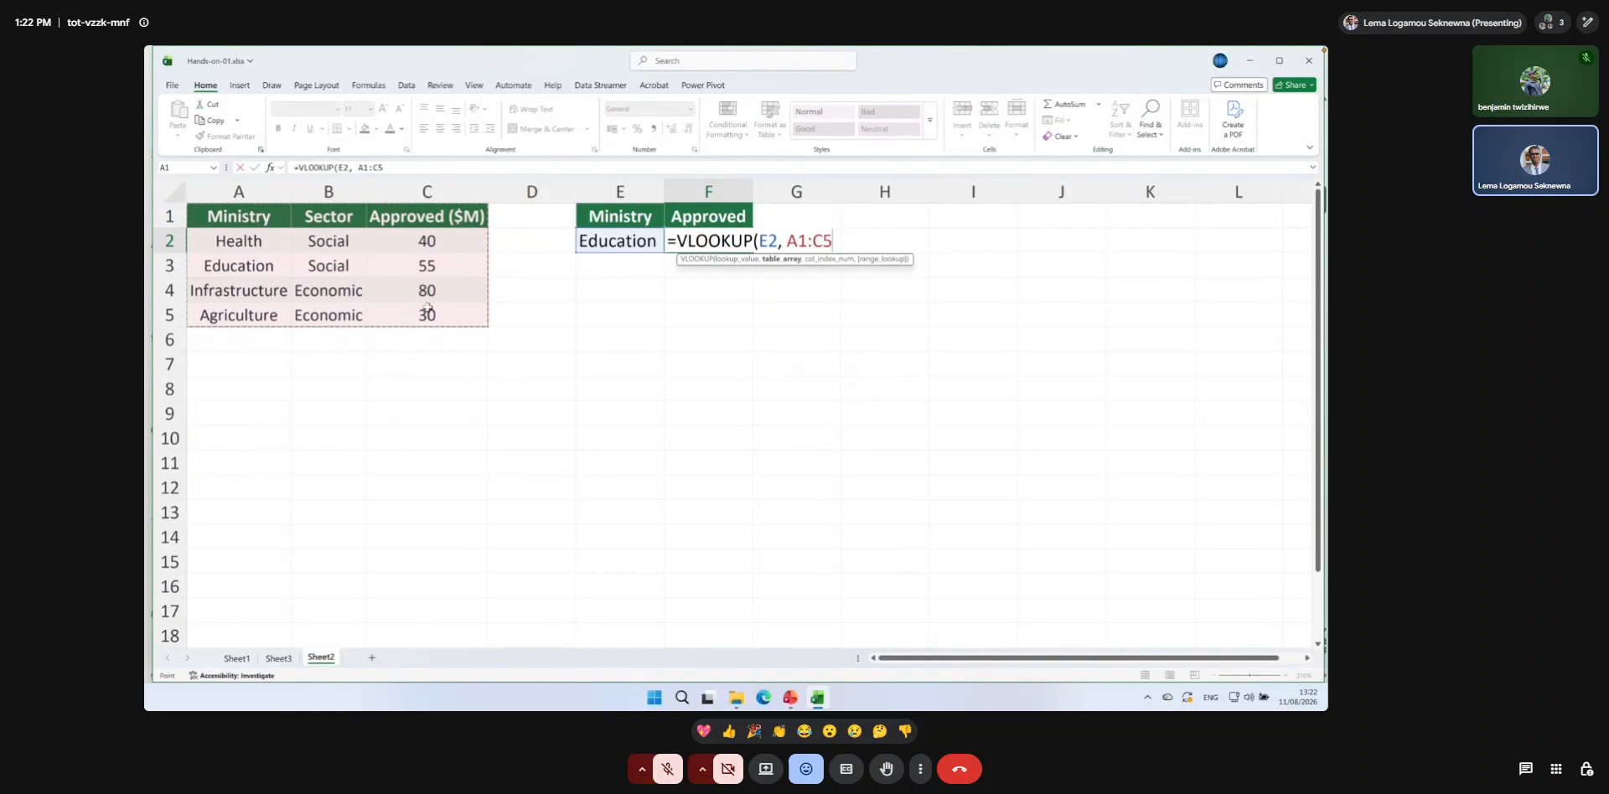
click(832, 241)
key(F4)
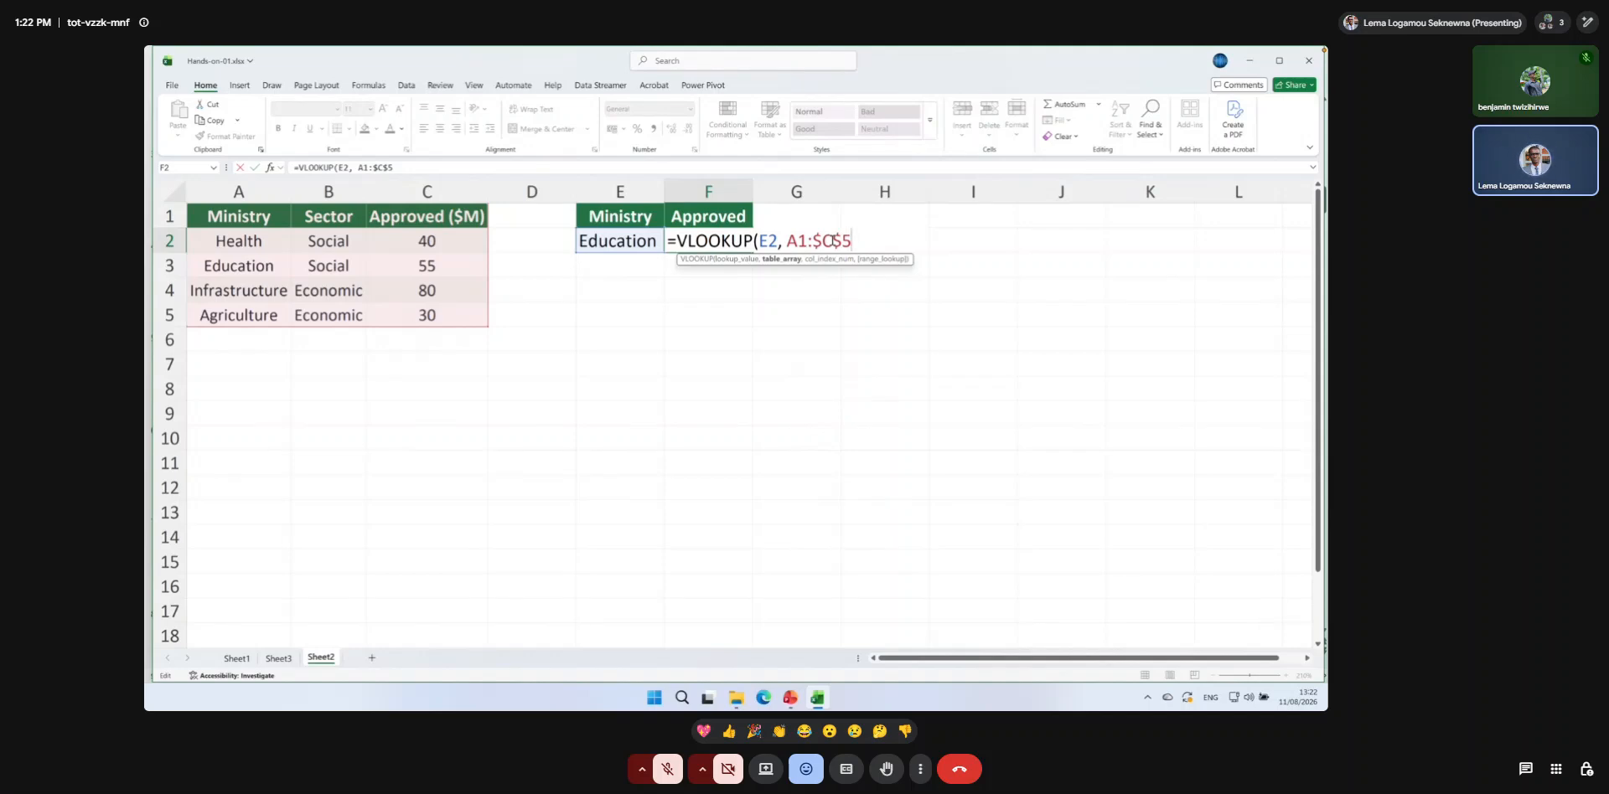
Complete the F2 VLOOKUP with column index 3 and 0 for an exact match.
text(,)
text(3,)
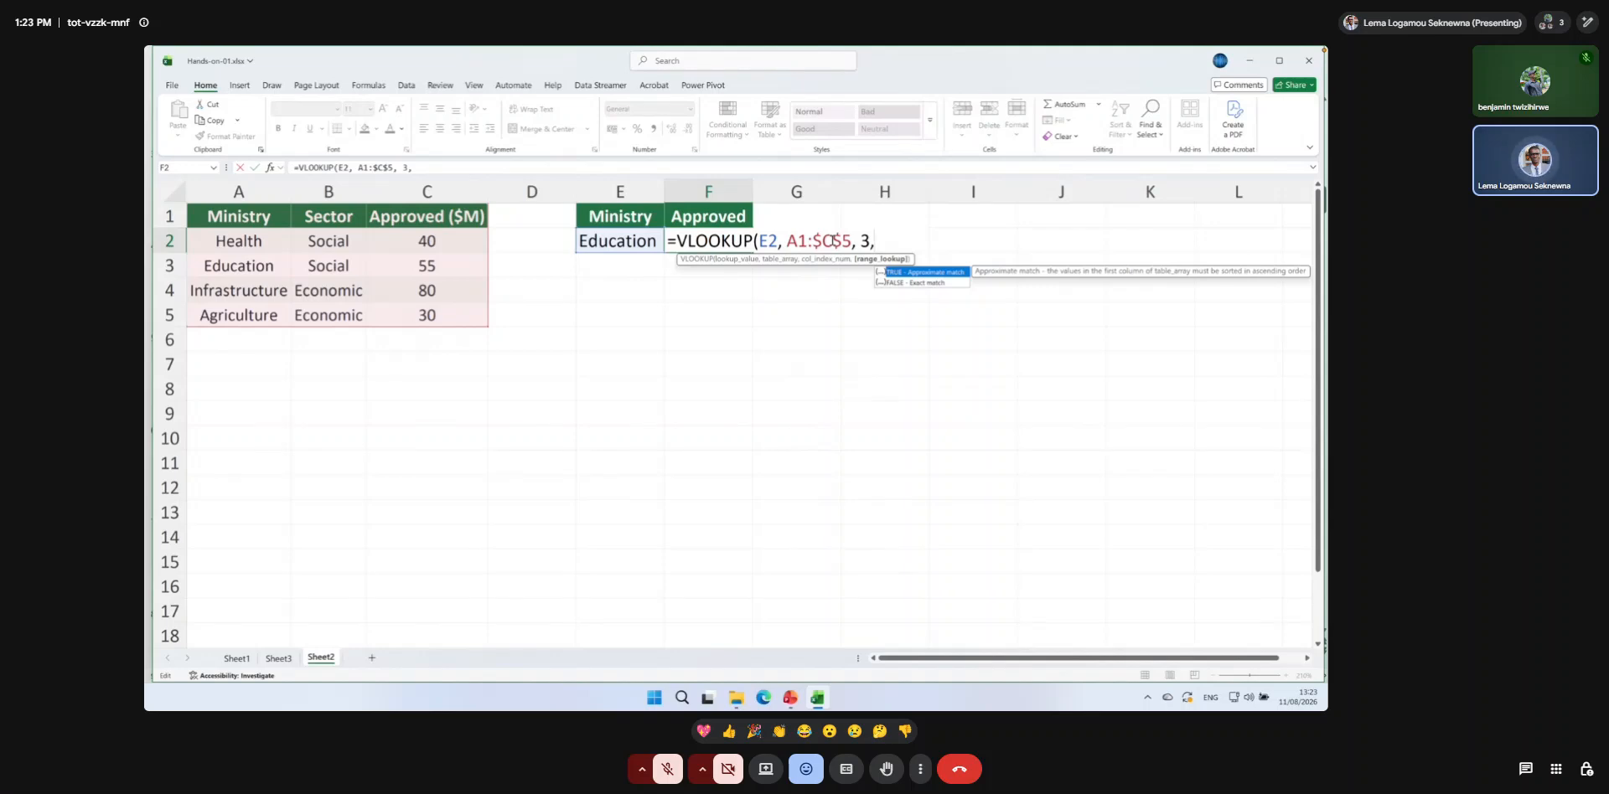
text(,)
text(FALSE)
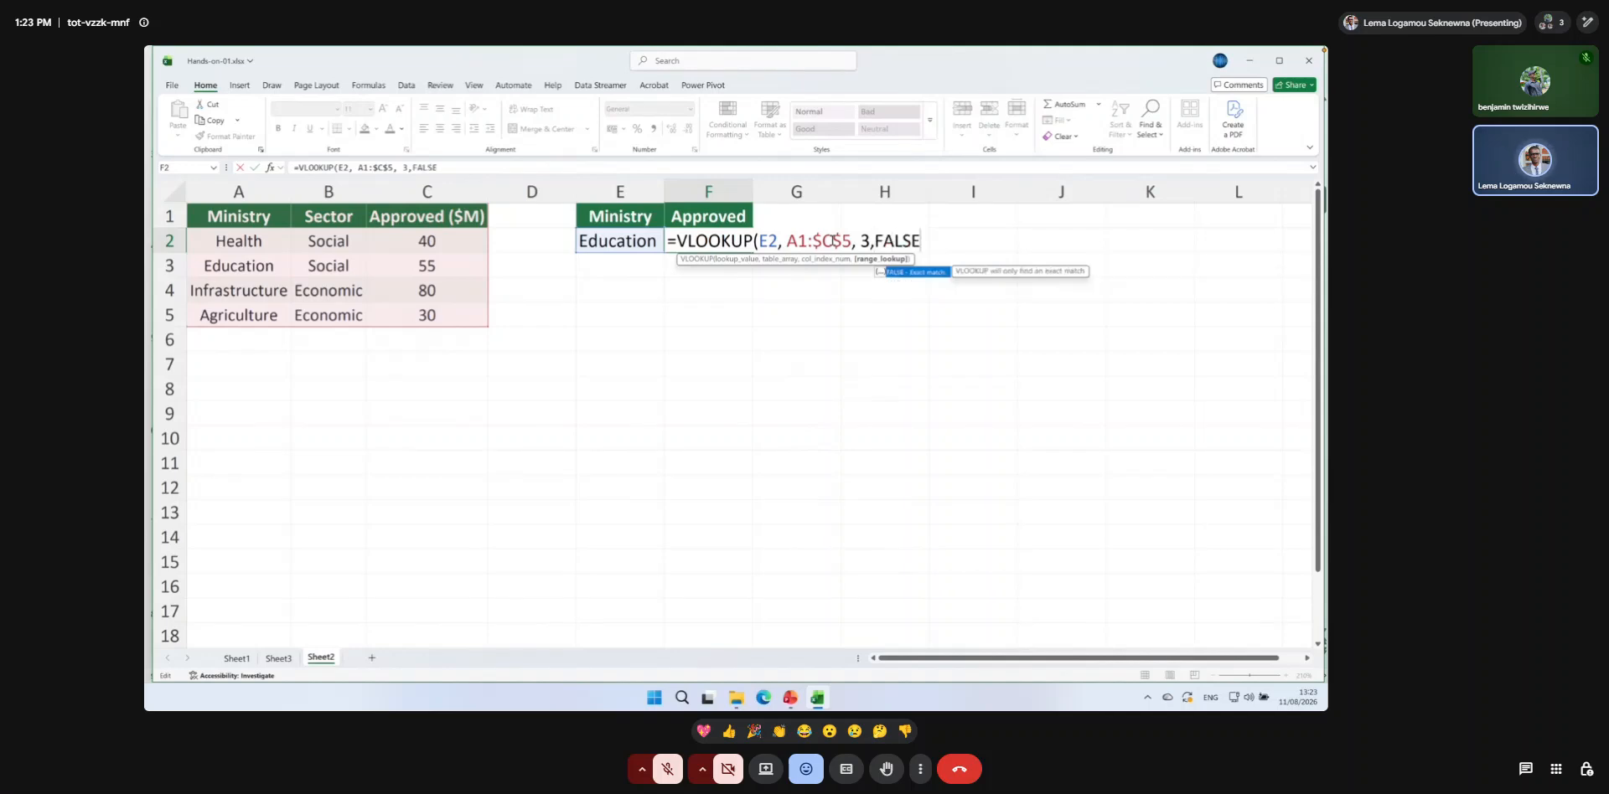
text())
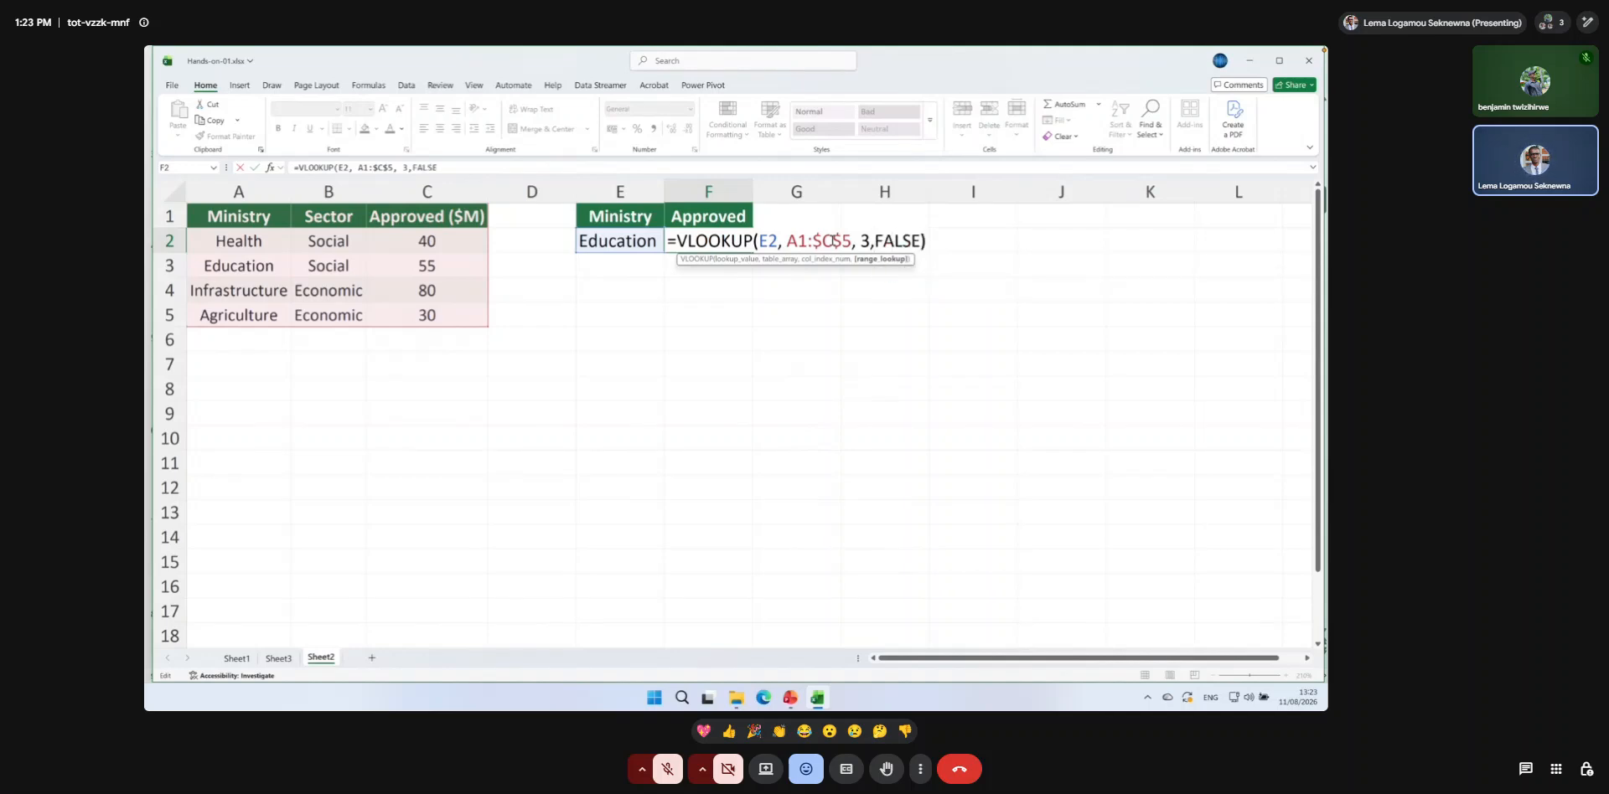
key(BackSpace)
key(BackSpace)
key(BackSpace)
key(BackSpace)
key(BackSpace)
key(BackSpace)
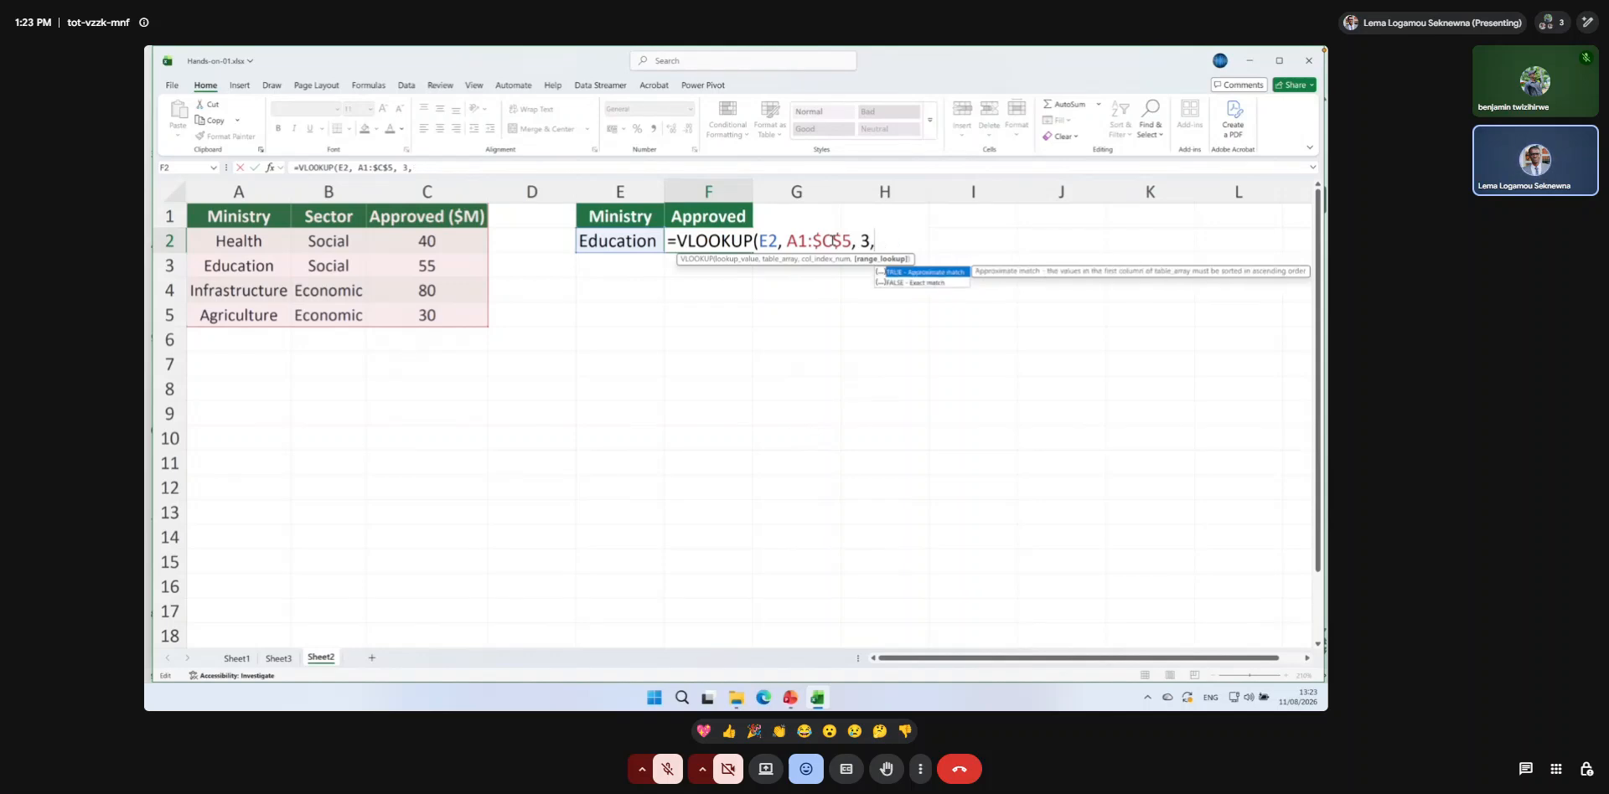
text(0))
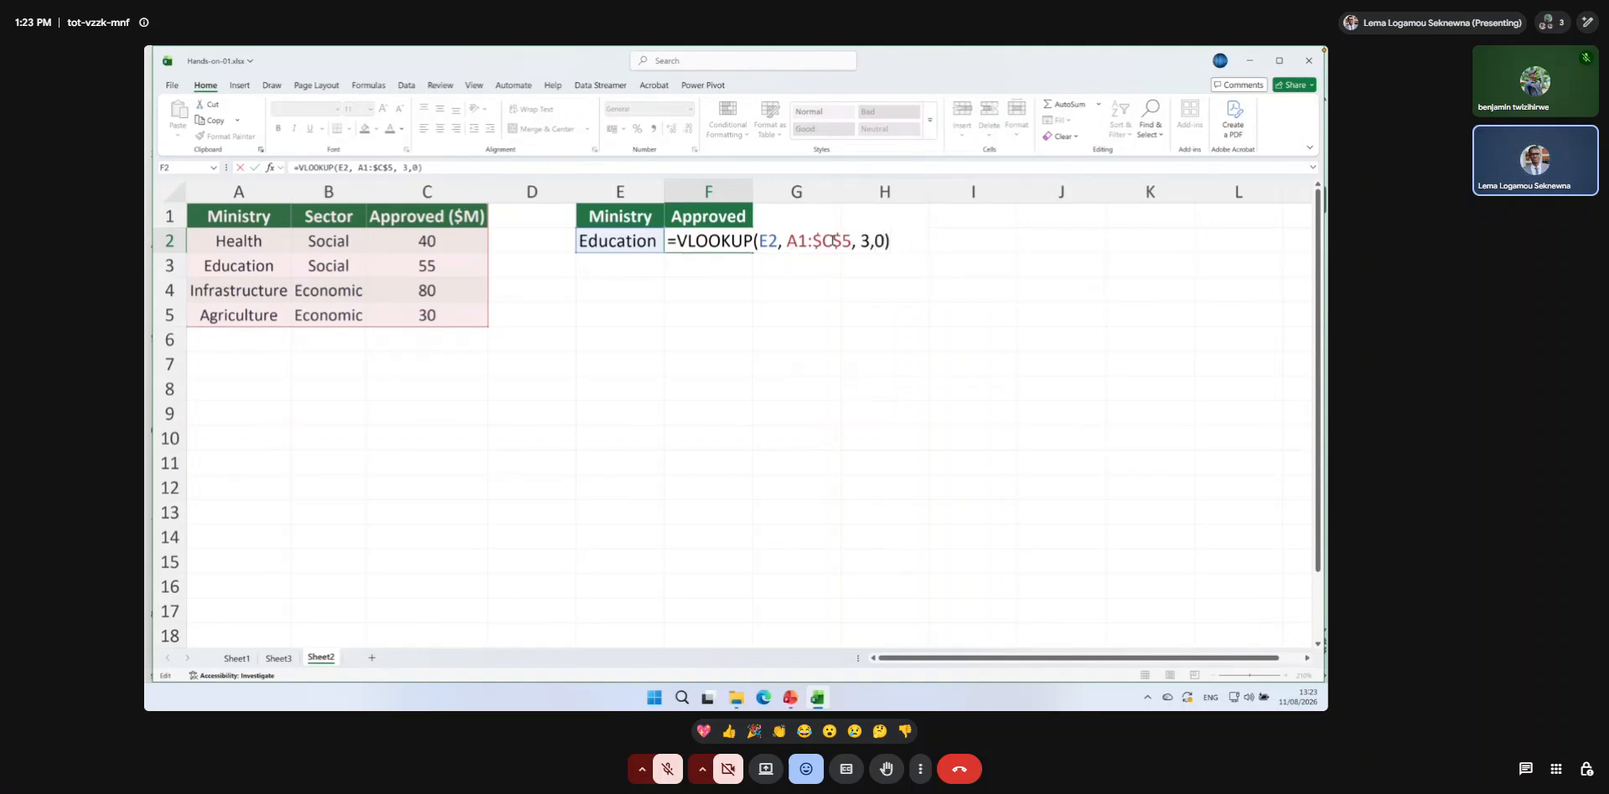
key(Return)
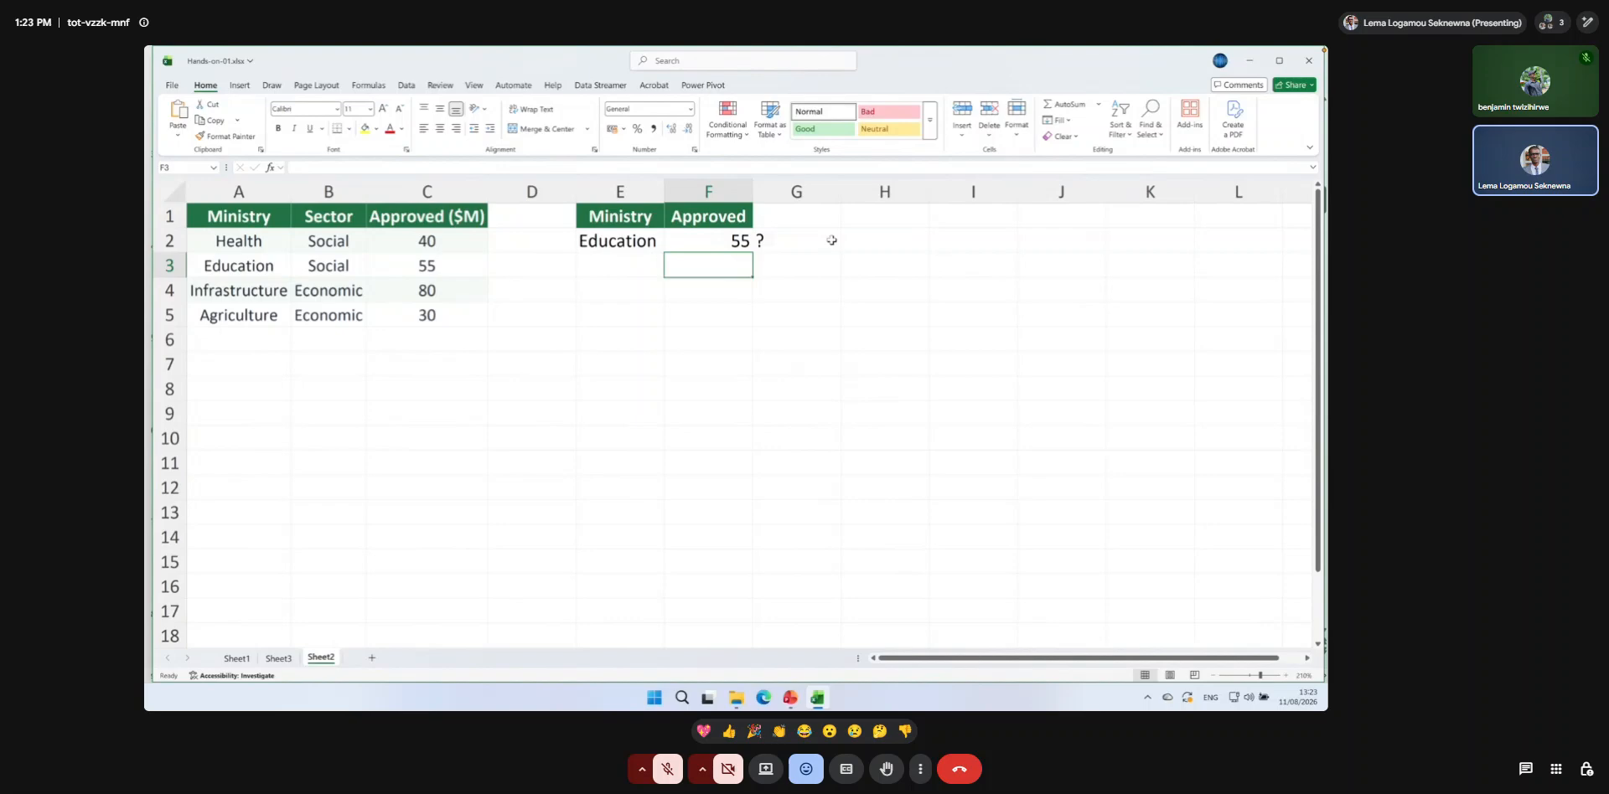
Enter Agriculture in E3 and fill the VLOOKUP formula from F2 down to F3.
click(647, 267)
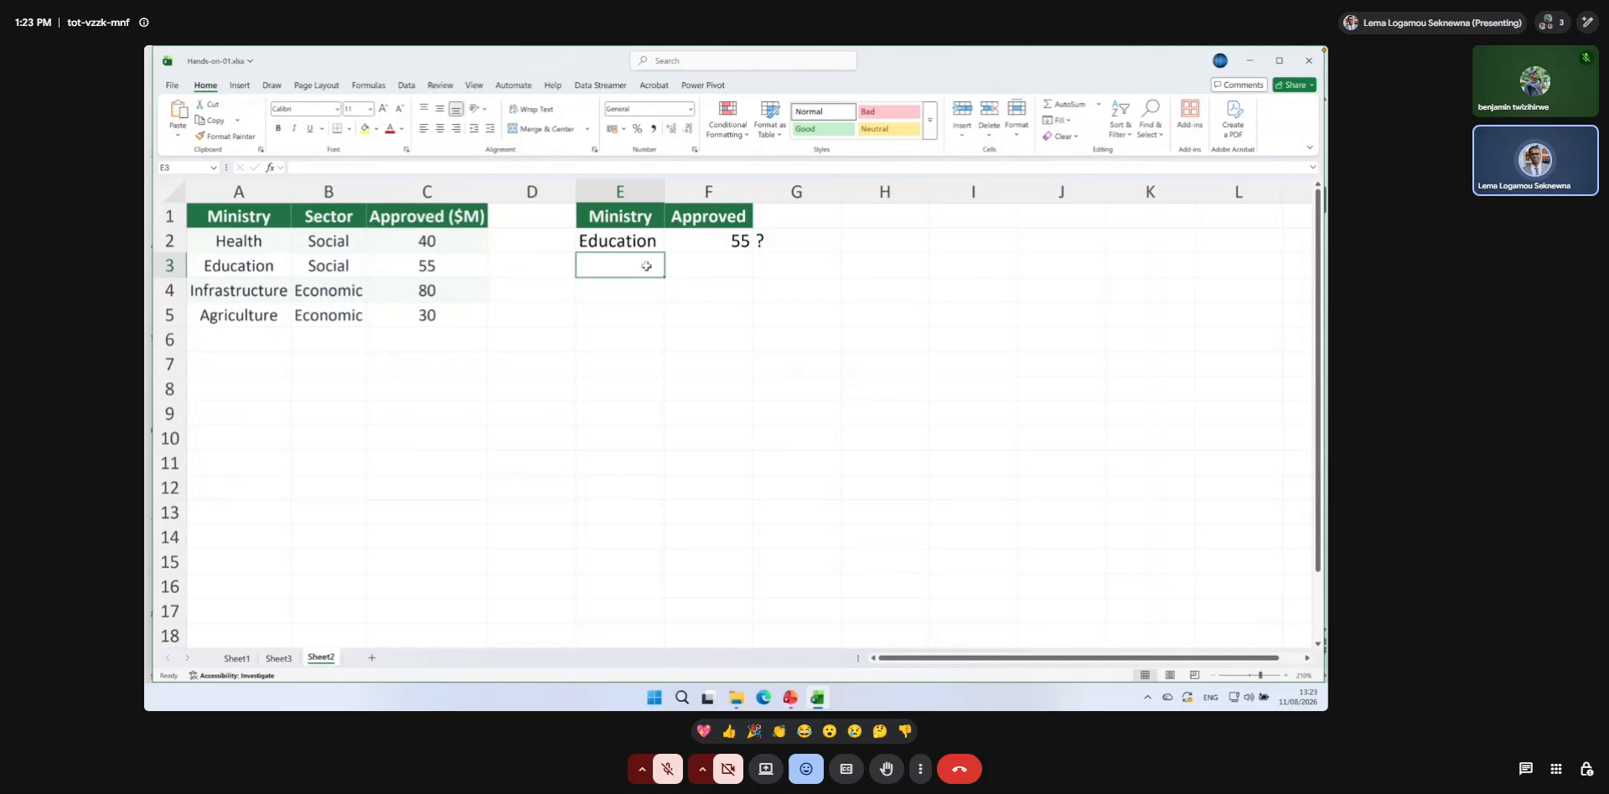
text(Ag)
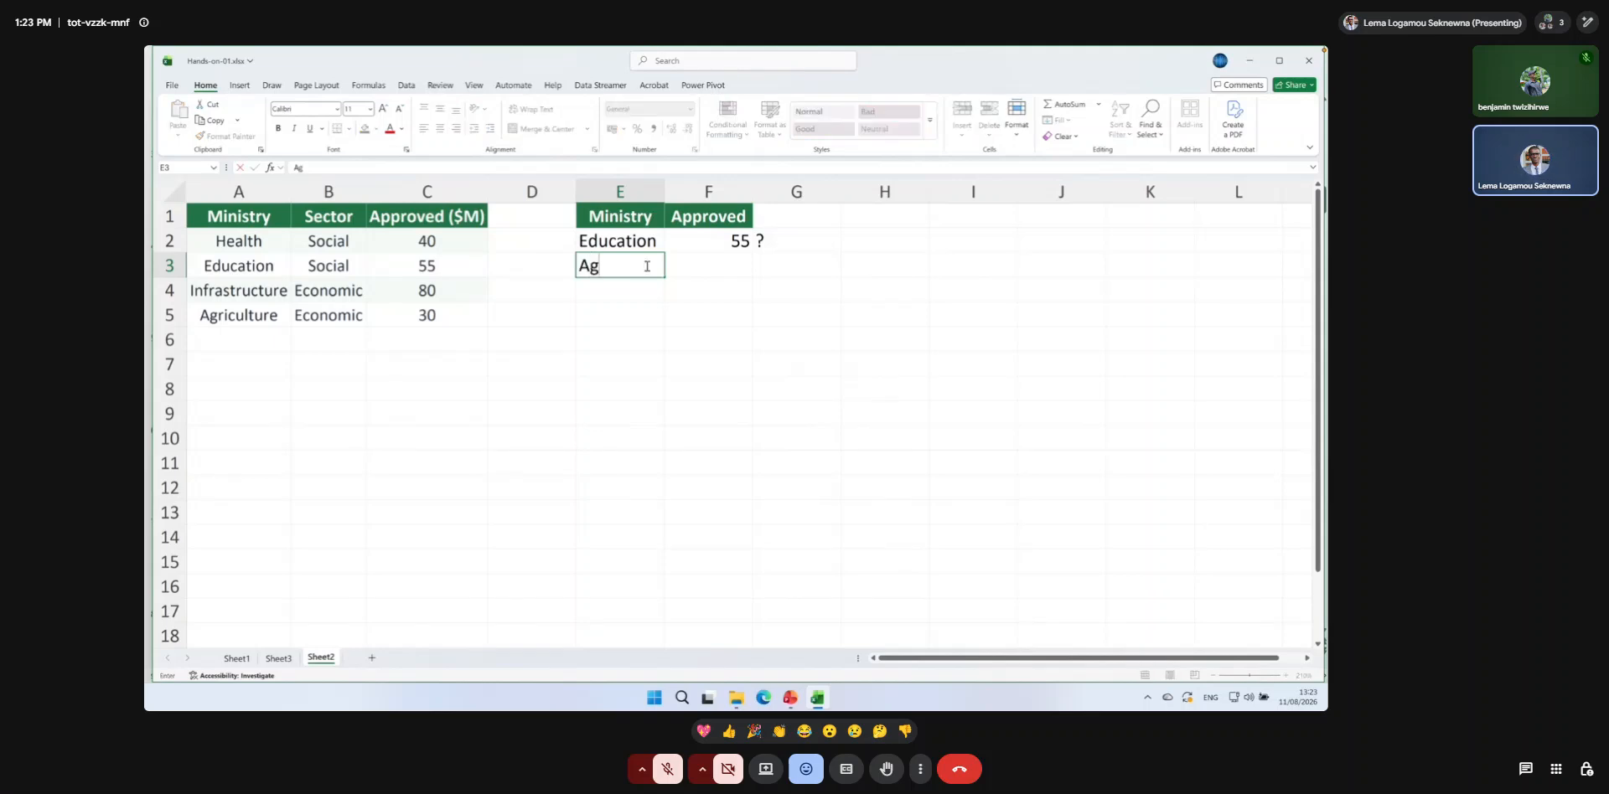
text(riculture)
key(Return)
click(733, 241)
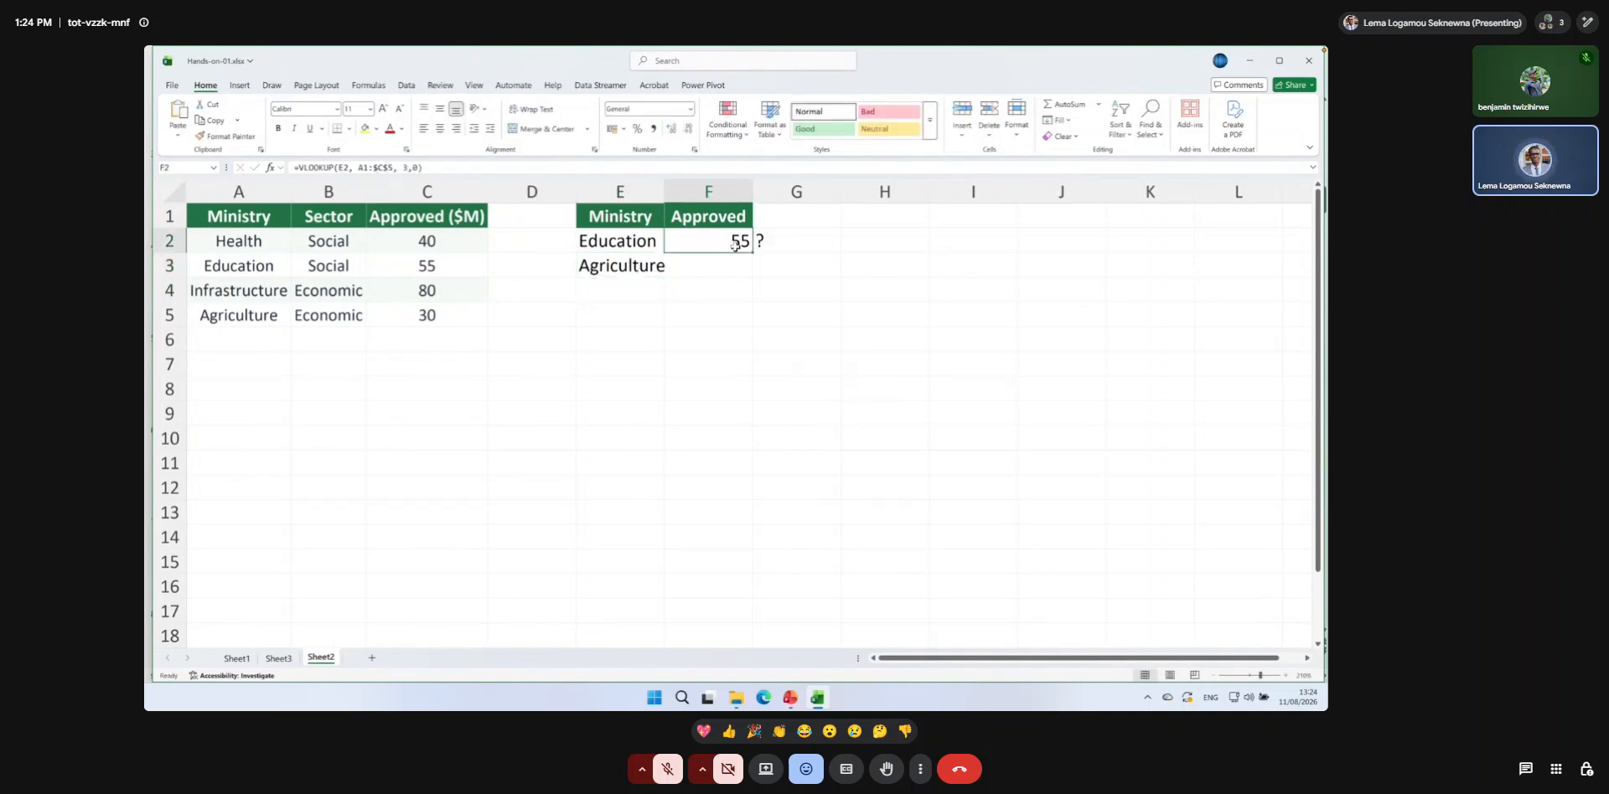
drag(752, 251, 748, 268)
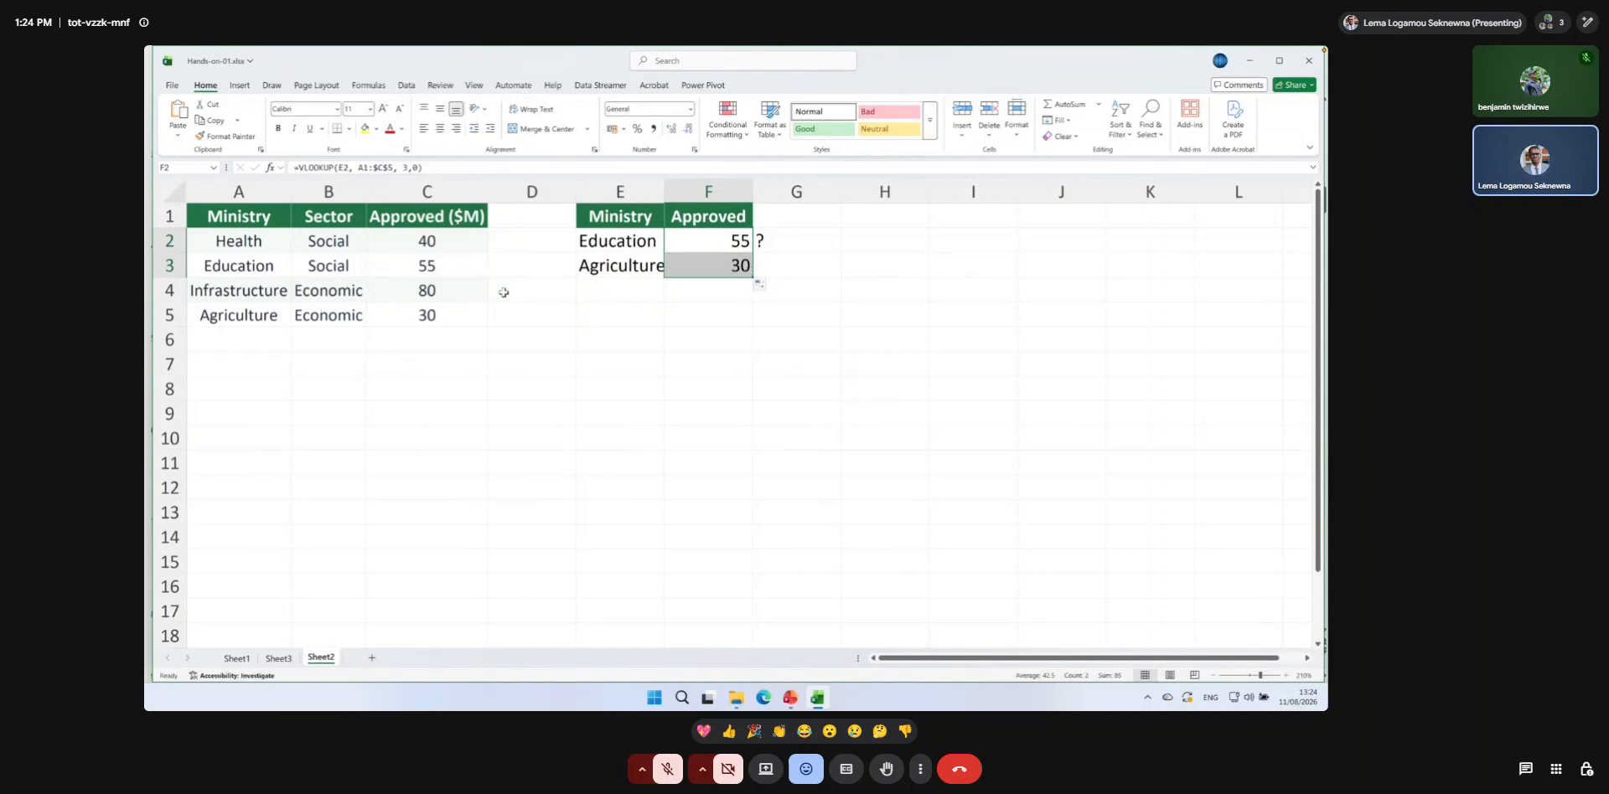
Remove the final letter of the ministry name in E3 so it reads Agricultur.
click(624, 269)
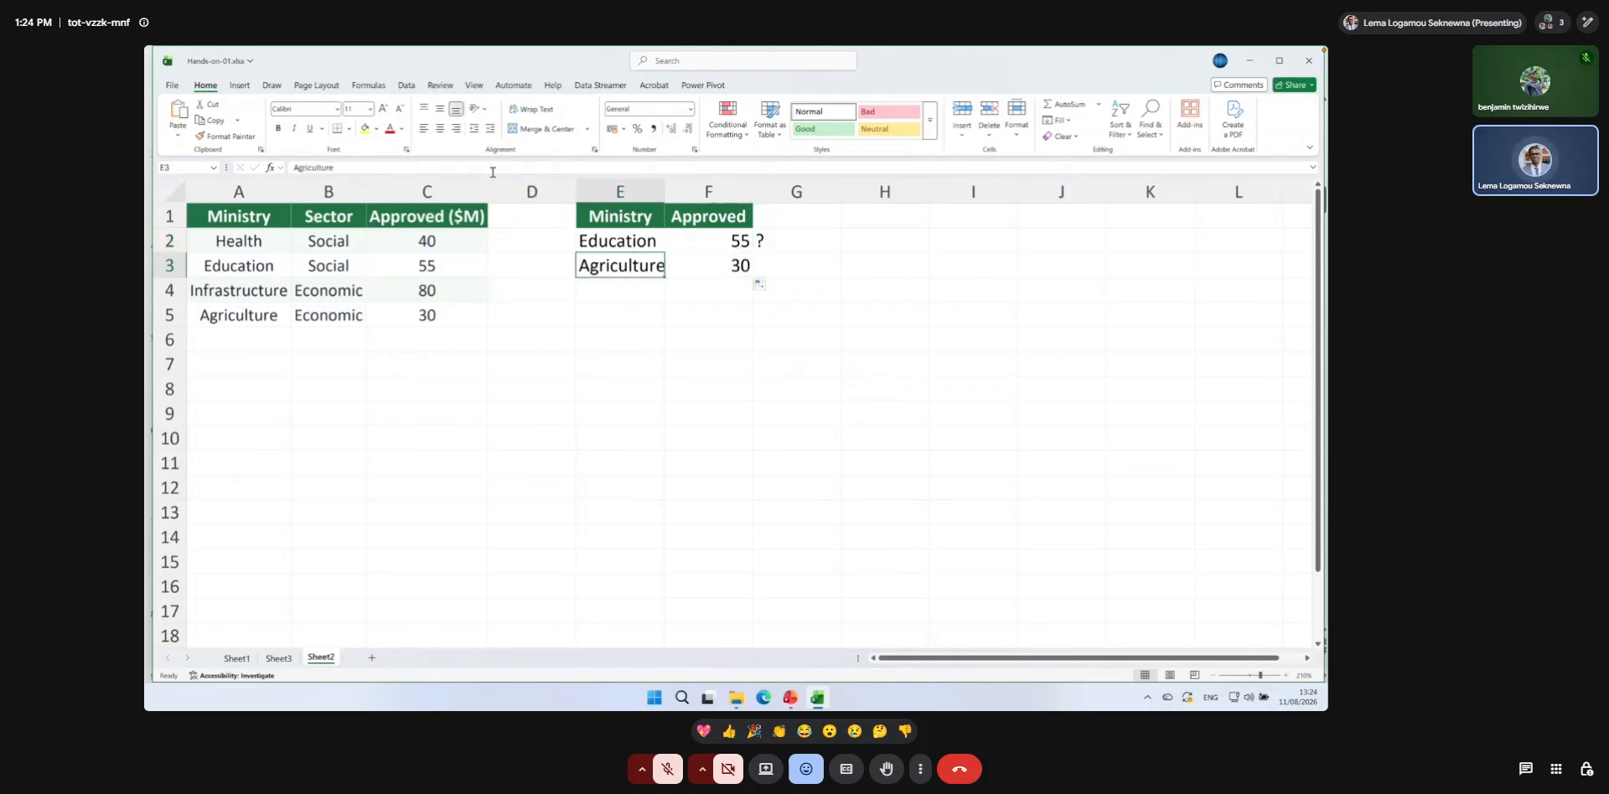
text(e)
key(BackSpace)
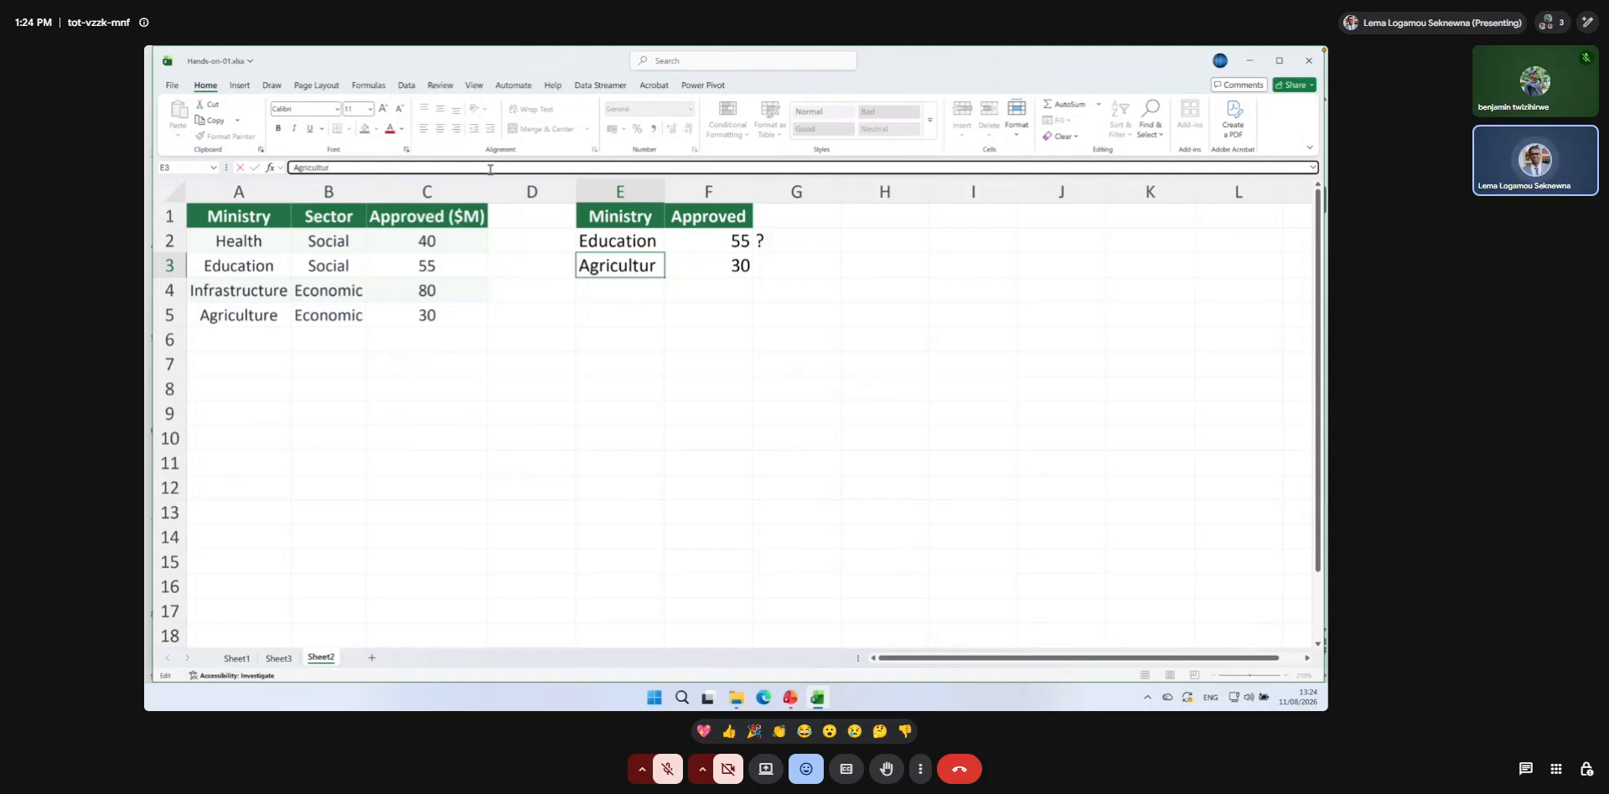
key(Return)
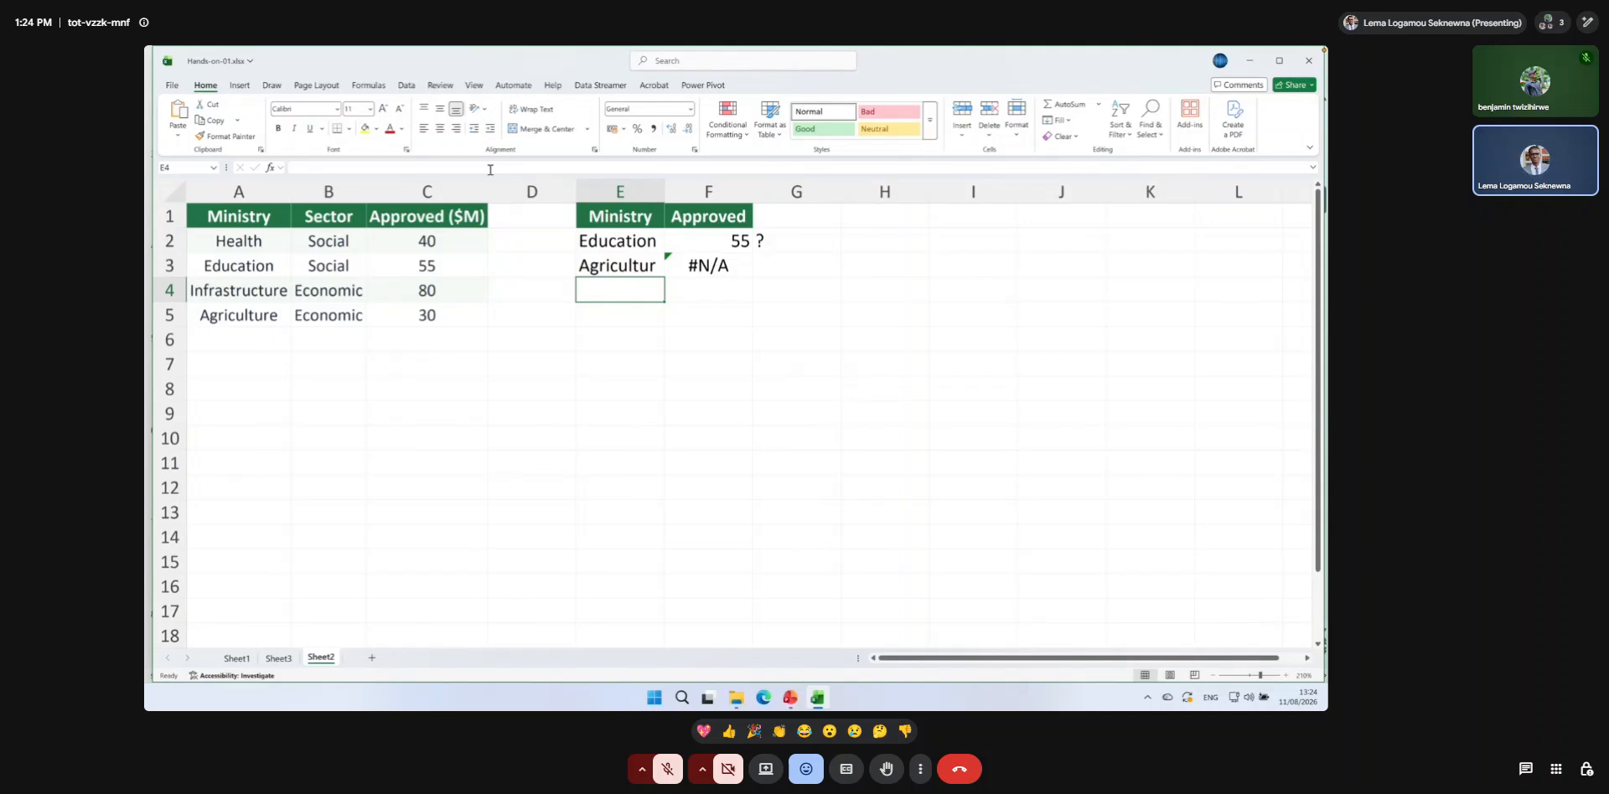
Set the range_lookup argument of the F3 VLOOKUP to 1 to try an approximate match.
double_click(709, 265)
click(881, 265)
key(BackSpace)
text(1)
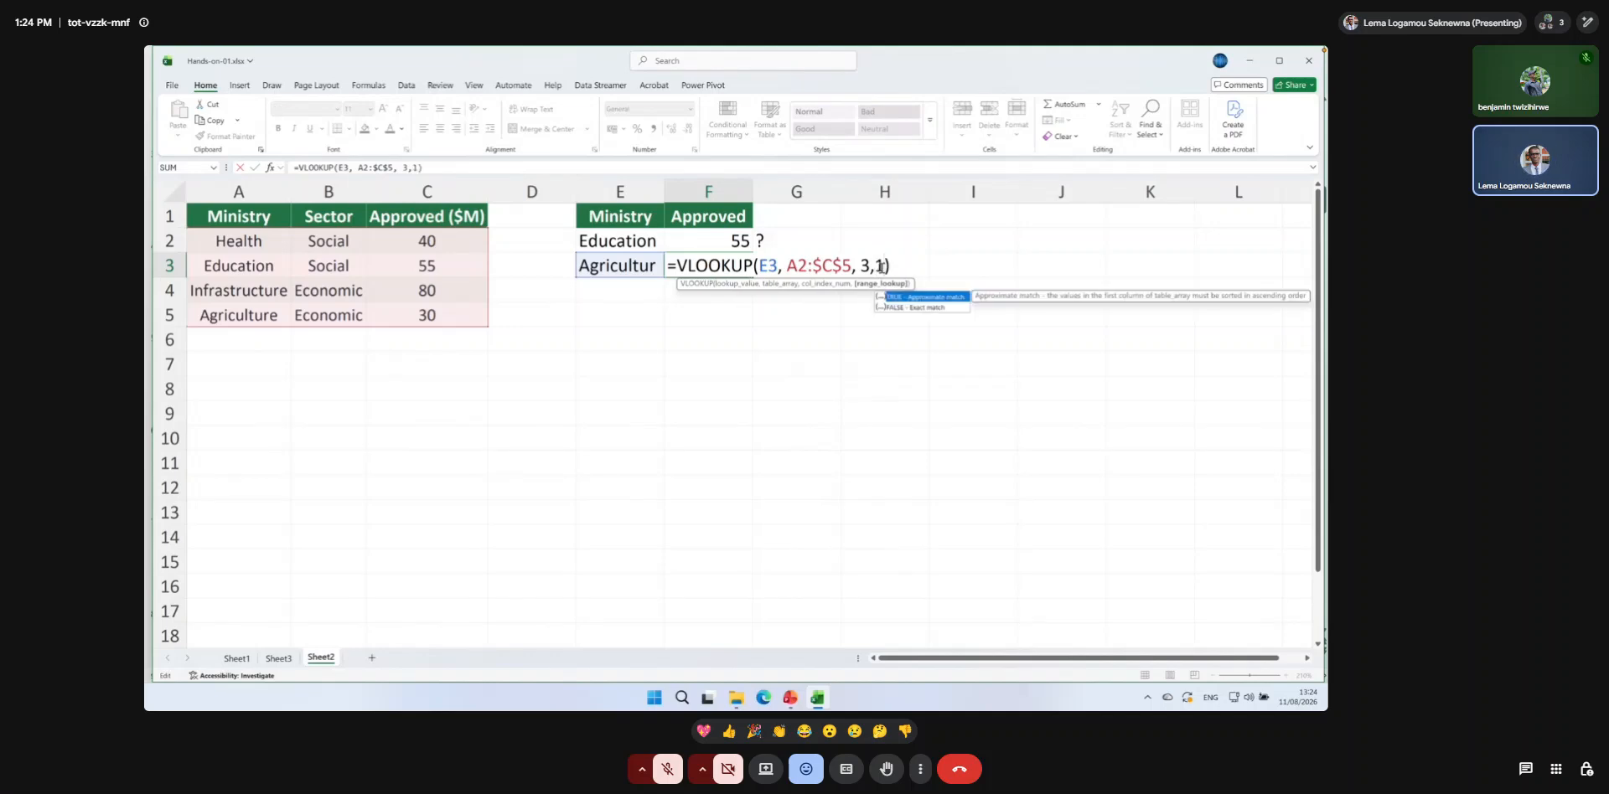
key(Return)
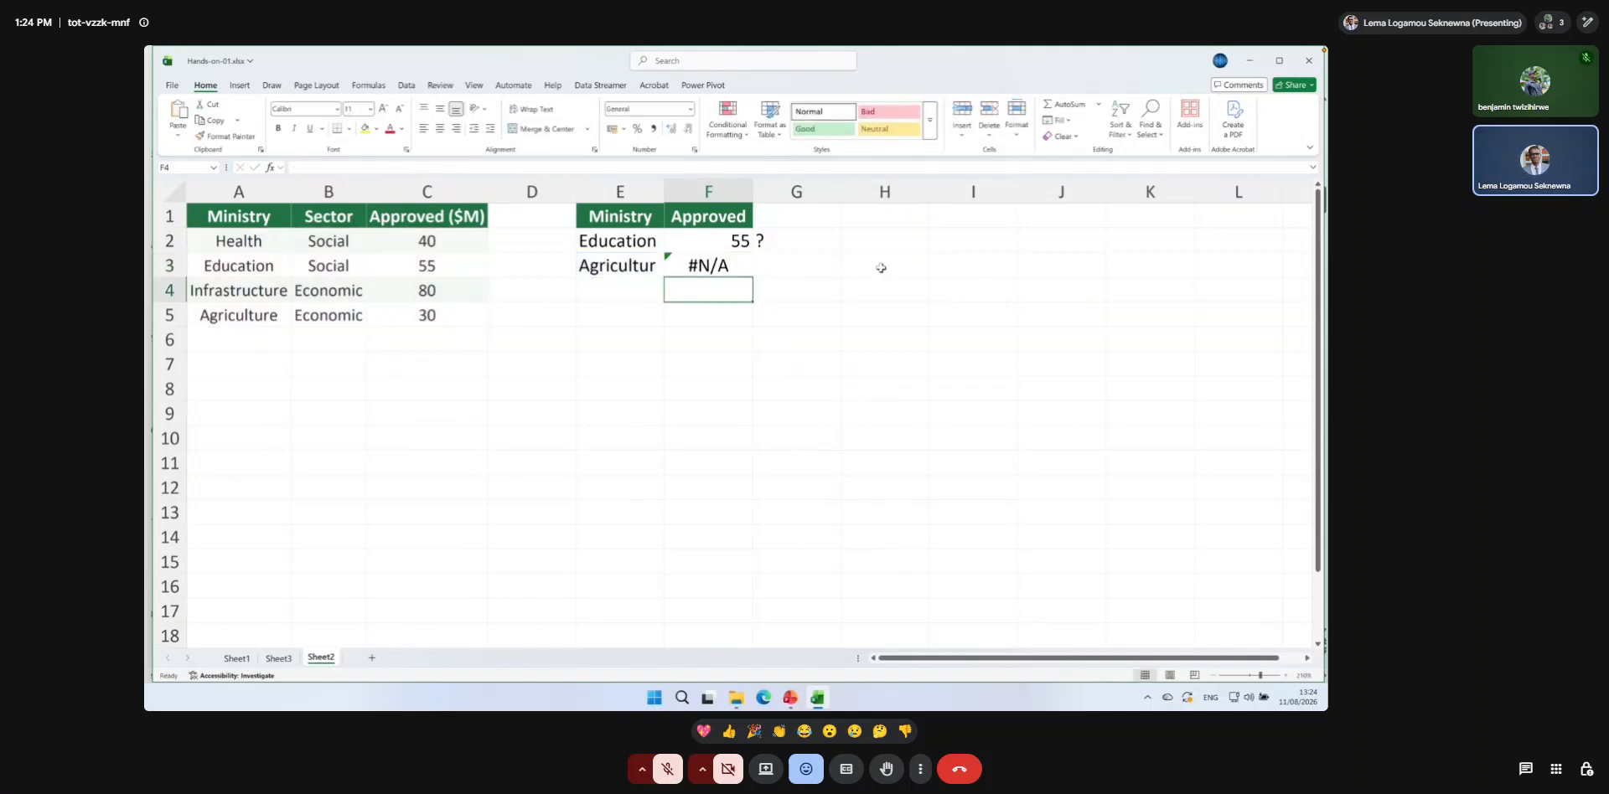
Replace the range_lookup argument in the F3 VLOOKUP with TRUE and check the lookup value and formula.
key(Up)
key(F2)
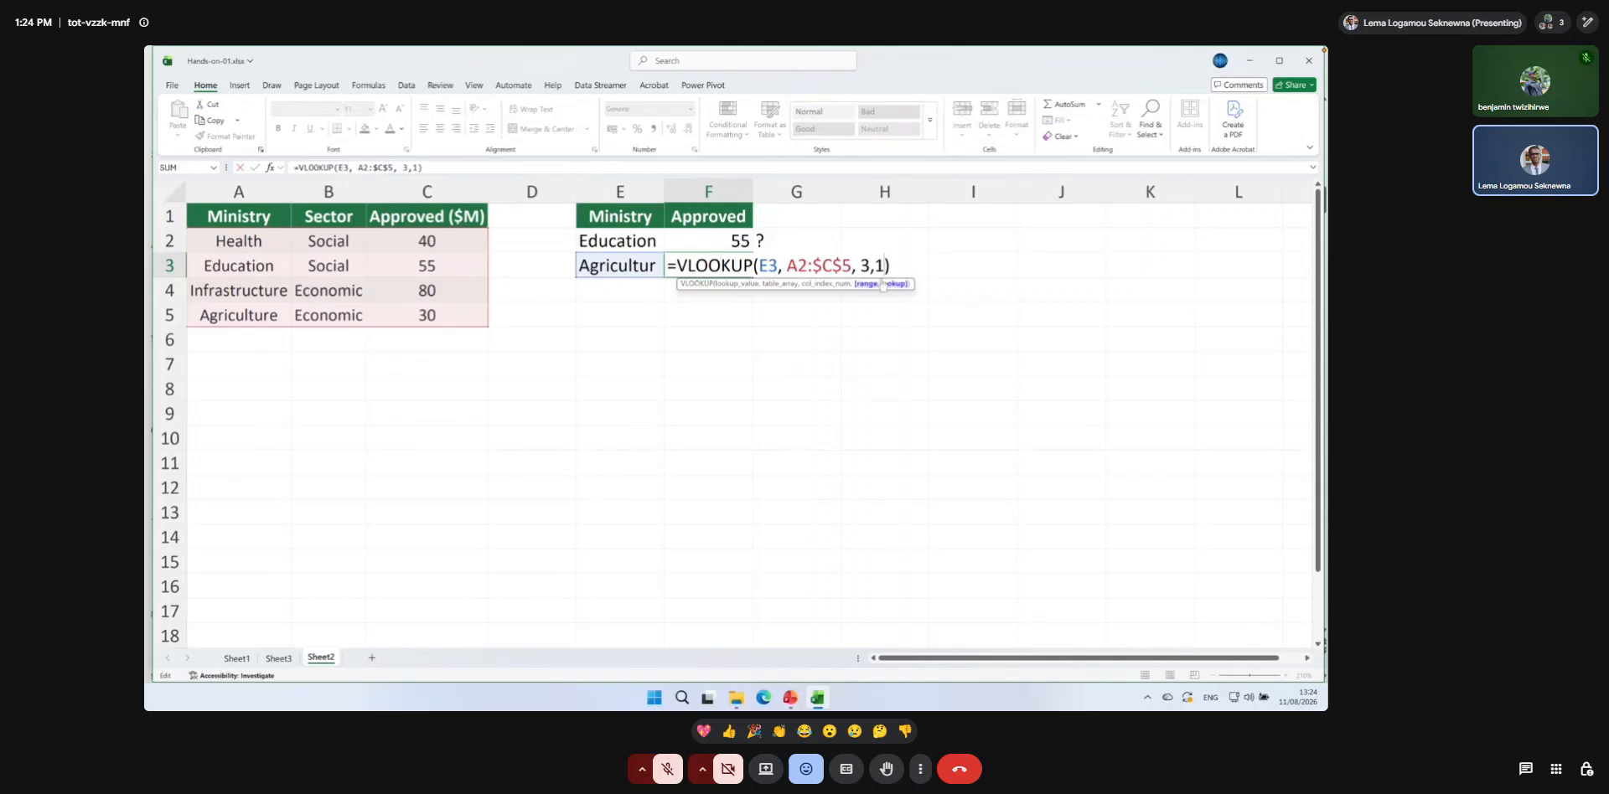
key(BackSpace)
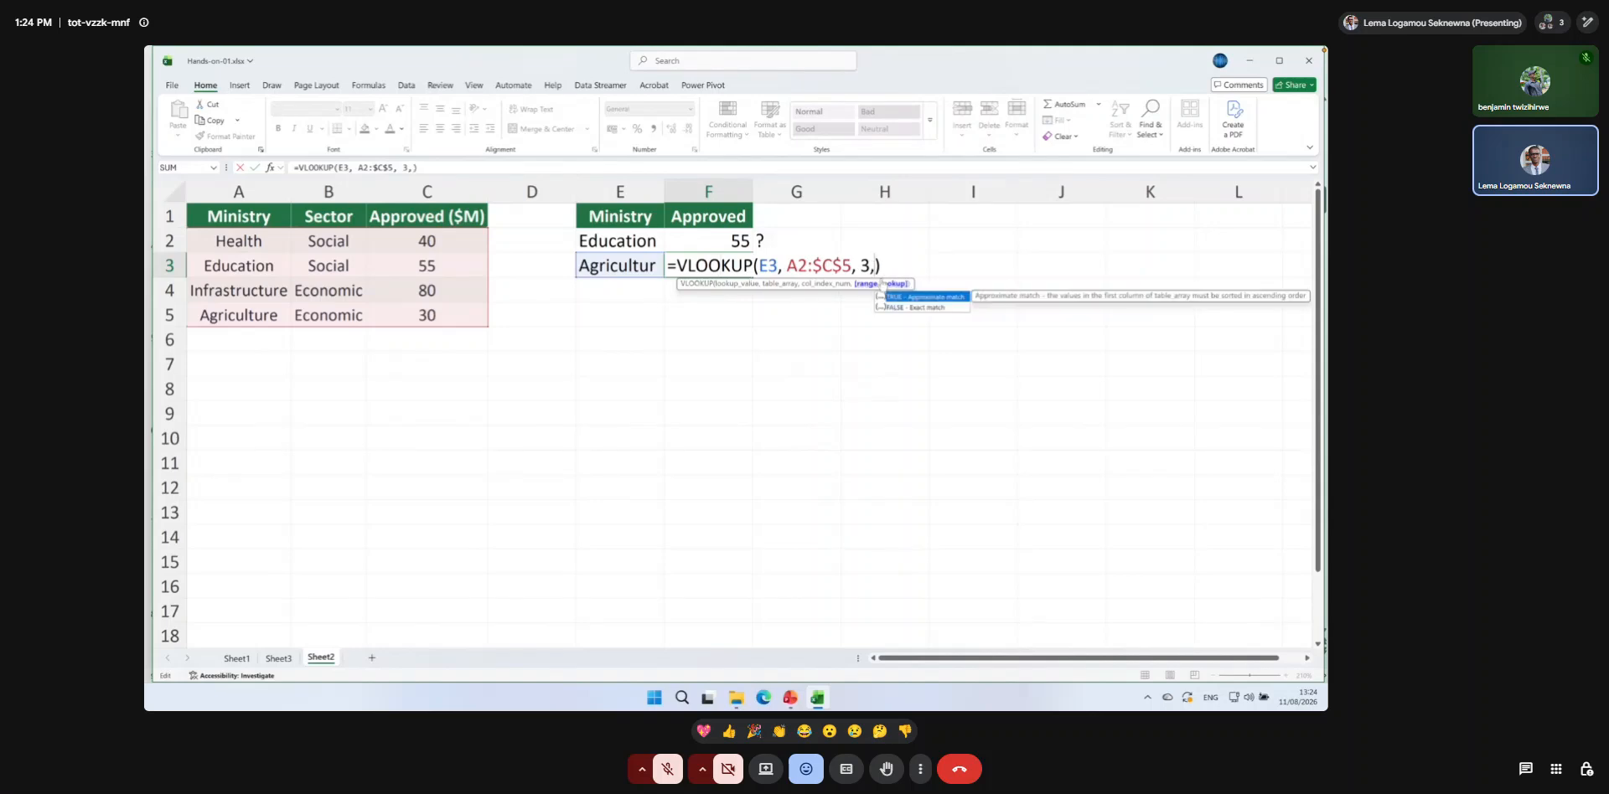
text(TRUE)
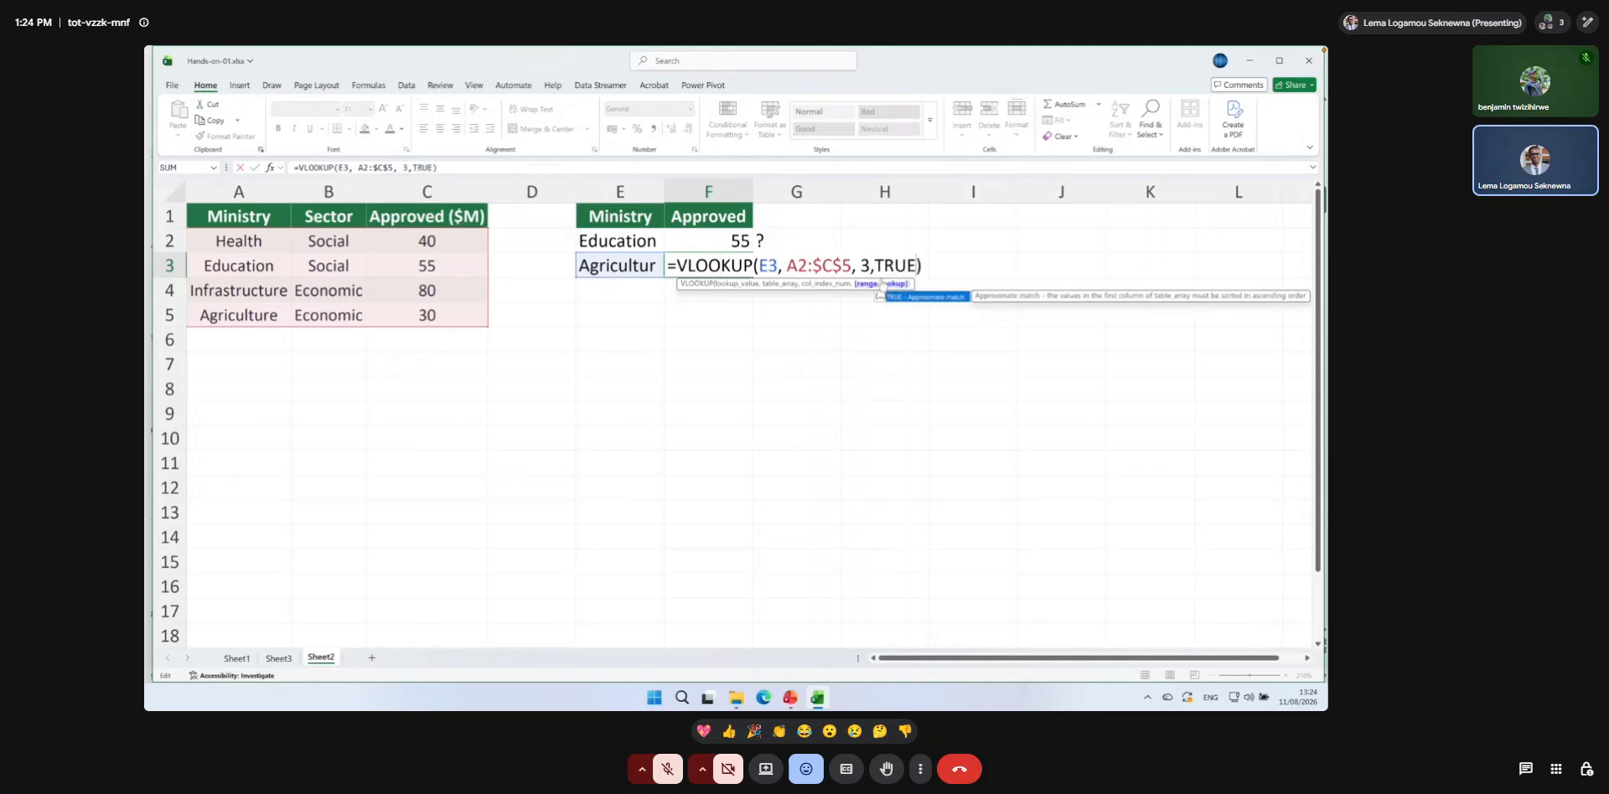
key(Return)
click(722, 265)
click(622, 265)
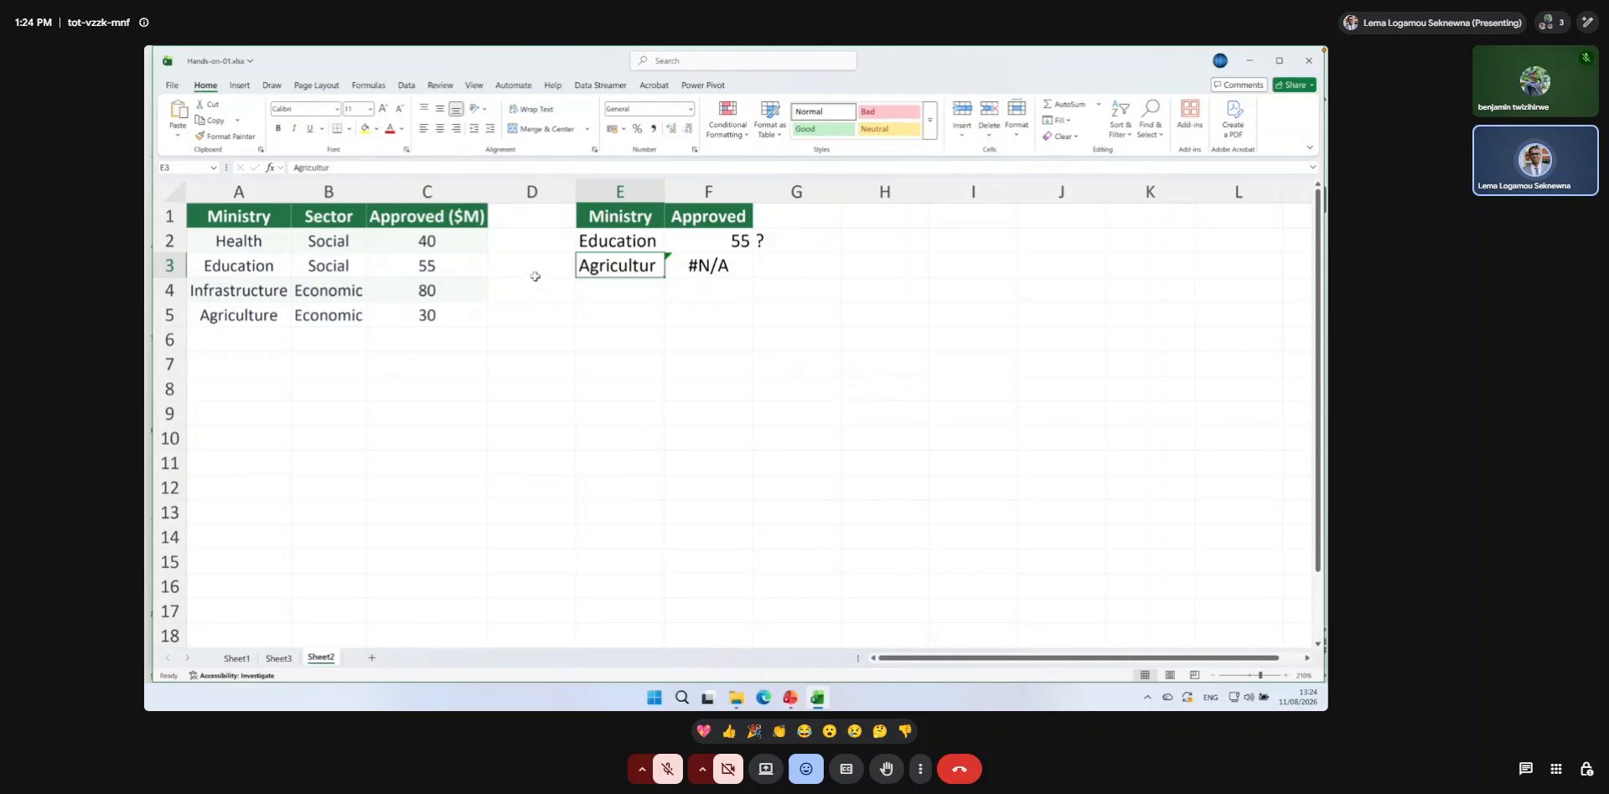
click(701, 265)
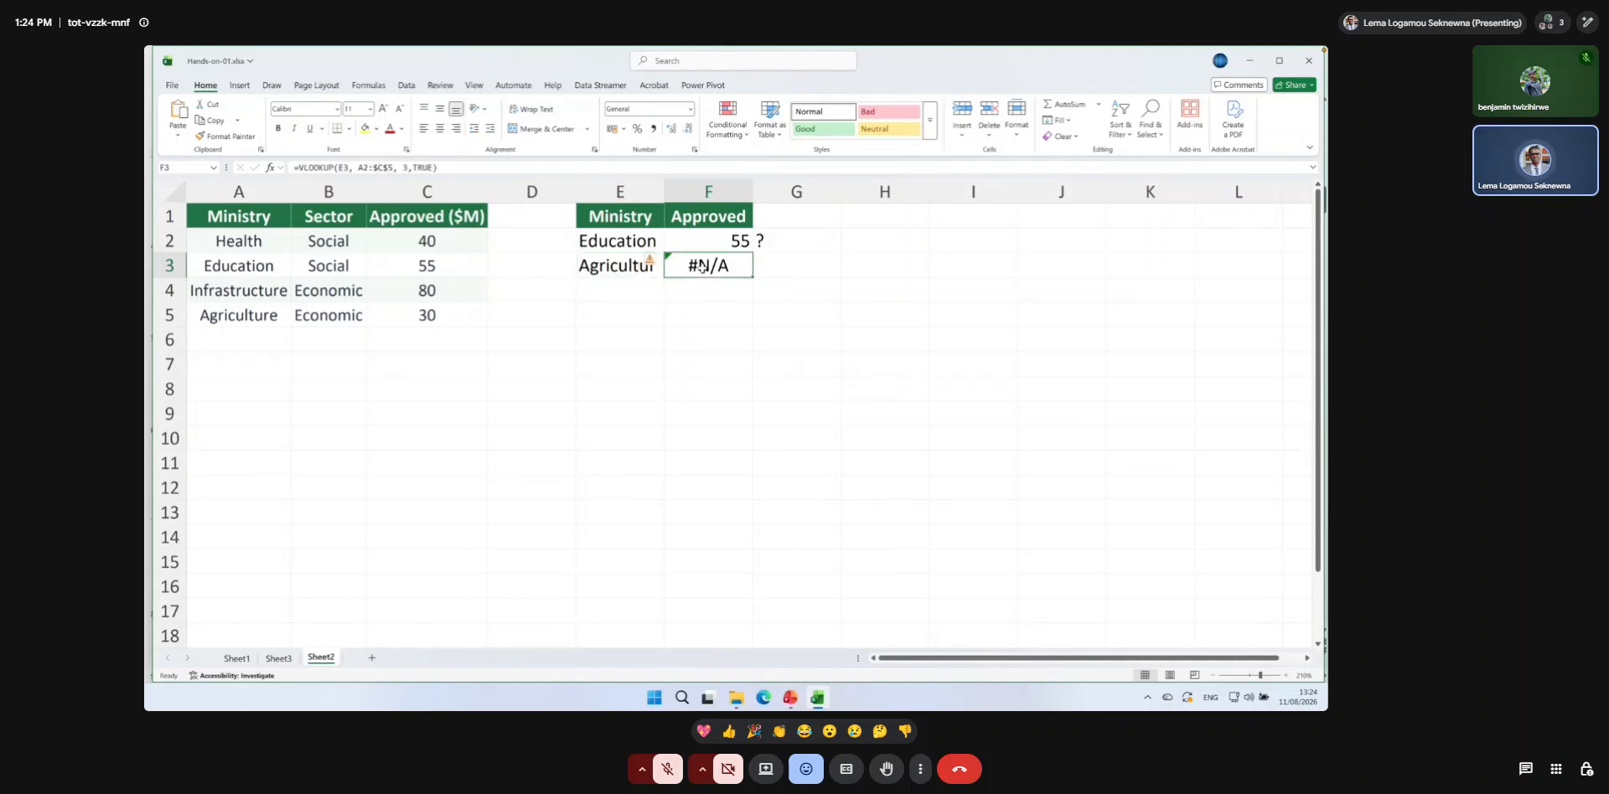
Set the range_lookup argument of the F3 VLOOKUP back to 0 for an exact match.
double_click(700, 265)
click(910, 266)
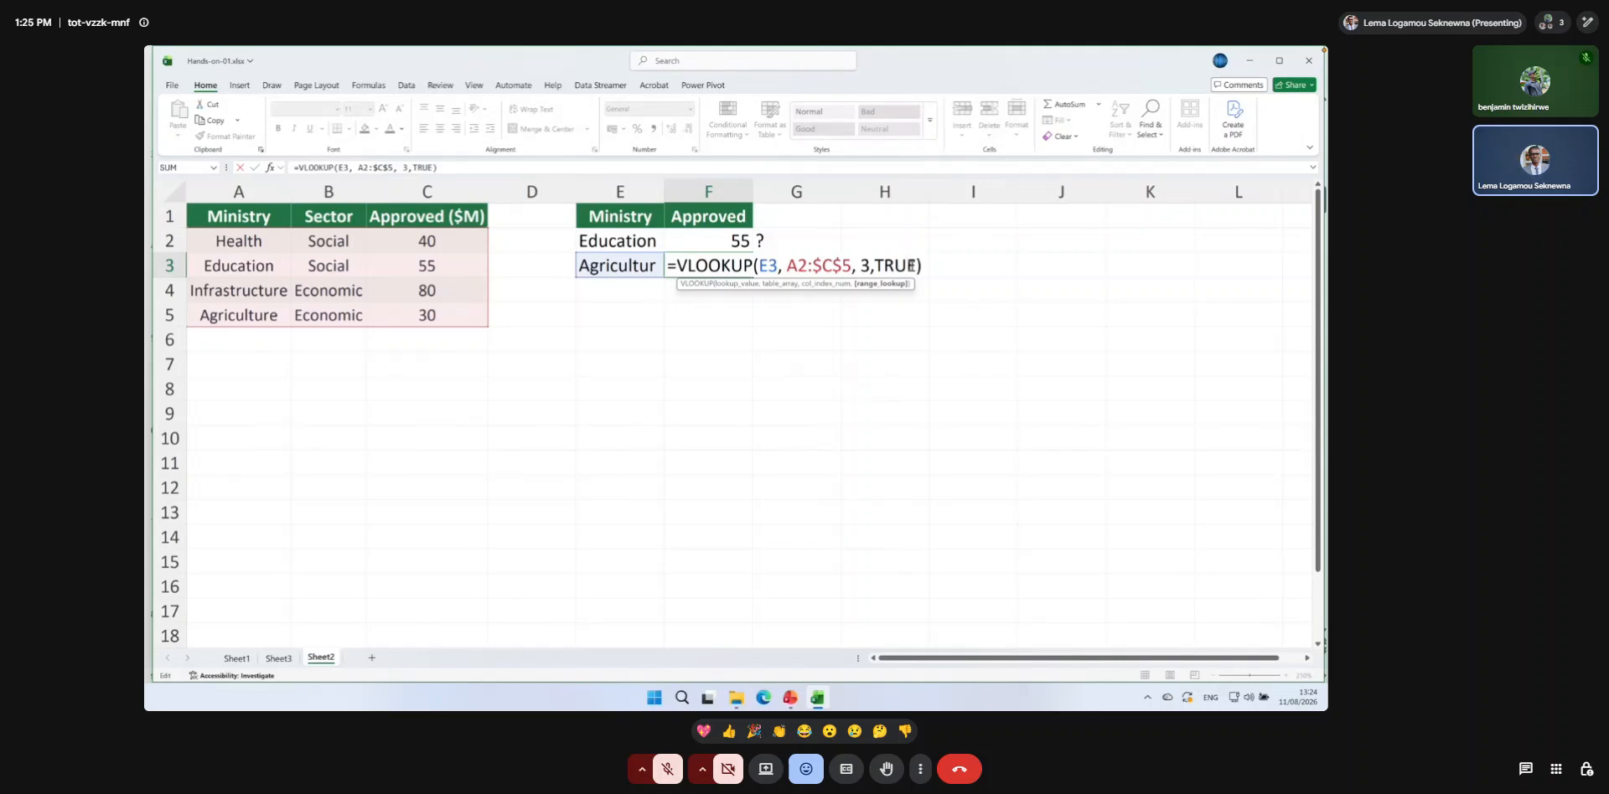
key(BackSpace)
key(BackSpace)
key(BackSpace)
key(BackSpace)
text(0)
key(Return)
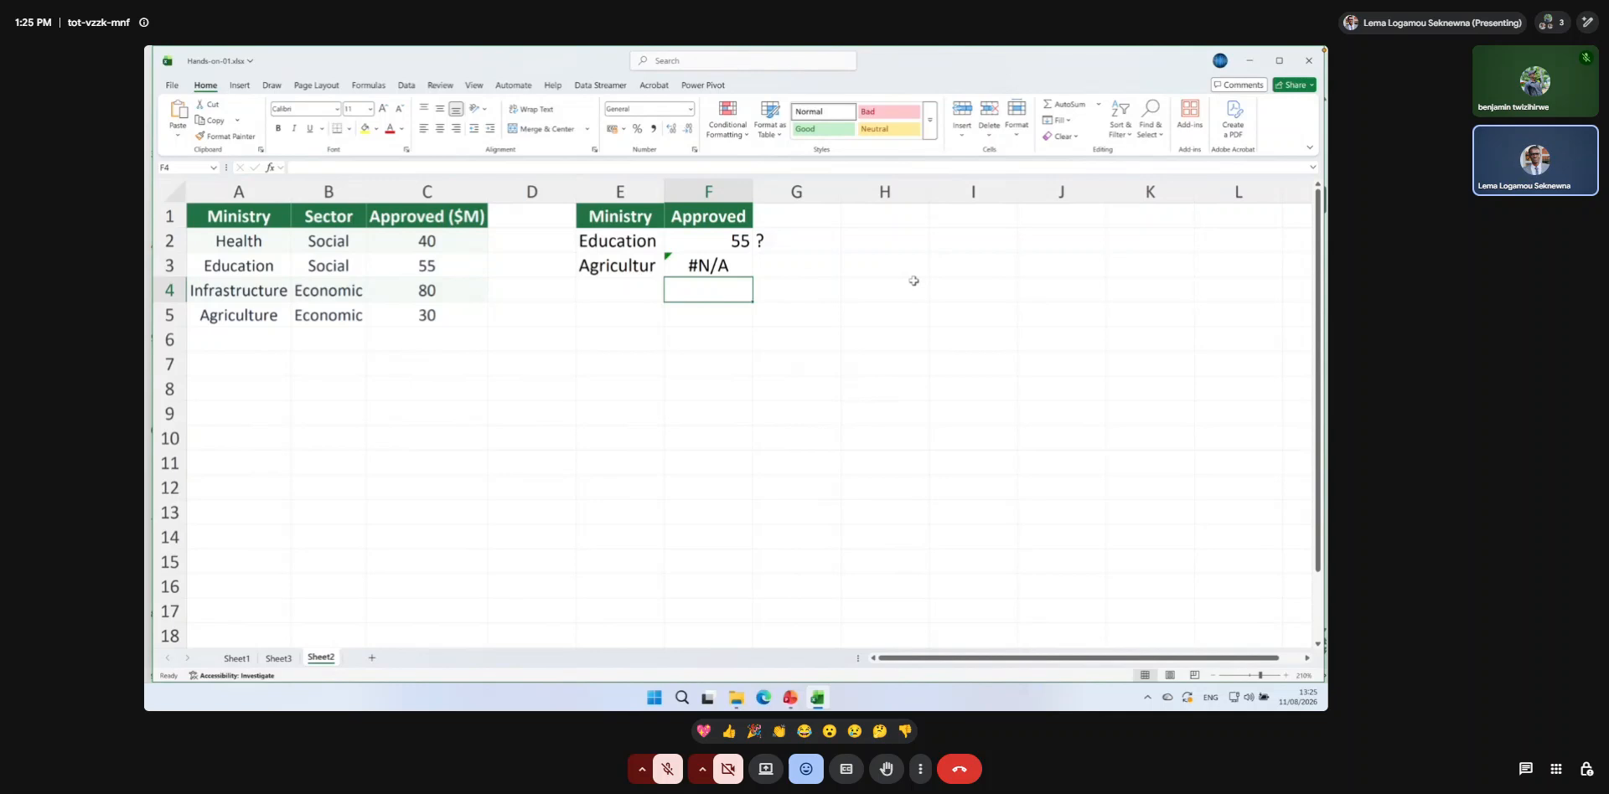
Enter the note Handle error in H3.
click(851, 267)
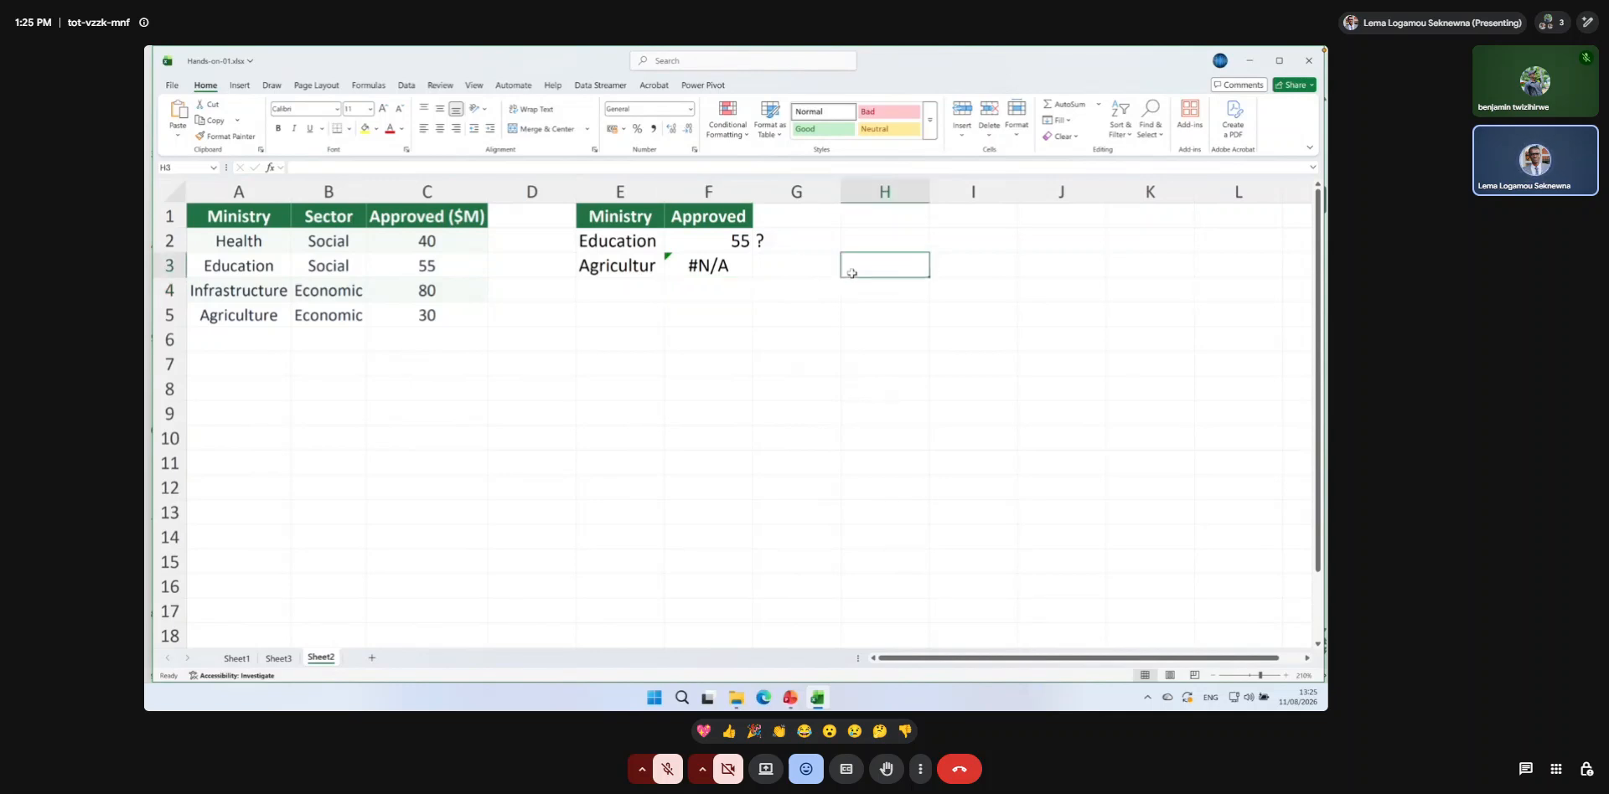
text(Handle er)
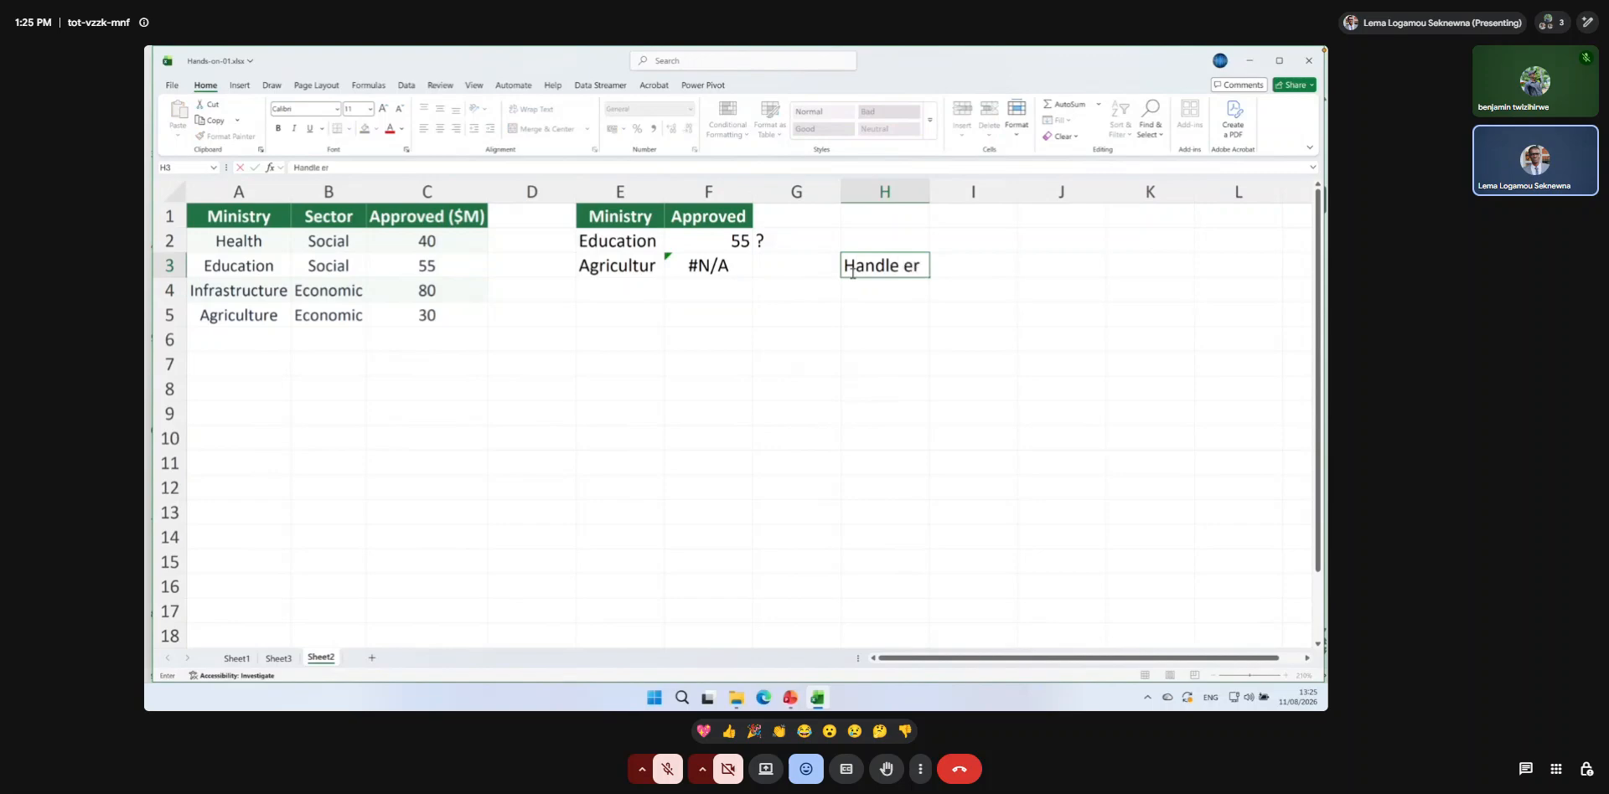
text(ror)
key(Return)
Wrap the F3 VLOOKUP in IFNA with "Not found" as the value returned for unmatched ministries.
click(709, 268)
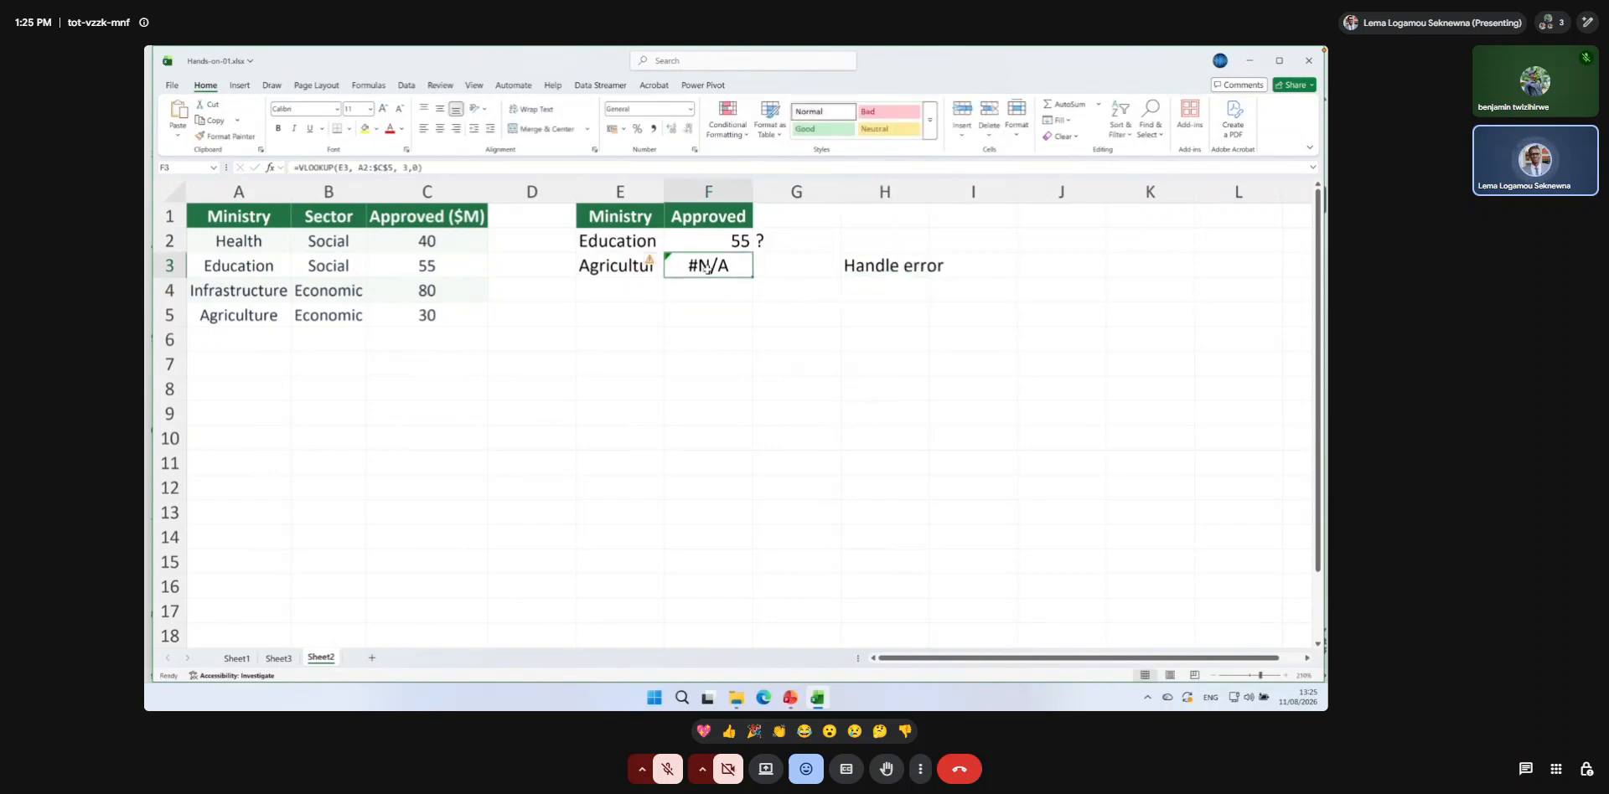
key(F2)
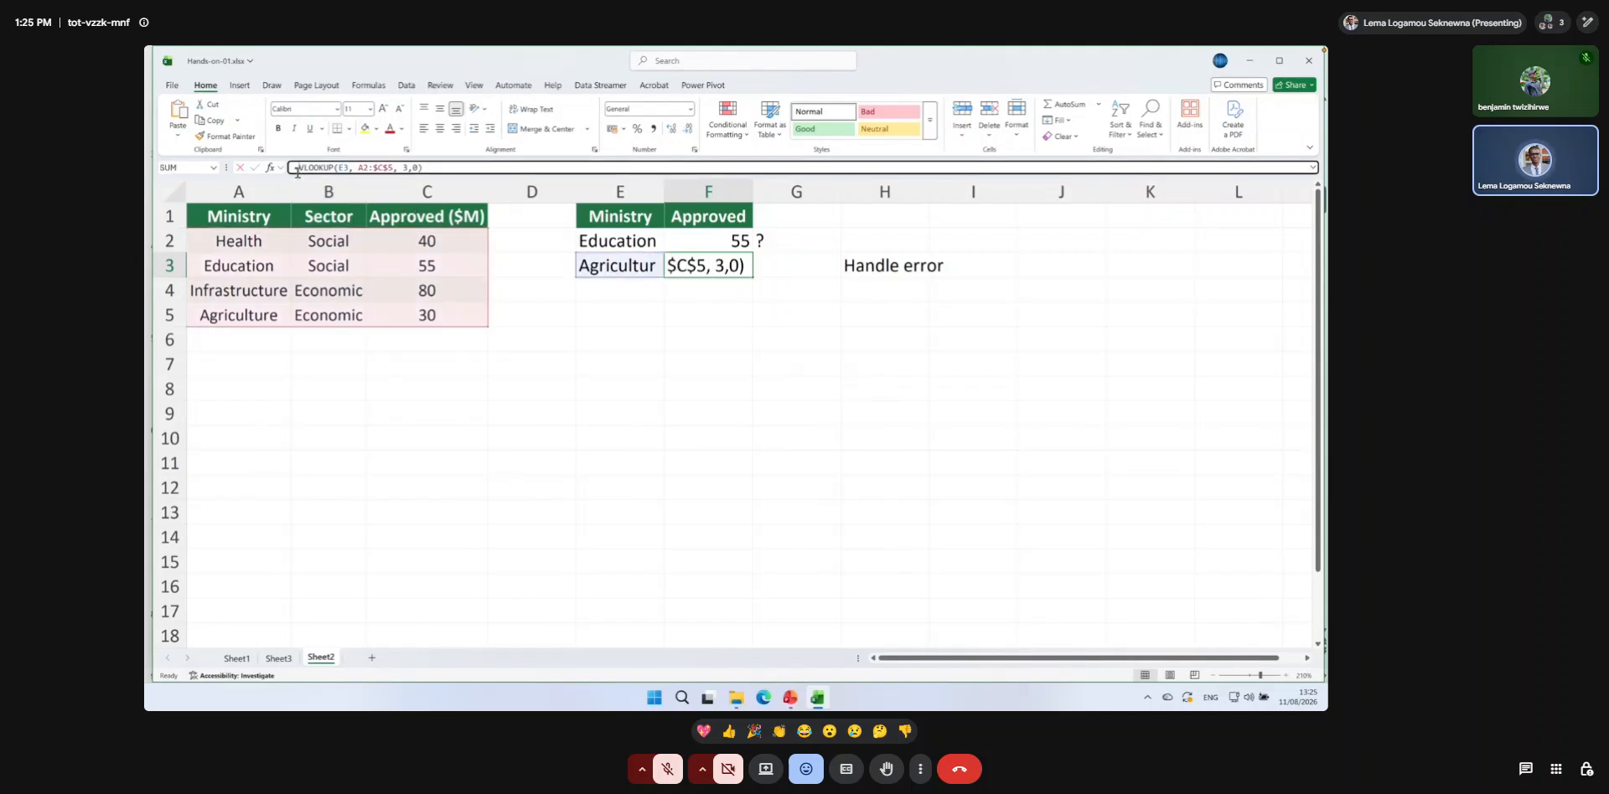
key(Home)
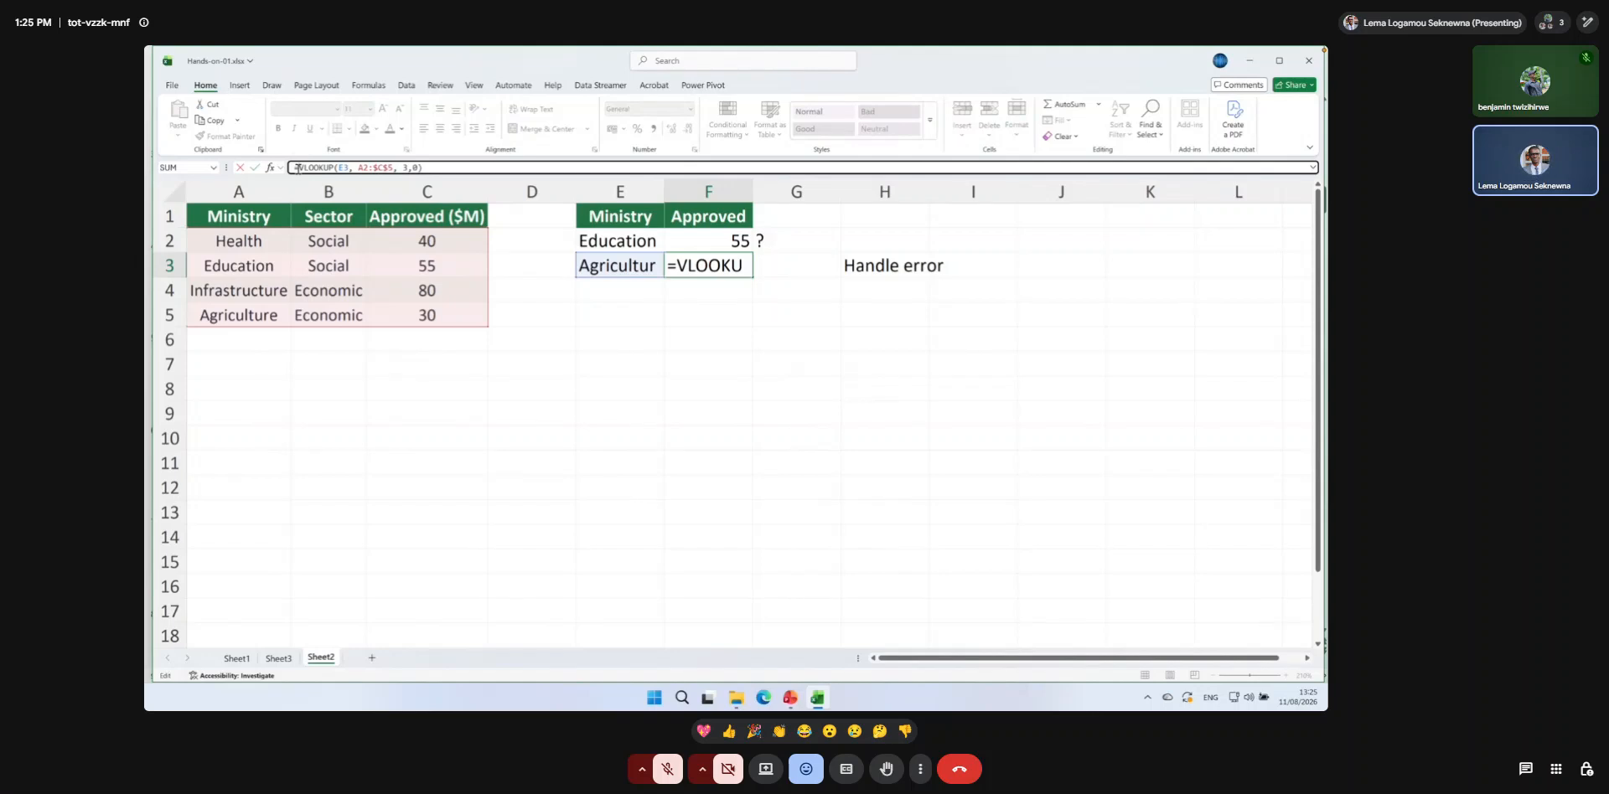
text(IFNA)
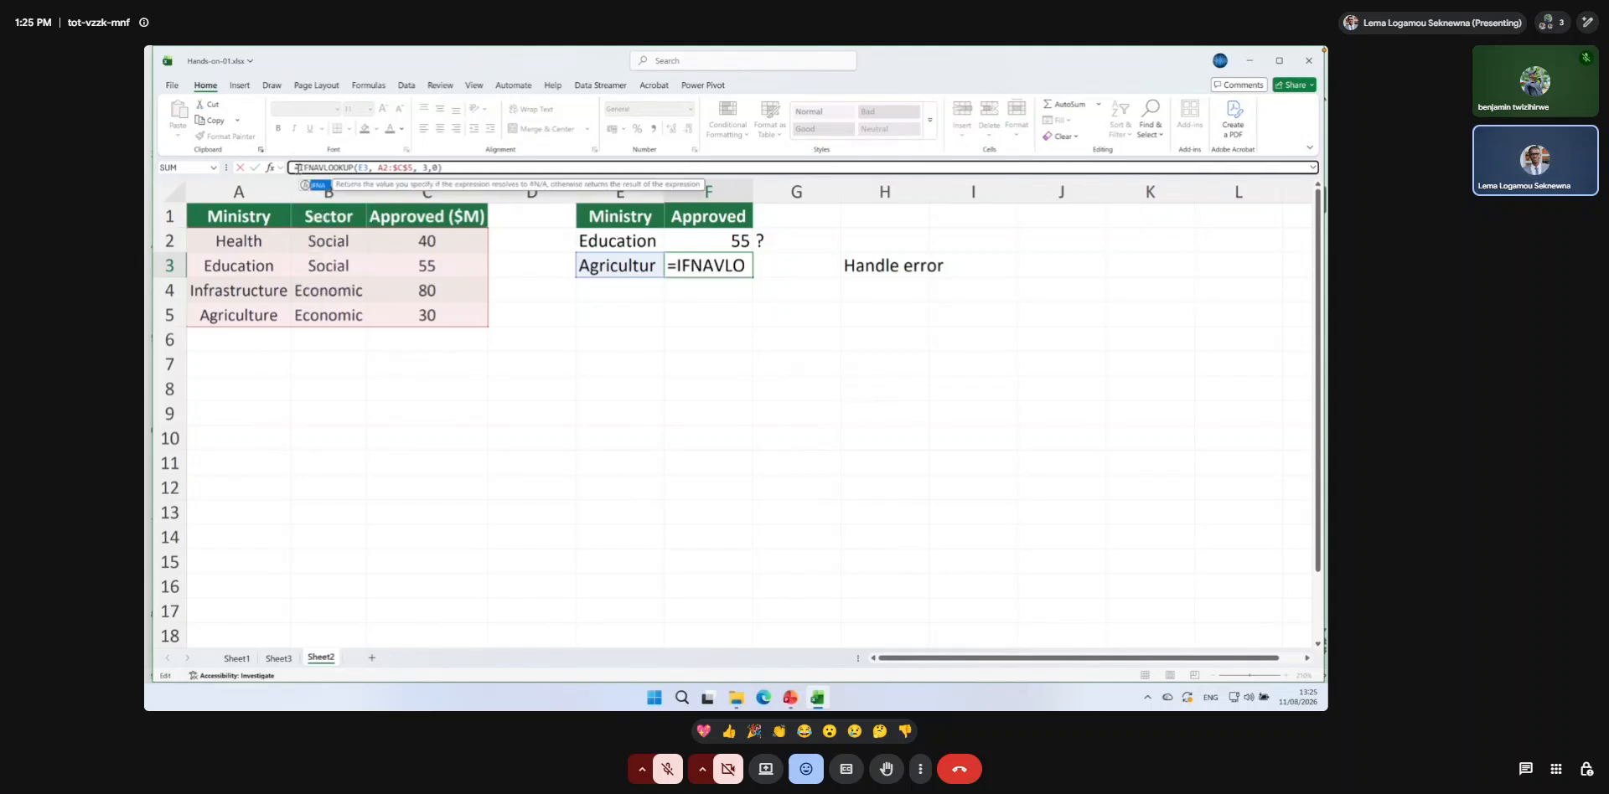
text(()
click(462, 169)
text(, )
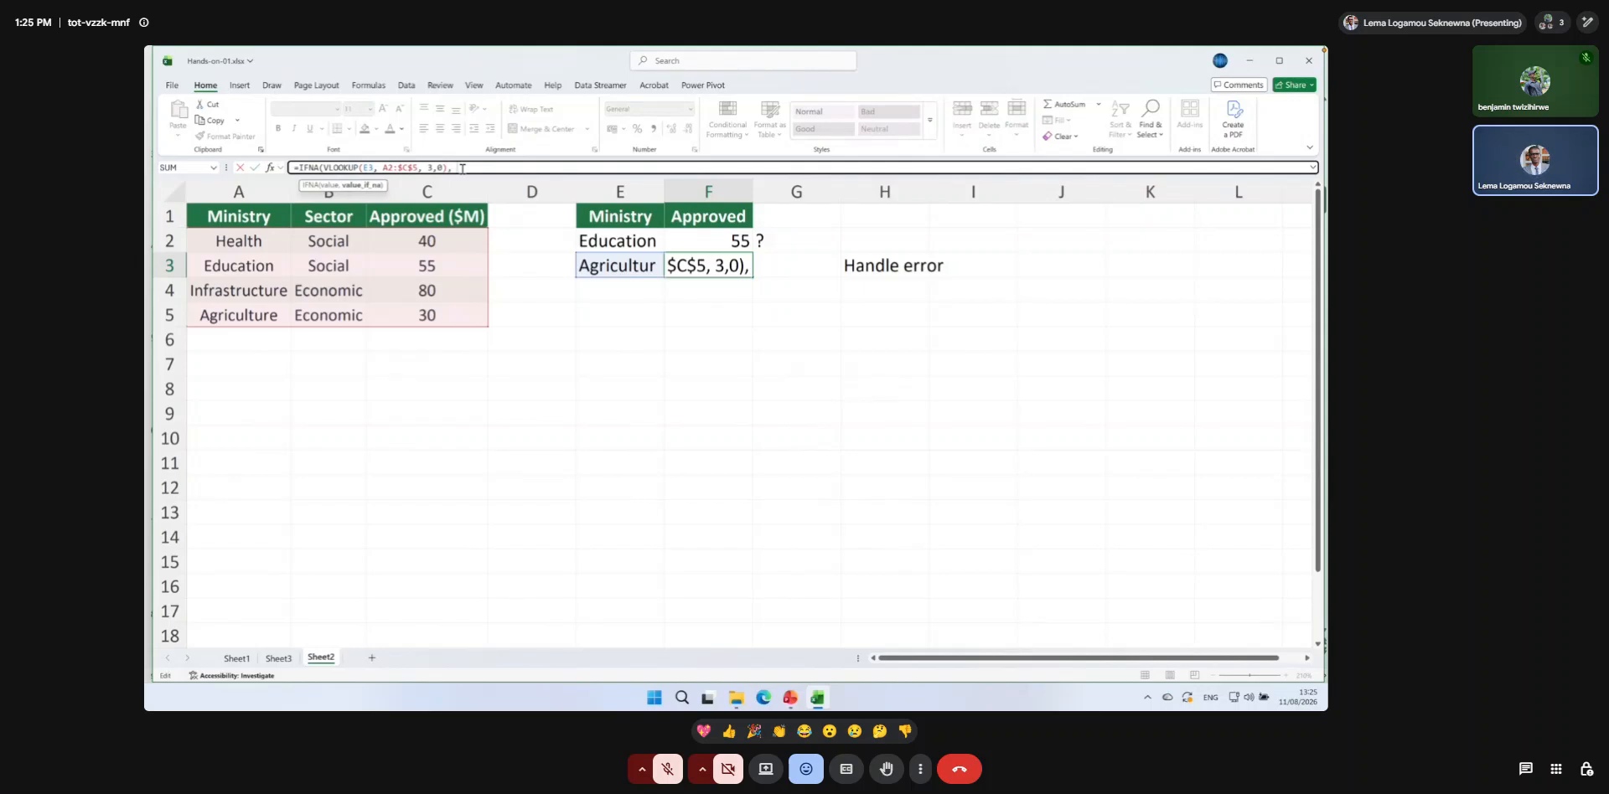
text(@)
key(BackSpace)
text(")
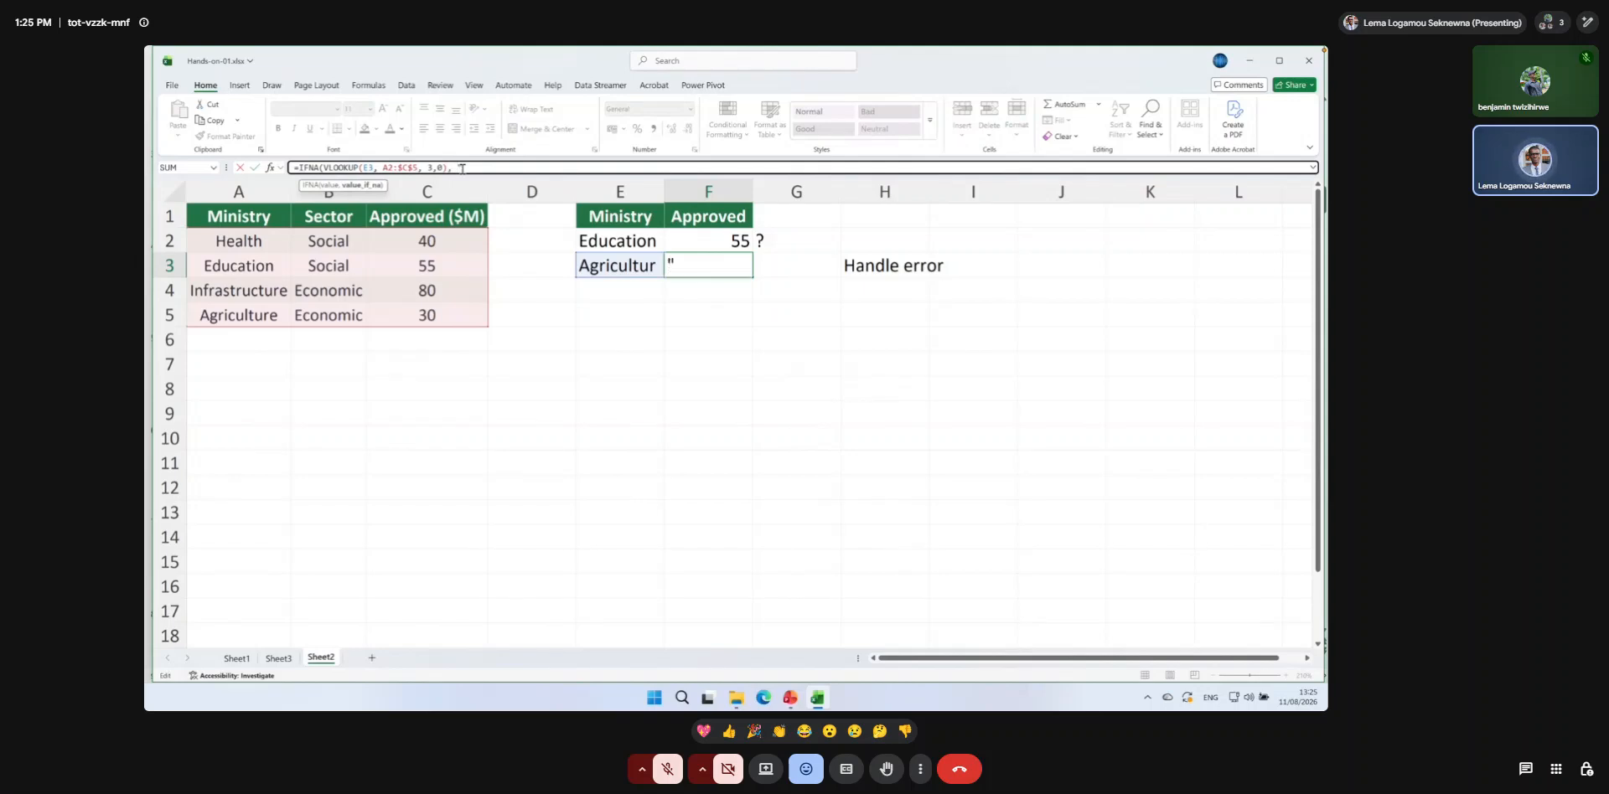
text(Not found)
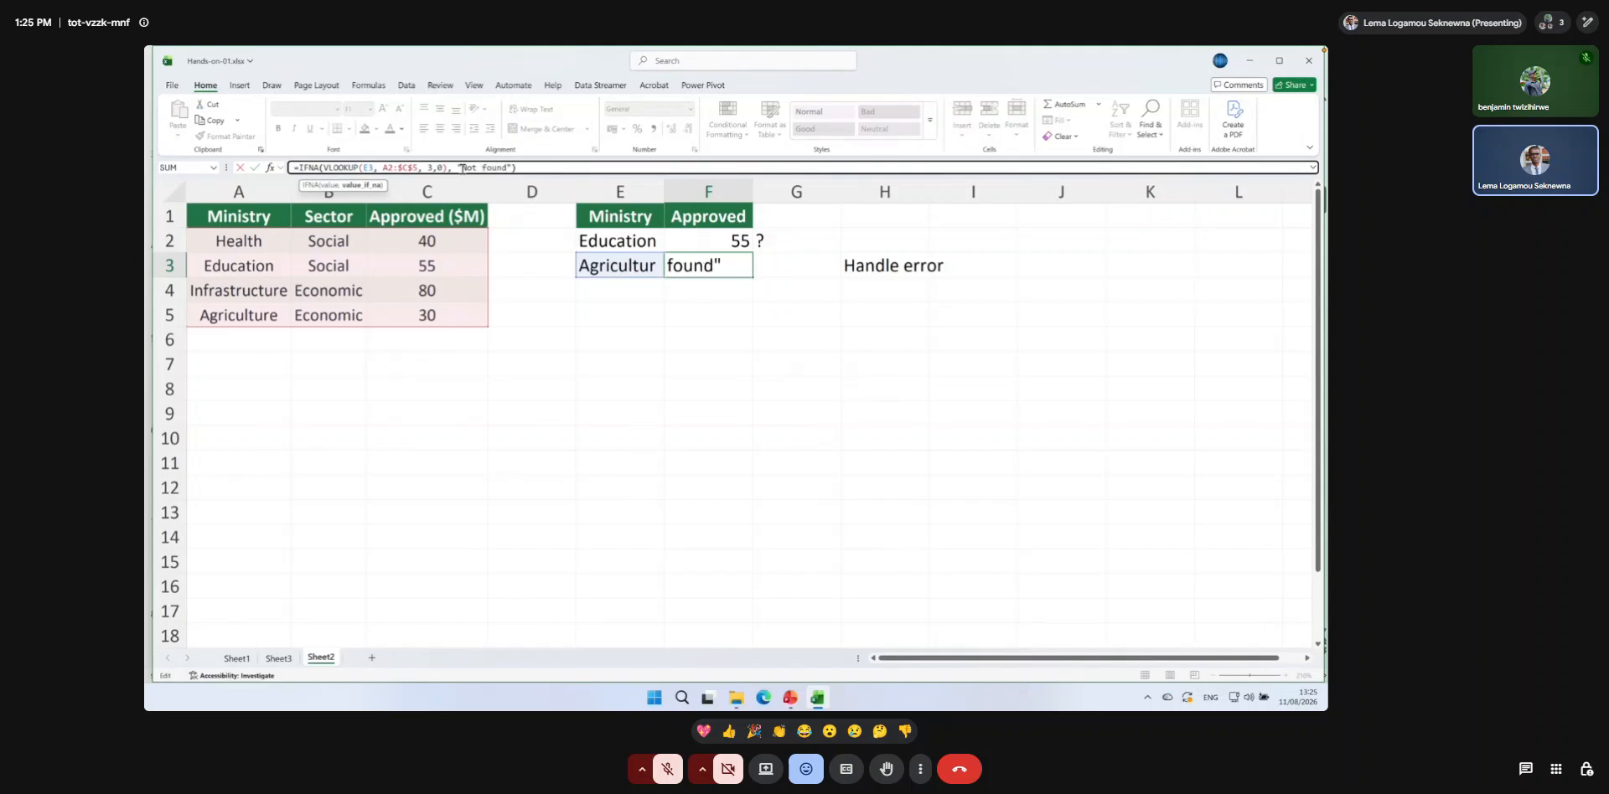
key(Return)
Review the IFNA and VLOOKUP arguments of the formula in F3.
click(689, 266)
double_click(688, 266)
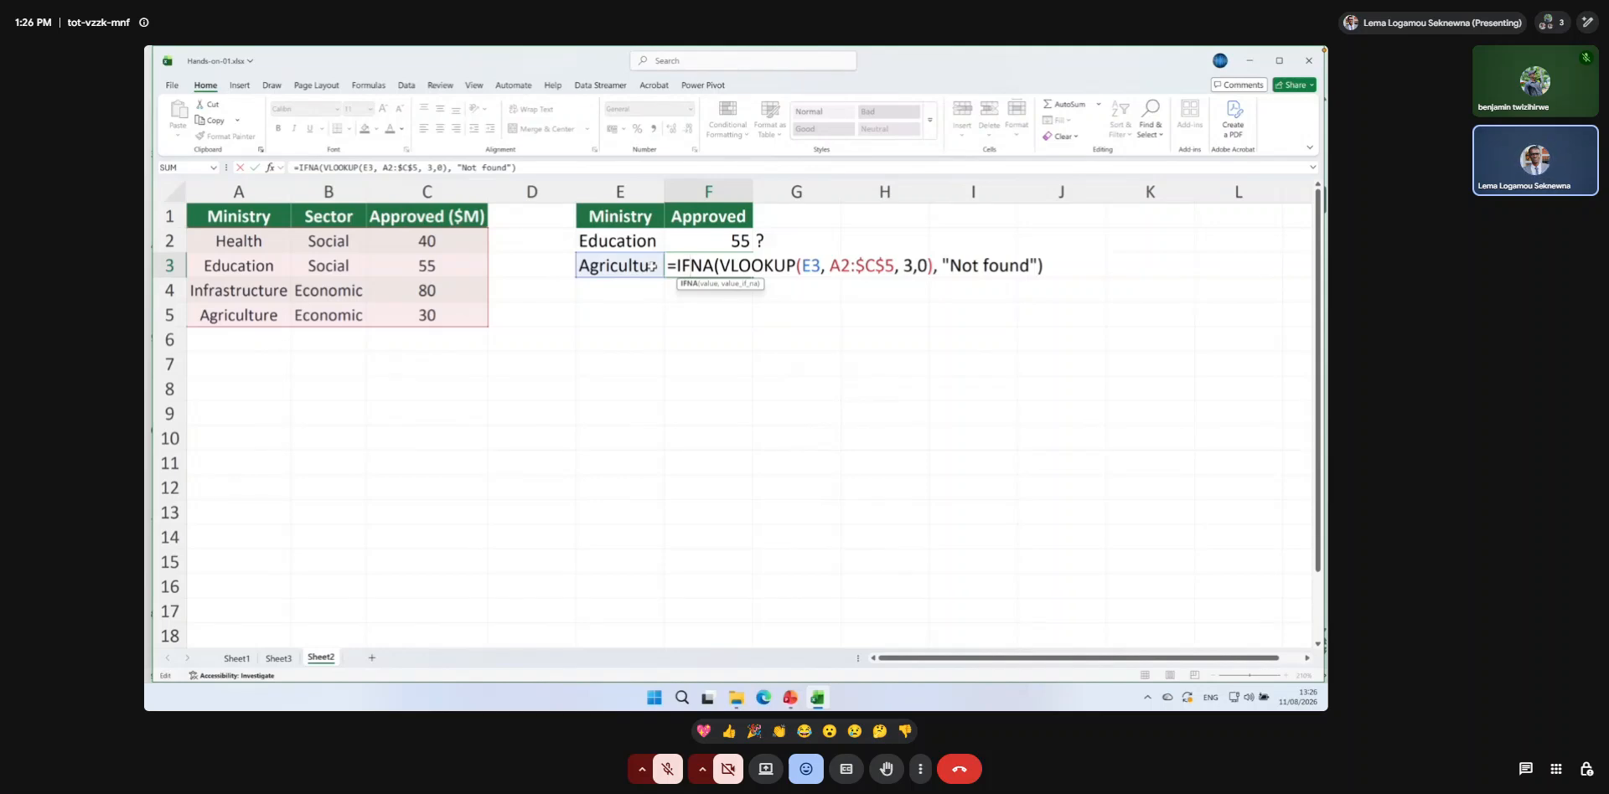
key(Return)
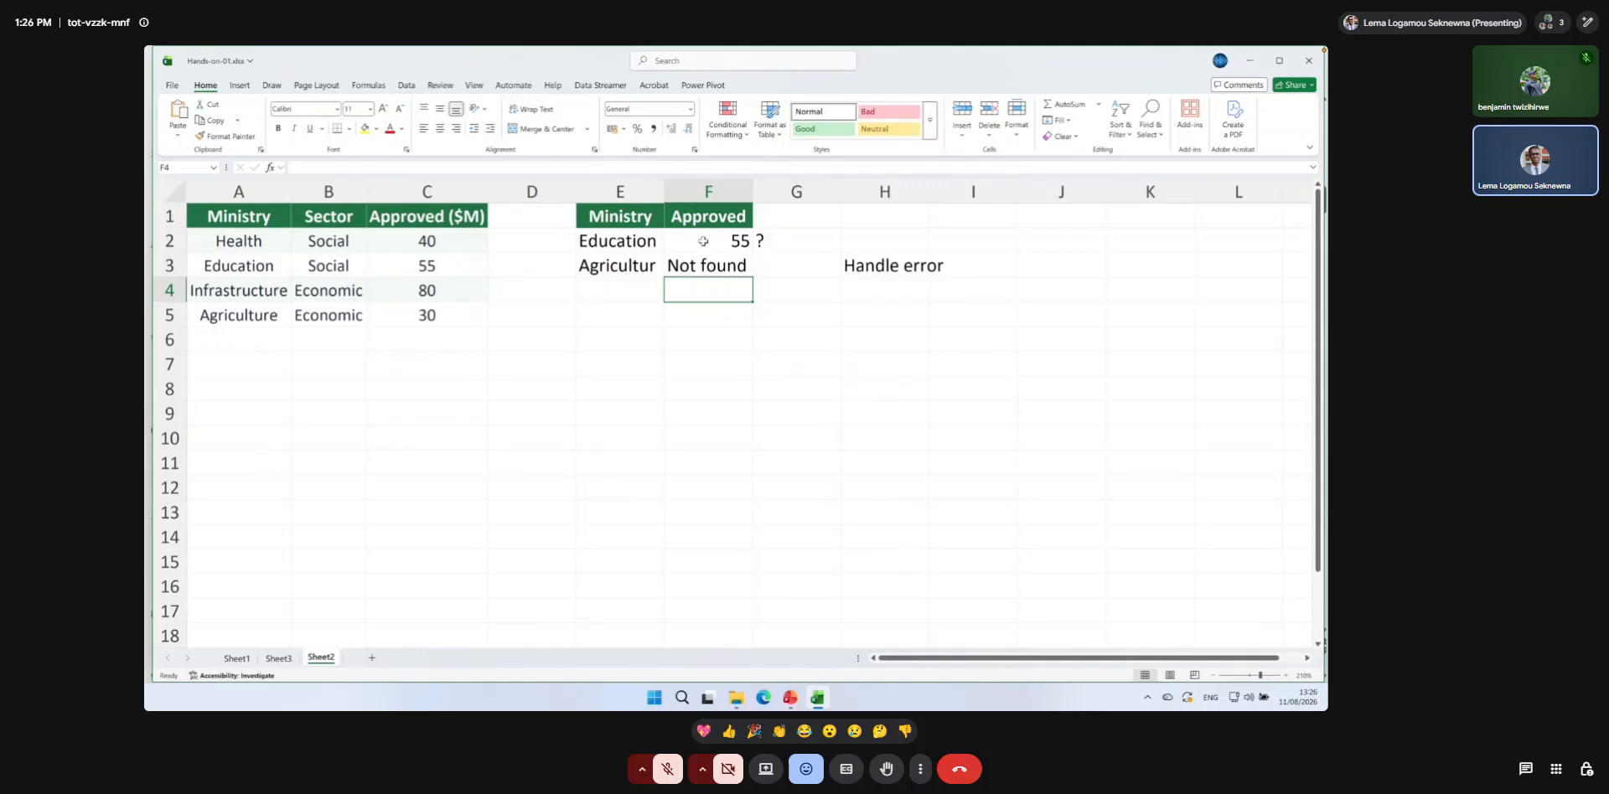
Clear the lookup formulas from F2 and F3 in the Approved column.
drag(706, 240, 707, 265)
key(BackSpace)
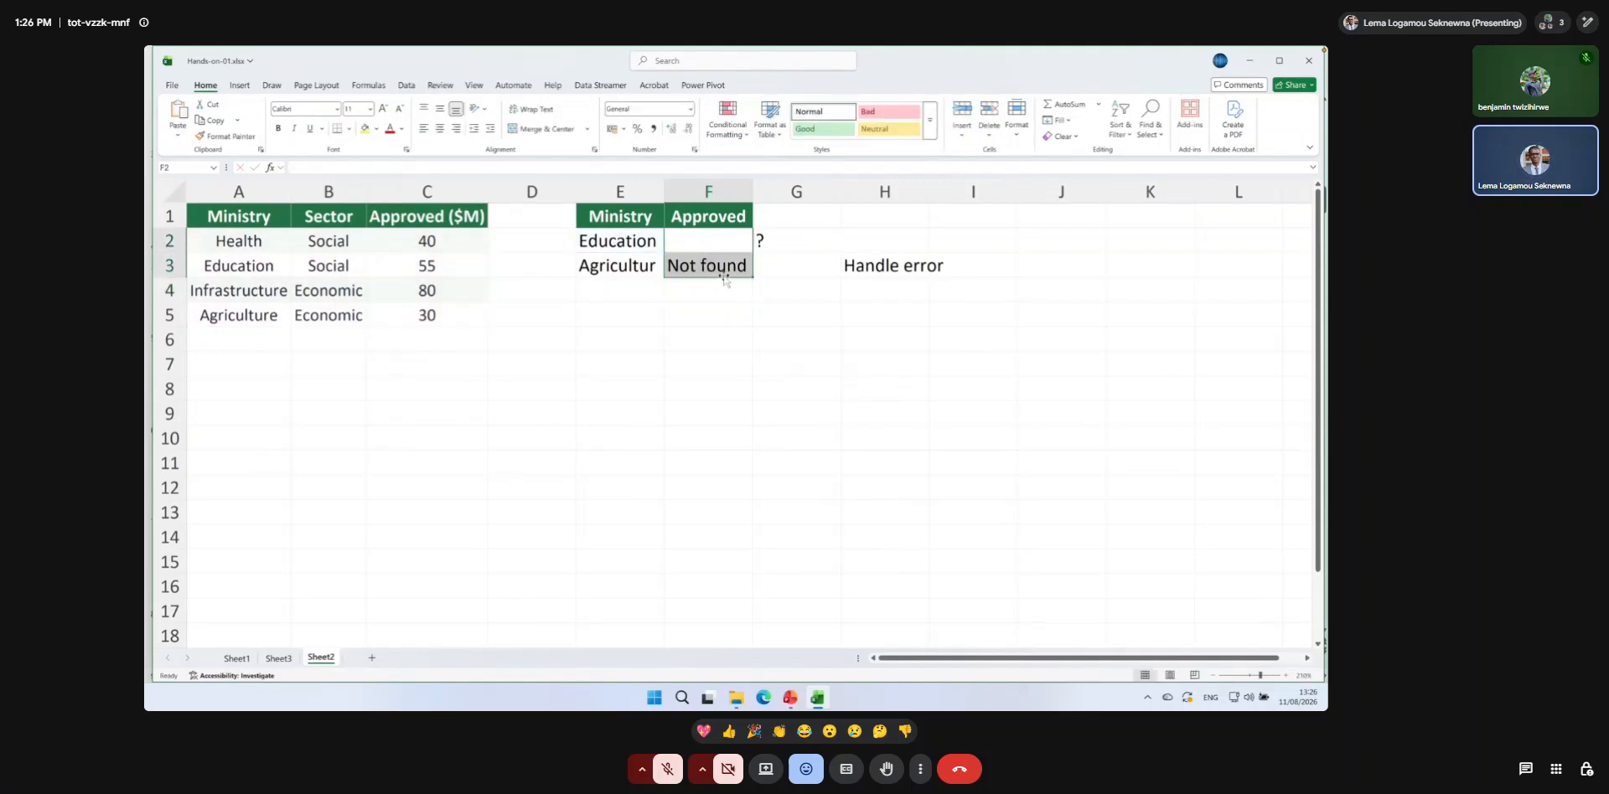
double_click(724, 269)
key(BackSpace)
key(Return)
Start a VLOOKUP in F2 with E2 as the lookup value and the absolute range $A$1:$C$5 as the table array.
click(714, 246)
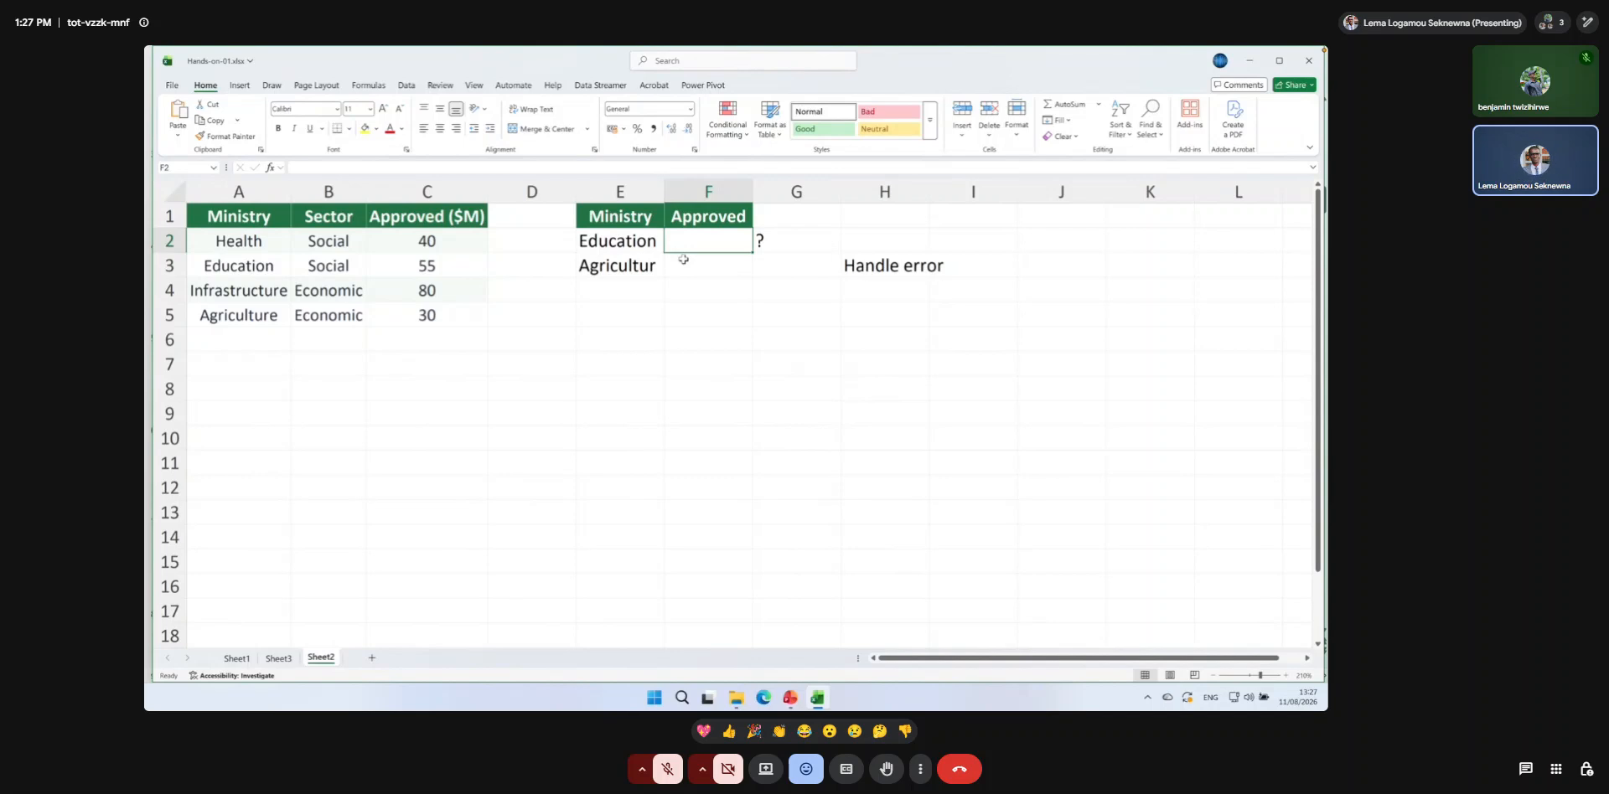
text(=vloo)
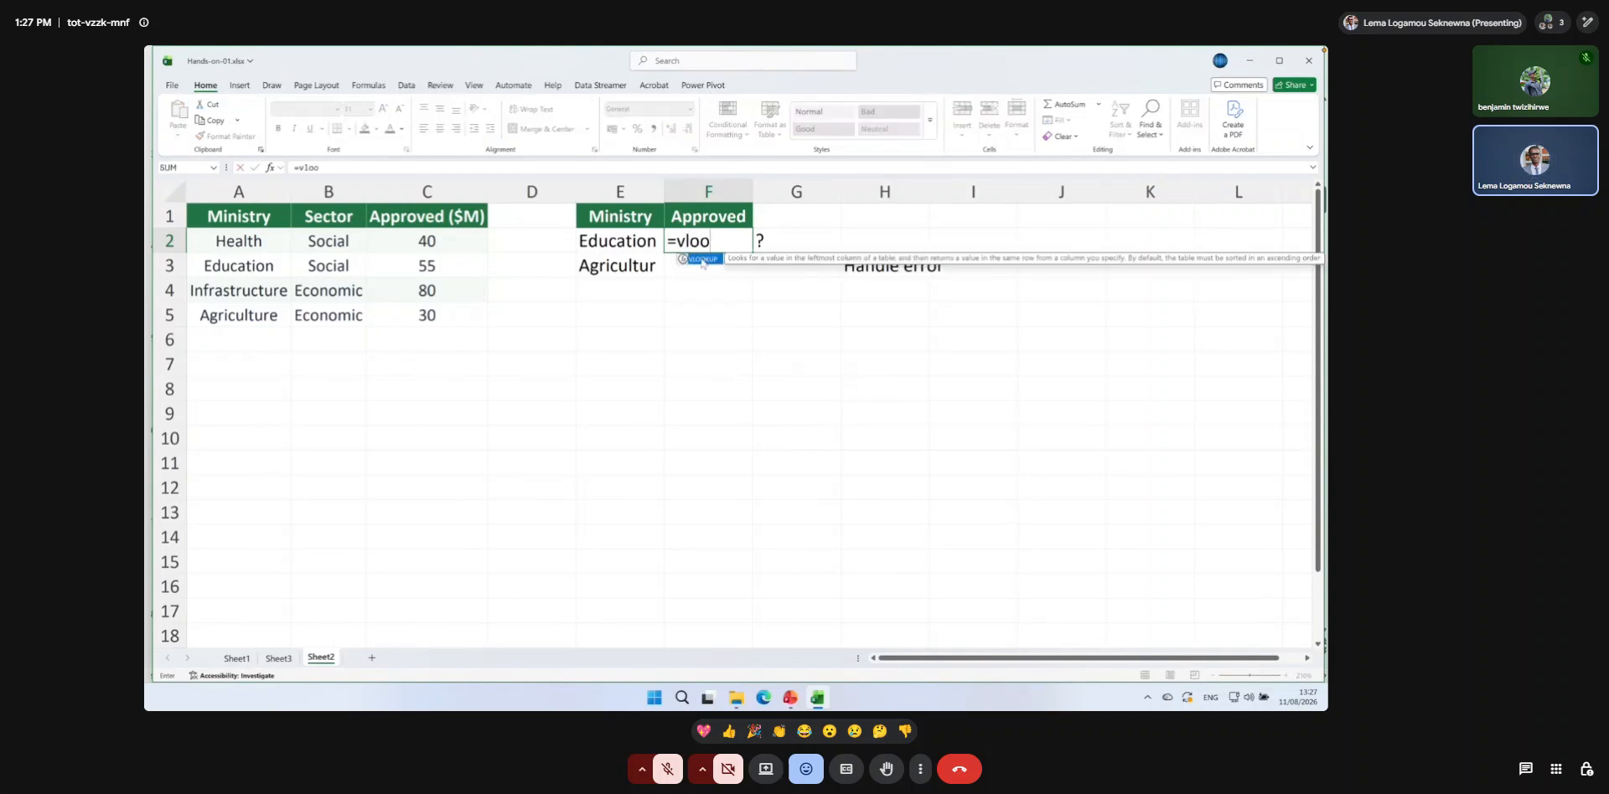
double_click(702, 260)
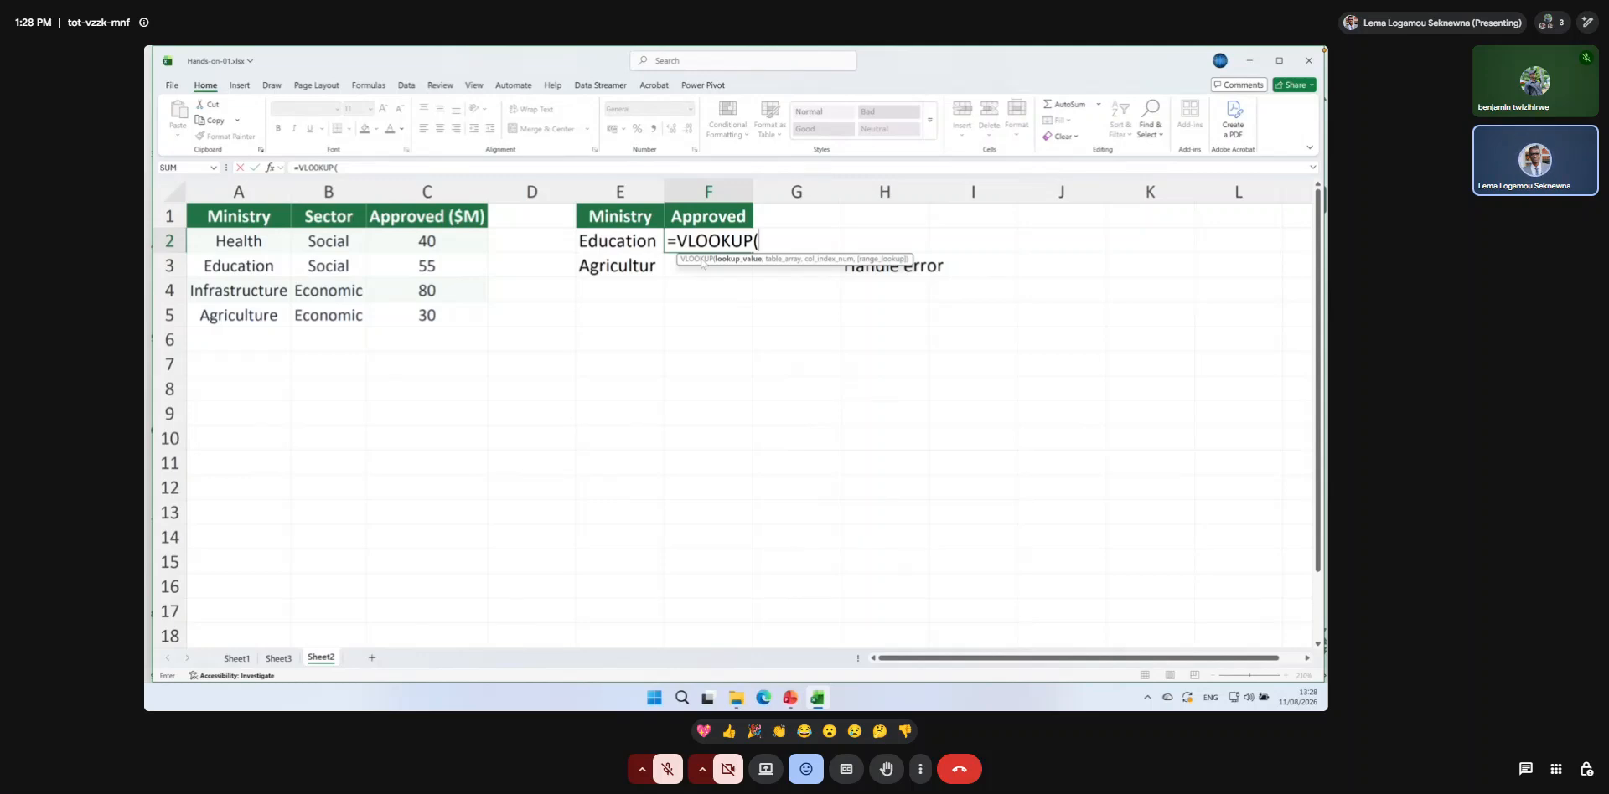
click(619, 243)
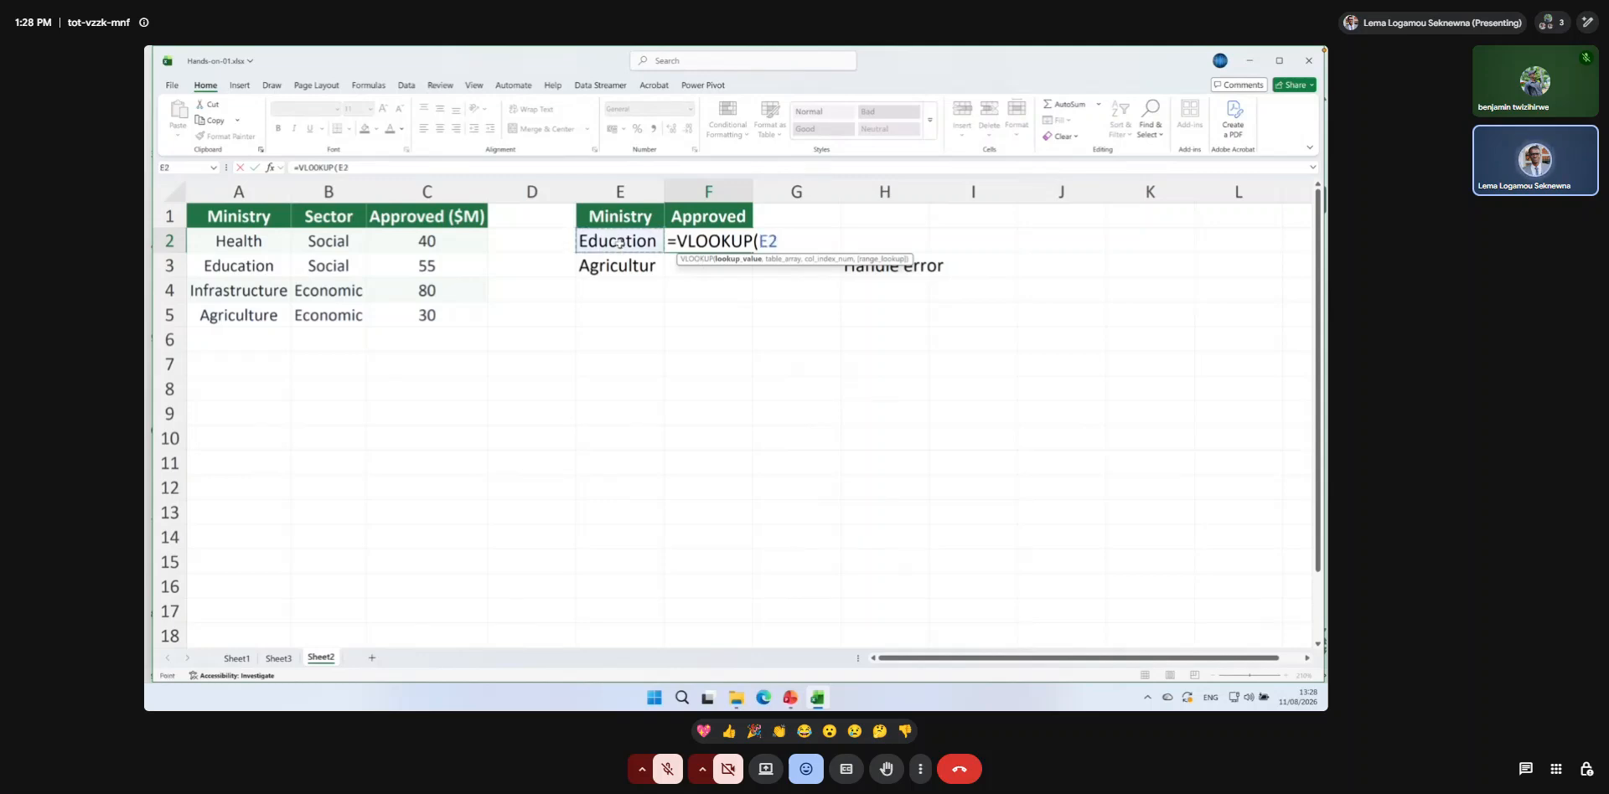
text(,)
drag(239, 217, 421, 314)
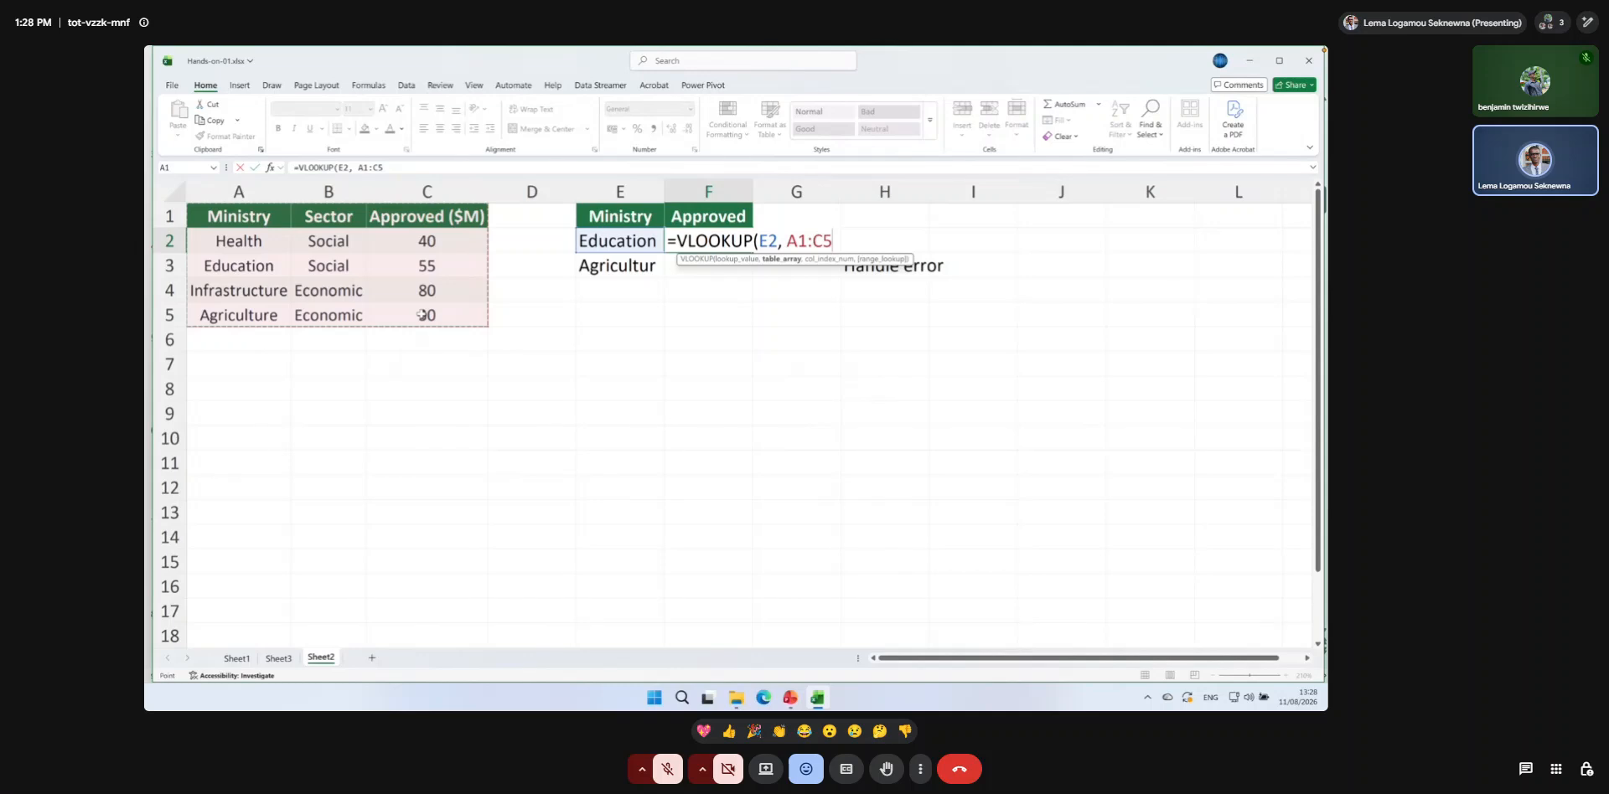
key(F4)
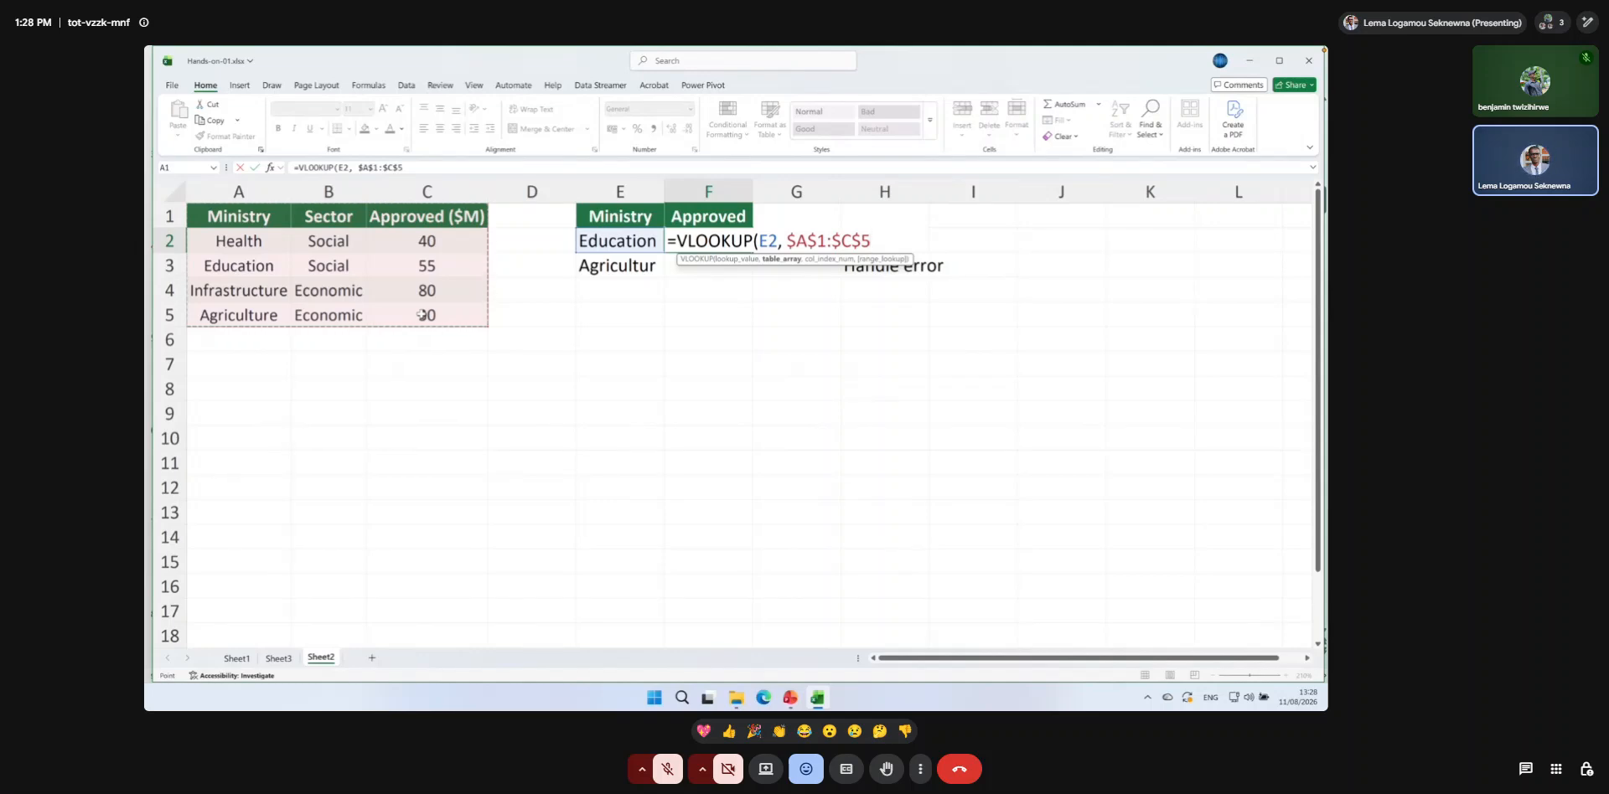
Complete the F2 VLOOKUP with column index 3 and range_lookup 0 for an exact match.
text(,)
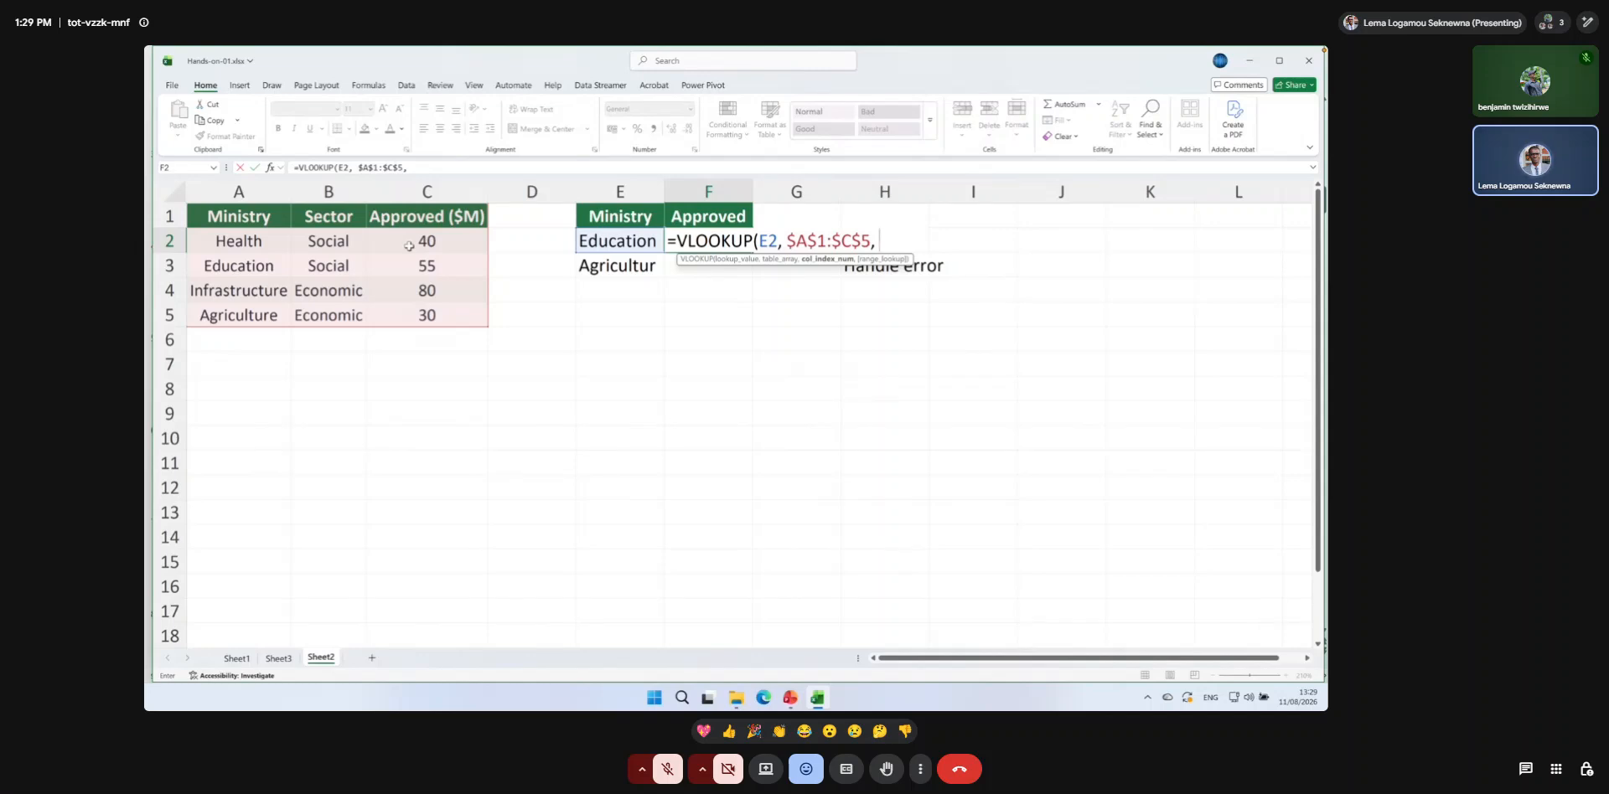
text(3,)
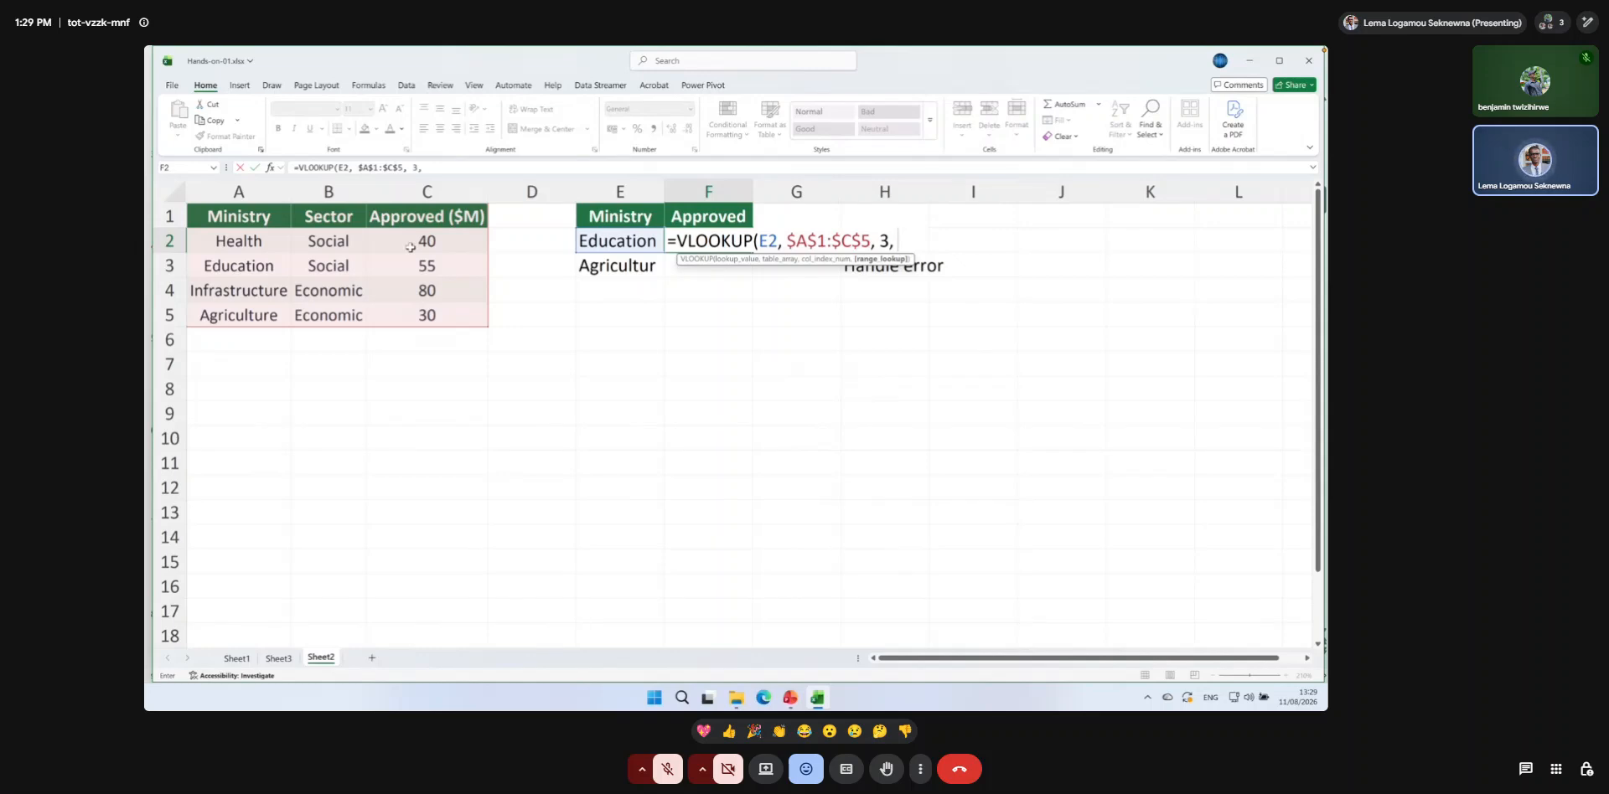
text( 0)
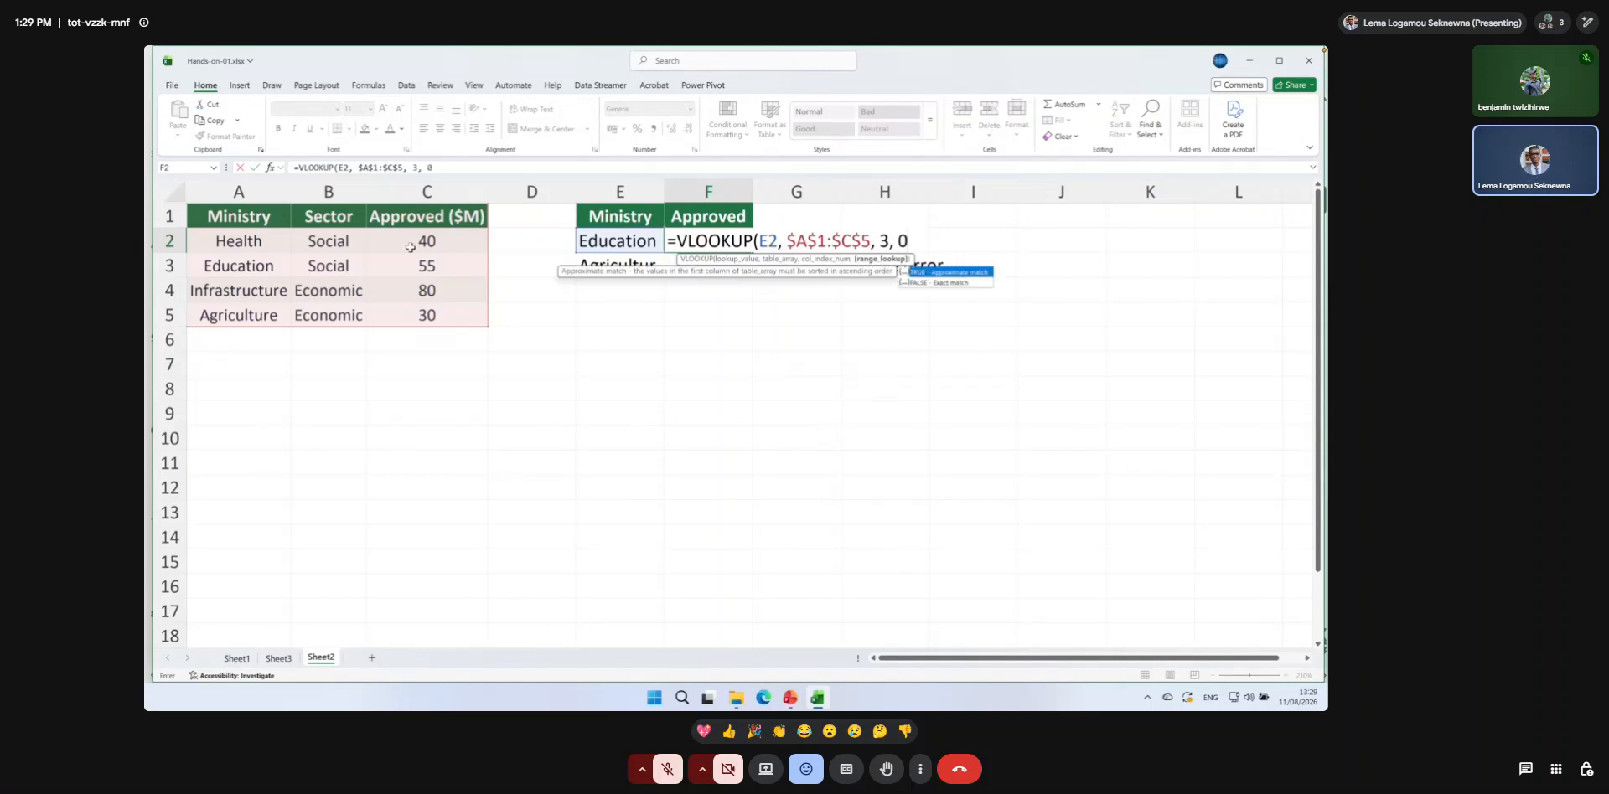
text())
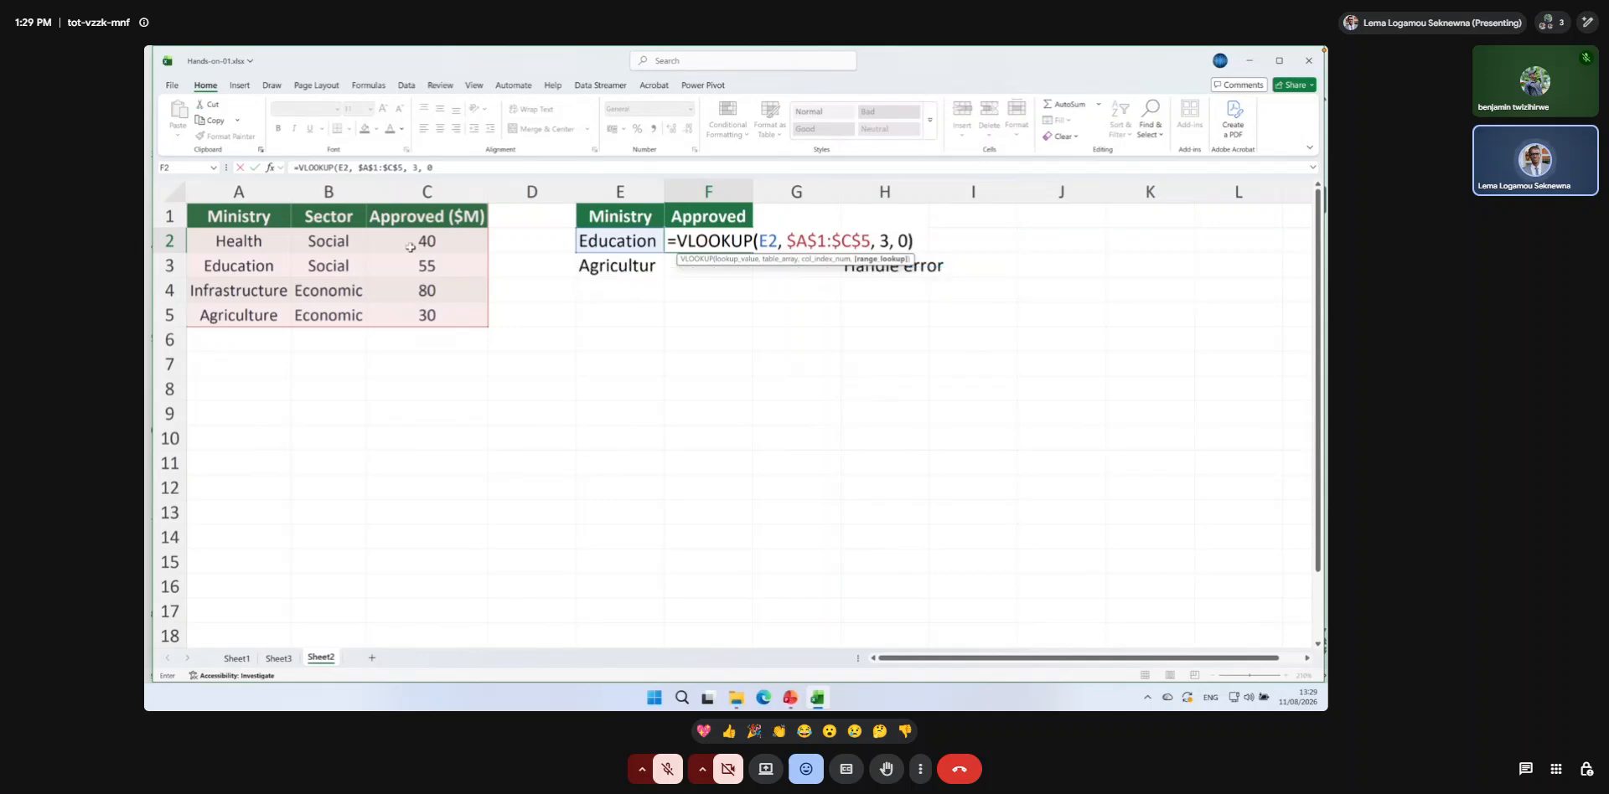
key(Return)
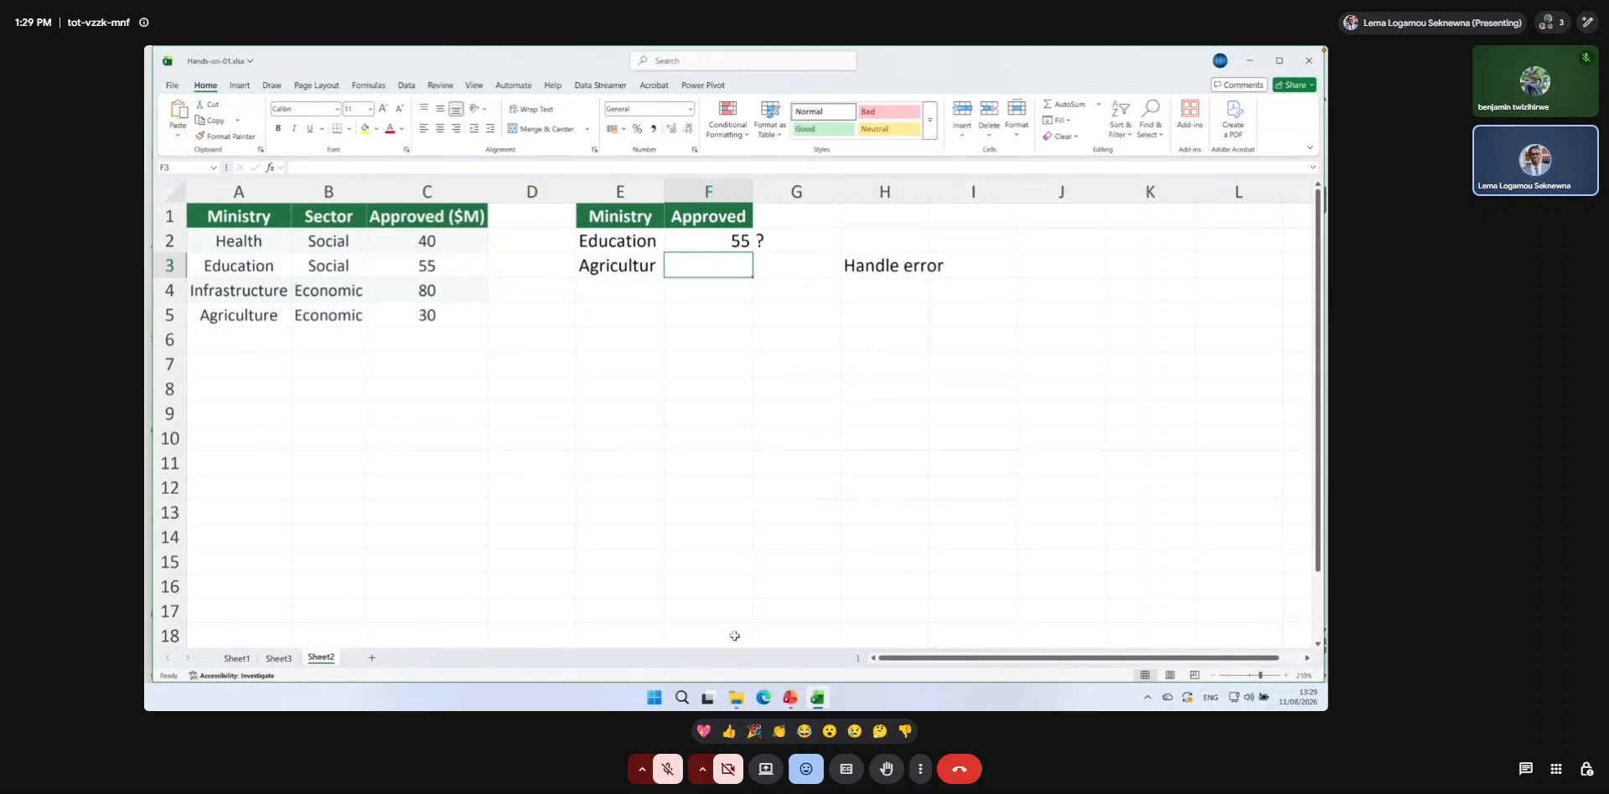
Switch to File Explorer to show the training Data folder.
click(735, 699)
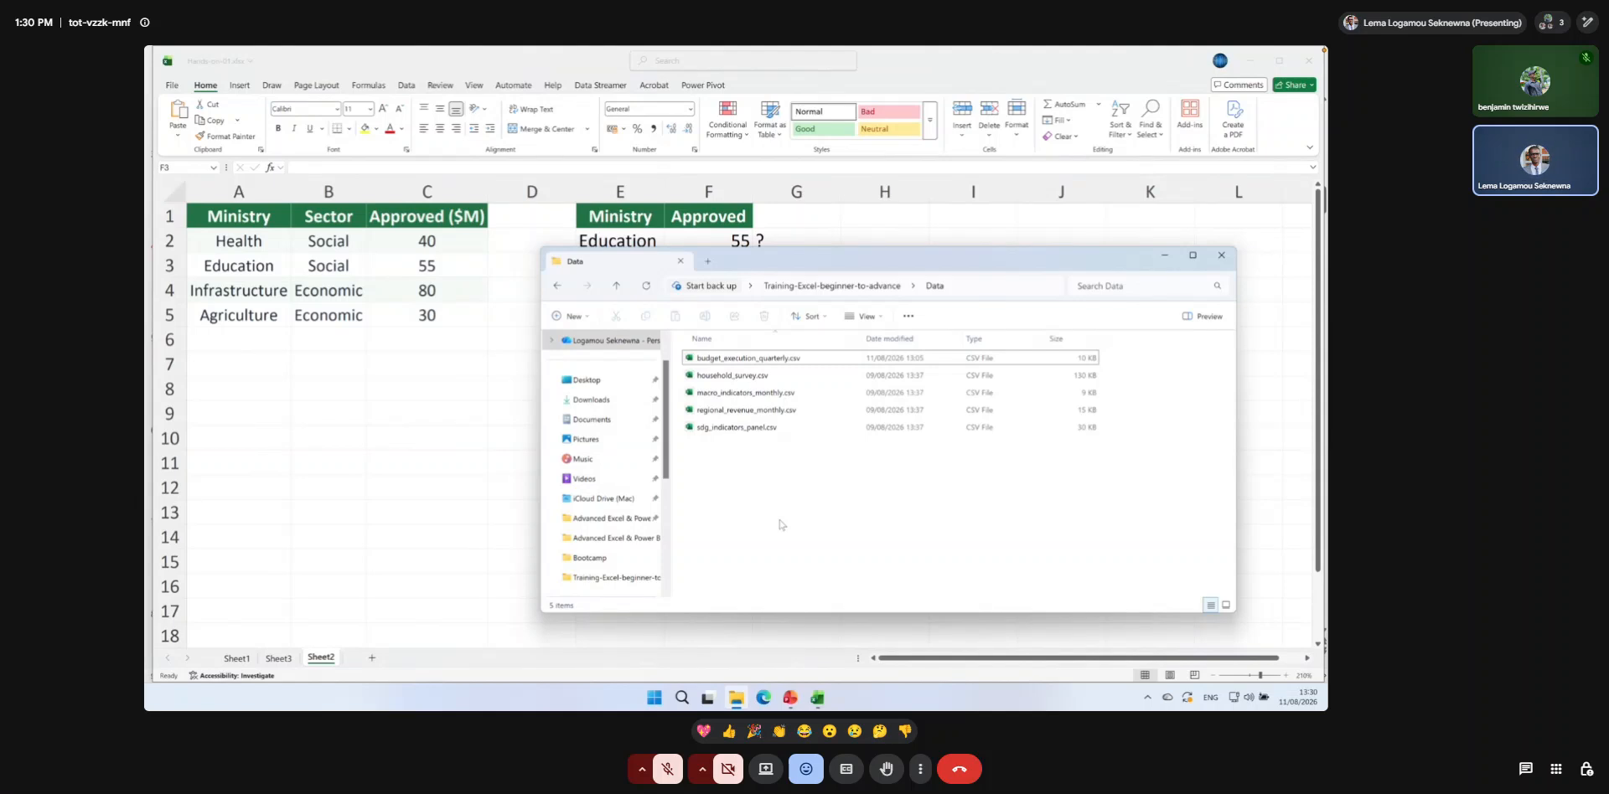
Return to the Excel workbook and fill the VLOOKUP formula from F2 down to F3.
click(683, 237)
click(684, 237)
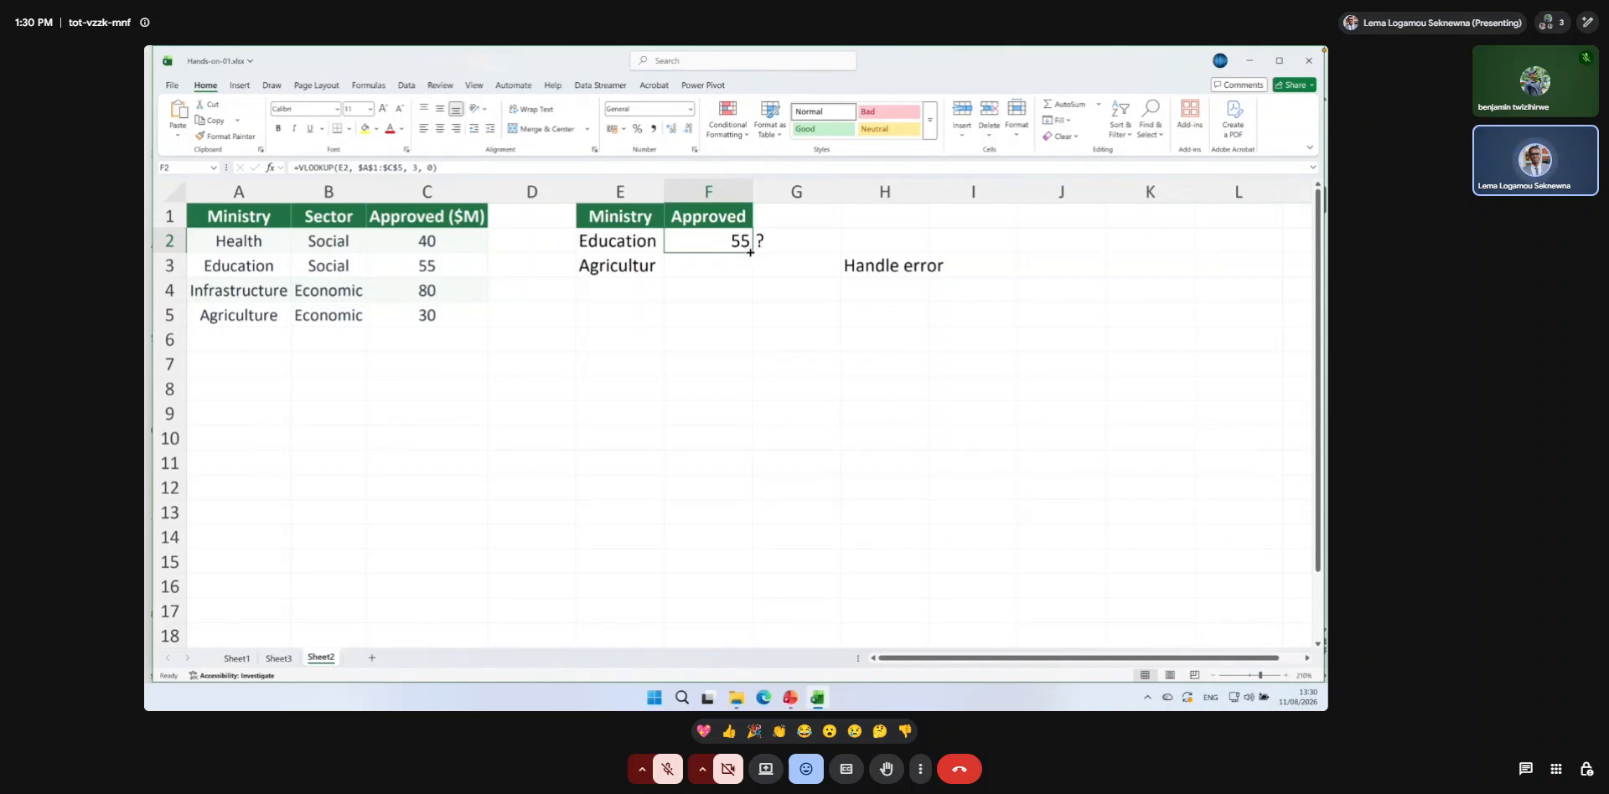
drag(751, 253, 748, 266)
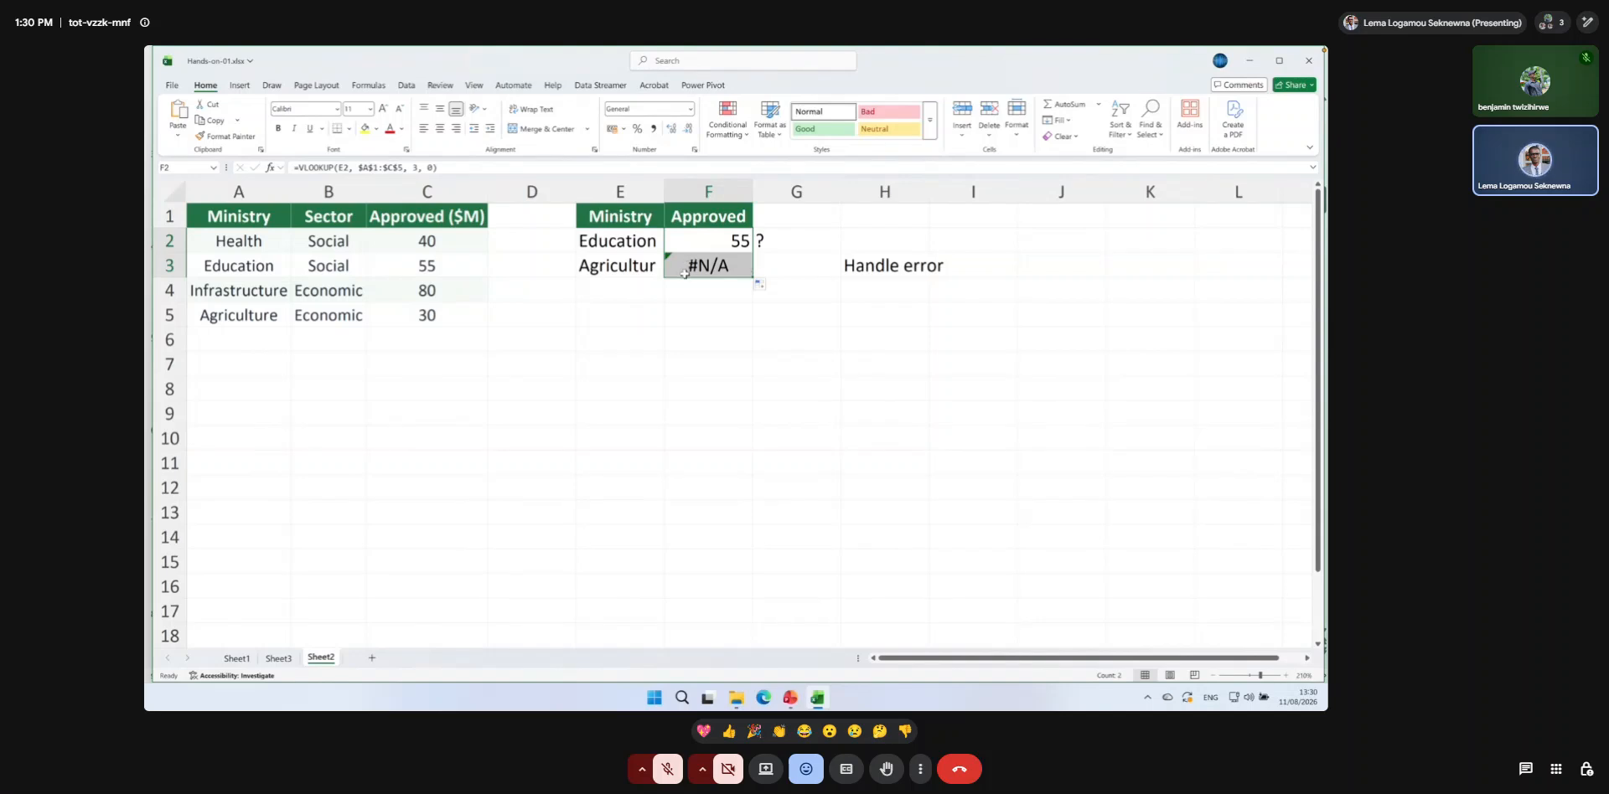
Correct the misspelled ministry name in E3 to Agriculture.
double_click(631, 264)
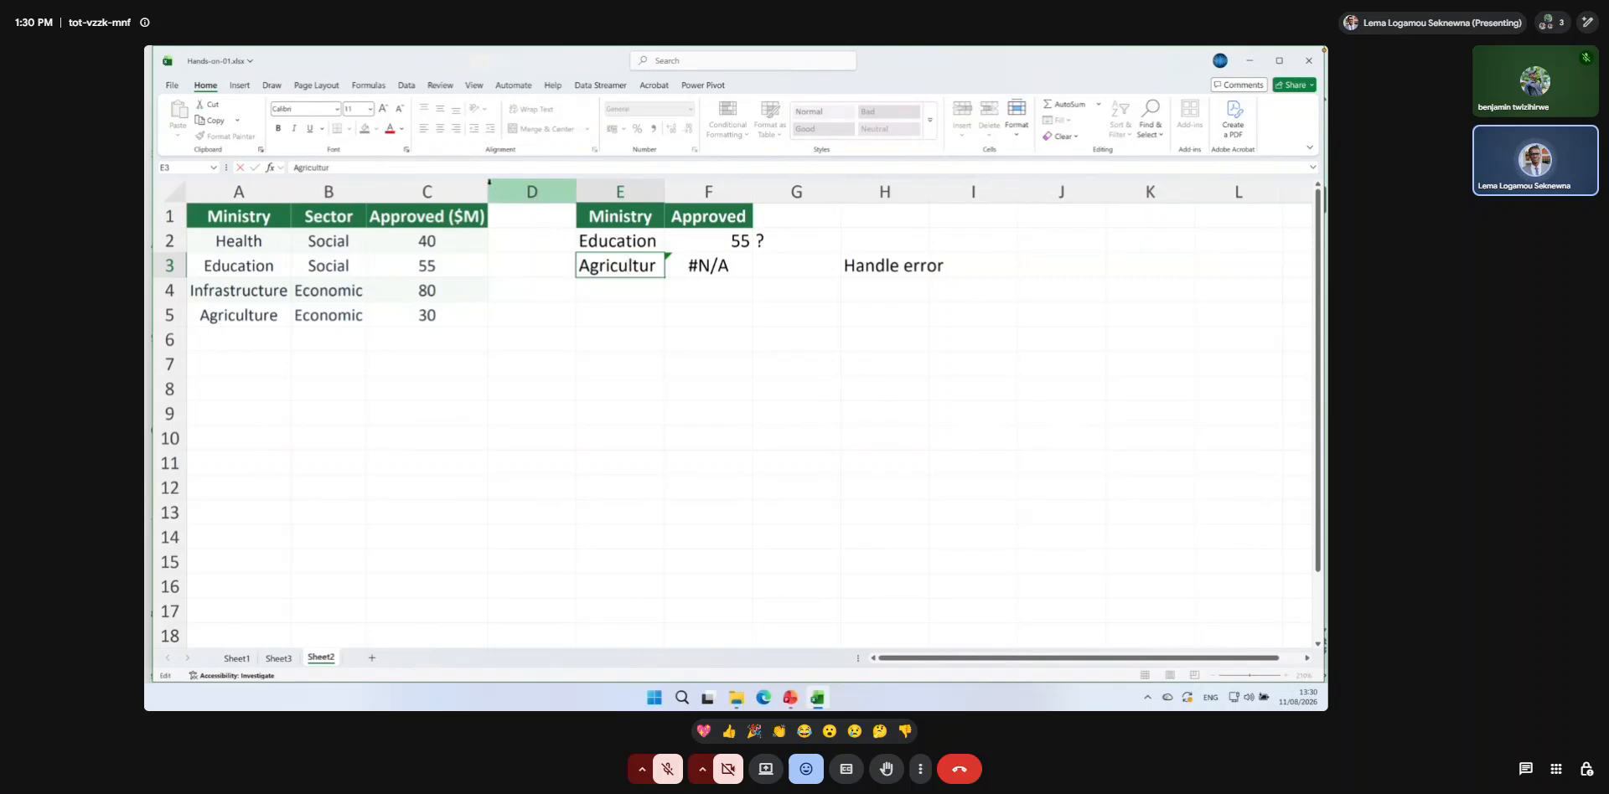
click(451, 167)
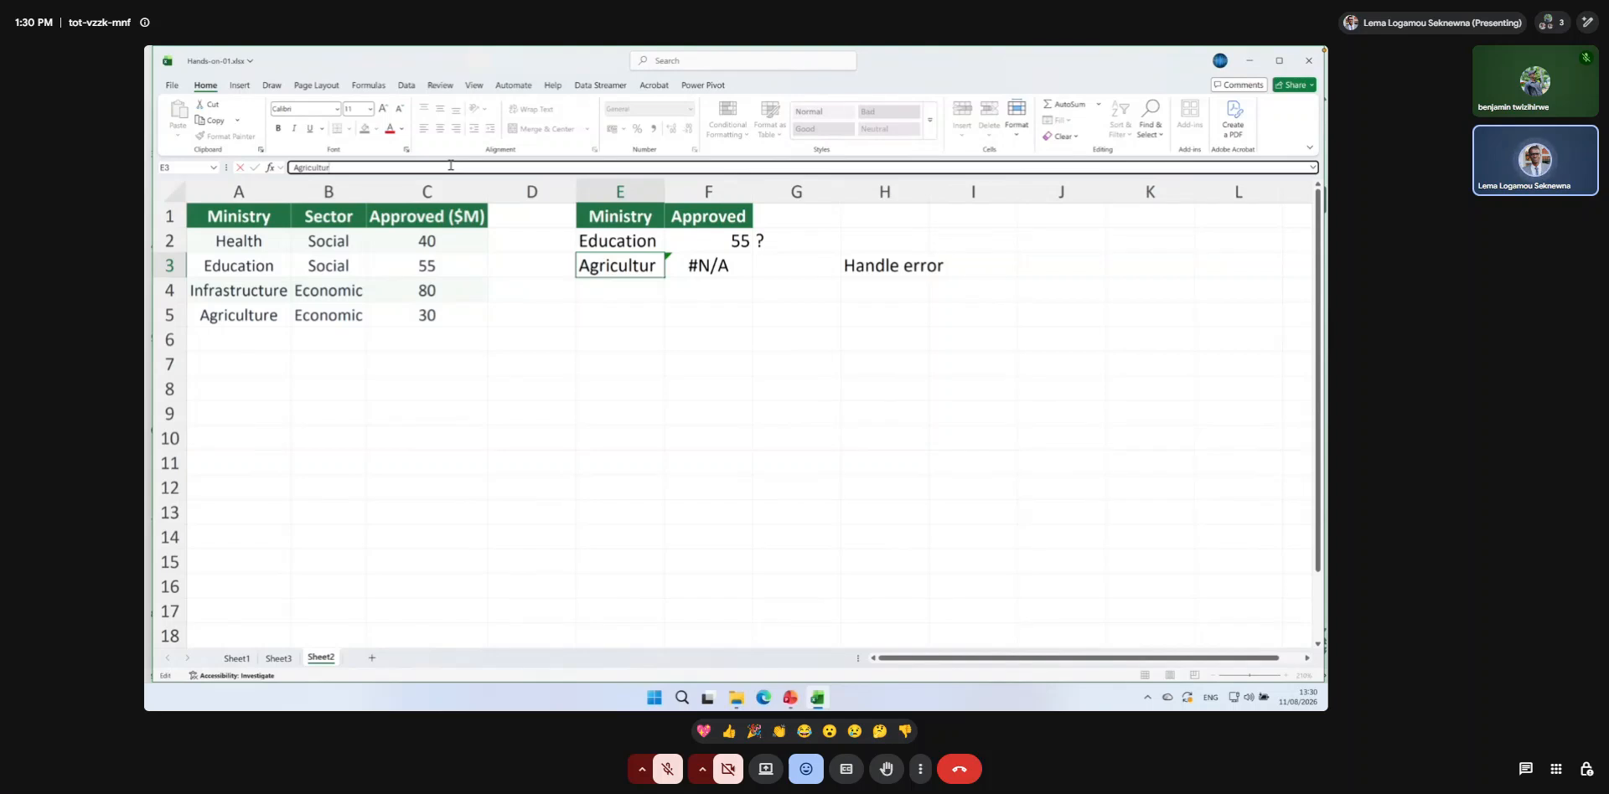
text(e)
key(Return)
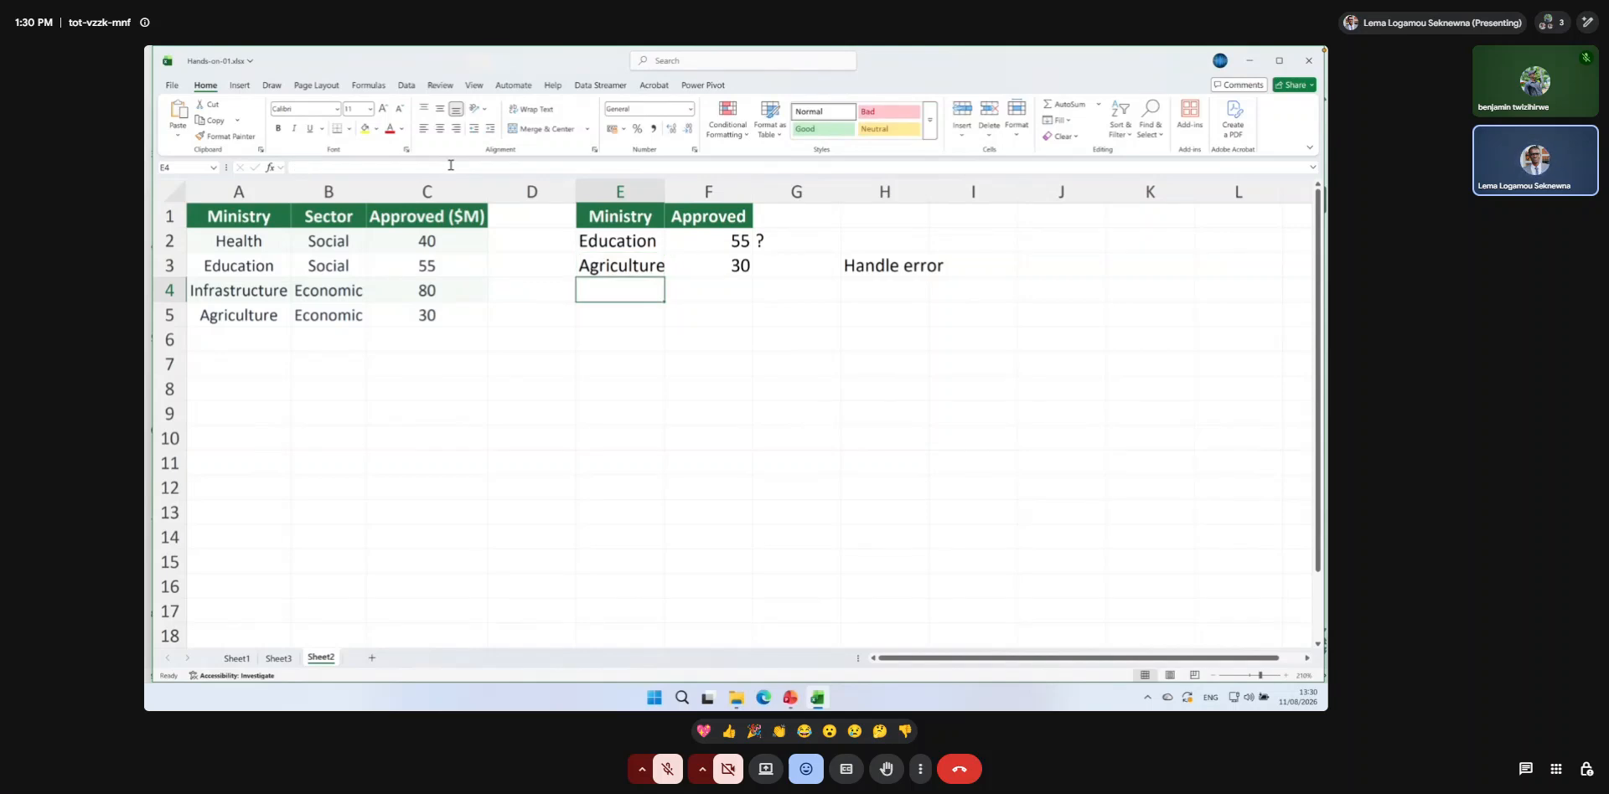
Misspell the ministry name in E3 as Agricultur to trigger a lookup error.
double_click(633, 265)
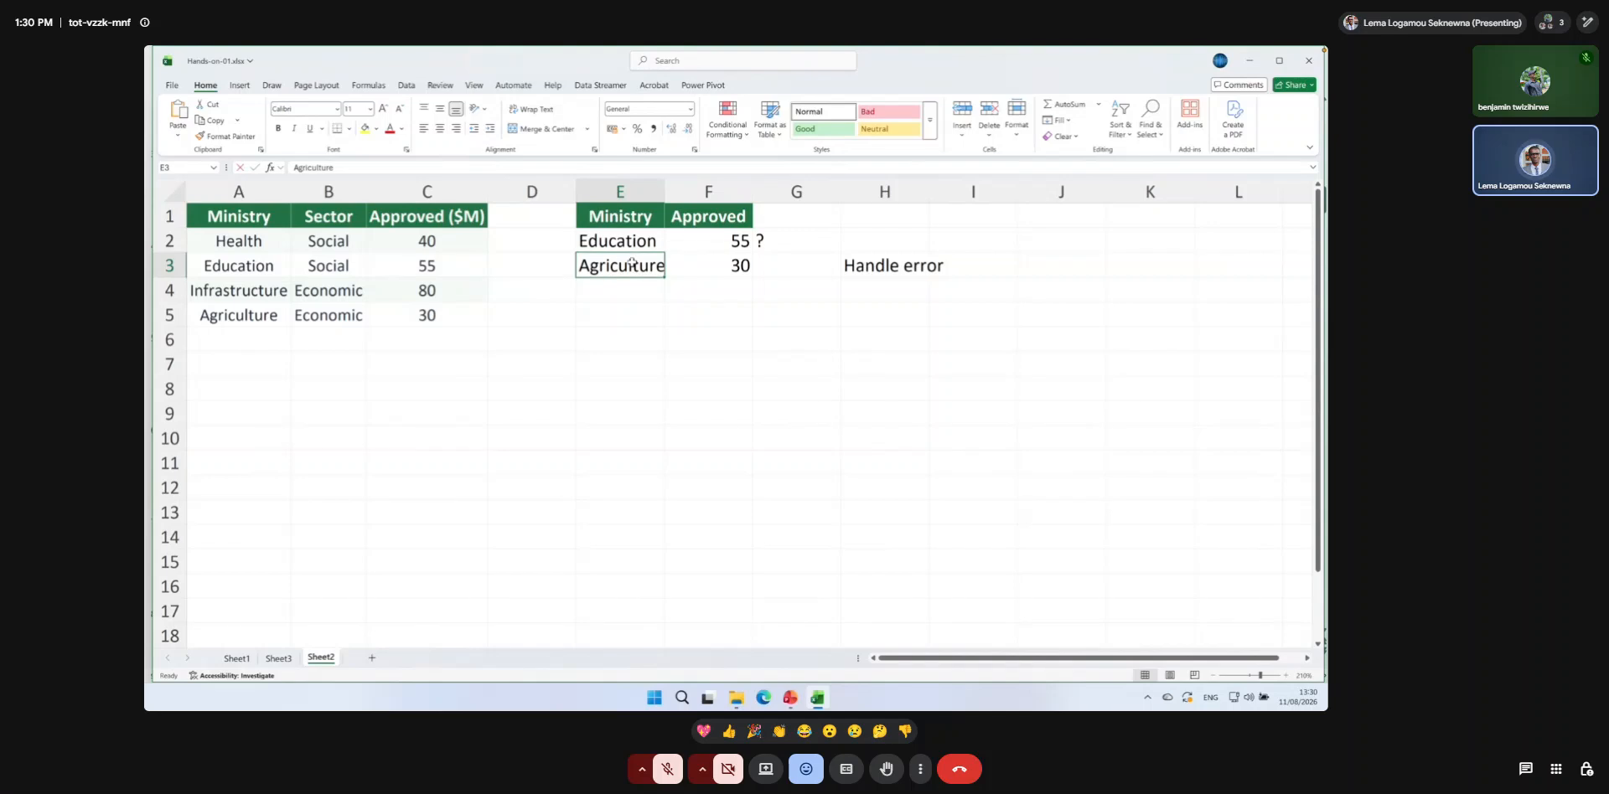
click(388, 171)
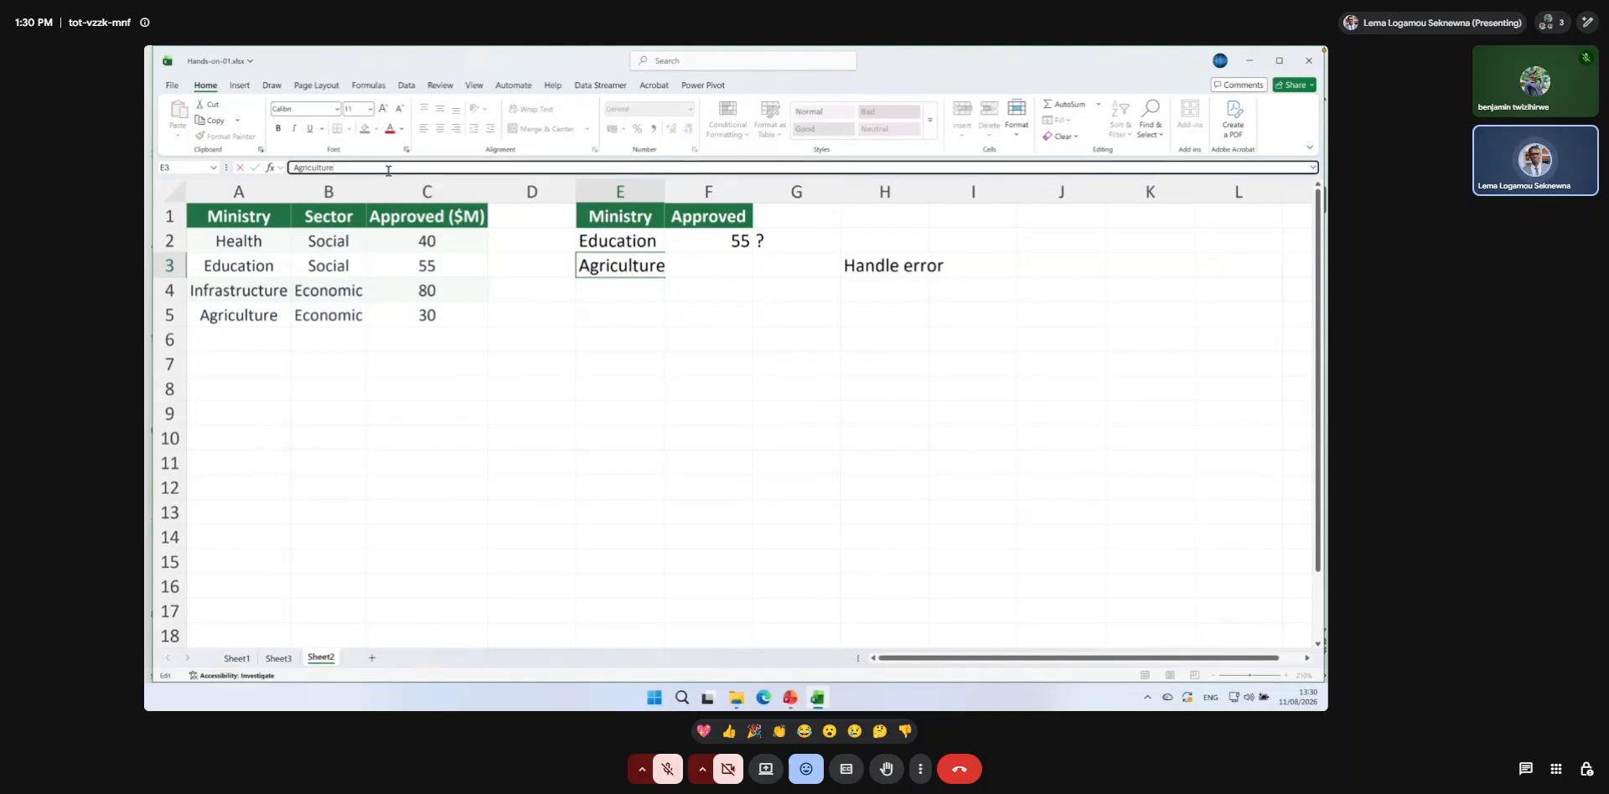
key(BackSpace)
key(Return)
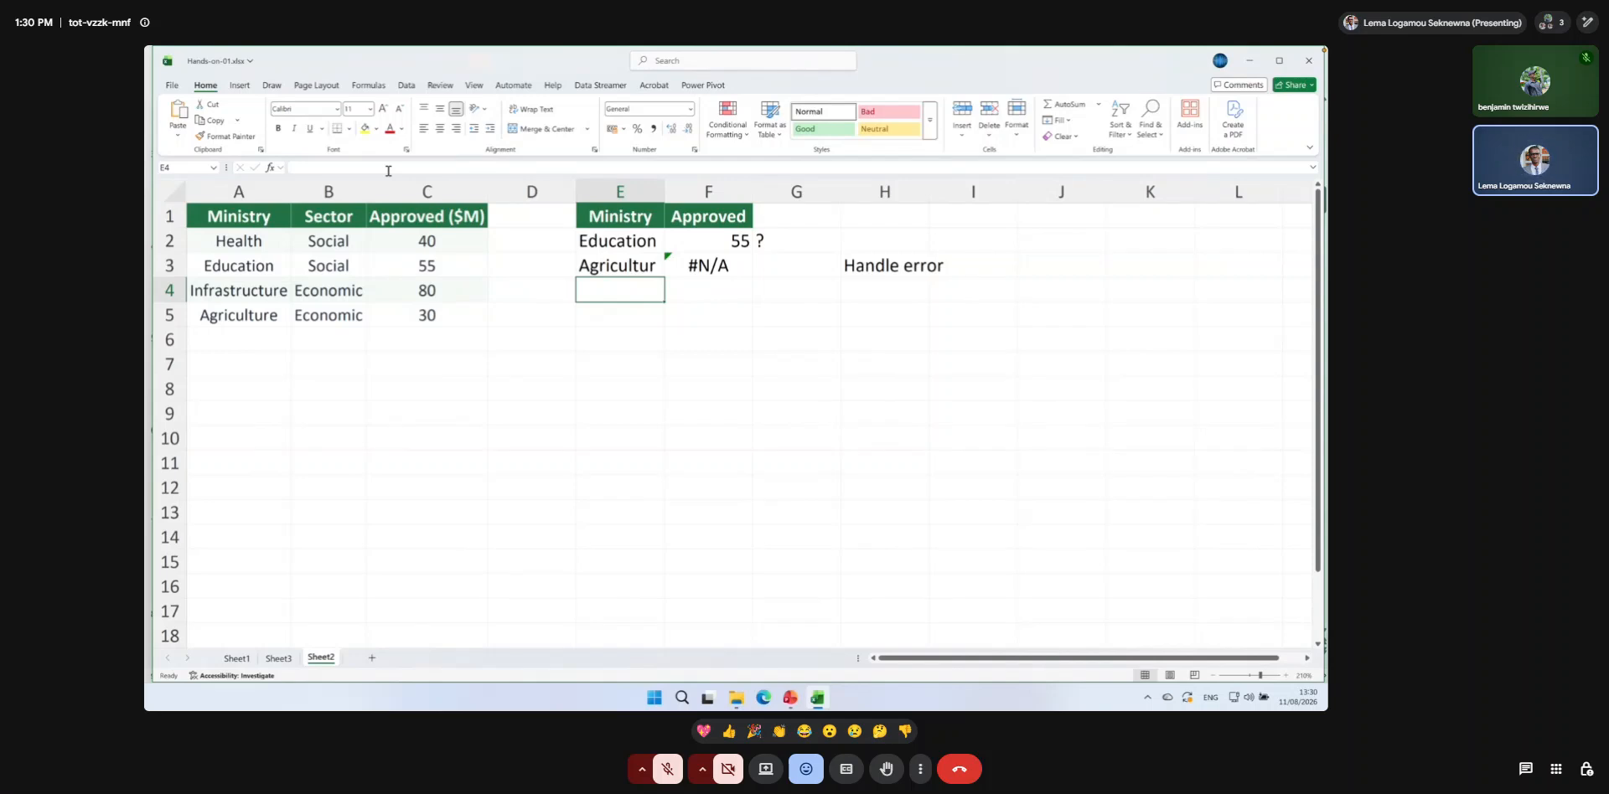
Wrap the existing VLOOKUP in F3 in an IFNA function to start handling the lookup error.
click(708, 266)
click(868, 266)
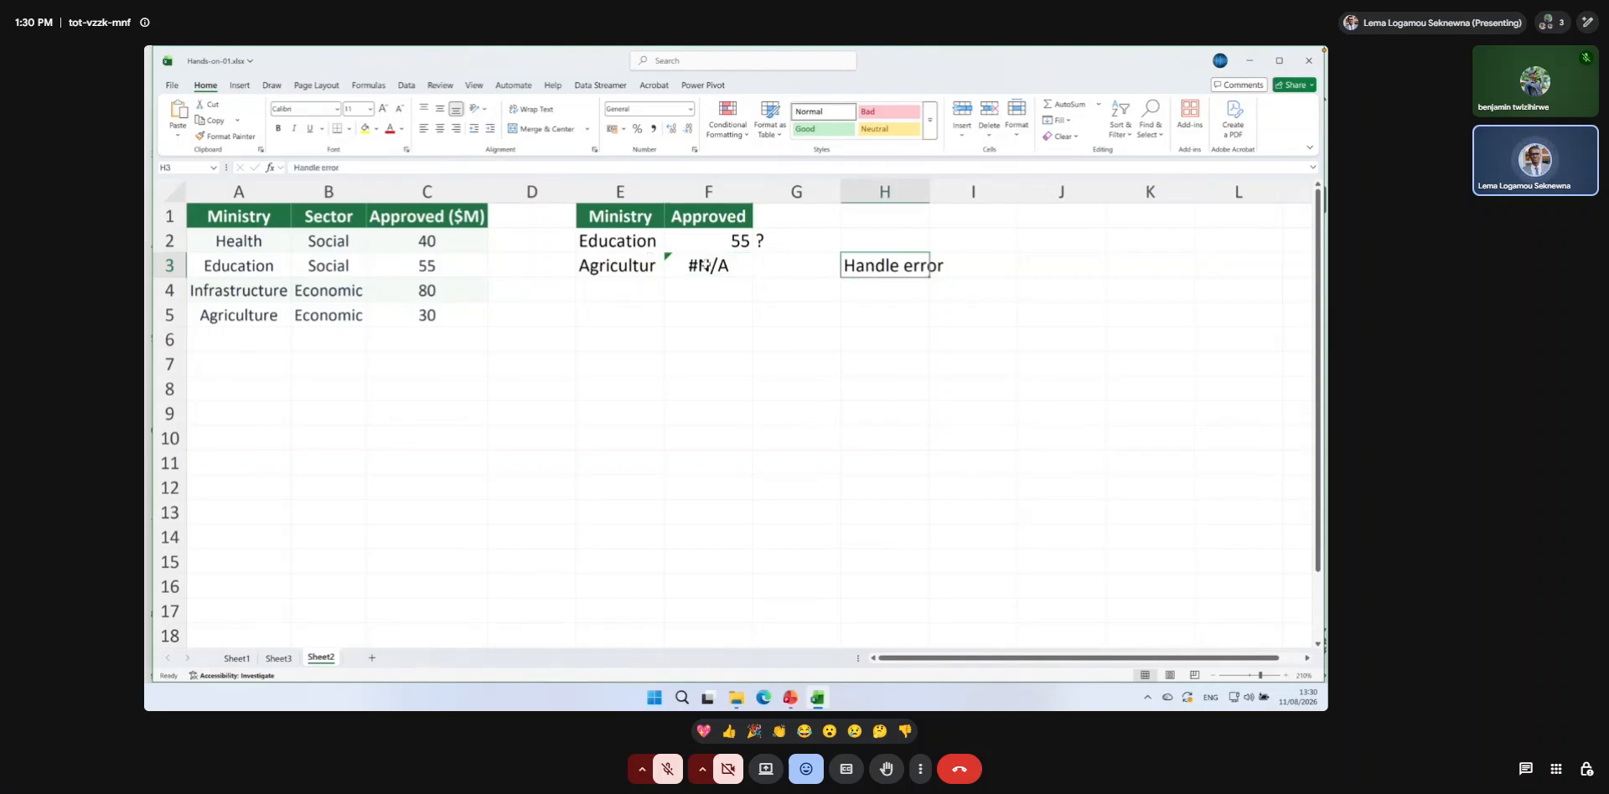
click(708, 266)
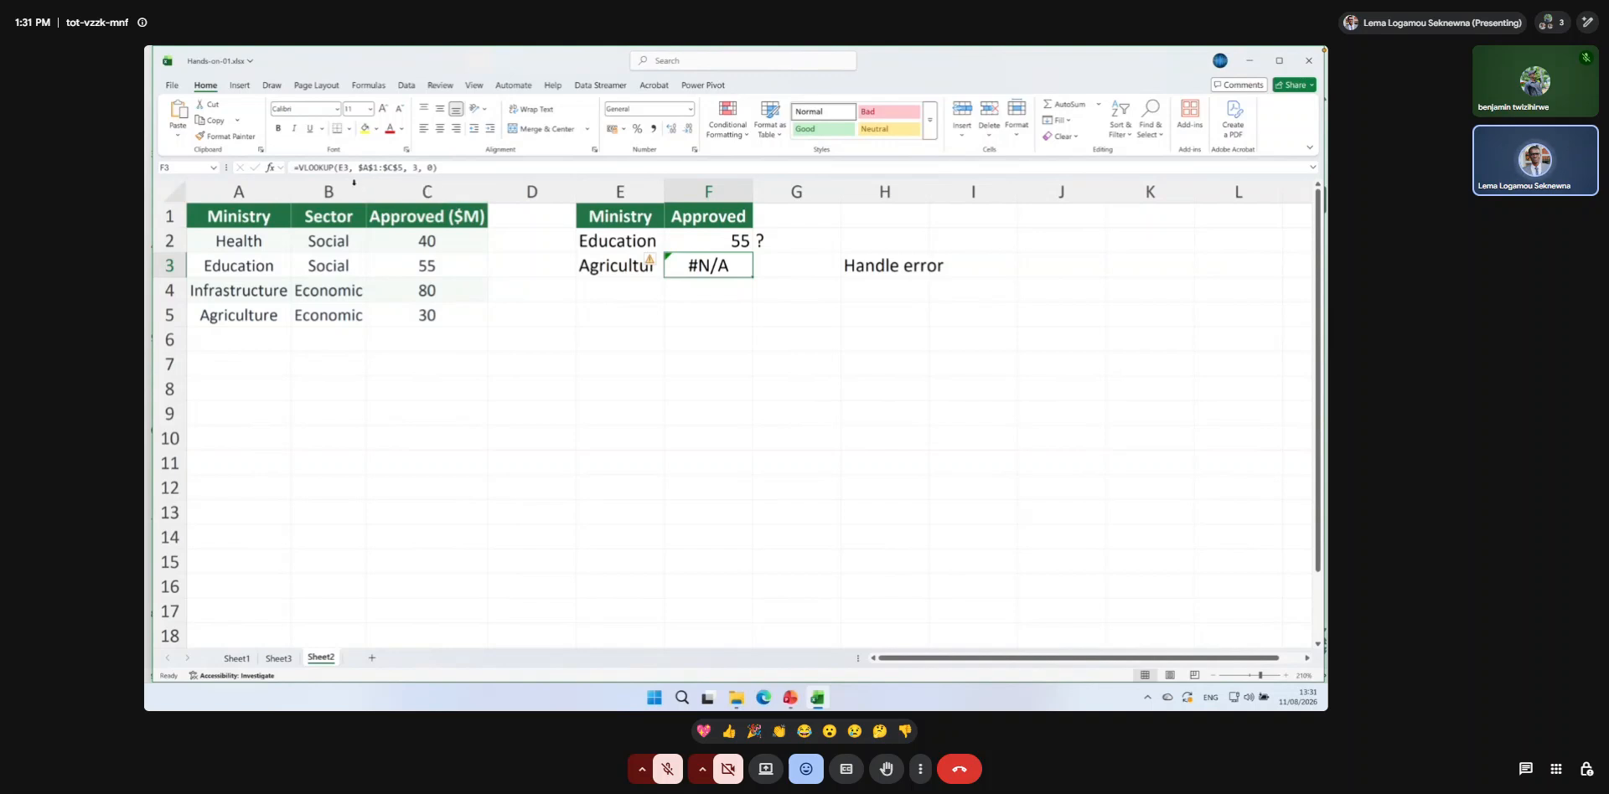
click(299, 168)
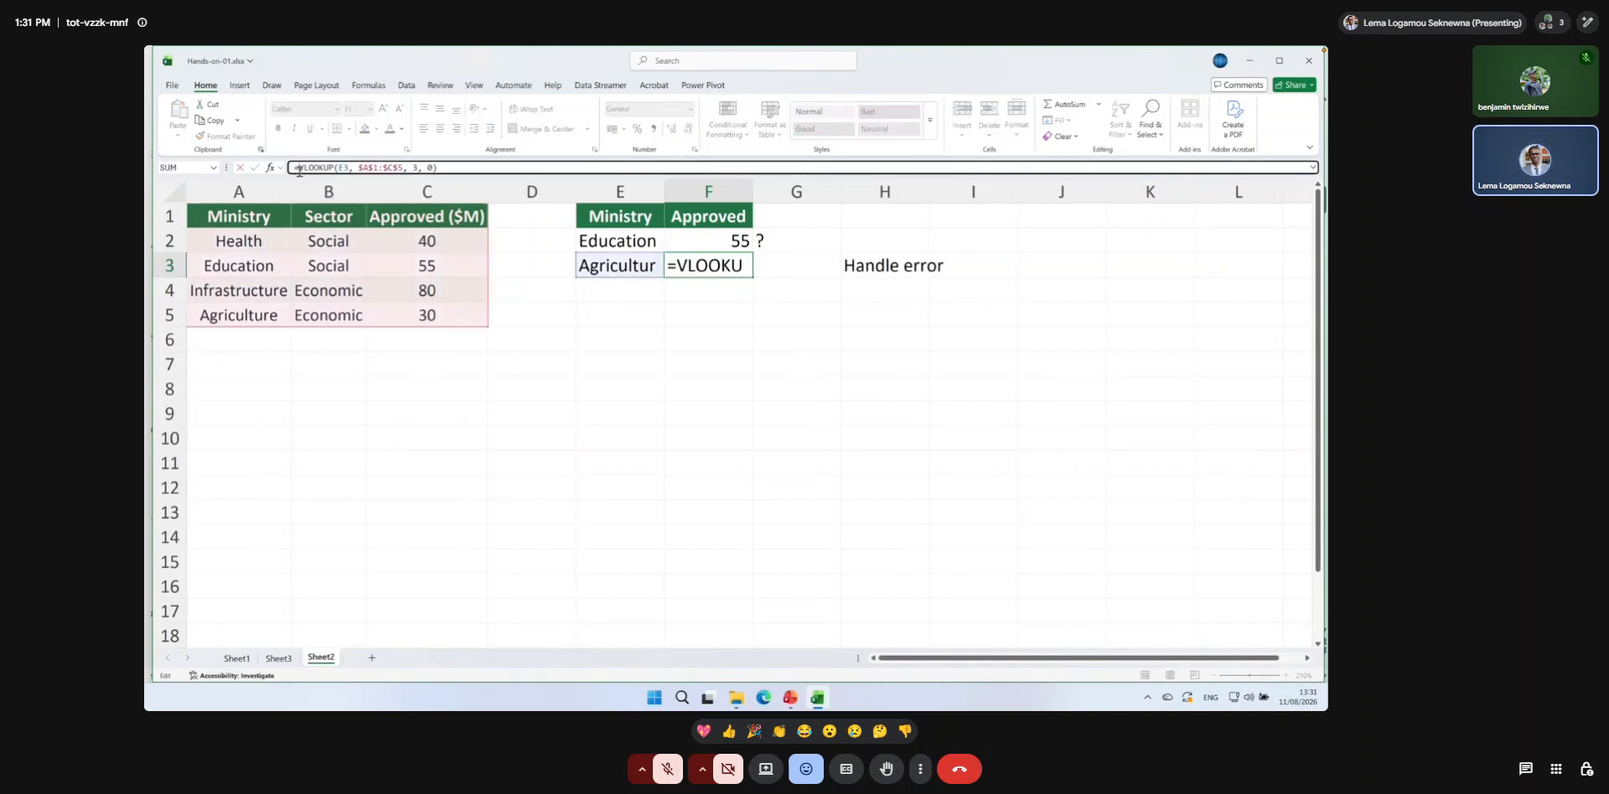
text(IFNA)
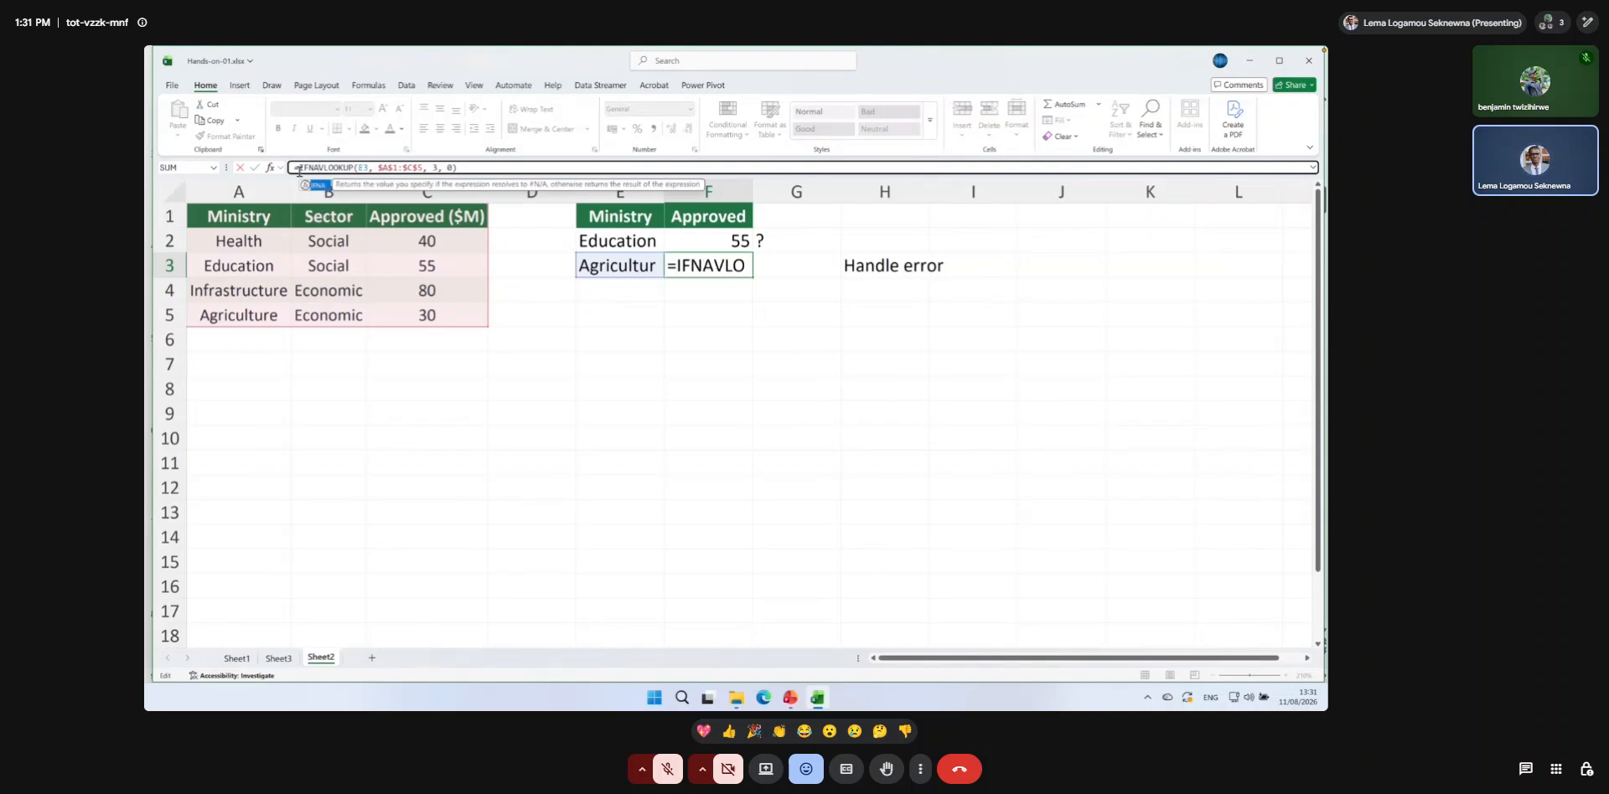
text(()
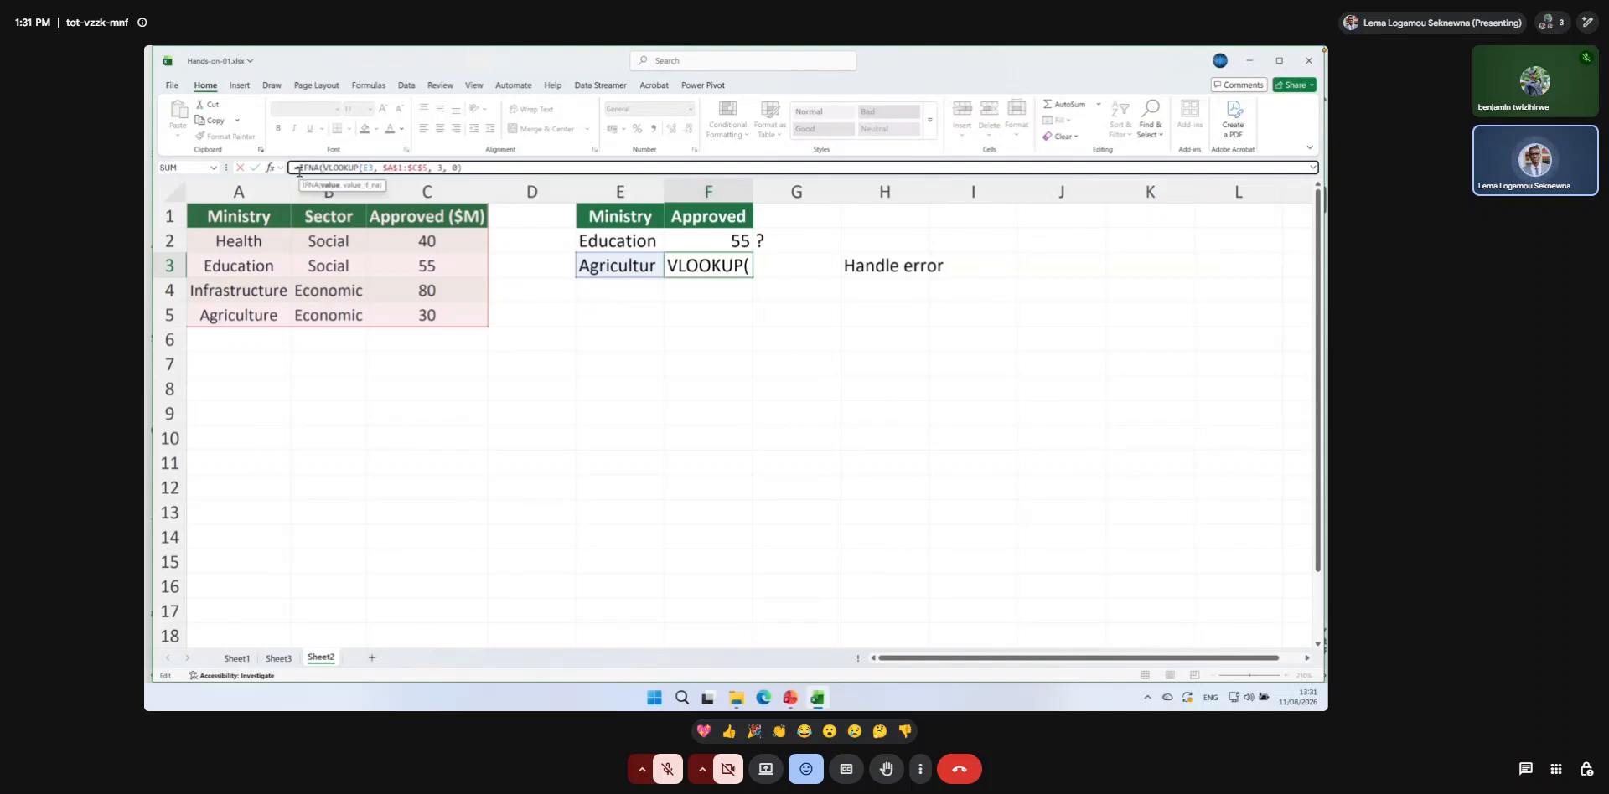
Complete the IFNA formula in F3 with "Not found" as the value_if_na argument.
click(476, 167)
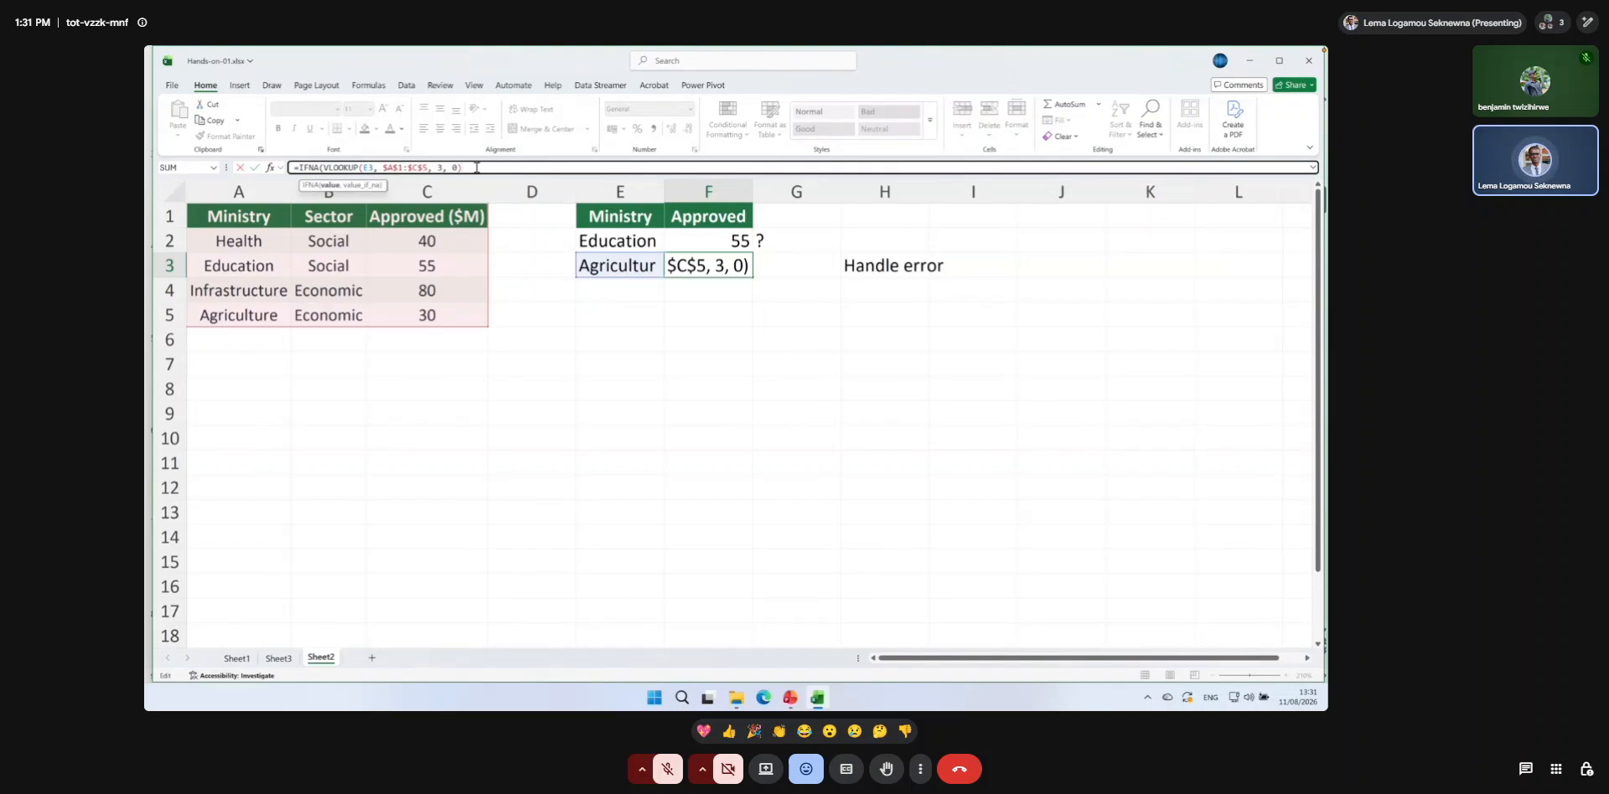
text(, @)
key(BackSpace)
text(")
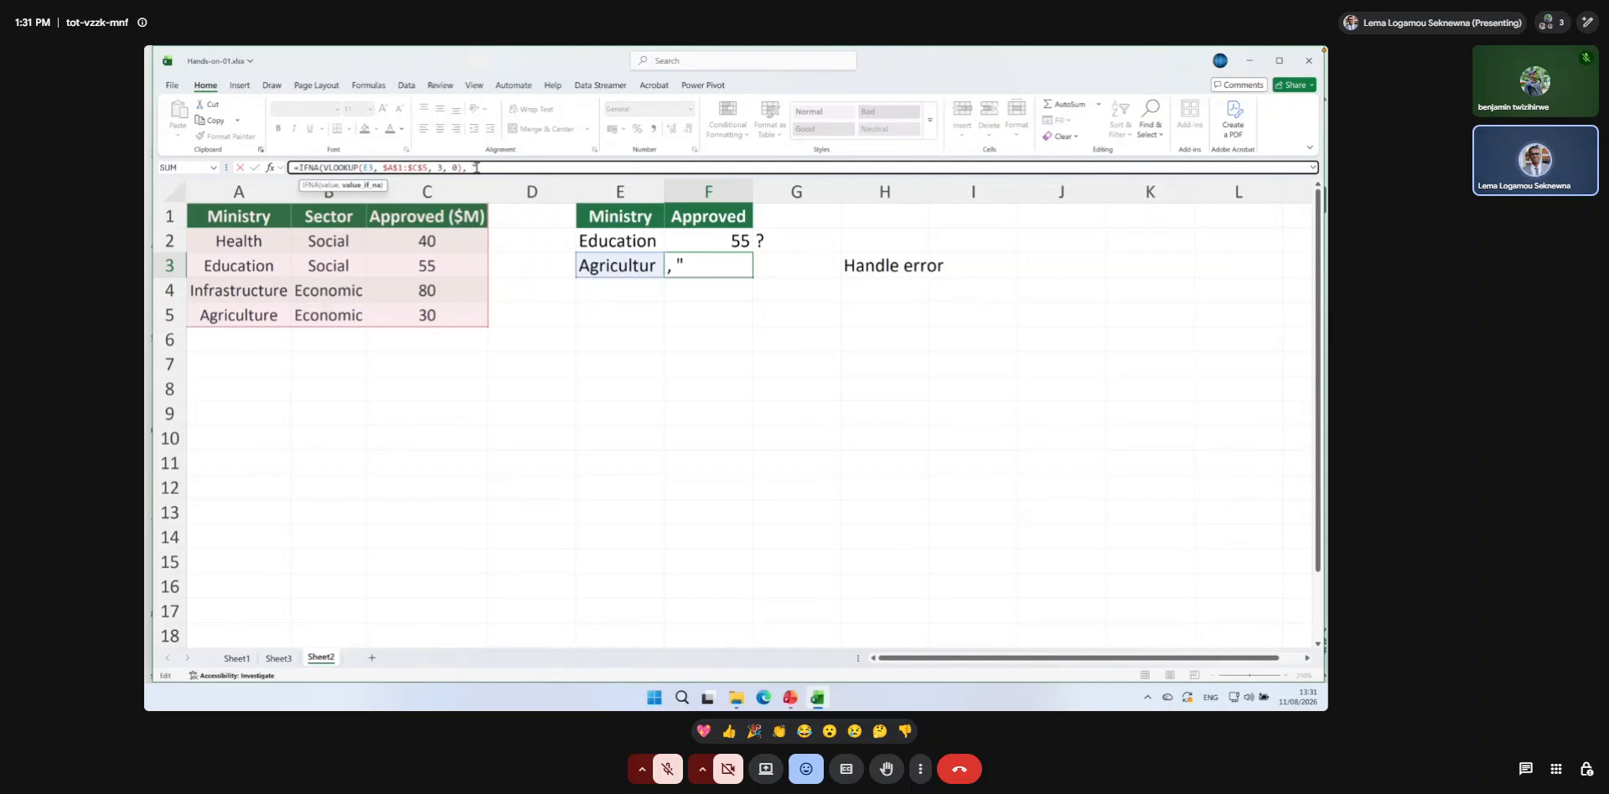
text(Not found)
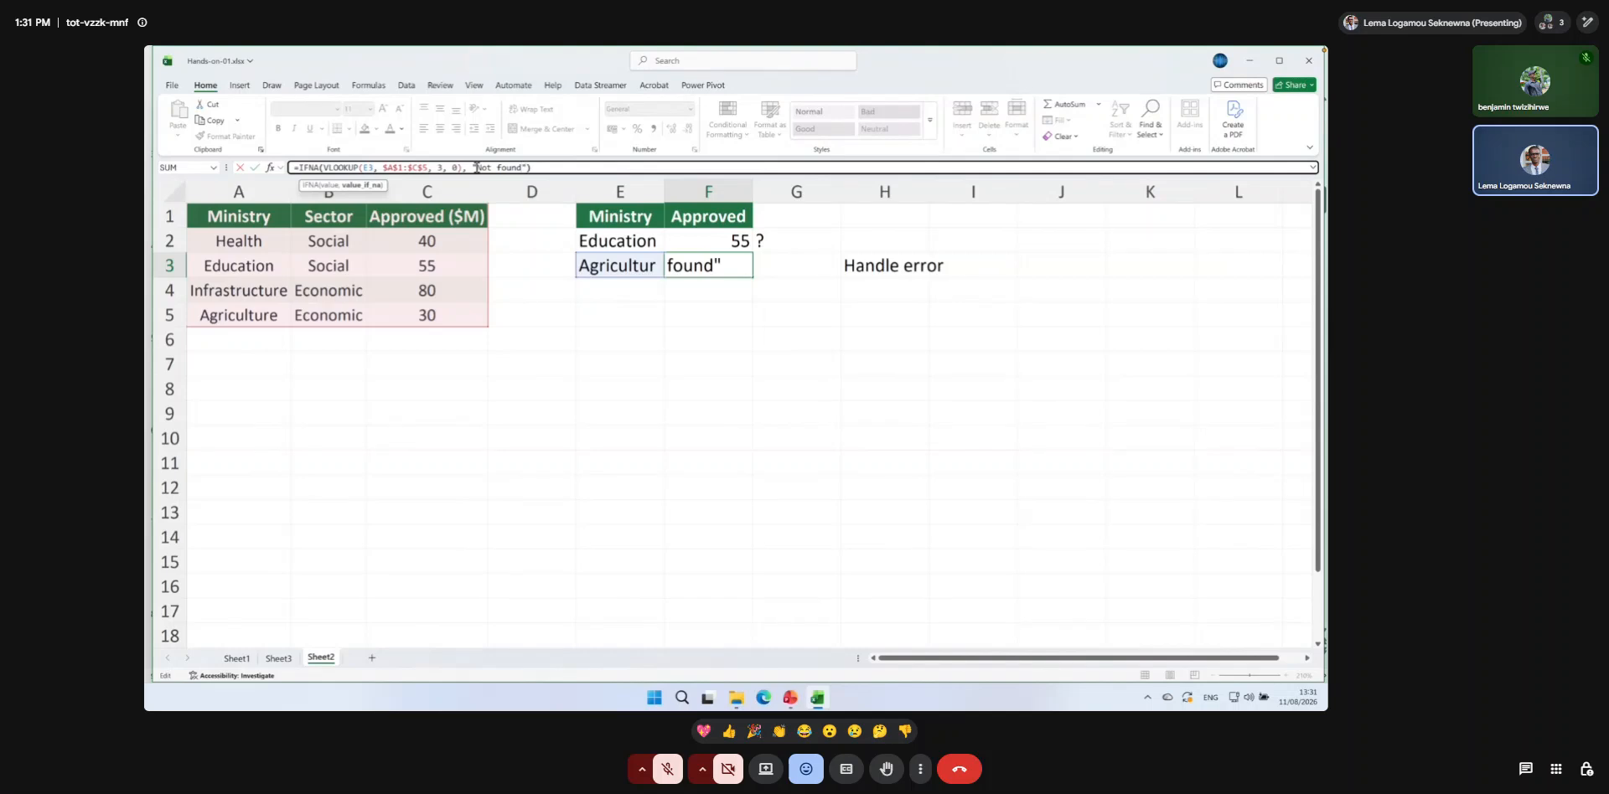
text("))
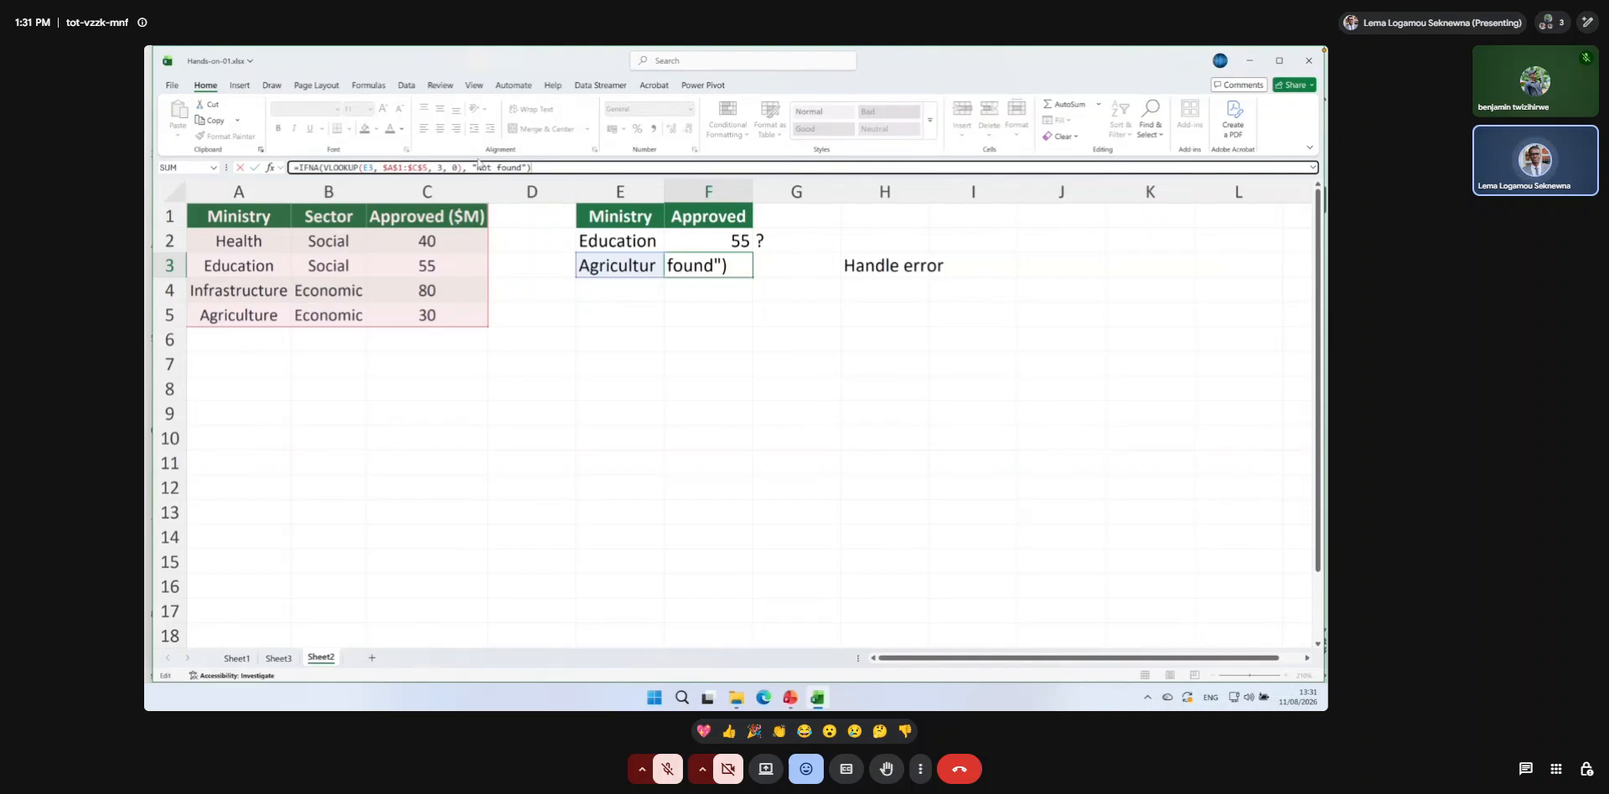
key(Return)
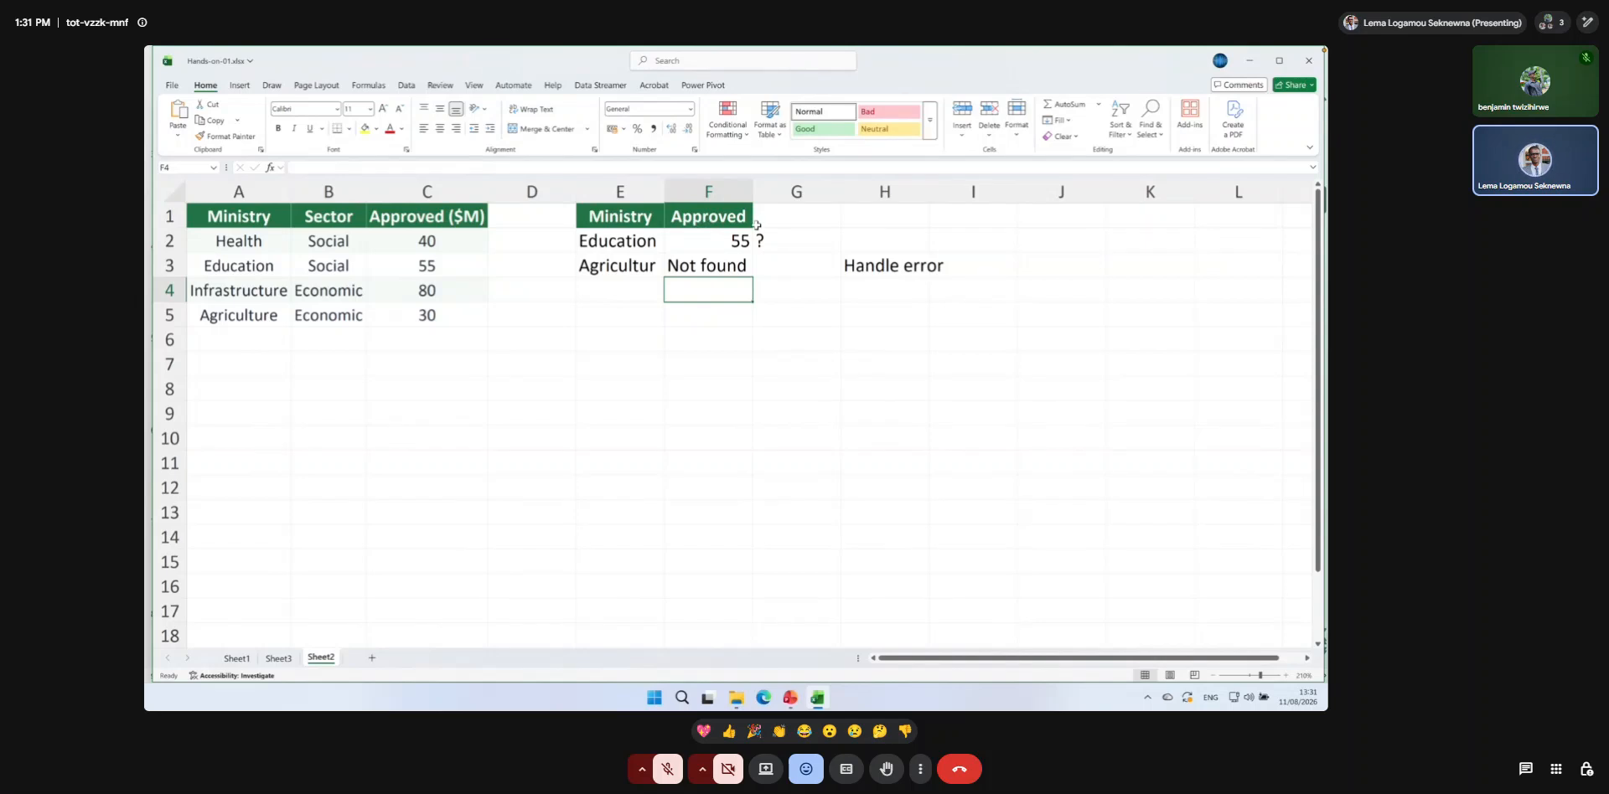
Replace the IFNA fallback text in F3 with "Missing".
click(681, 264)
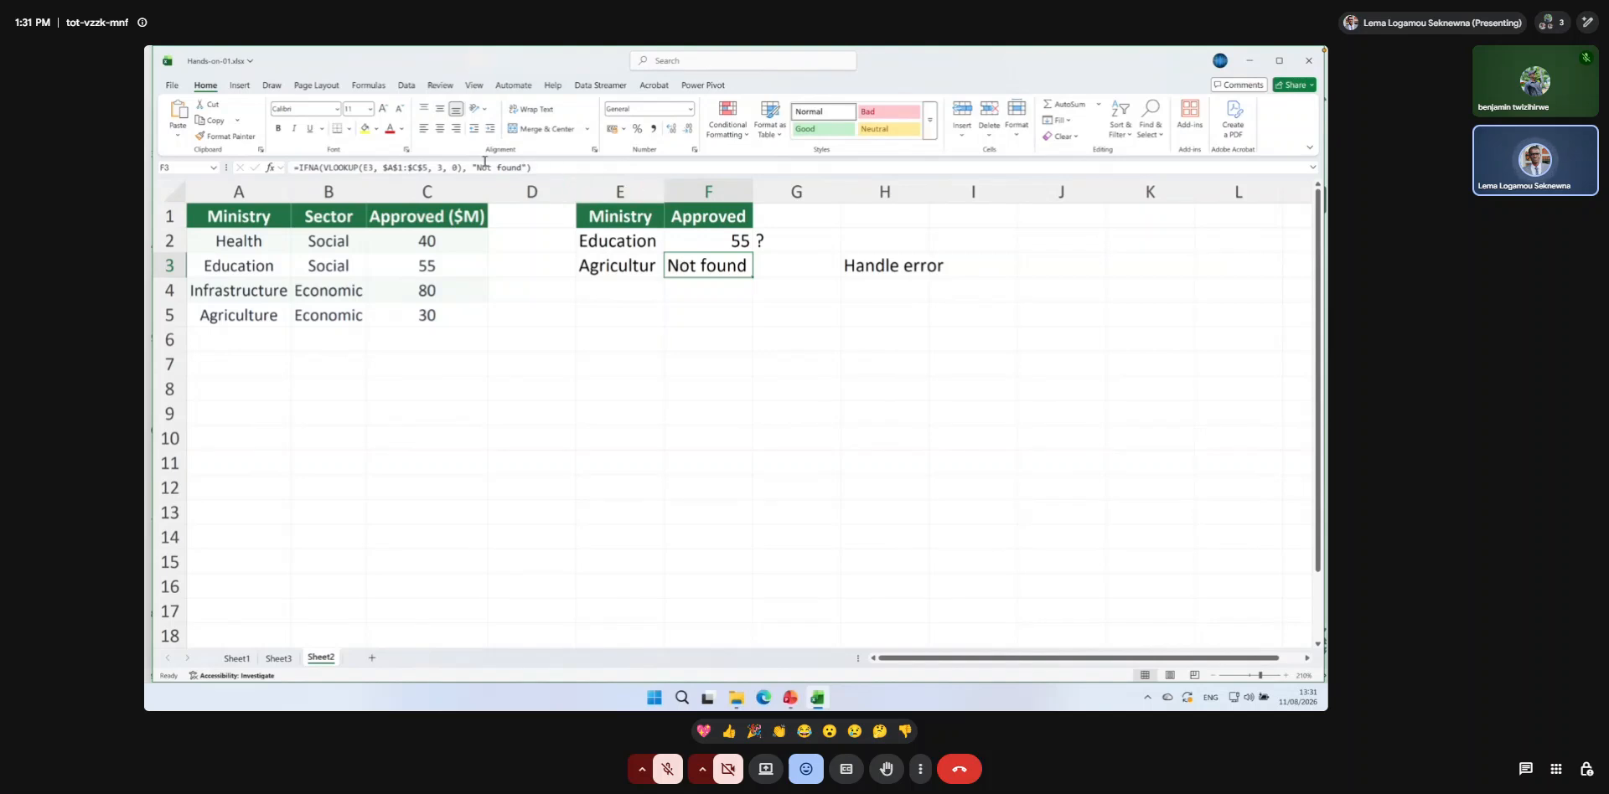
drag(474, 167, 522, 169)
text(Missing)
key(Return)
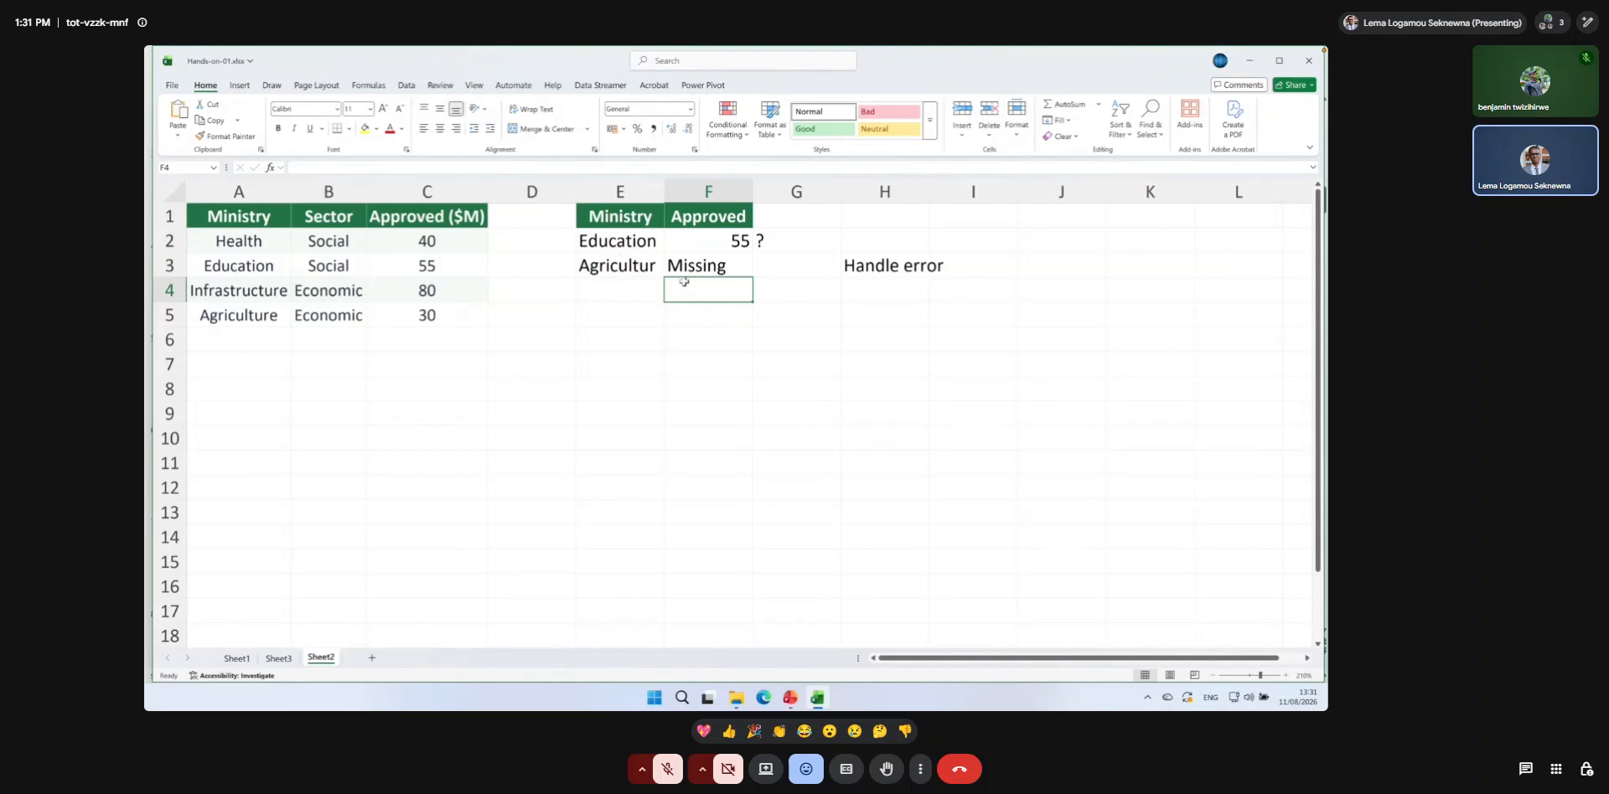
Complete the ministry name in E3 as Agriculture to test the IFNA lookup with a valid value.
click(642, 266)
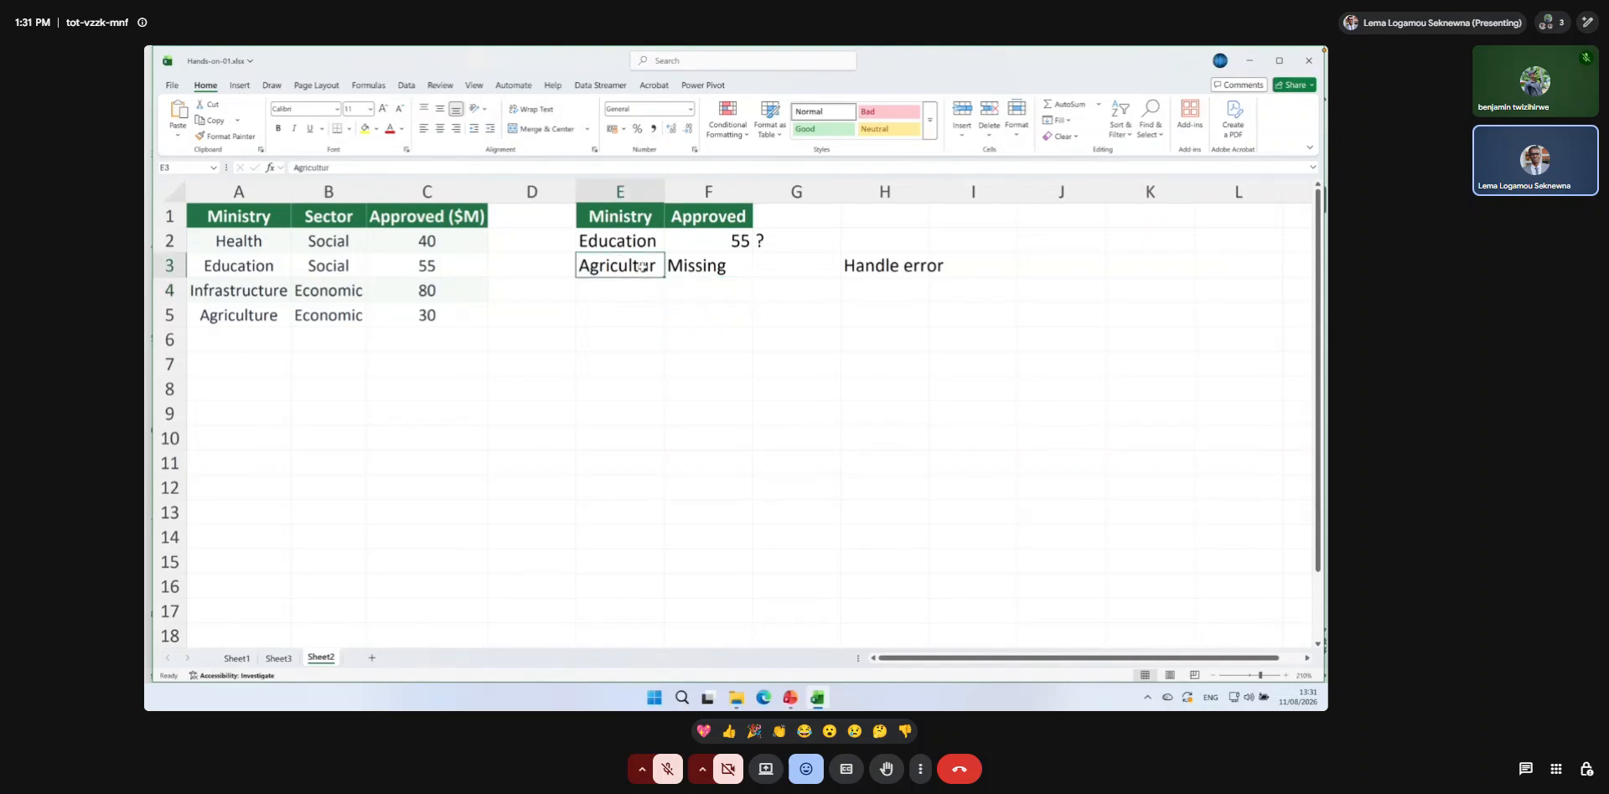
click(418, 168)
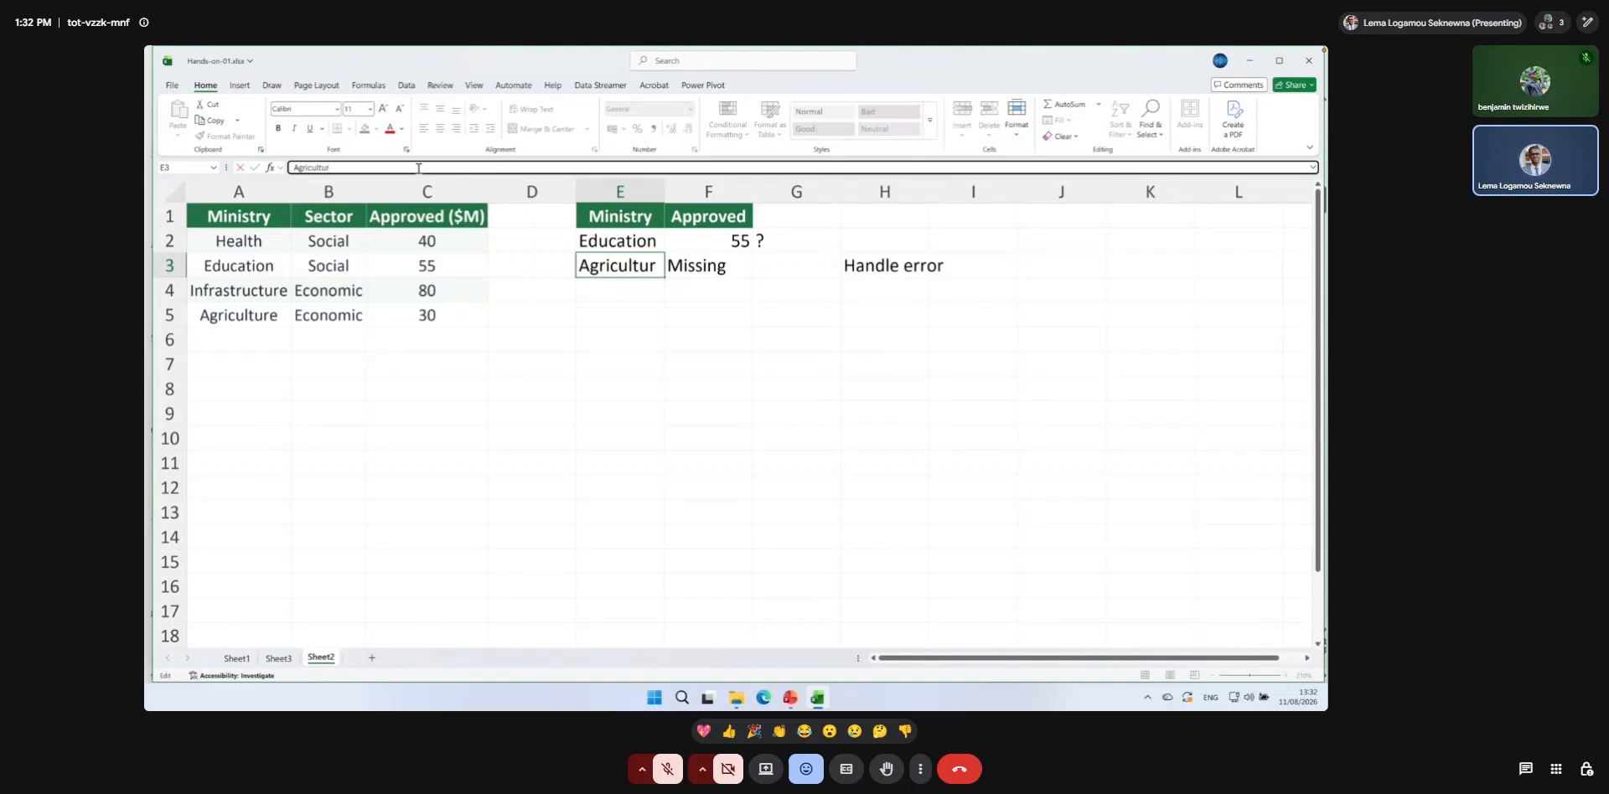
text(e)
key(Return)
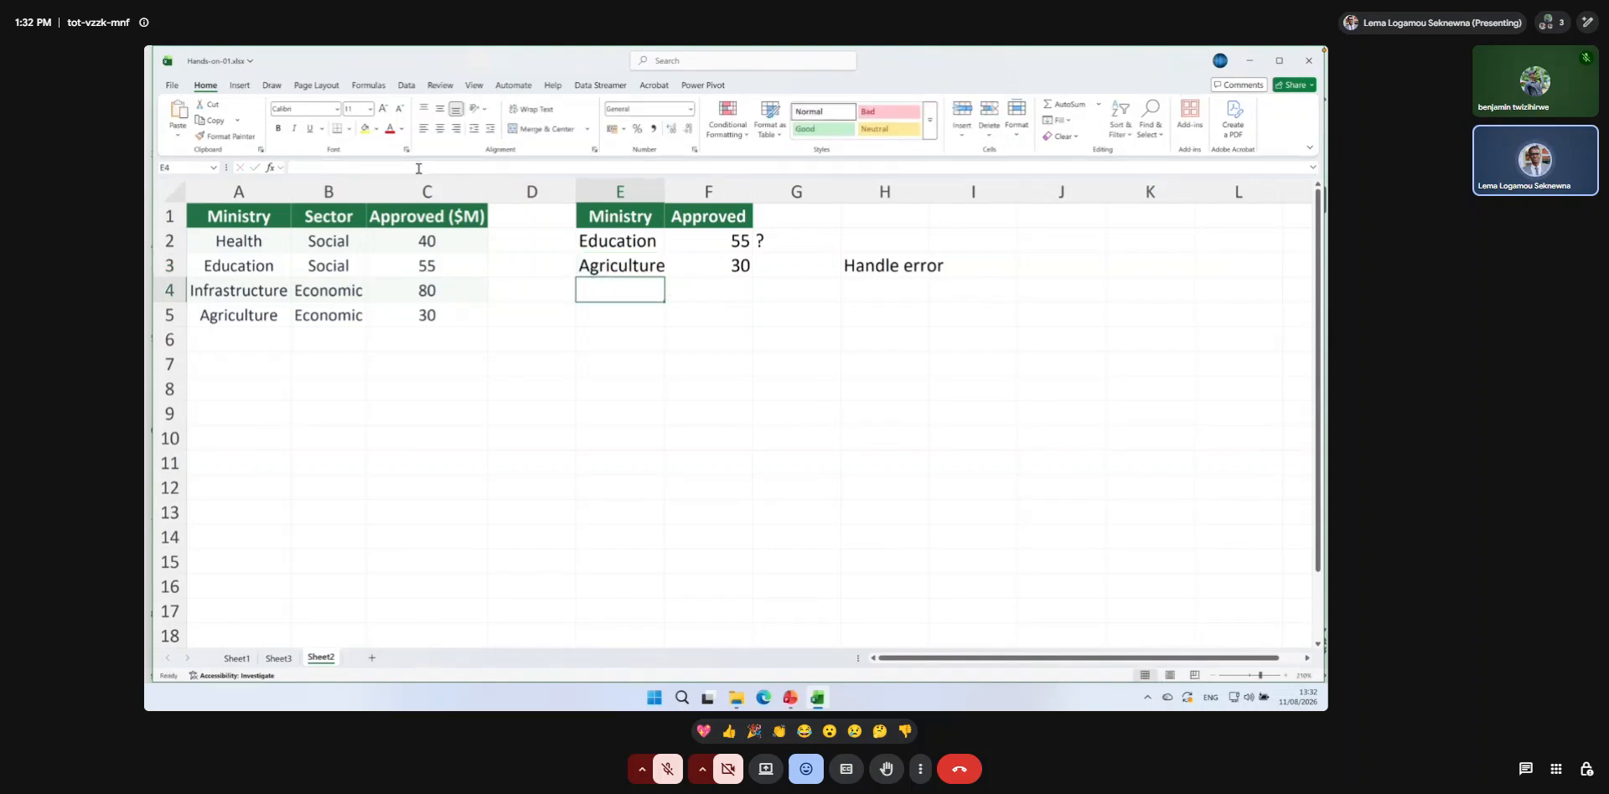
Misspell the ministry name in E3 as Agriulture to test the IFNA fallback.
double_click(619, 265)
key(BackSpace)
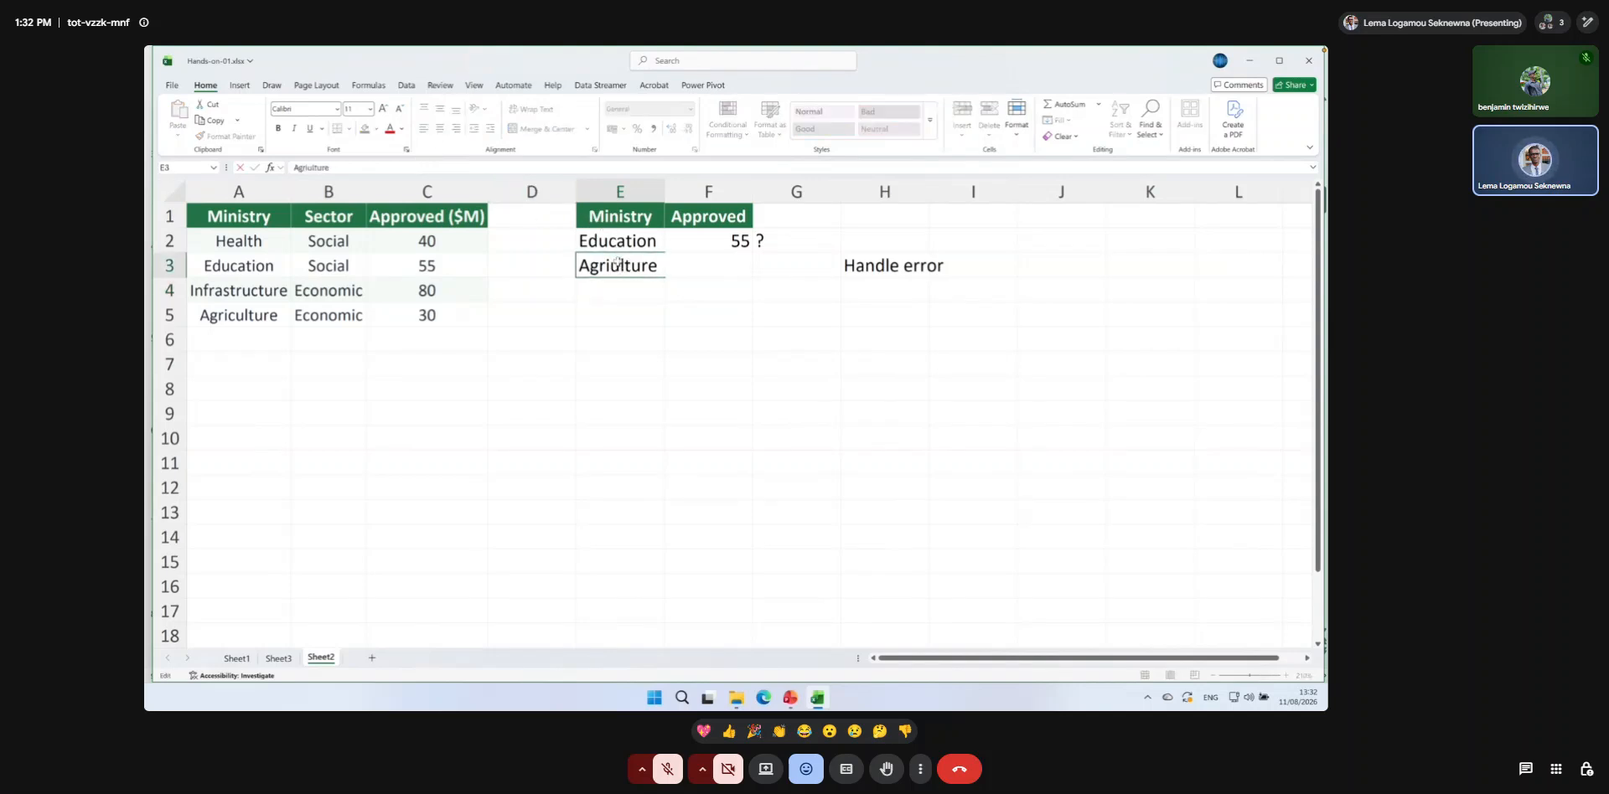
key(Return)
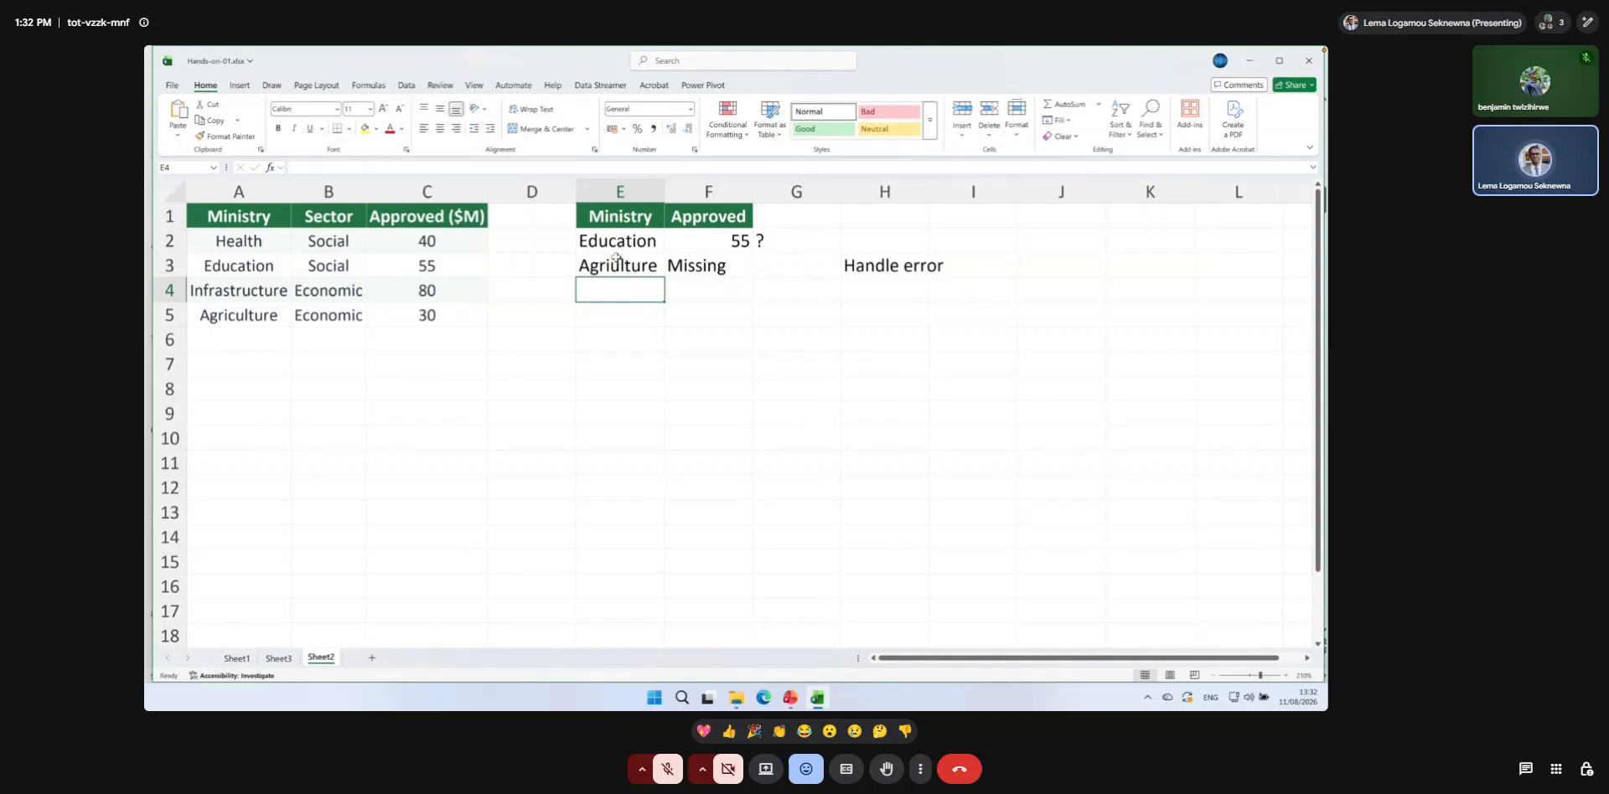
Restore the missing letter c in E3 so the ministry name reads Agriculture.
click(618, 264)
double_click(617, 264)
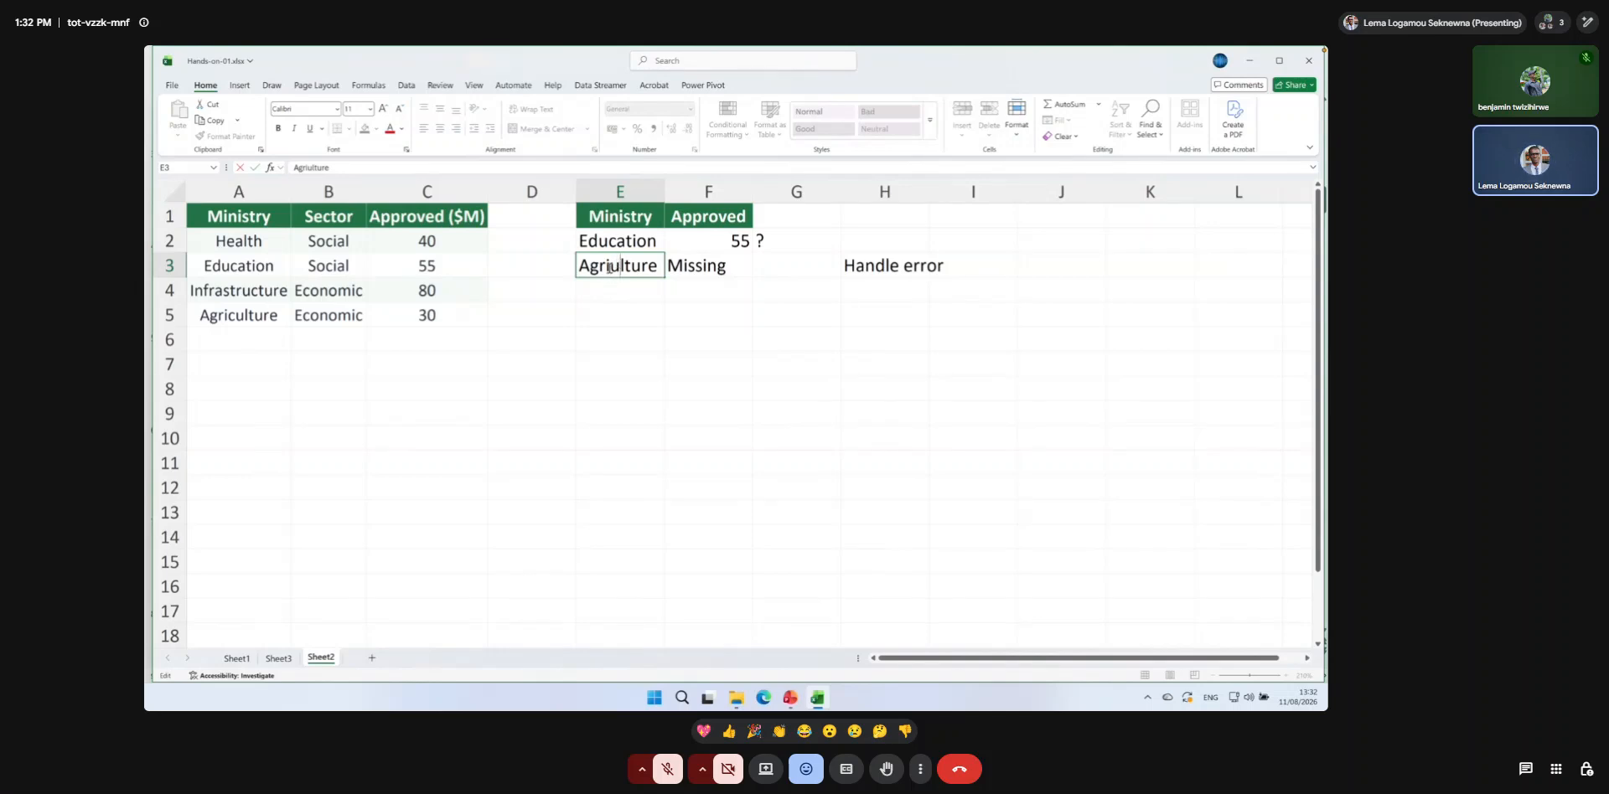
text(c)
key(Return)
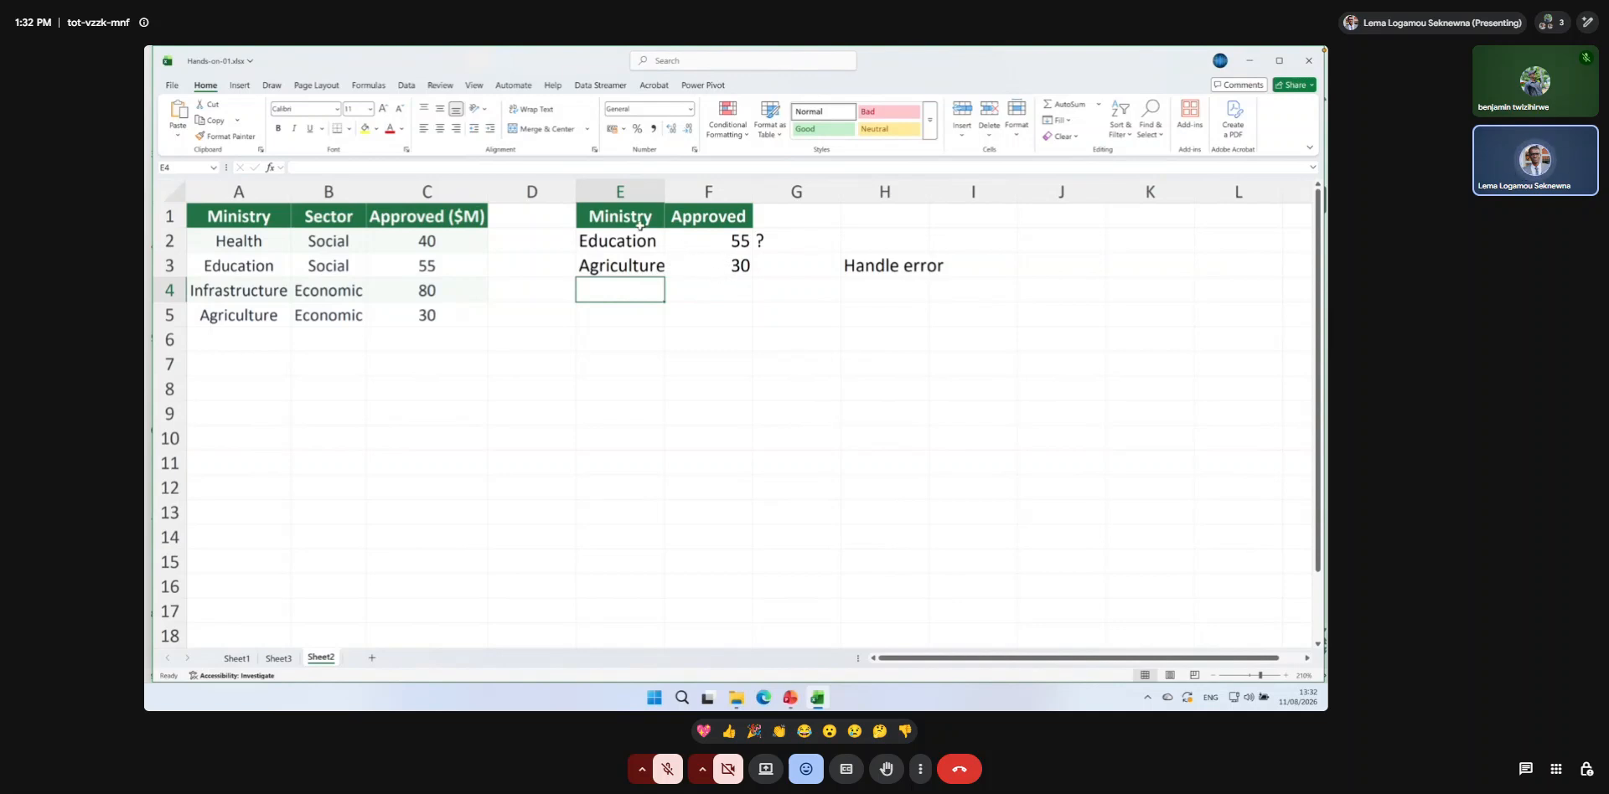
Copy the Ministry header and its two ministries from E1:E3 to the range starting at E6.
drag(610, 213, 613, 258)
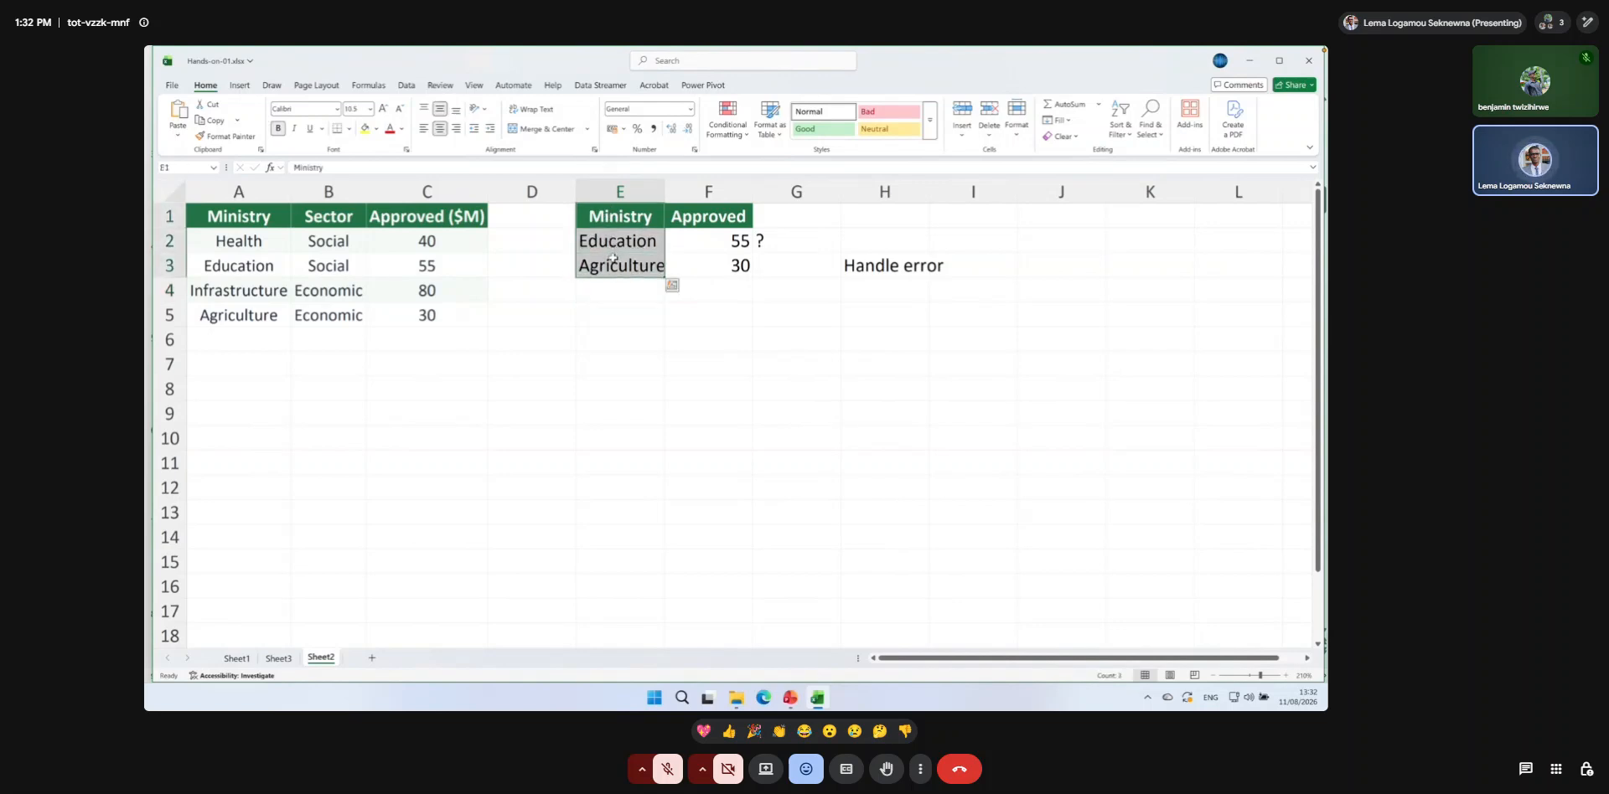
key(ctrl+c)
click(621, 335)
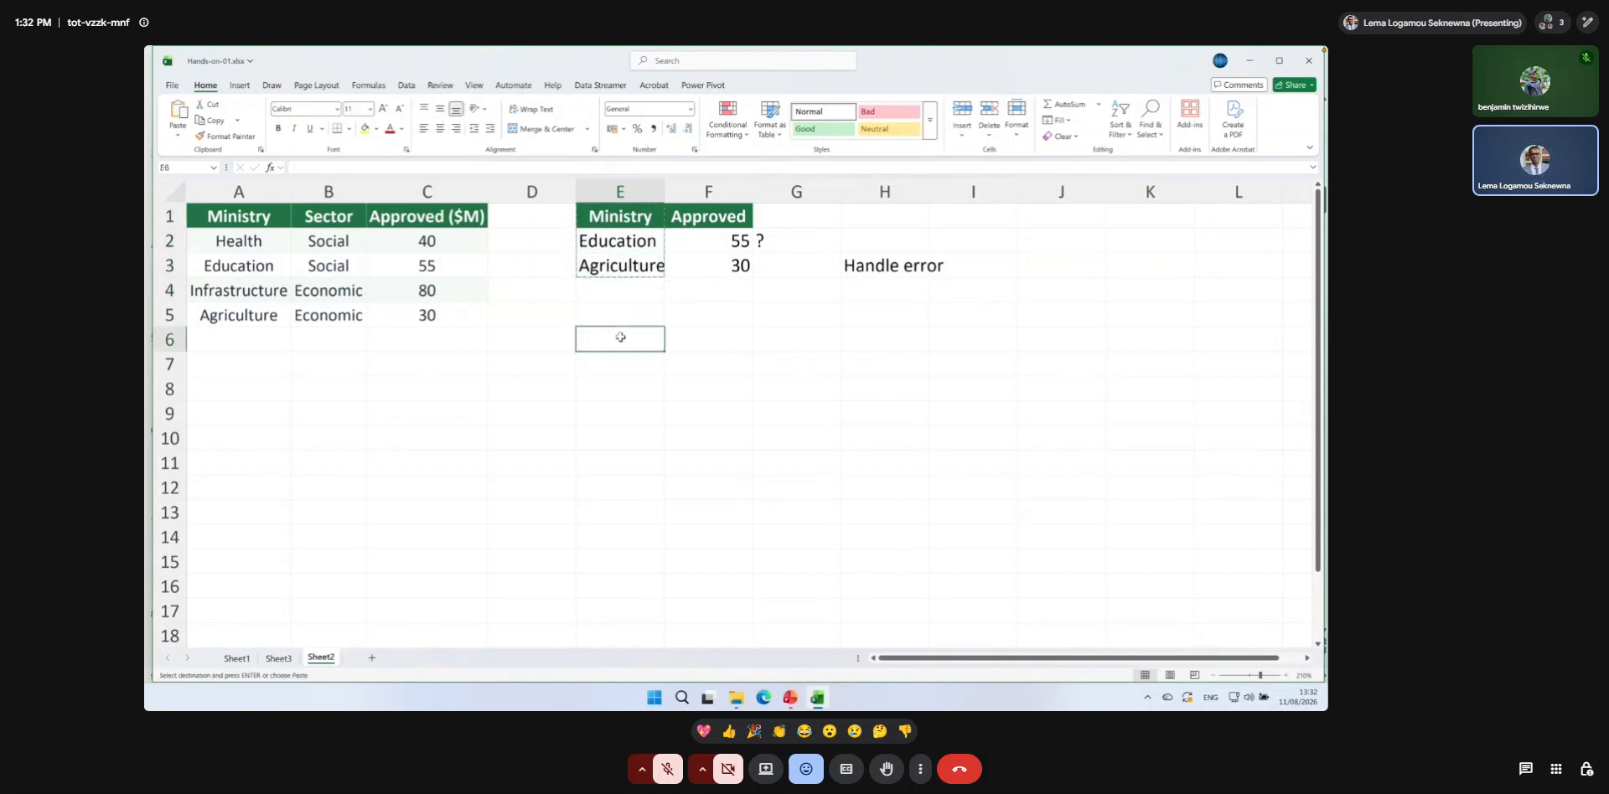
key(ctrl+v)
Enter the header Approved in F6 and apply the formatting of the Ministry header in E6 with Format Painter.
click(694, 343)
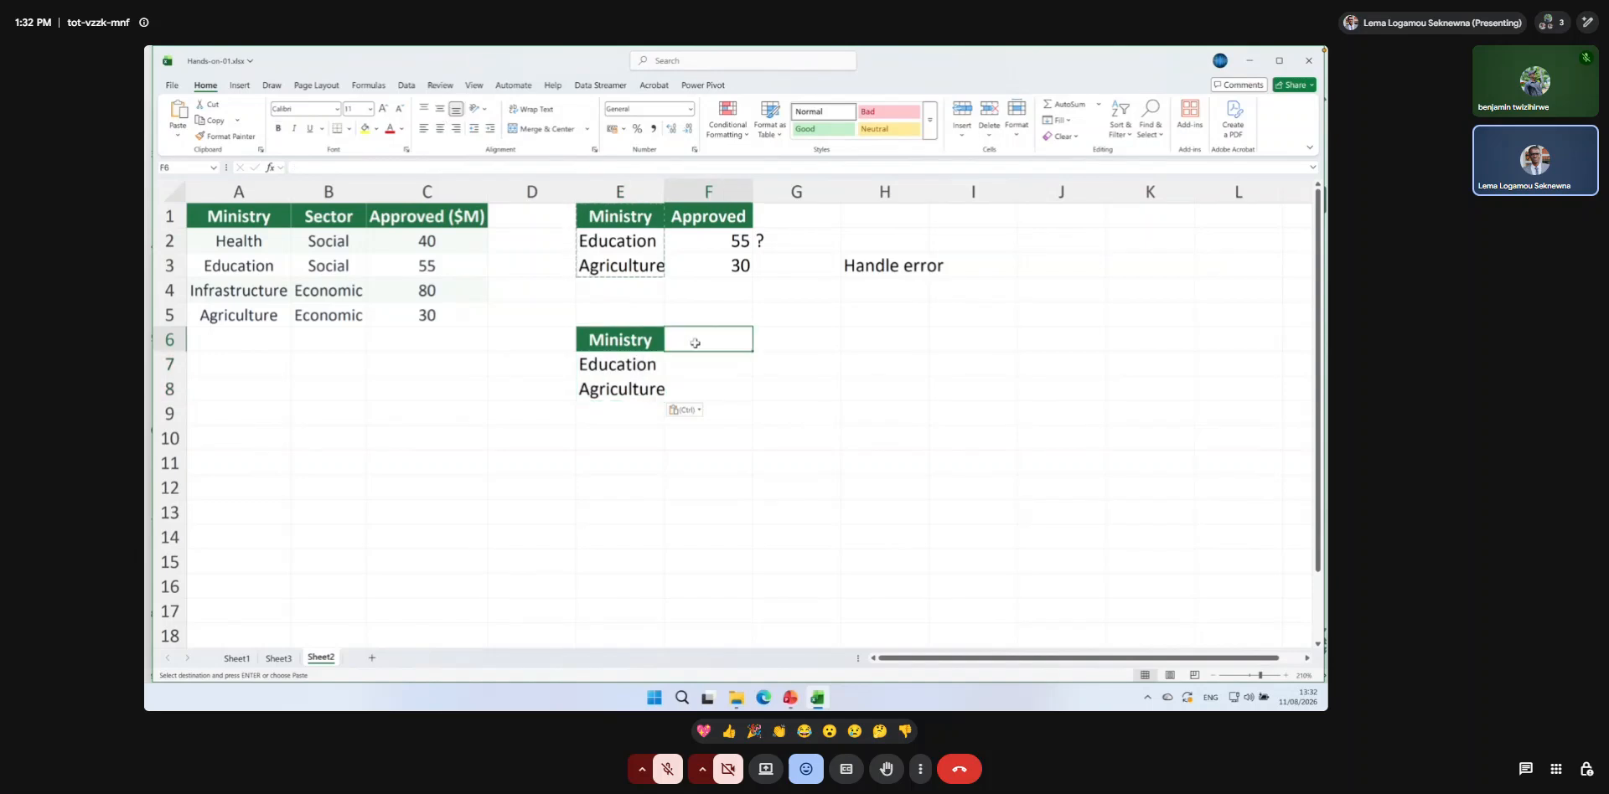
text(Approved)
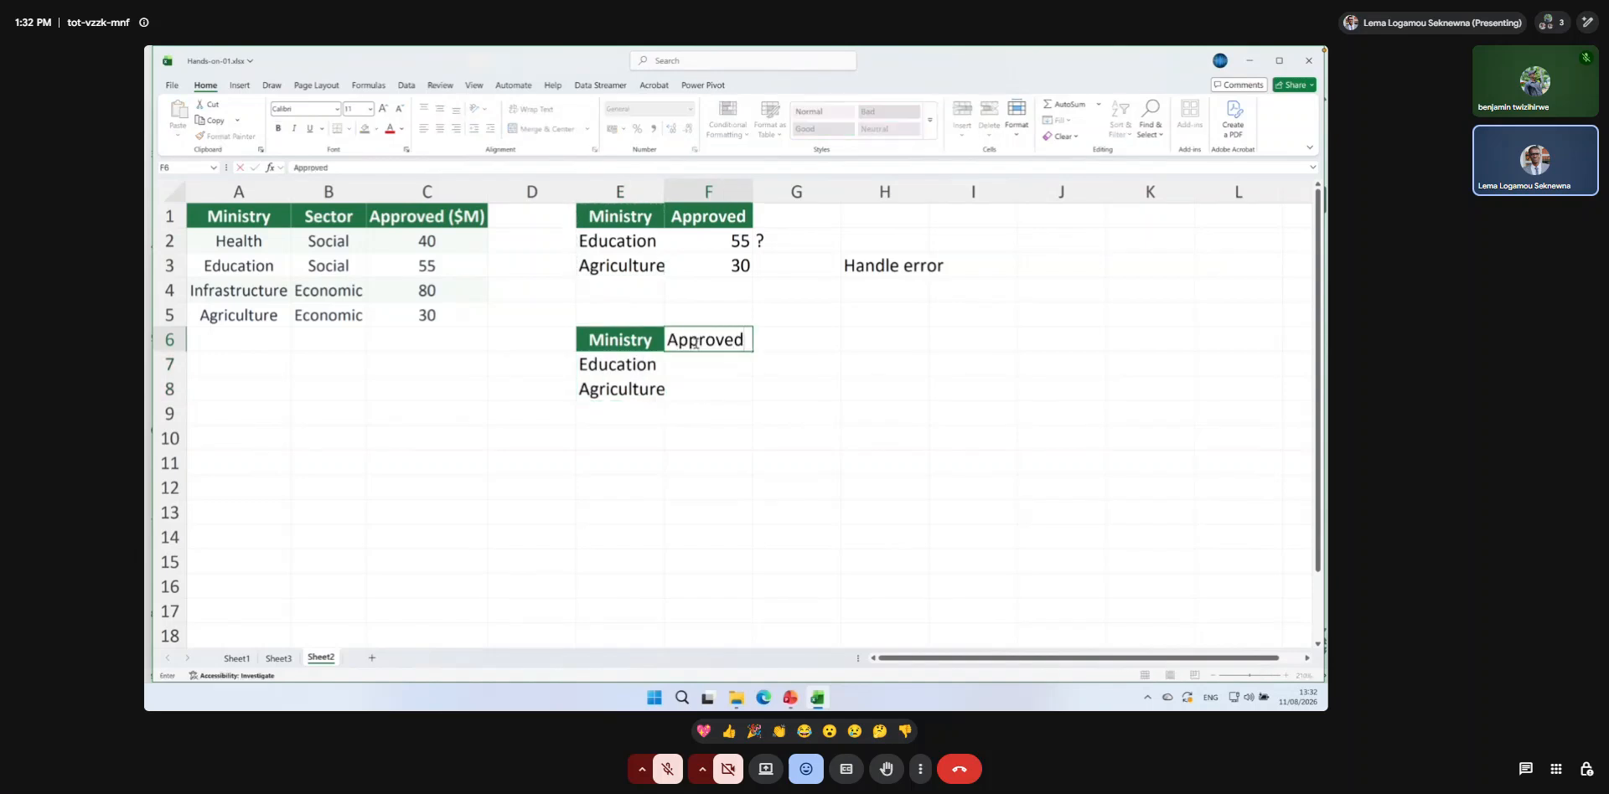
key(Return)
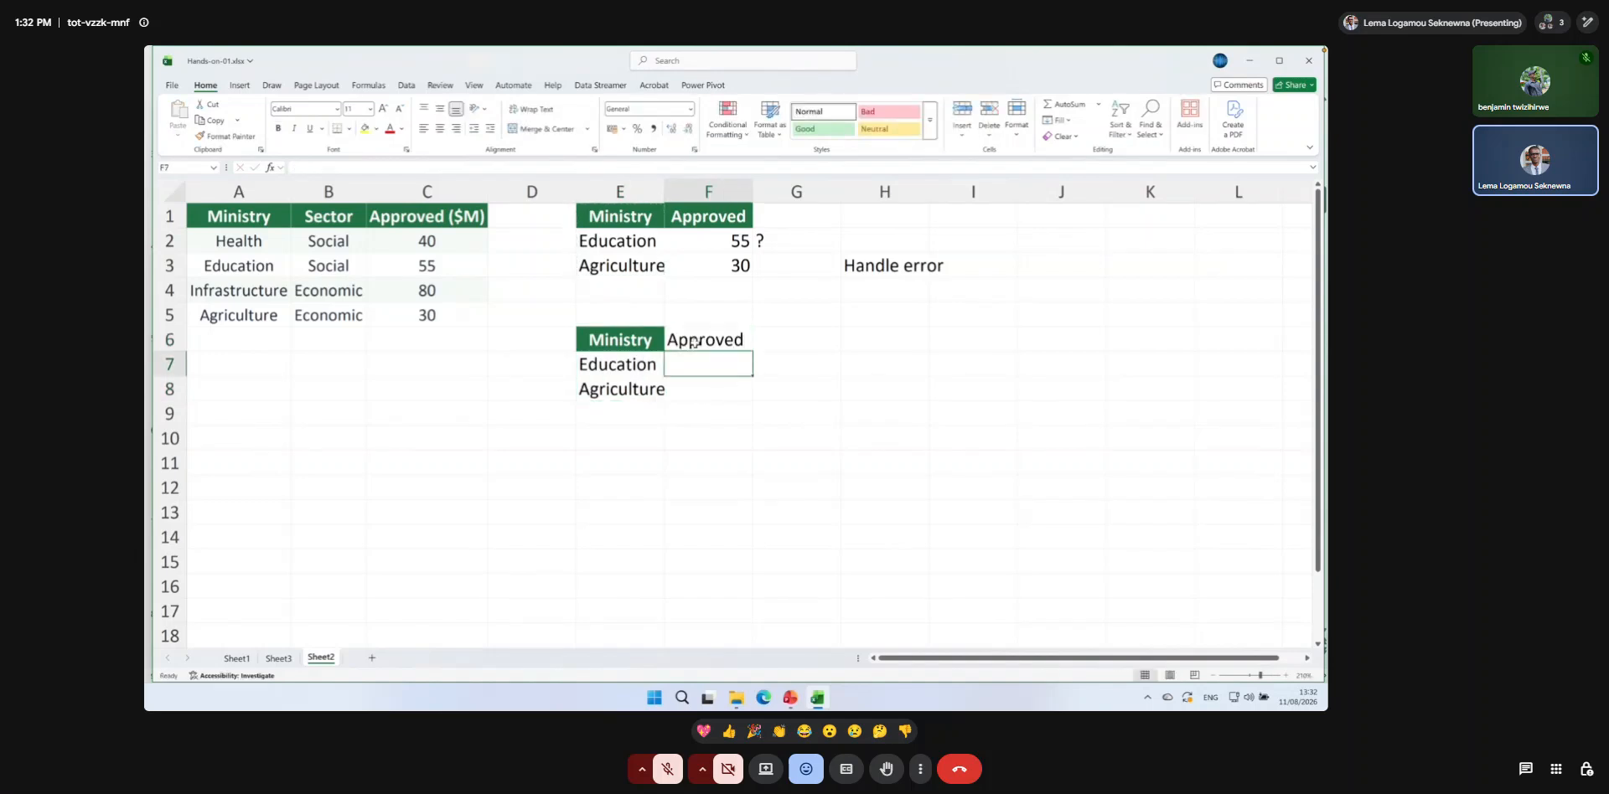
click(651, 338)
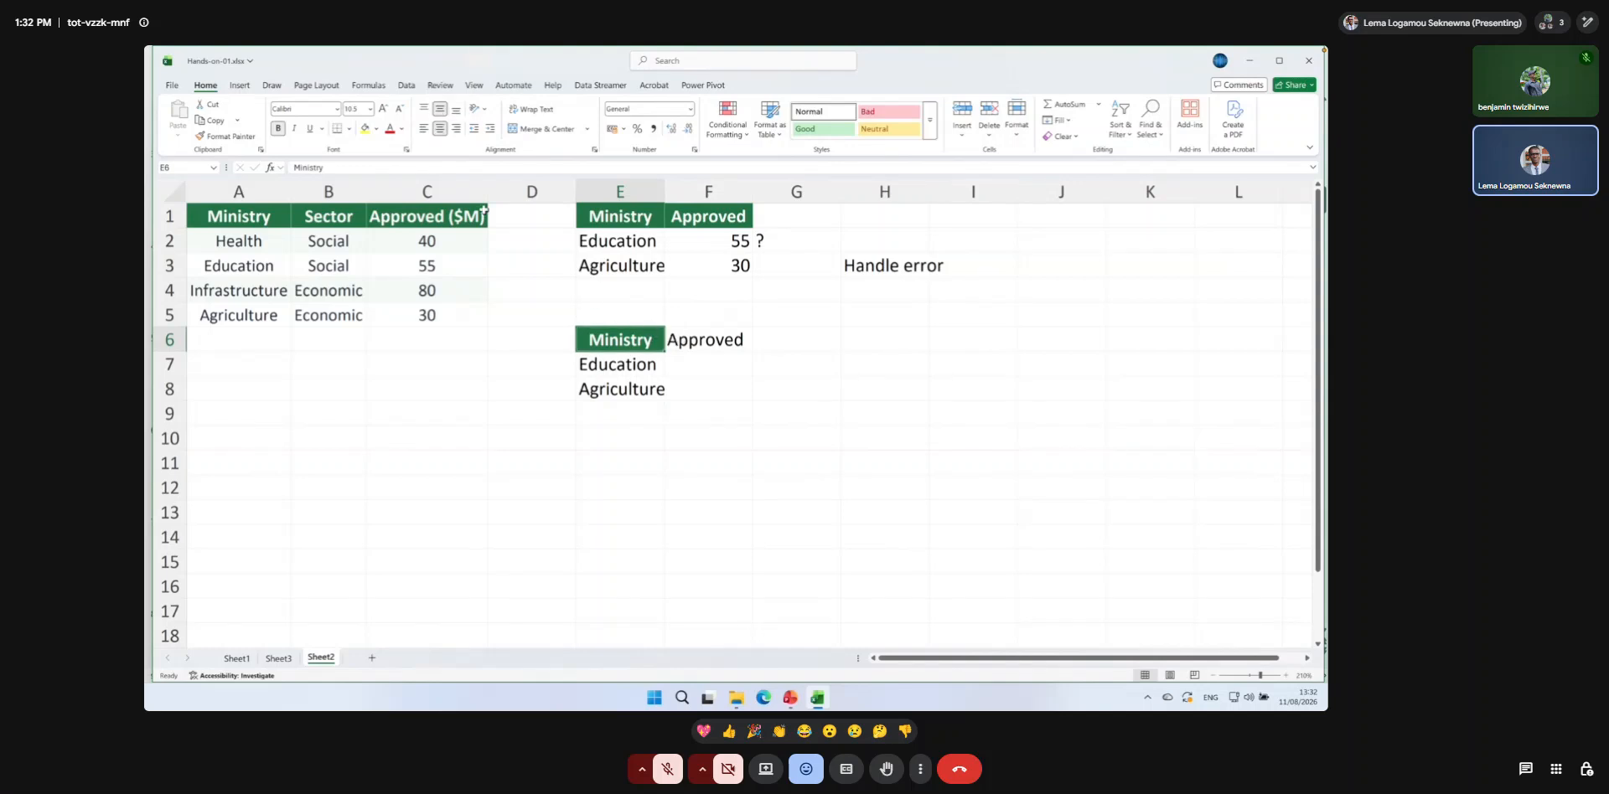
click(233, 136)
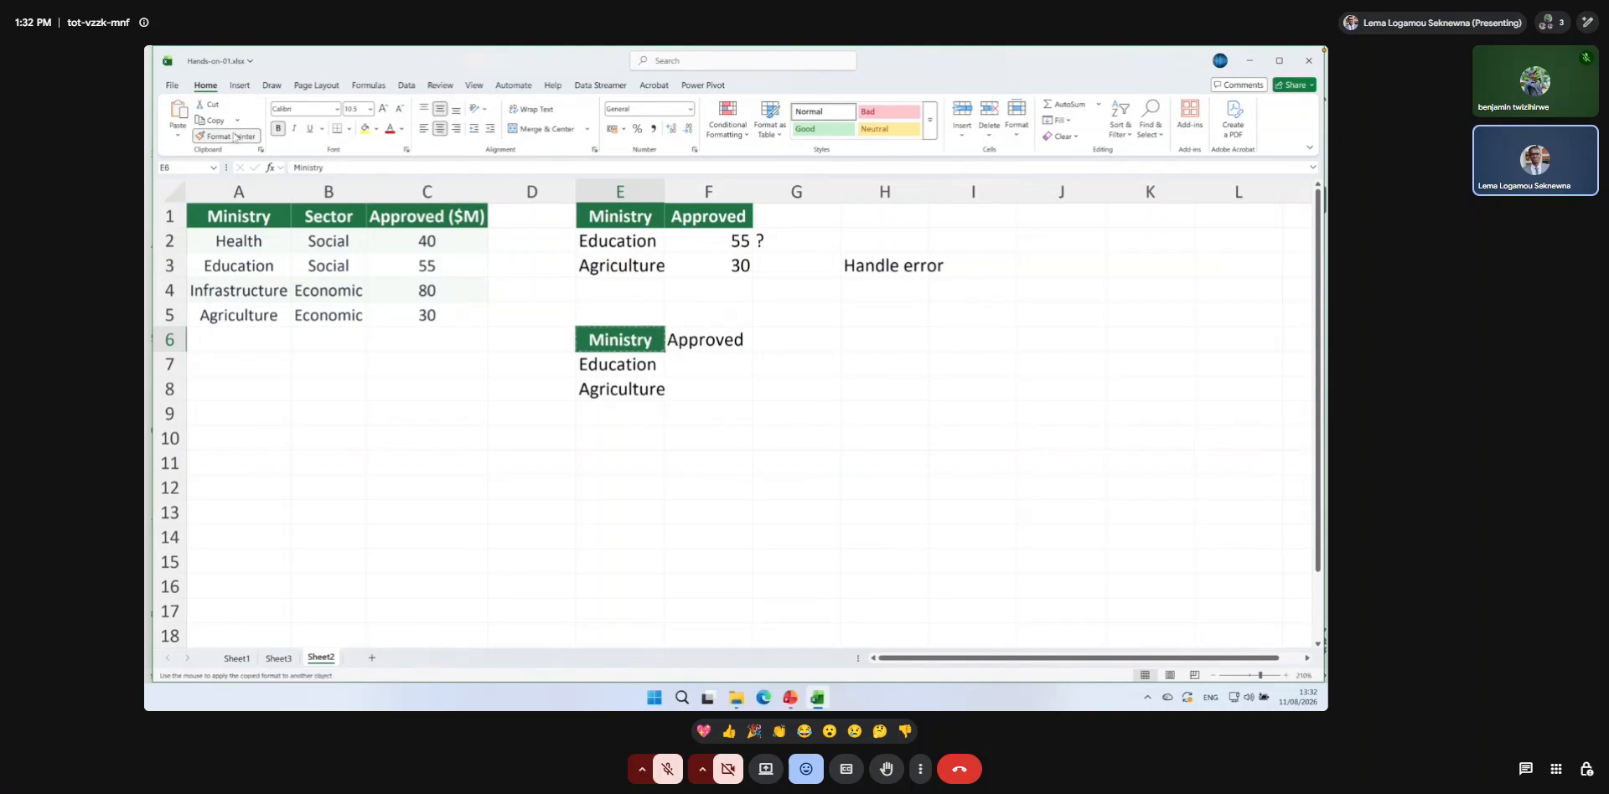
click(707, 340)
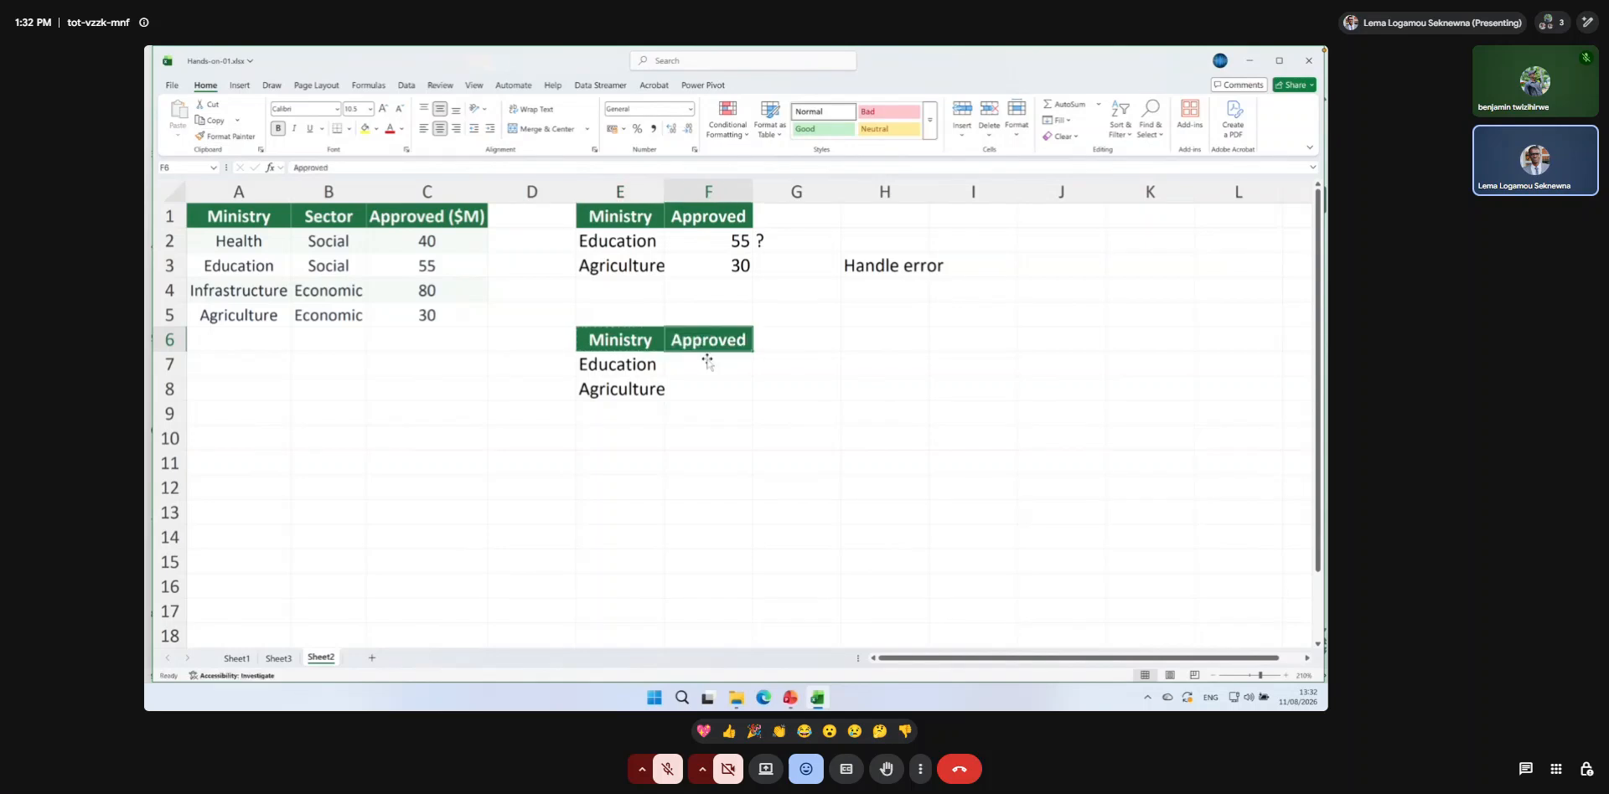
Autofit the width of column E and remove the final letter of the ministry name in E8, leaving Agricultur.
click(708, 387)
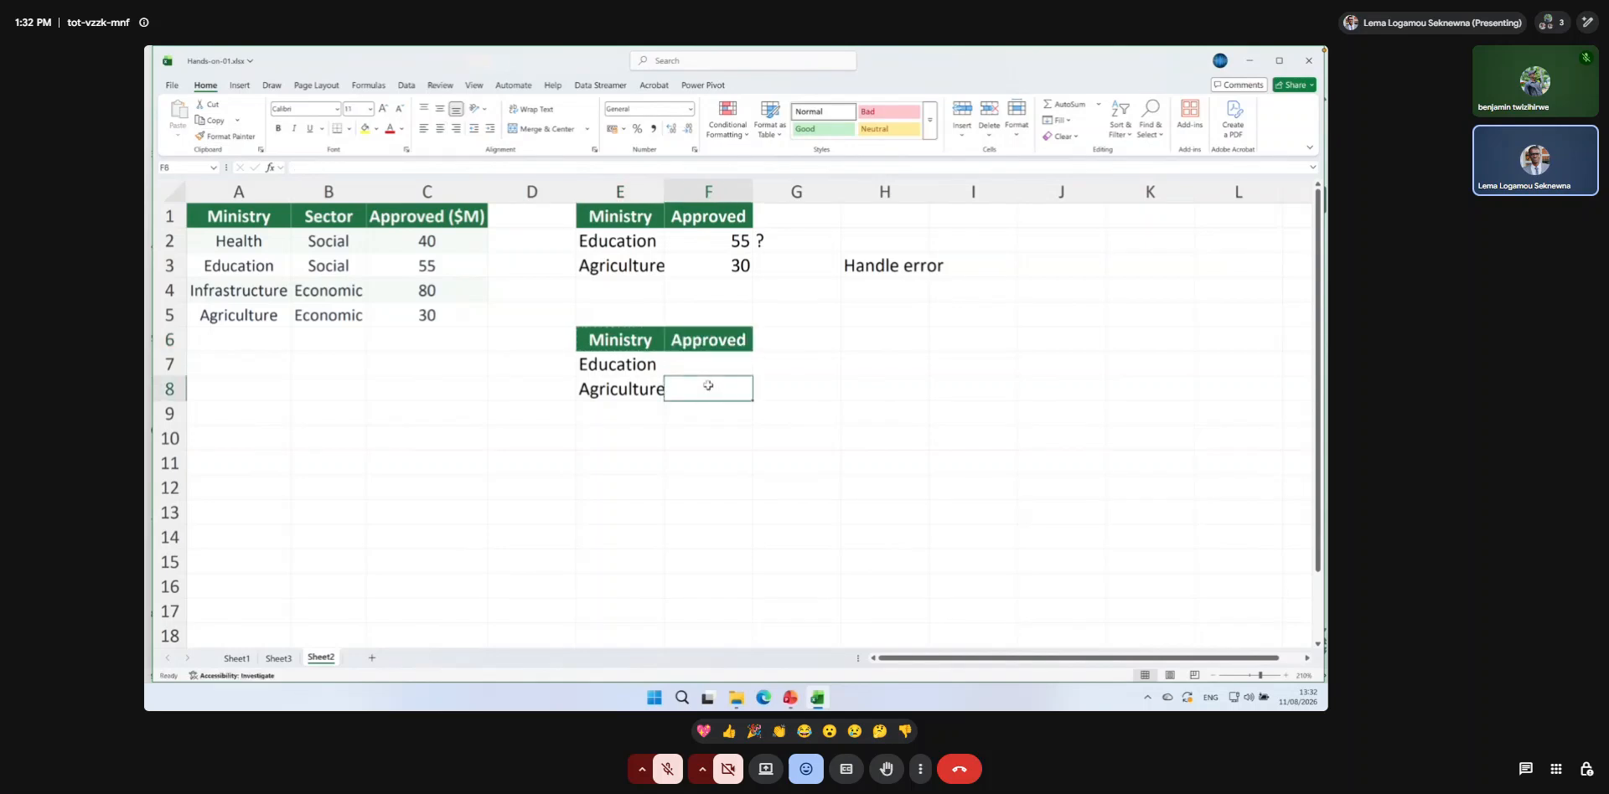
double_click(666, 198)
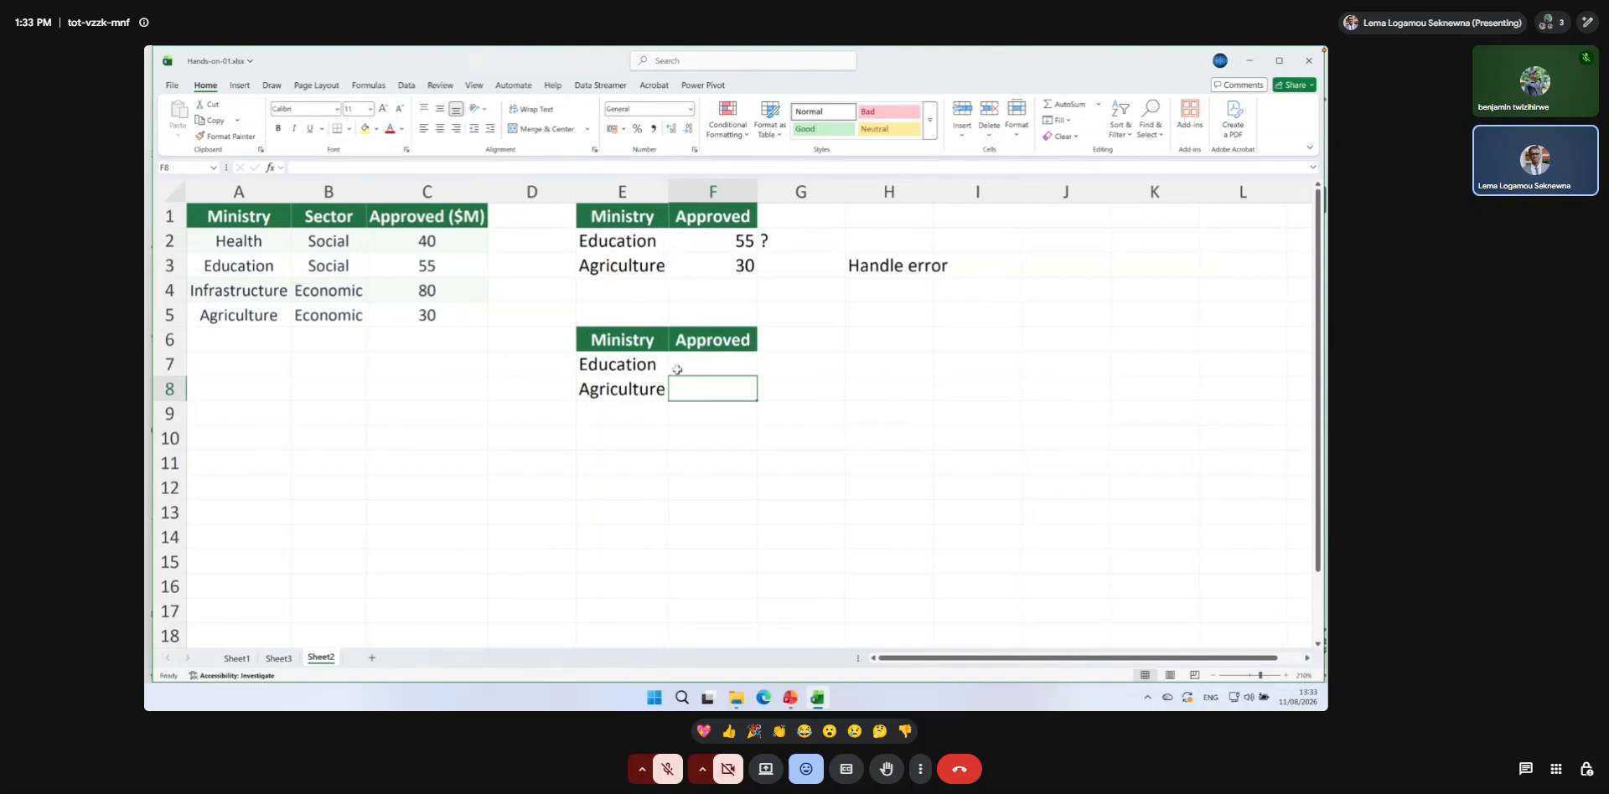
click(651, 386)
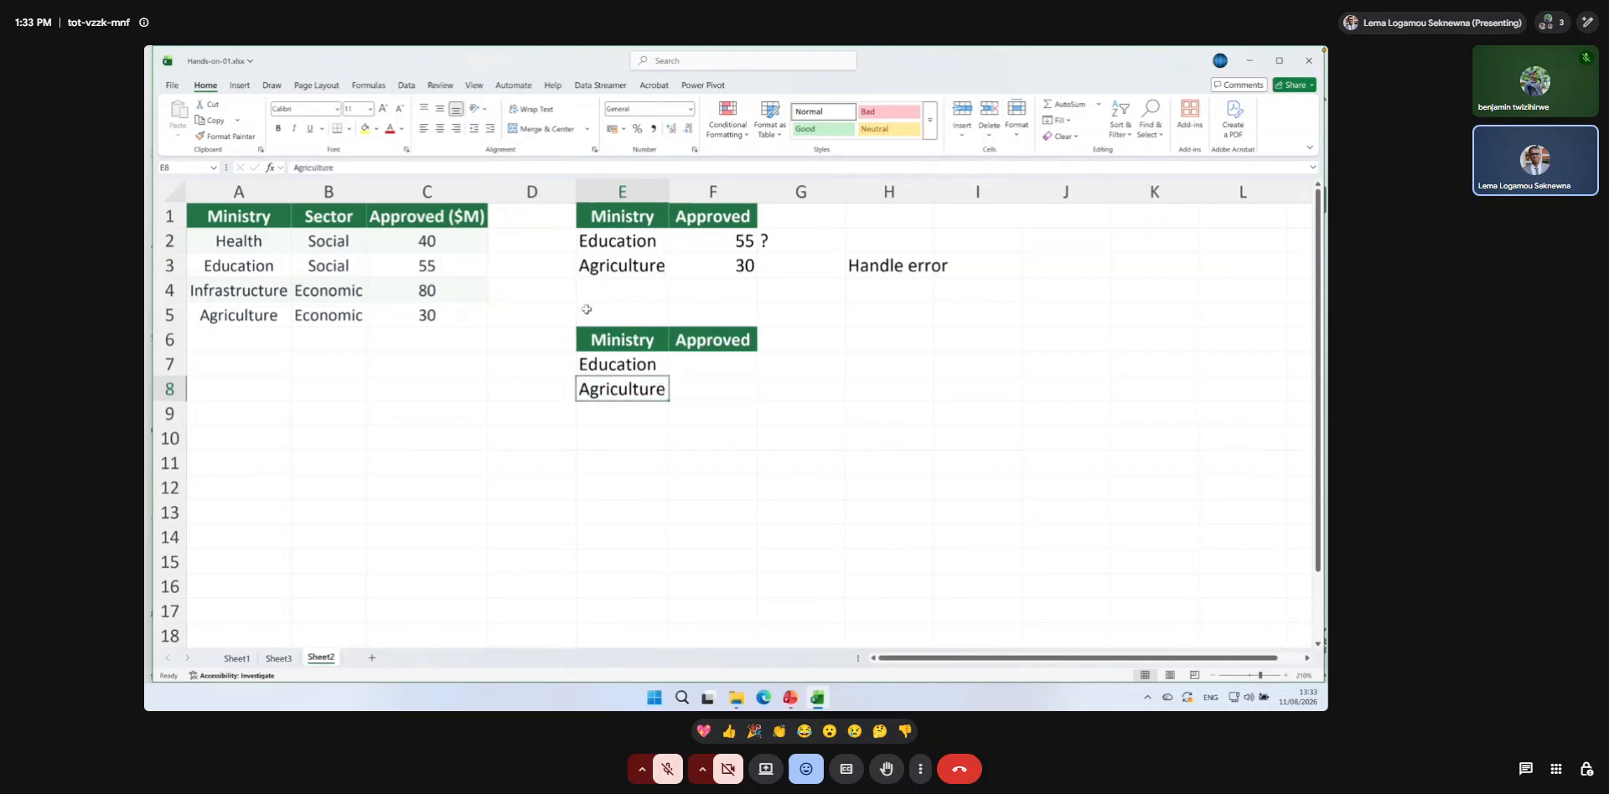
click(370, 168)
key(BackSpace)
key(Return)
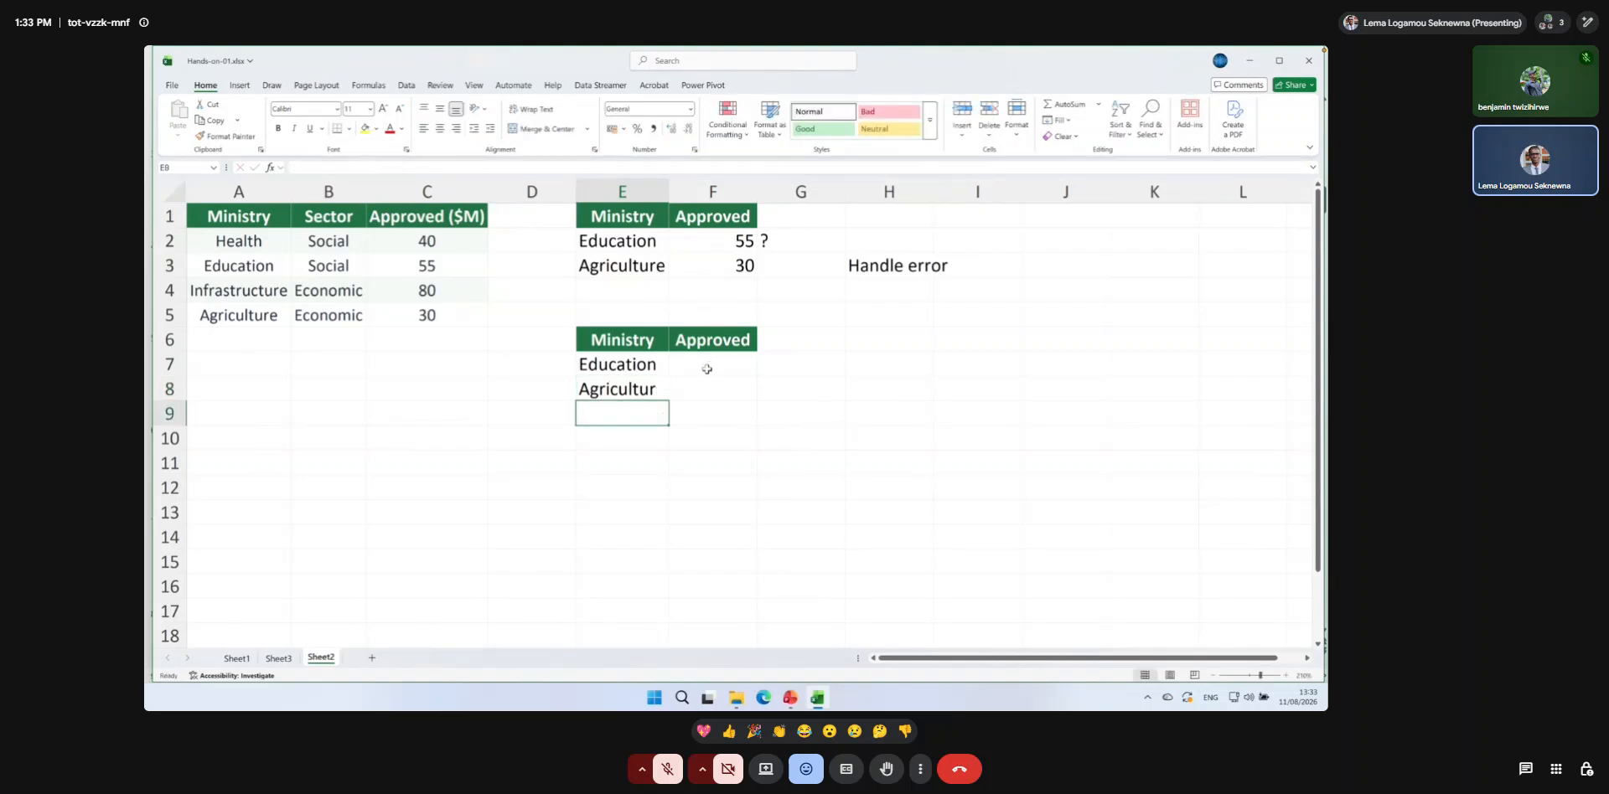
Clear the Handle error note from cell H3.
click(706, 369)
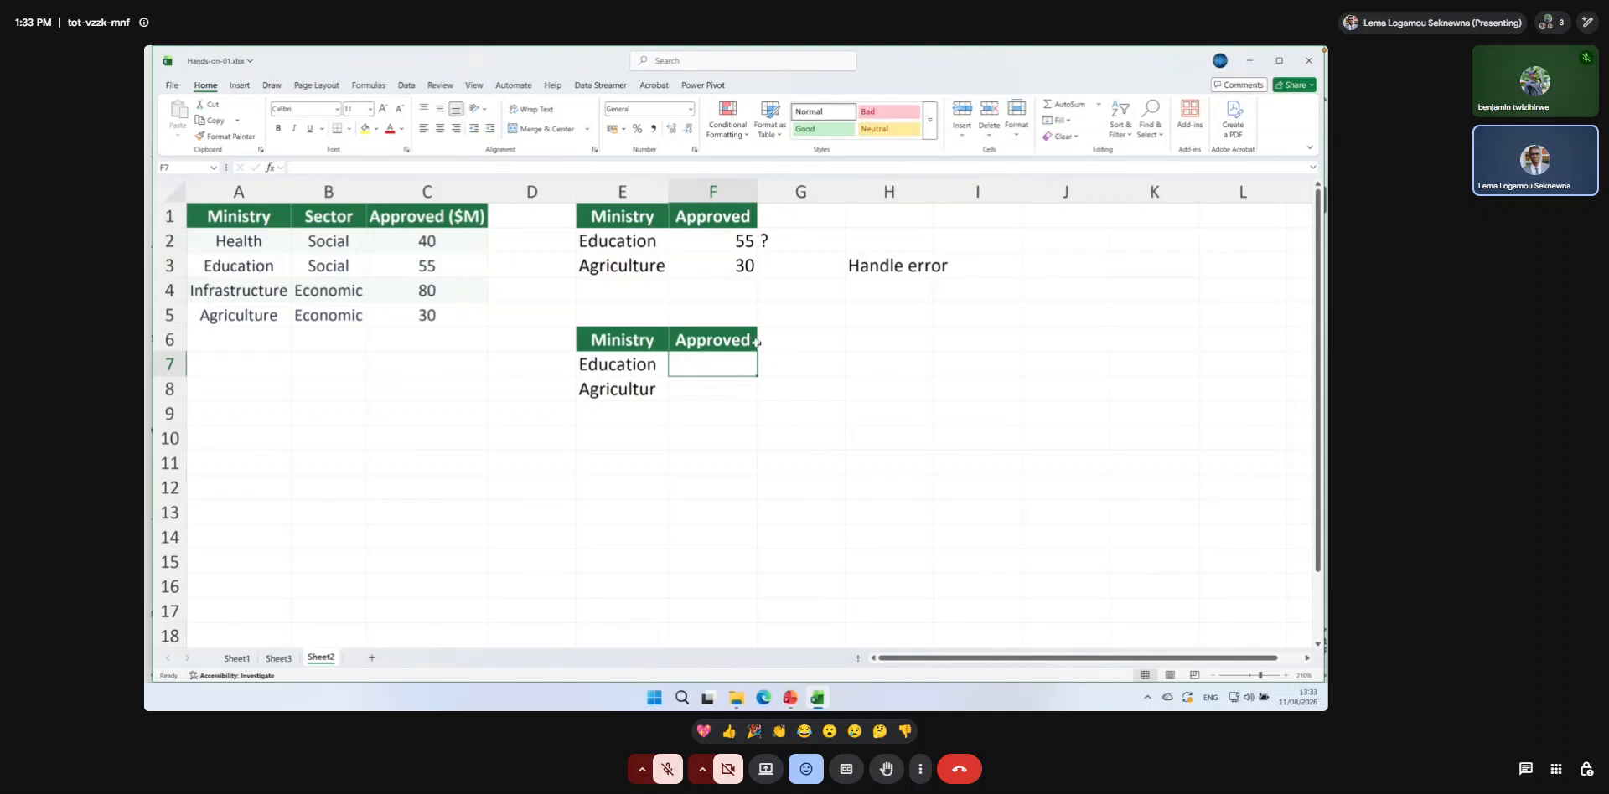
click(864, 264)
key(Delete)
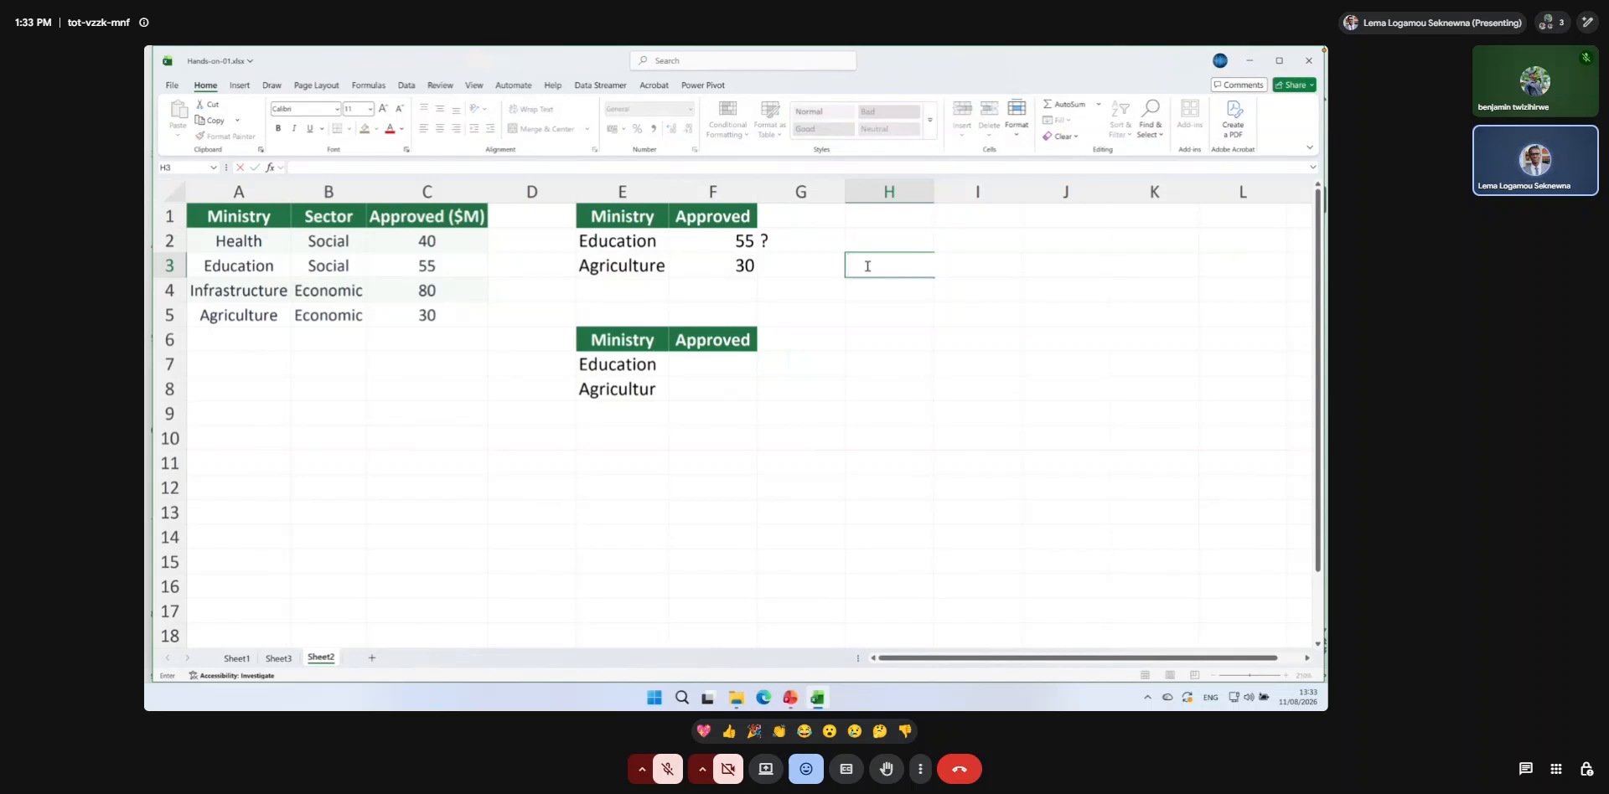
key(Down)
Convert the ministry budget range A1:C5 into an Excel table with headers.
drag(252, 217, 402, 306)
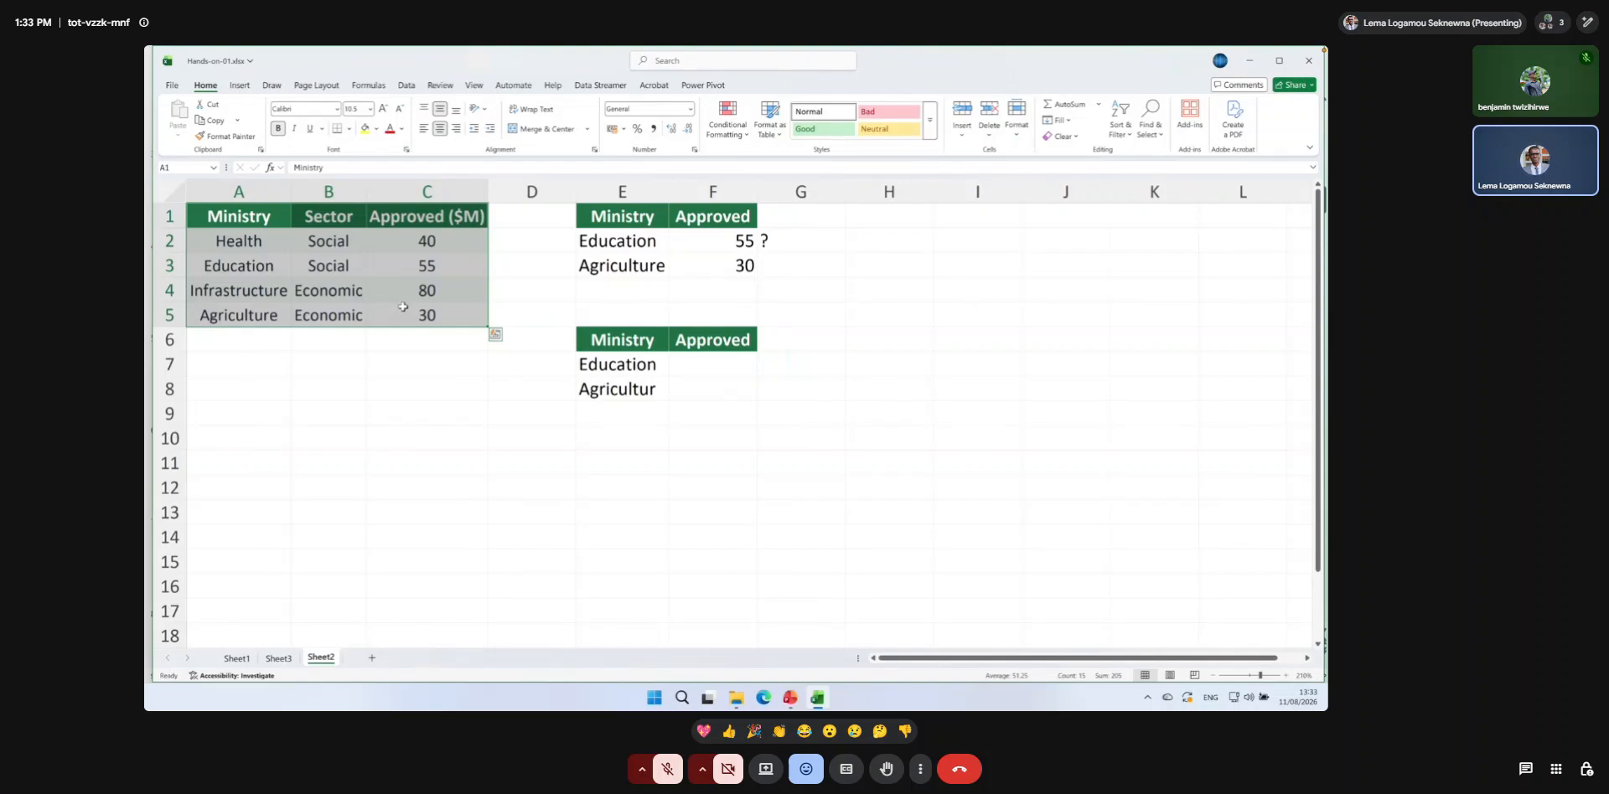
click(240, 216)
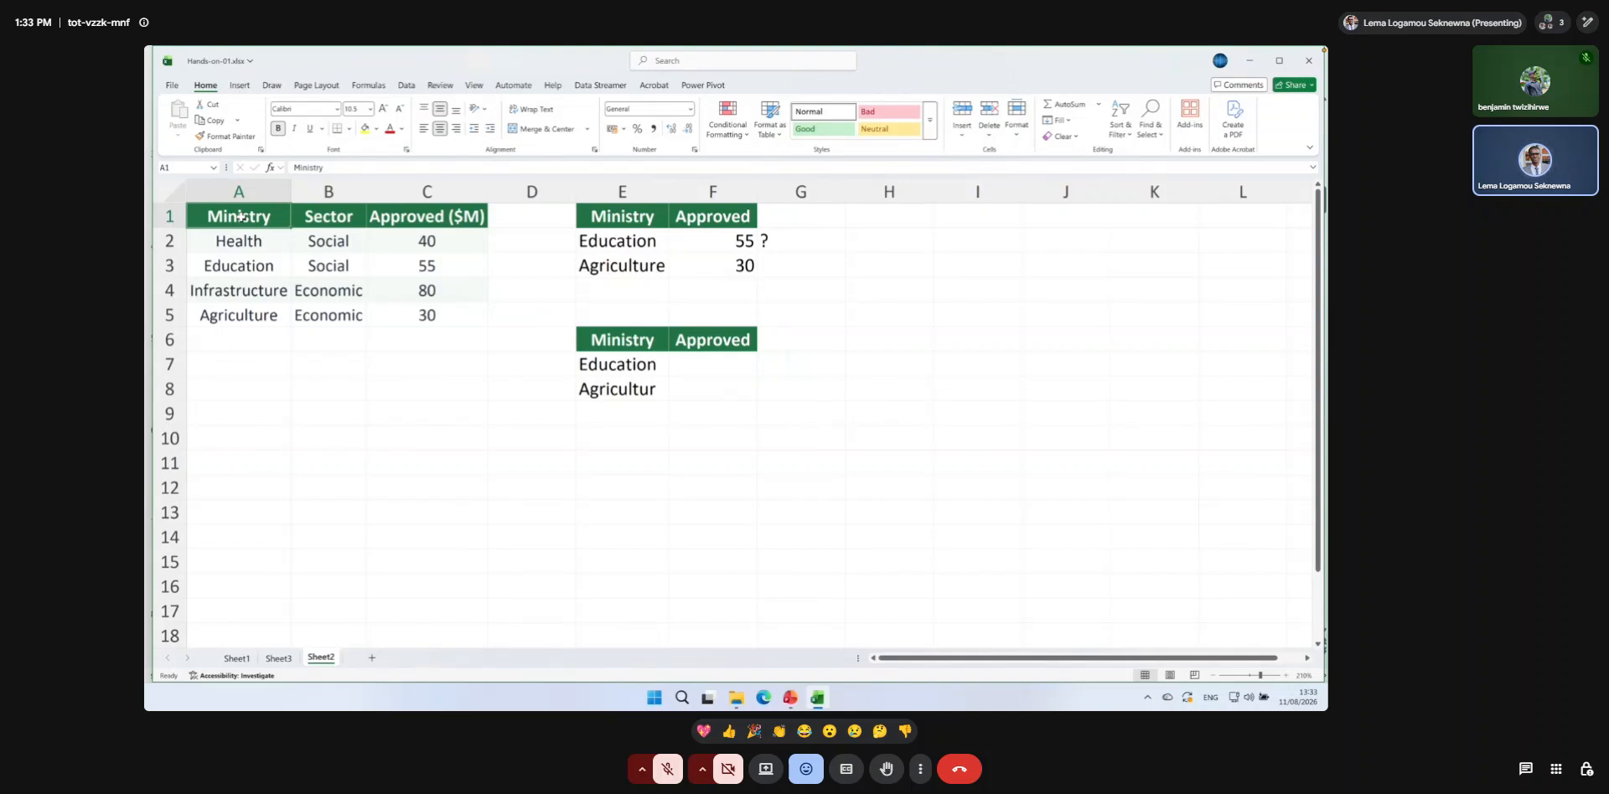
key(ctrl+t)
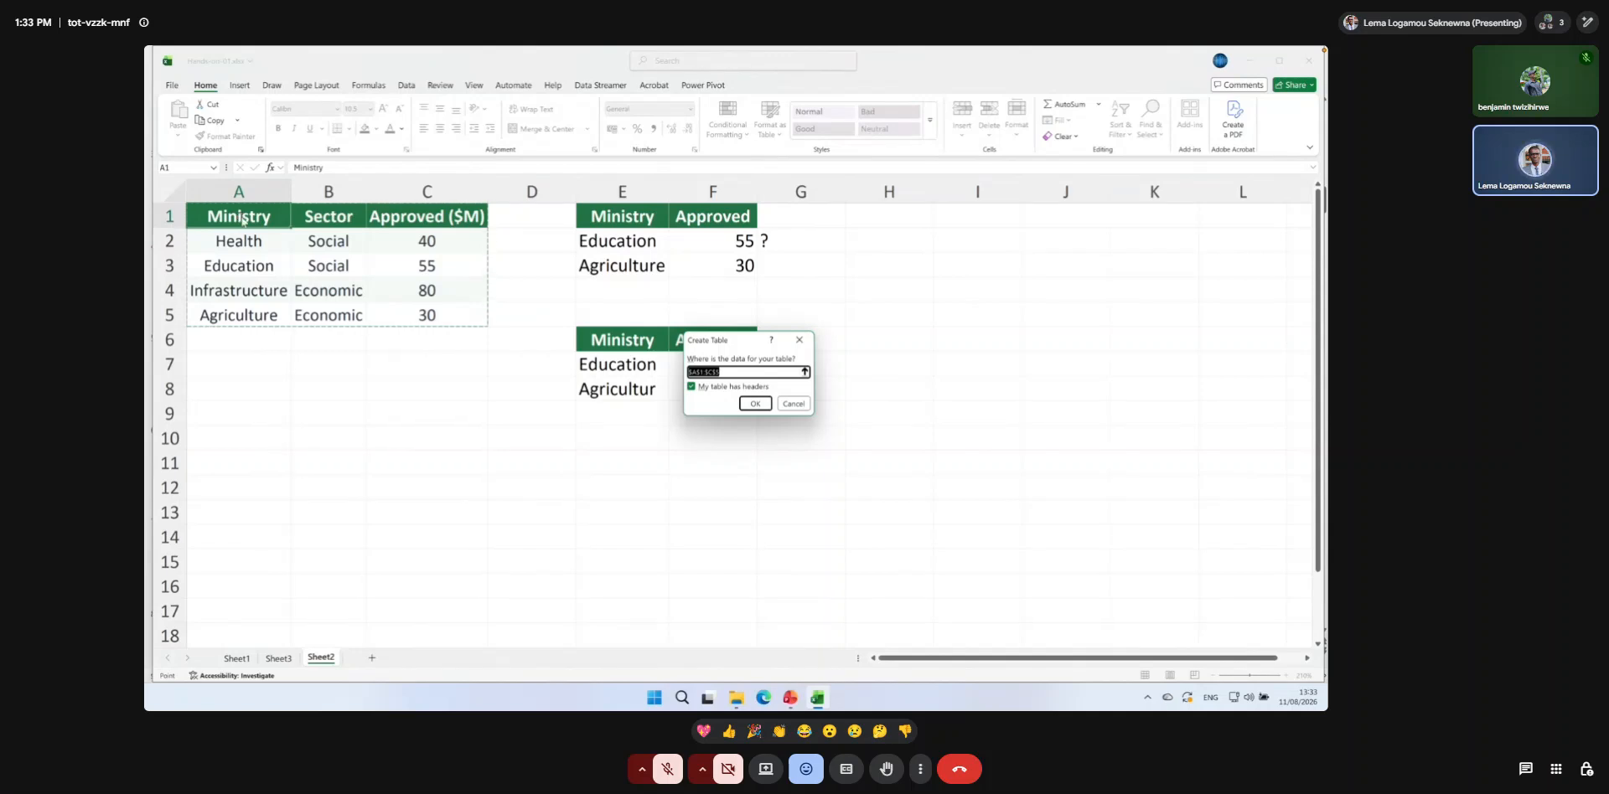
key(Return)
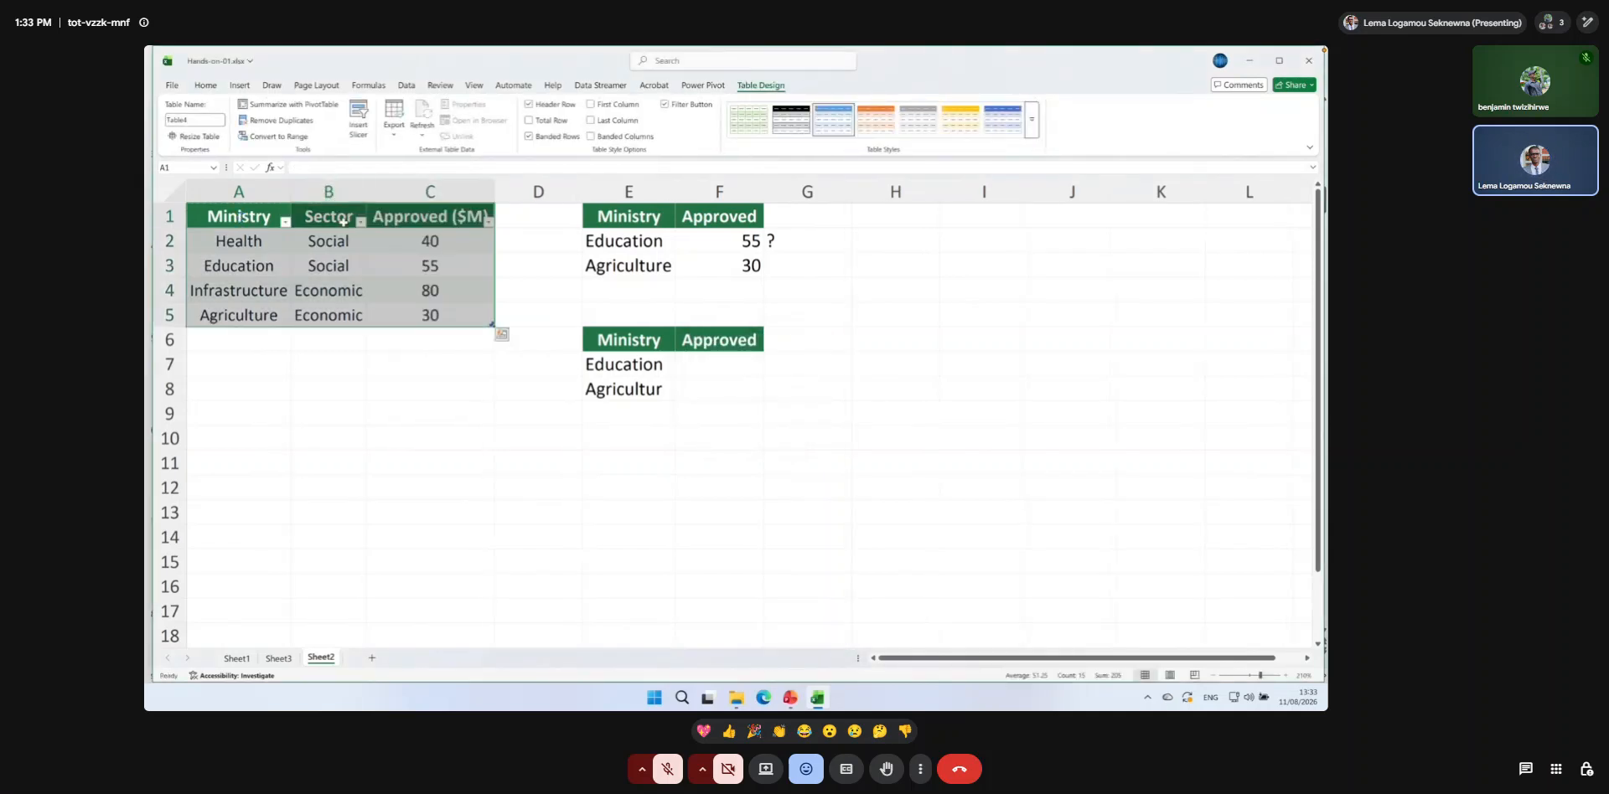
click(364, 271)
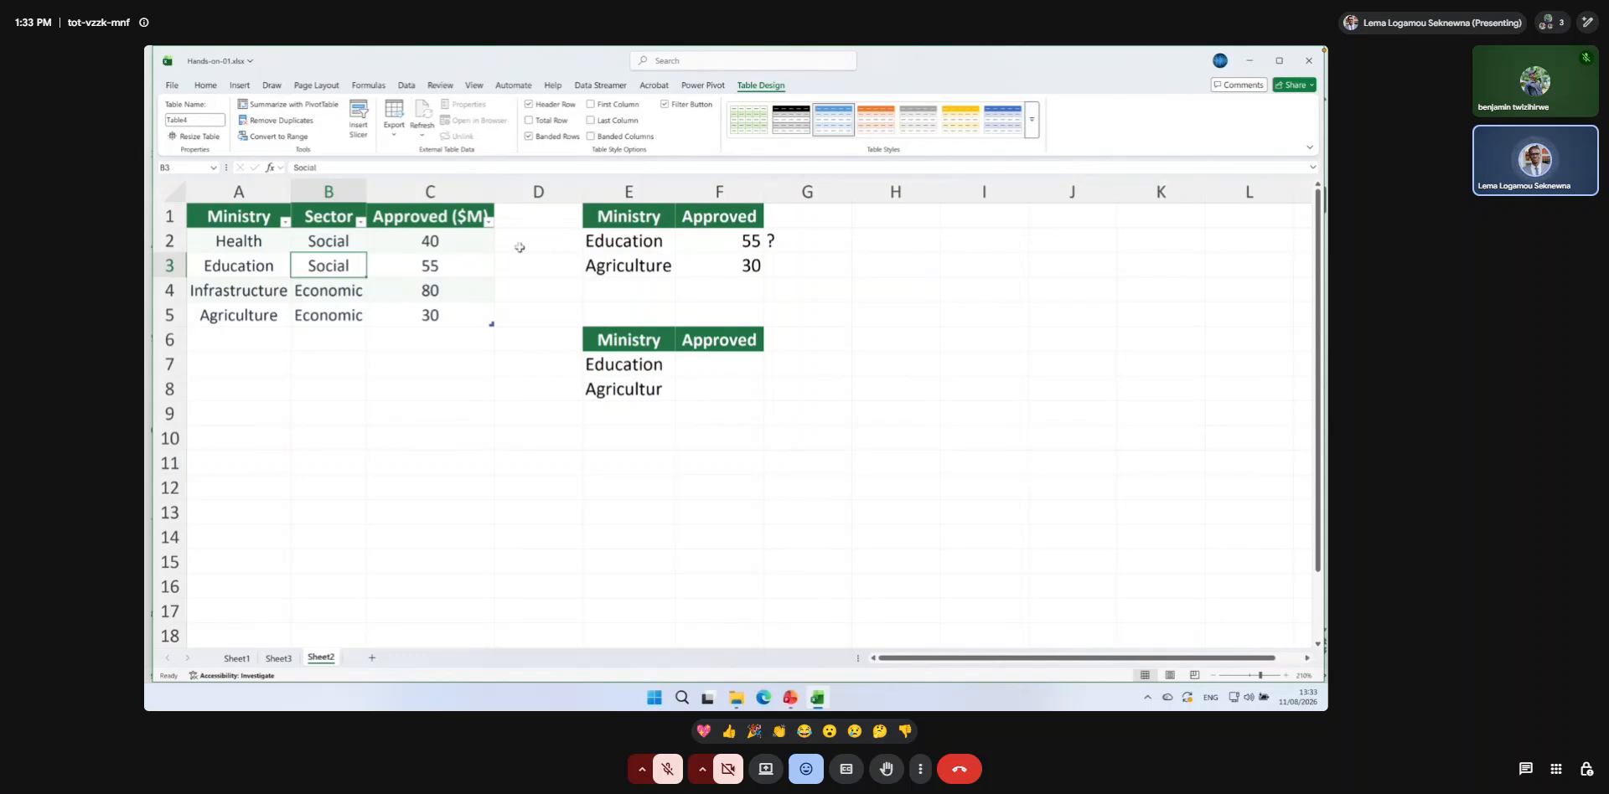
Review the VLOOKUP formula in F2 and enter the label Using table in H1.
double_click(693, 241)
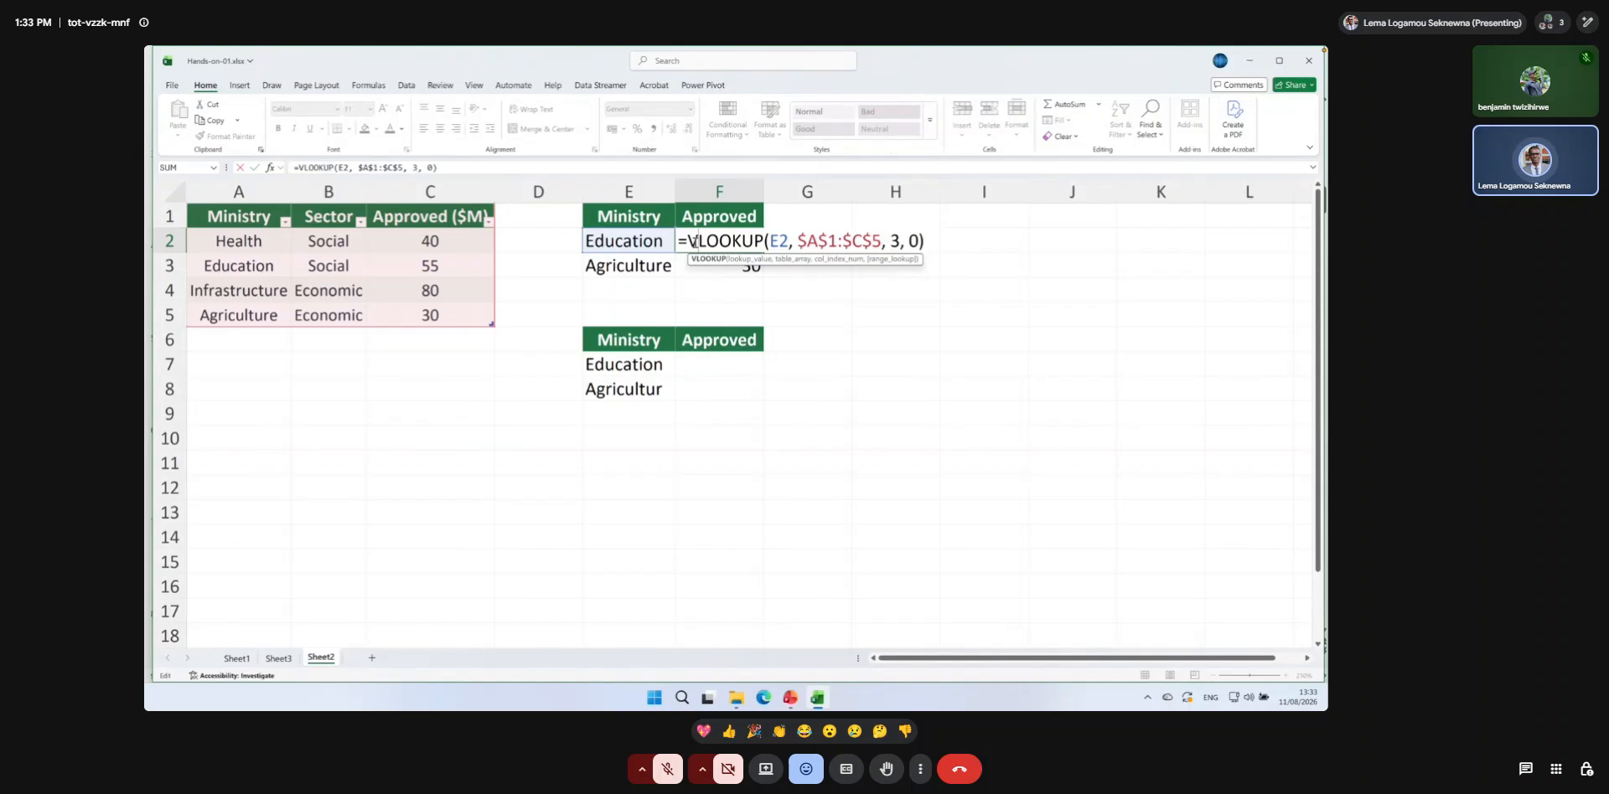
key(Return)
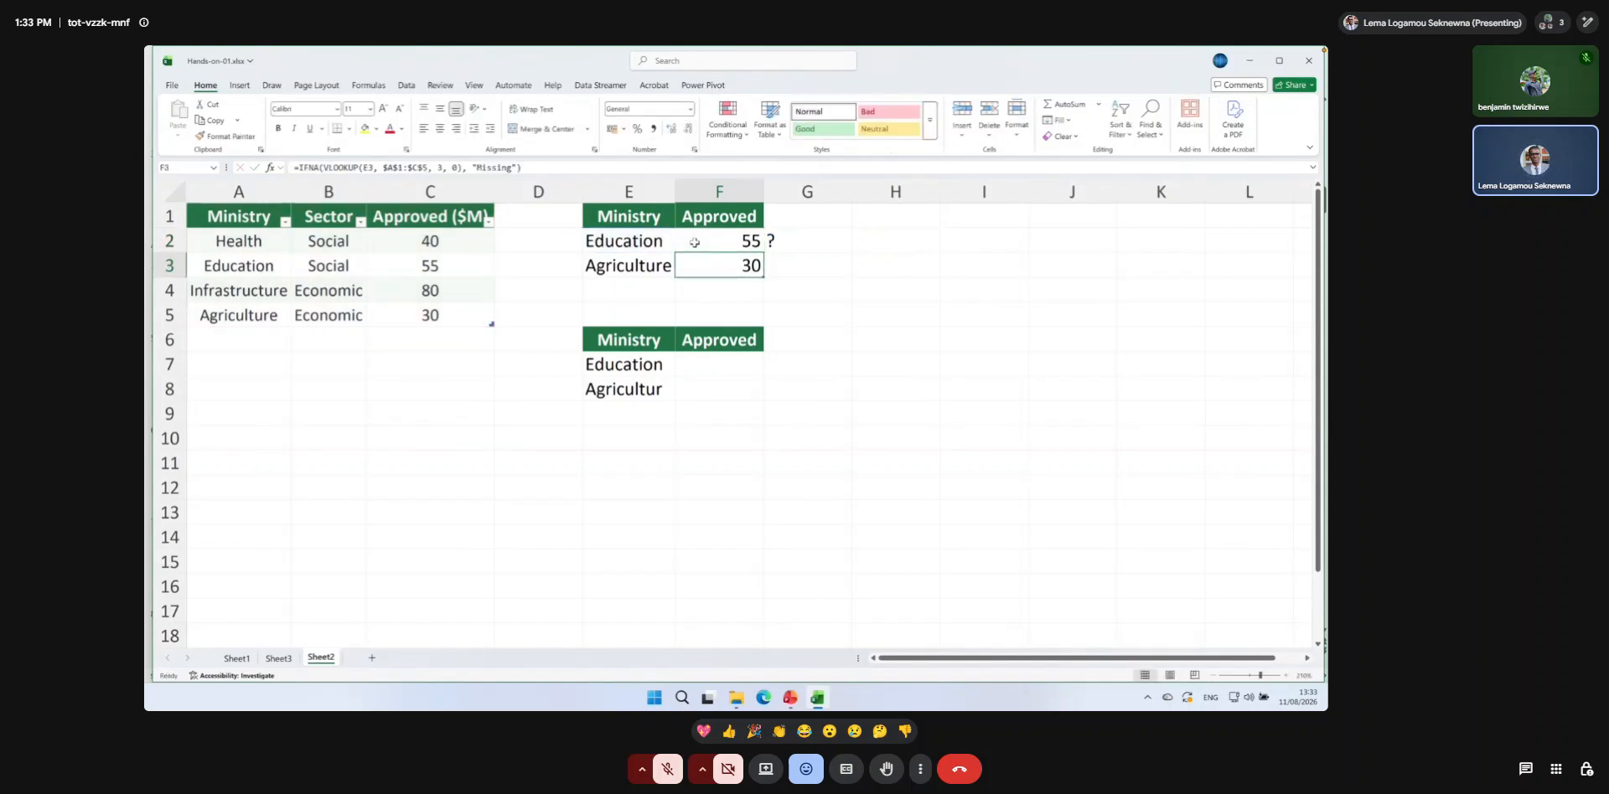
click(719, 369)
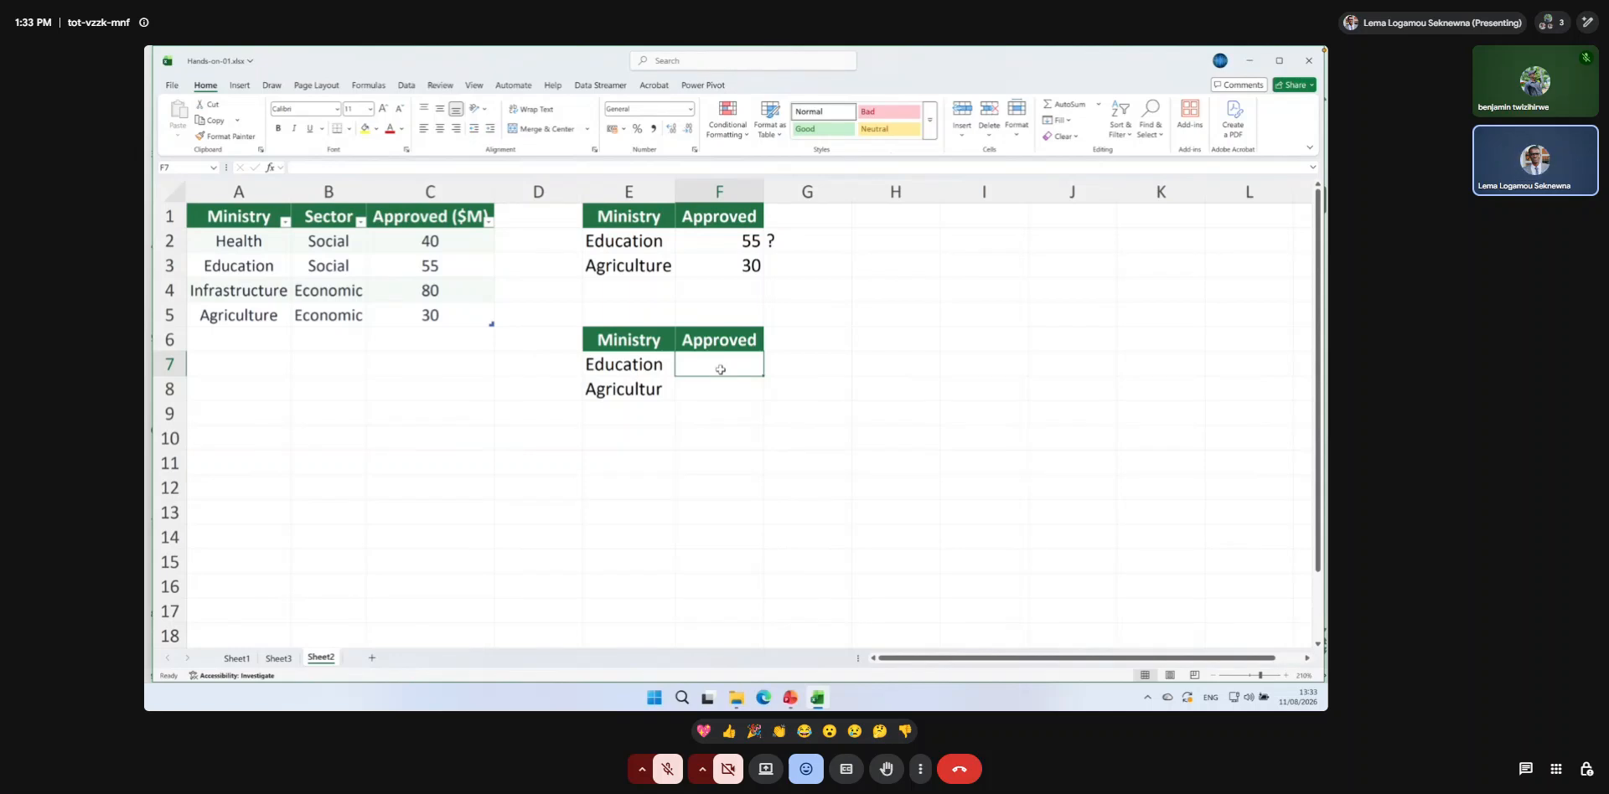
click(895, 246)
click(894, 221)
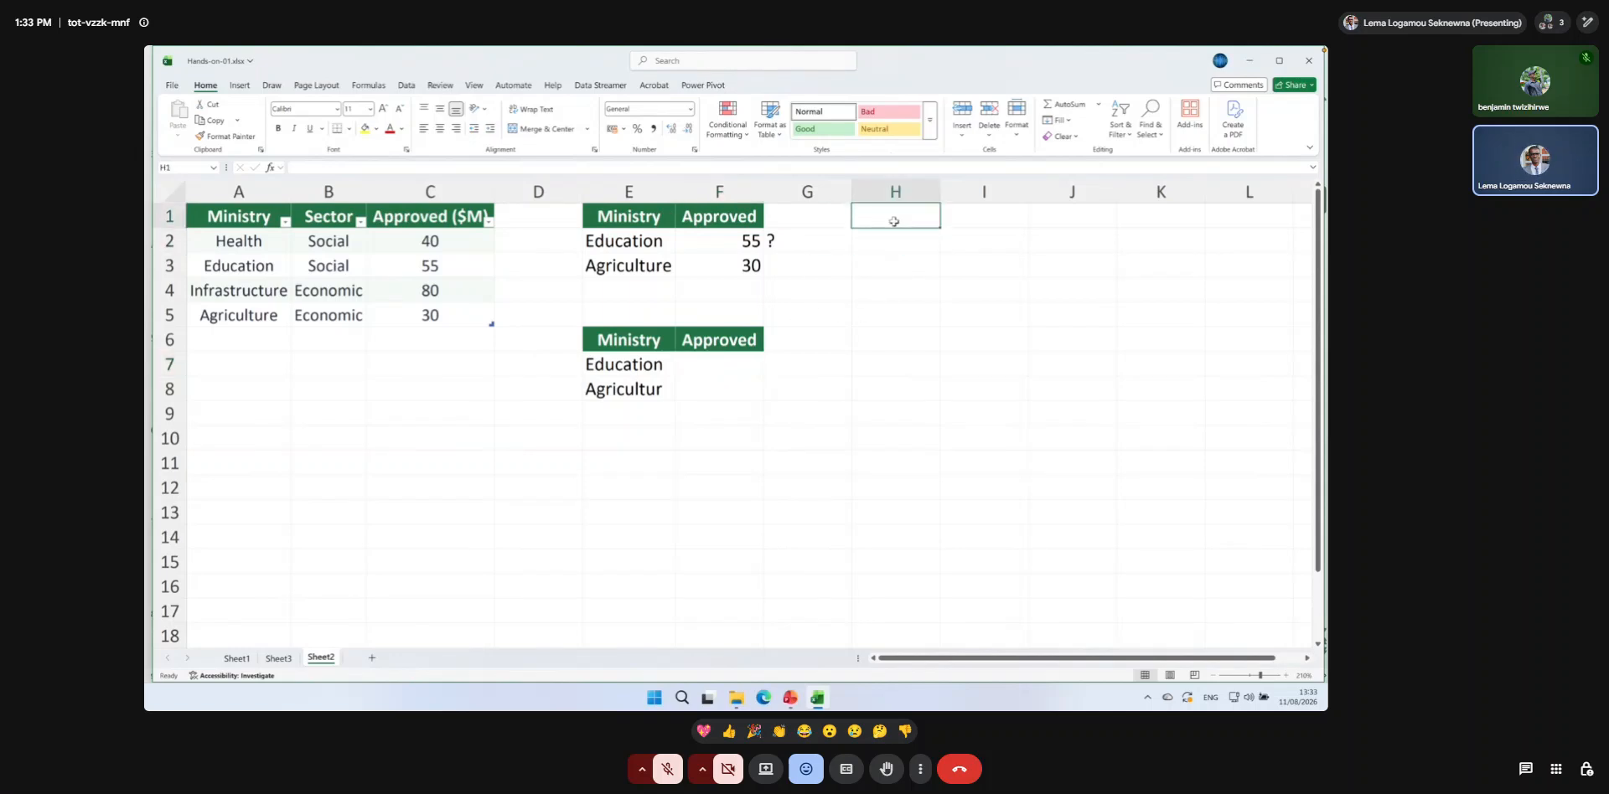
text(Using table)
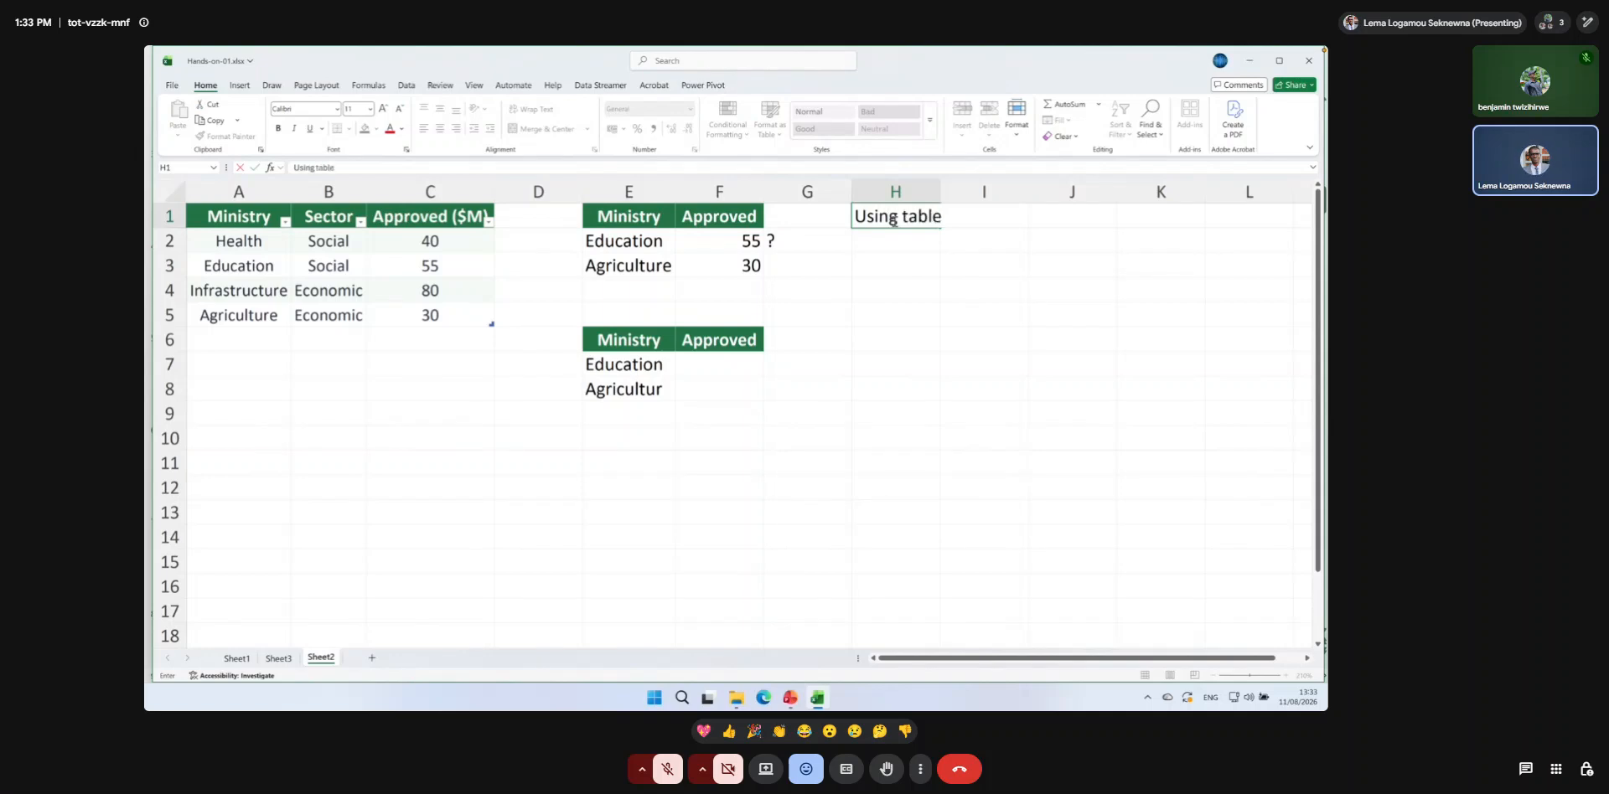
key(Return)
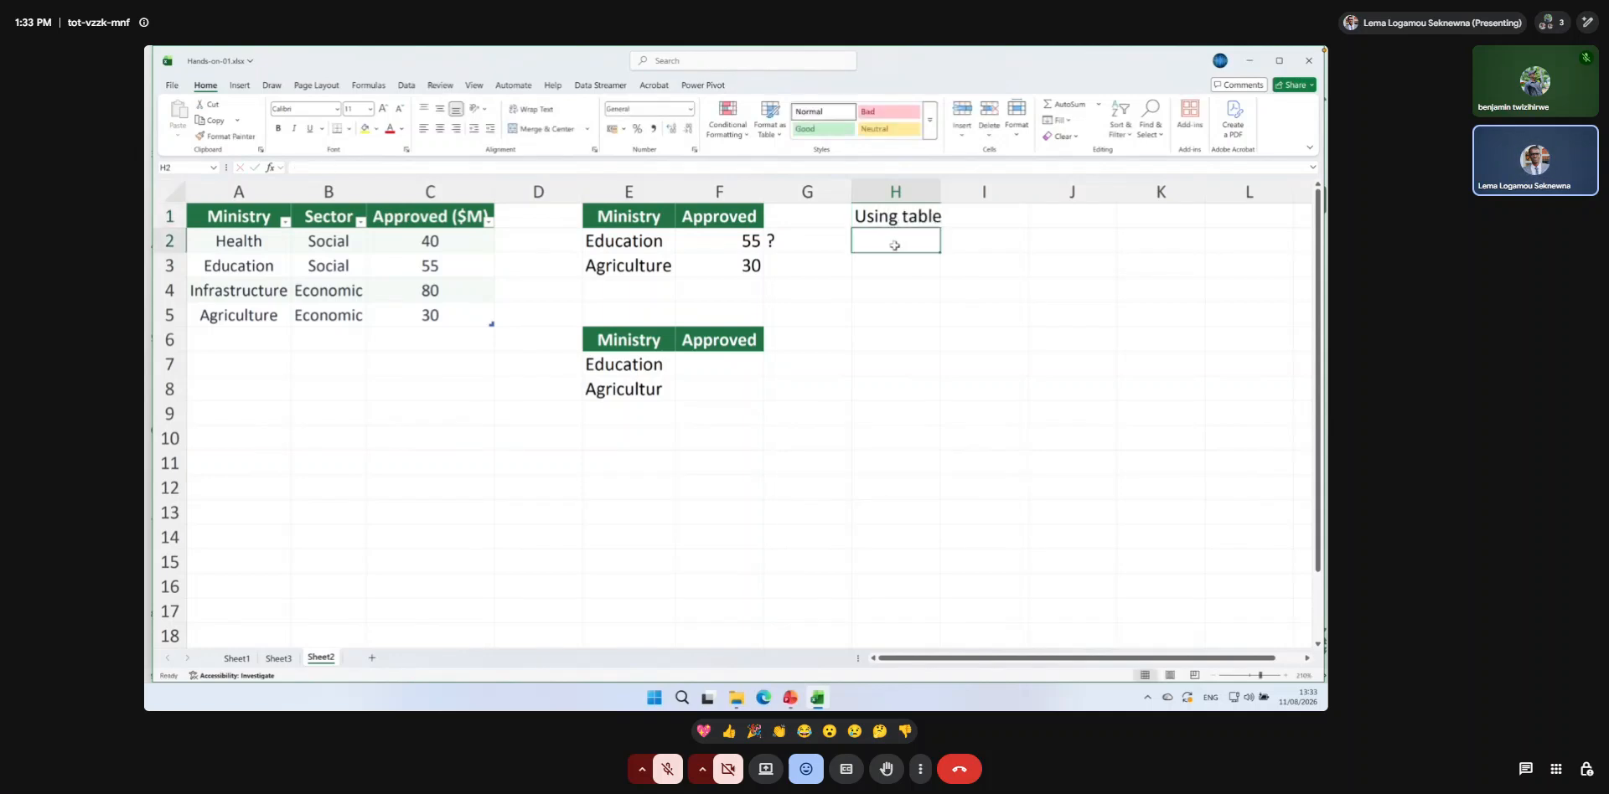
text(=vlo)
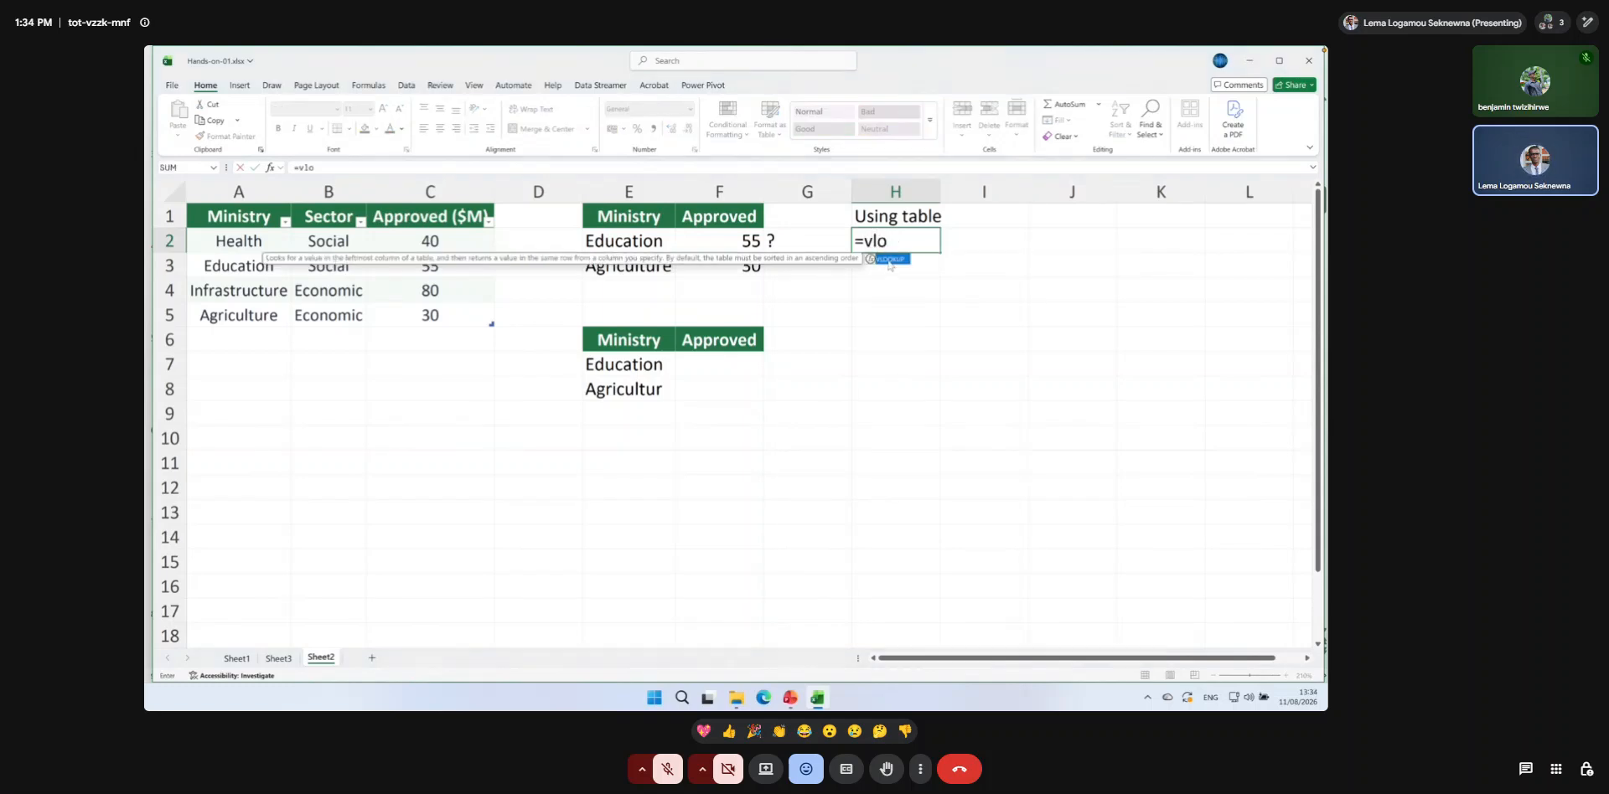
double_click(890, 260)
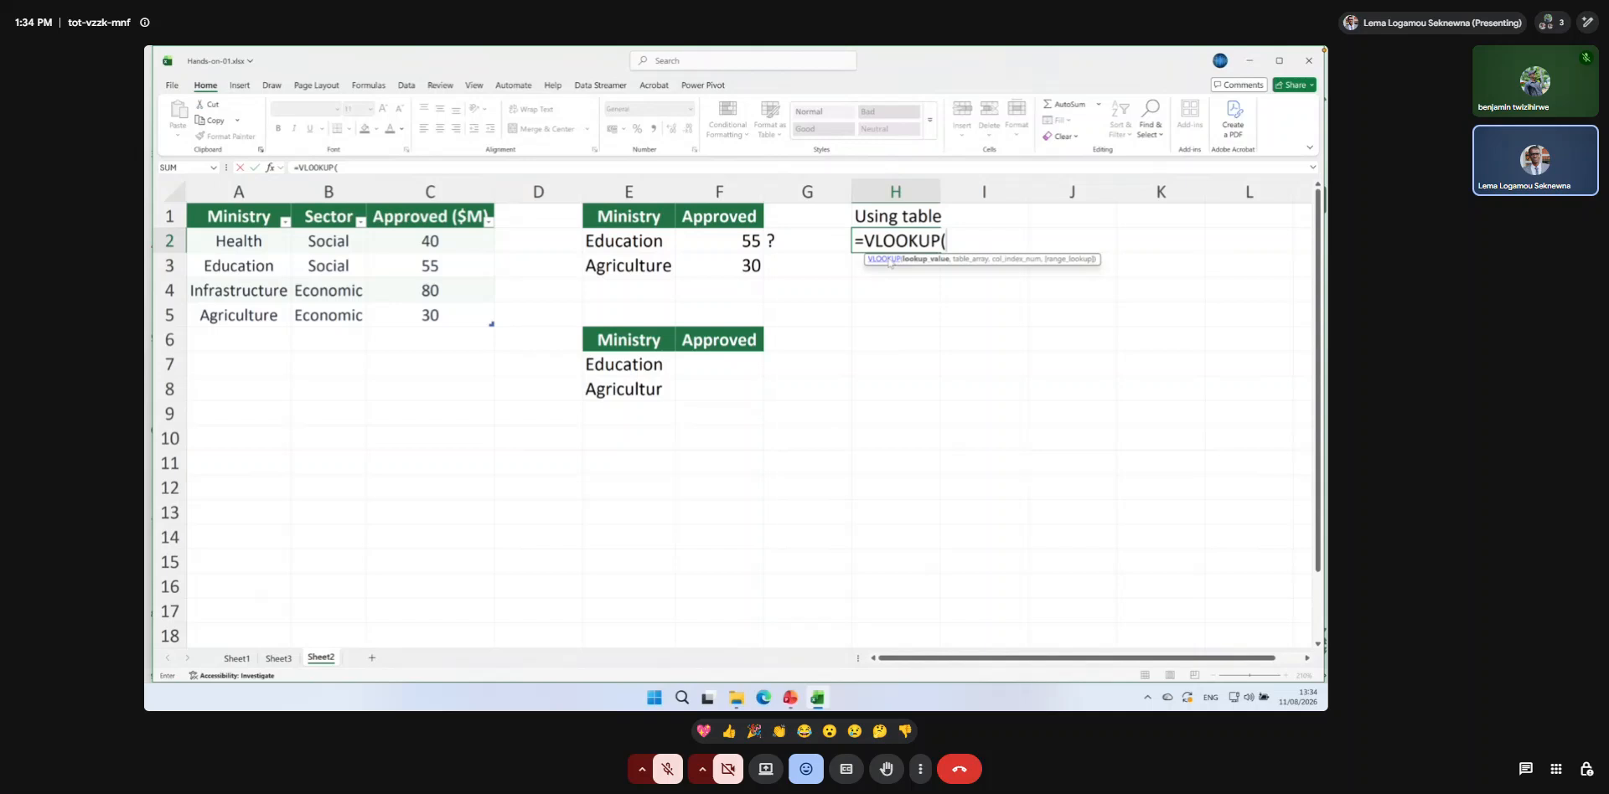
click(626, 243)
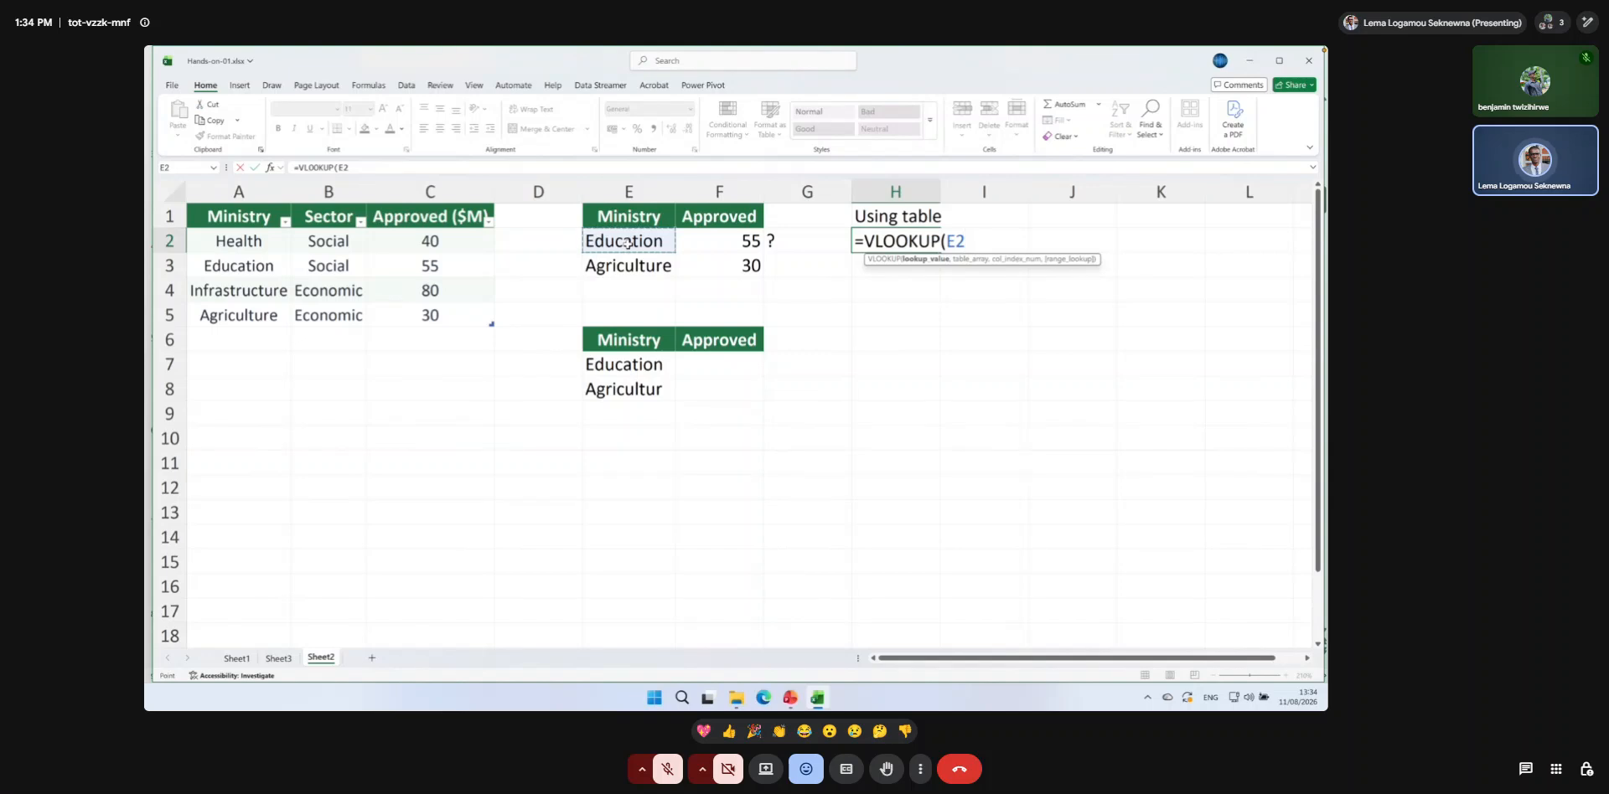
text(,)
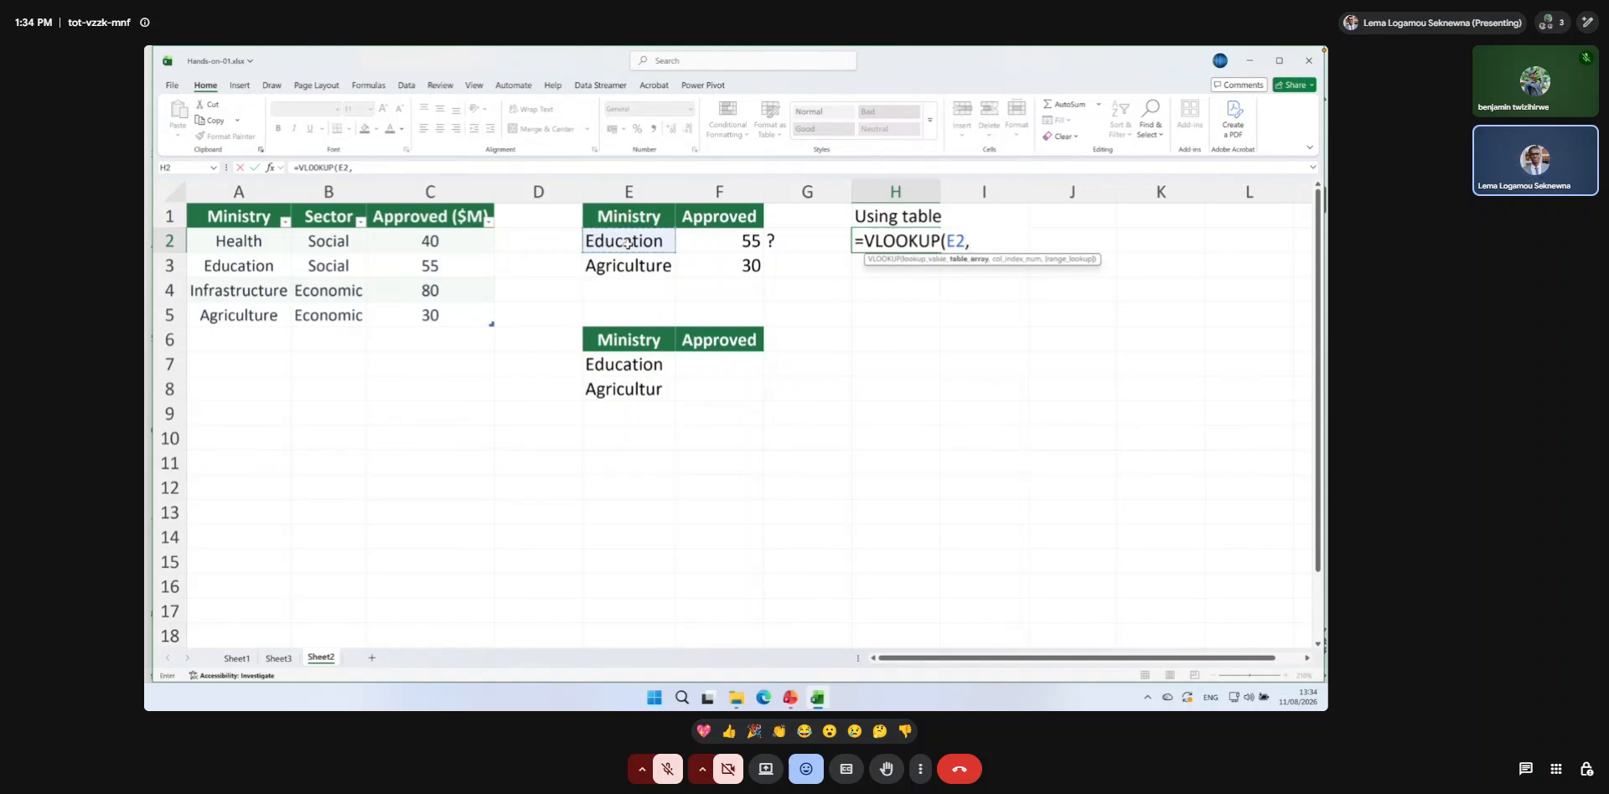
key(BackSpace)
key(BackSpace)
key(BackSpace)
key(BackSpace)
key(BackSpace)
key(BackSpace)
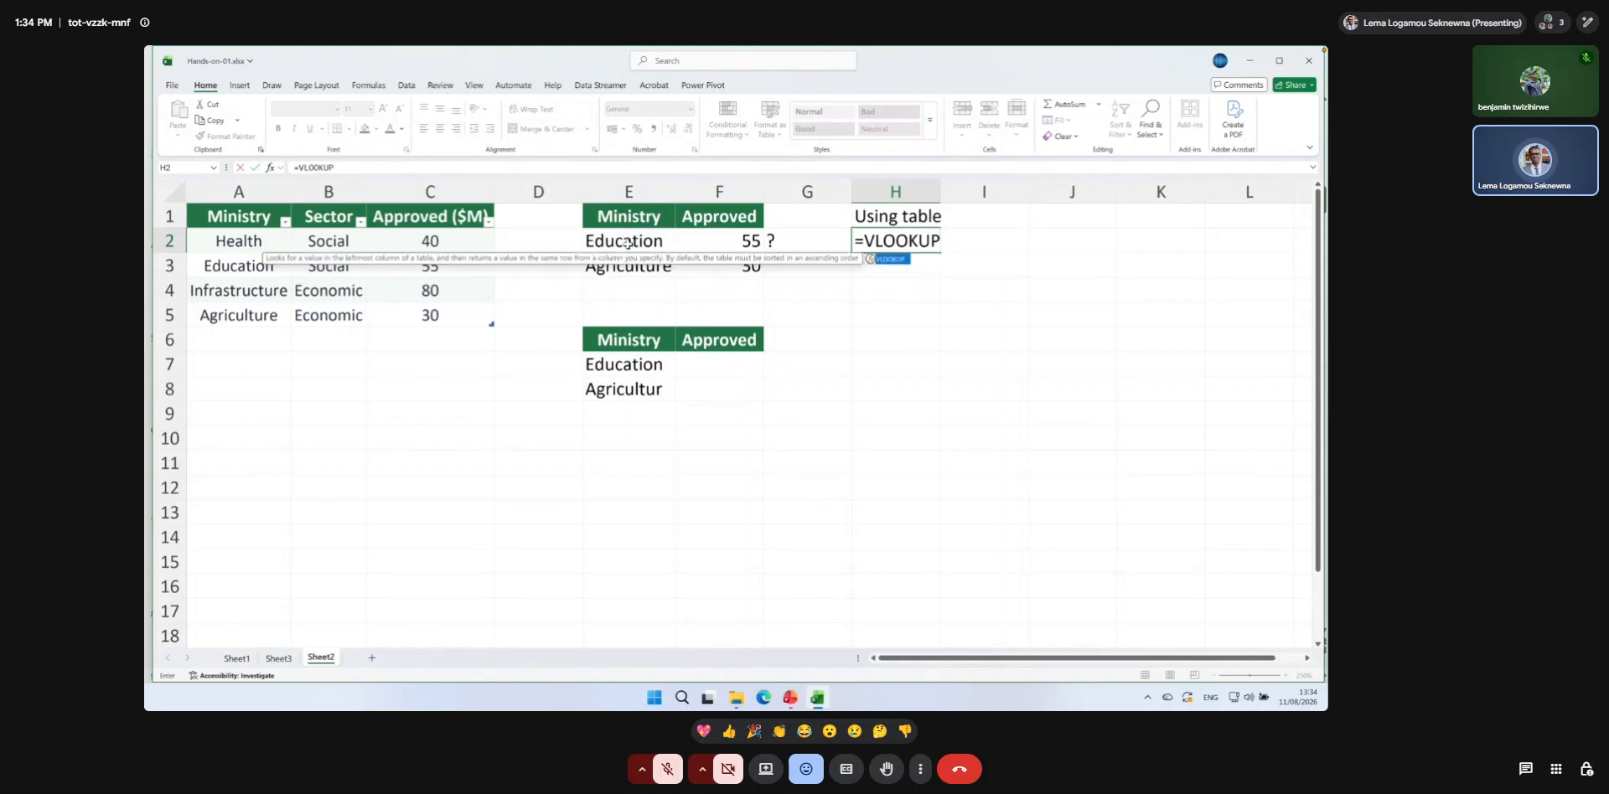
key(BackSpace)
key(BackSpace)
key(BackSpace)
key(BackSpace)
key(BackSpace)
key(BackSpace)
key(Return)
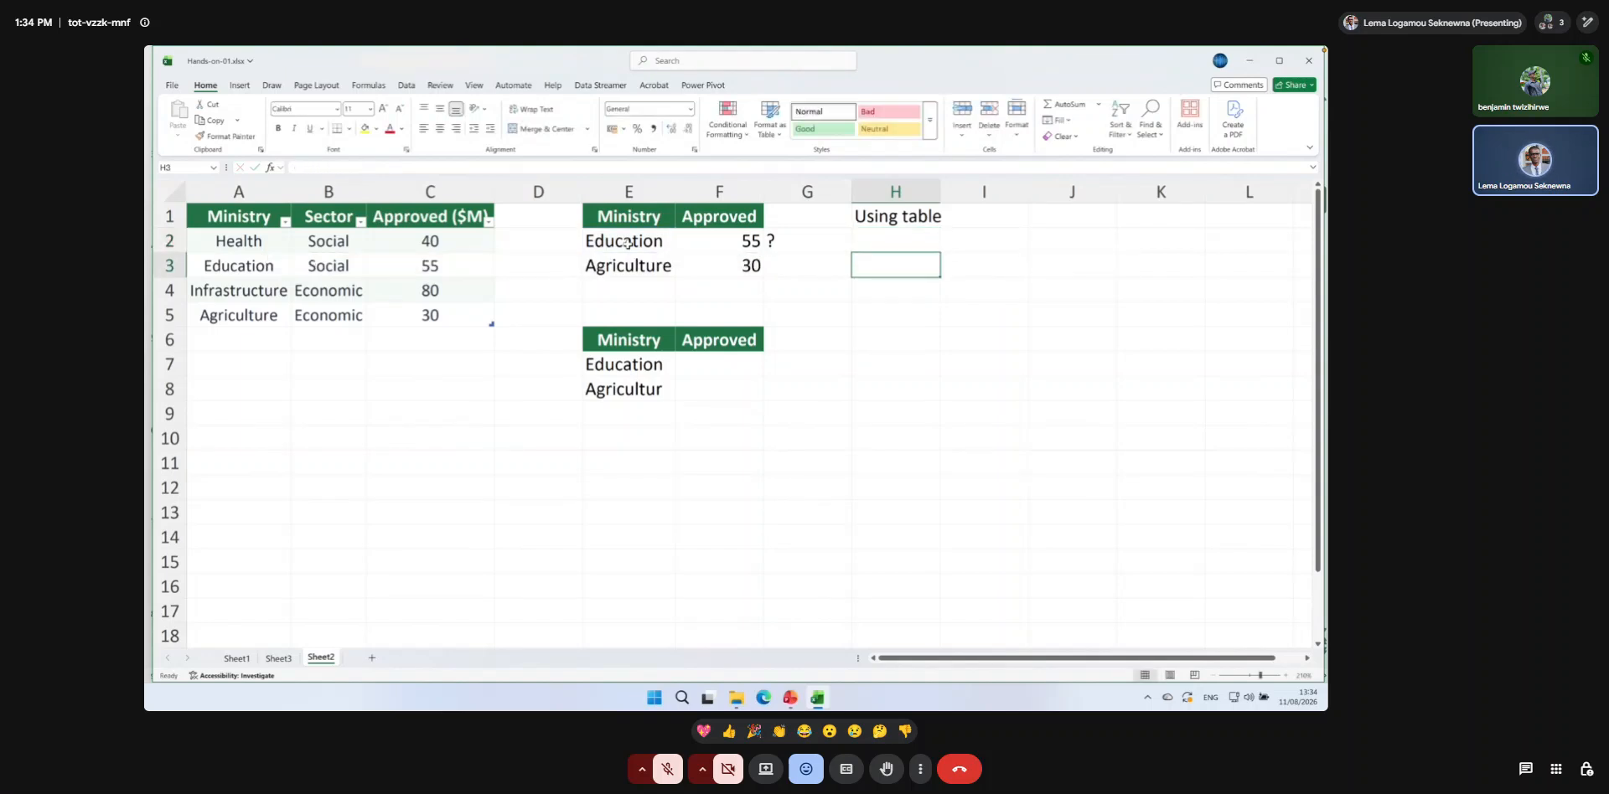
Rename the ministry budget table in A1:C5 as BudgetApproved.
click(233, 220)
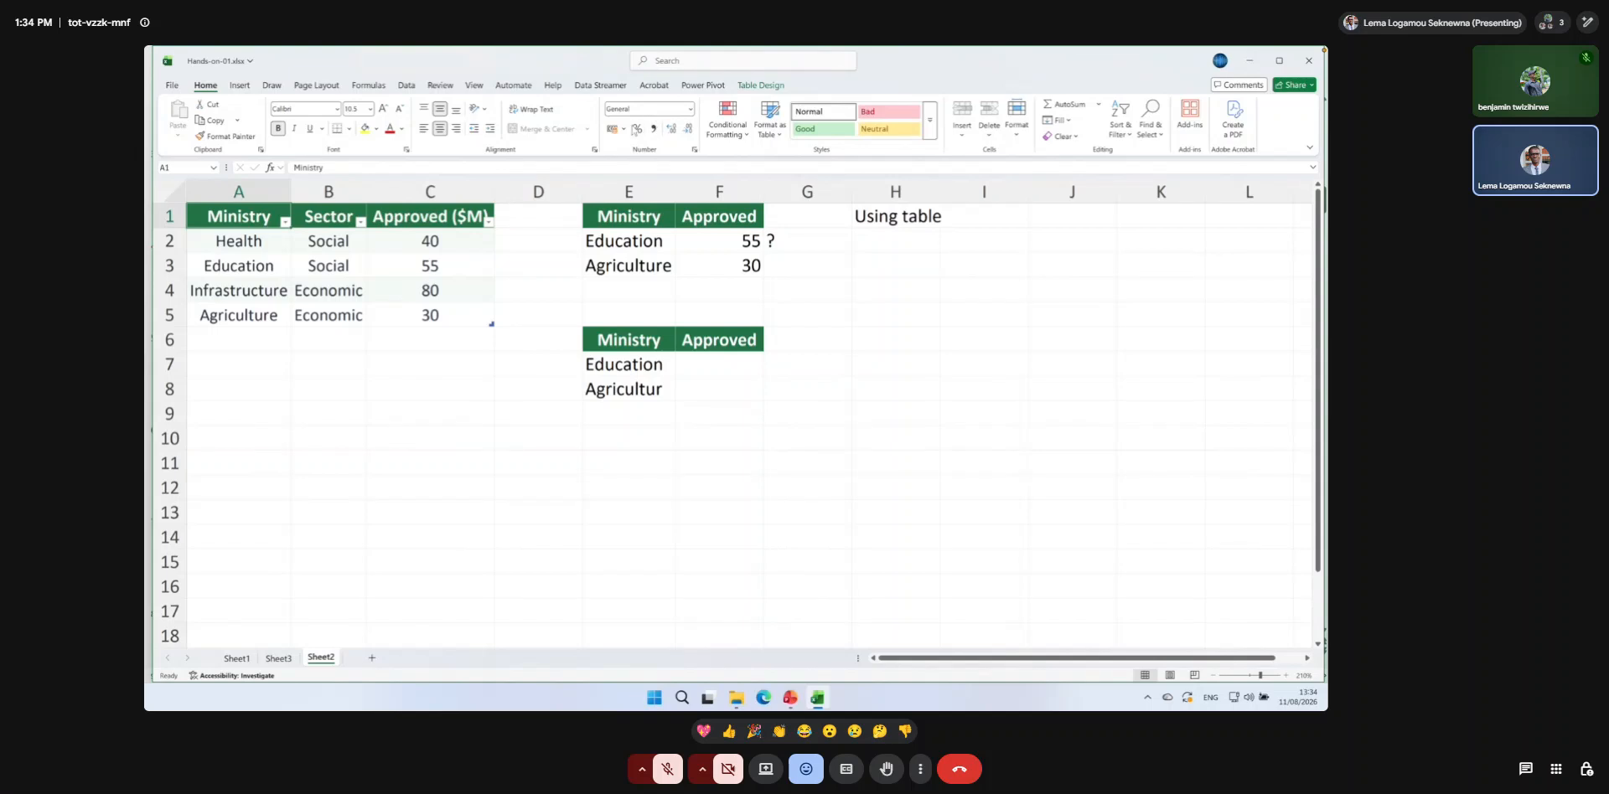
click(760, 86)
click(172, 120)
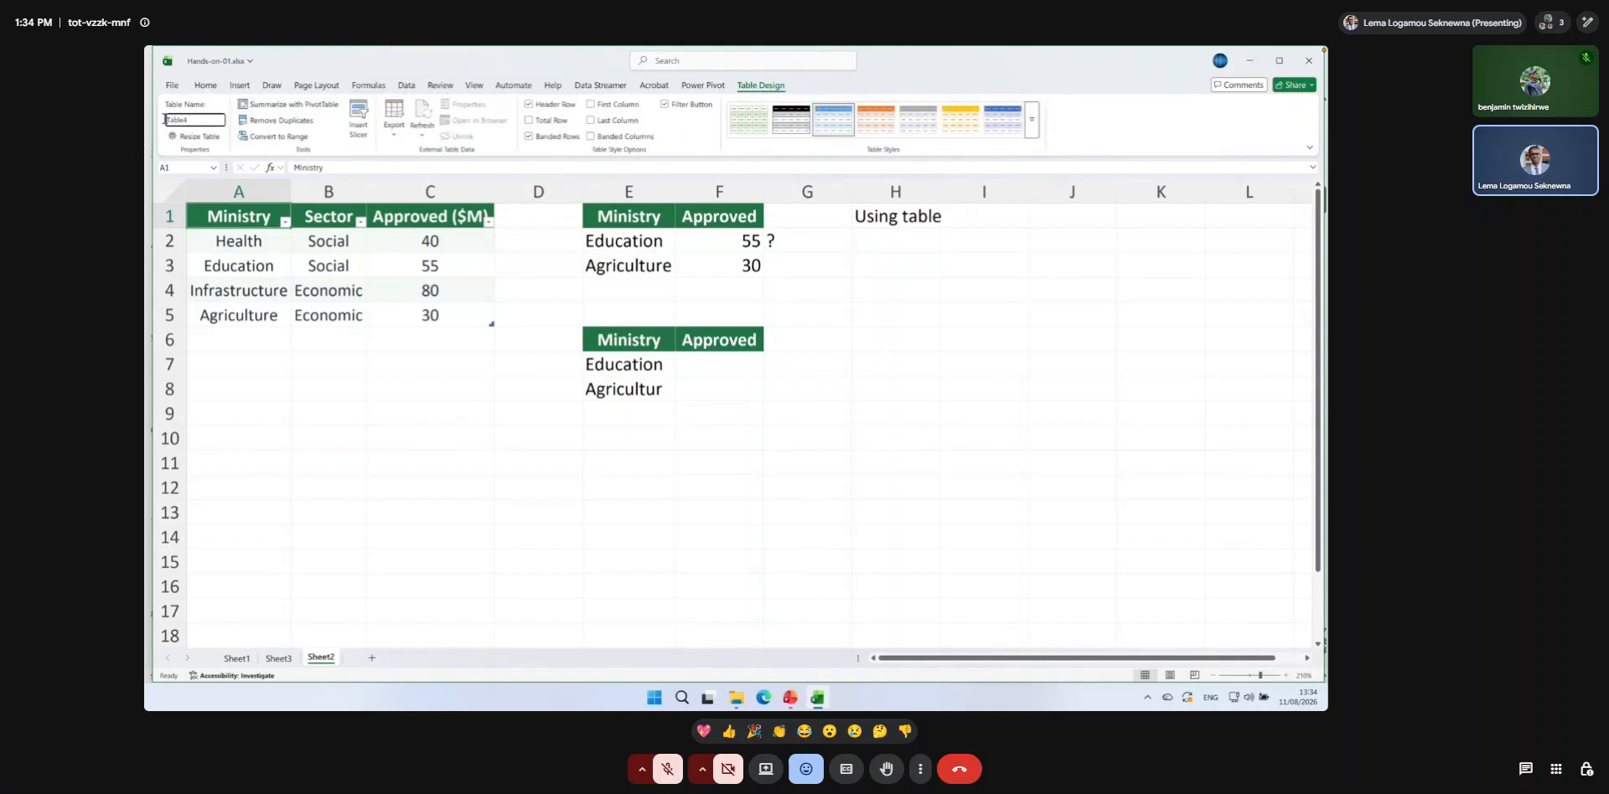
text(Budget)
key(Return)
click(198, 121)
text(Approved)
key(Return)
Enter the formula =VLOOKUP(E2, BudgetApproved, 3, 0) in H2 to look up the ministry through the named table.
click(871, 245)
text(=vlo)
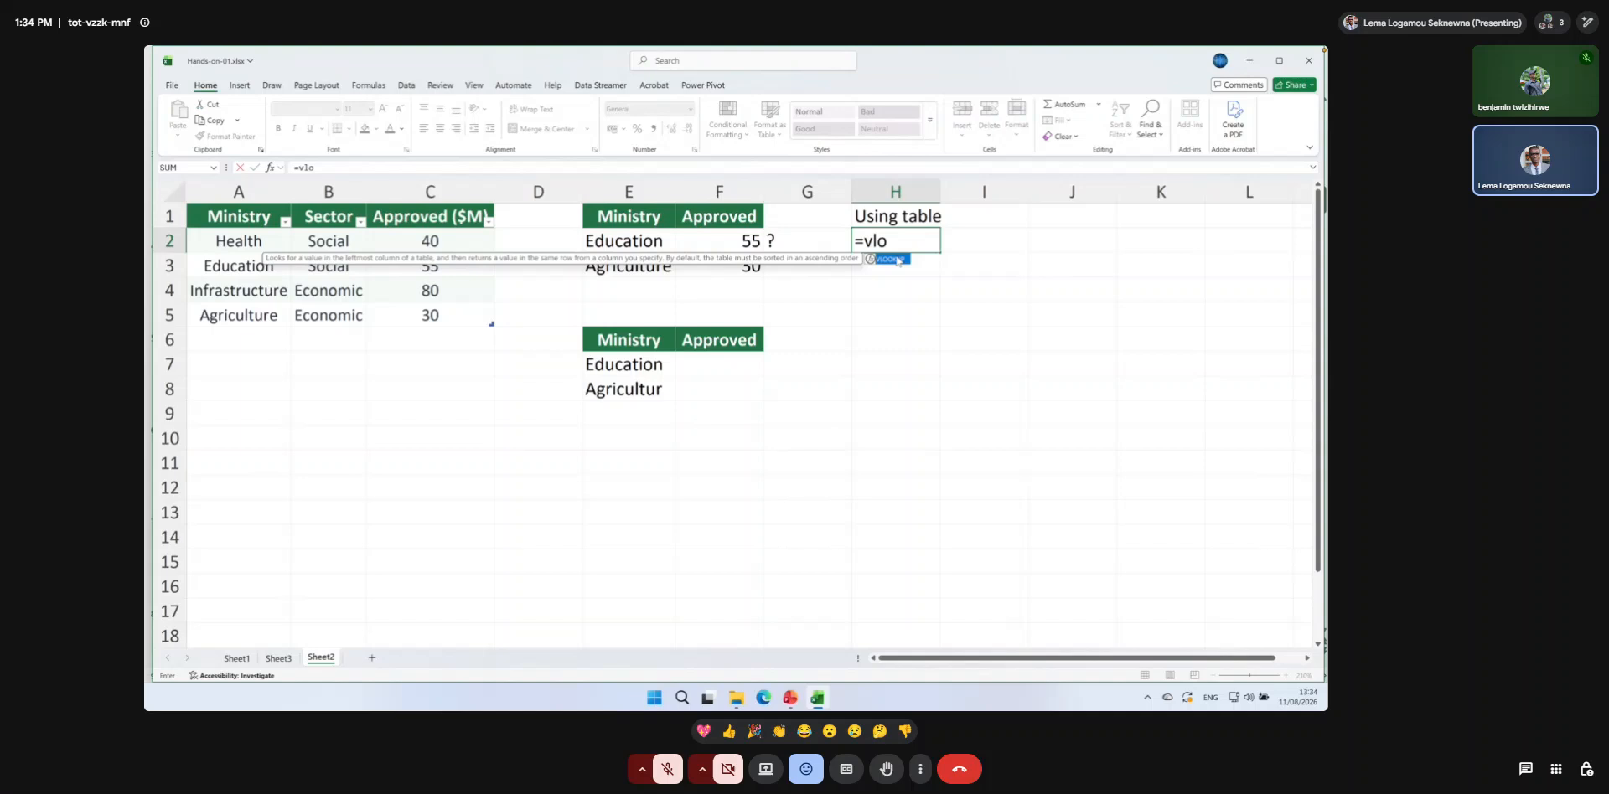
double_click(900, 260)
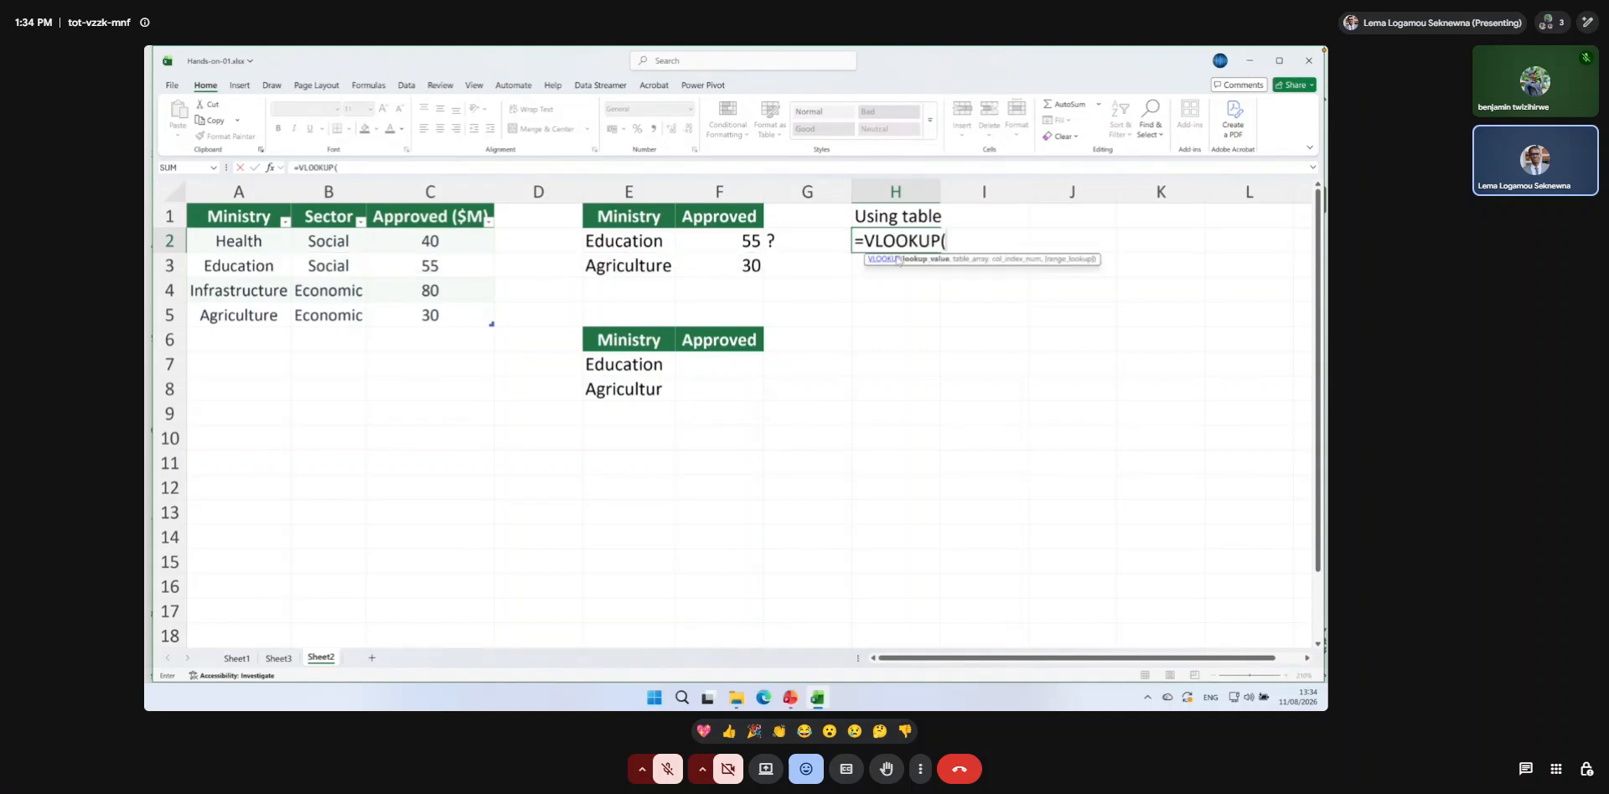
click(650, 243)
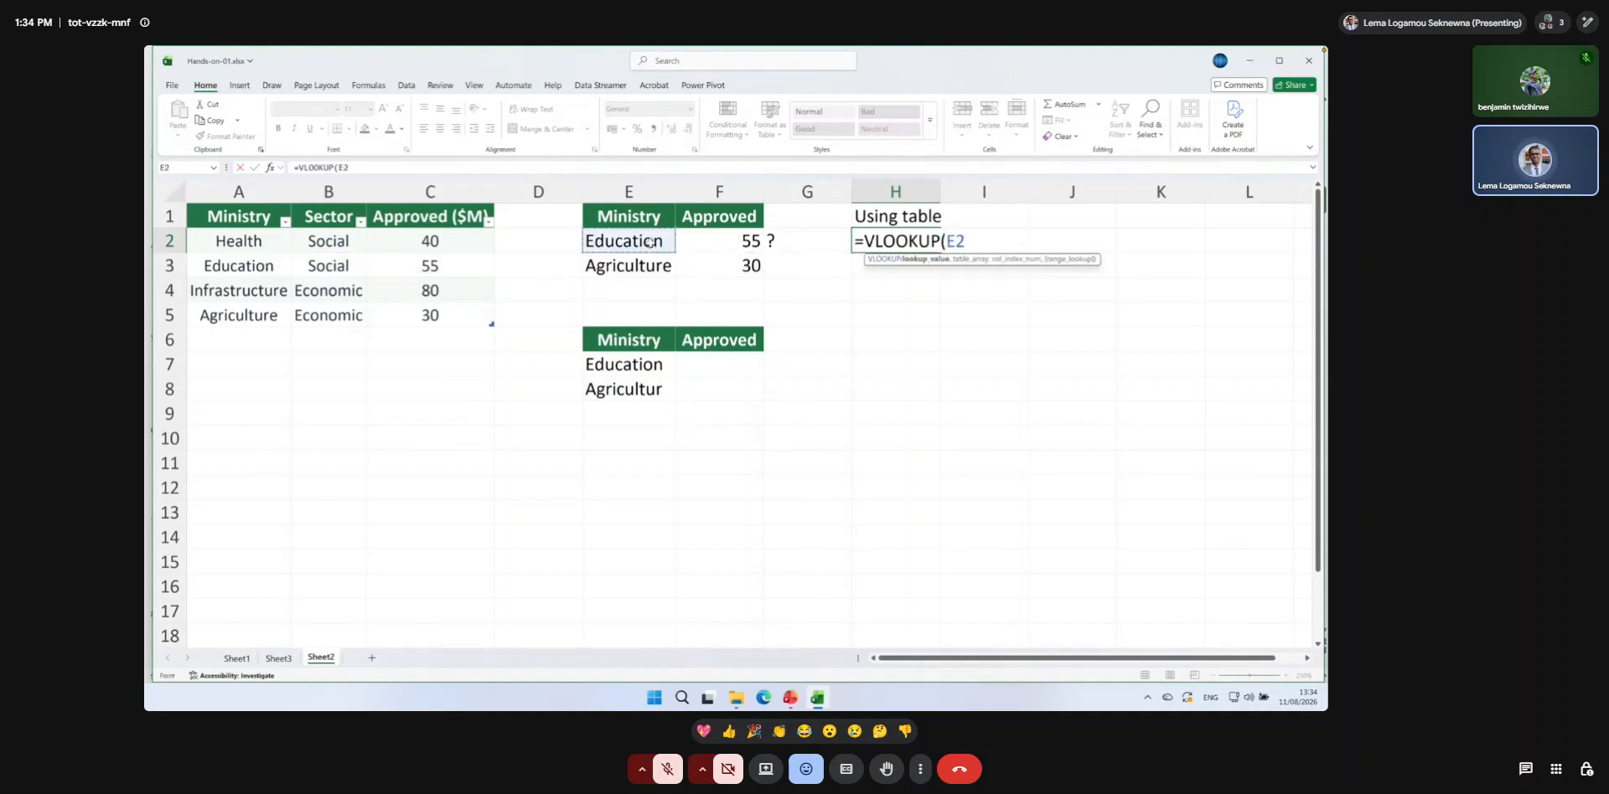
text(,)
text(bud)
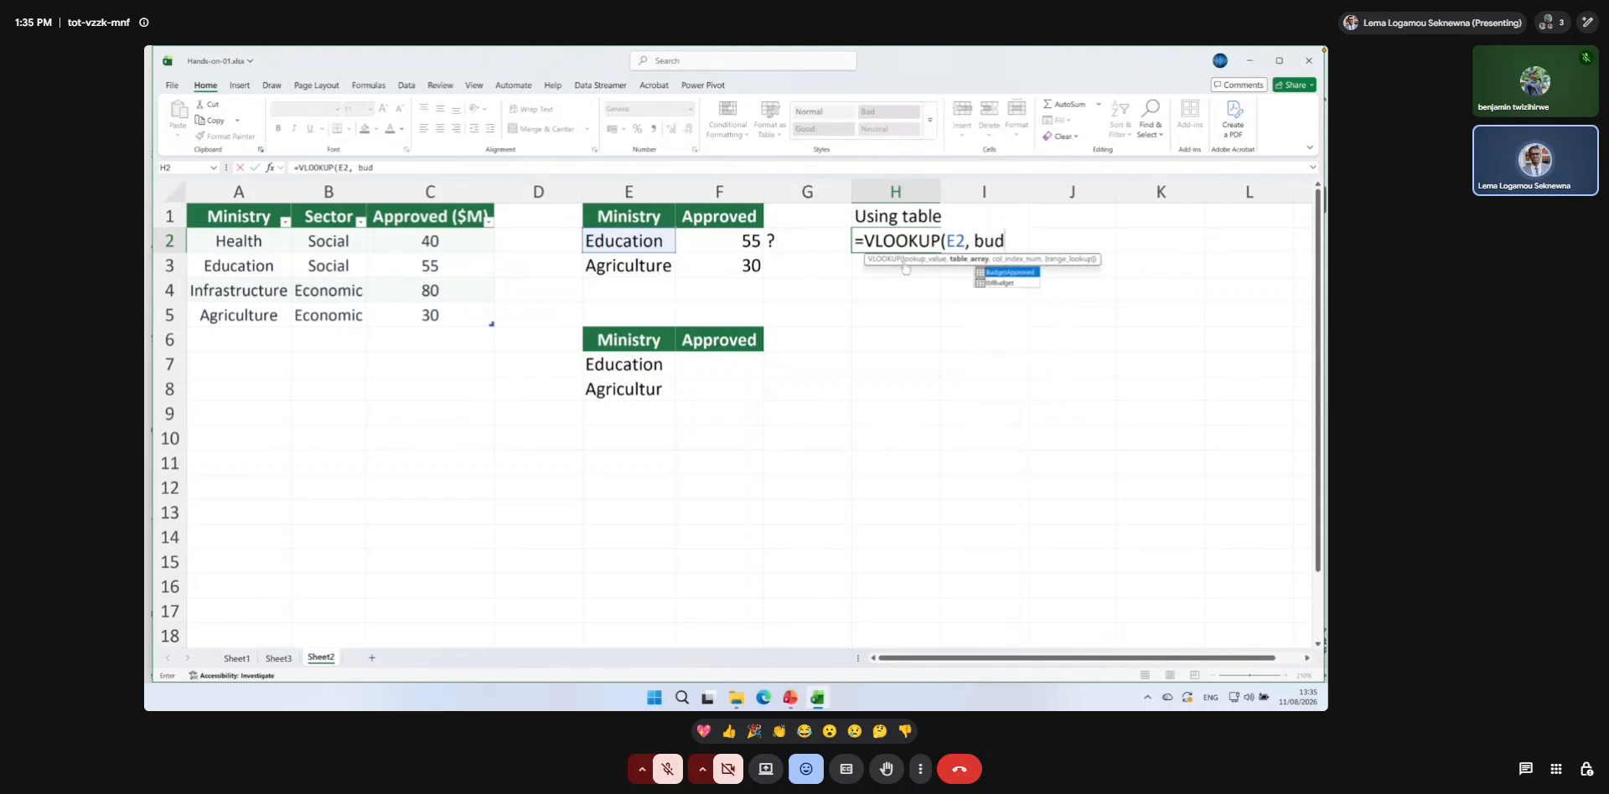
double_click(1002, 272)
text(,)
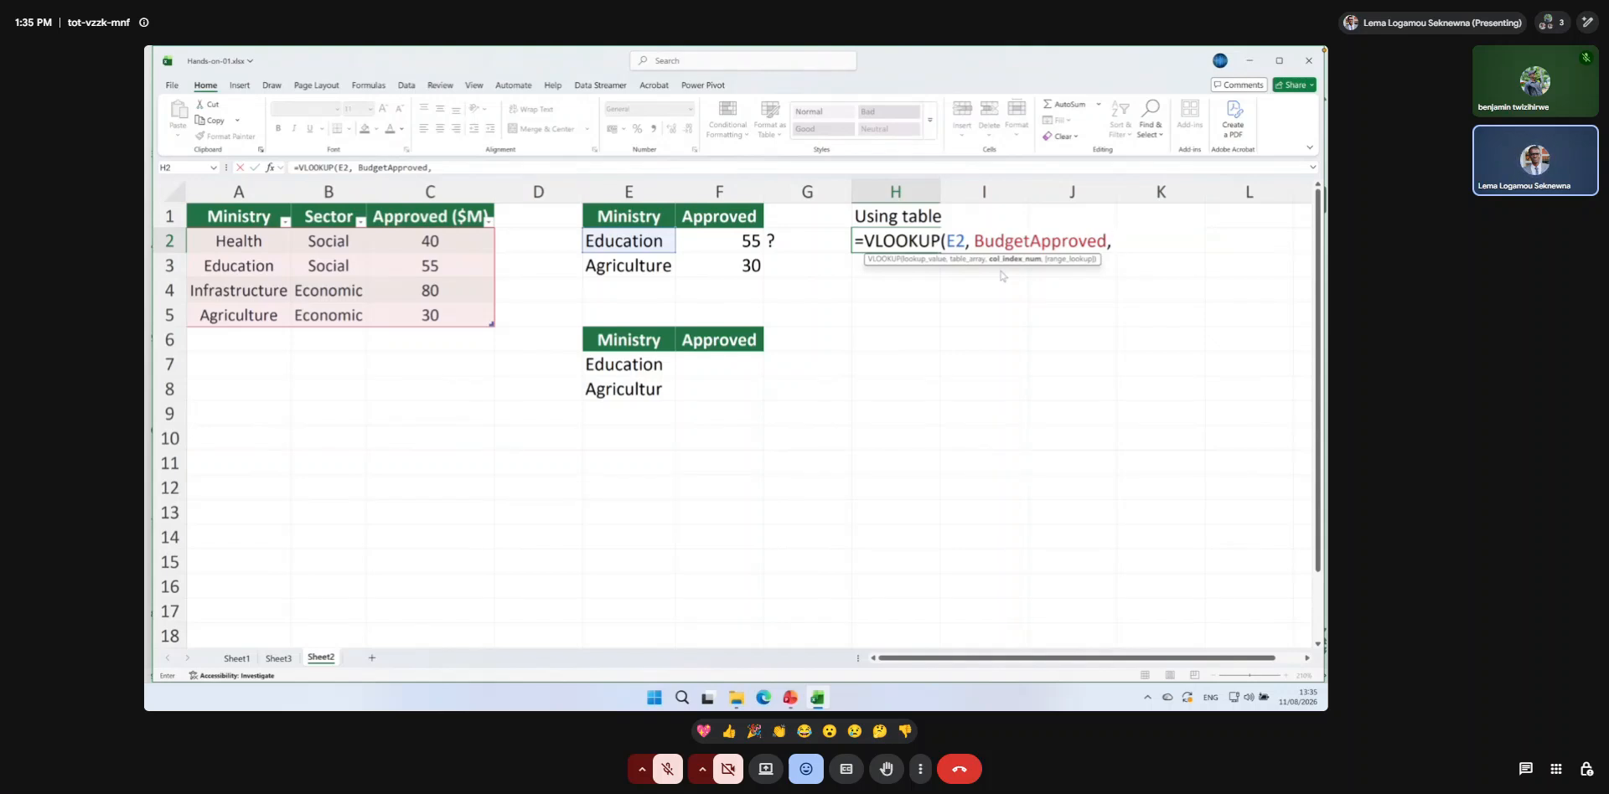
text(3, 0))
key(Return)
Fill the table-based VLOOKUP formula from H2 down to H3 and review the formula in H2.
click(932, 246)
drag(940, 252, 940, 273)
click(965, 282)
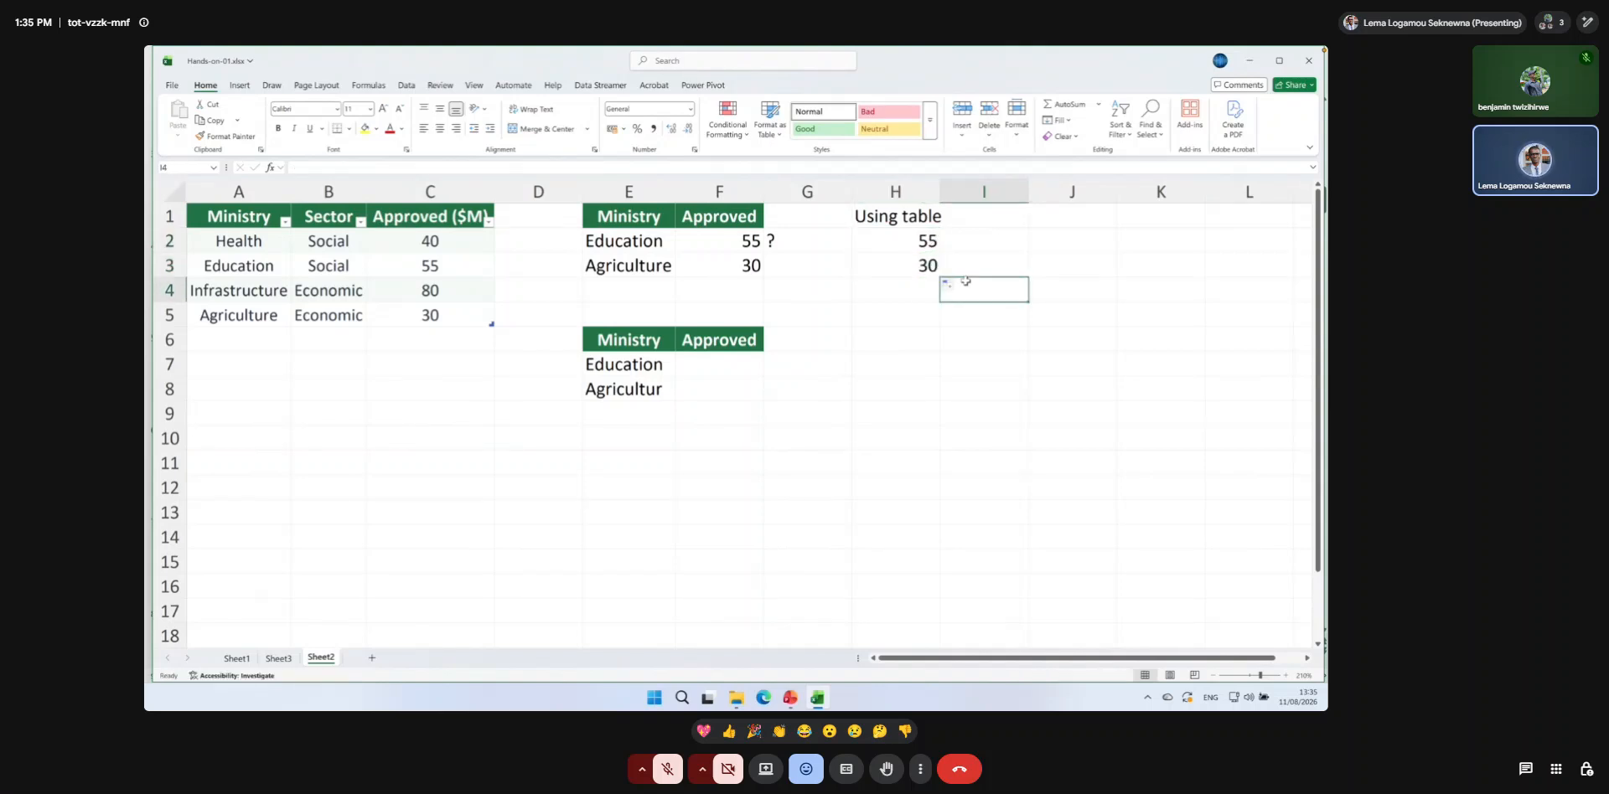
double_click(906, 238)
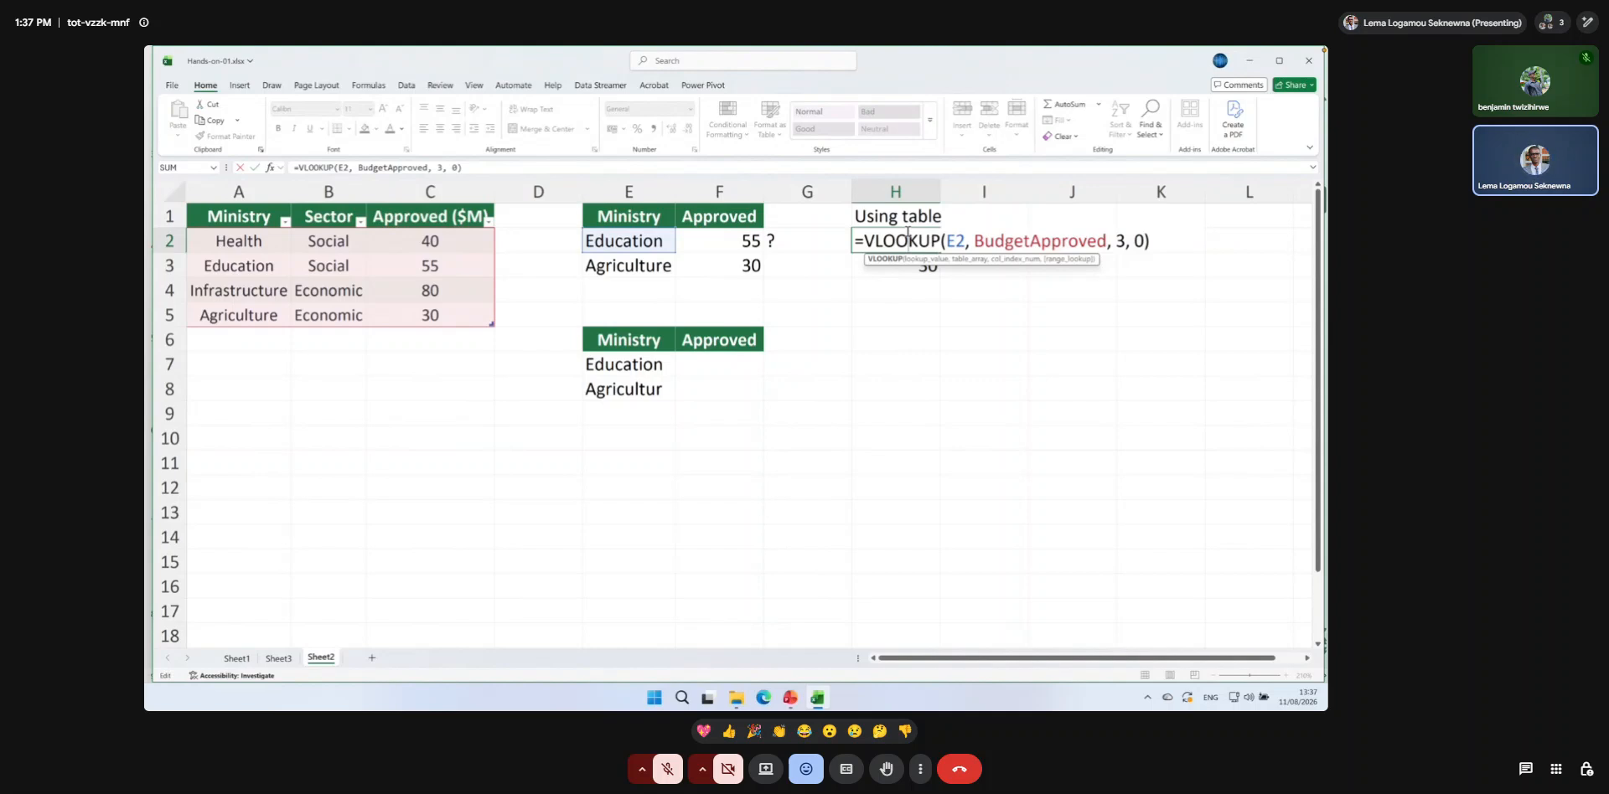
key(Return)
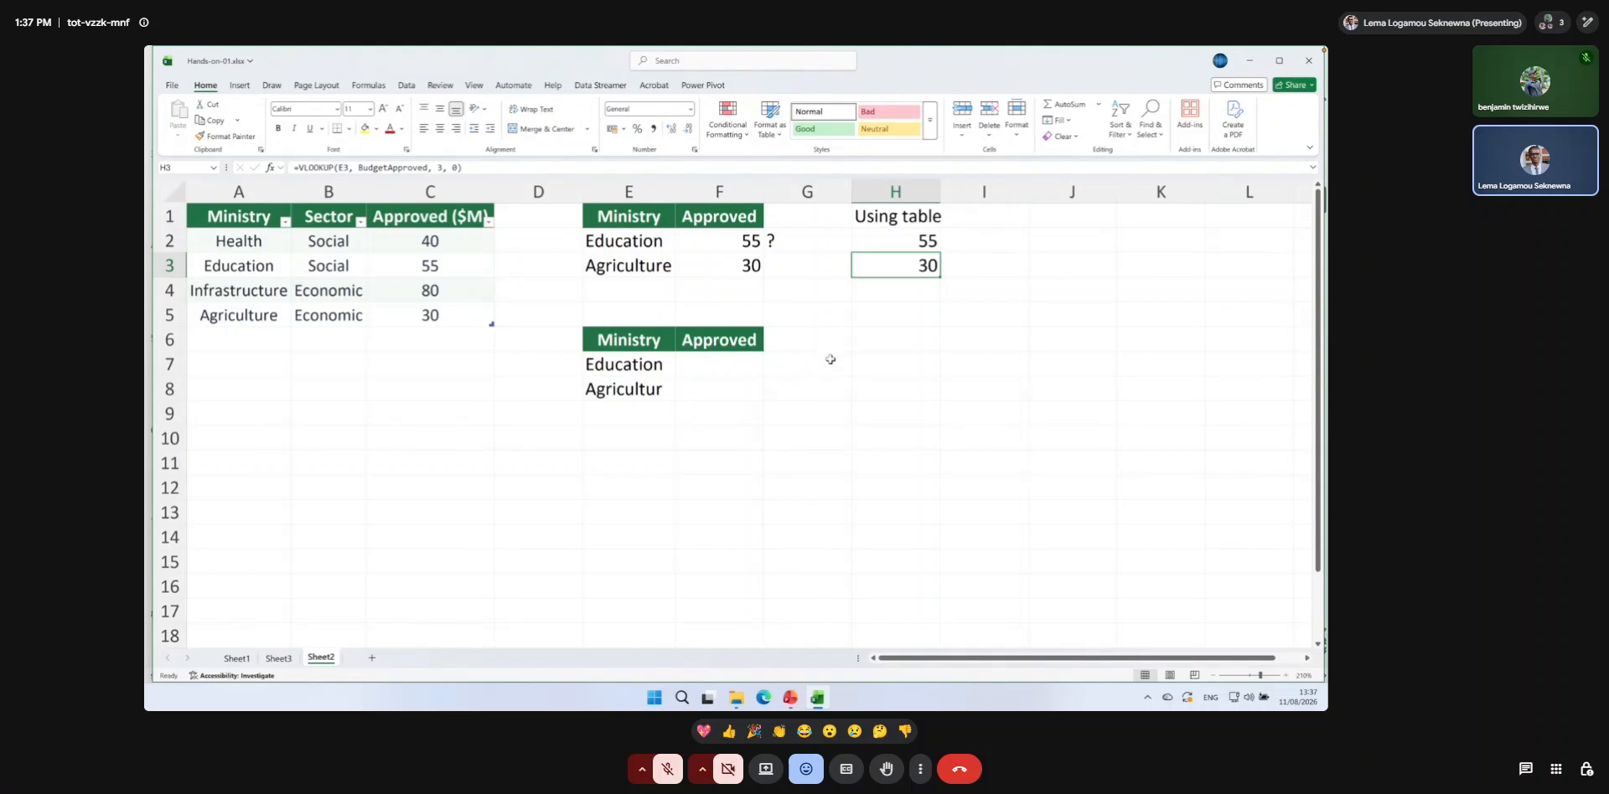
Enter the heading Example with XLOOKUP in E5 above the second lookup table.
click(622, 307)
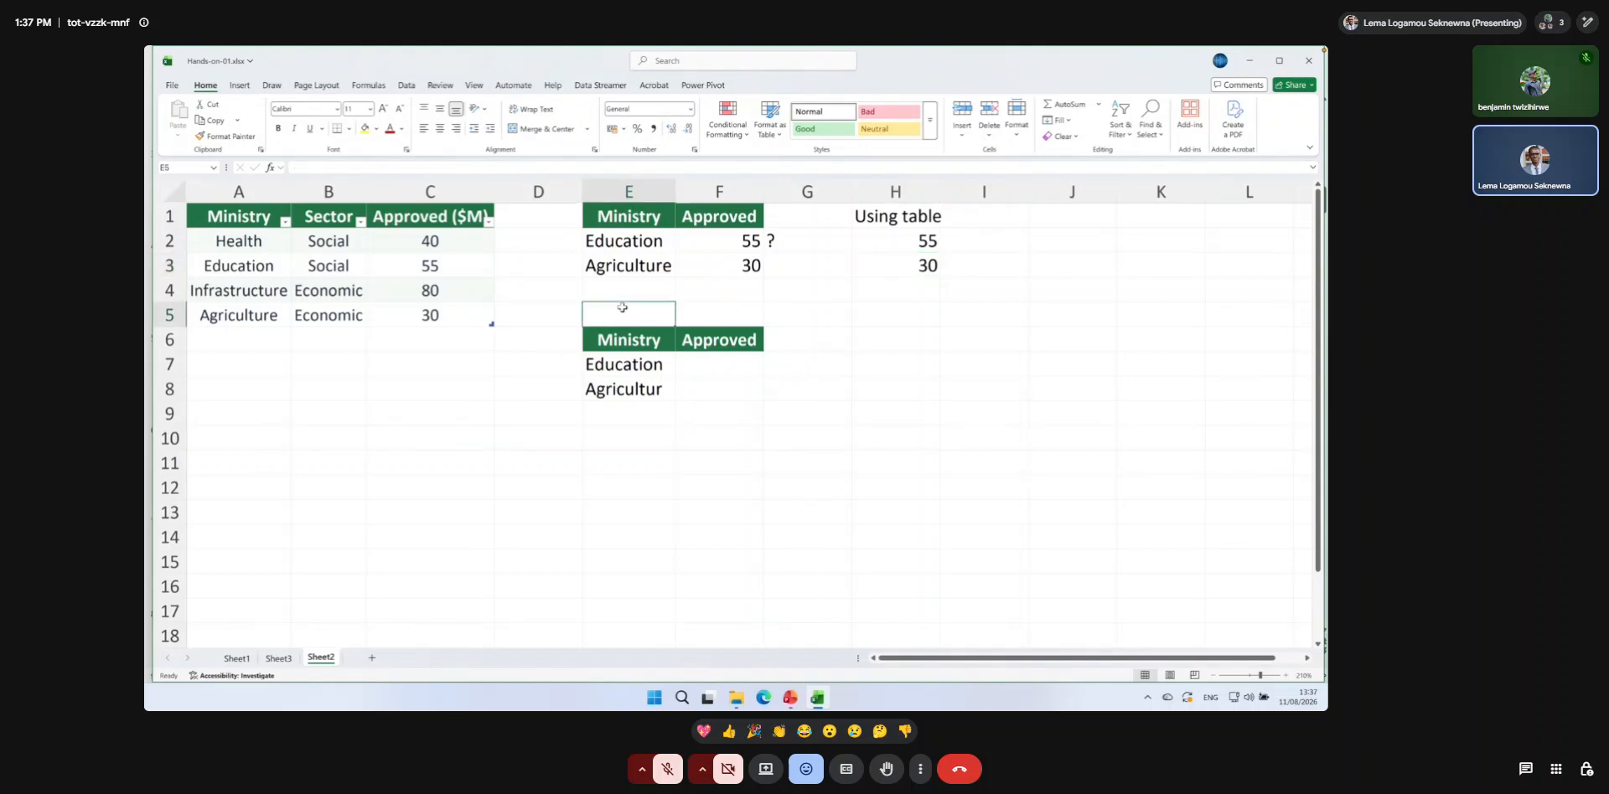
text(Example wit)
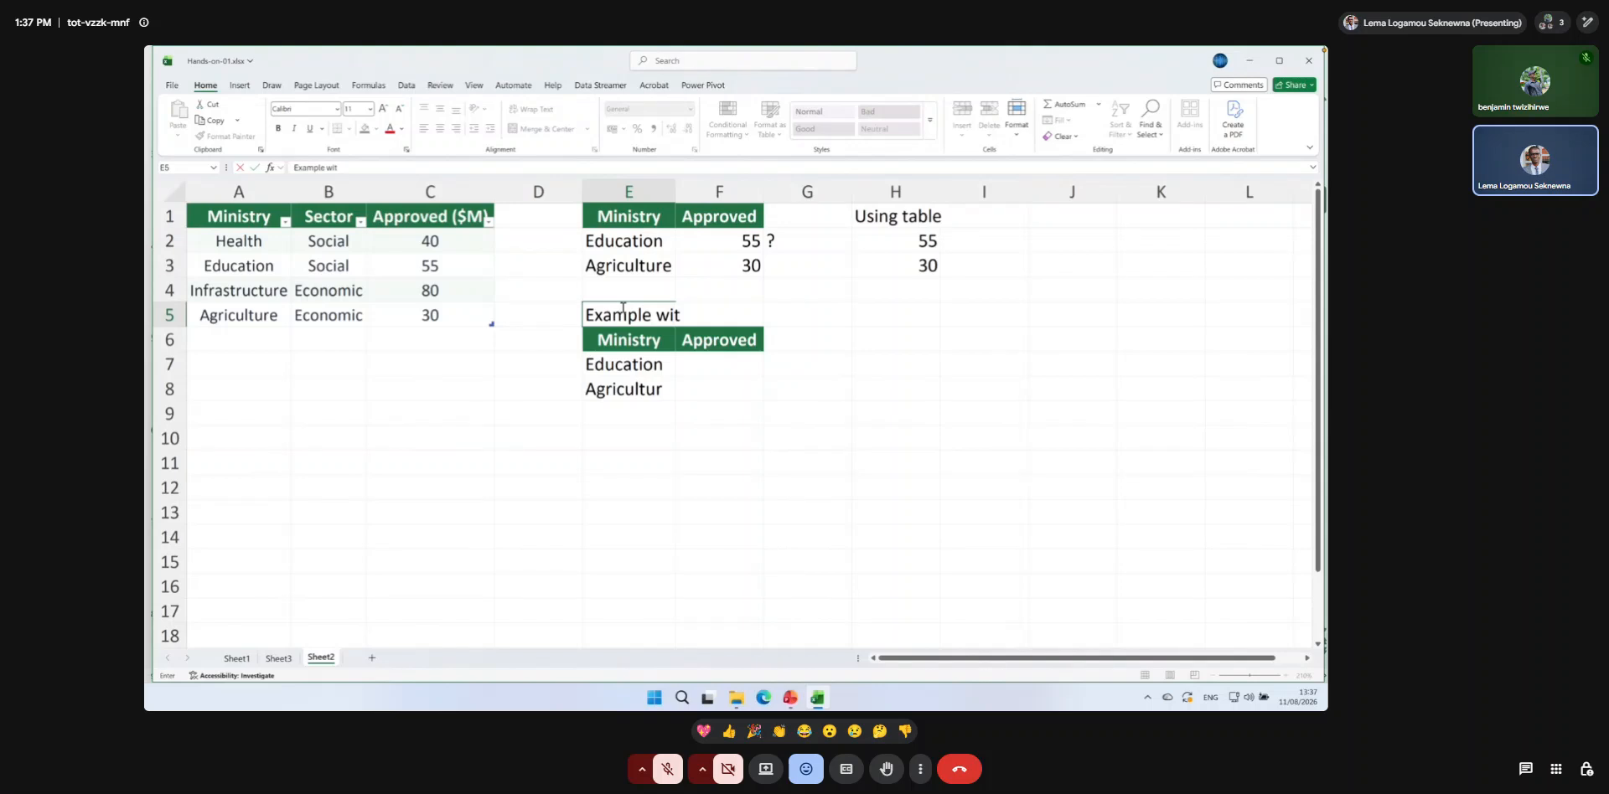
text(h XLOOKUP)
key(Return)
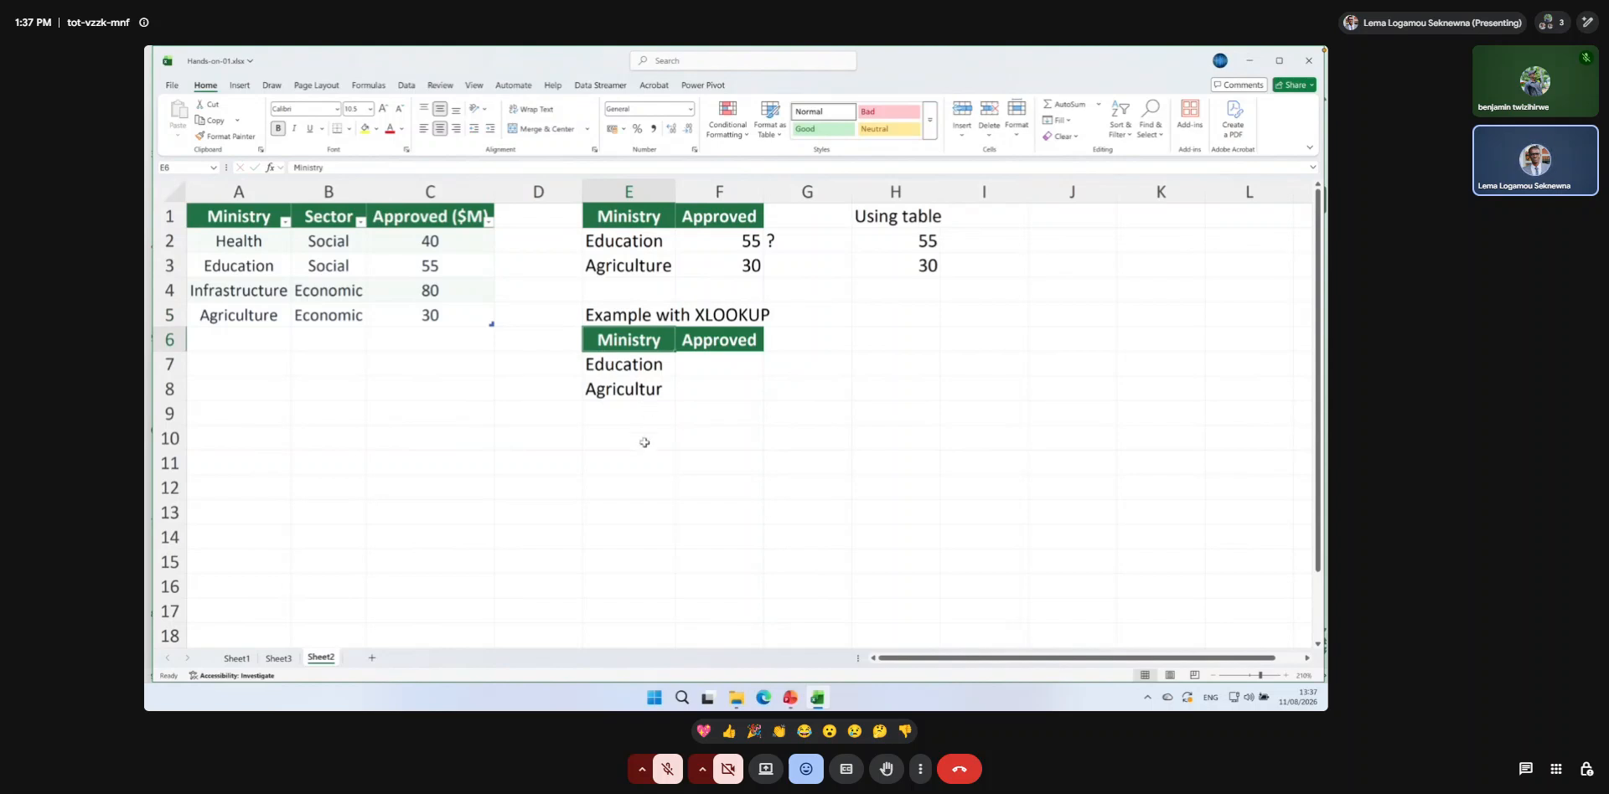
Switch to the PowerPoint deck and examine the XLOOKUP example's lookup value, tblBudget[Ministry] and tblBudget[Approved] arguments.
click(698, 345)
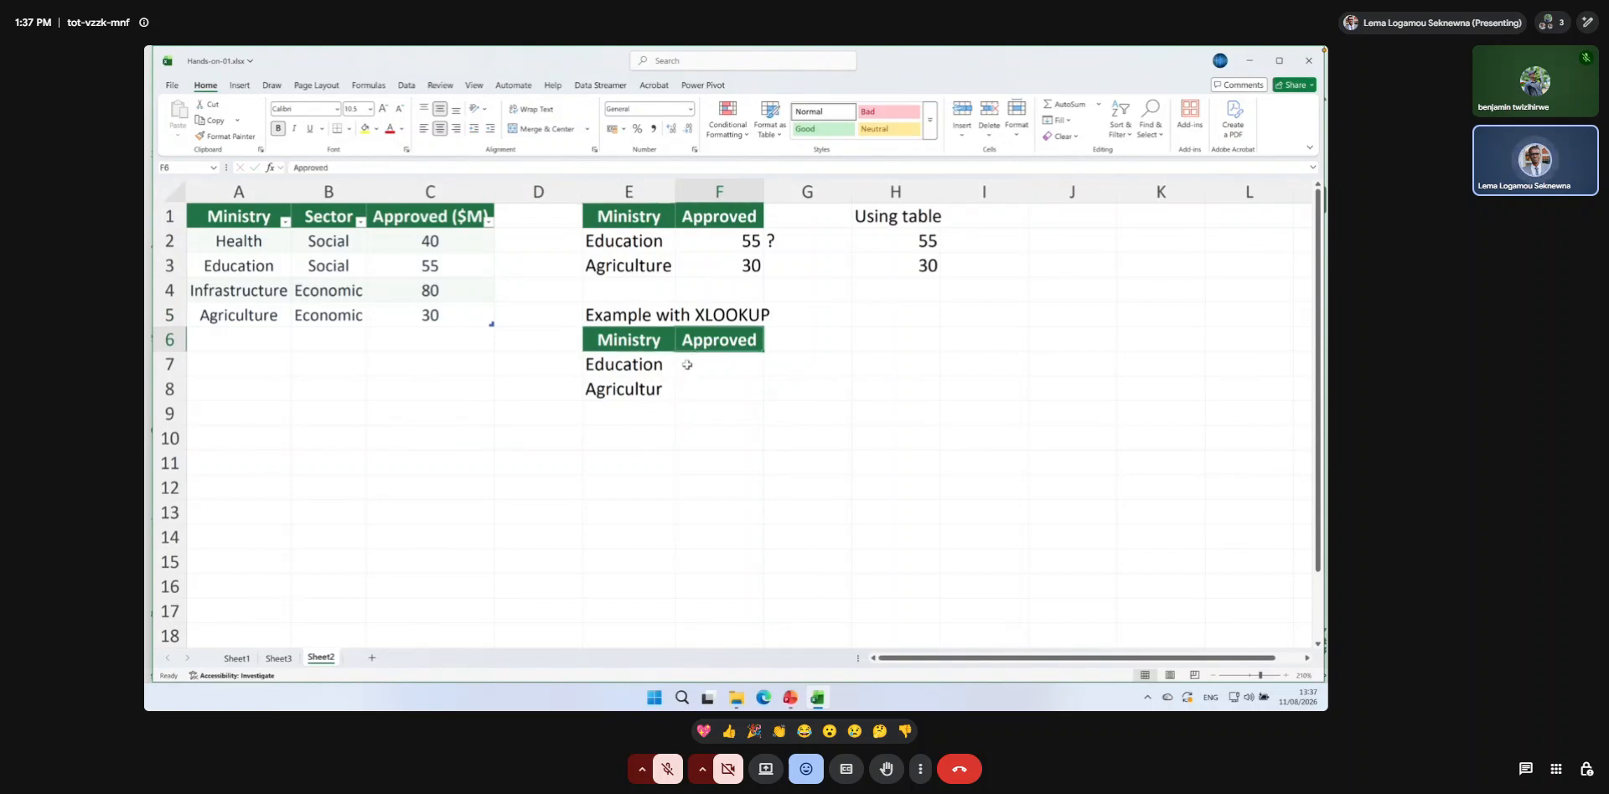
click(683, 367)
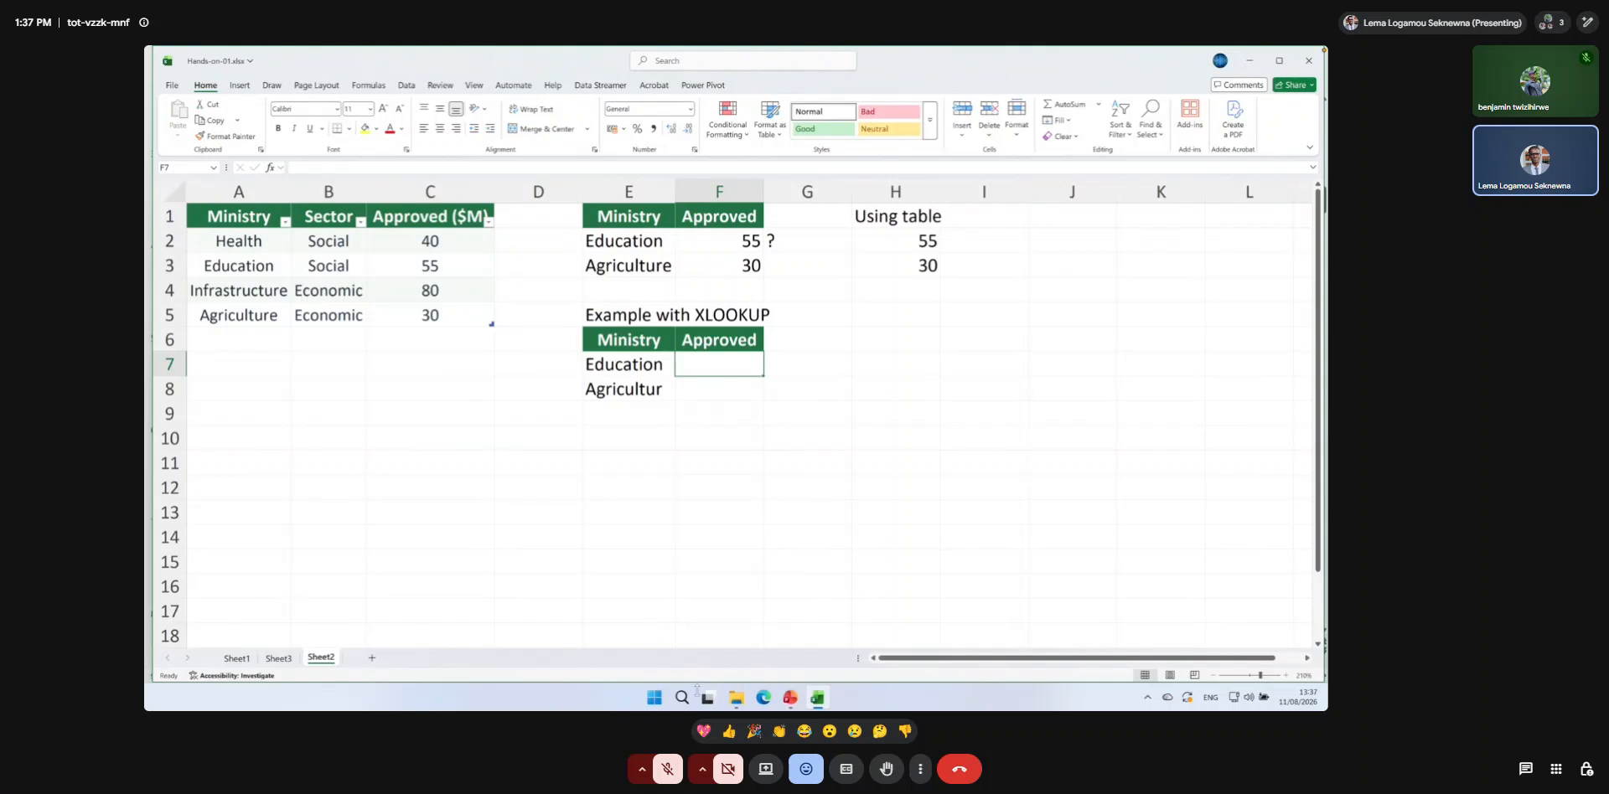
click(790, 697)
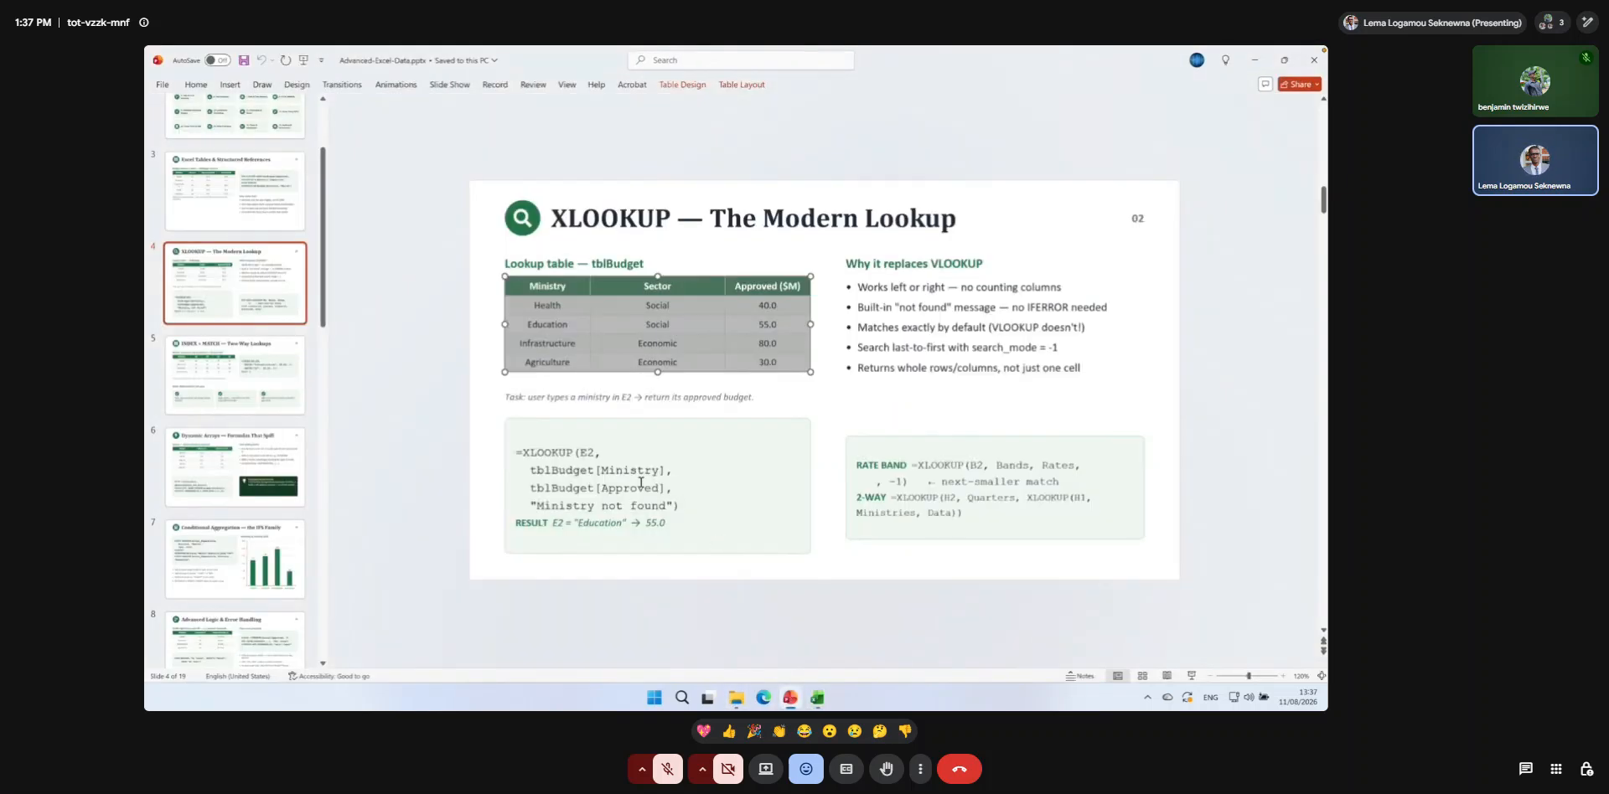
click(590, 452)
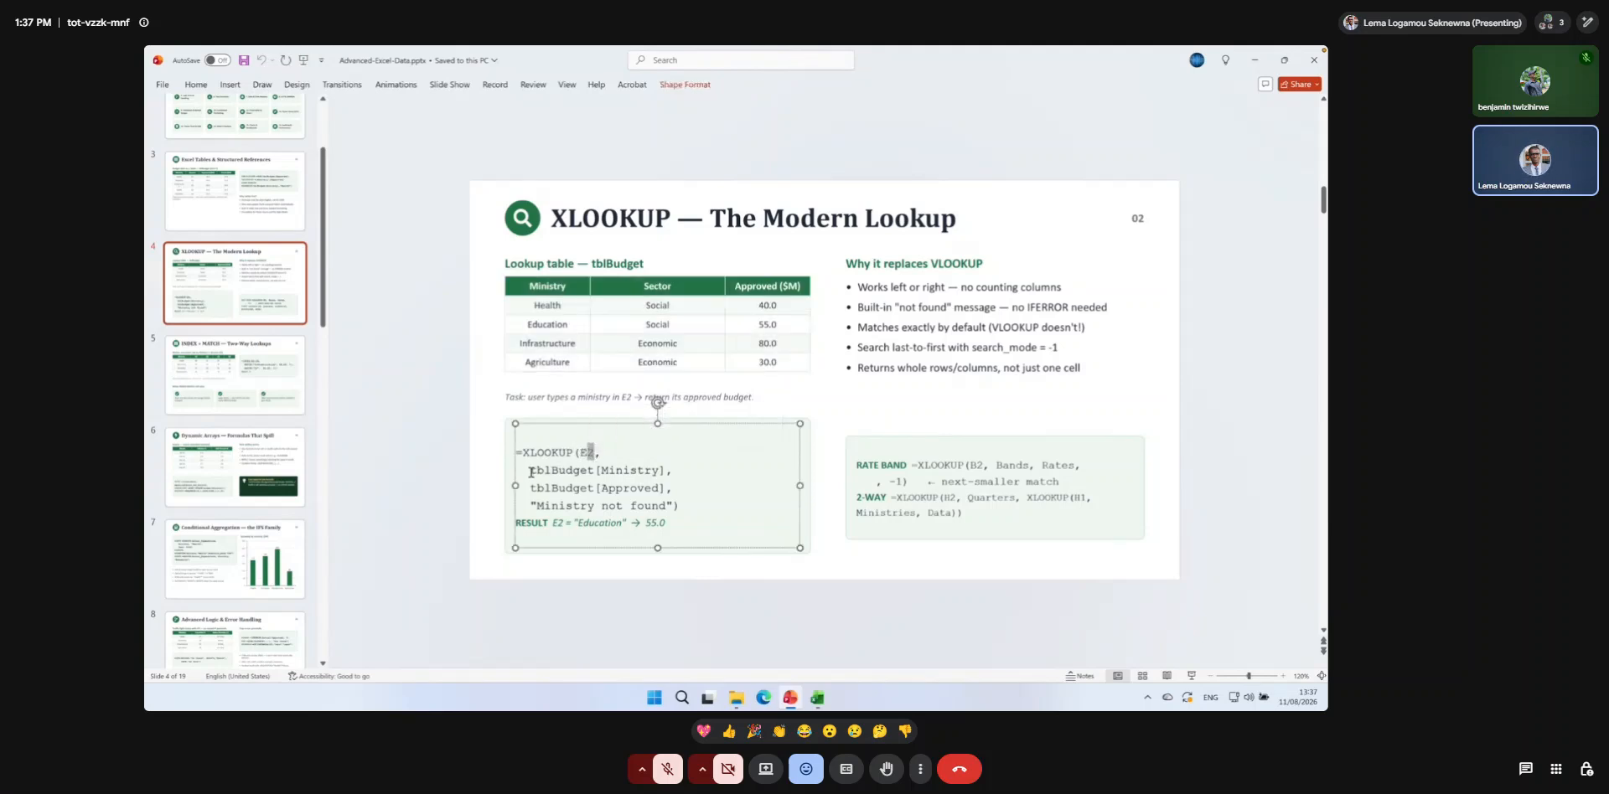
drag(527, 470, 667, 476)
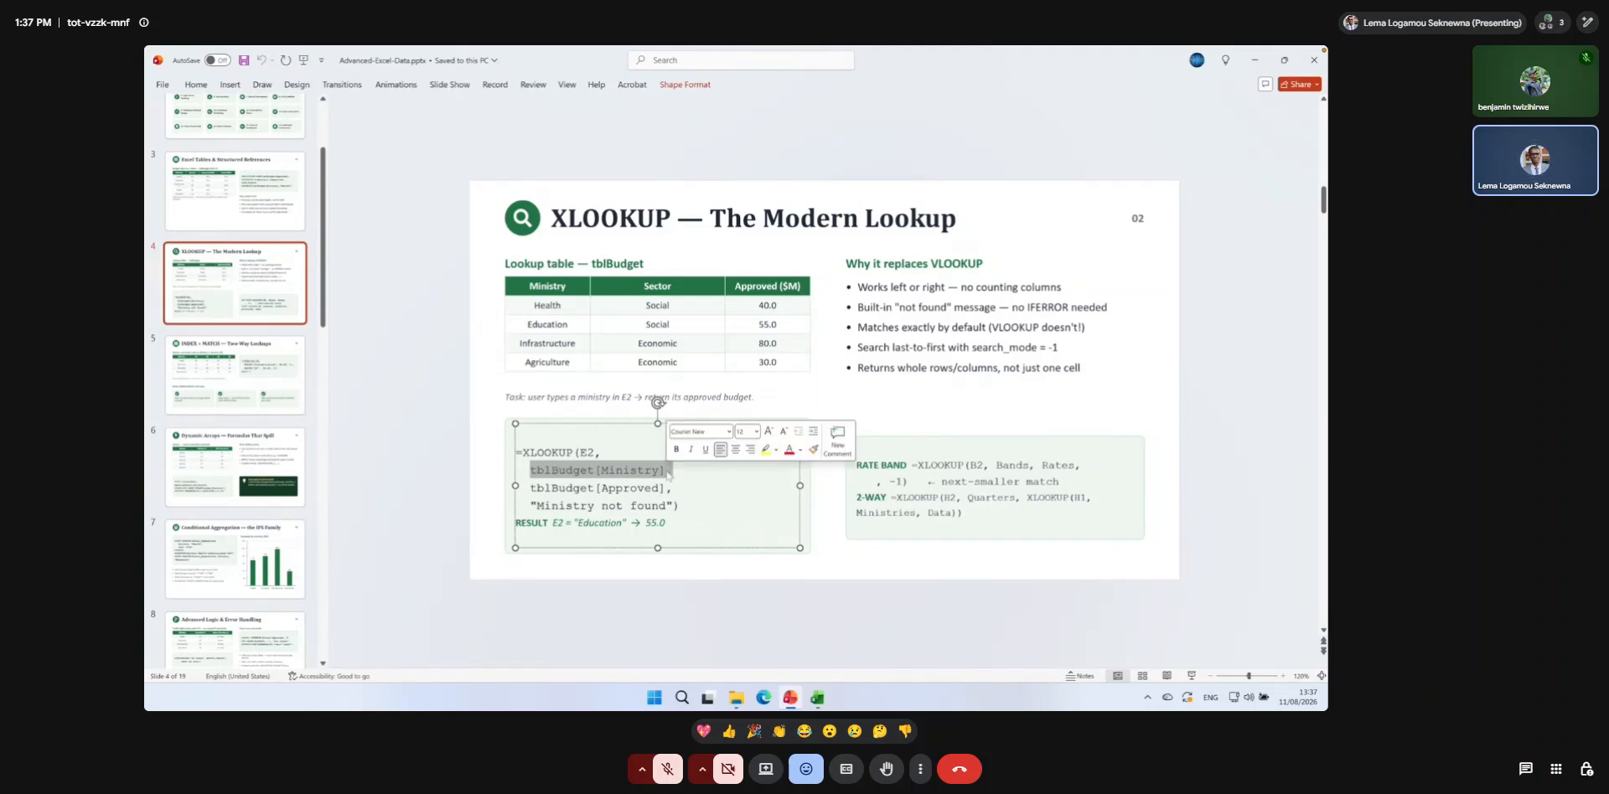
drag(531, 488, 667, 489)
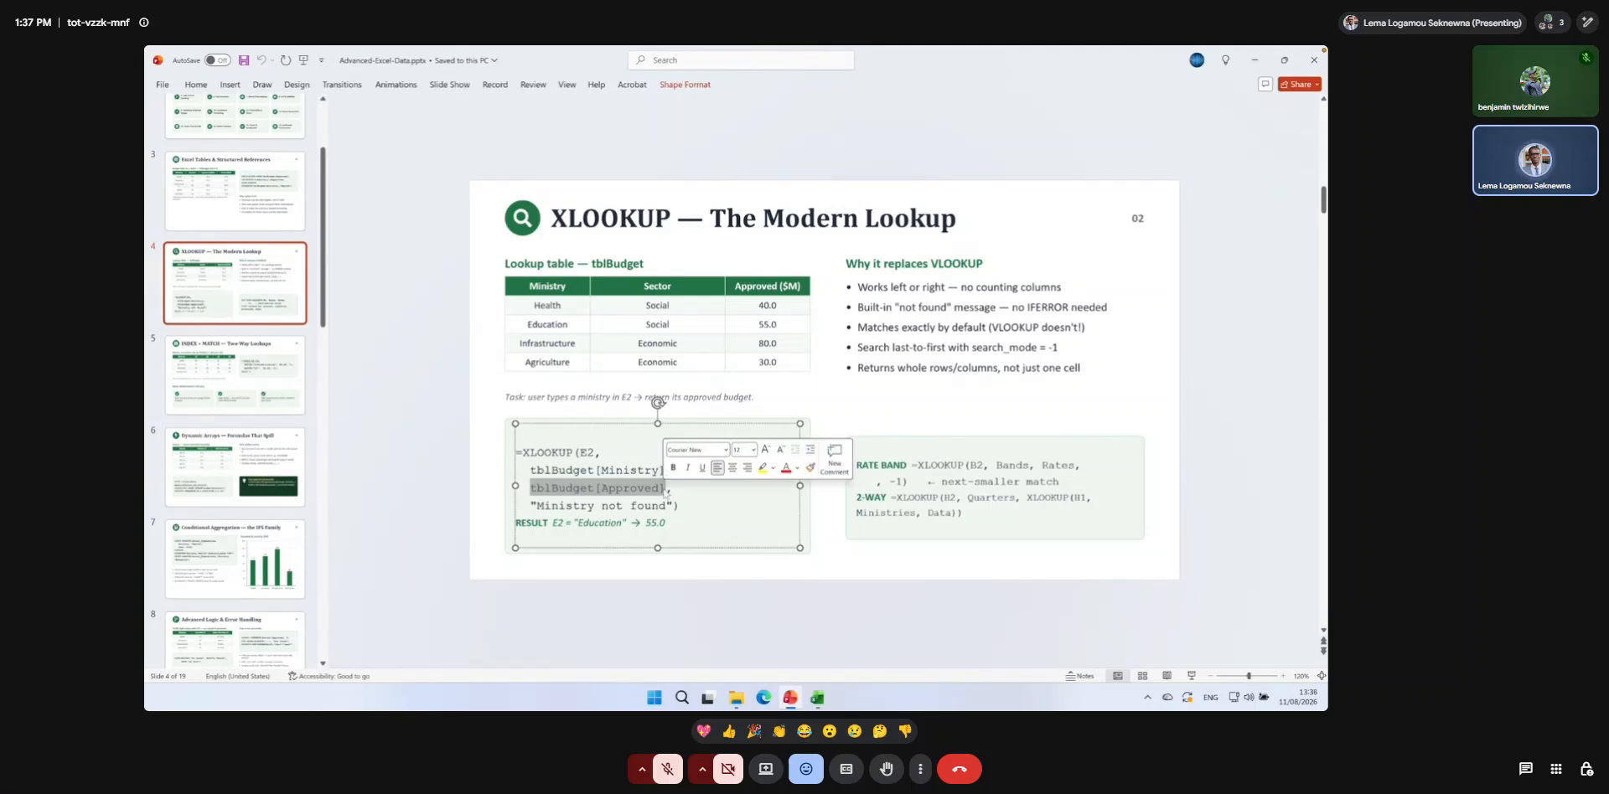
Switch back to the Excel workbook and insert a blank column before the Approved ($M) column.
click(817, 697)
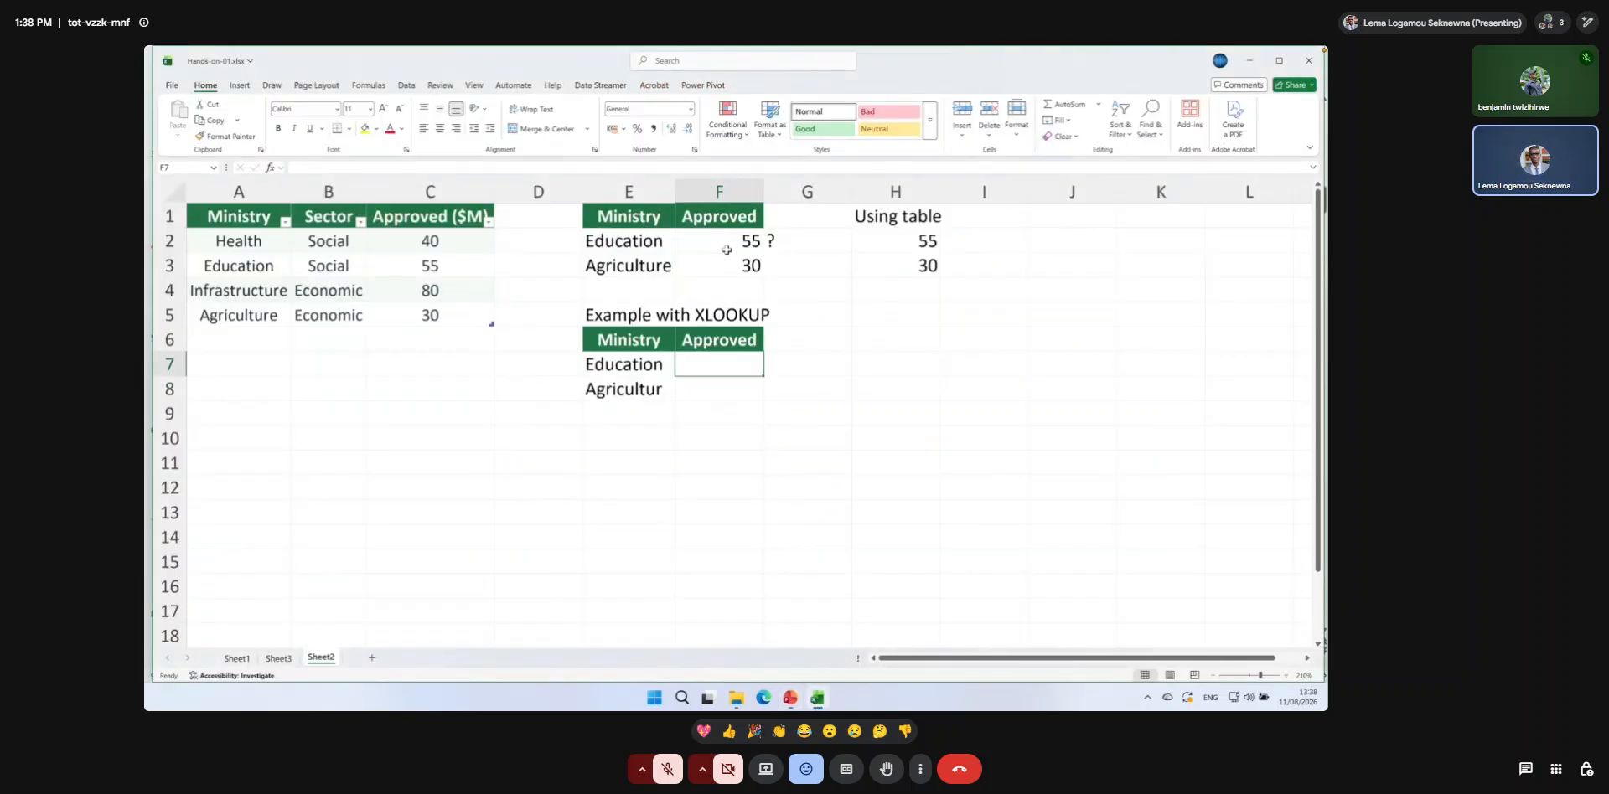
click(408, 194)
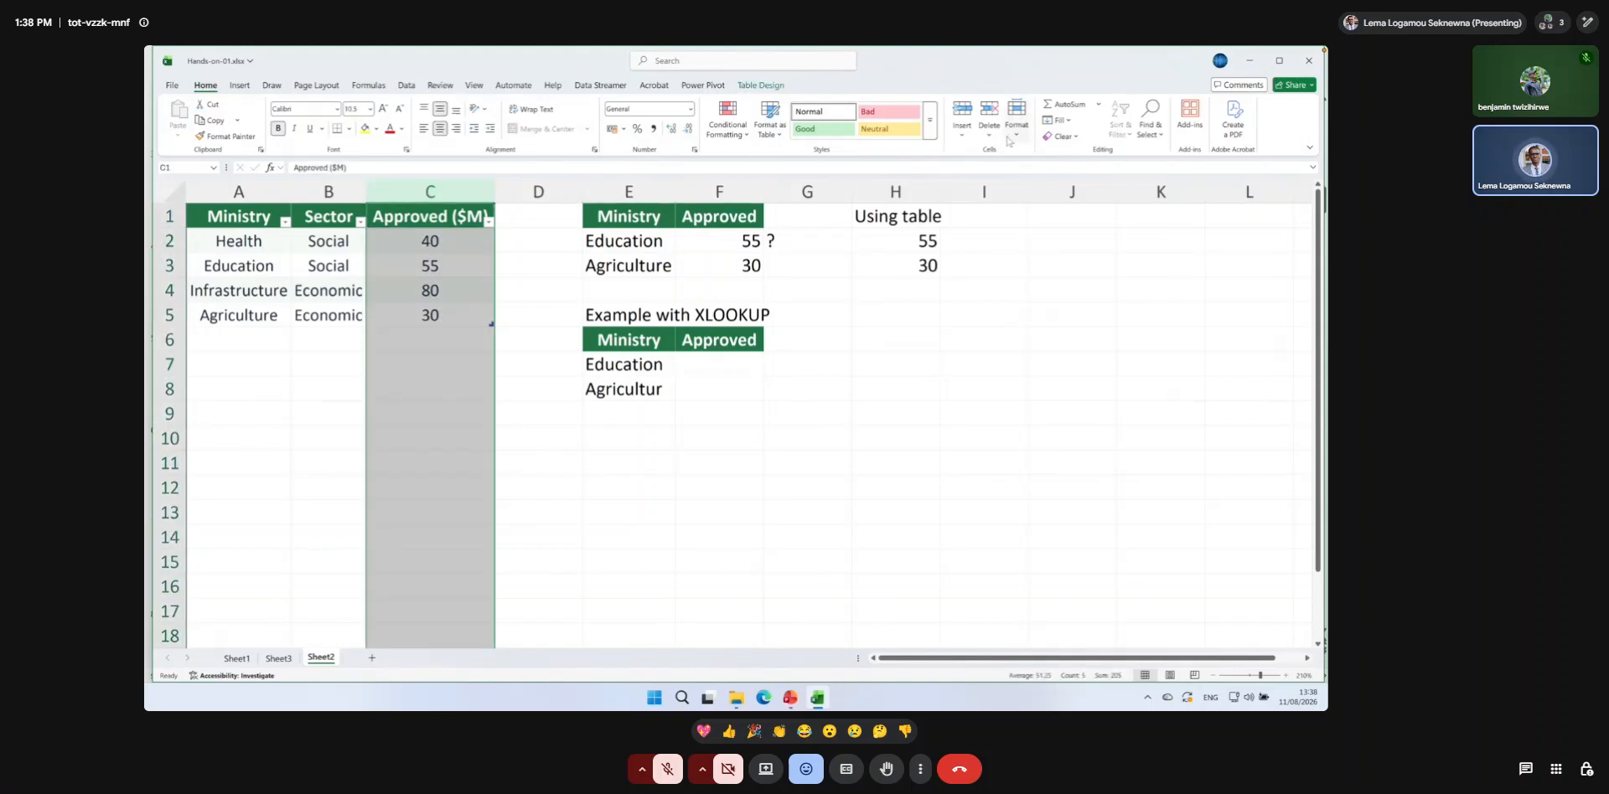
click(960, 113)
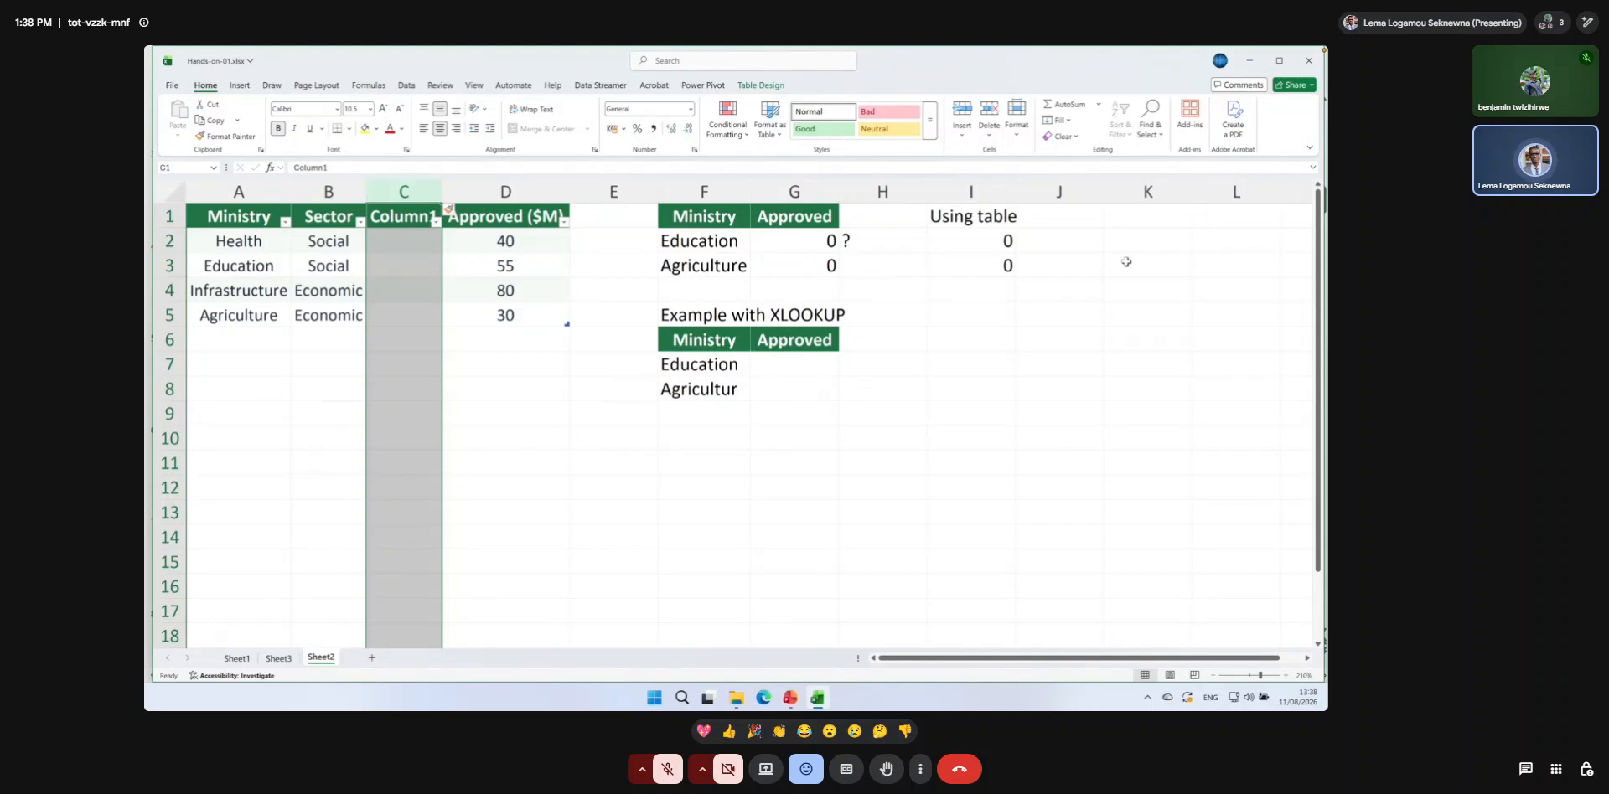
Enter the label Index function in F12 below the XLOOKUP example.
click(689, 495)
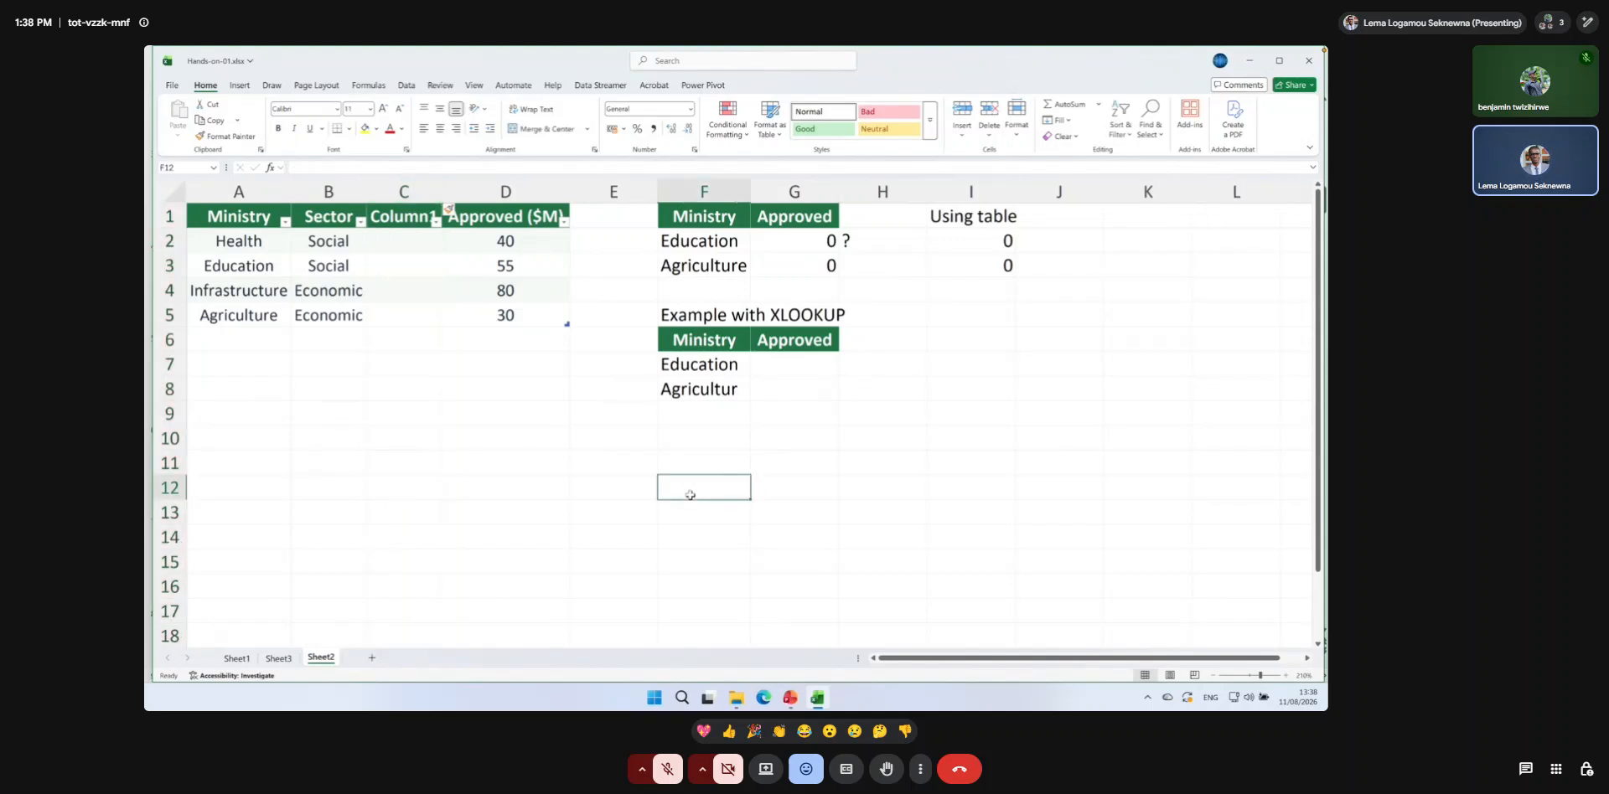
text(Index function)
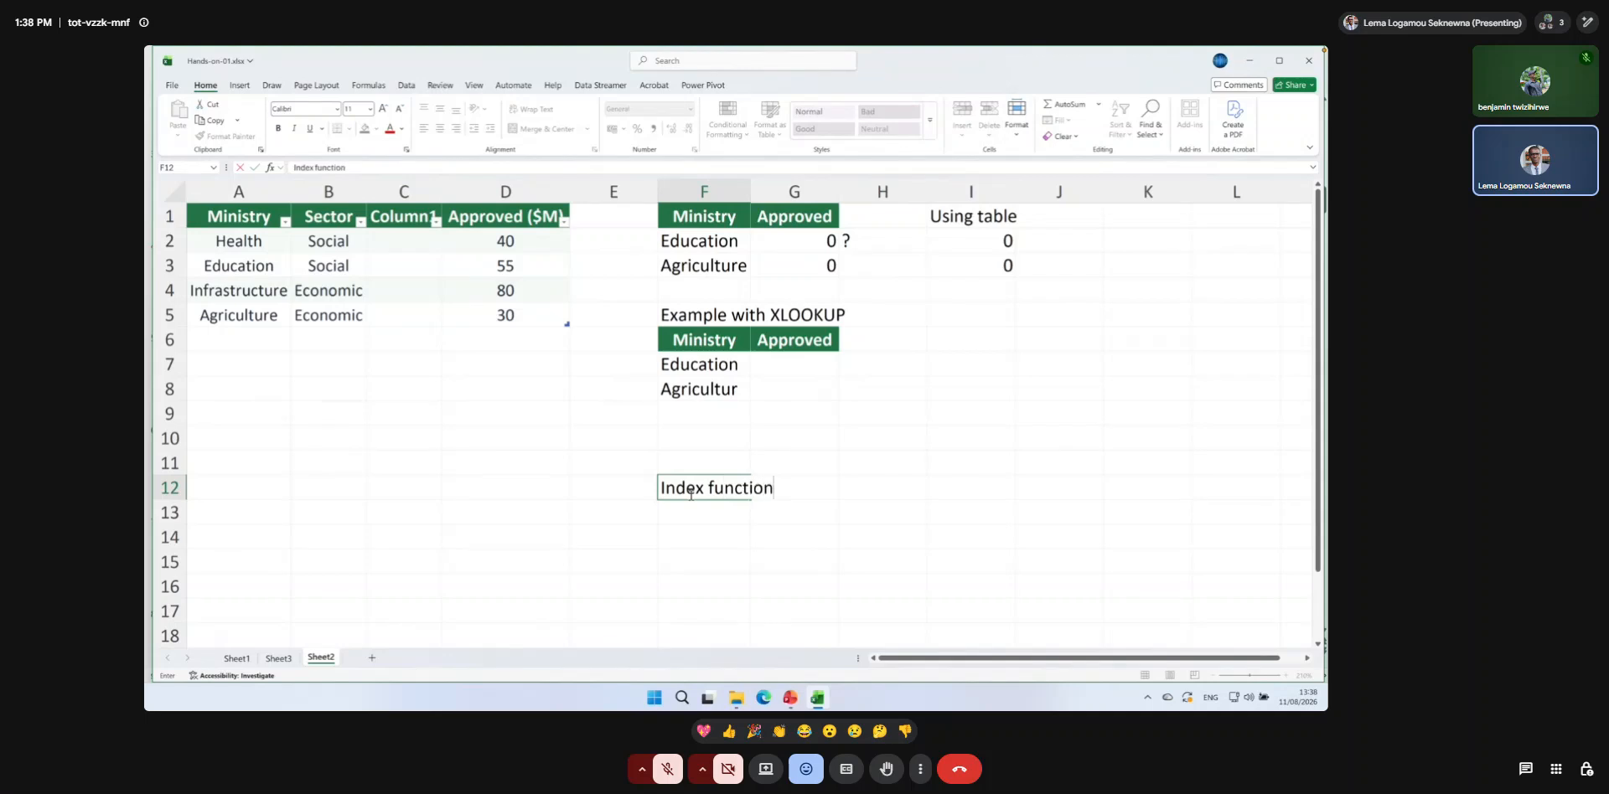
key(Return)
Enter the note "to address the issue with VLOOKUP" in H12 beside the Index function label.
click(848, 492)
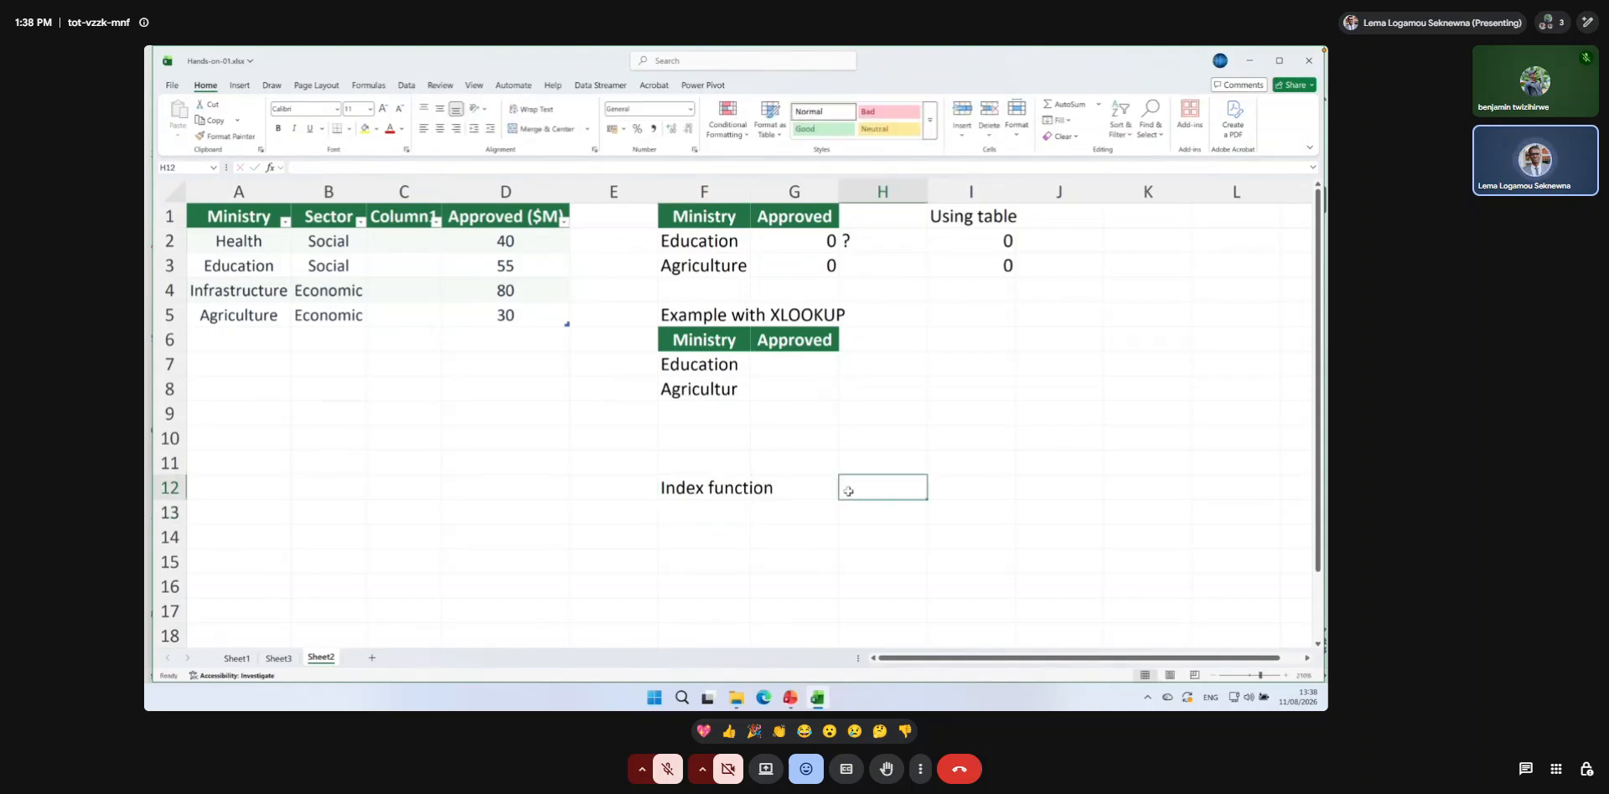
text(to addr)
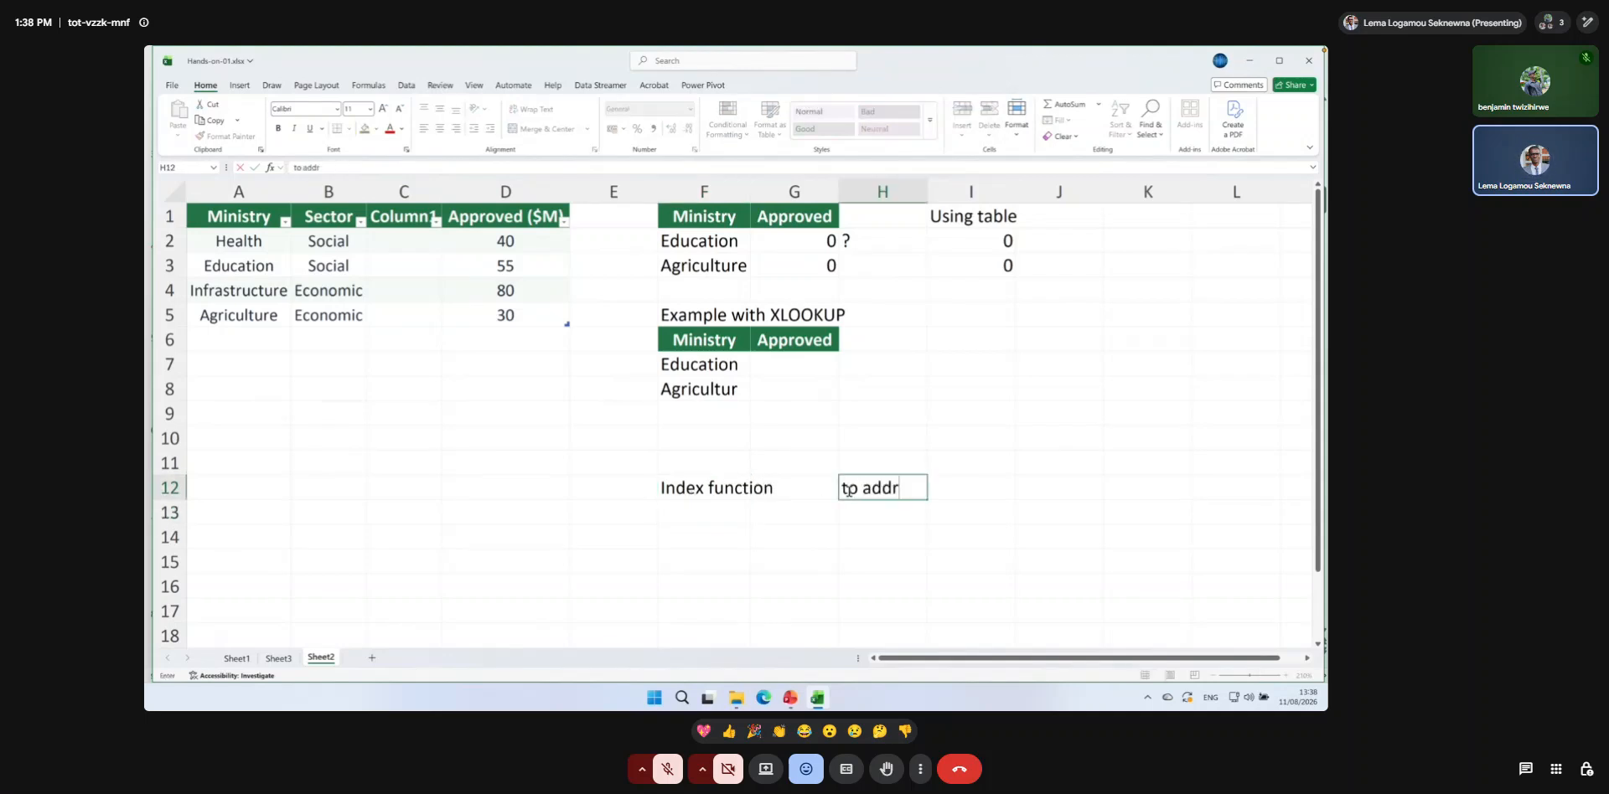
text(ess the i)
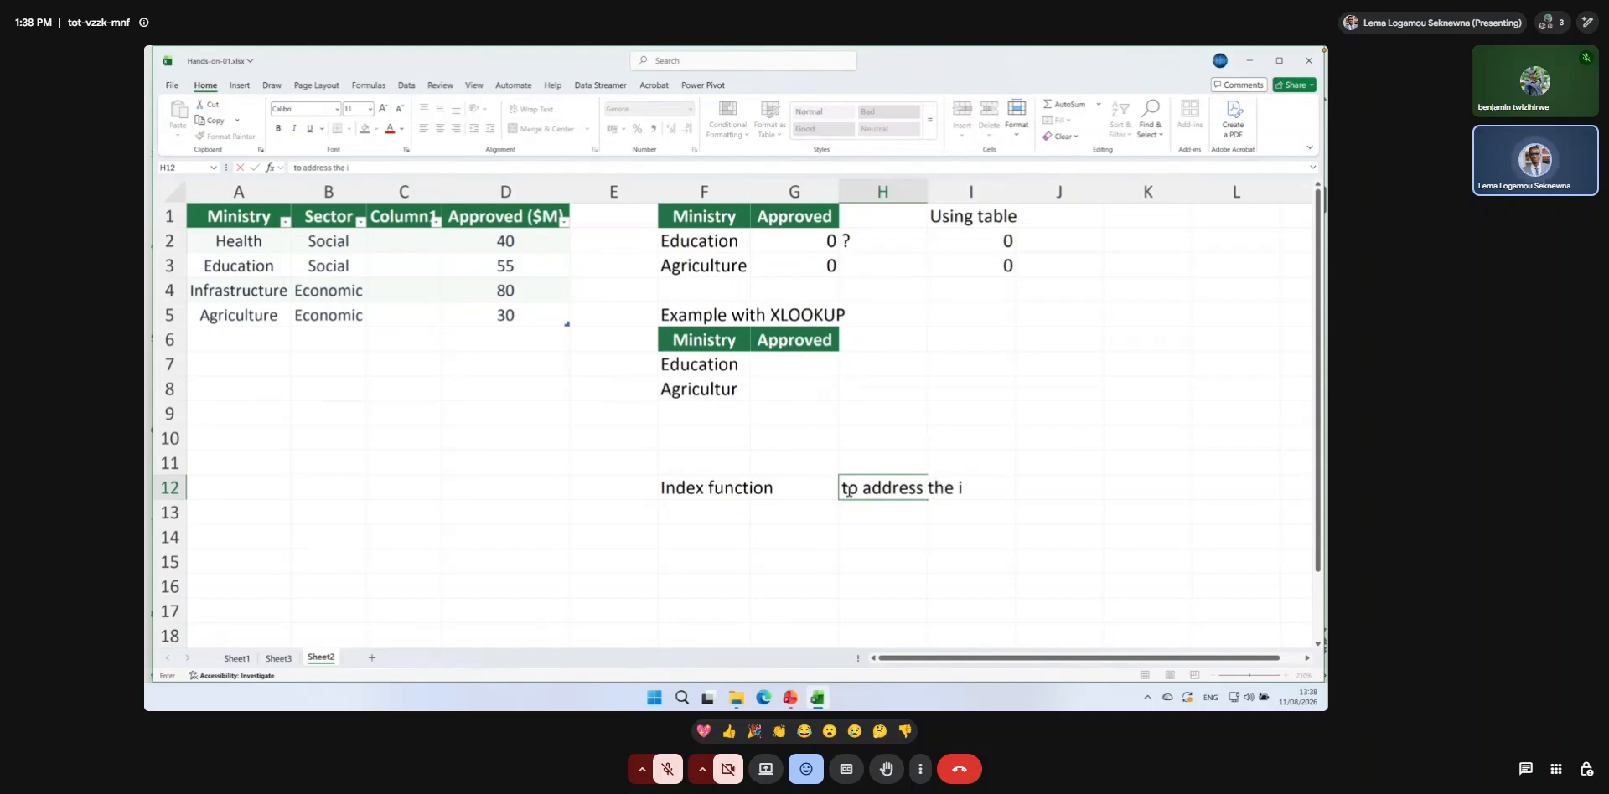
text(ssue with)
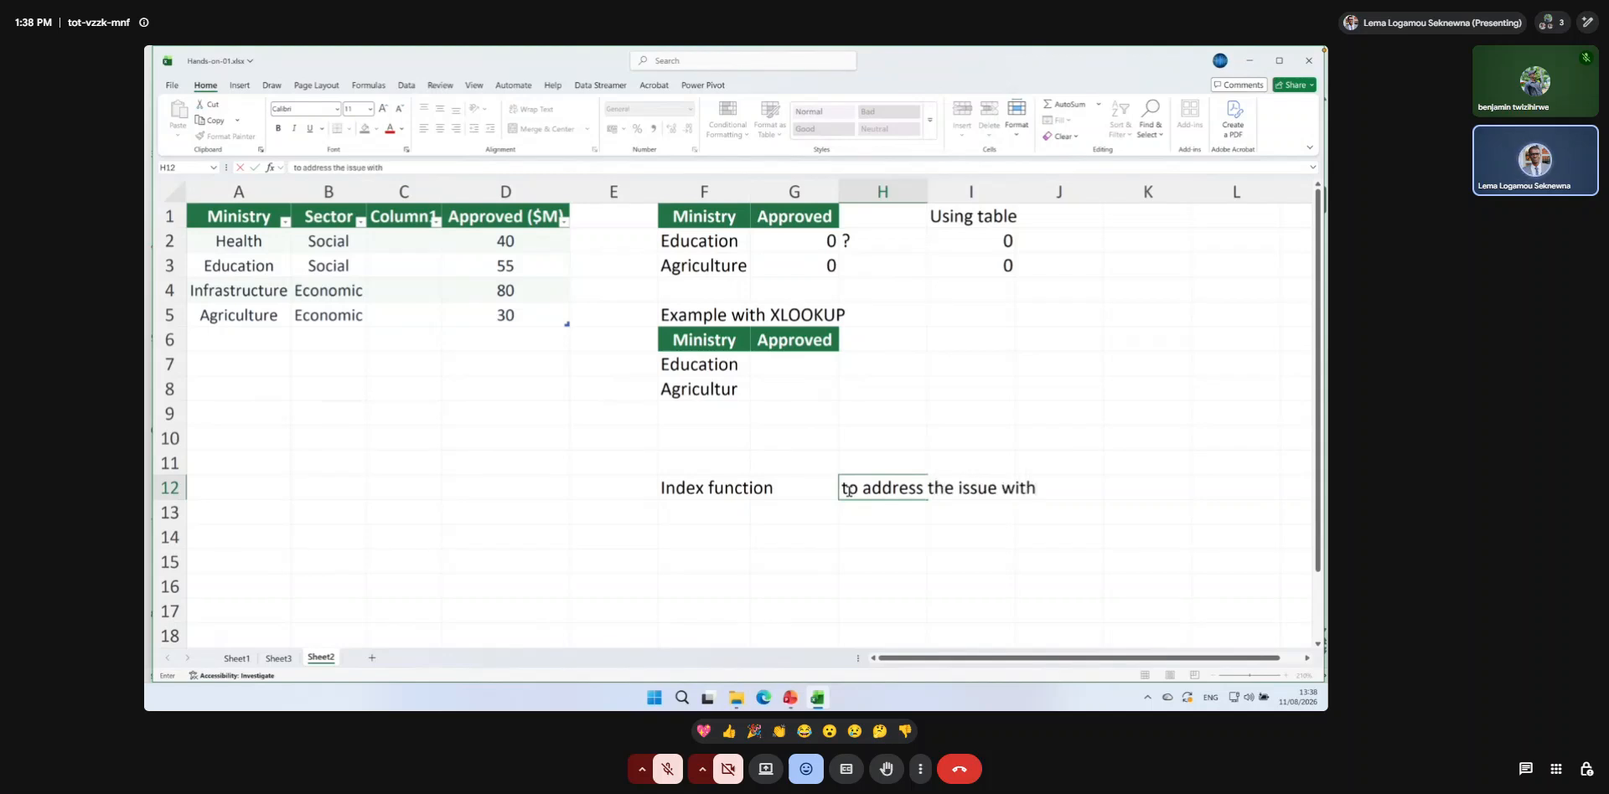
text( VLOOKUP)
key(Return)
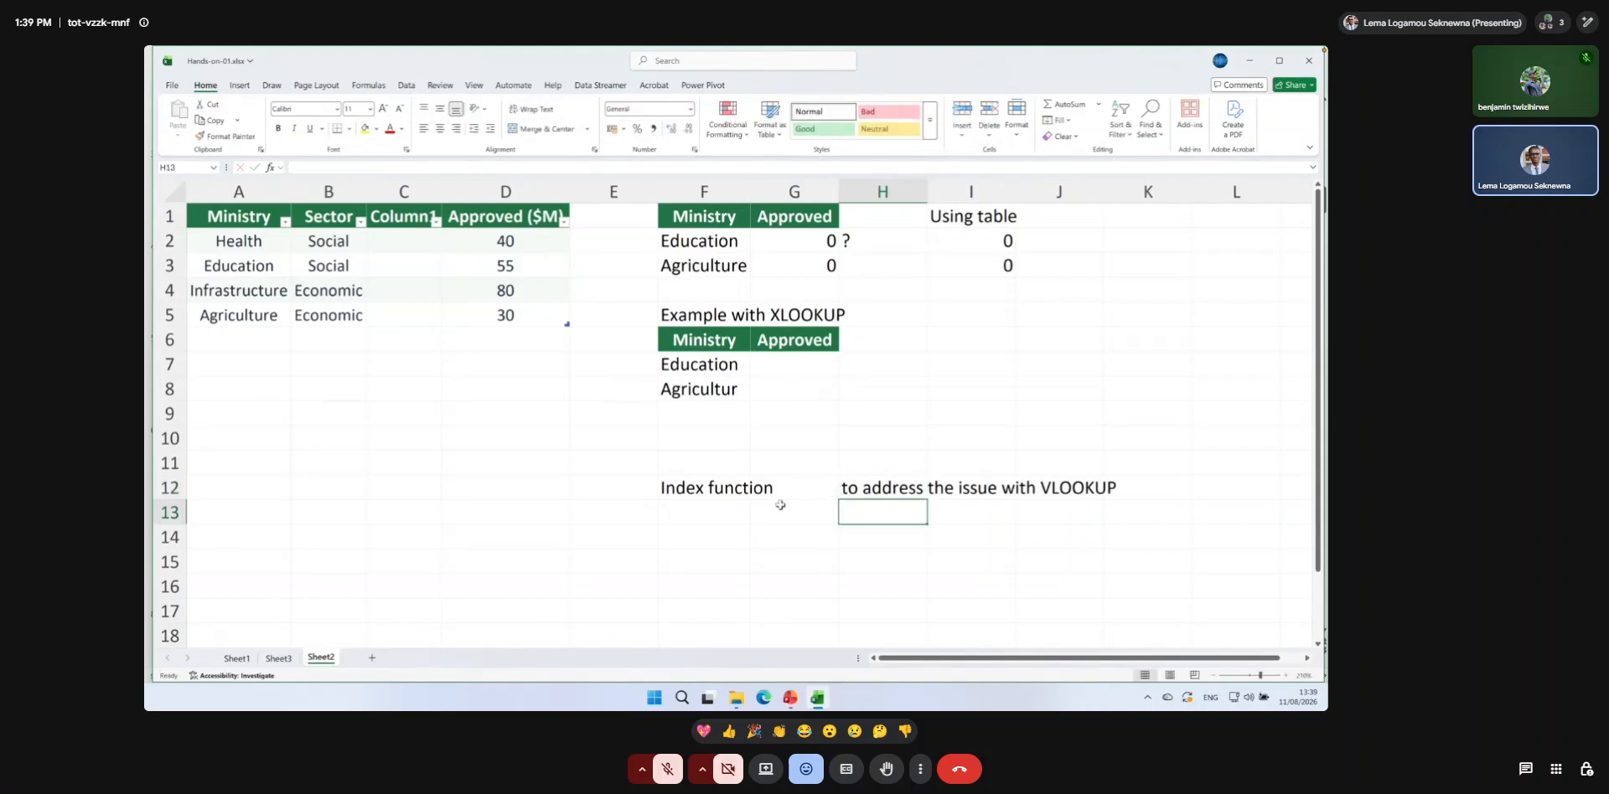
Start an INDEX formula in F13 with the text "Approved ($M)" as its first argument.
click(723, 517)
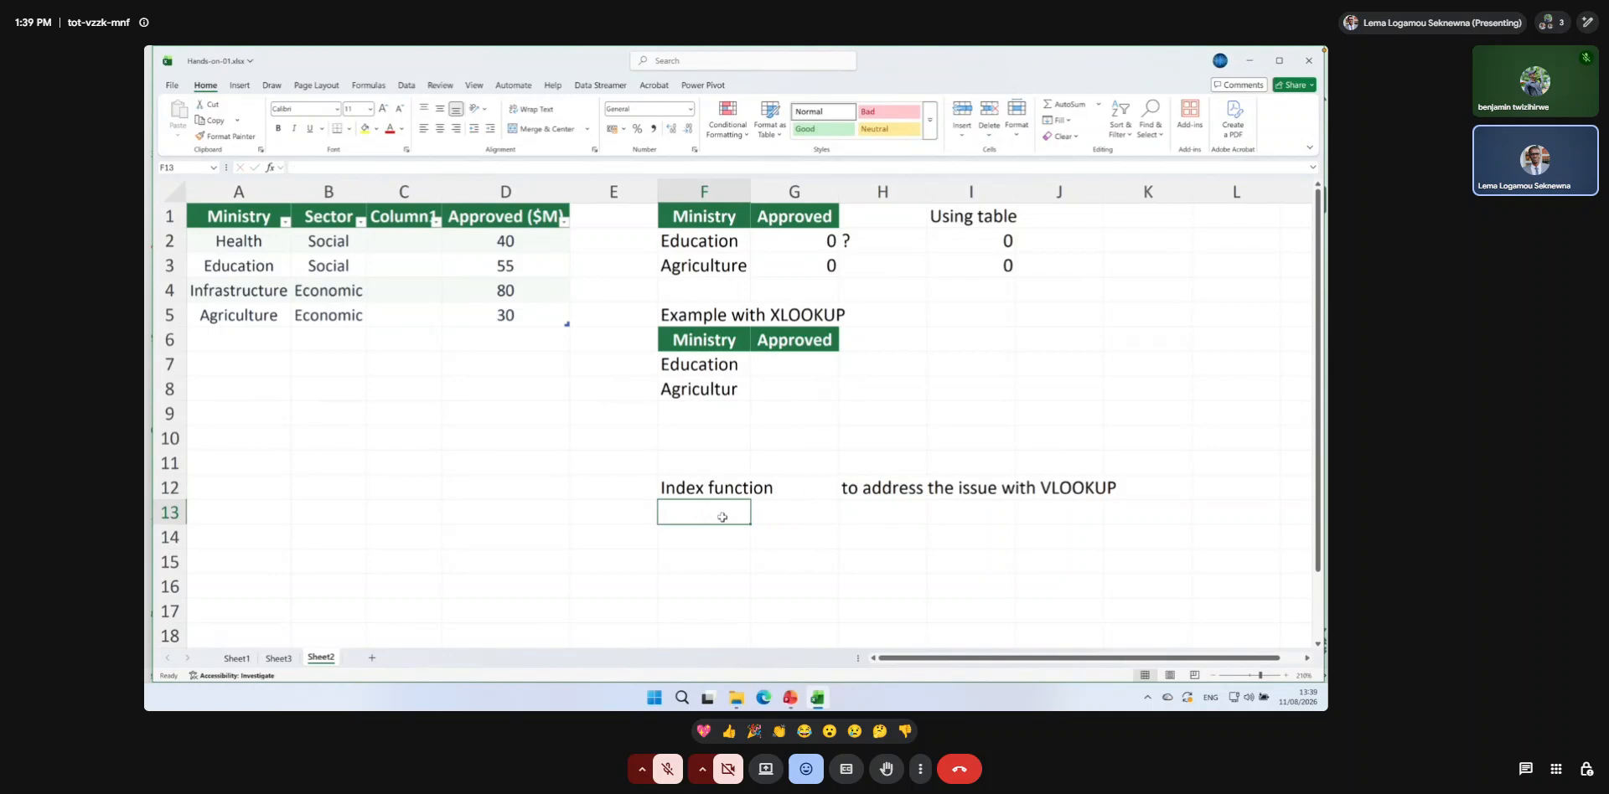
text(=INDEX)
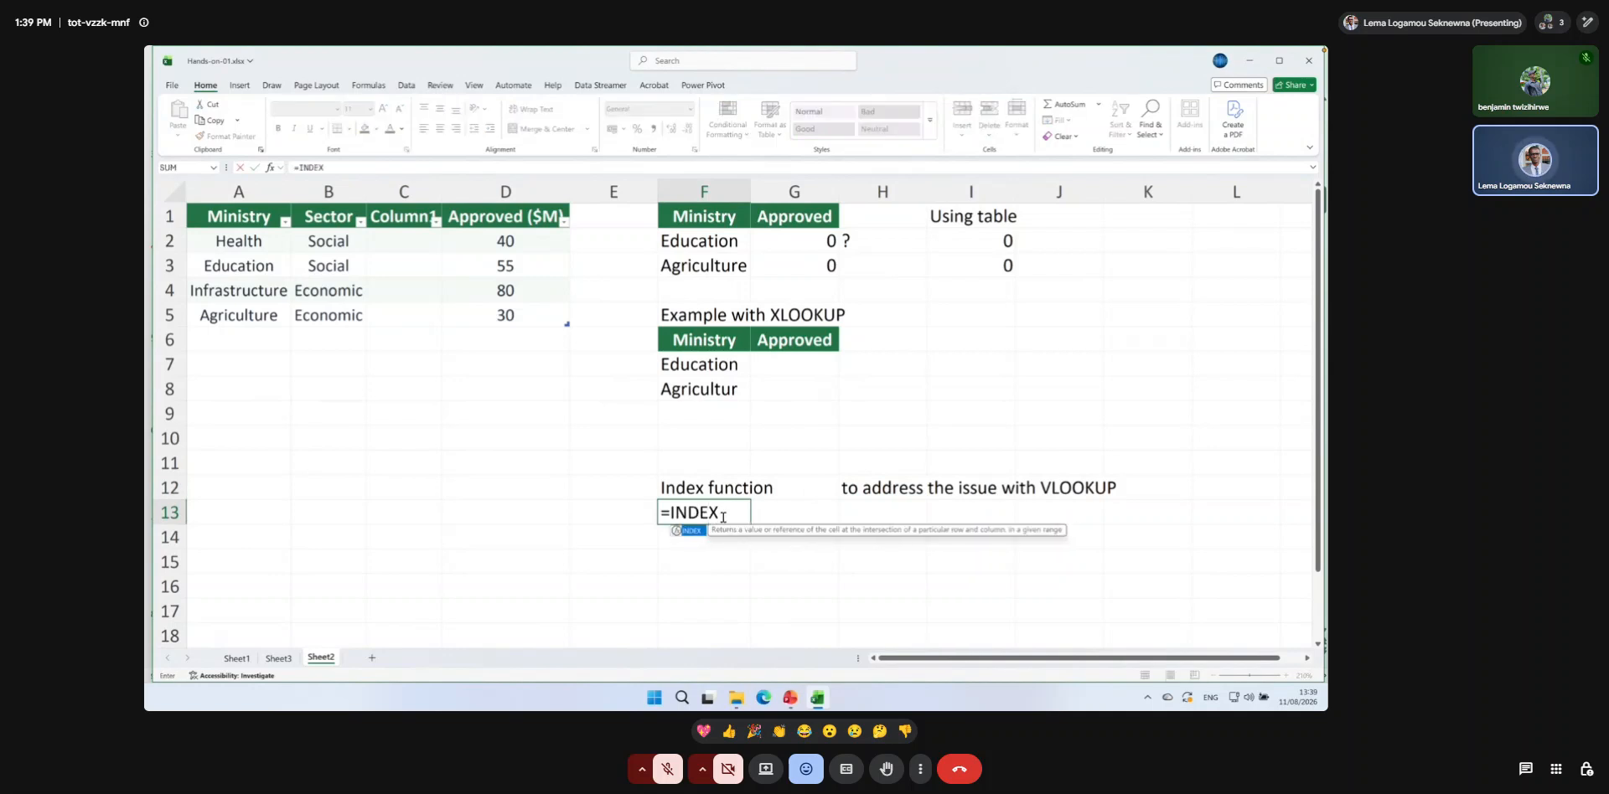
text(()
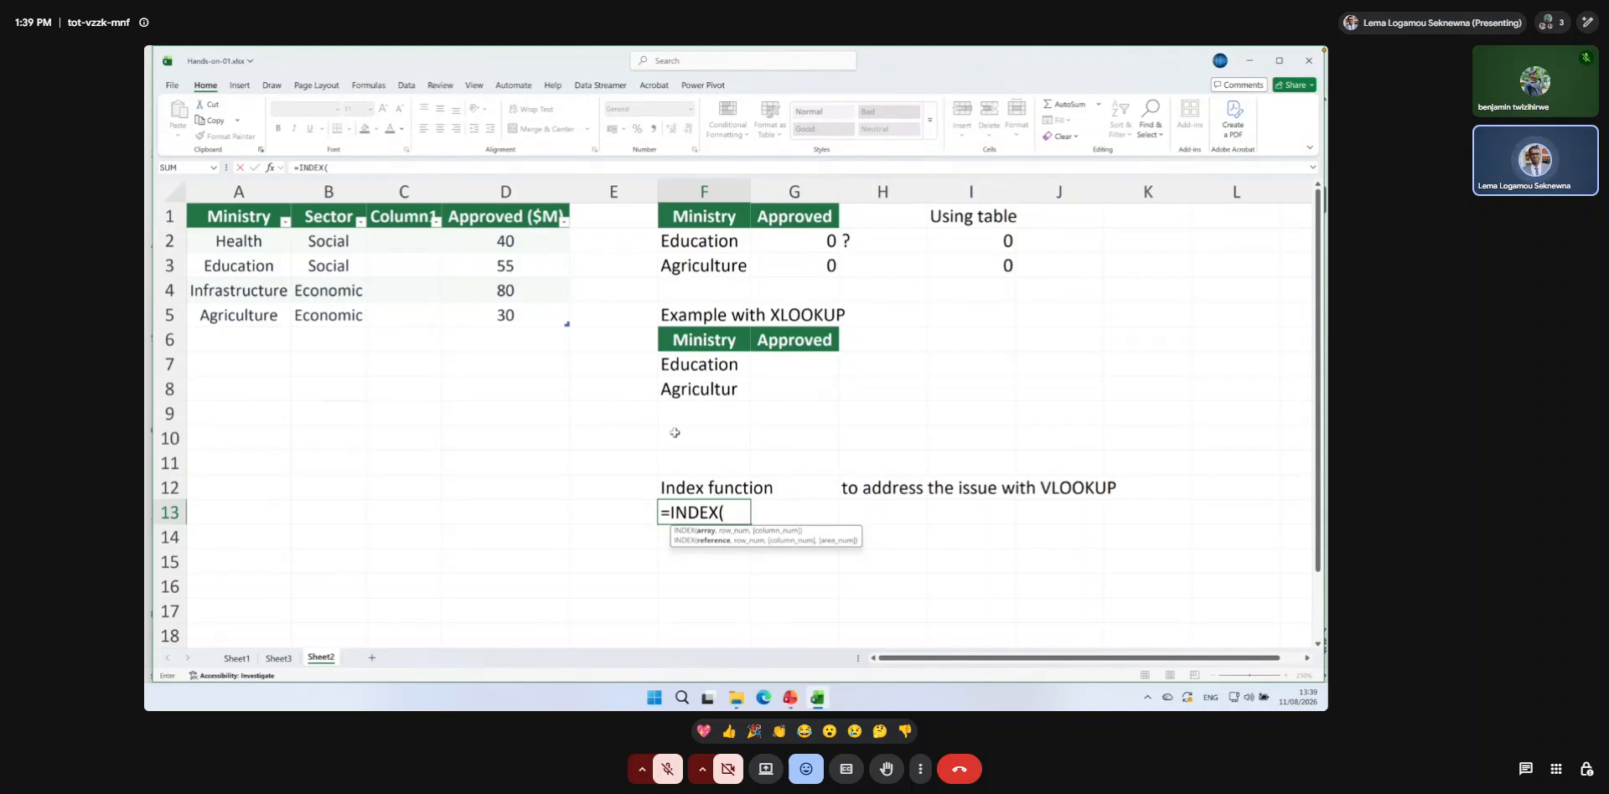
text(@)
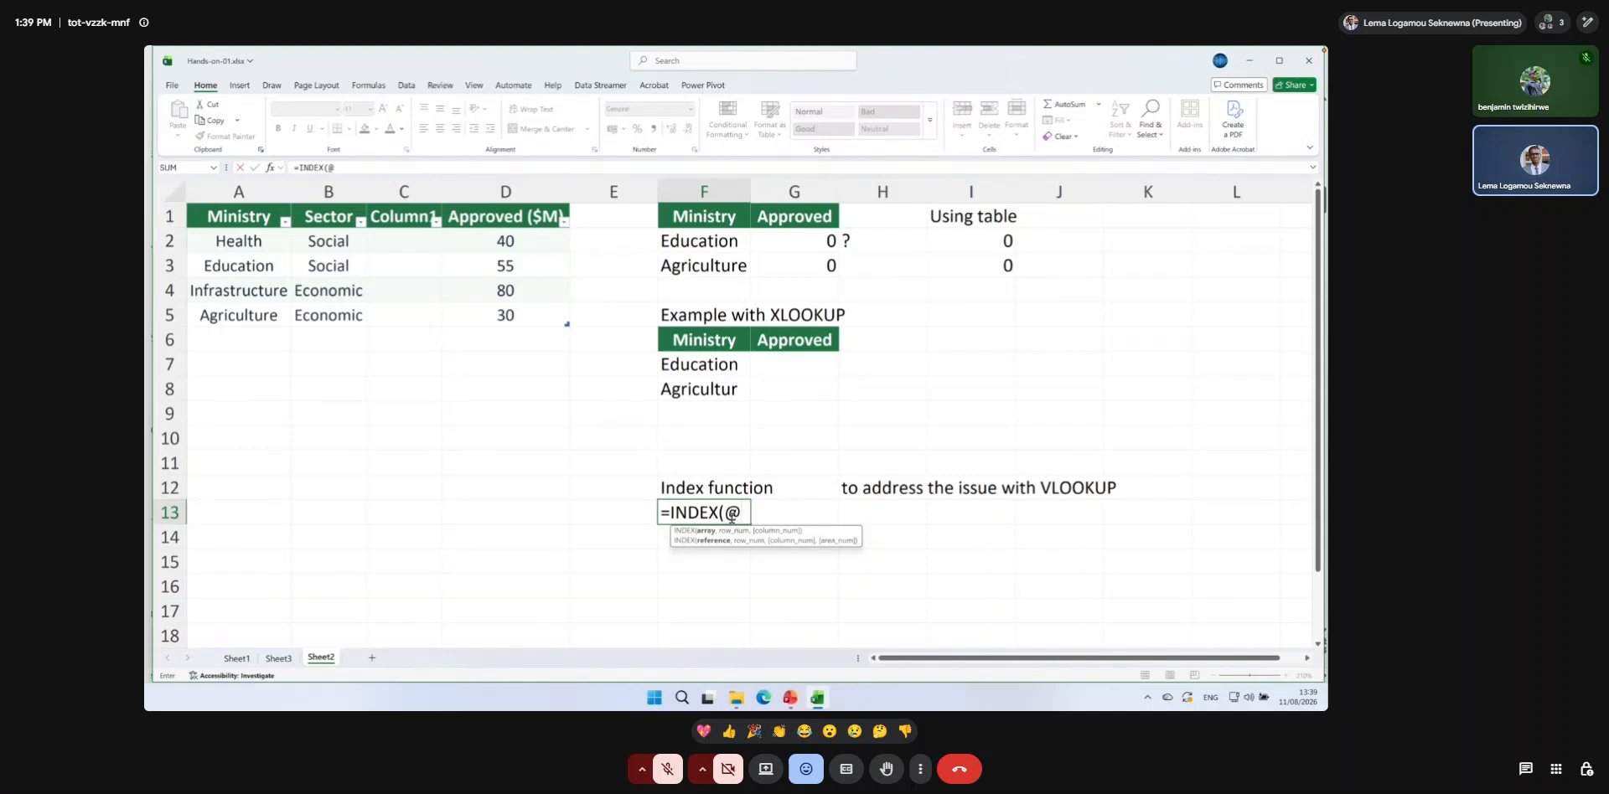
key(BackSpace)
text("AP)
key(BackSpace)
text(pproved ()
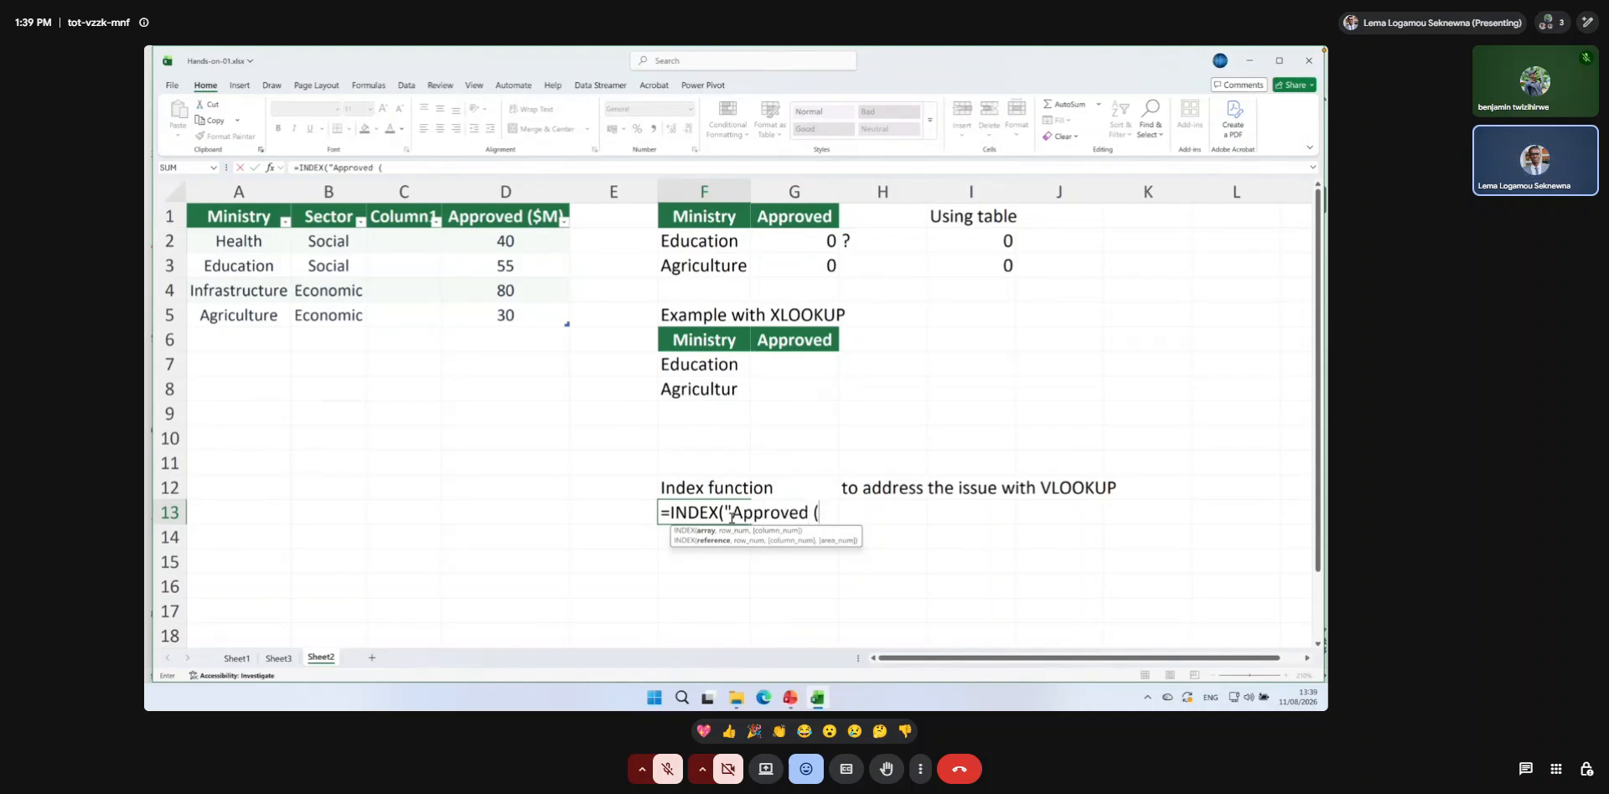
text($M)@)
key(BackSpace)
text(")
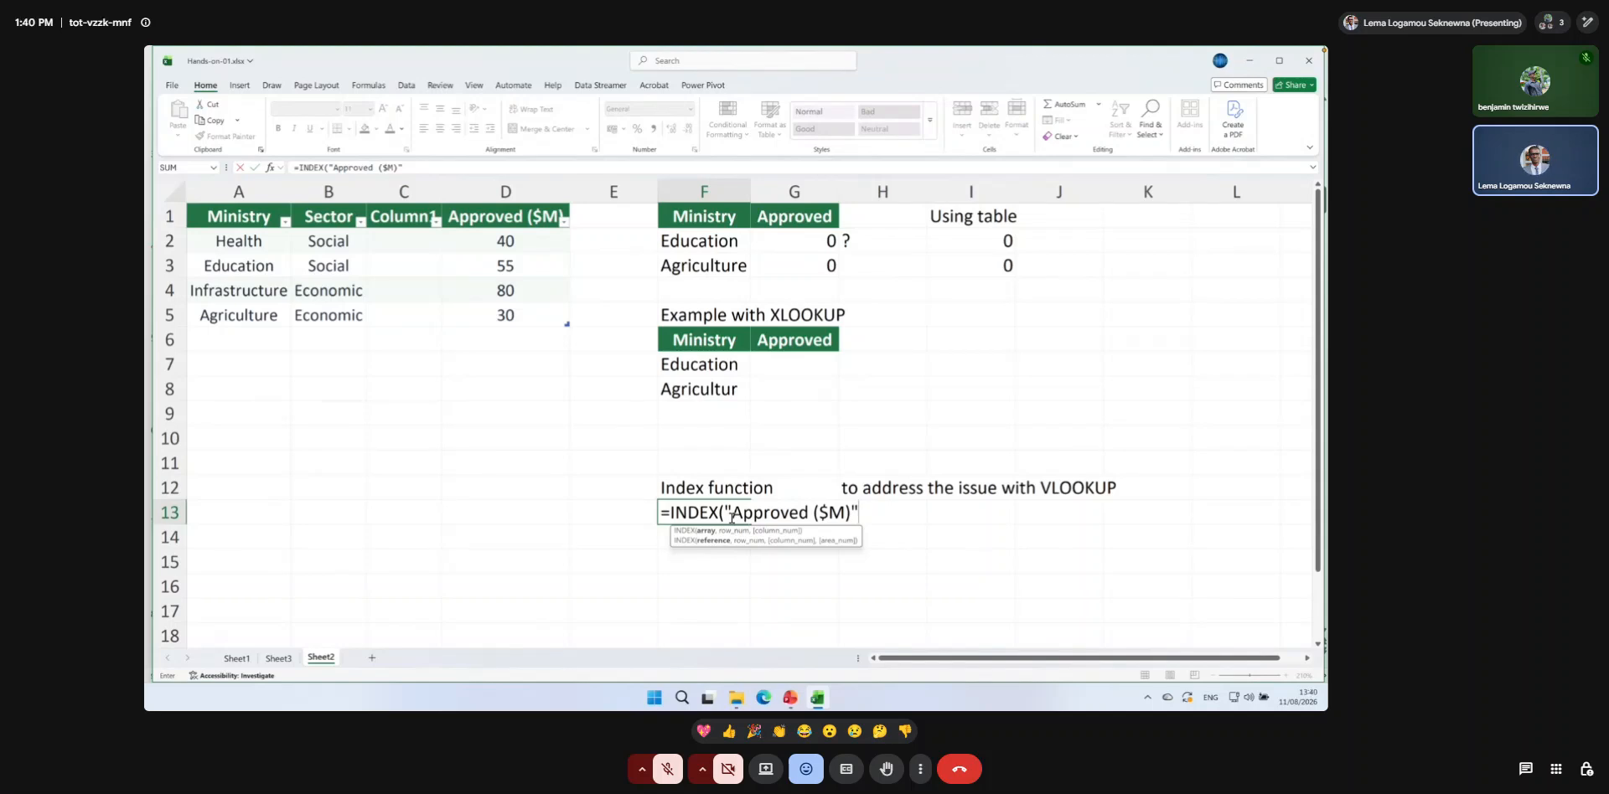
Complete the INDEX formula in F13 with the table's header row, BudgetApproved[#Headers], as the second argument.
text(,)
drag(224, 216, 562, 221)
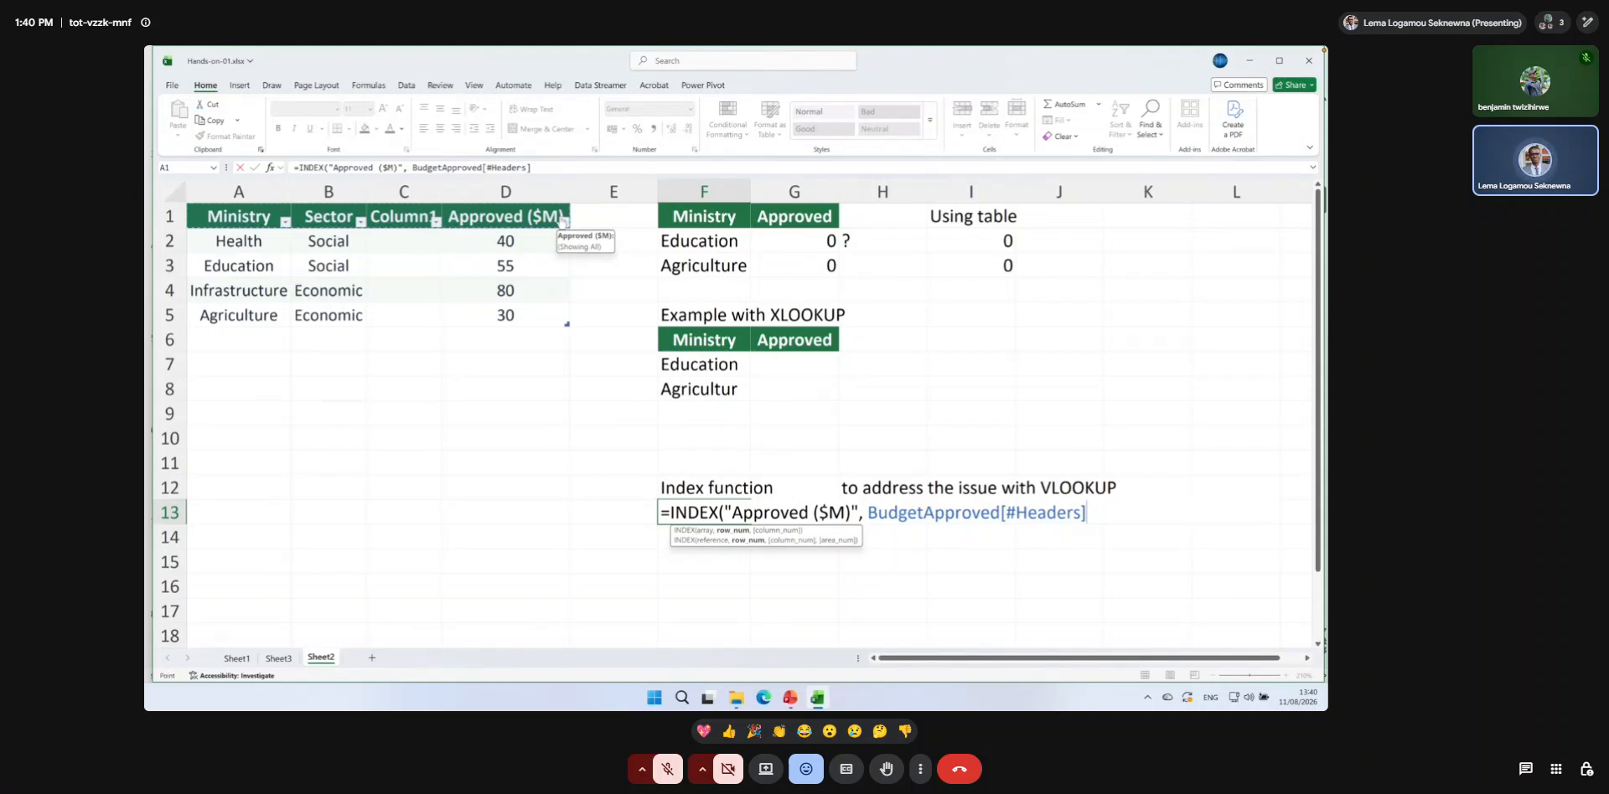
text())
key(Return)
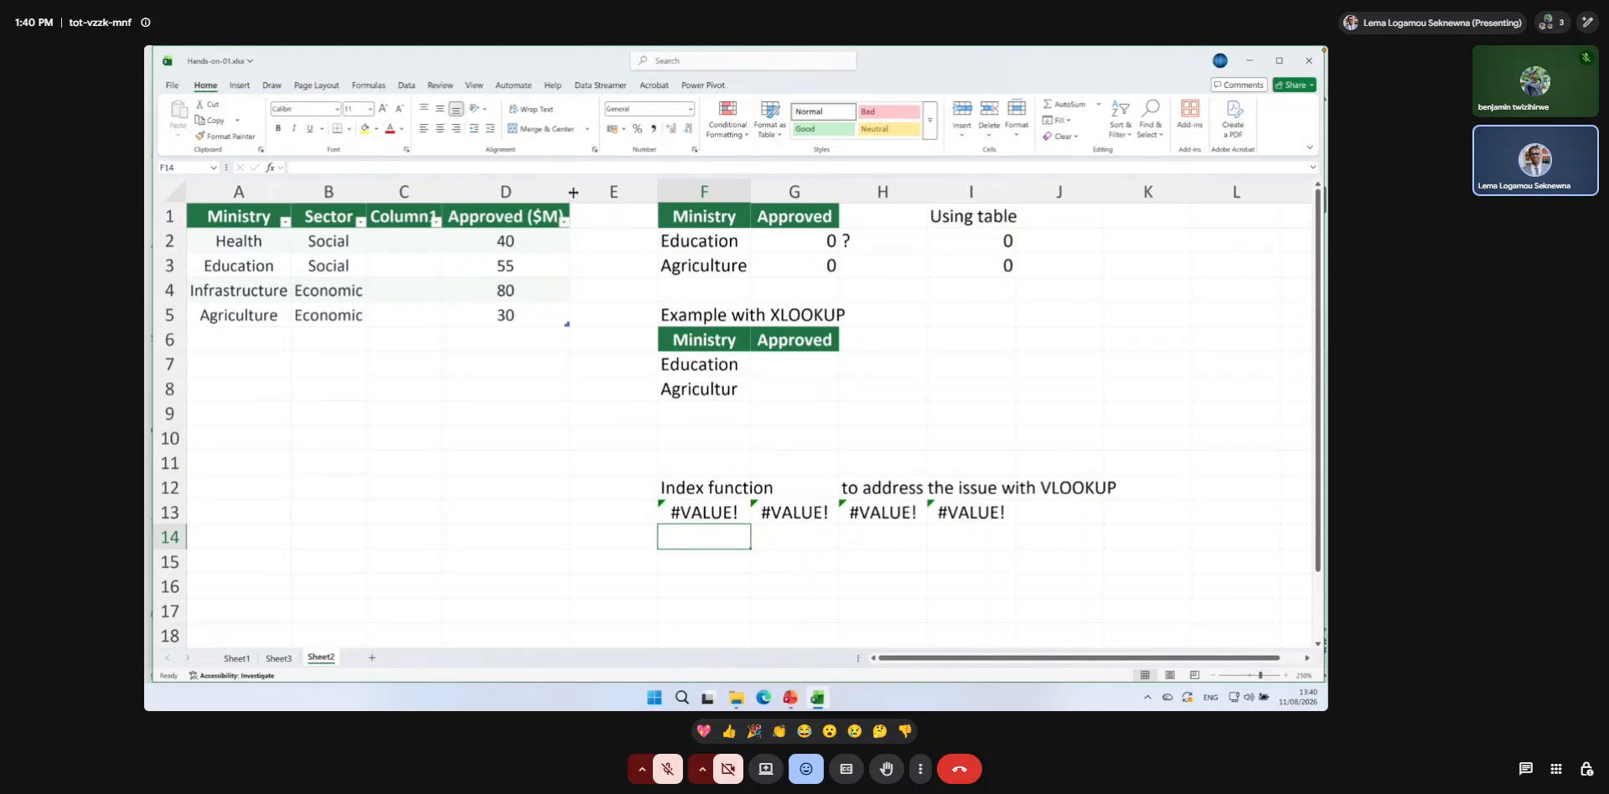
Review the INDEX formula in F13 and open the help article for the INDEX function.
click(710, 509)
double_click(710, 509)
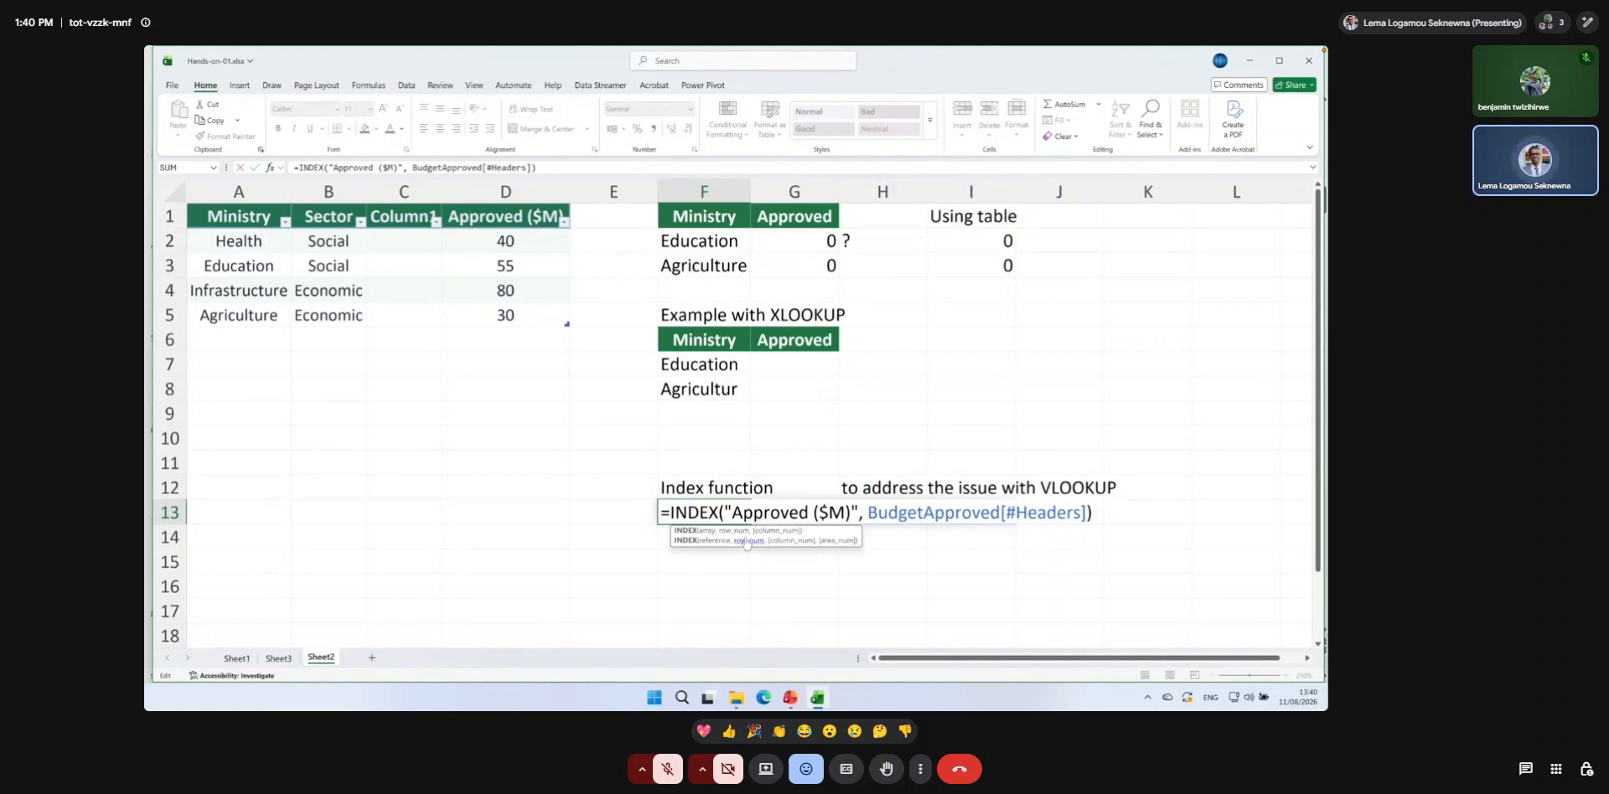
click(686, 540)
key(Return)
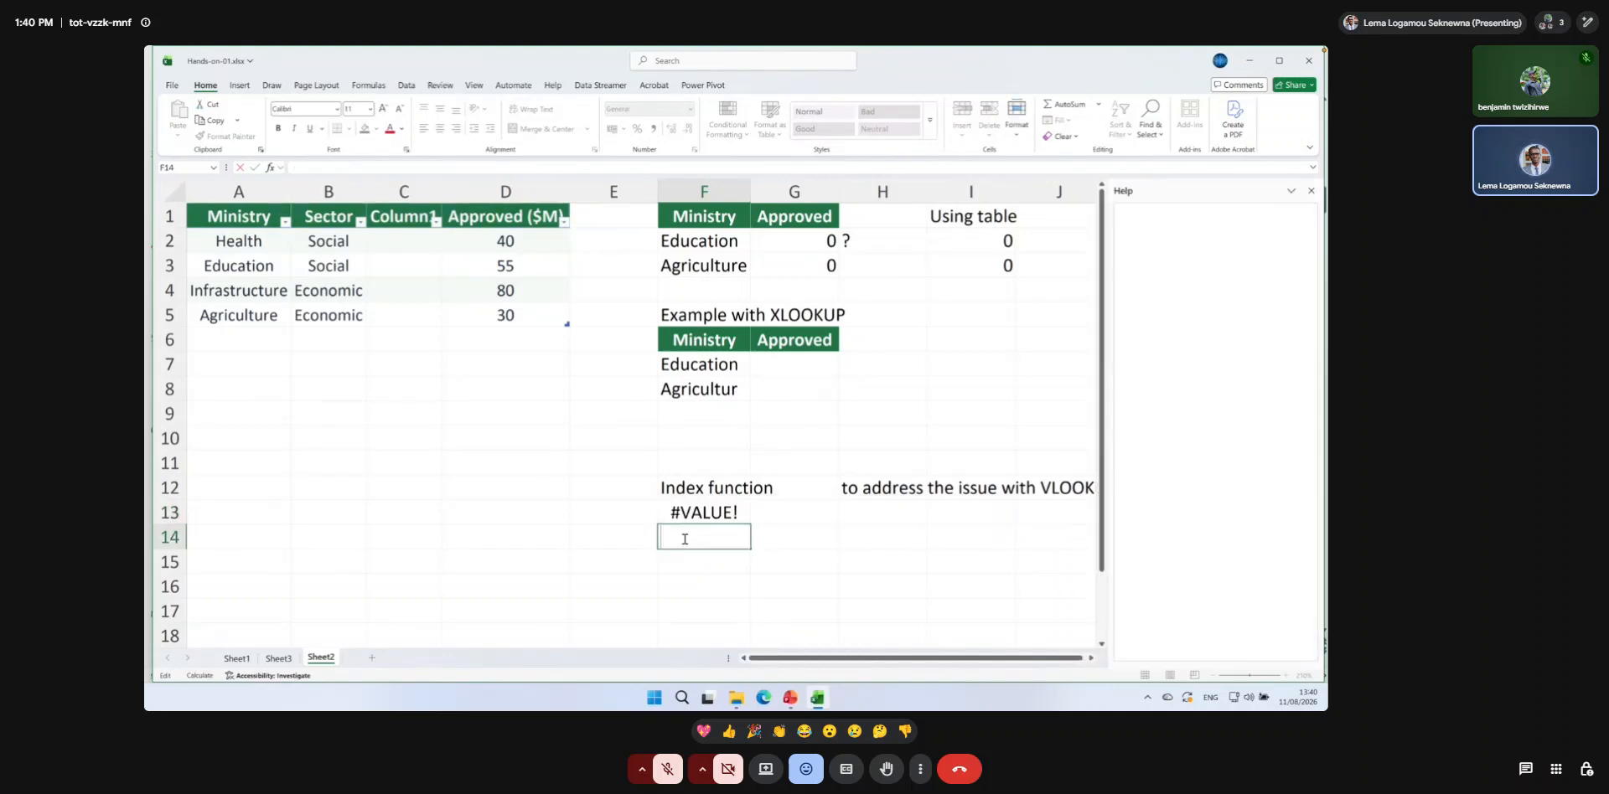
click(701, 512)
double_click(701, 512)
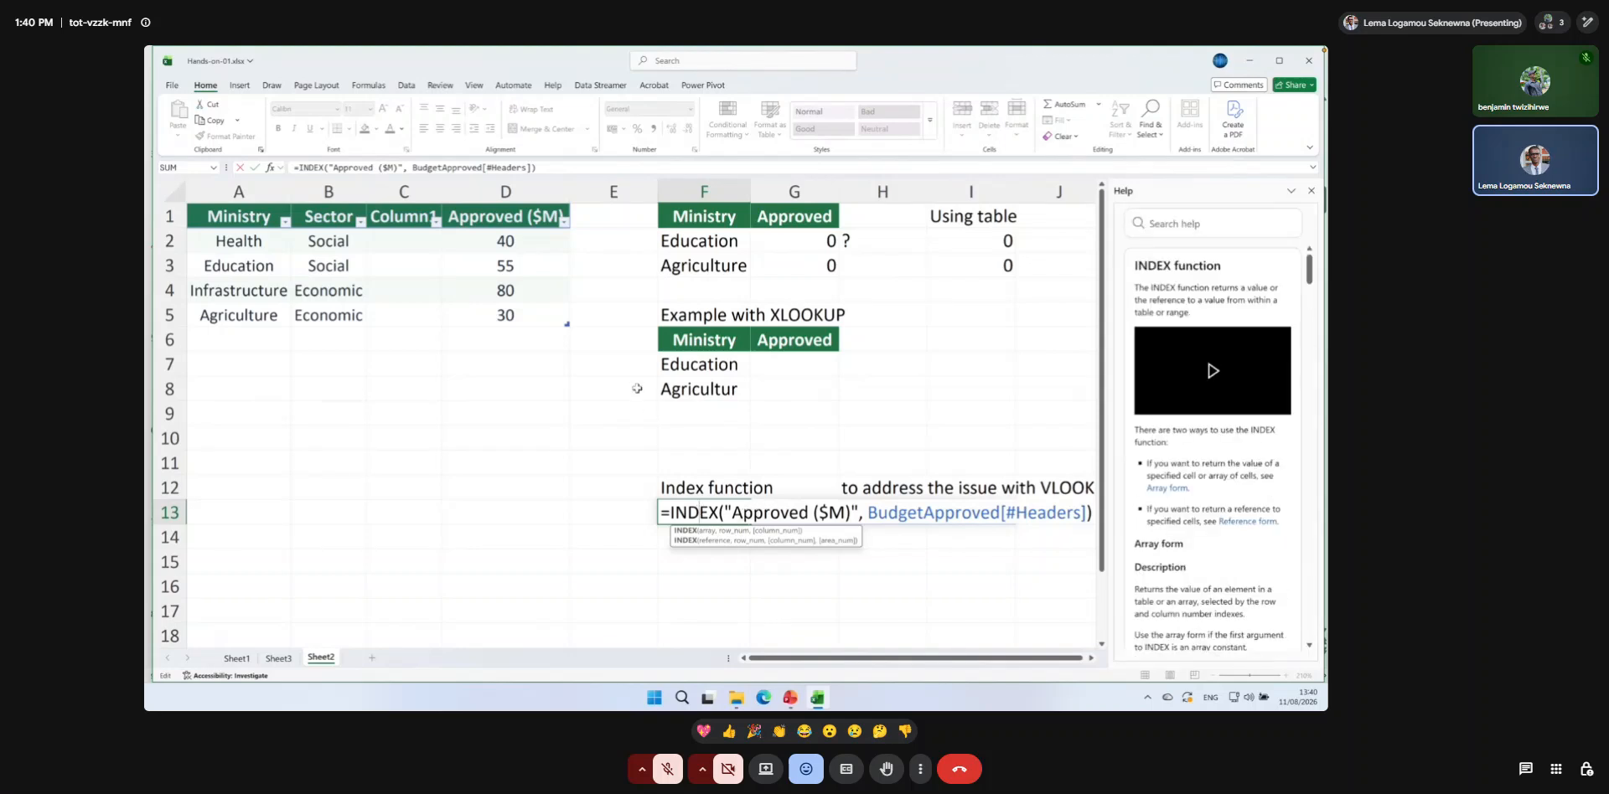
key(Return)
Compare the D1 header text with the "Approved ($M)" argument in the F13 formula.
click(502, 219)
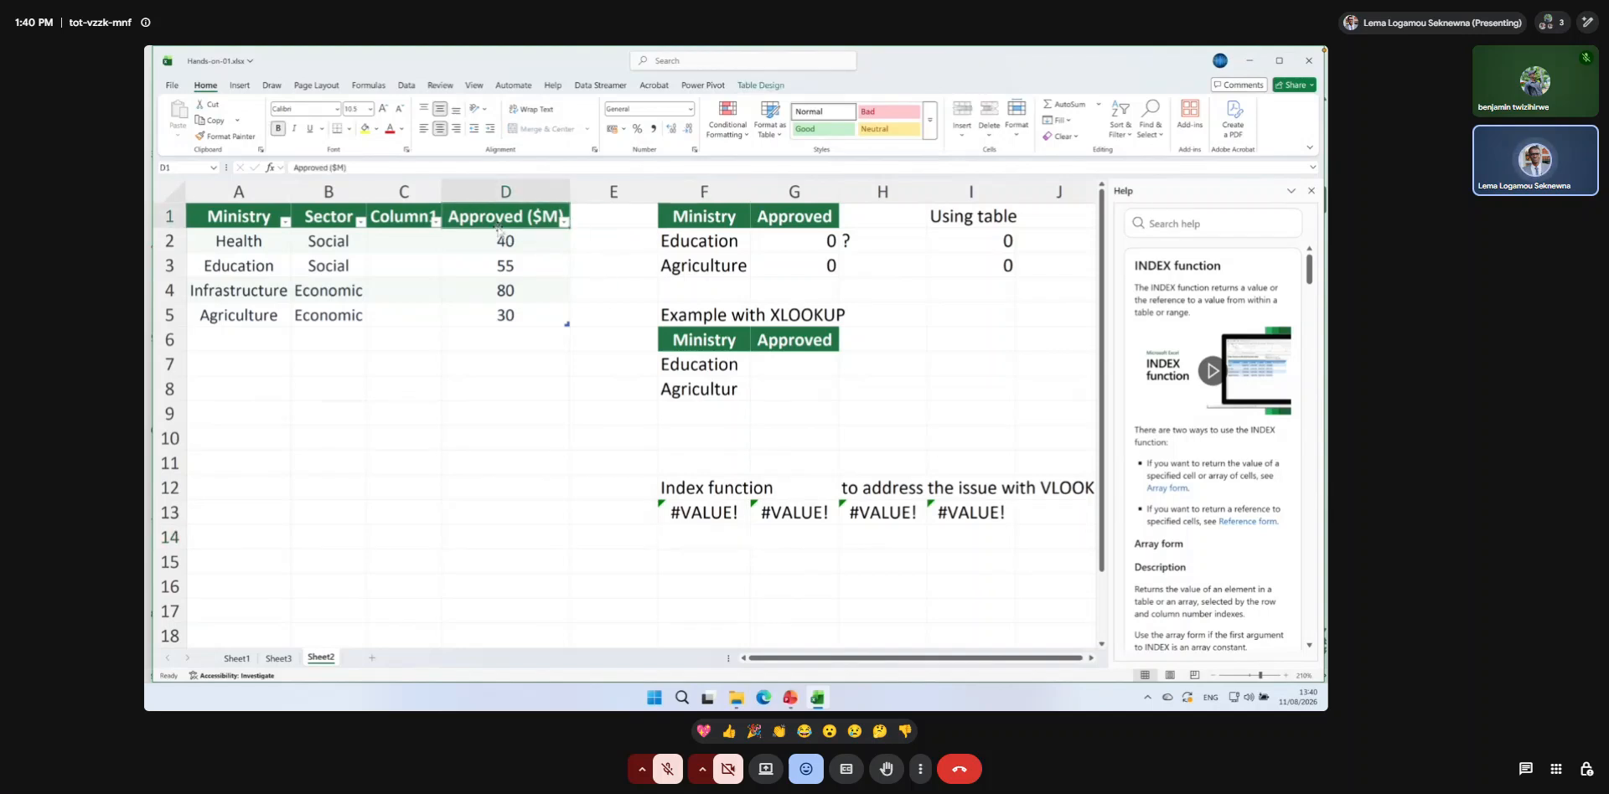
drag(348, 166, 290, 167)
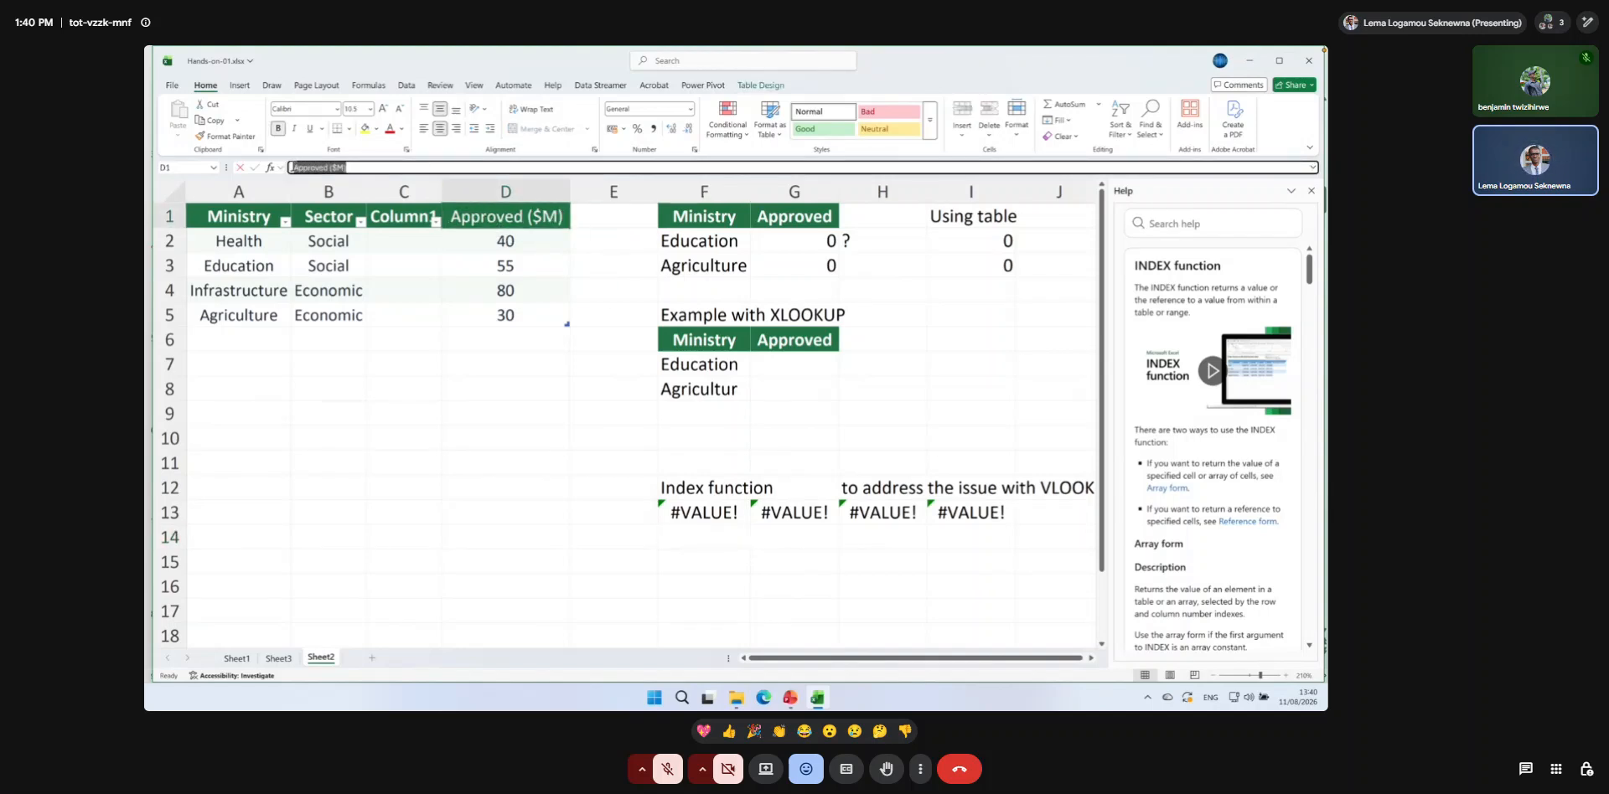
double_click(700, 512)
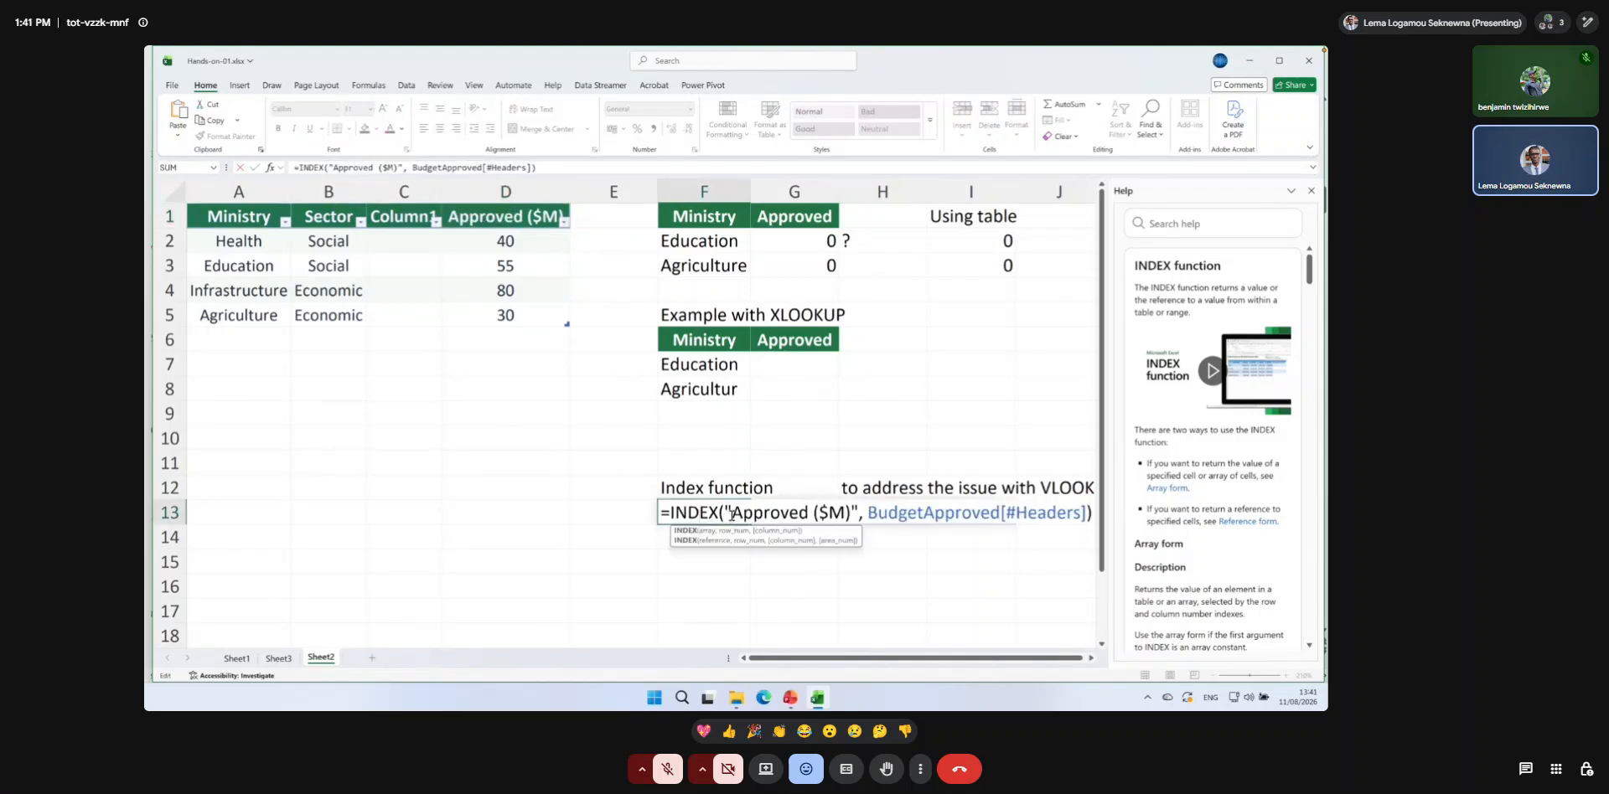
click(688, 543)
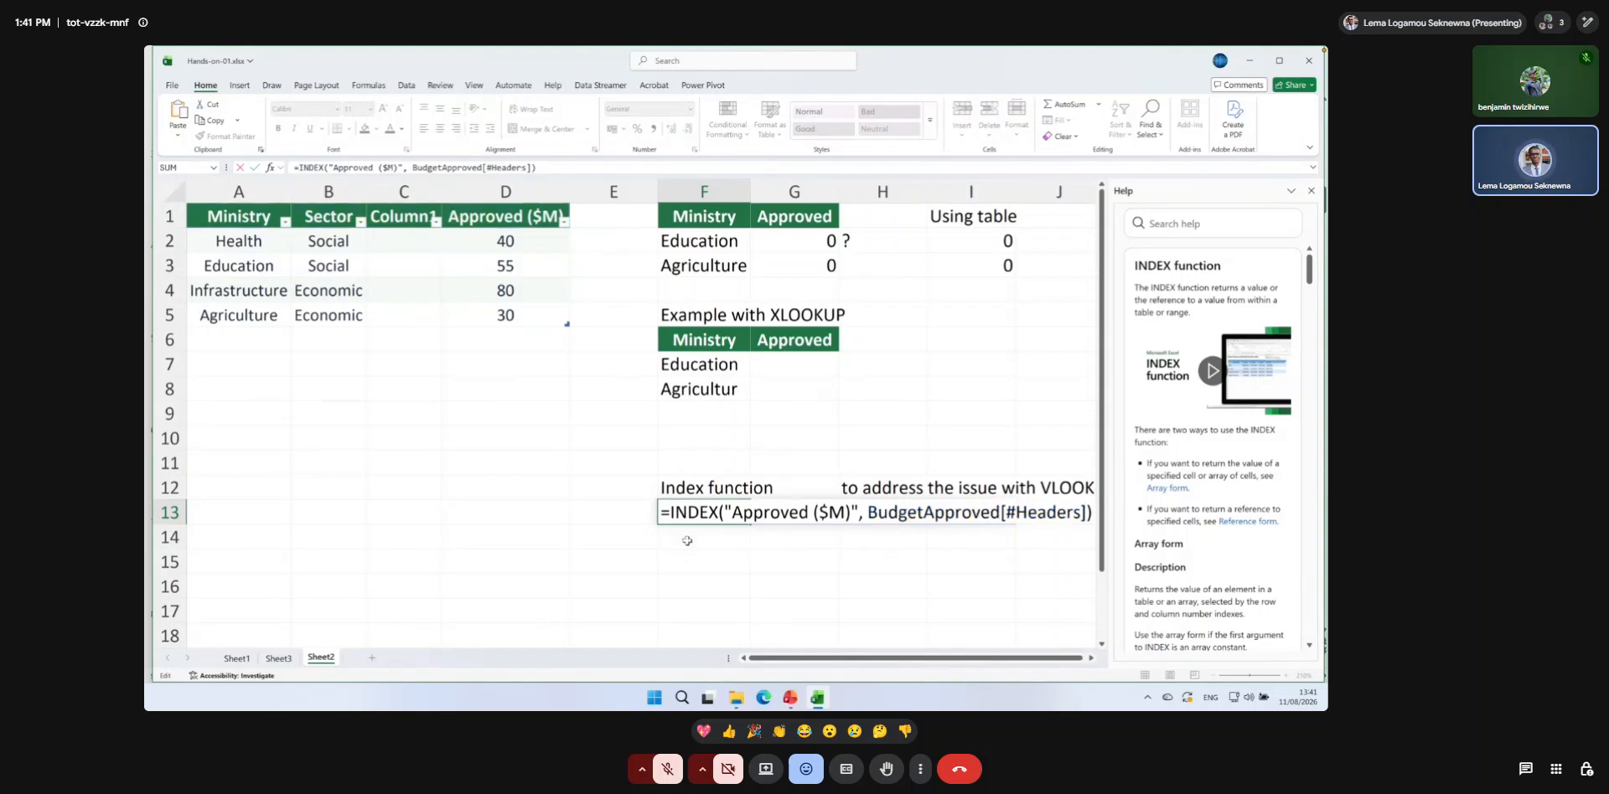
click(731, 512)
drag(731, 512, 850, 517)
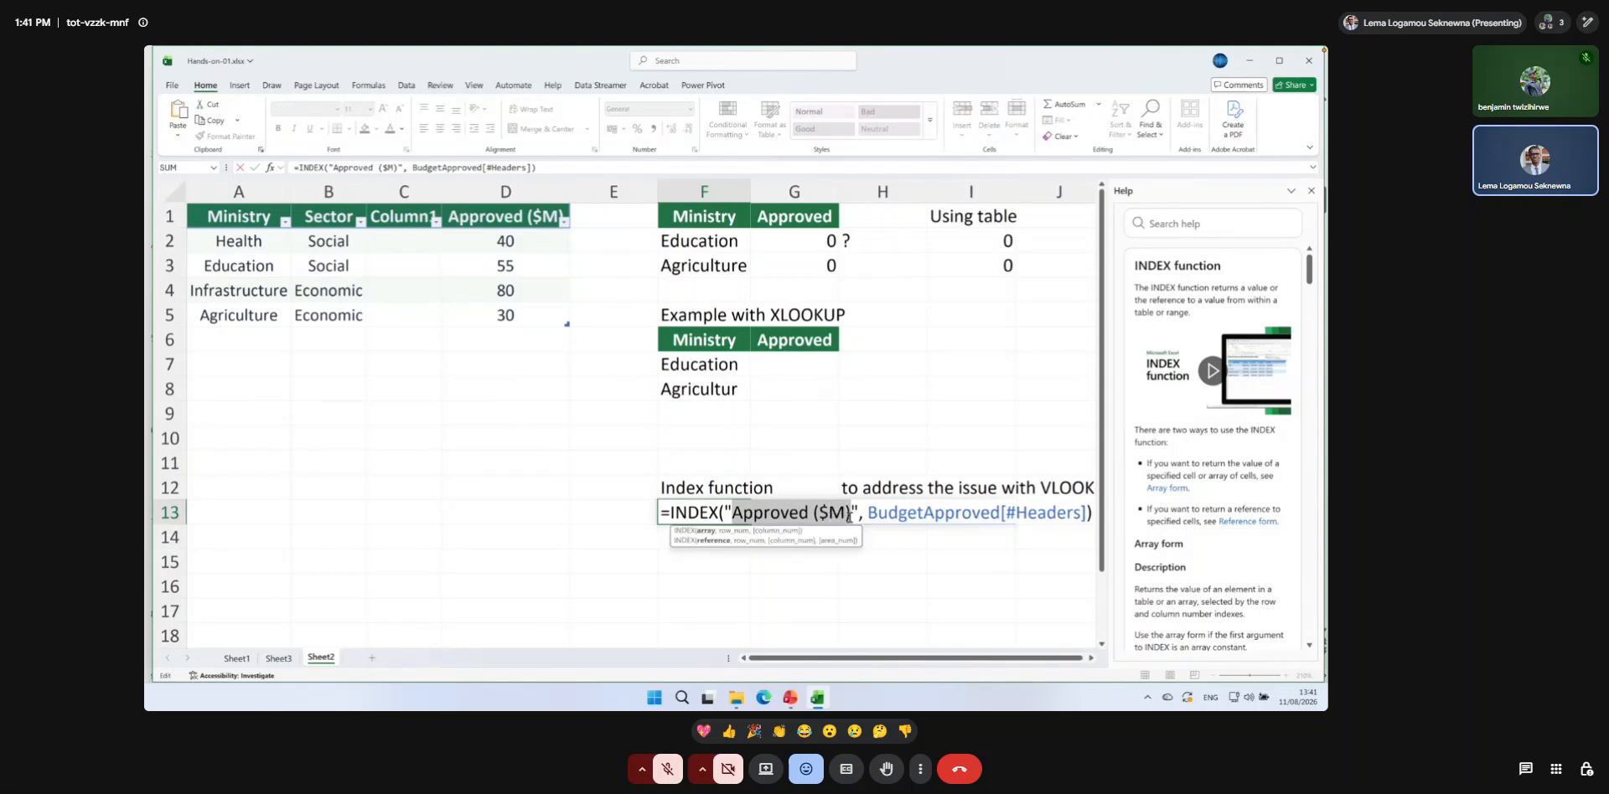
click(849, 517)
key(Return)
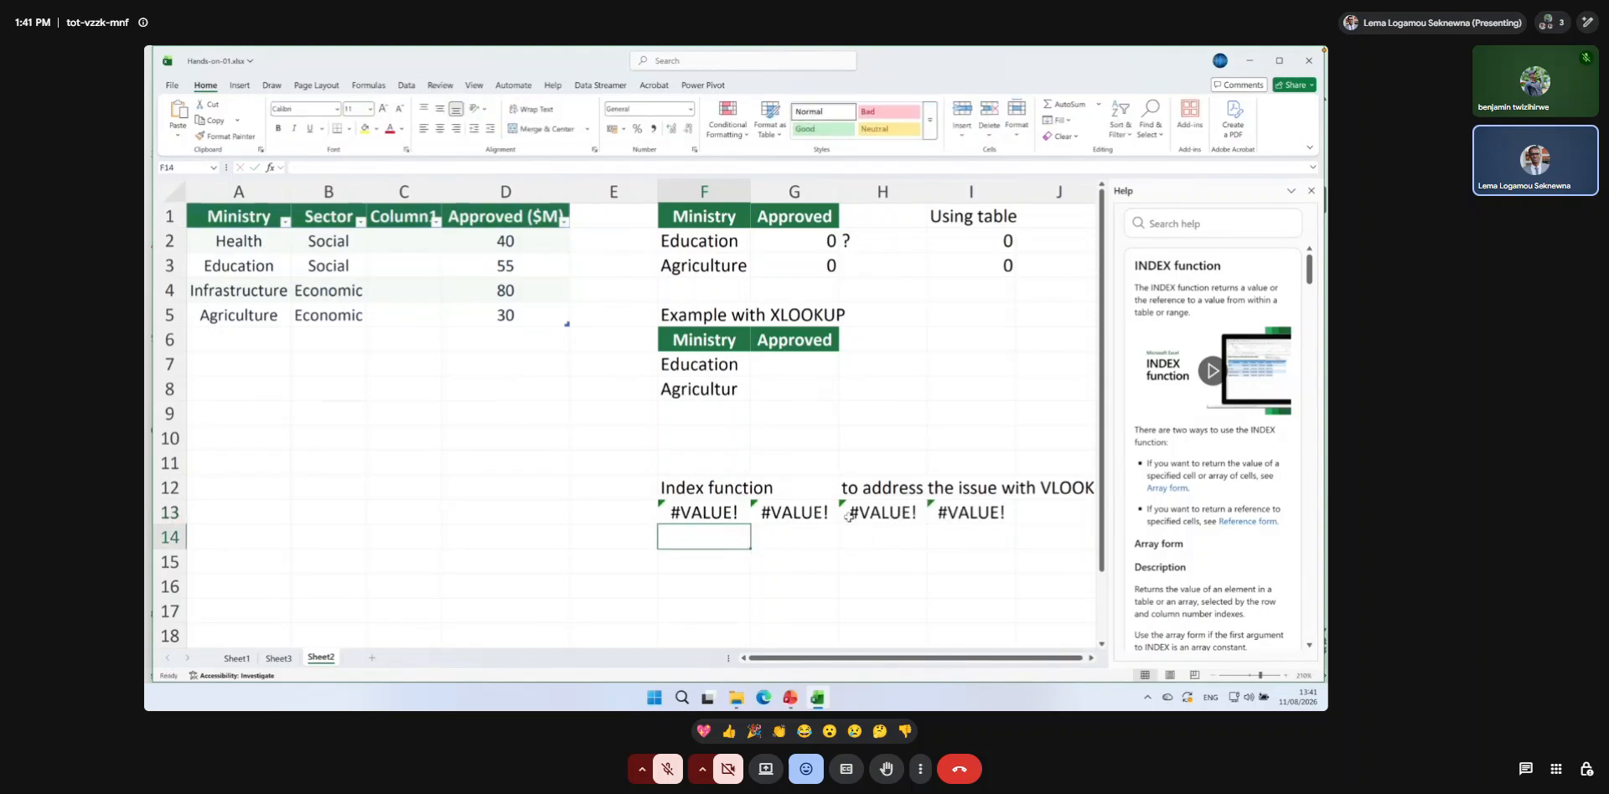
Replace the INDEX function with MATCH in the F13 formula, keeping its two arguments.
double_click(722, 513)
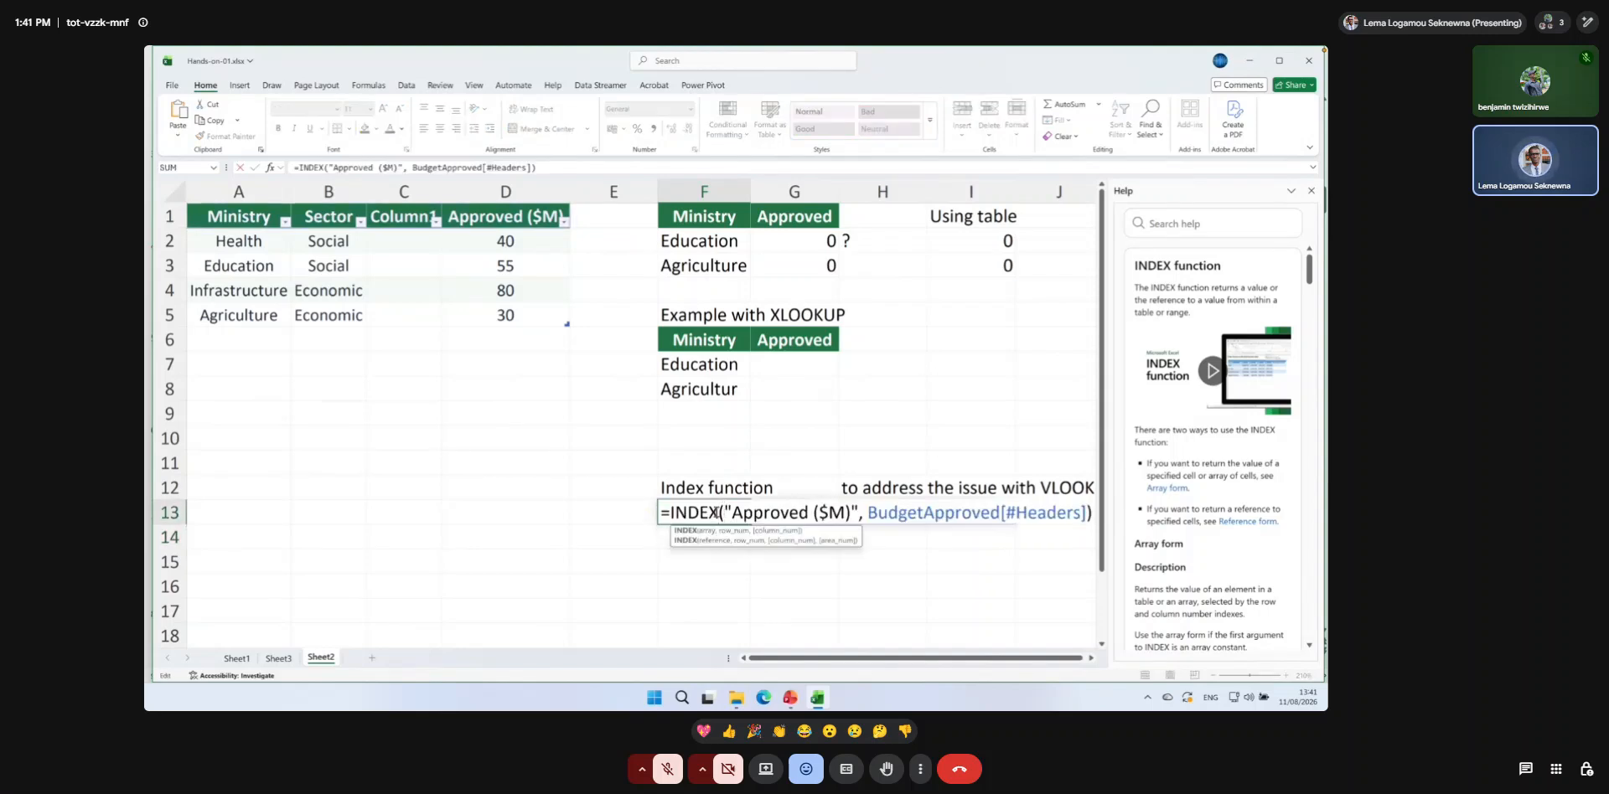
key(BackSpace)
key(BackSpace)
key(BackSpace)
key(BackSpace)
key(BackSpace)
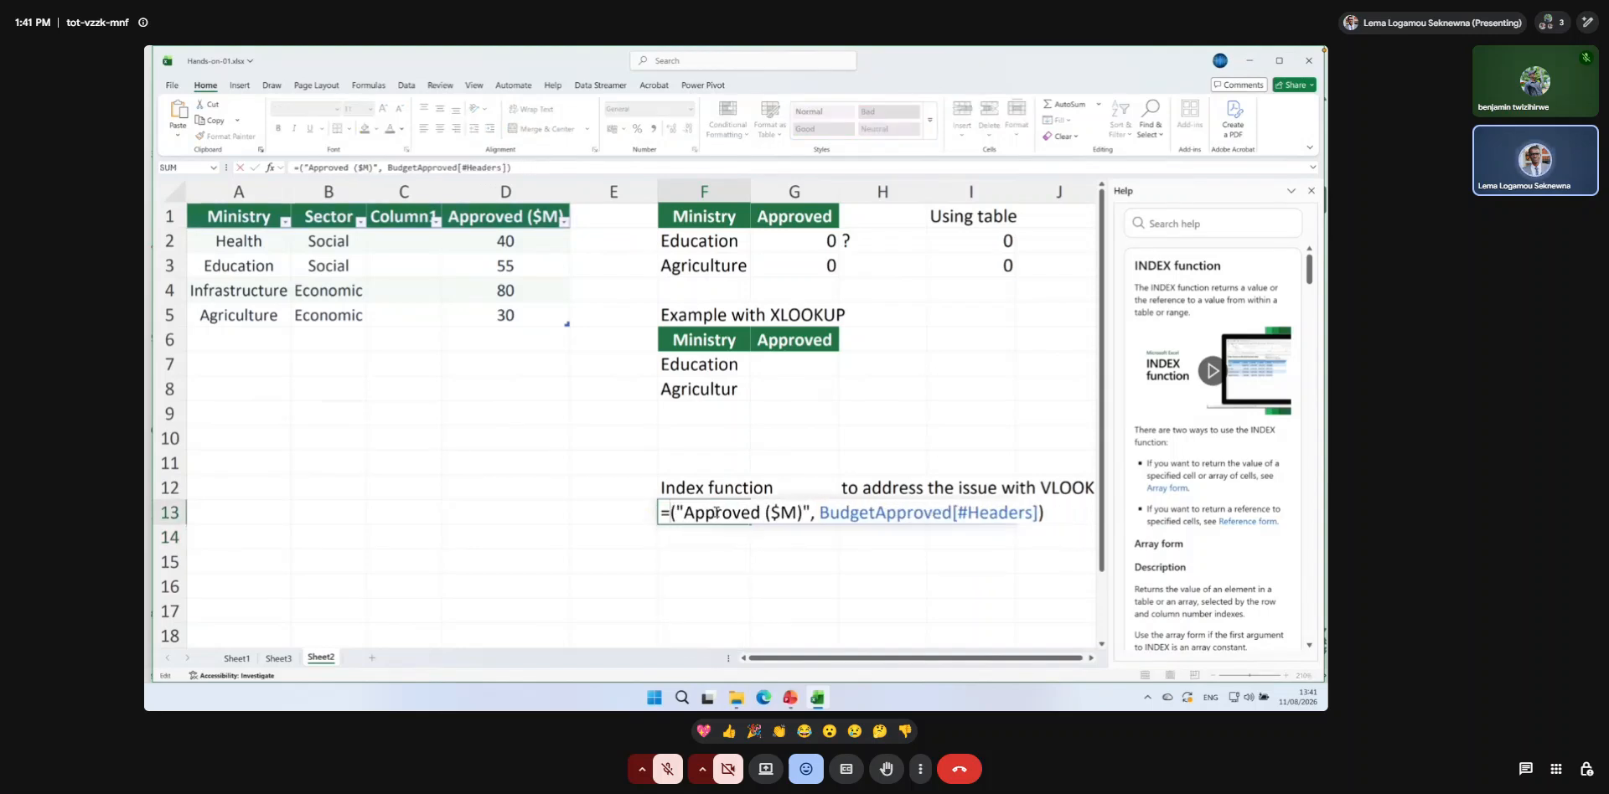
text(MAT)
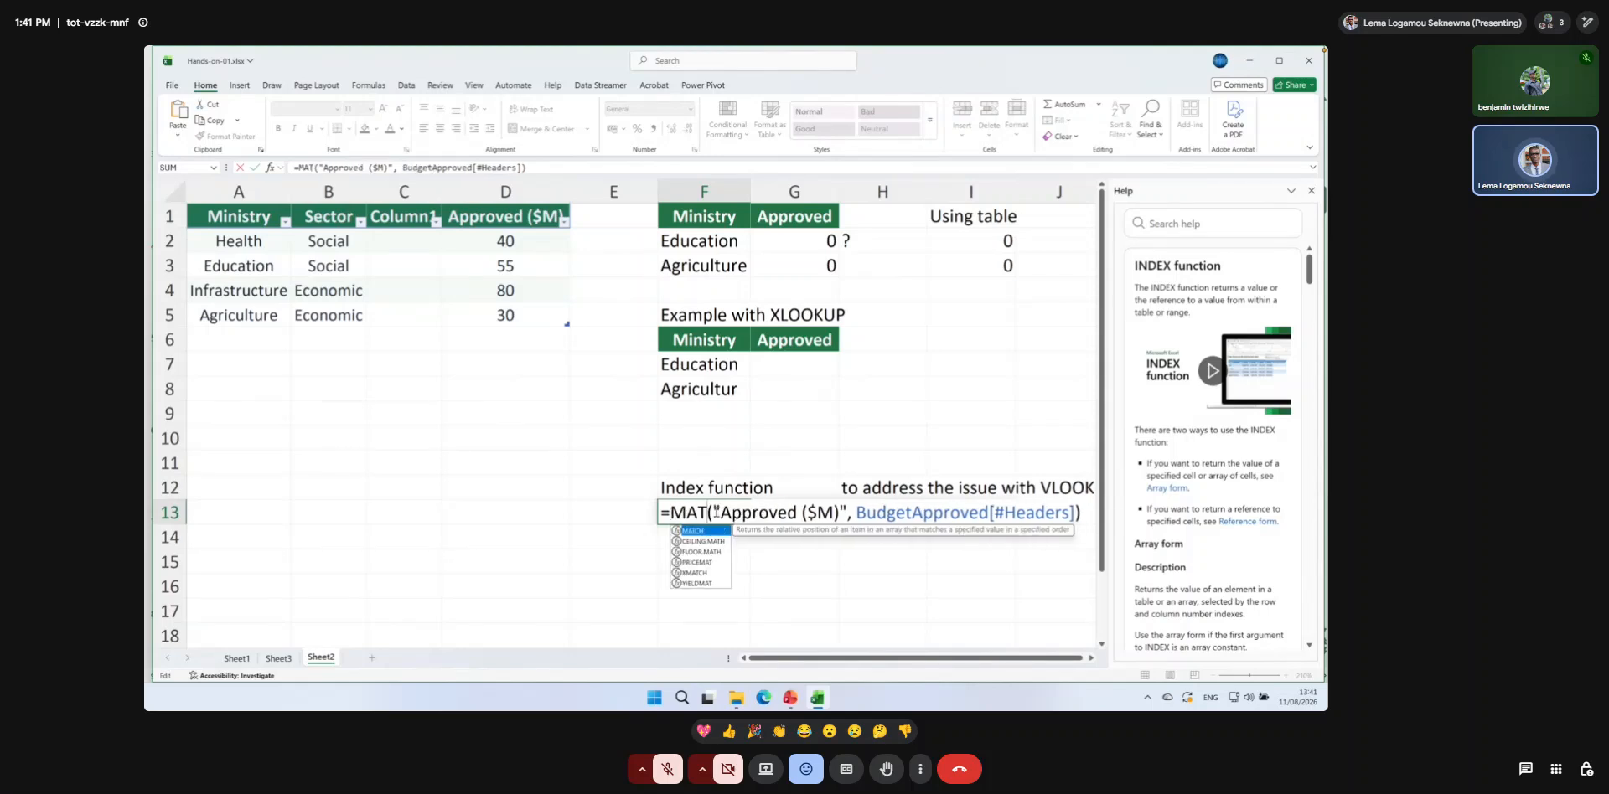
text(CH)
key(Return)
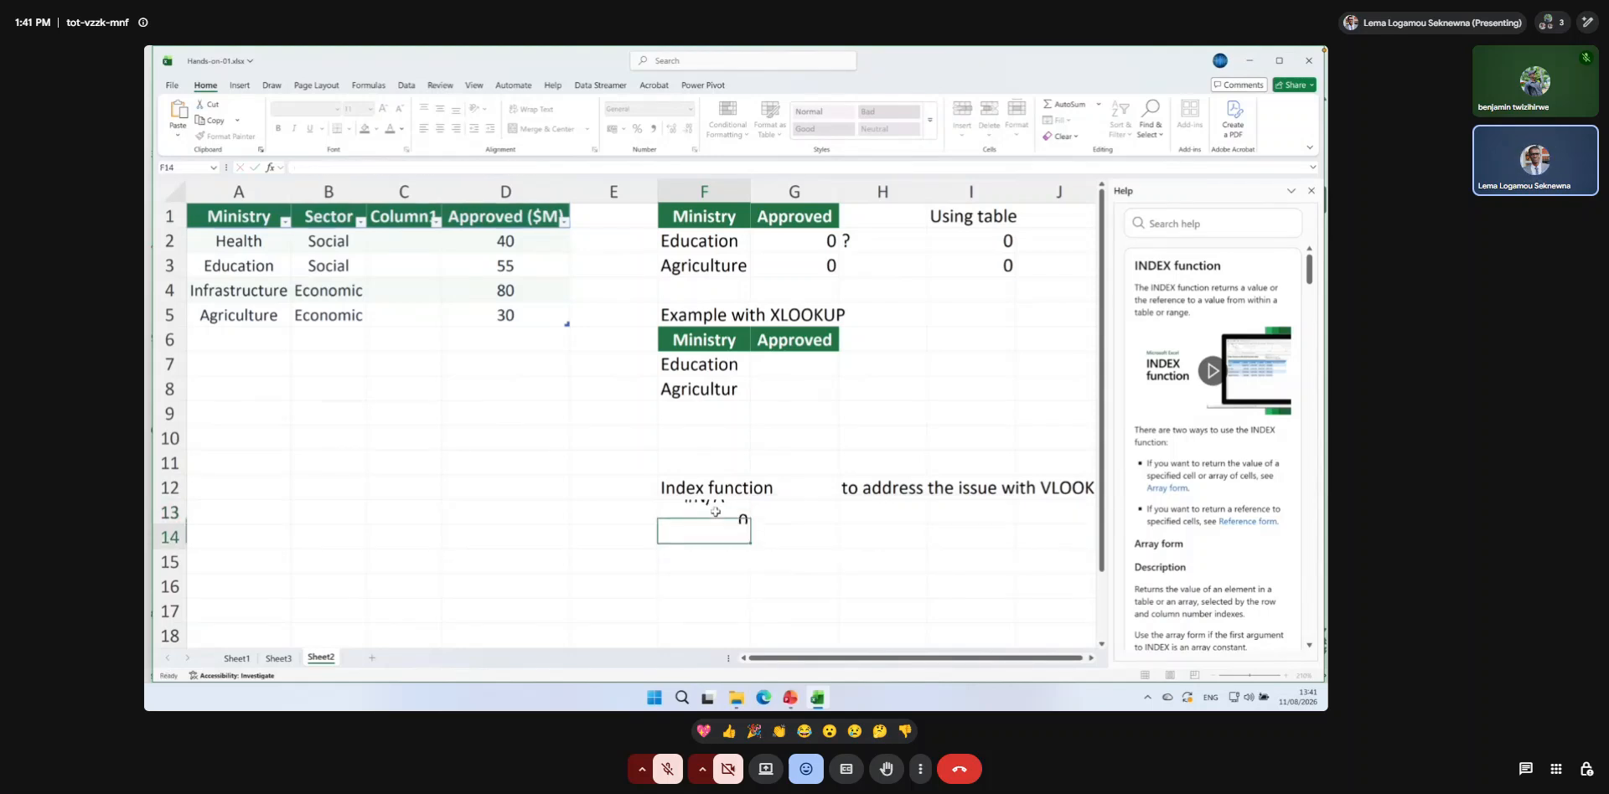
Copy the BudgetApproved[#Headers] reference from the F13 formula and enter it as its own formula in F15.
double_click(711, 512)
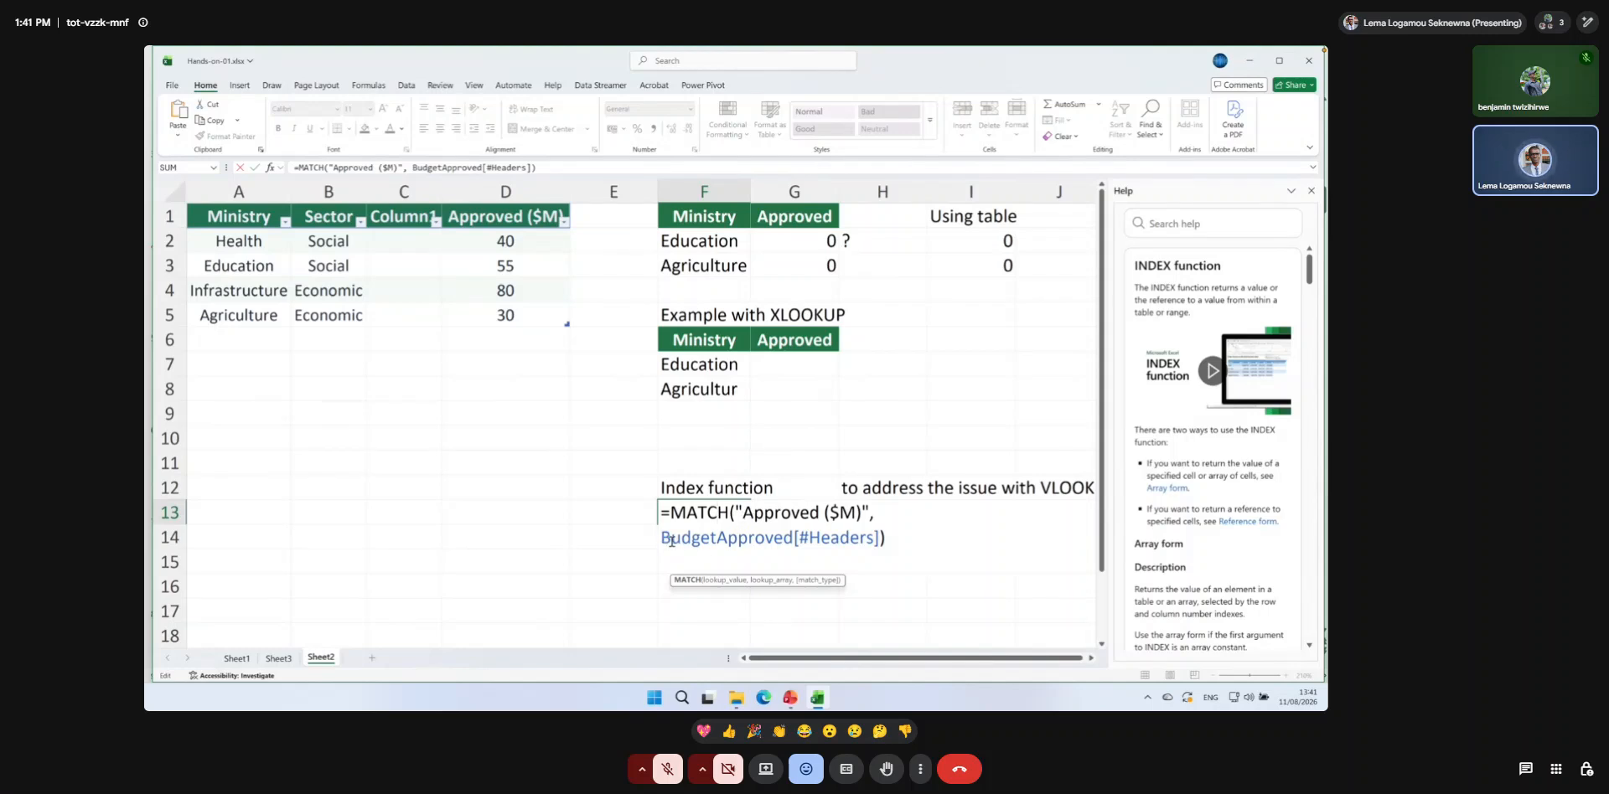
drag(662, 540, 879, 537)
key(ctrl+c)
key(Return)
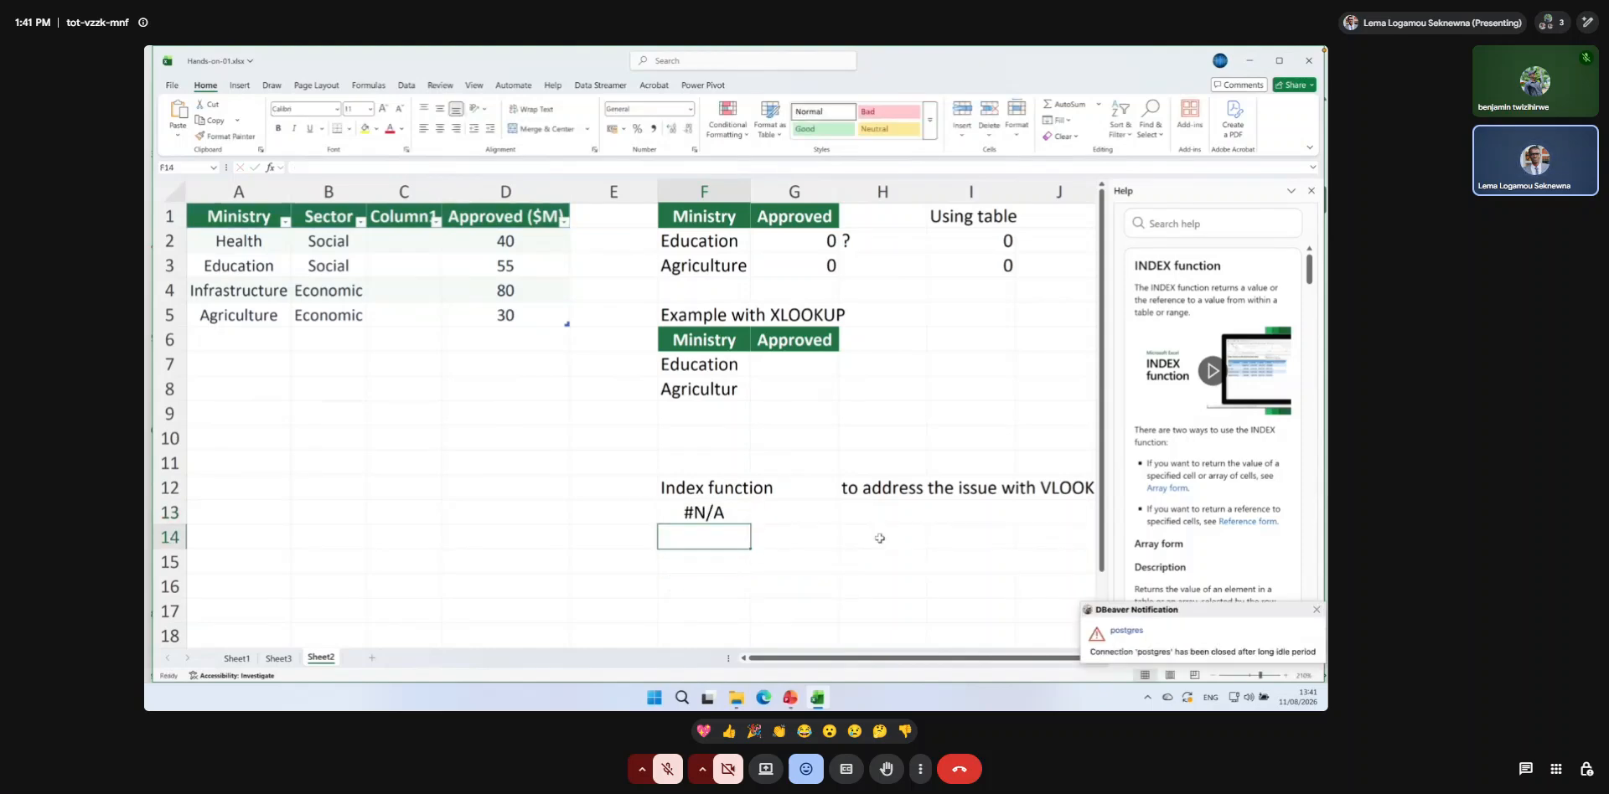
click(720, 569)
text(=)
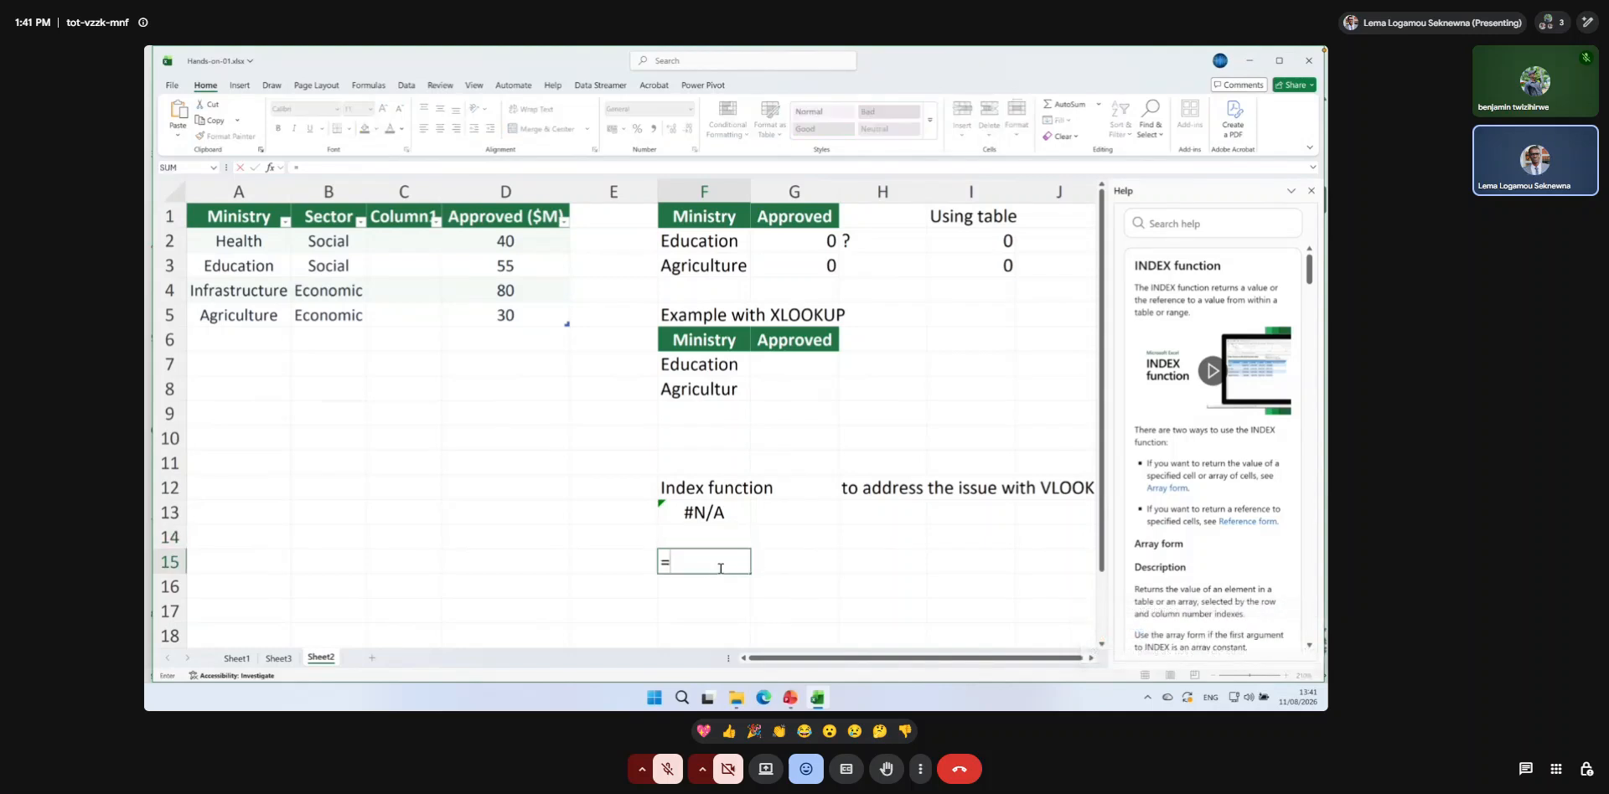
key(ctrl+v)
key(Return)
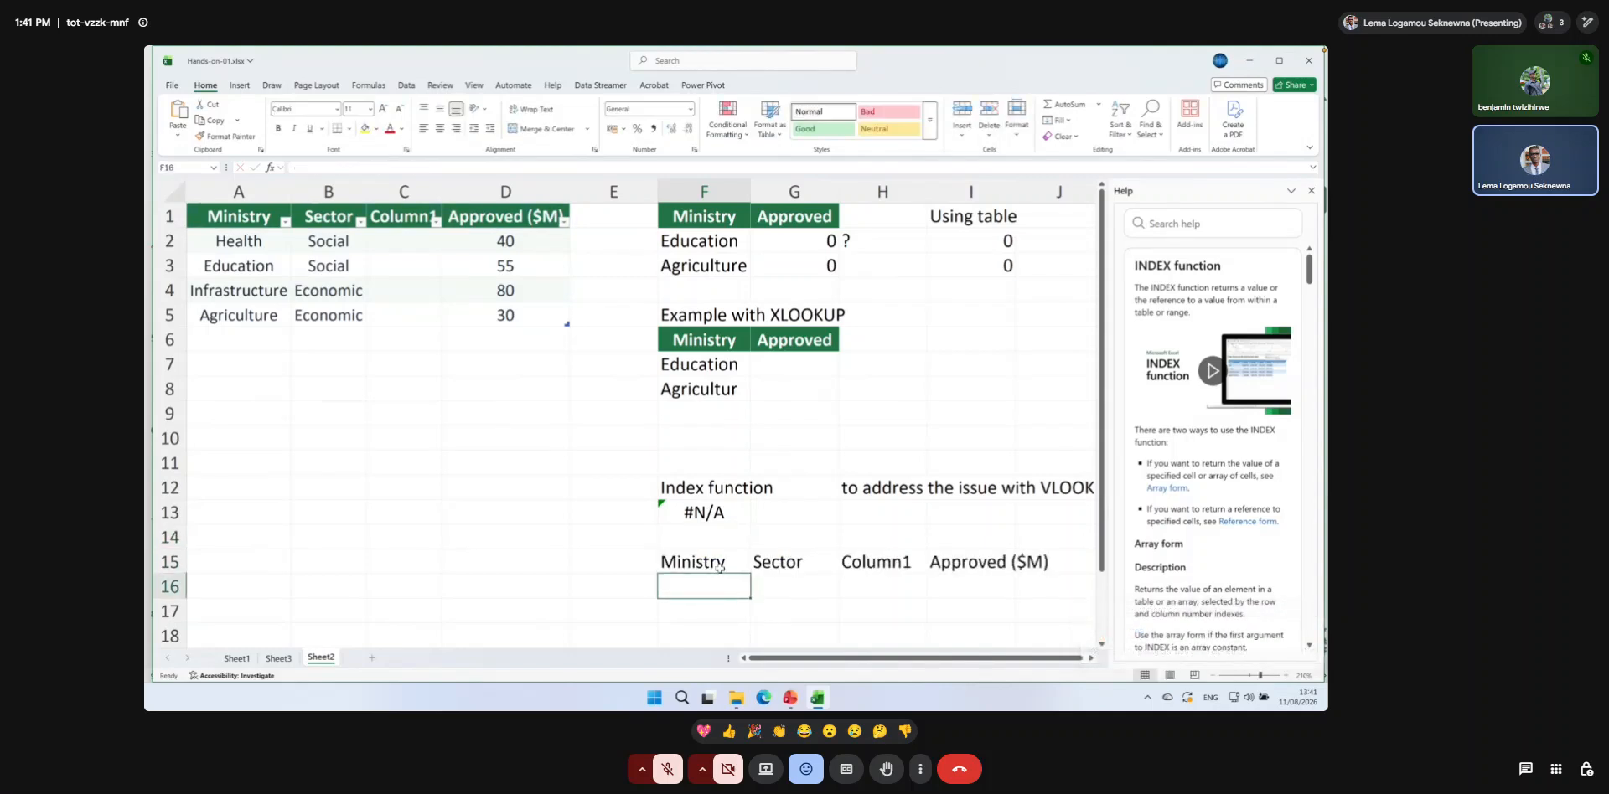
click(719, 568)
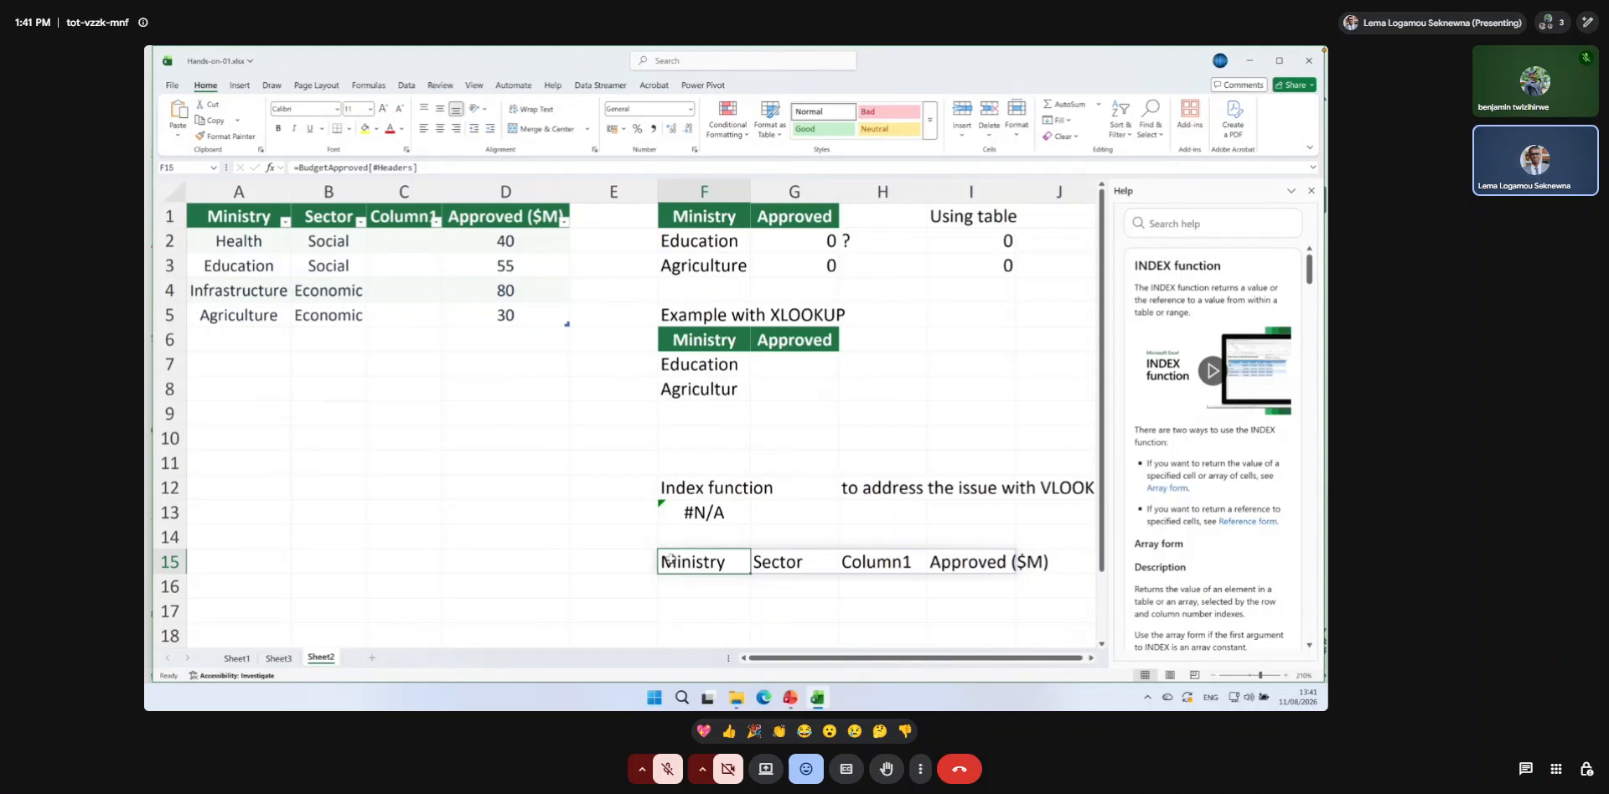
Start a new MATCH formula in F13 with "Approved ($M)" as the lookup value.
click(683, 513)
text(=)
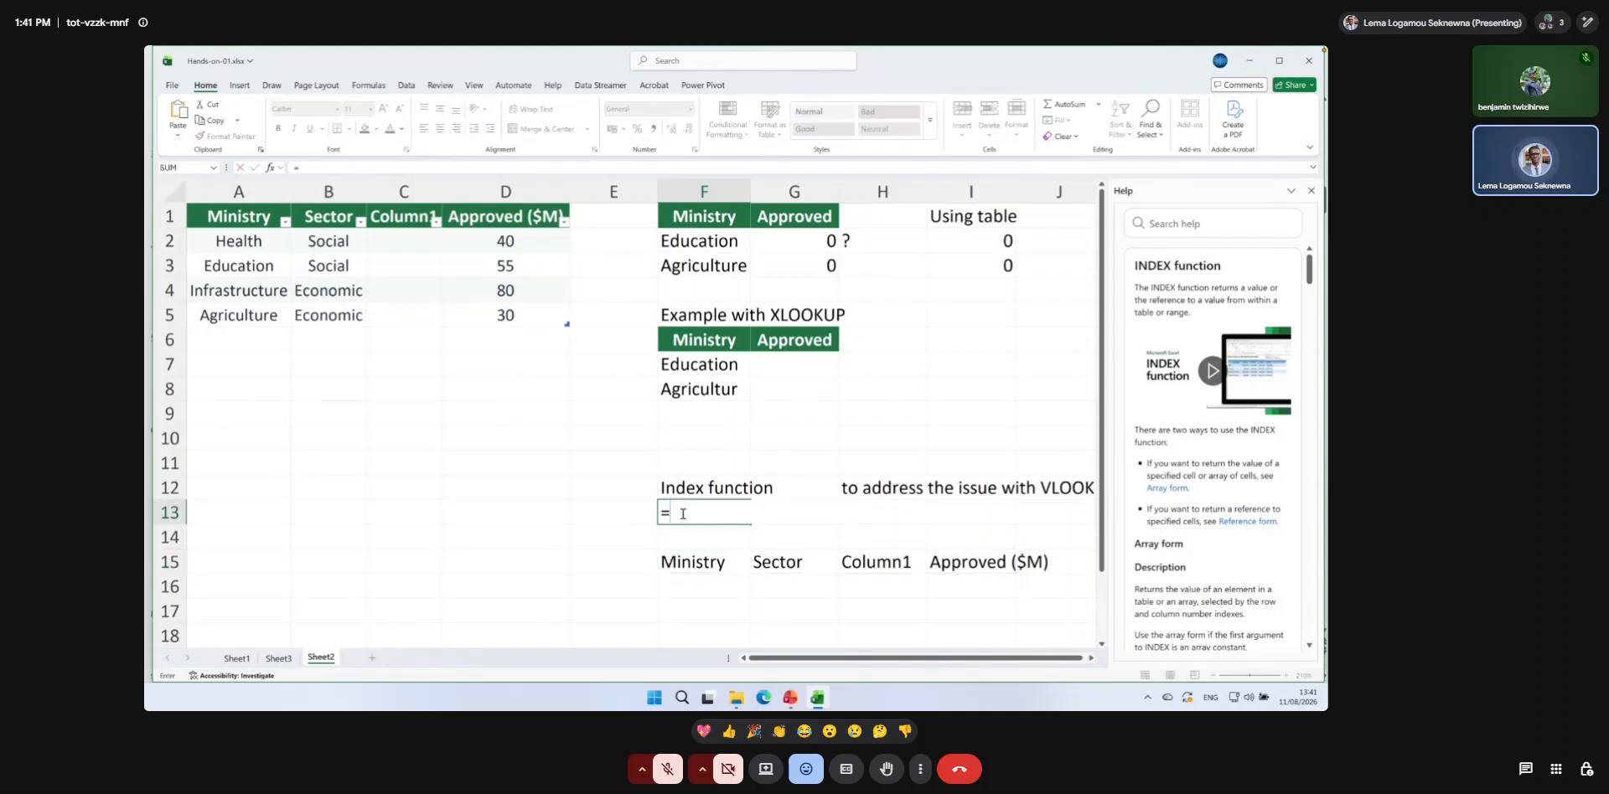
text(mat)
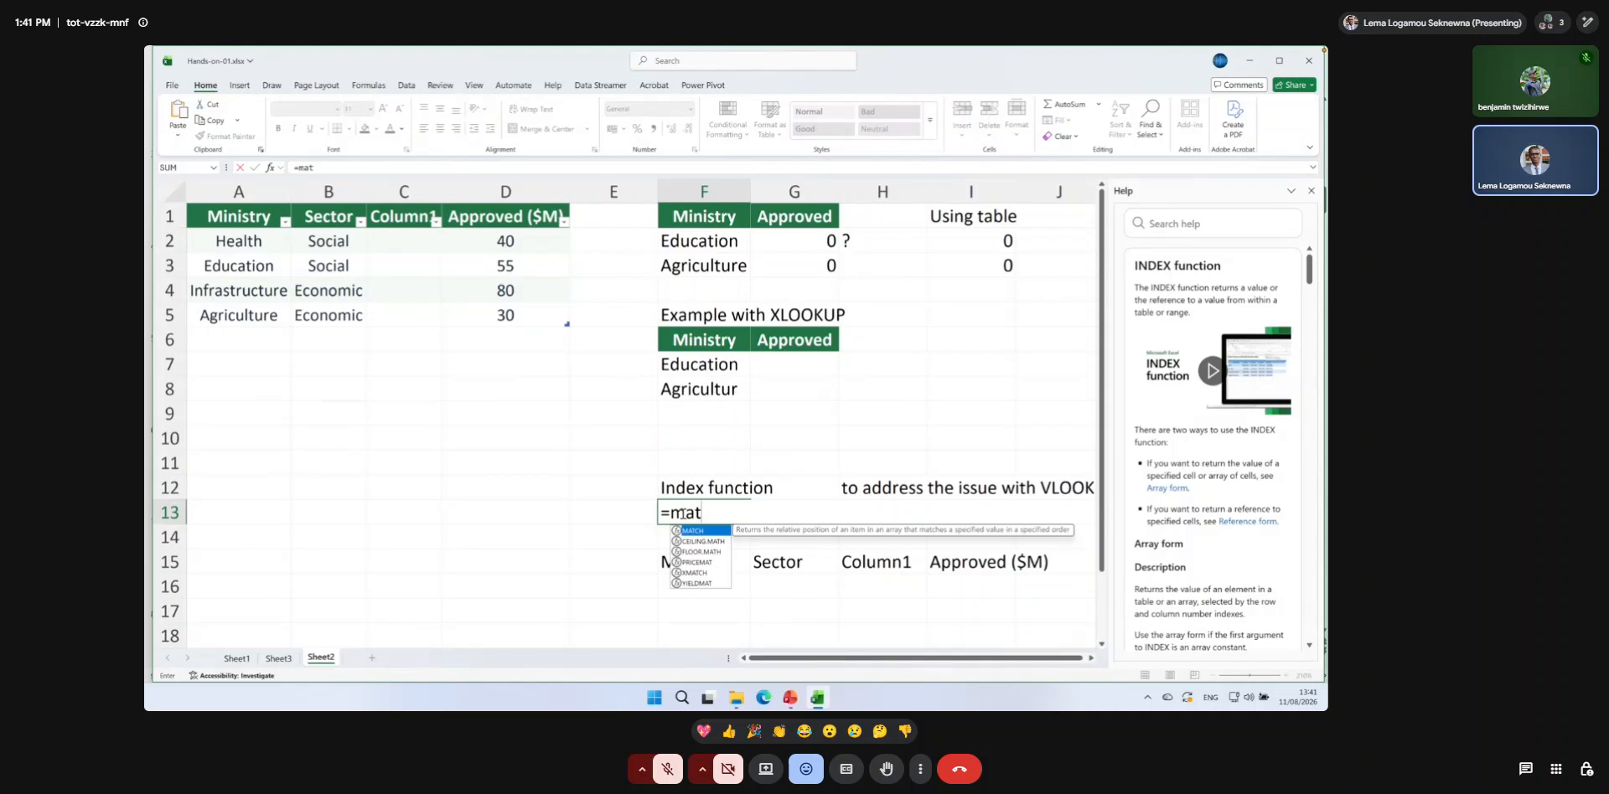
text(ch()
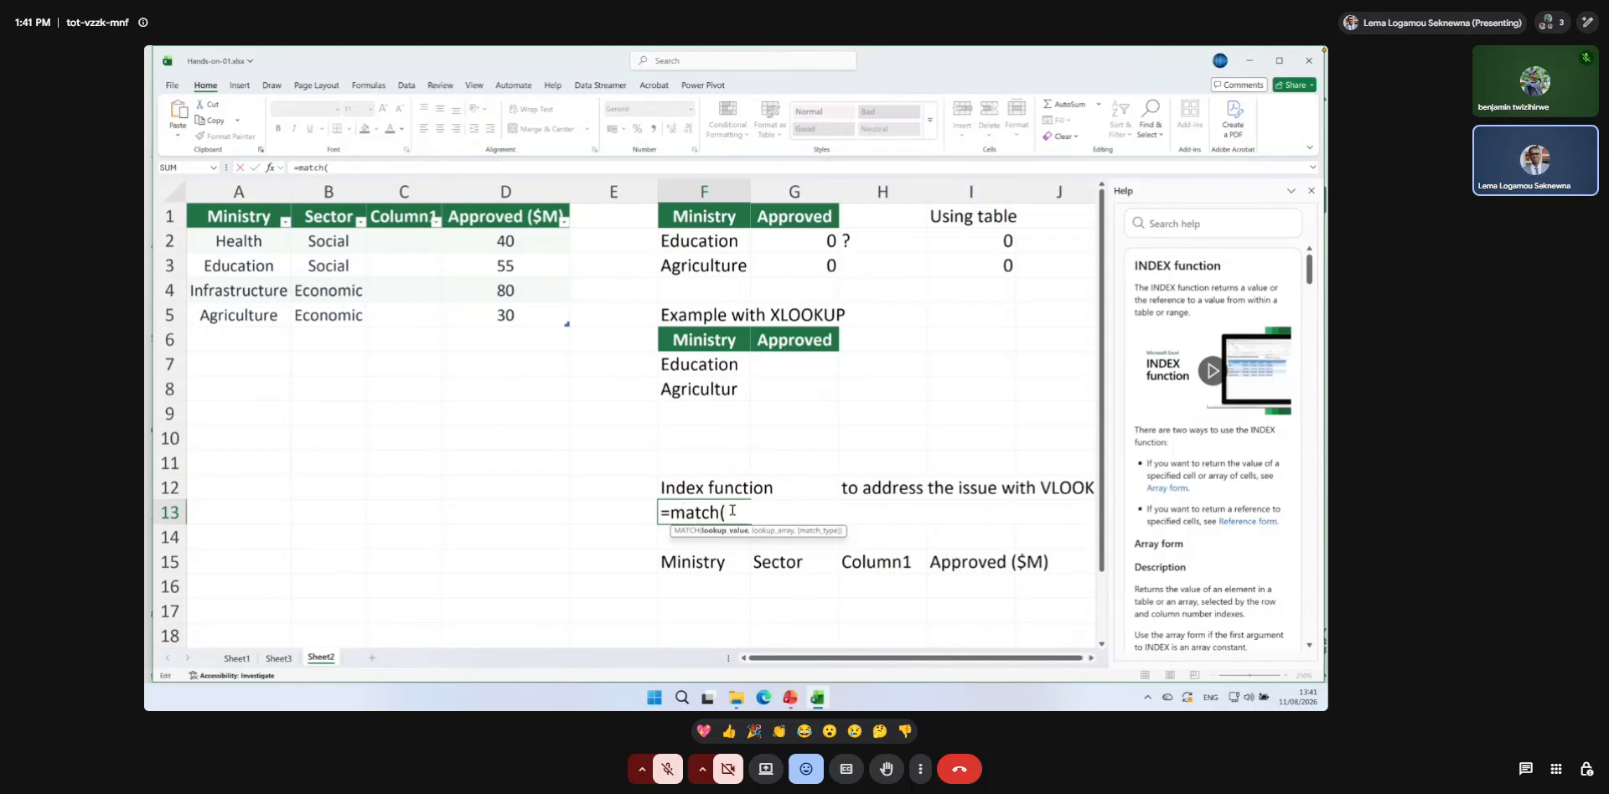
text(@)
key(BackSpace)
text("Approve)
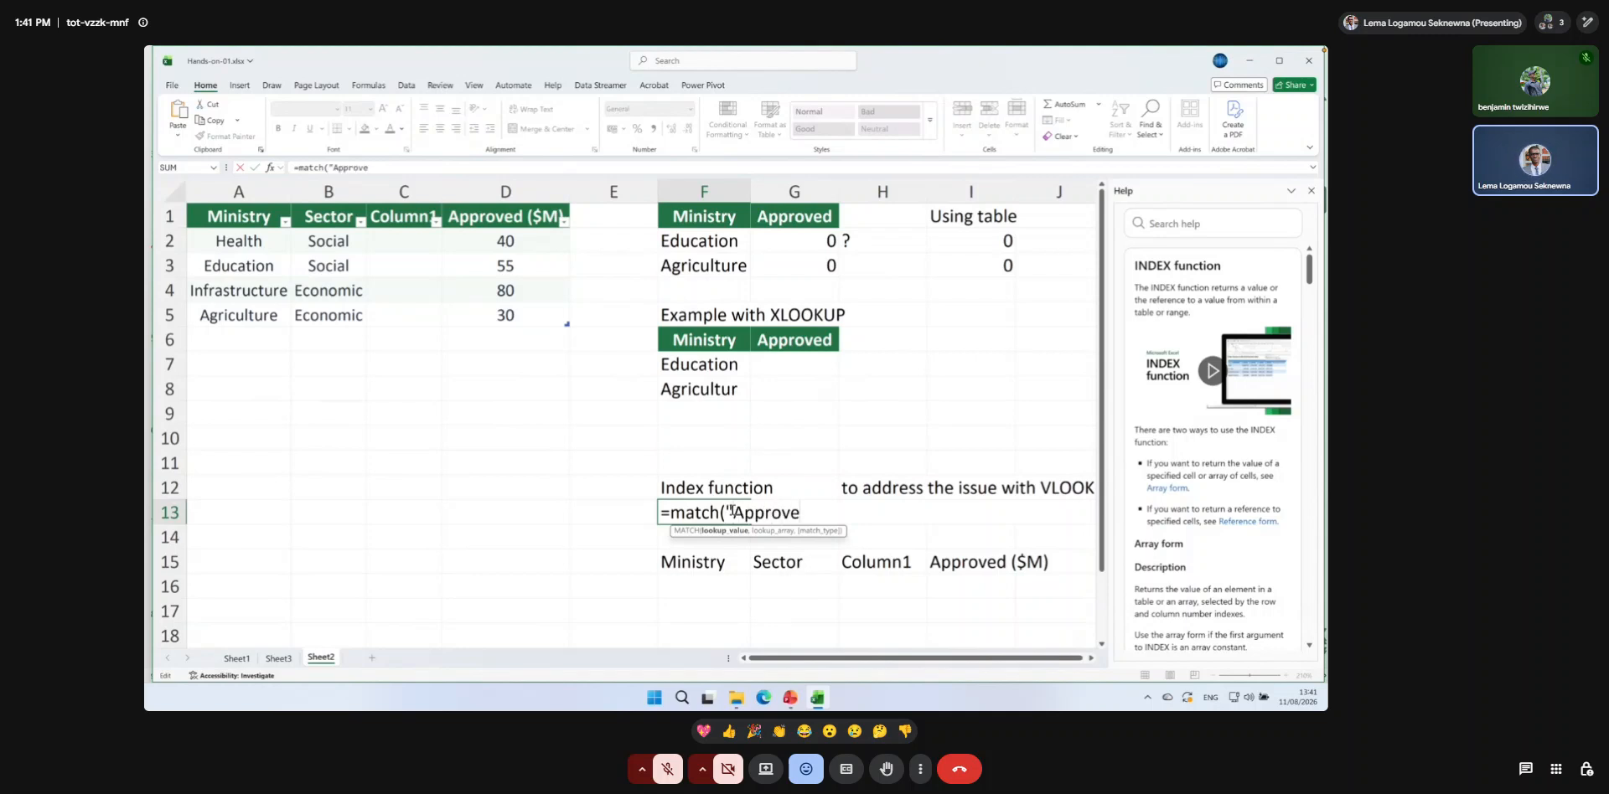
text(d ($M)
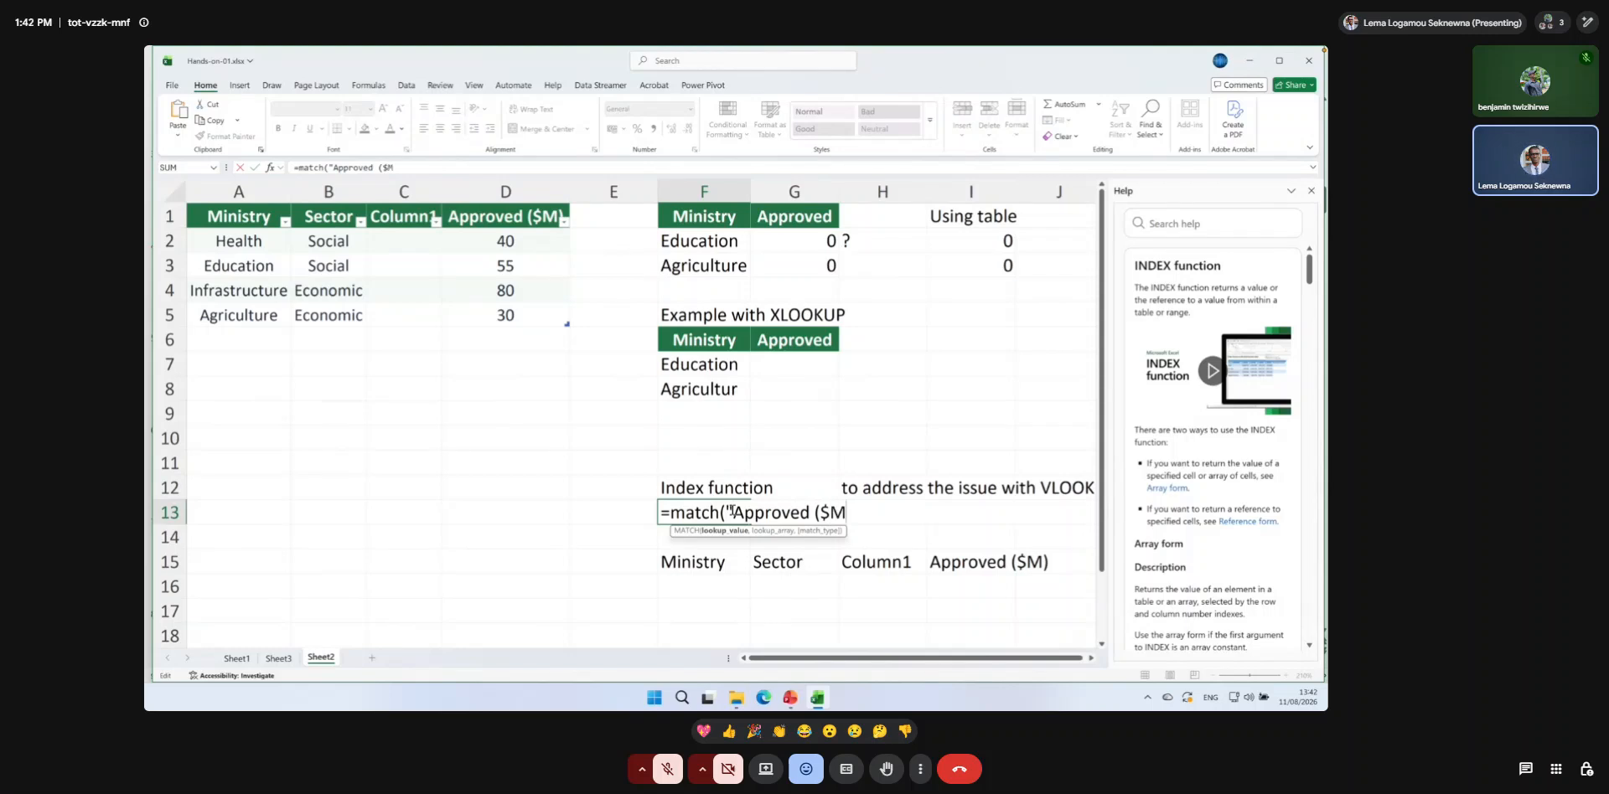
text()@,)
key(BackSpace)
key(BackSpace)
text(",)
Complete the F13 MATCH formula with the table's header row, BudgetApproved[#Headers], as lookup array and 0 for an exact match.
drag(261, 218, 500, 217)
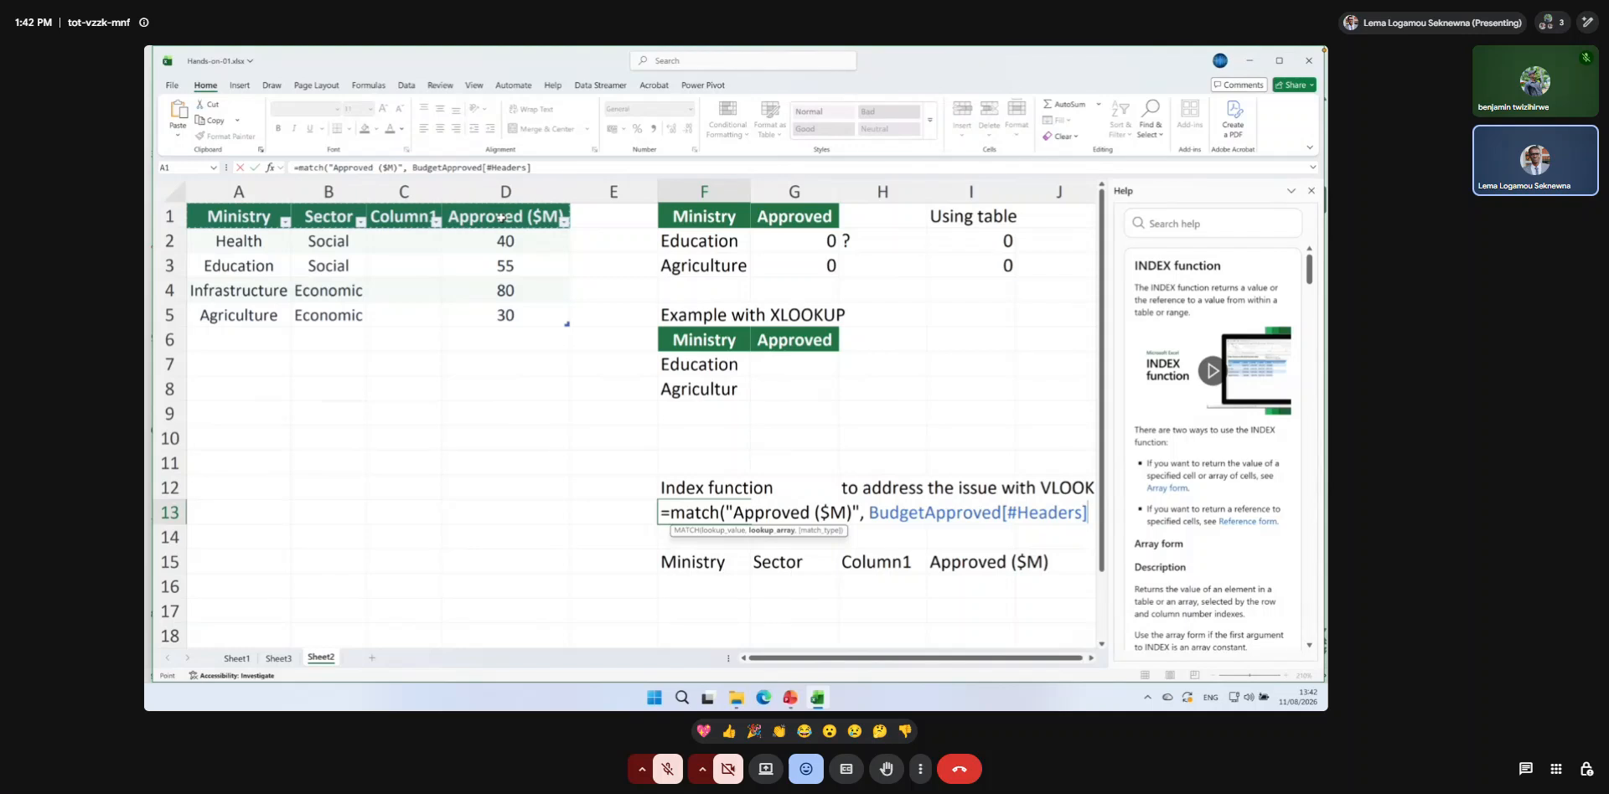
text(,)
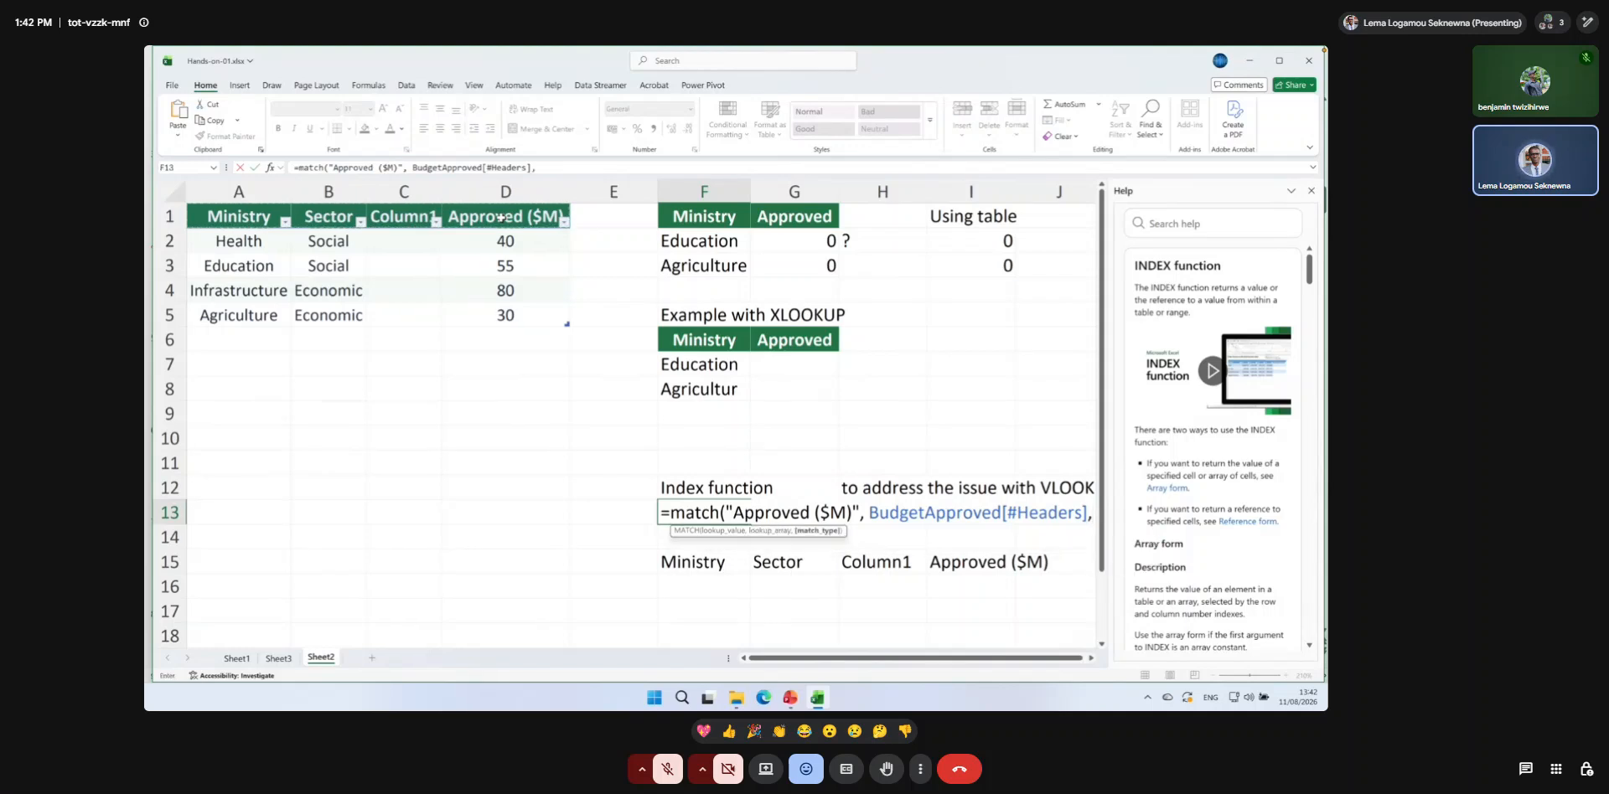
text( 0)
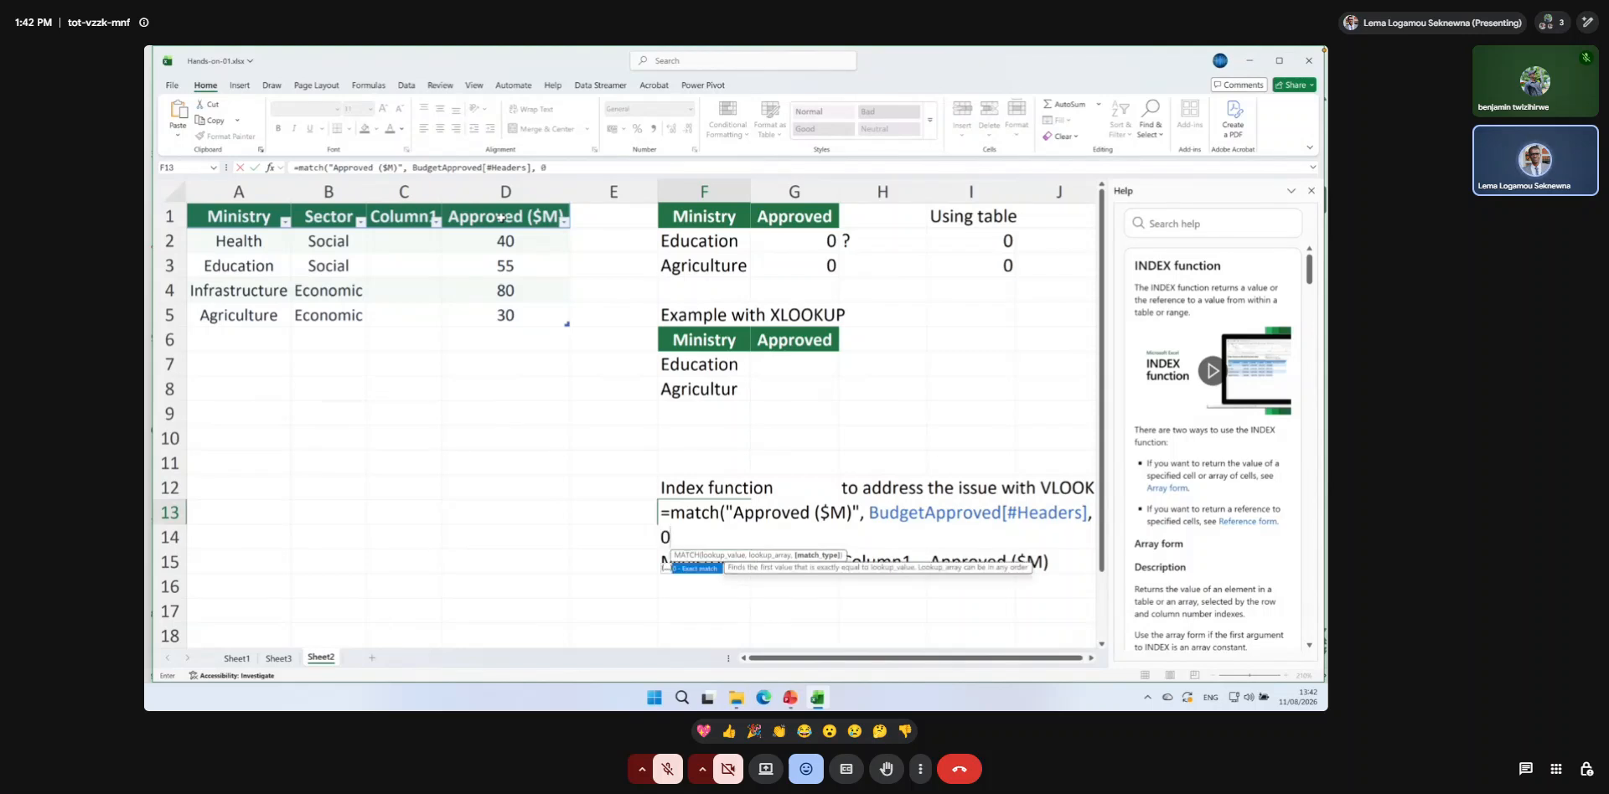
text())
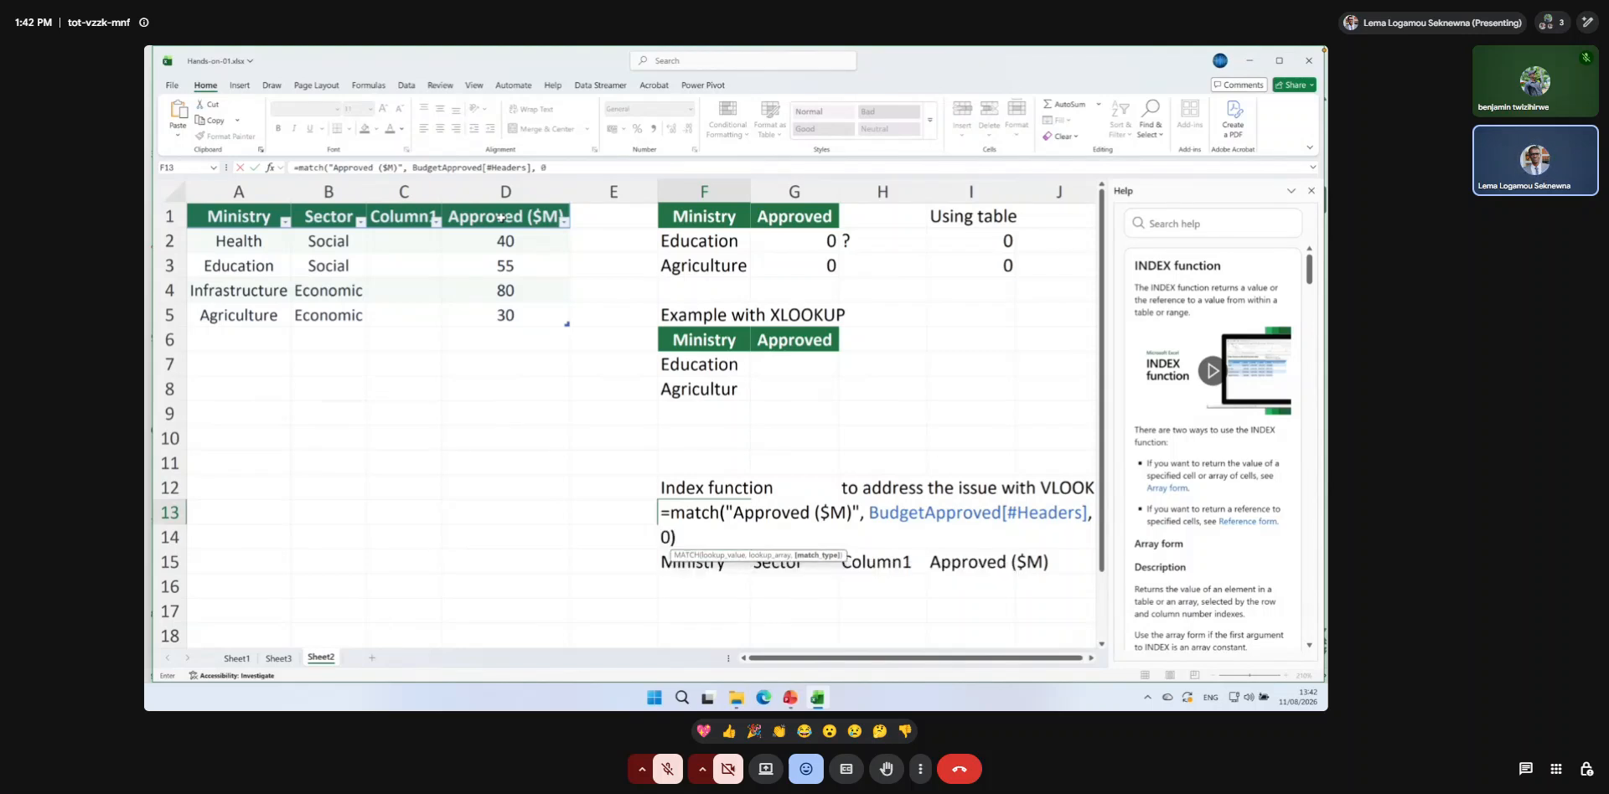
key(Return)
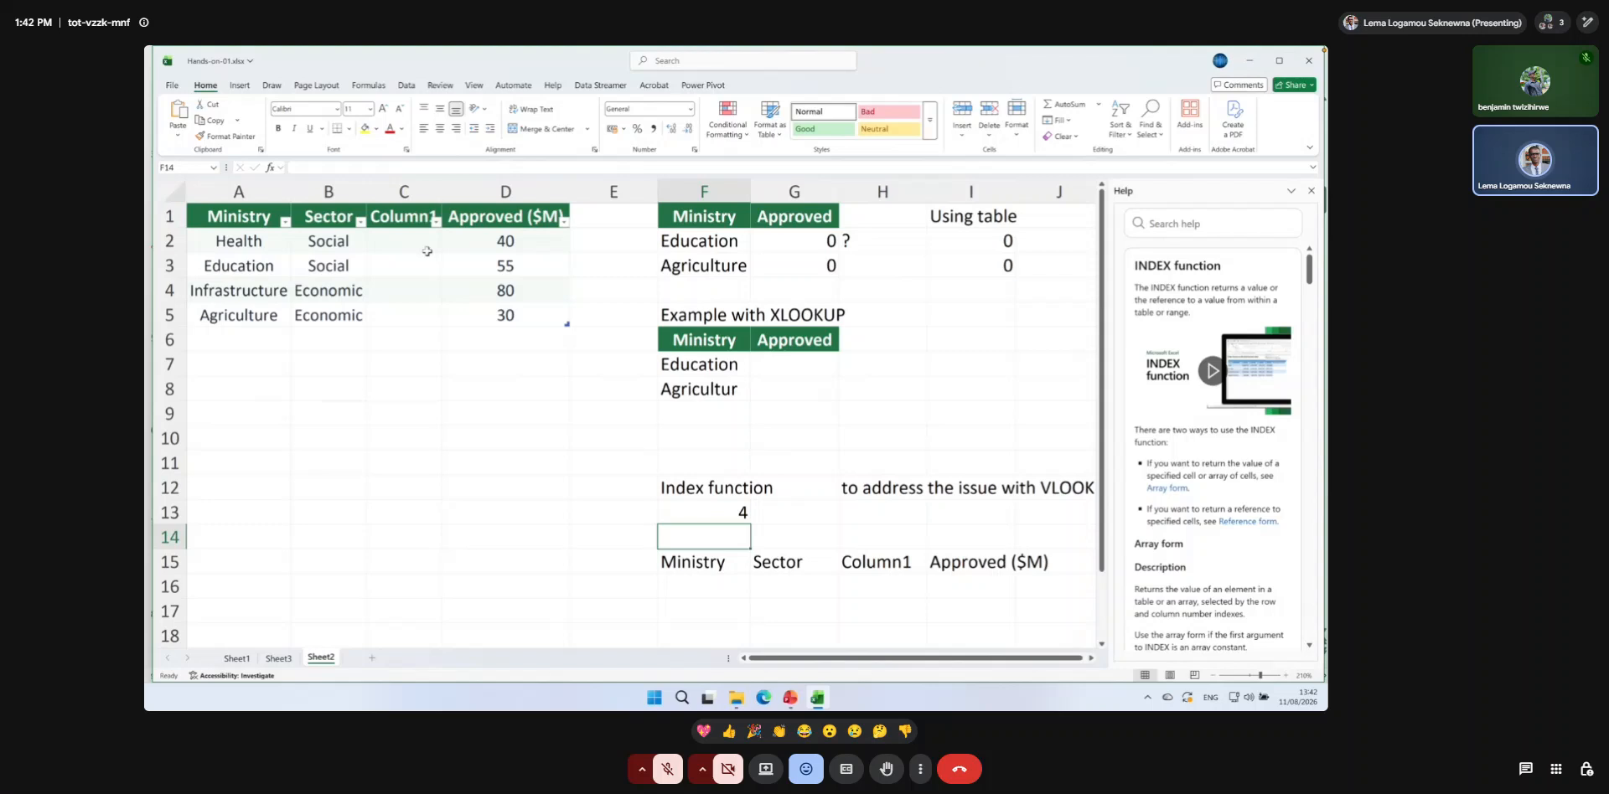
Clear the header list formula from F15 and review the MATCH formula in F13.
click(703, 561)
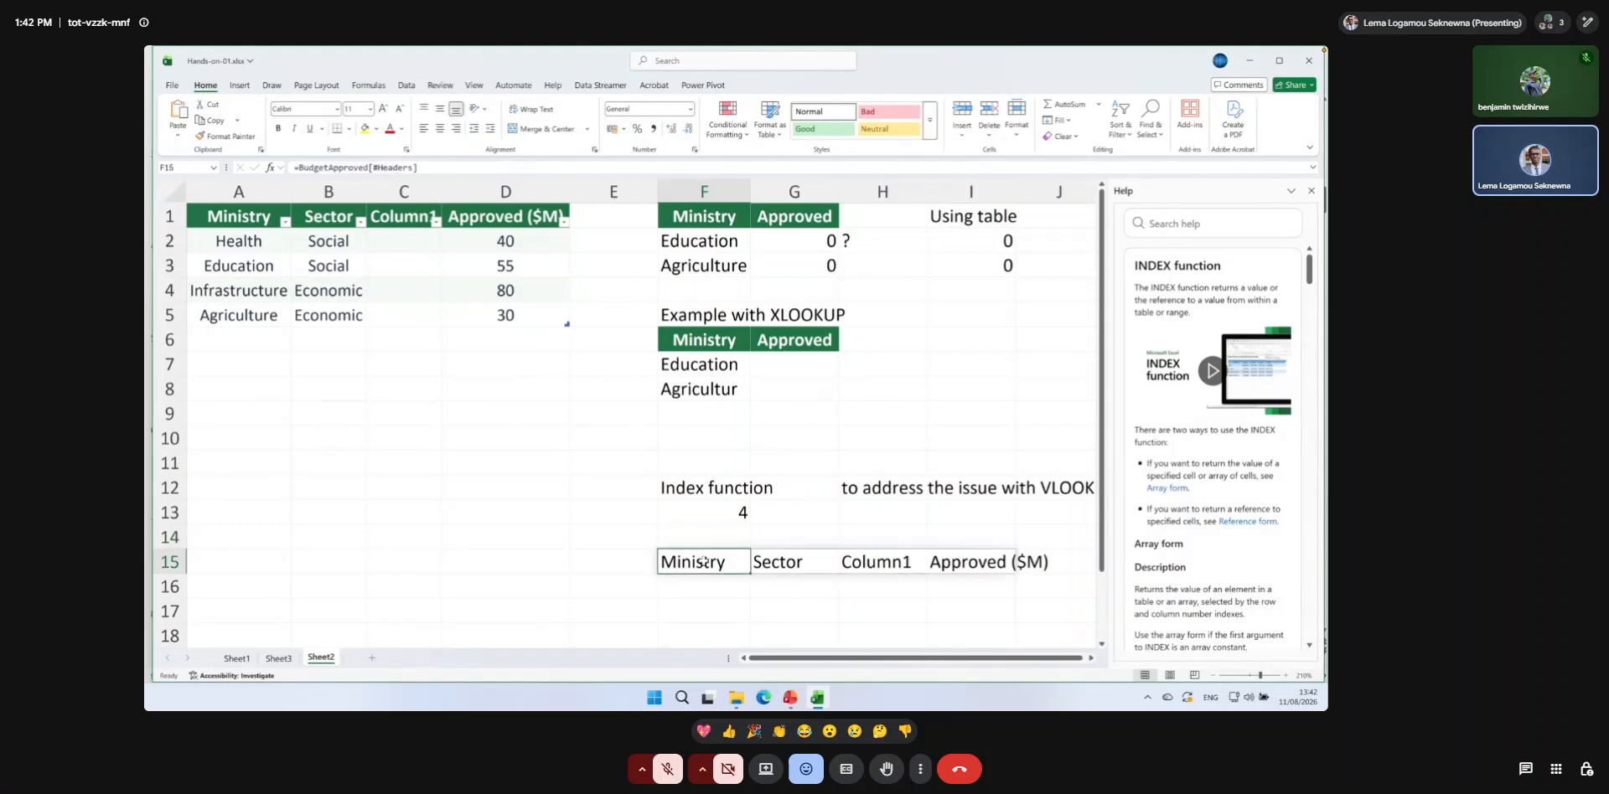
click(726, 514)
double_click(726, 515)
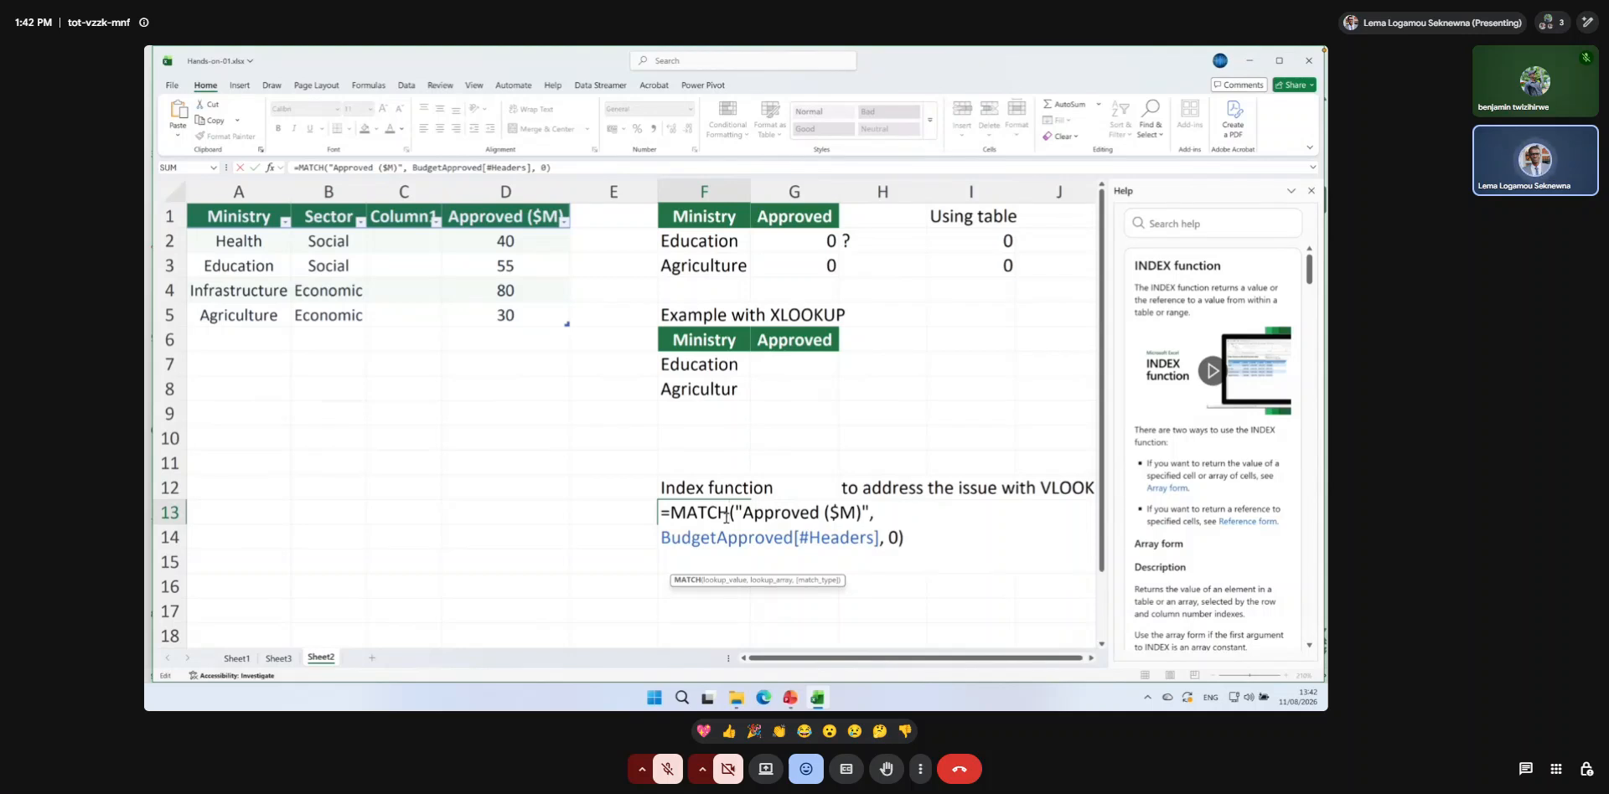
key(Return)
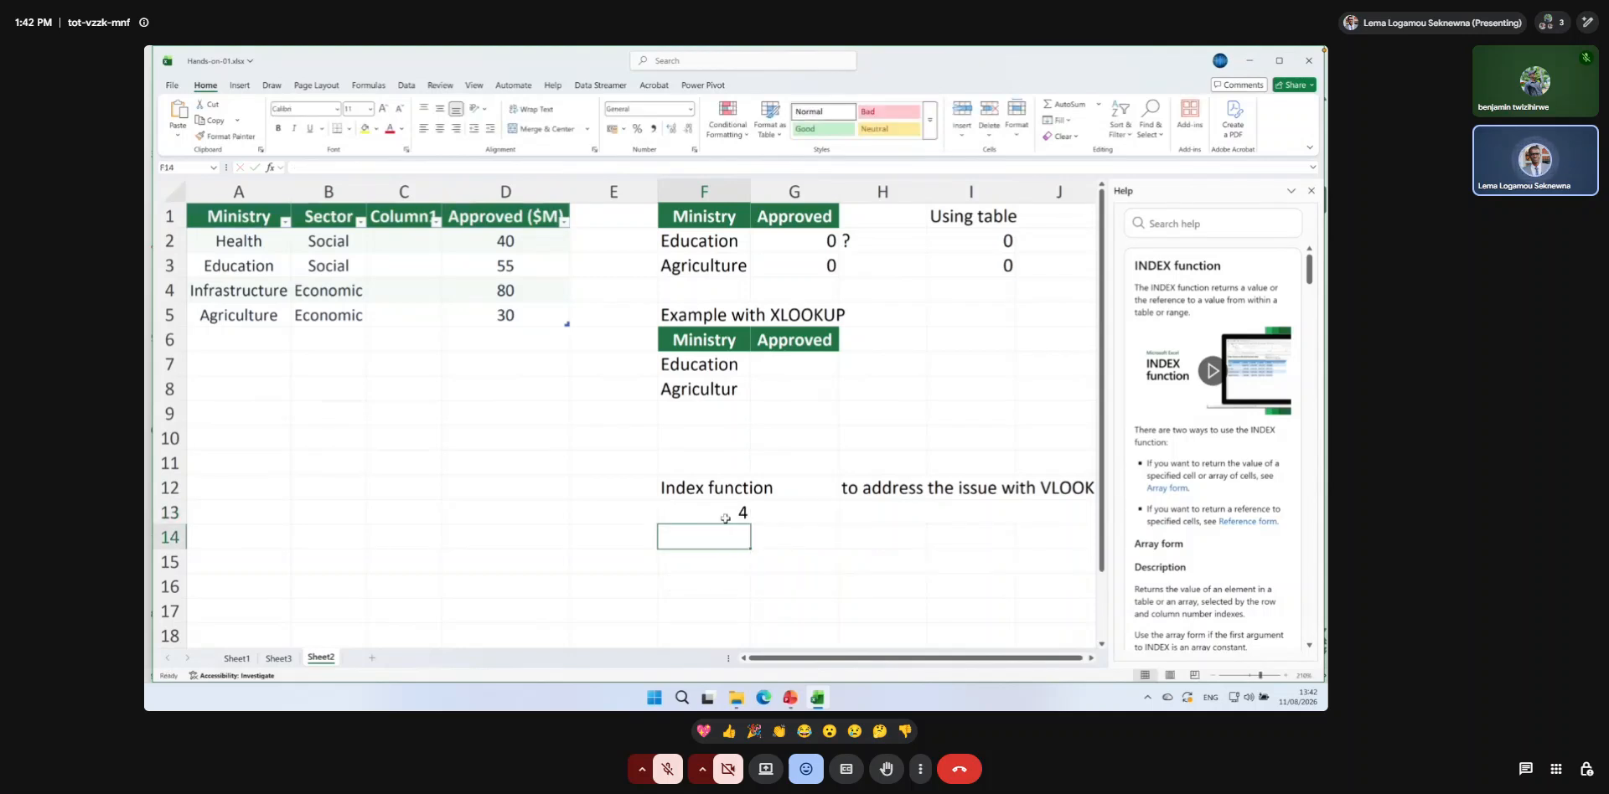
click(724, 514)
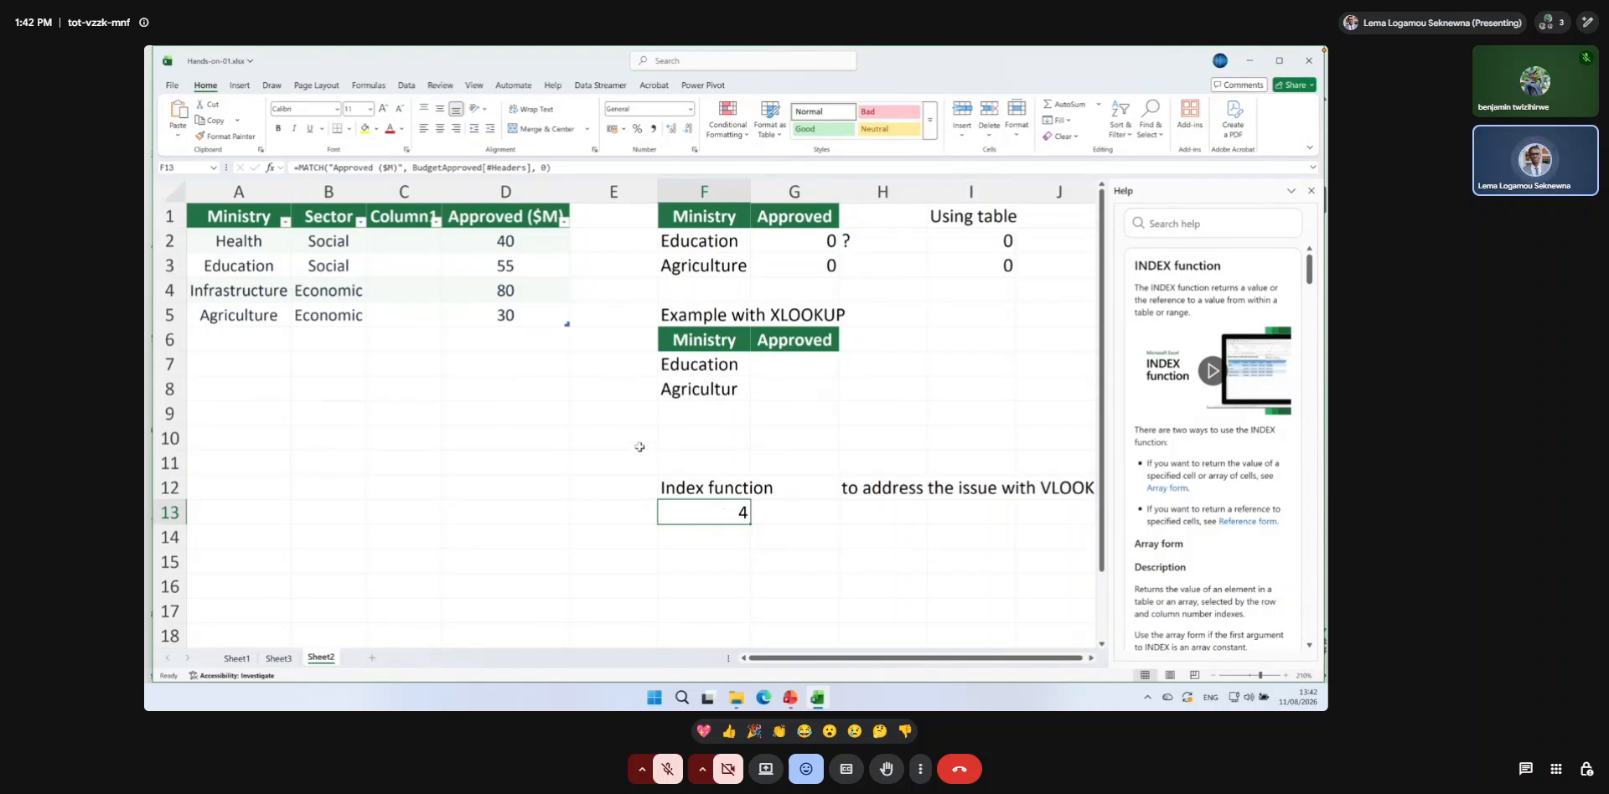
Insert two blank columns before Column1 in the budget table.
click(404, 192)
click(962, 113)
click(962, 113)
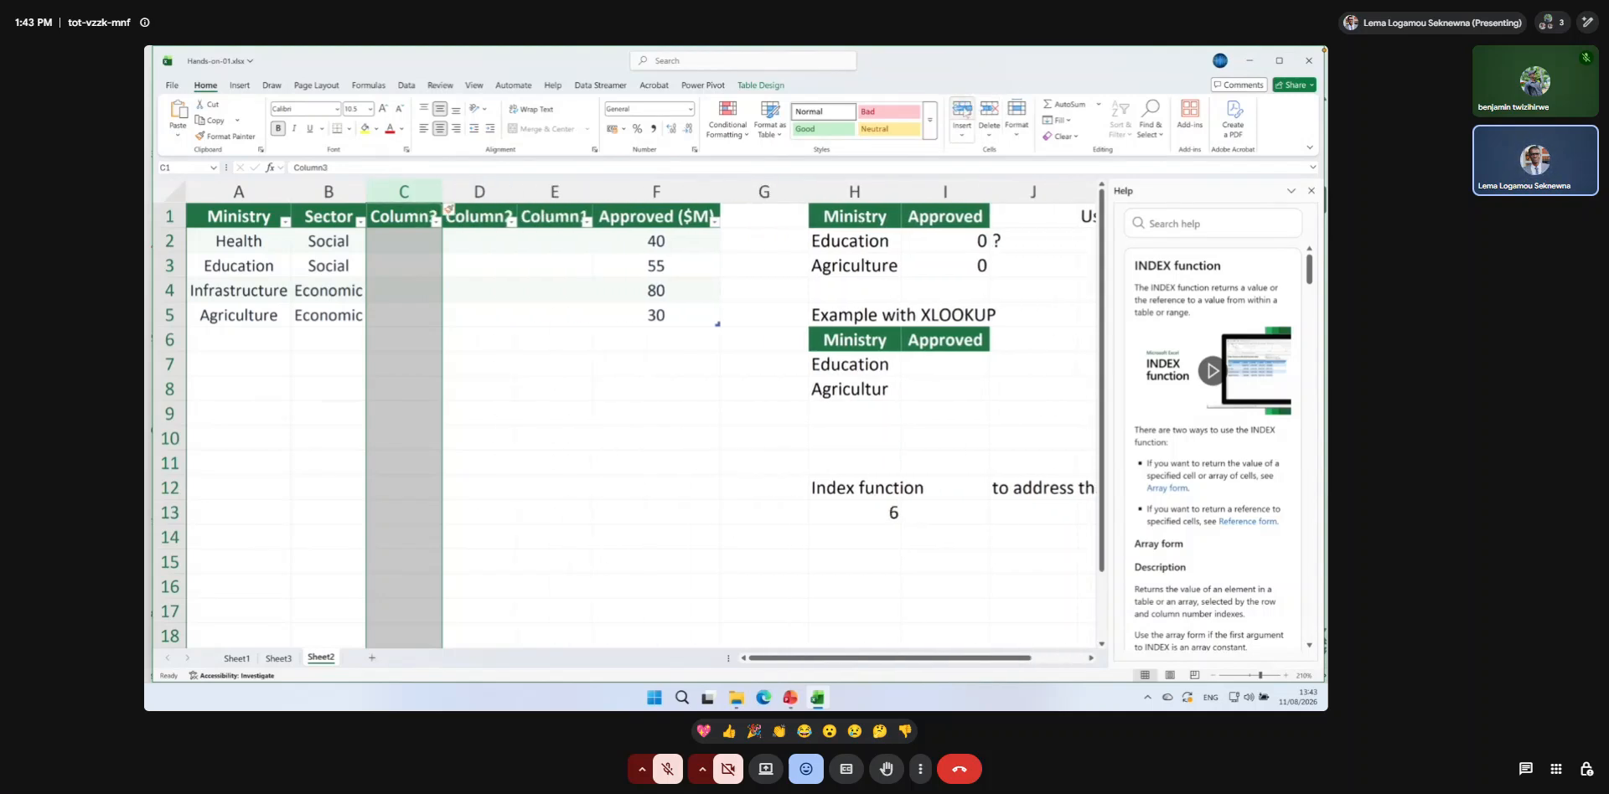
Delete the three blank columns between Sector and Approved ($M) in the budget table.
click(987, 113)
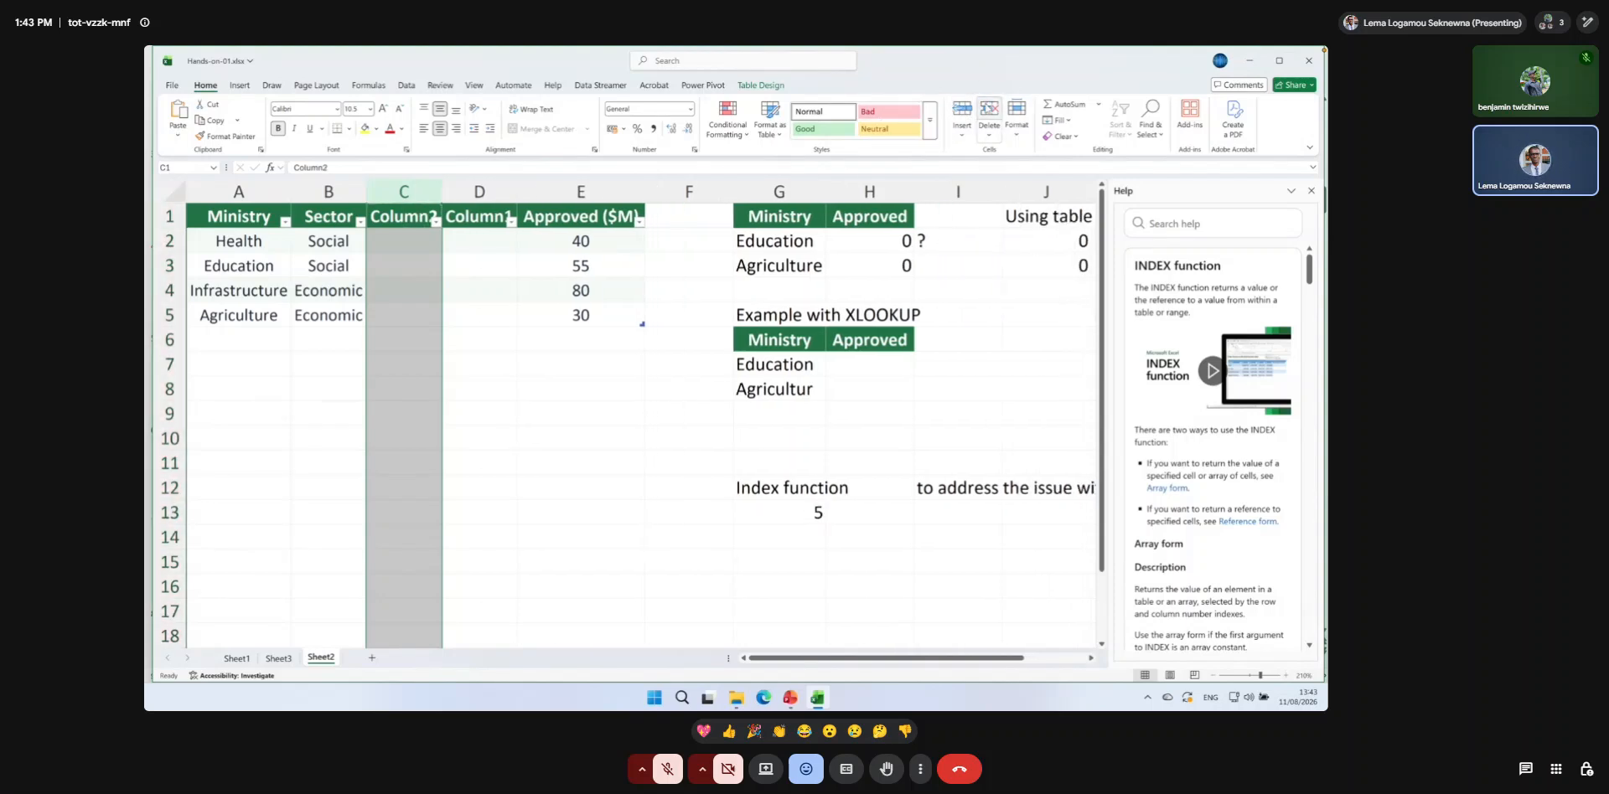
click(988, 113)
click(988, 113)
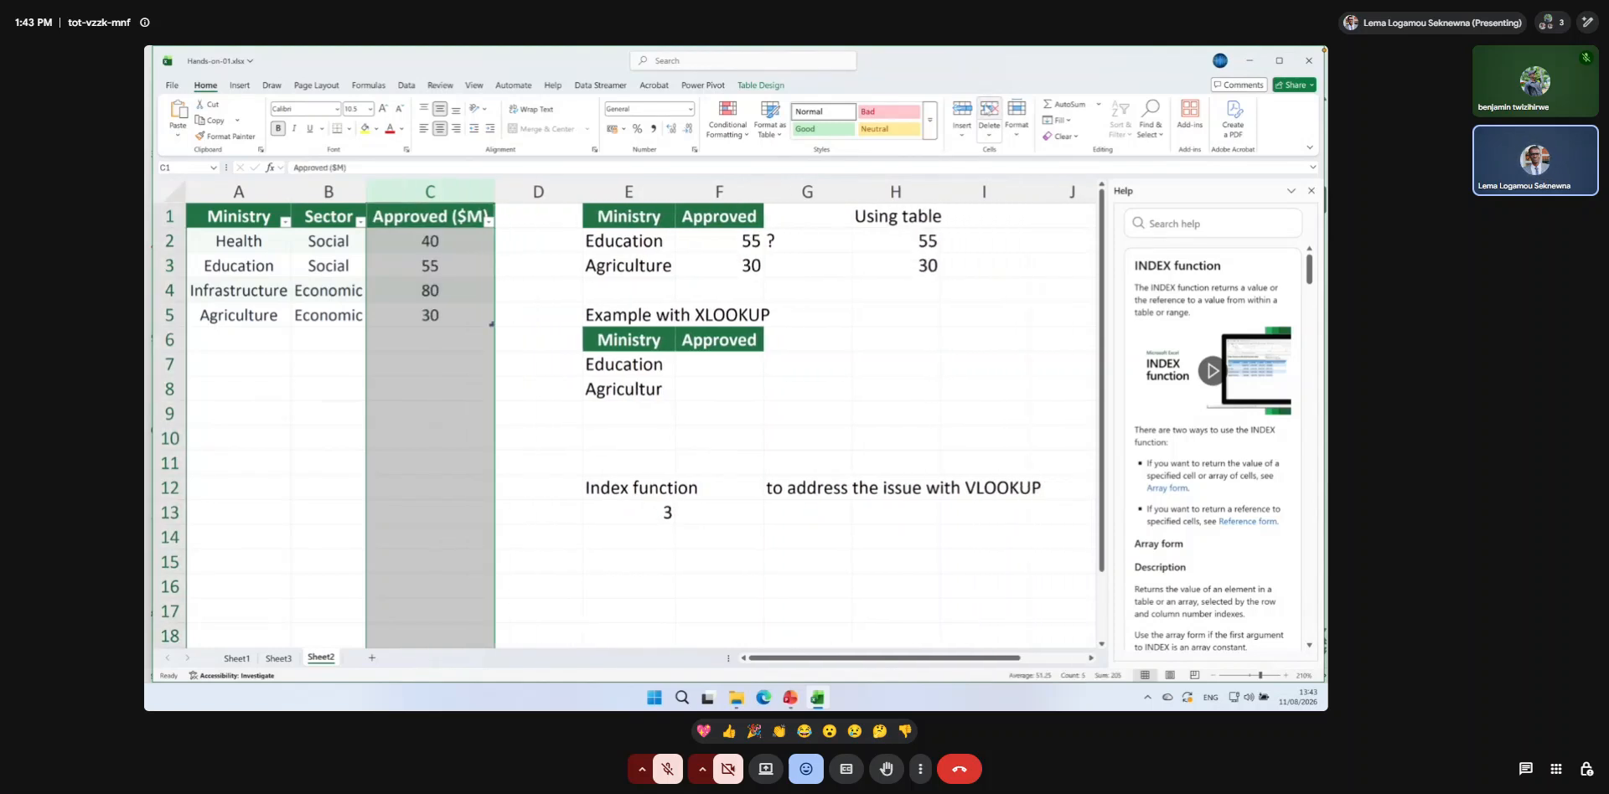
Examine the MATCH formula in E13 and the column index argument of the VLOOKUP formula in F2.
double_click(658, 511)
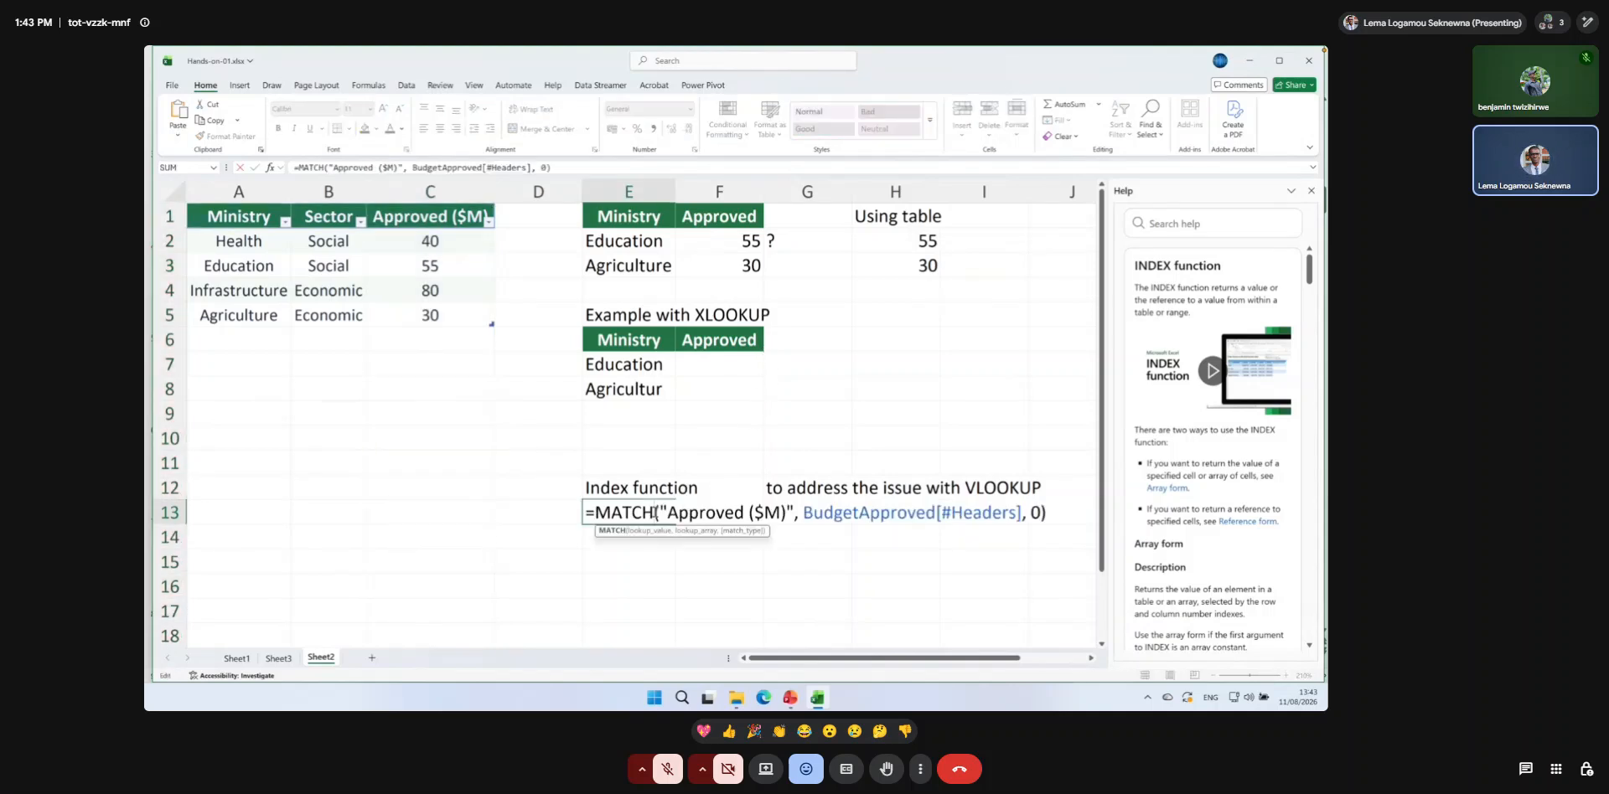
key(Escape)
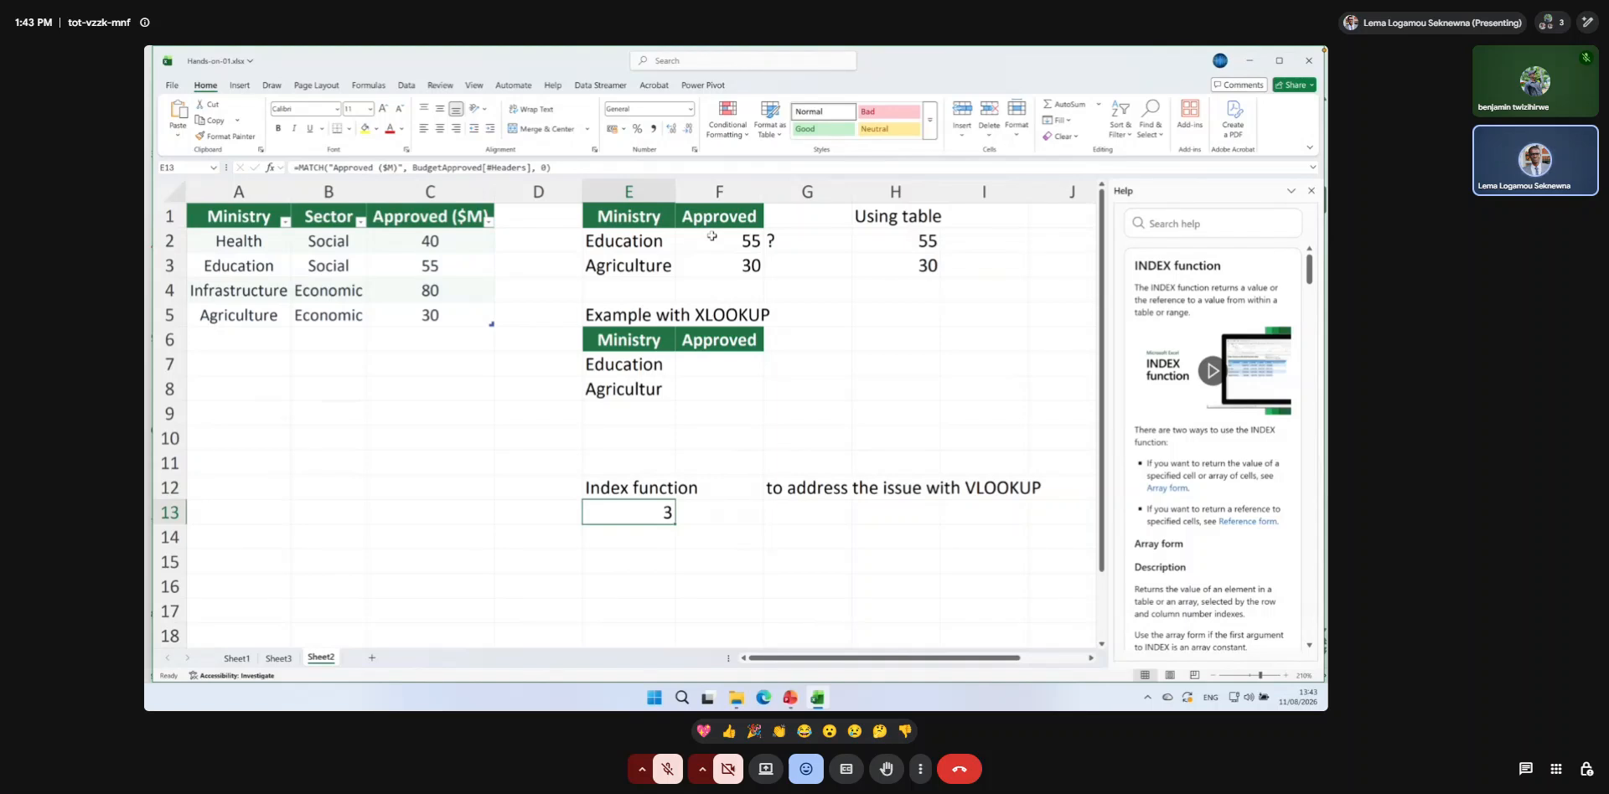
double_click(712, 235)
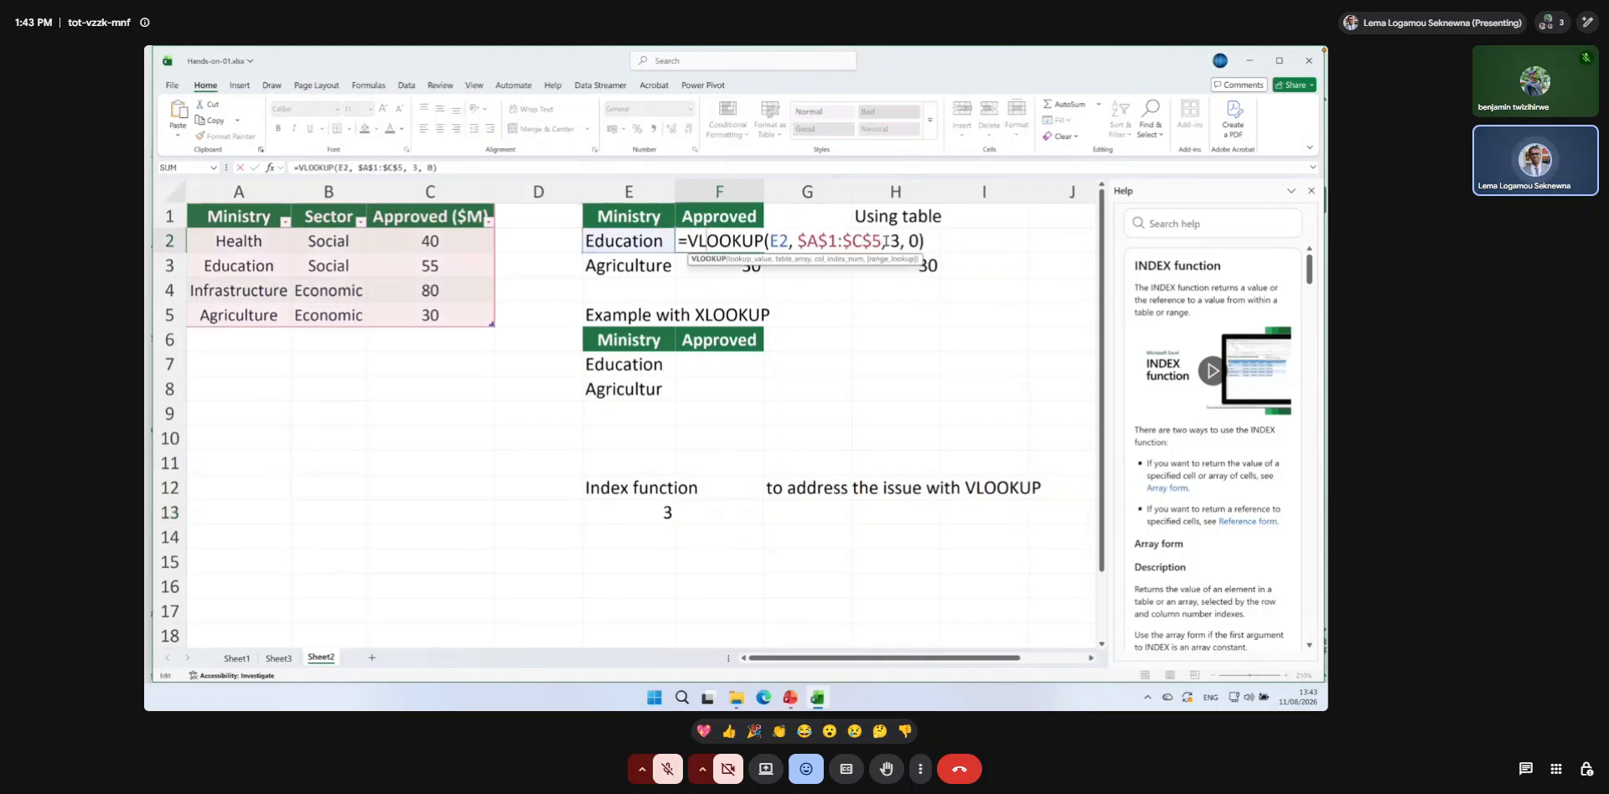
double_click(894, 241)
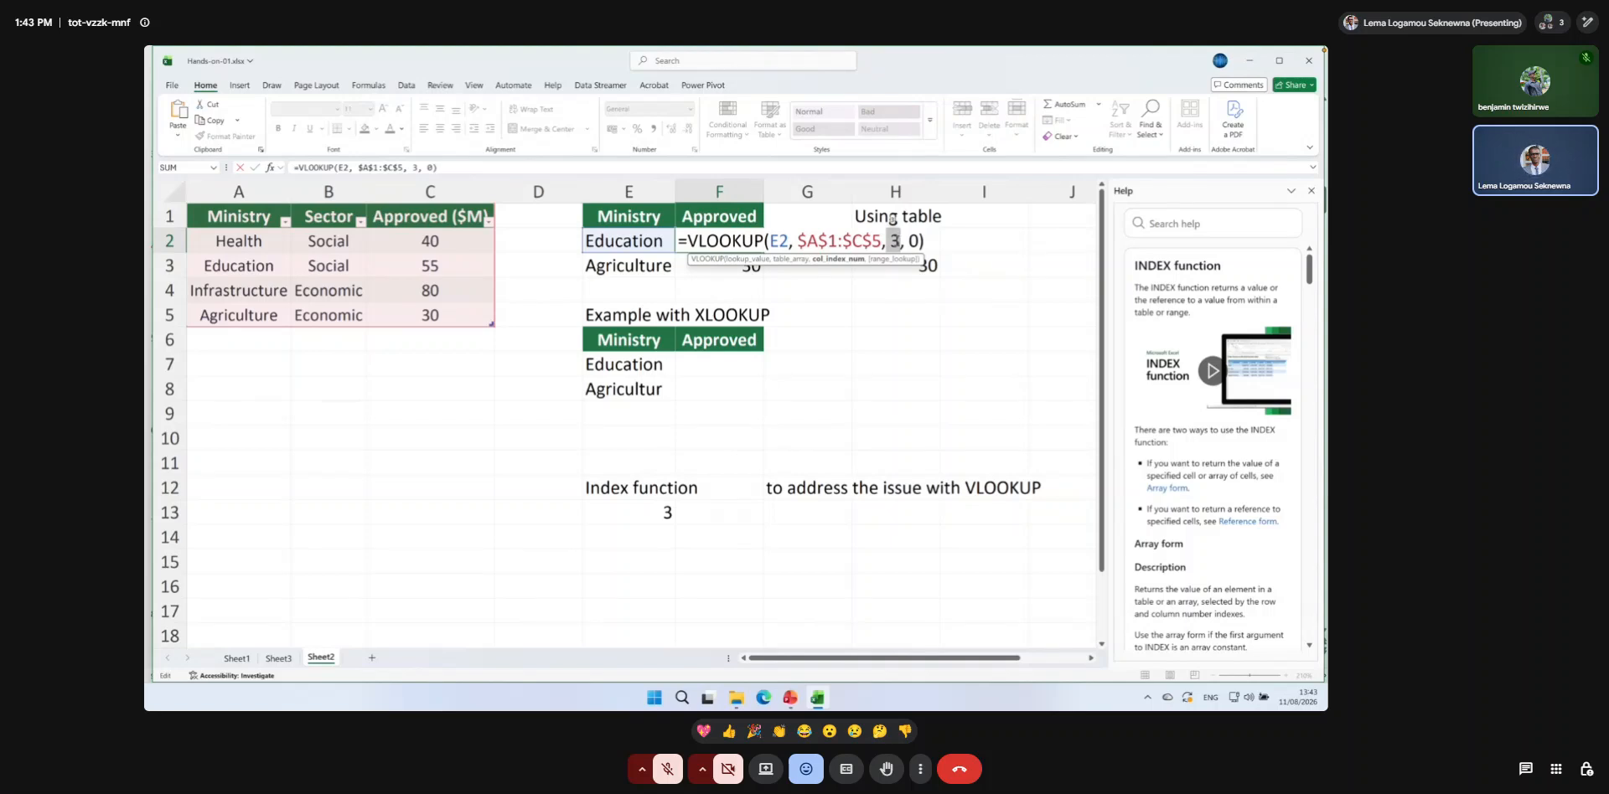
key(Return)
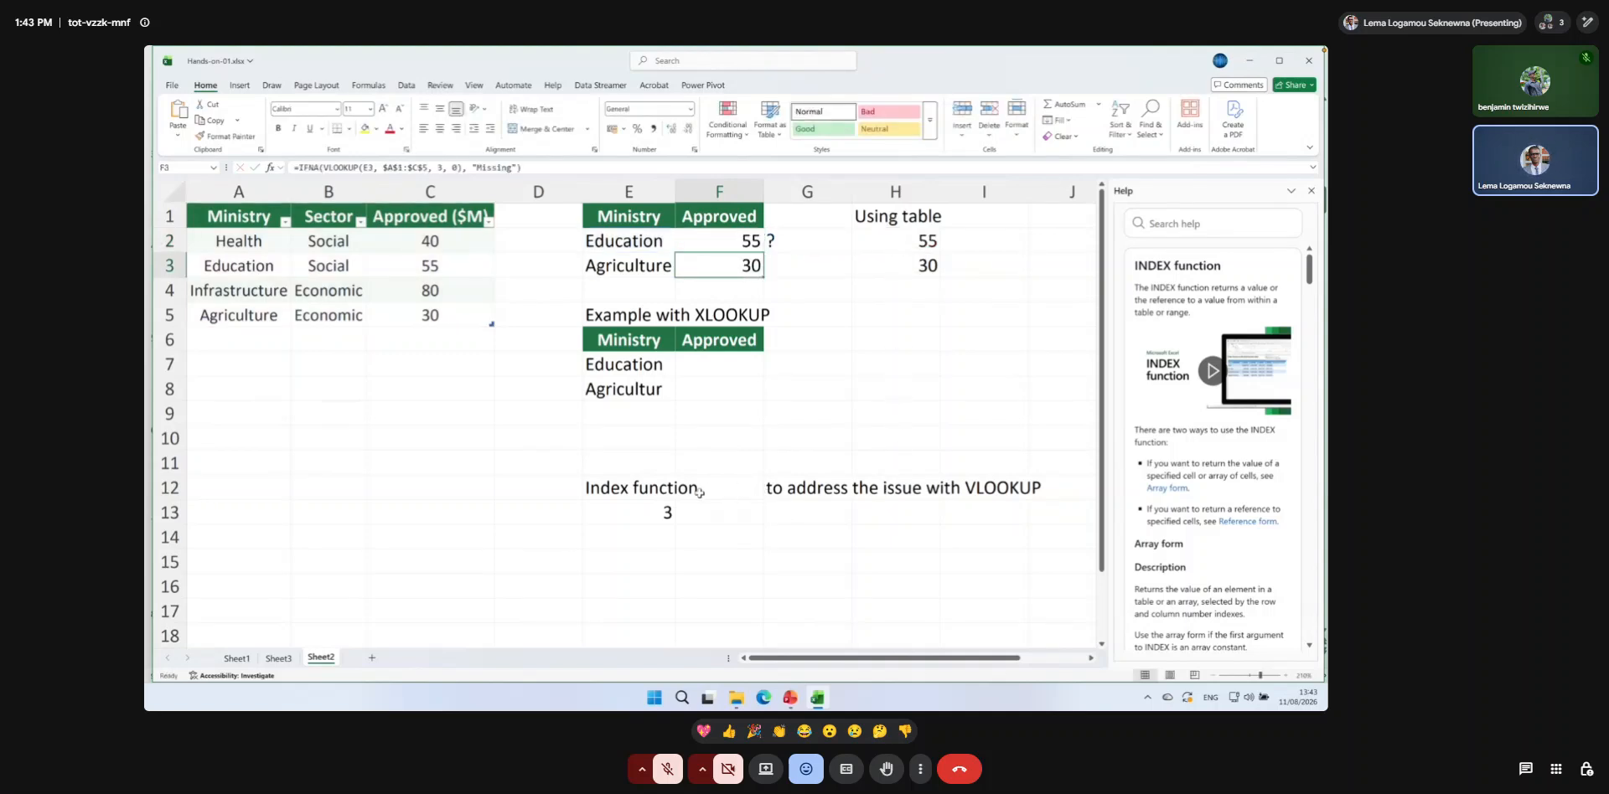
double_click(660, 520)
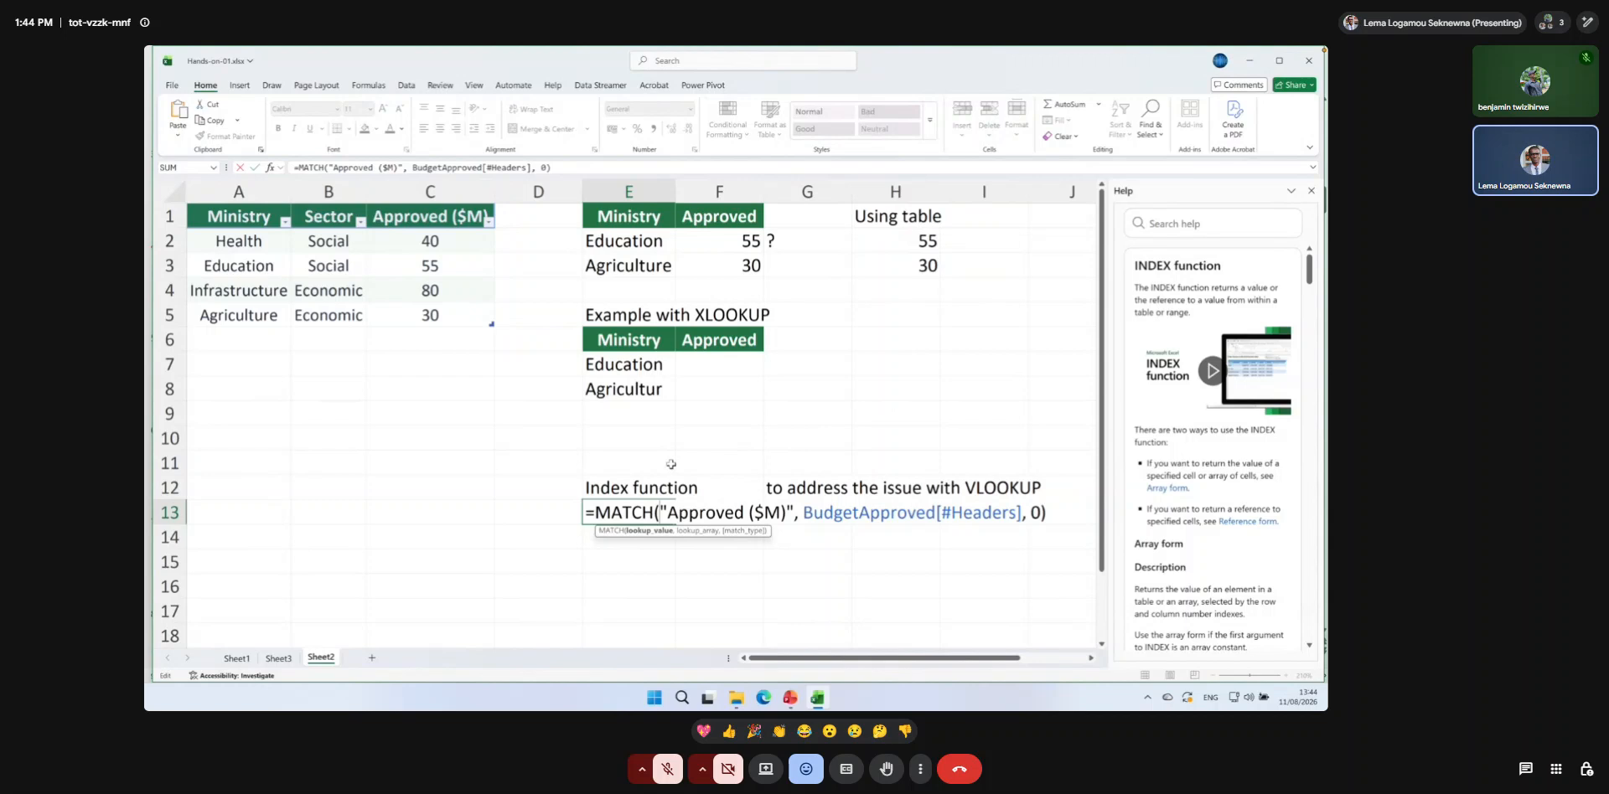
key(Return)
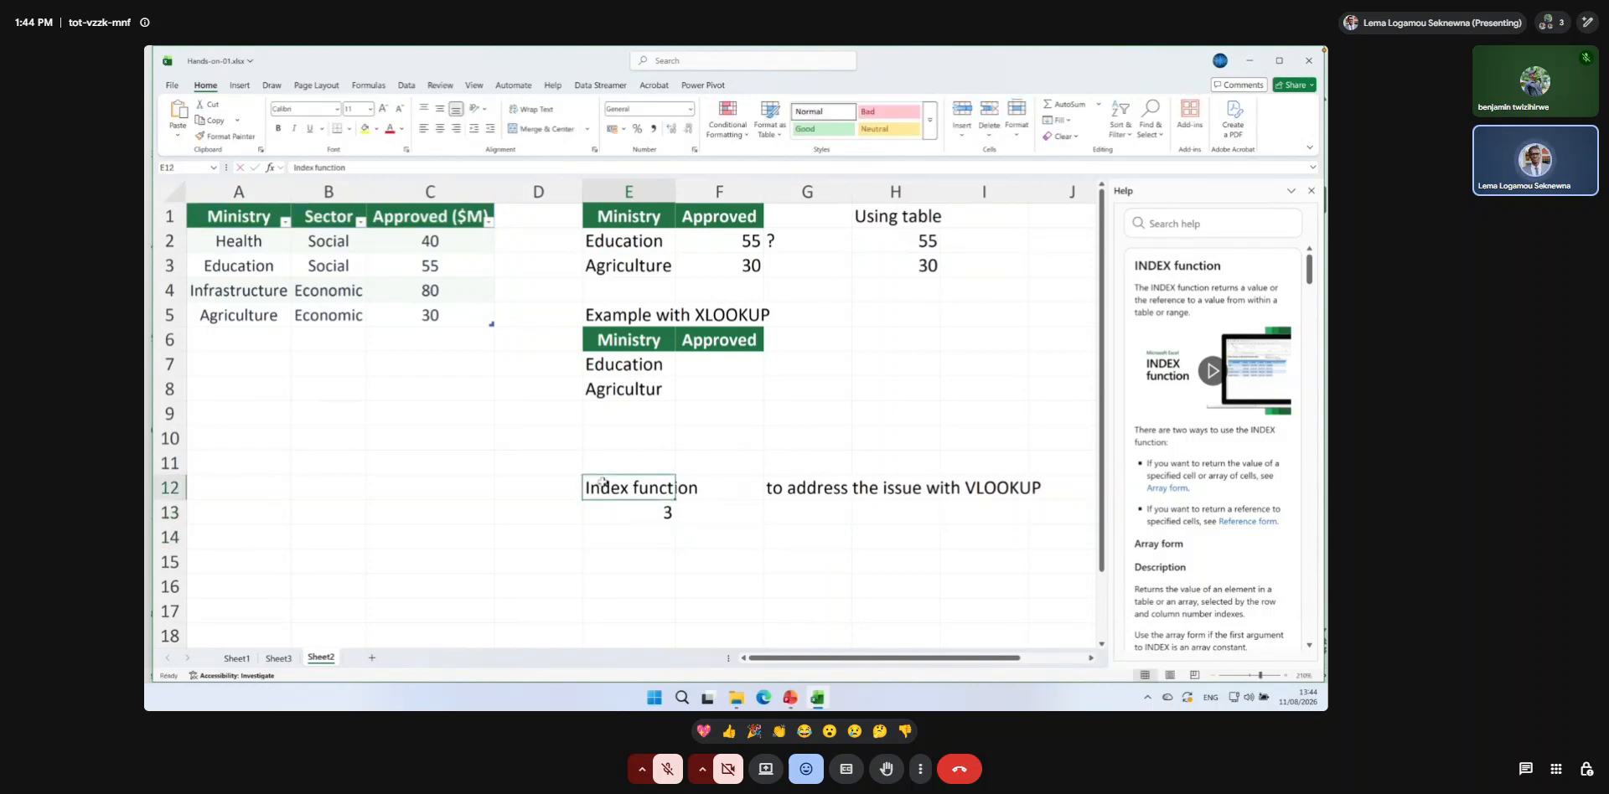
Change the label in E12 to "Match function".
click(607, 485)
double_click(630, 486)
drag(630, 487, 584, 486)
text(Match)
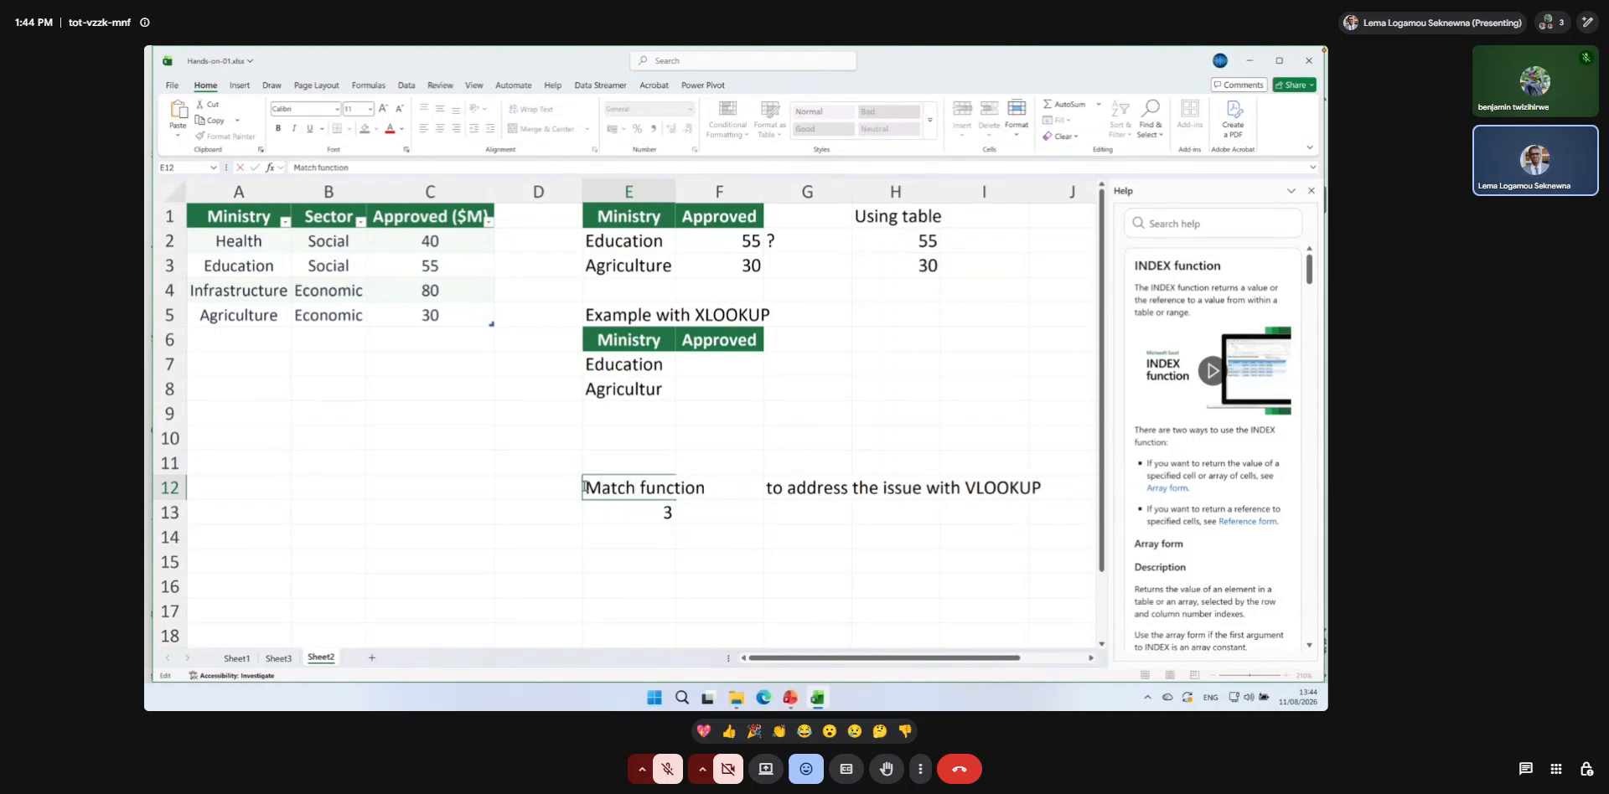
key(Return)
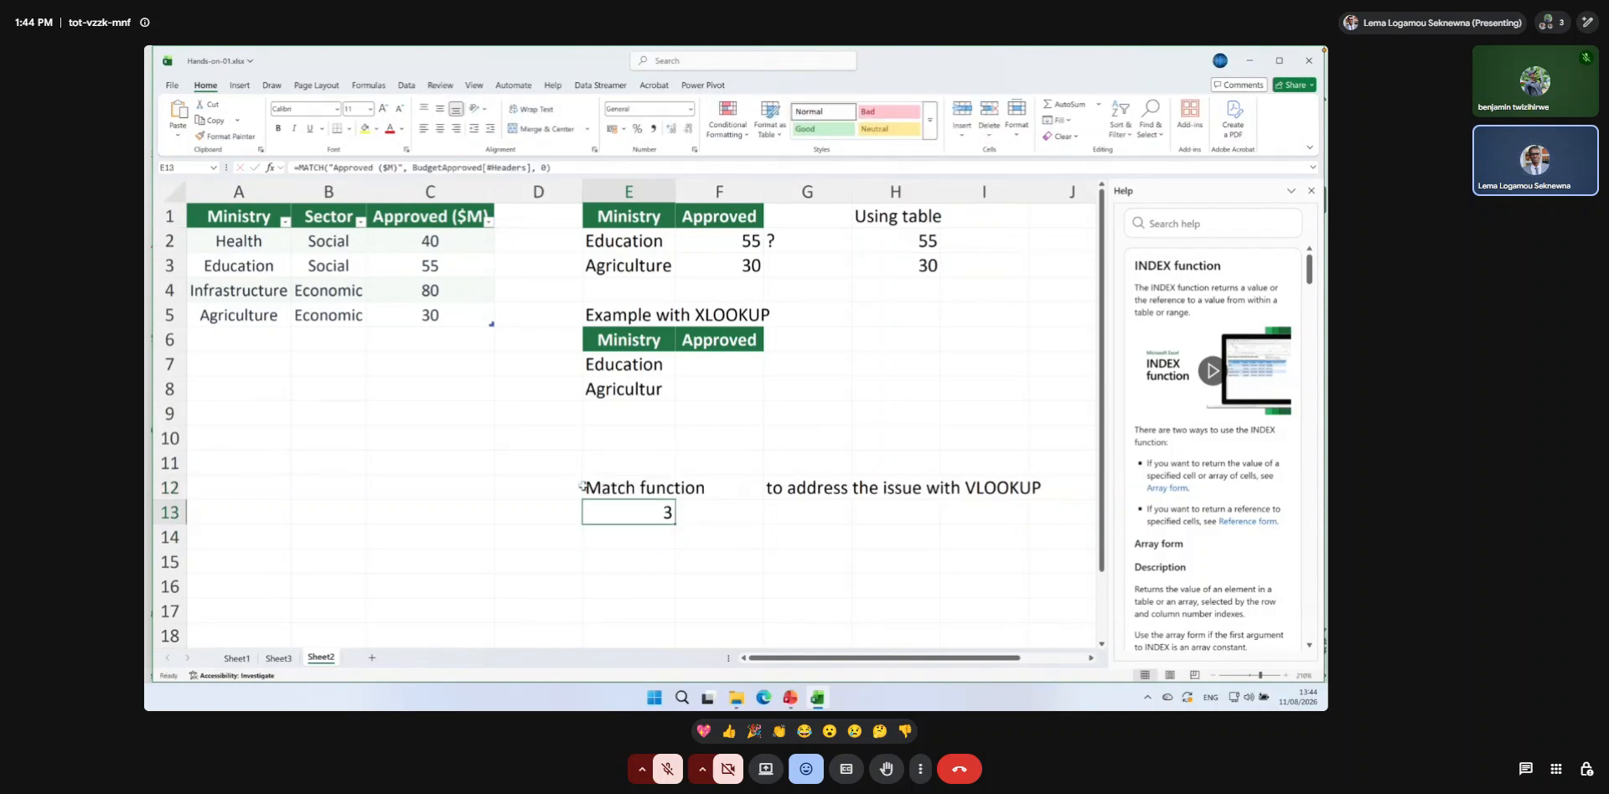
Check the MATCH formula in E13 and remove the hard-coded column index 3 from the VLOOKUP in F2.
double_click(620, 505)
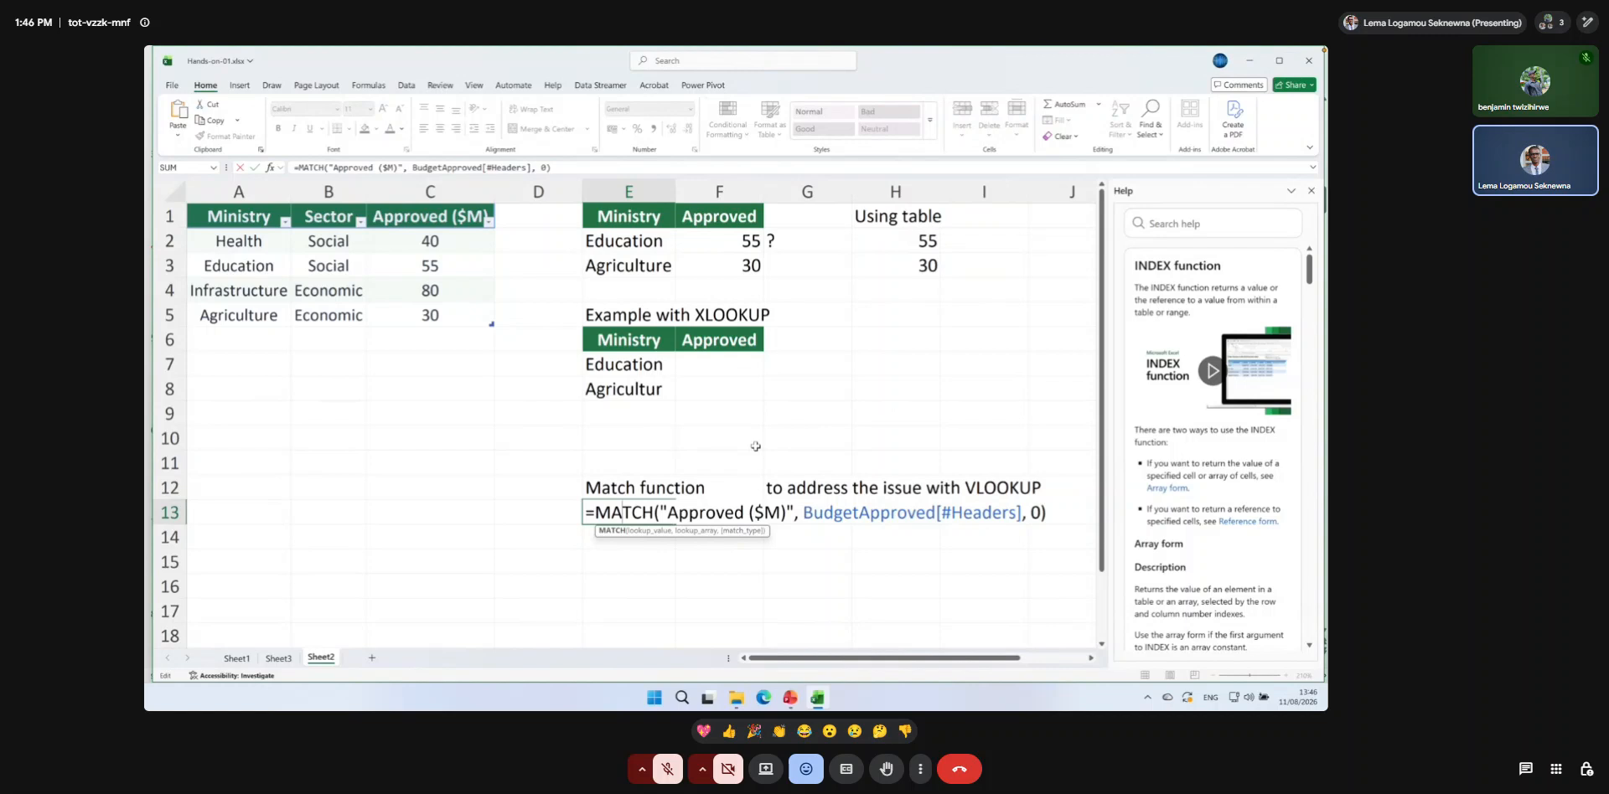
key(Return)
click(662, 512)
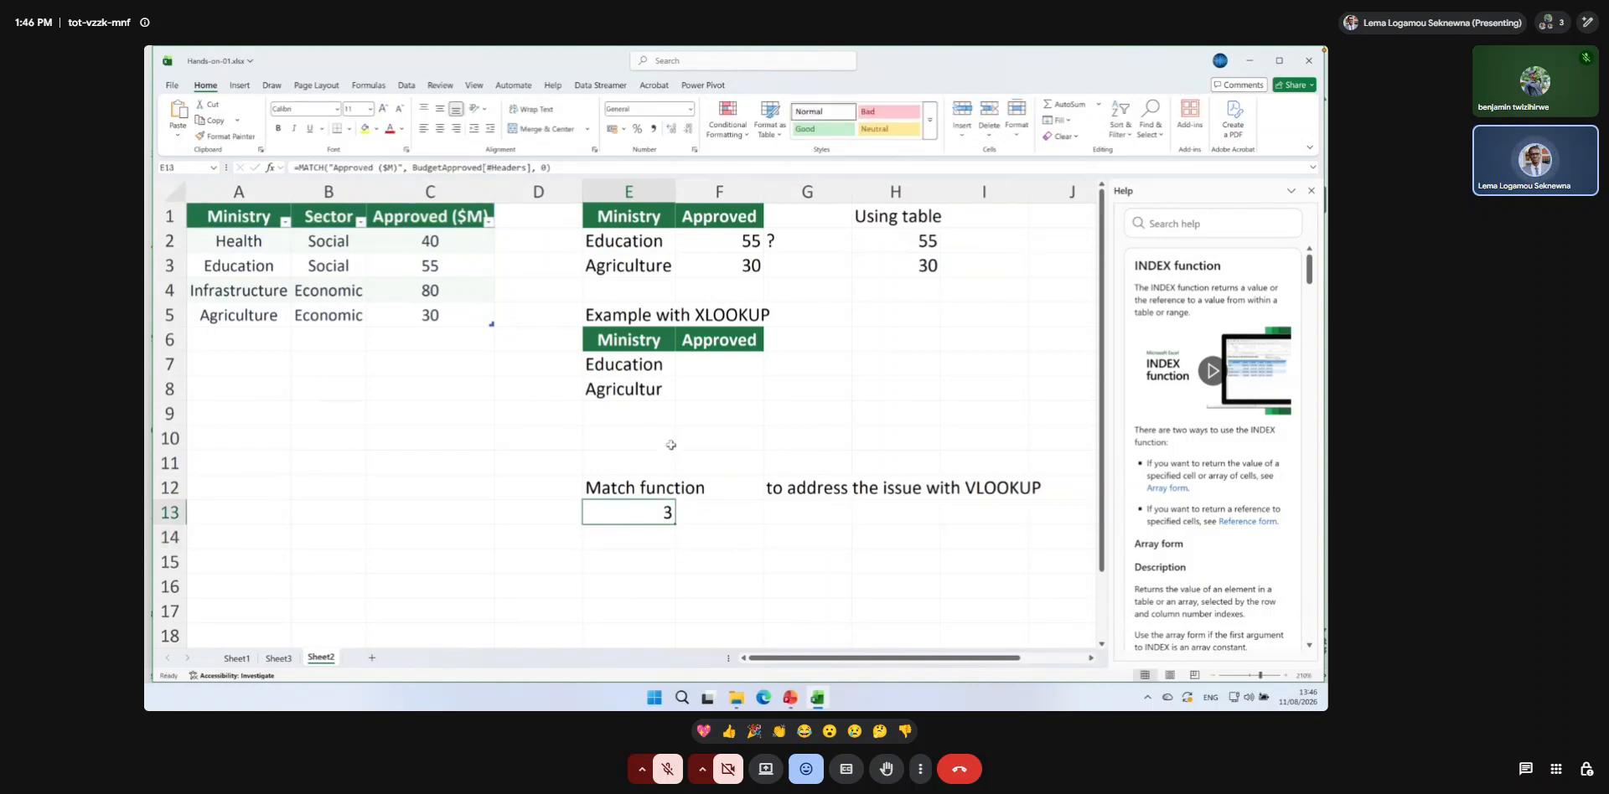
click(727, 241)
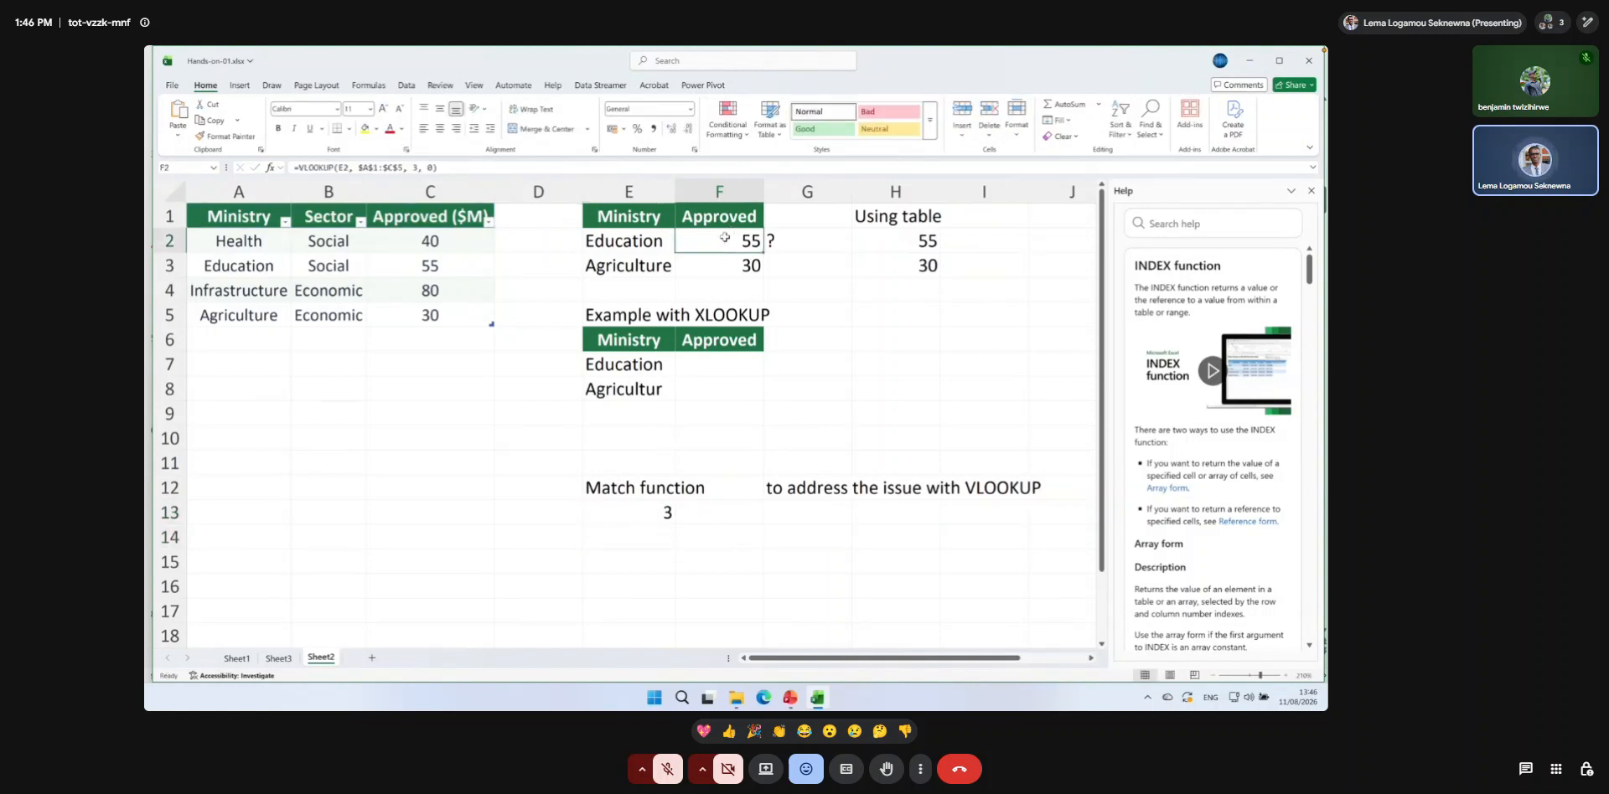
double_click(708, 245)
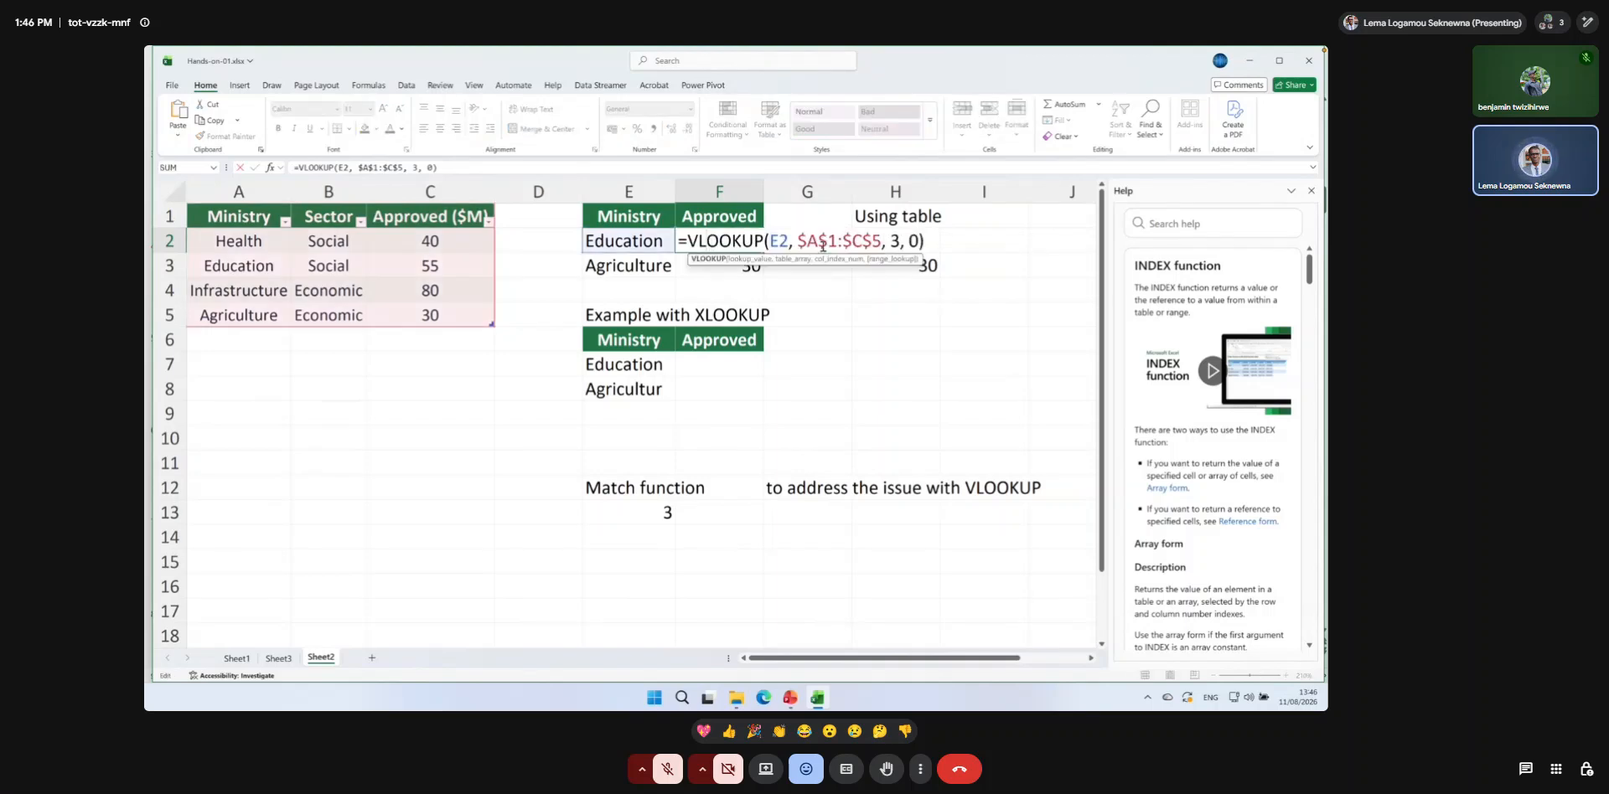
click(901, 240)
key(BackSpace)
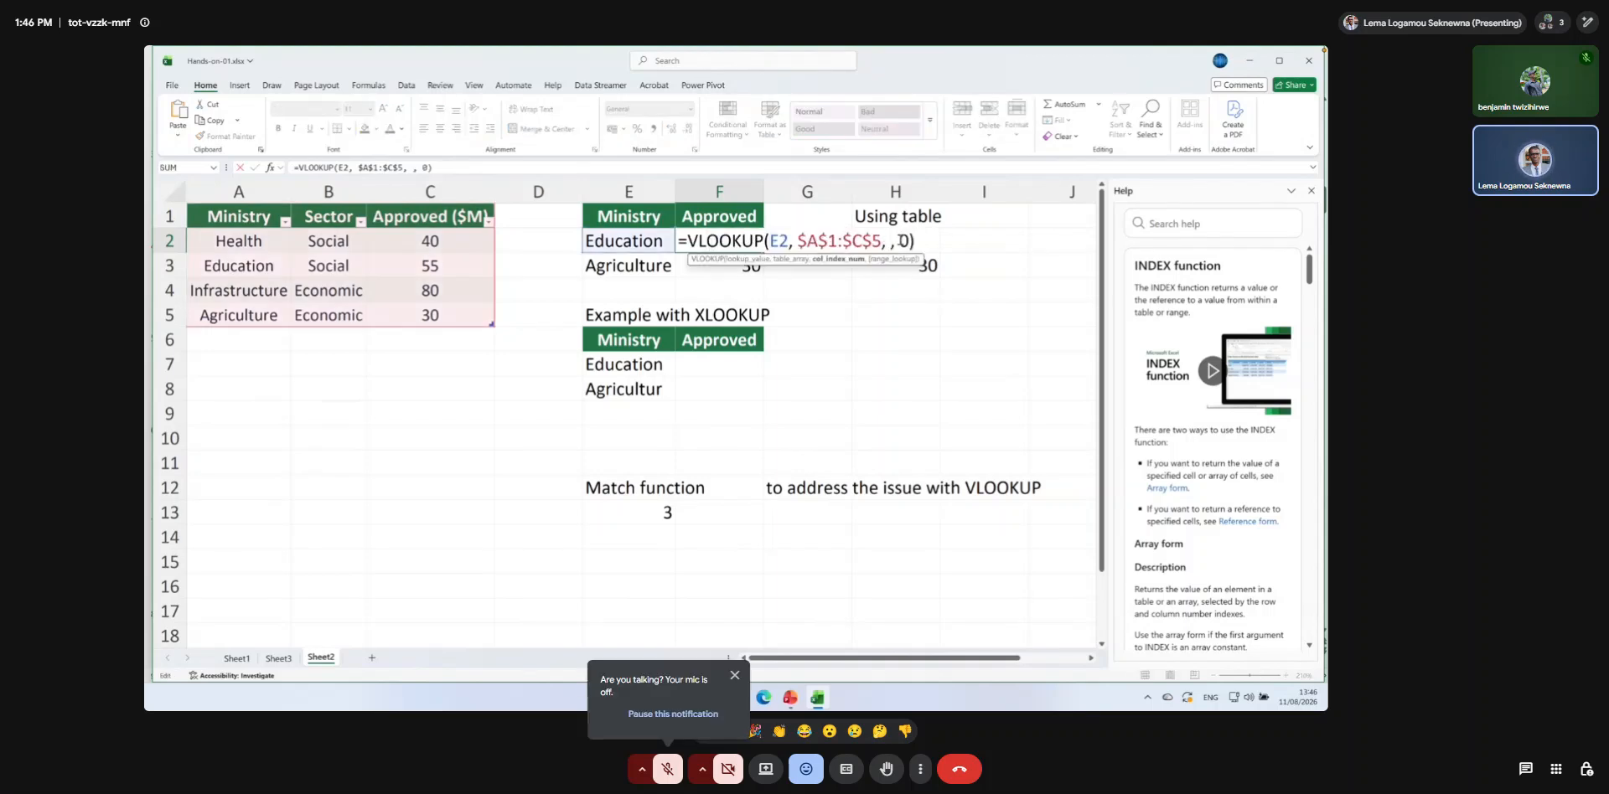
Try referencing E13 as the column index of the VLOOKUP in F2.
click(662, 512)
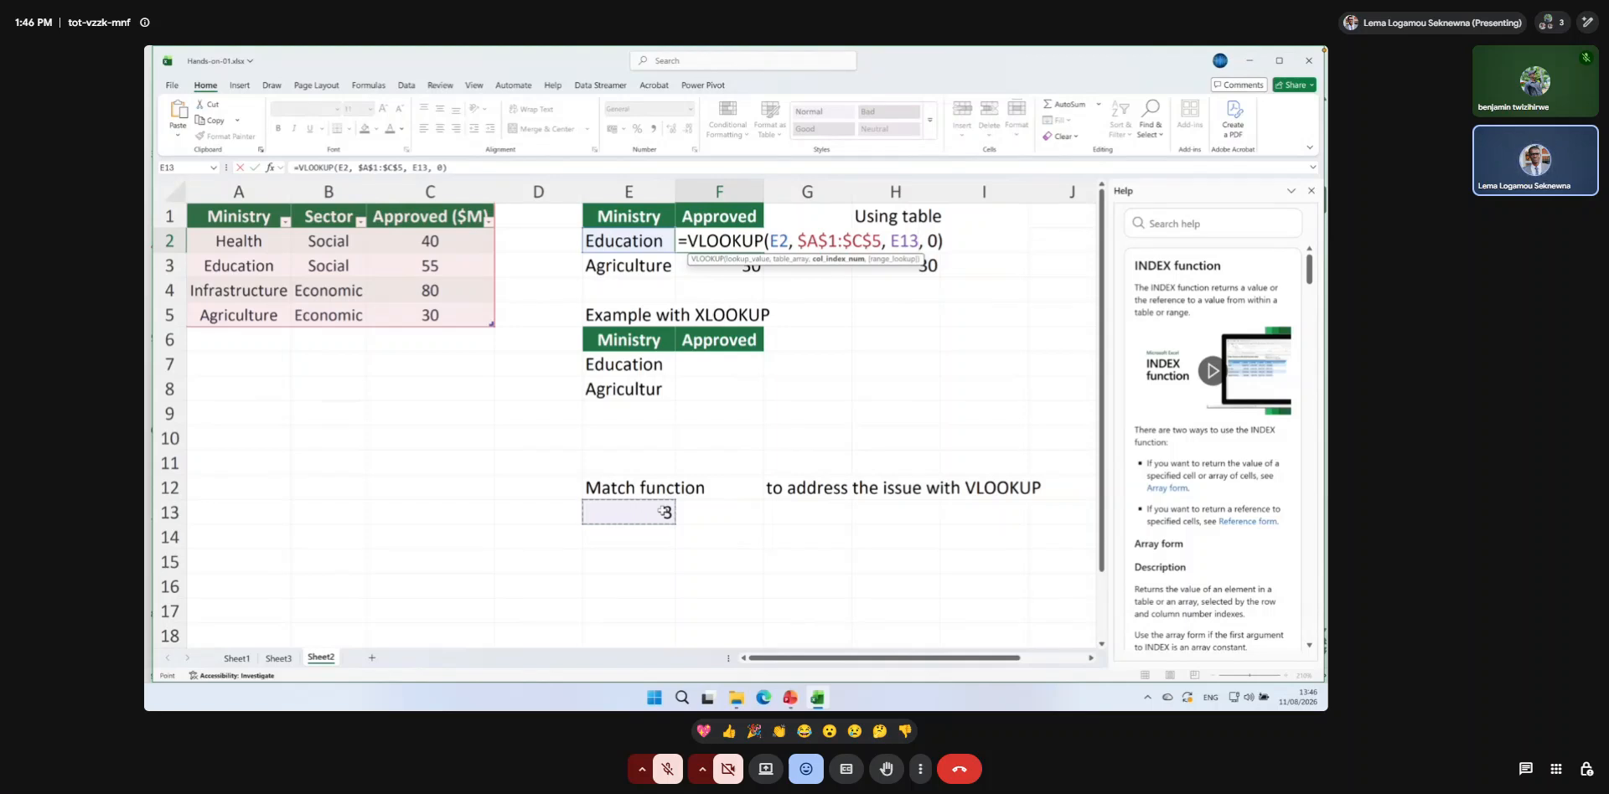
key(BackSpace)
key(BackSpace)
key(BackSpace)
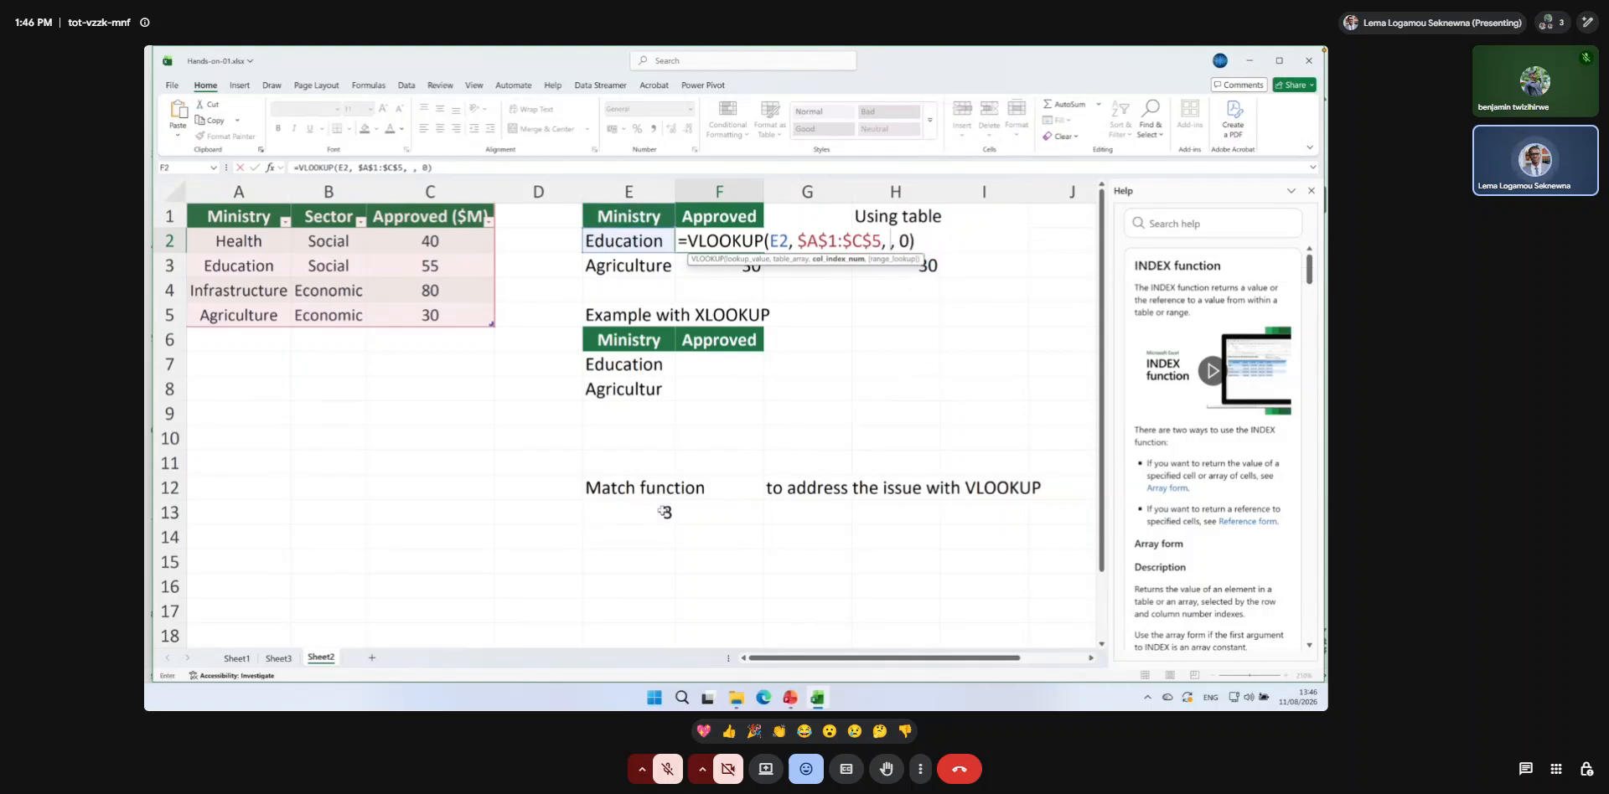
Insert an empty MATCH function as the column index argument of the VLOOKUP in F2.
text(match)
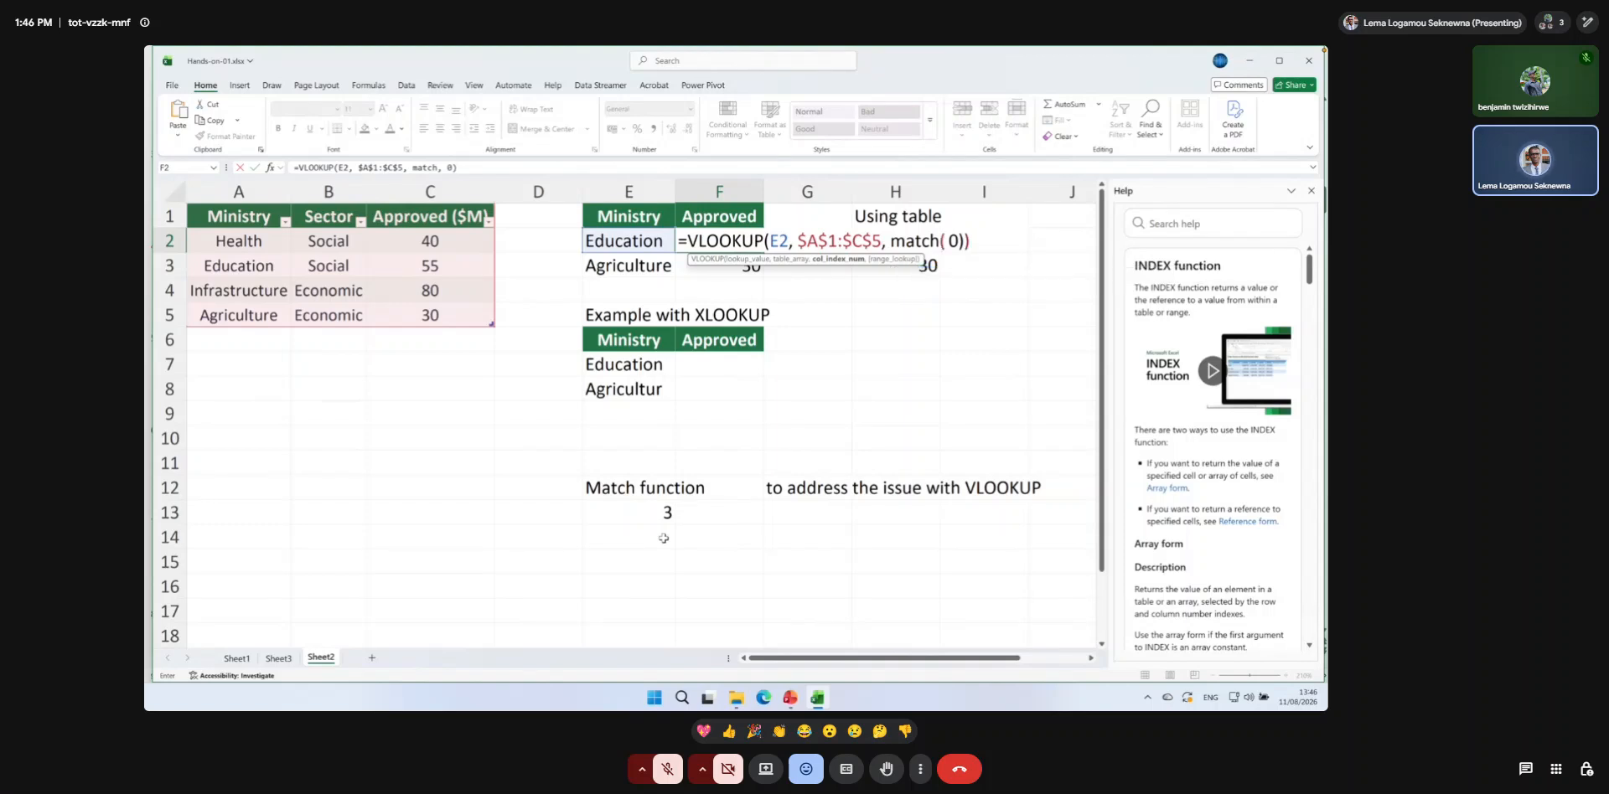
text((),)
key(BackSpace)
click(945, 243)
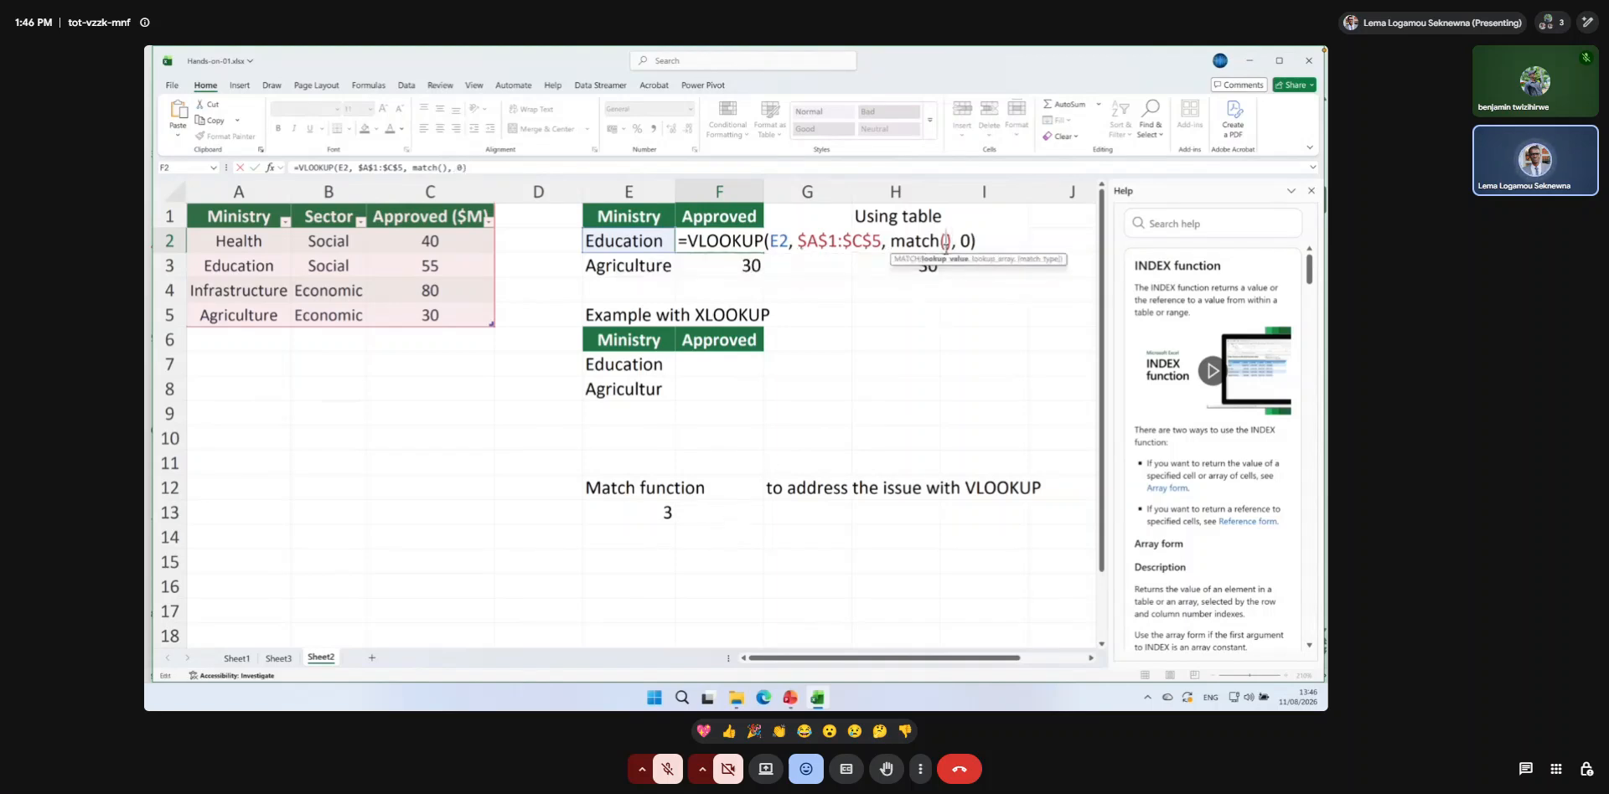
Give the nested MATCH "Approved ($M)" as lookup value and BudgetApproved[#Headers] as lookup array, and close the Help pane.
text(@)
key(BackSpace)
text("Approved)
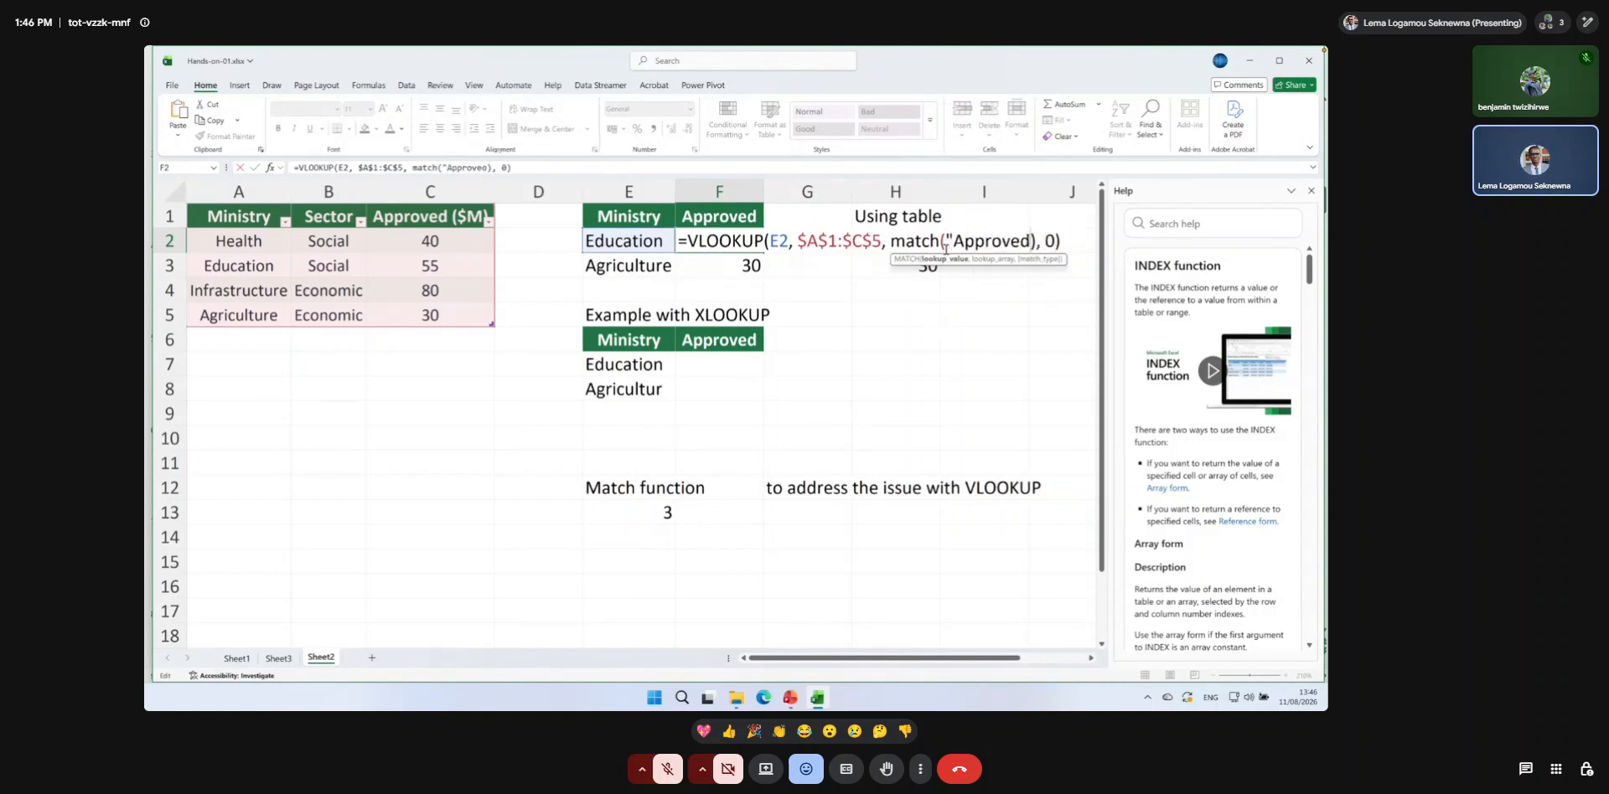
text( ($M)
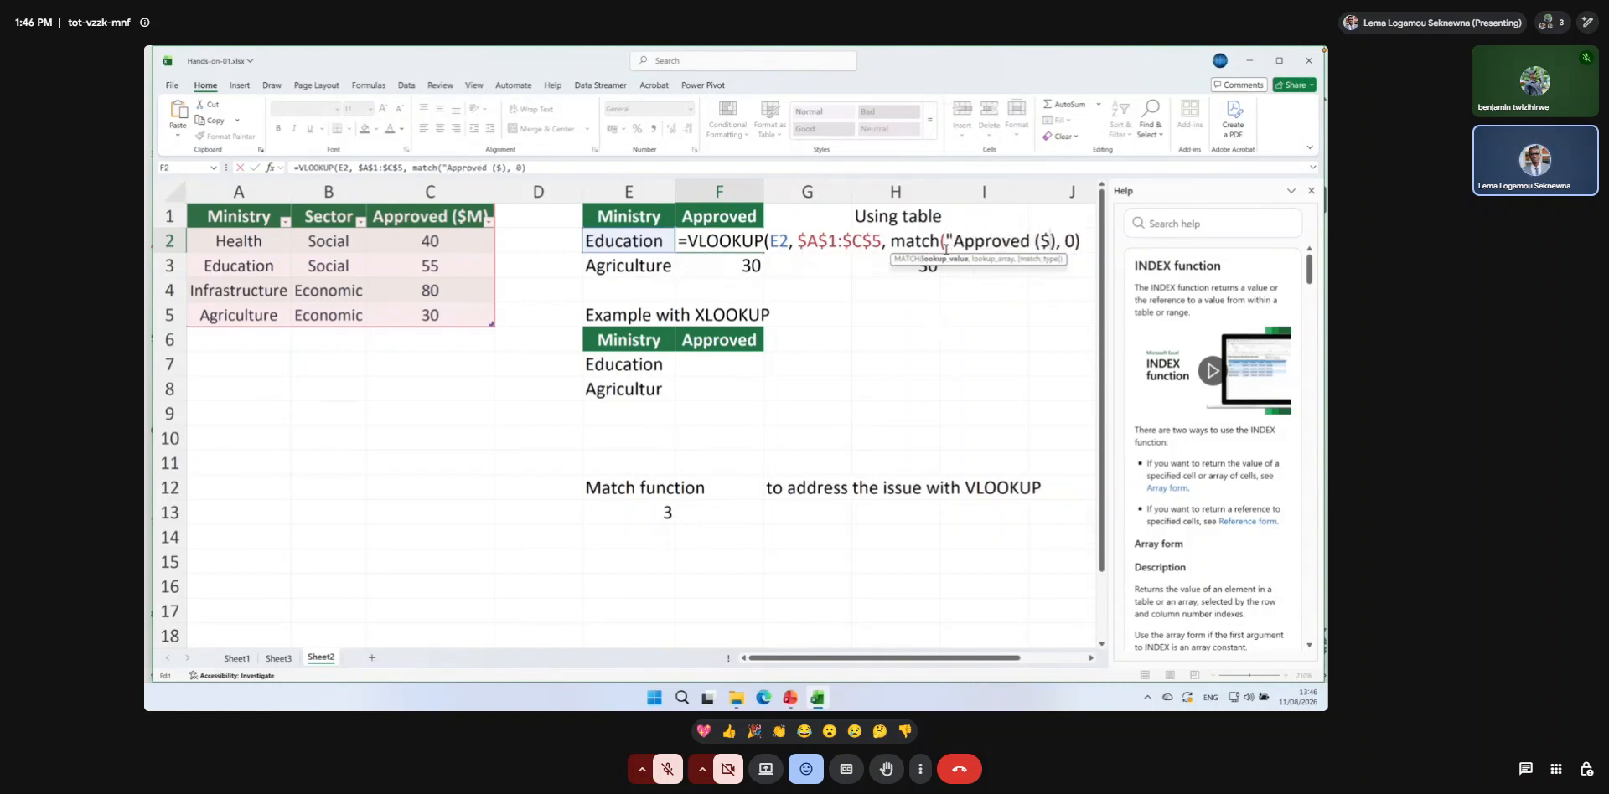
text()",)
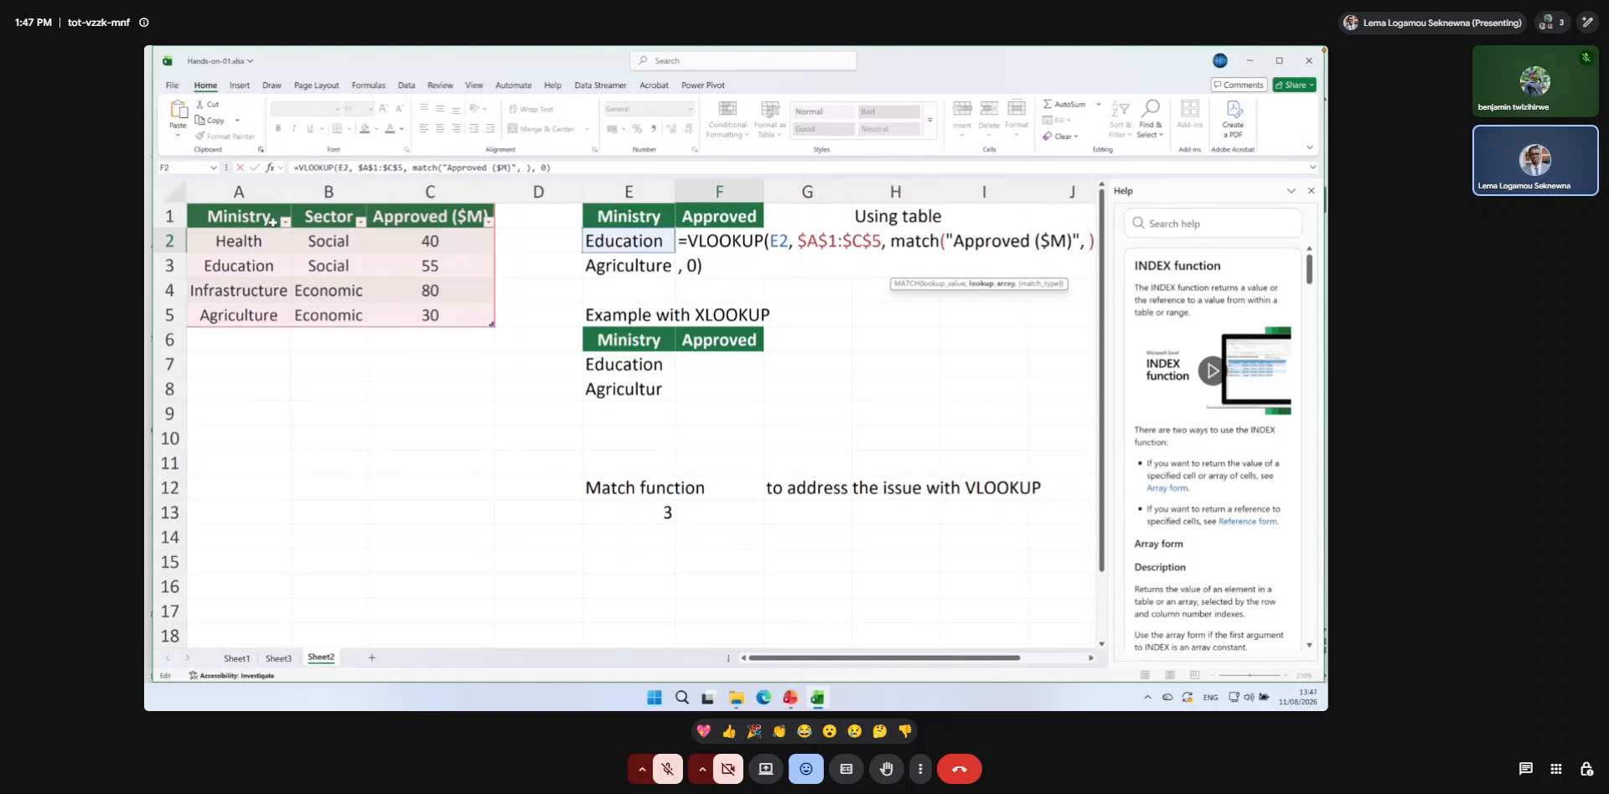
drag(216, 216, 459, 216)
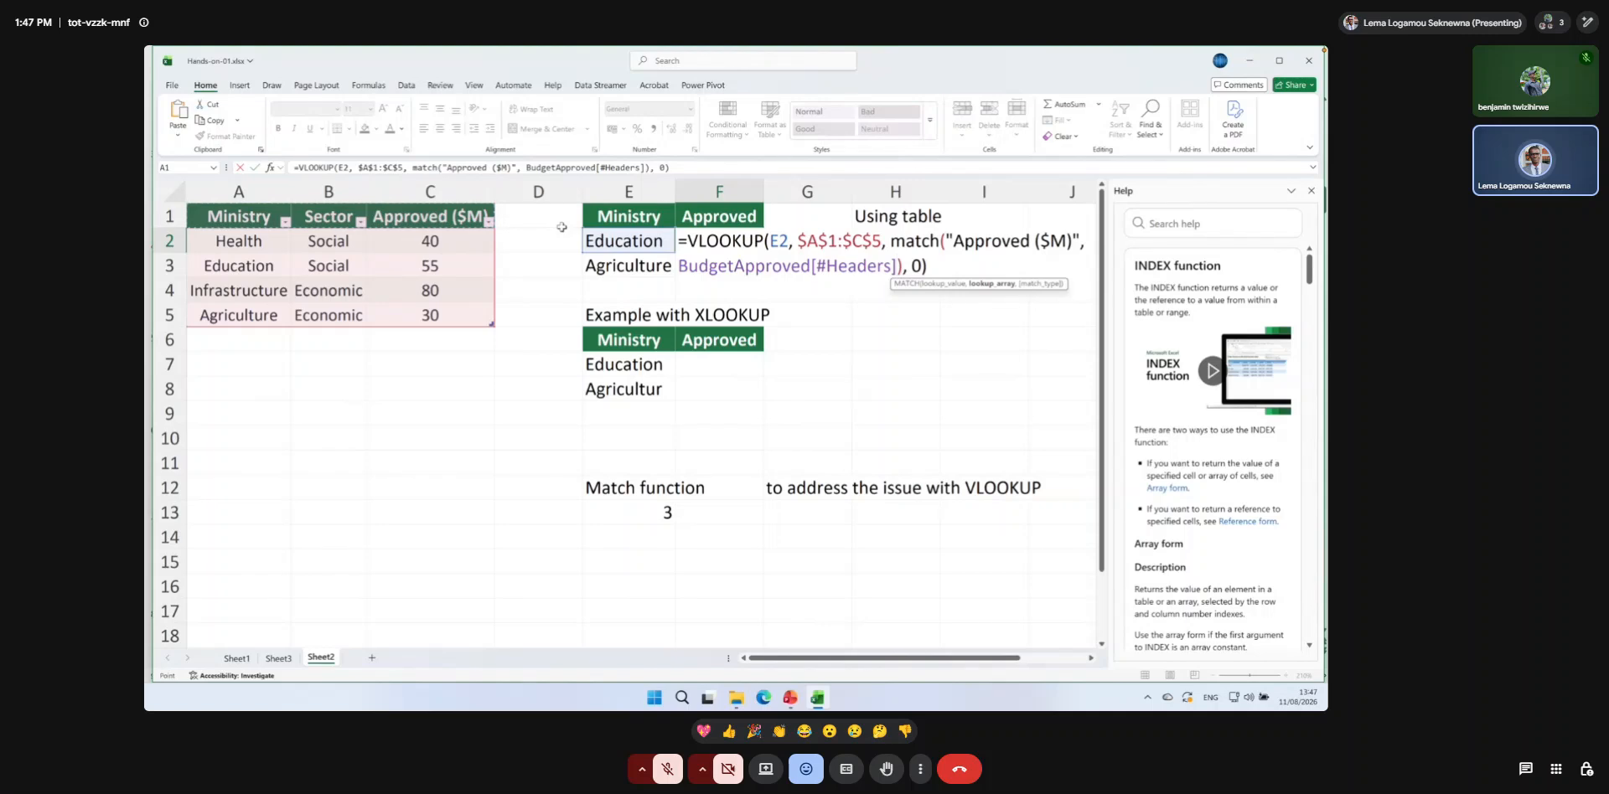
click(1311, 192)
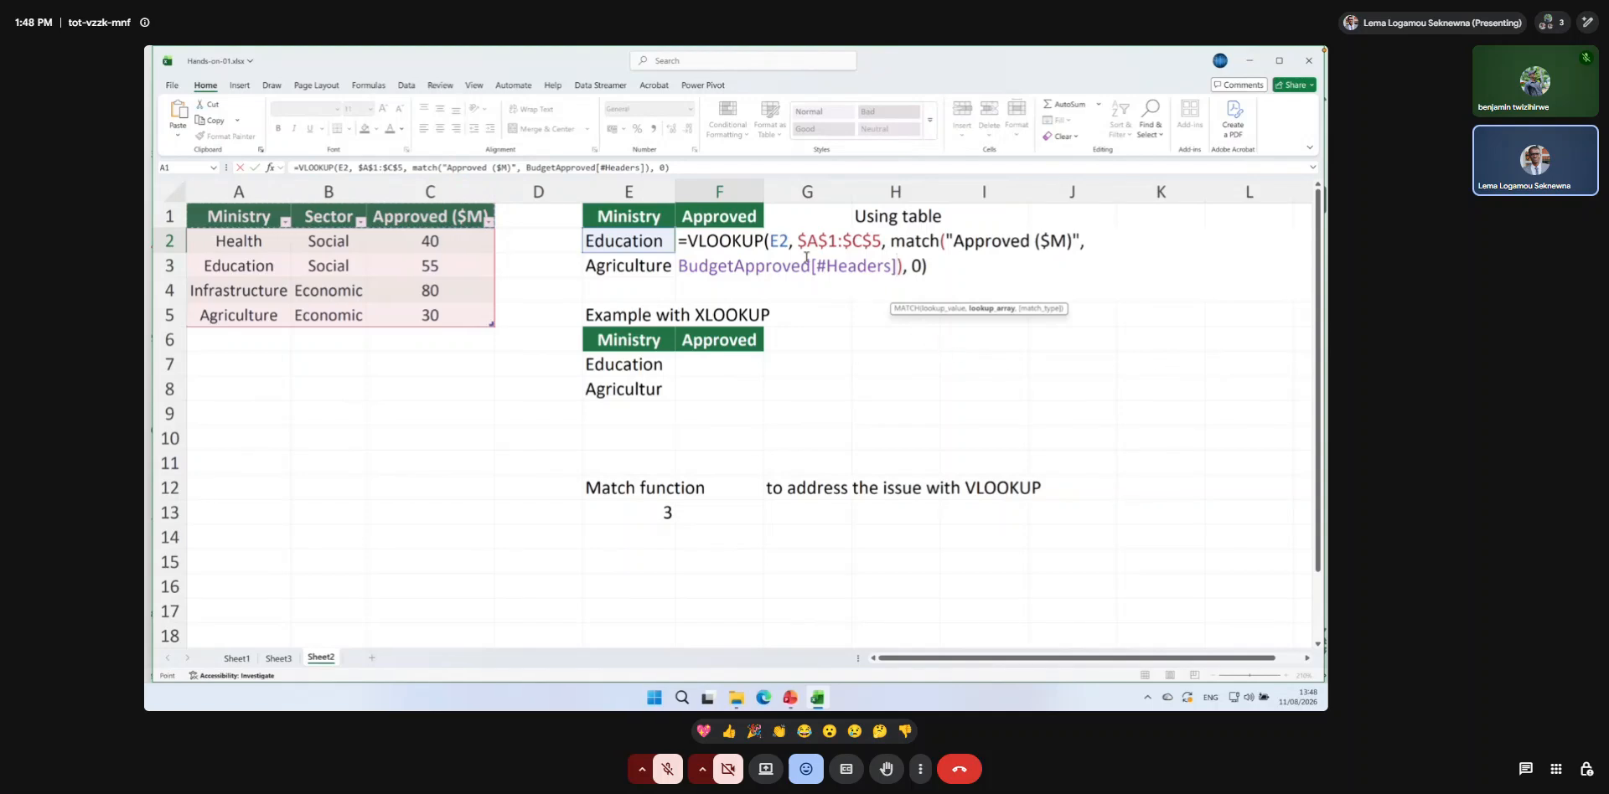
Wrap the VLOOKUP in F2 in IFNA with "Missing" as the value returned when no match exists.
click(687, 241)
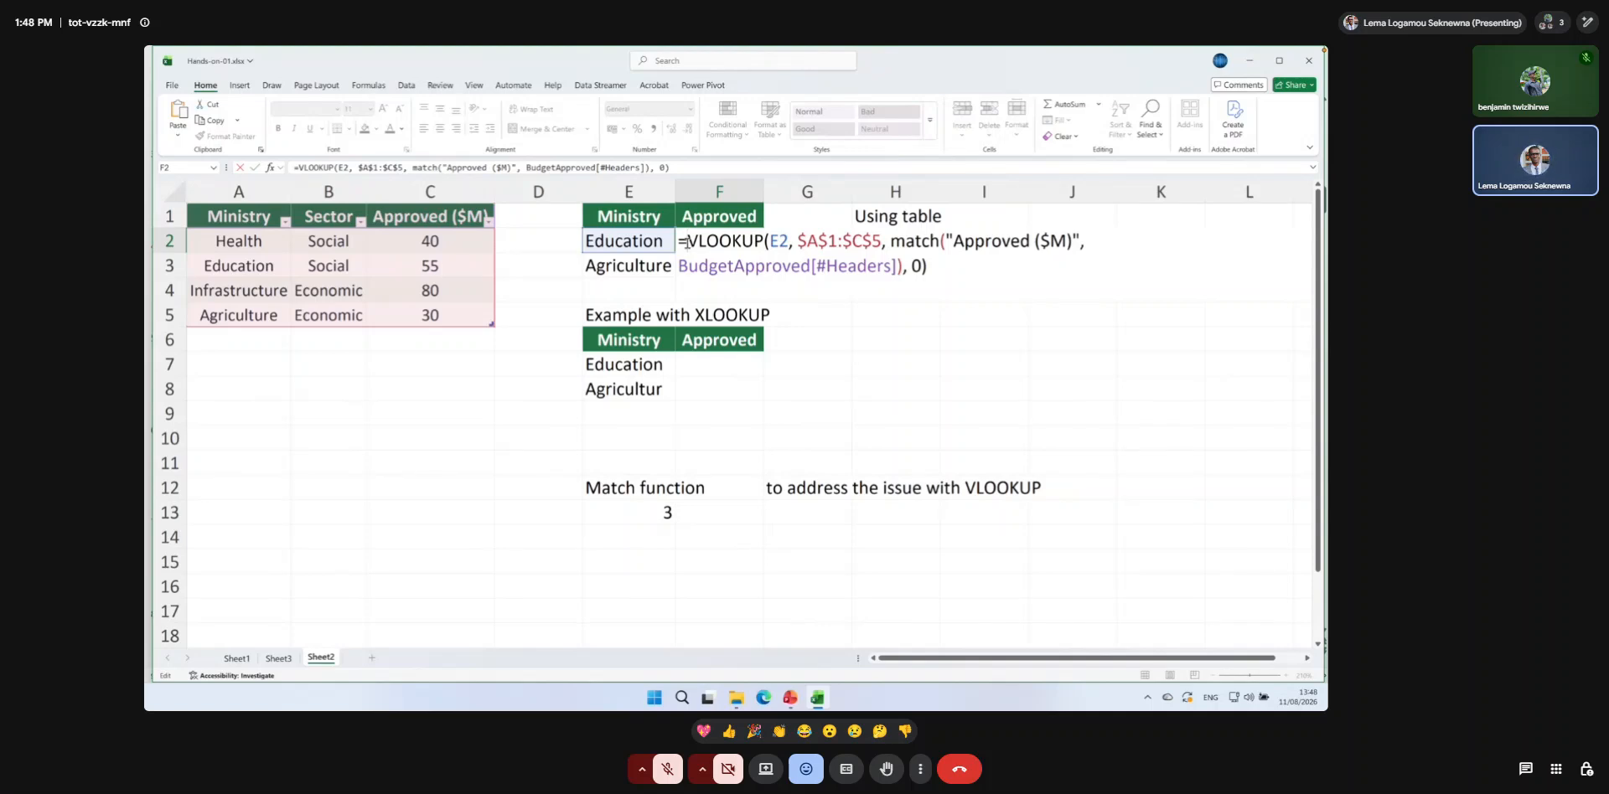
text(IFNA()
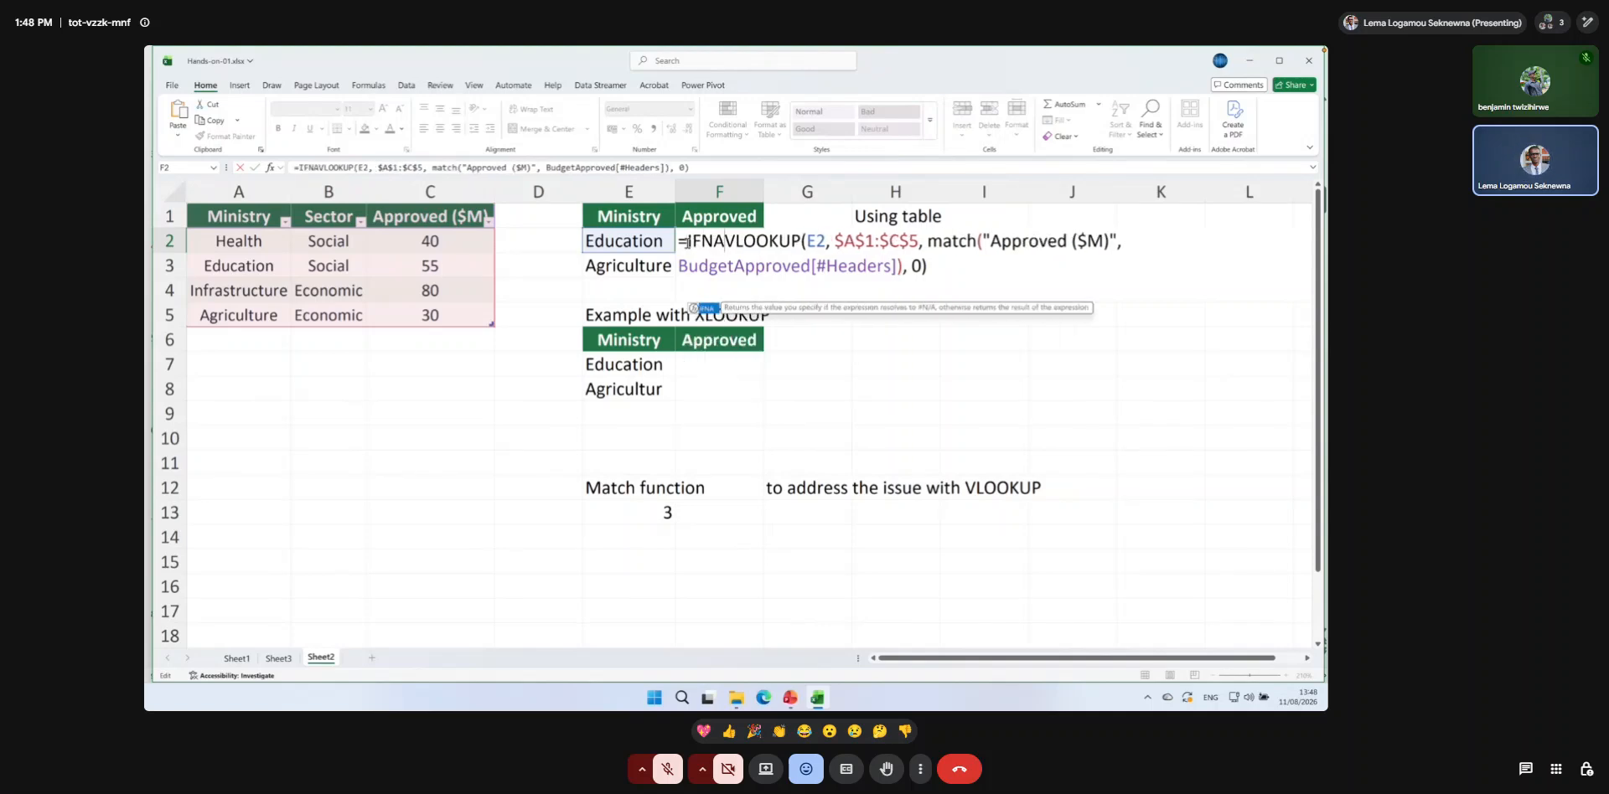
click(945, 266)
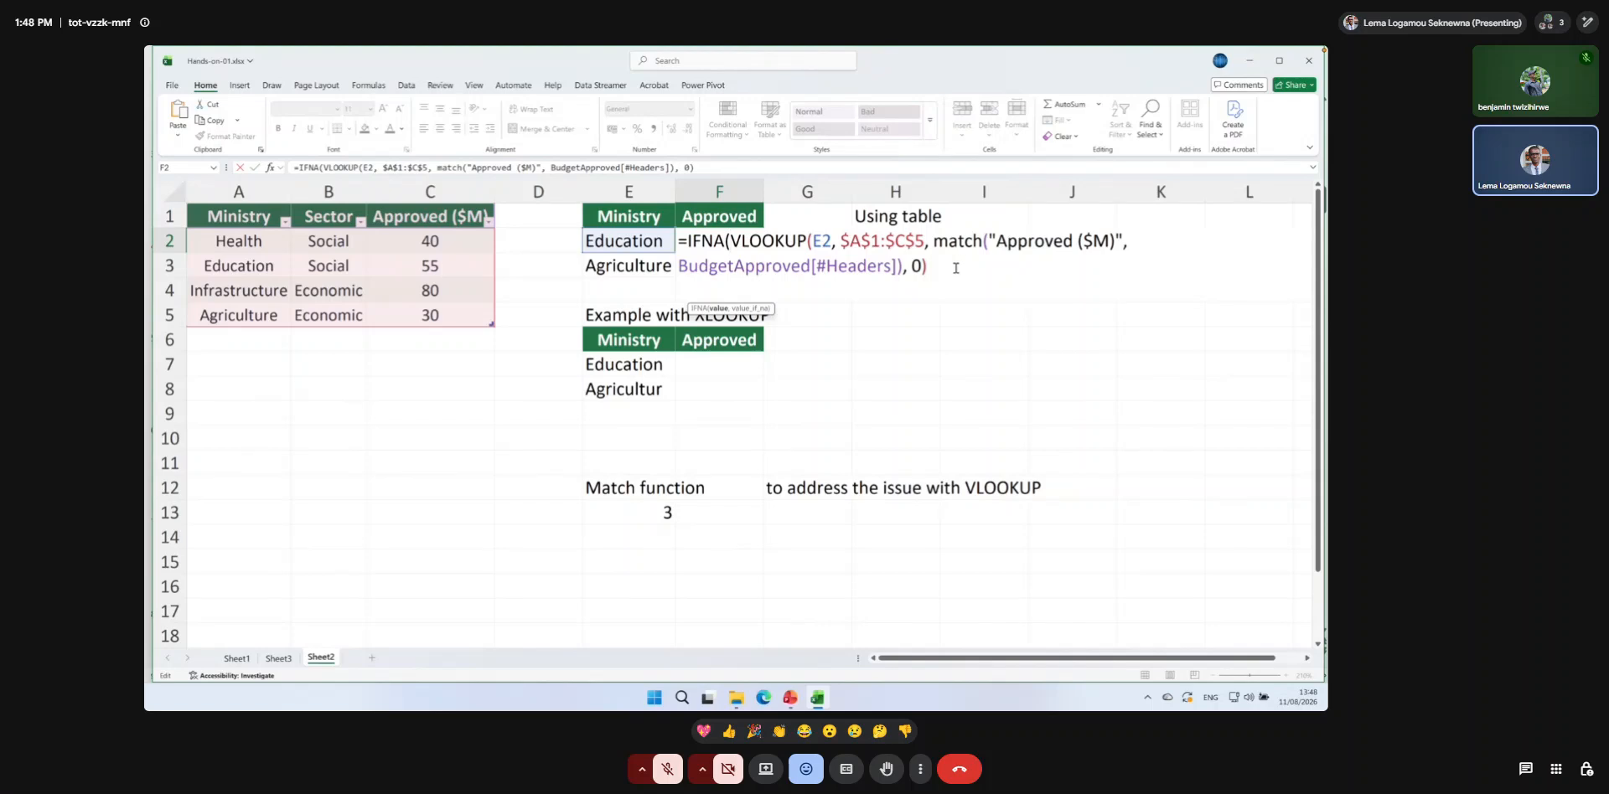
text(,)
text( @)
key(BackSpace)
text("Missing@))
key(BackSpace)
key(BackSpace)
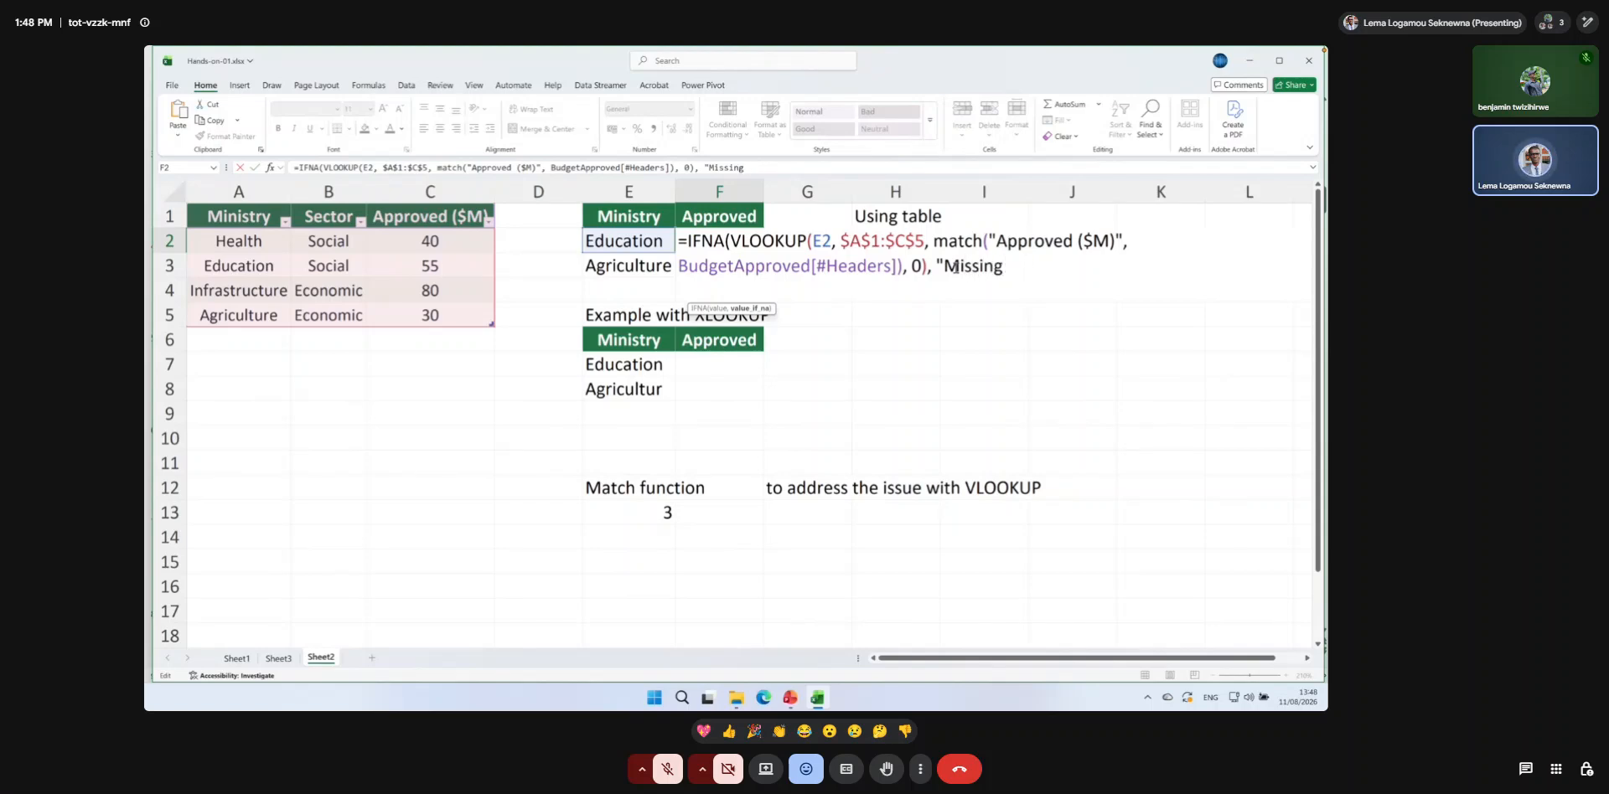
text("))
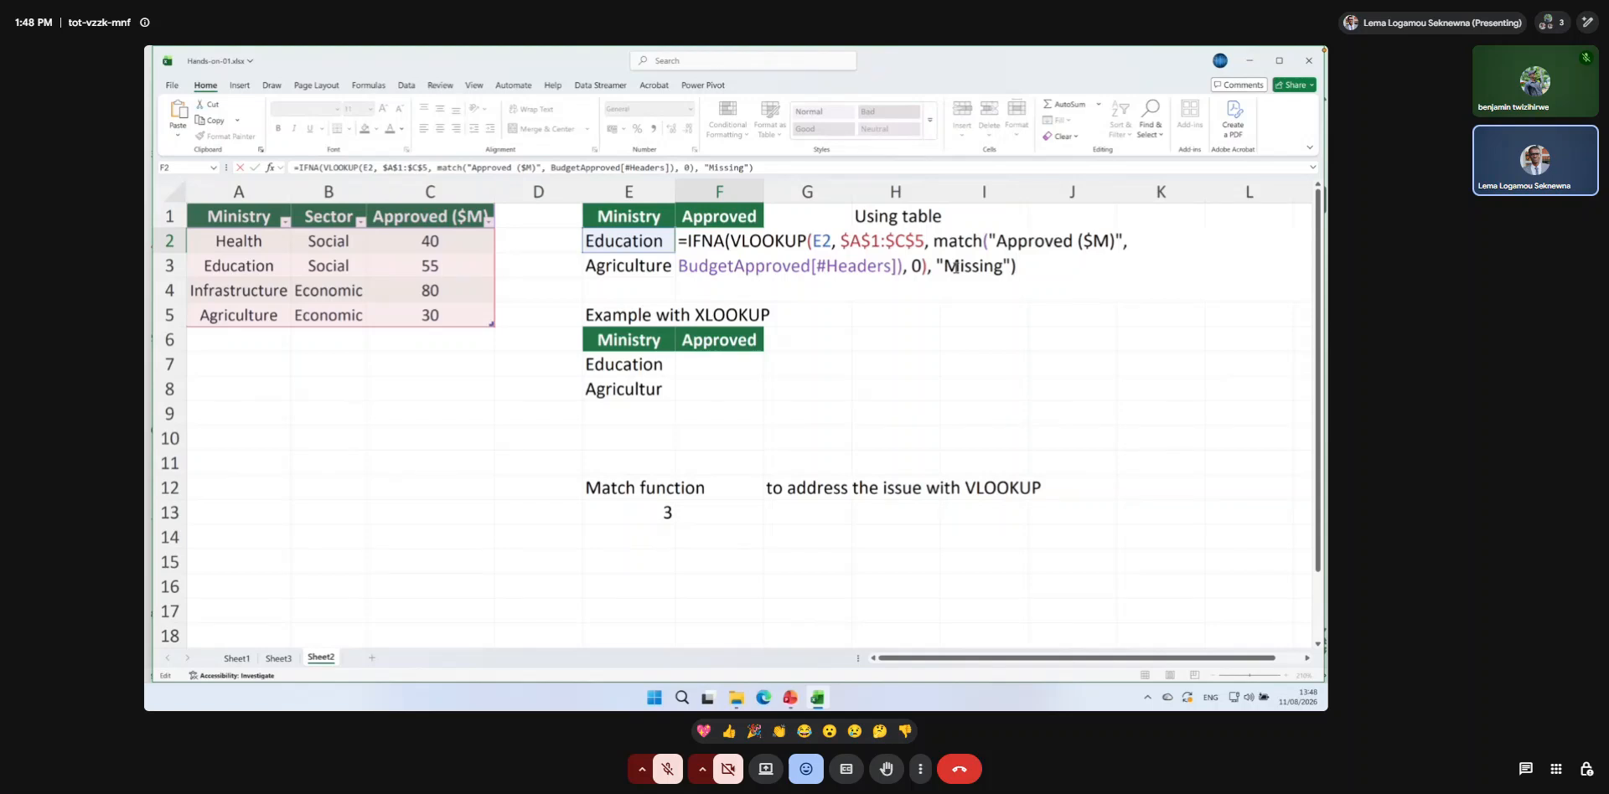
key(Return)
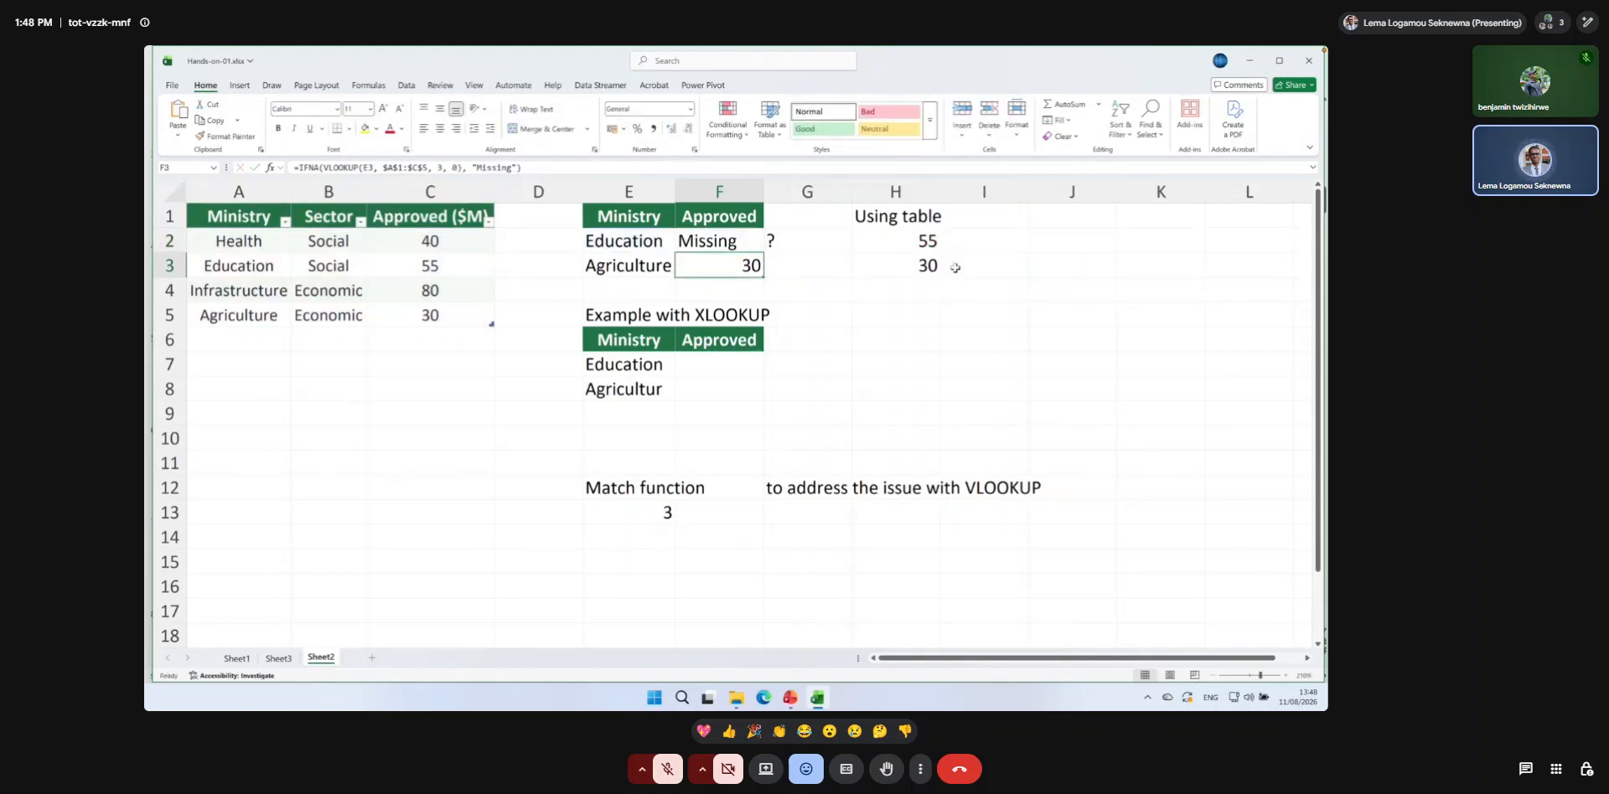
Add 0 as the match type of the nested MATCH in F2 for an exact match.
click(746, 239)
double_click(745, 239)
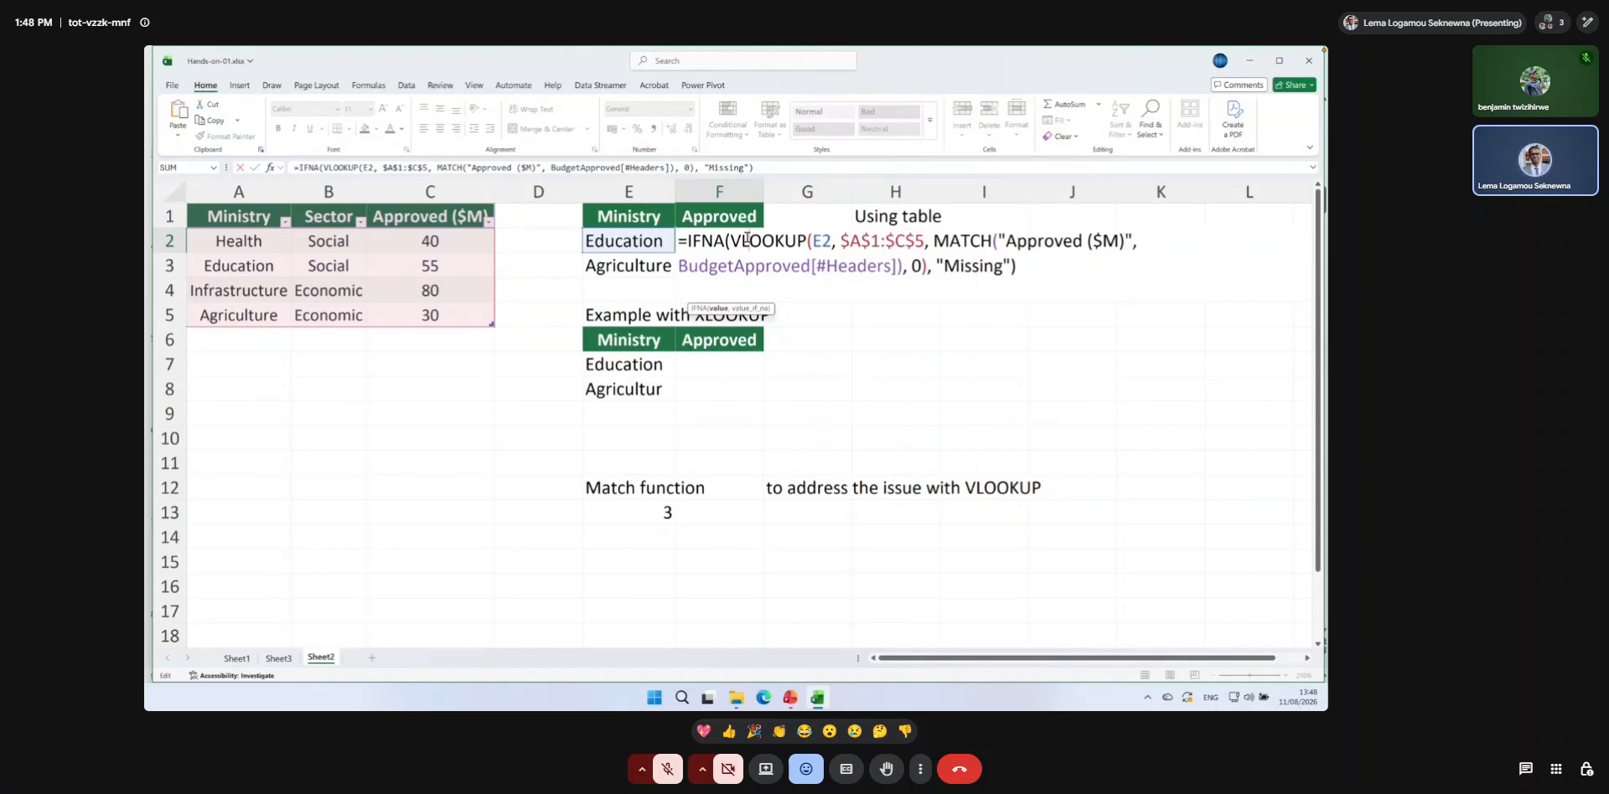
click(895, 266)
text(, 0)
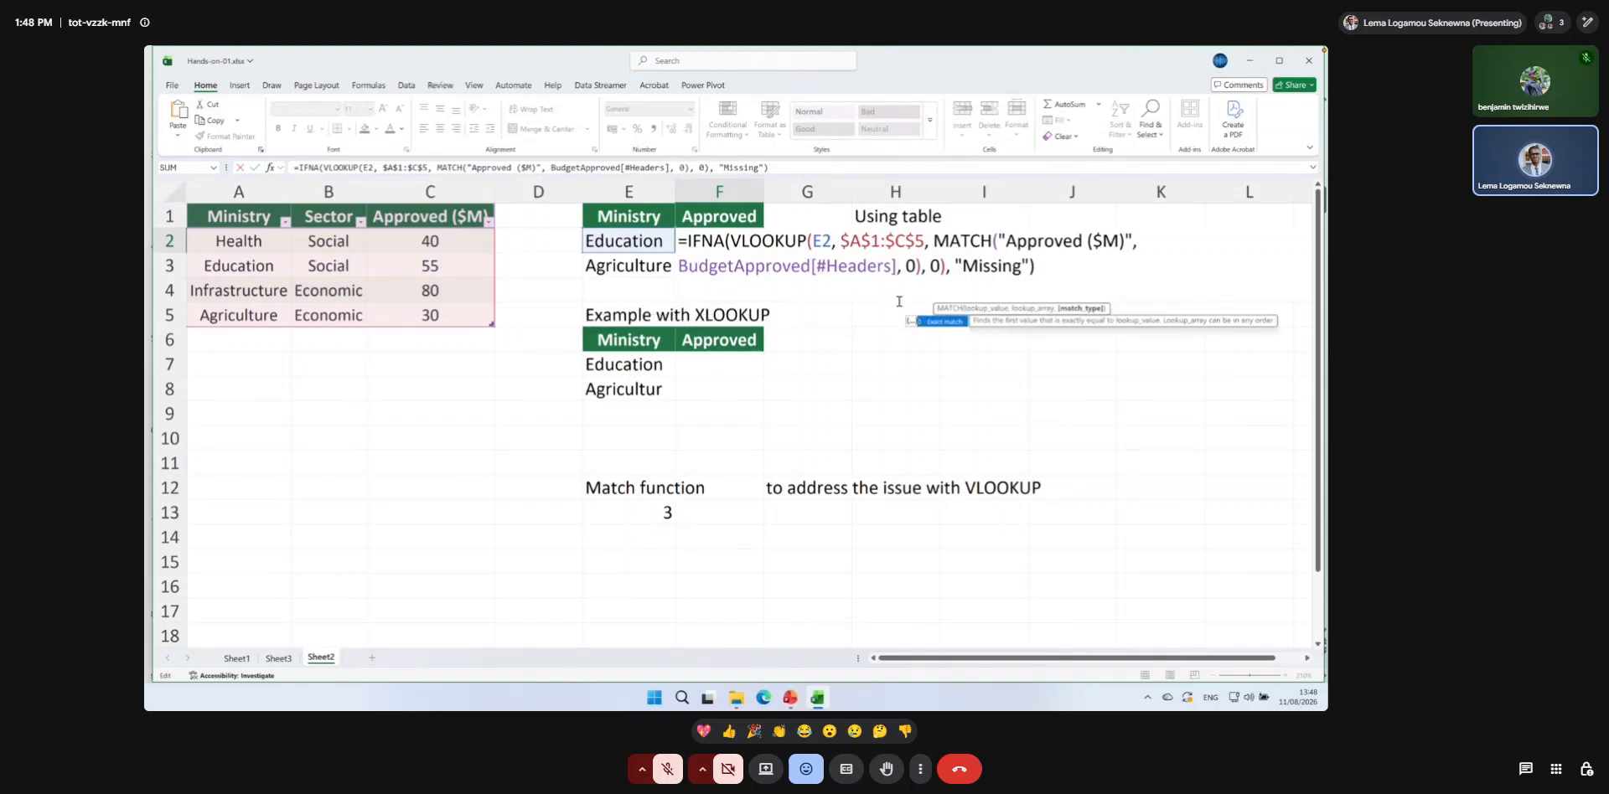
key(Return)
click(742, 240)
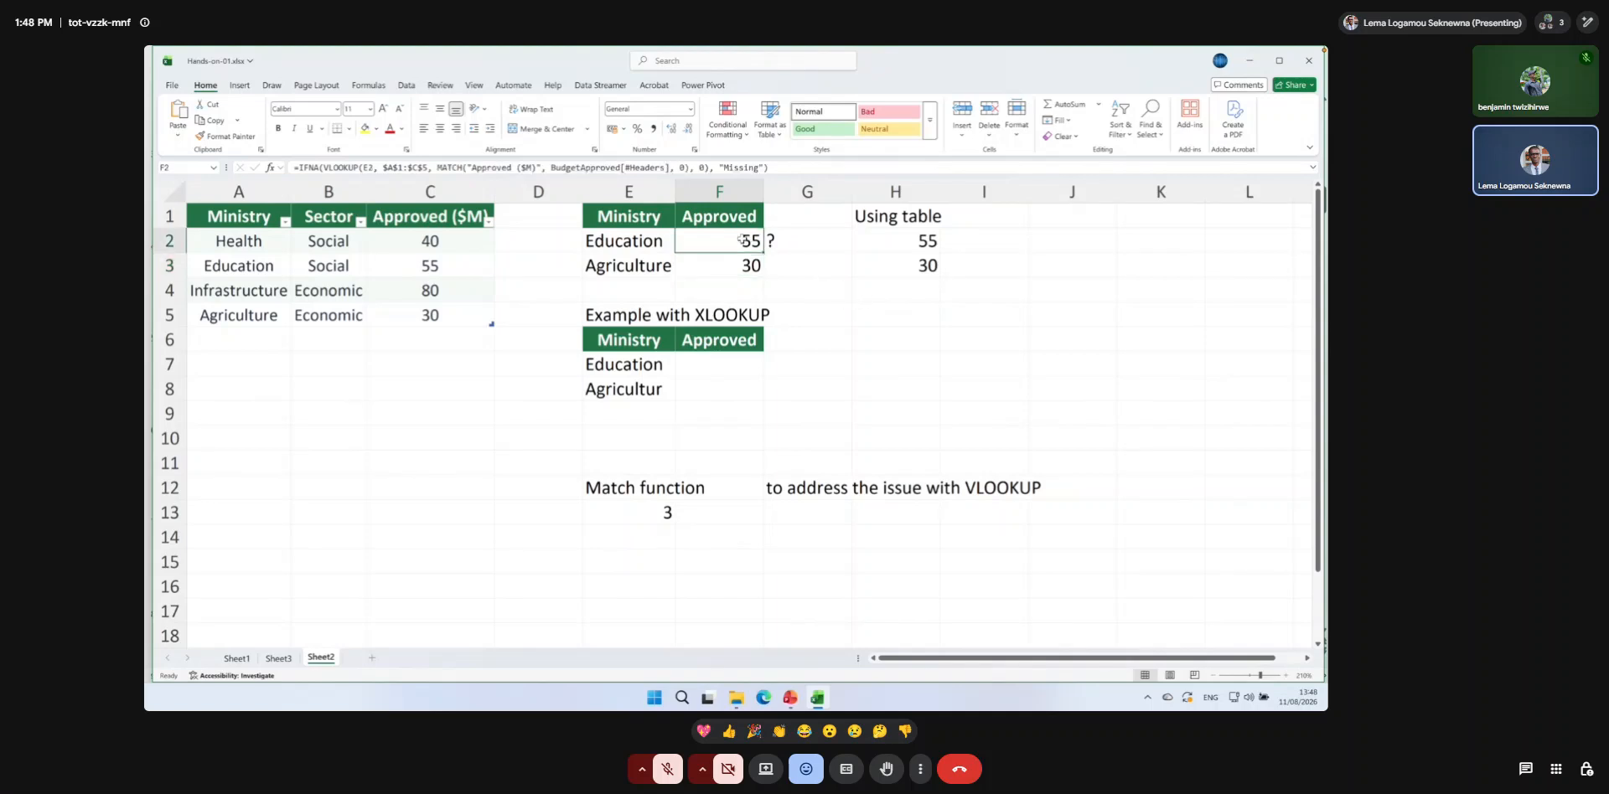
Misspell the ministry in E3 as "Agricultre" to test the missing-value handling, and select F2.
double_click(657, 267)
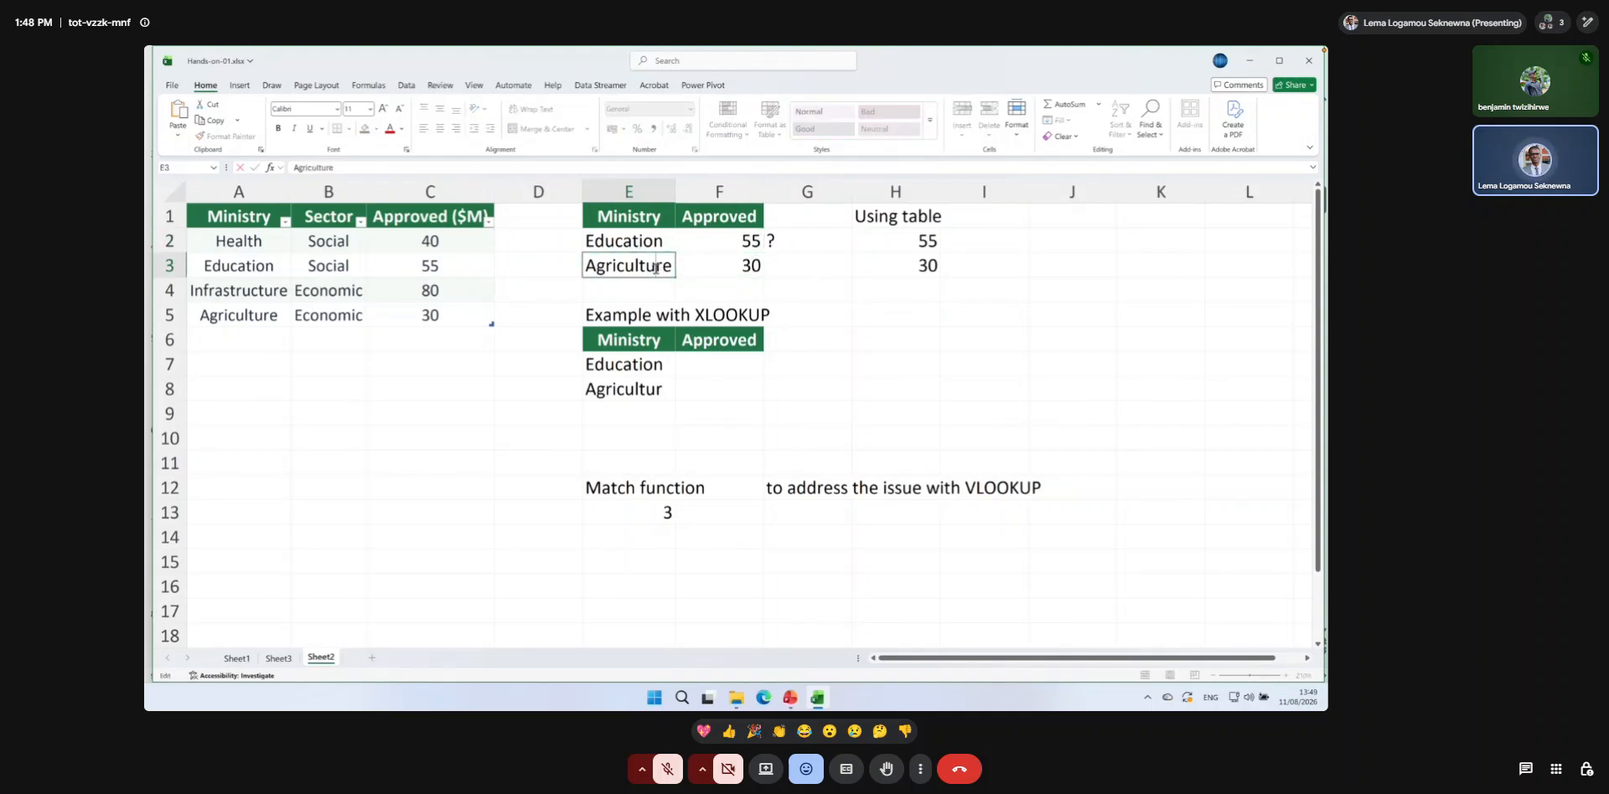
key(BackSpace)
key(Return)
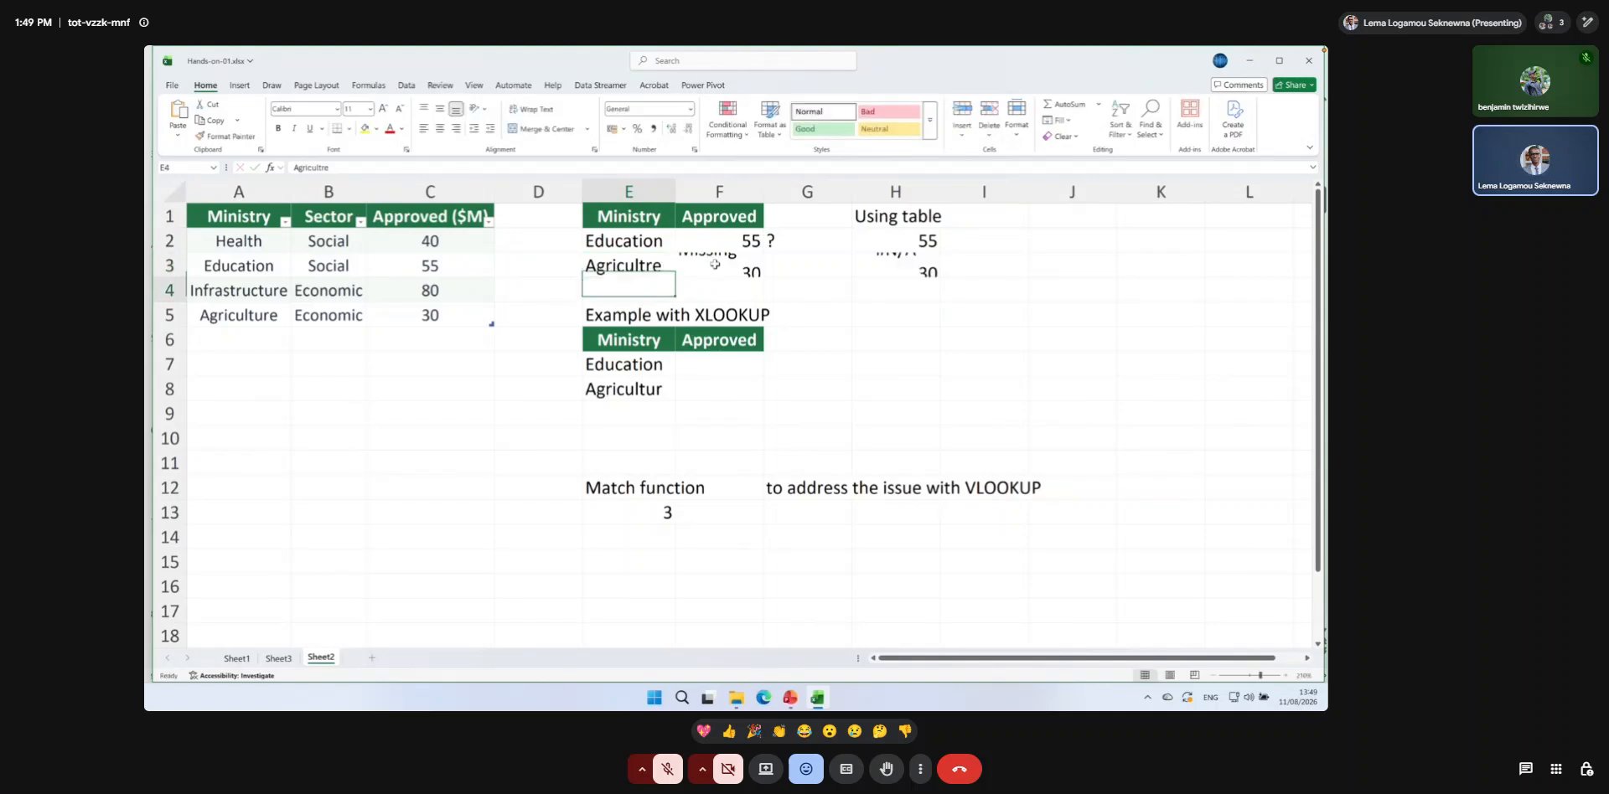
click(731, 243)
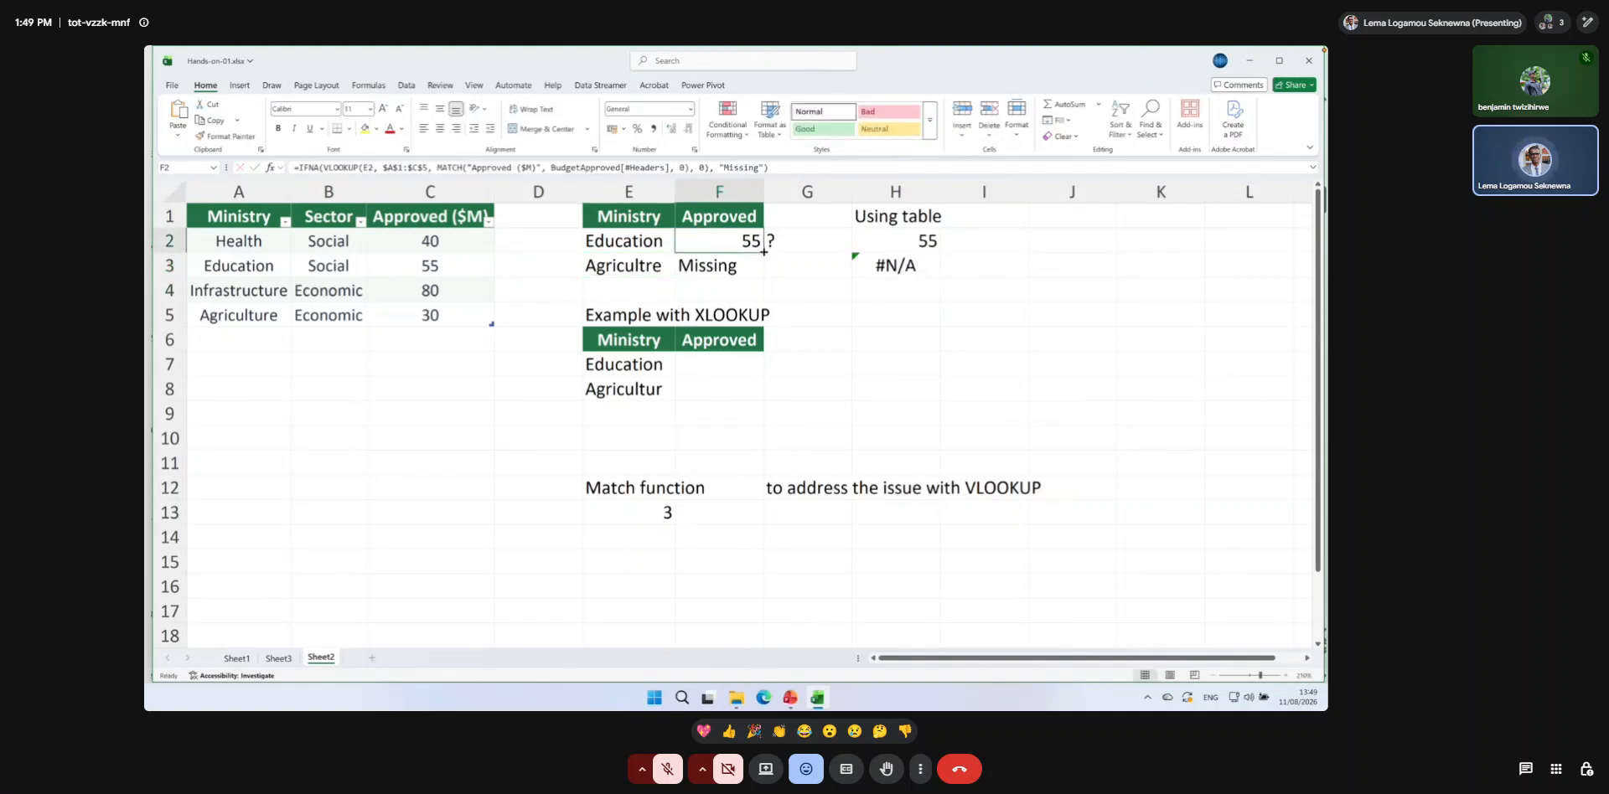
Fill the IFNA formula from F2 down to F3 and check the copied formula's references.
drag(765, 252, 759, 273)
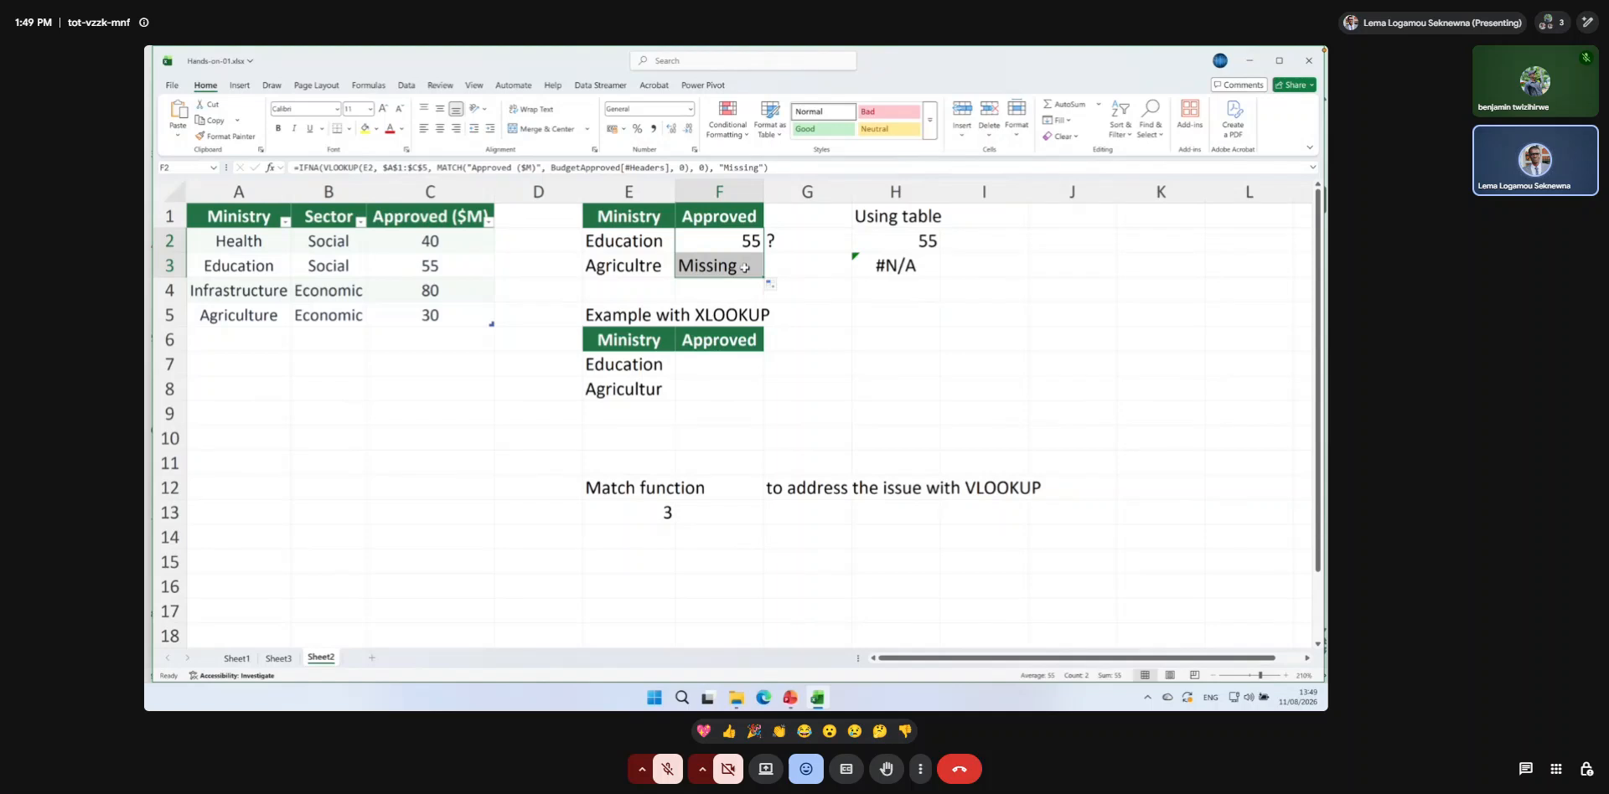
click(744, 268)
double_click(744, 268)
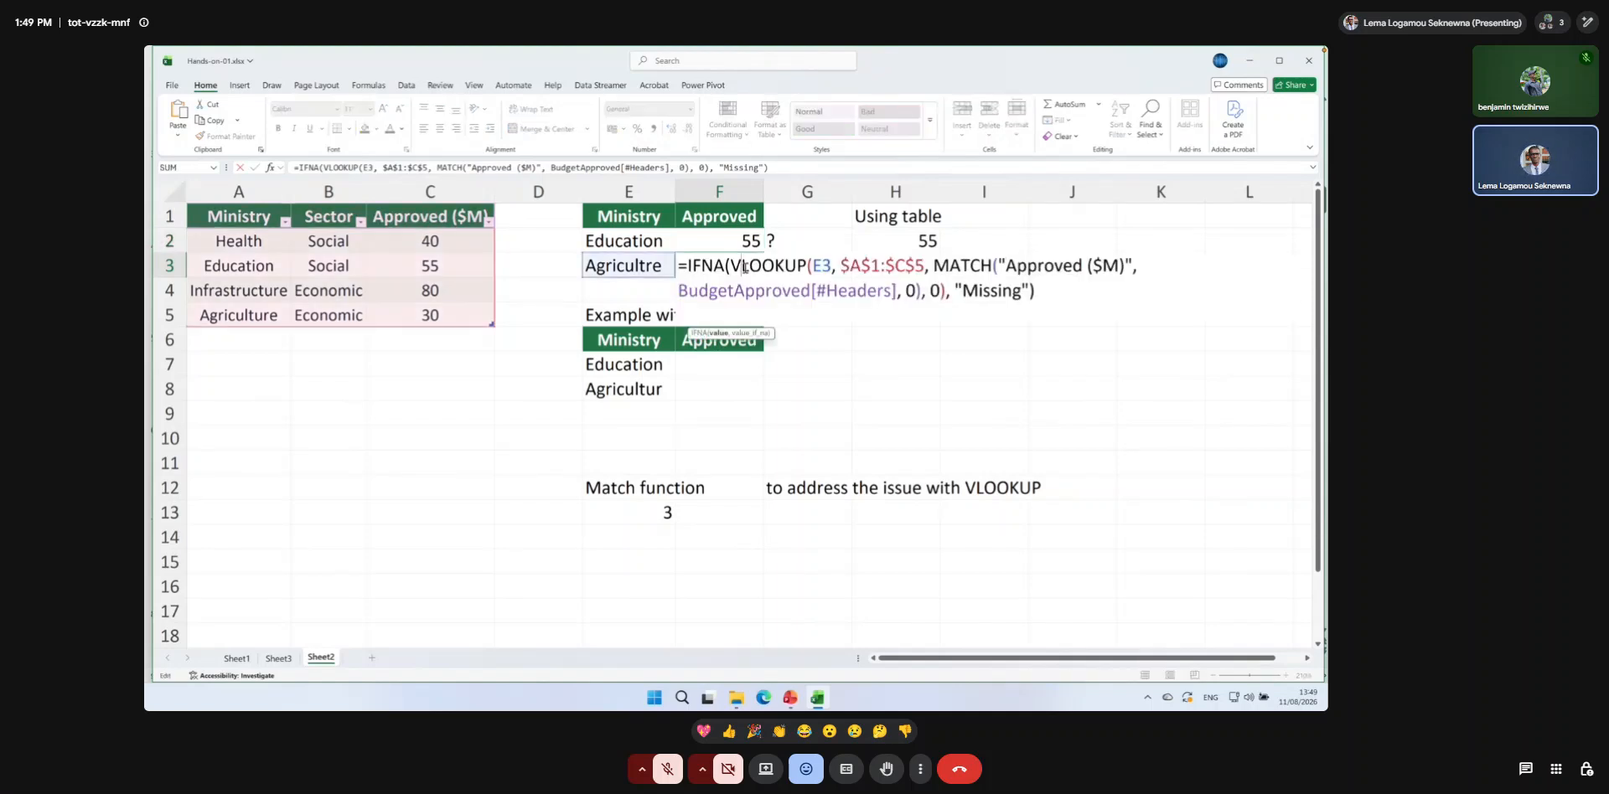
key(Return)
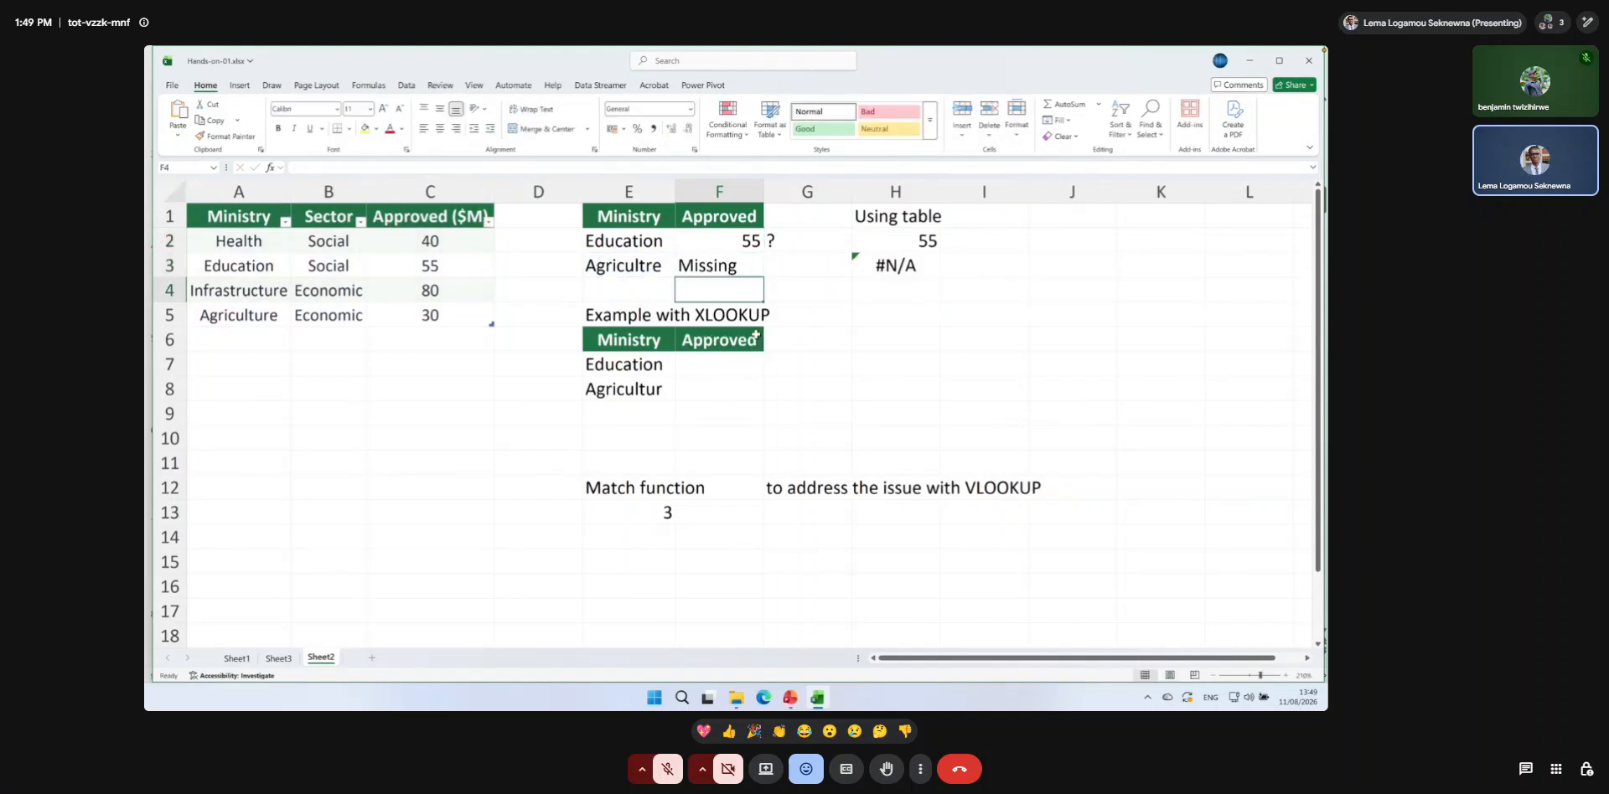
Start an XLOOKUP formula in F7 with the ministry in E7 as its lookup value.
click(726, 364)
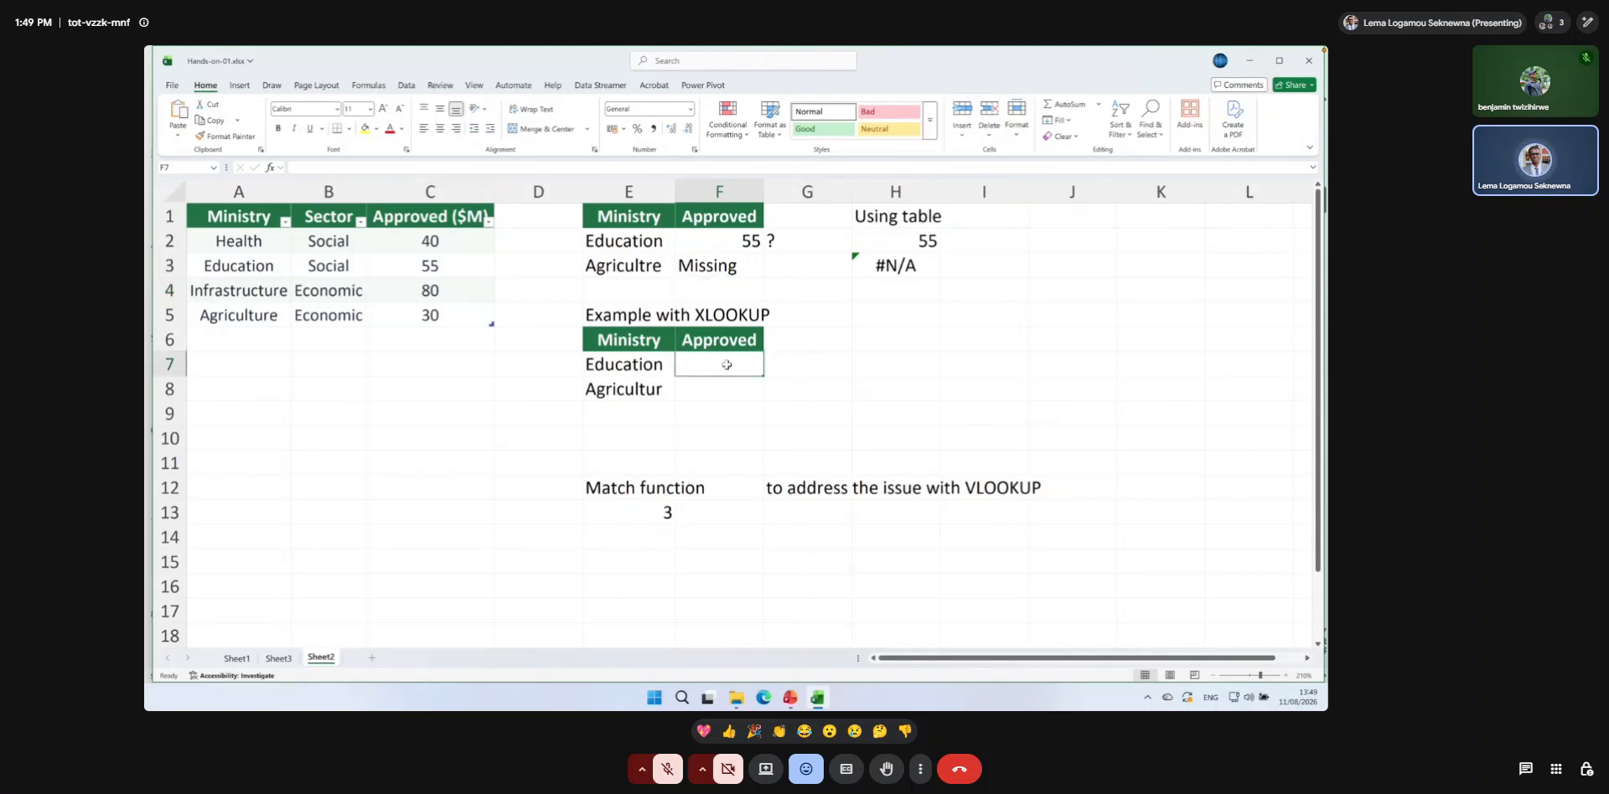
text(=)
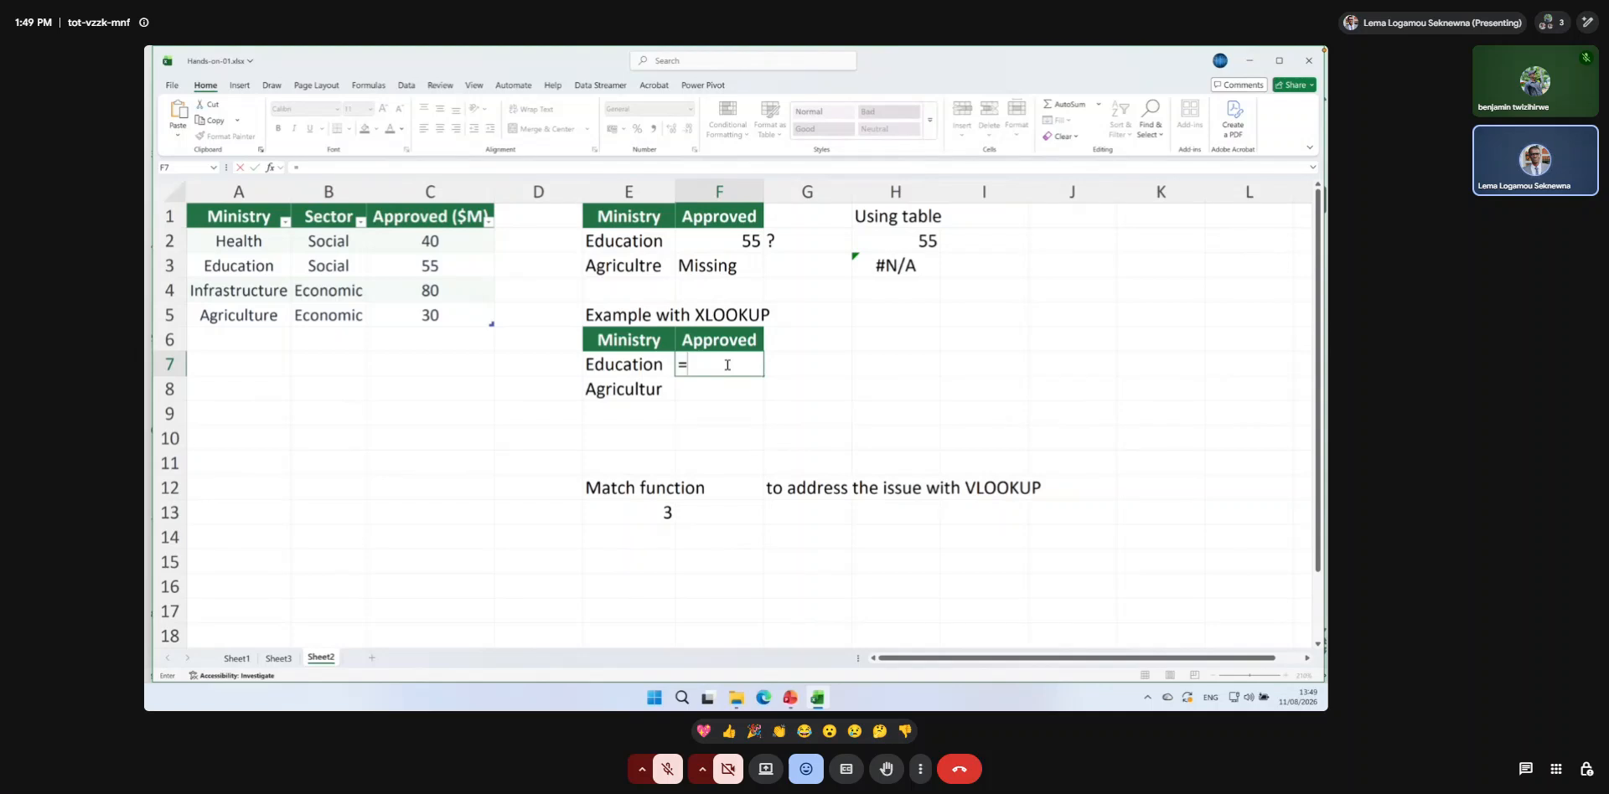
text(xlook)
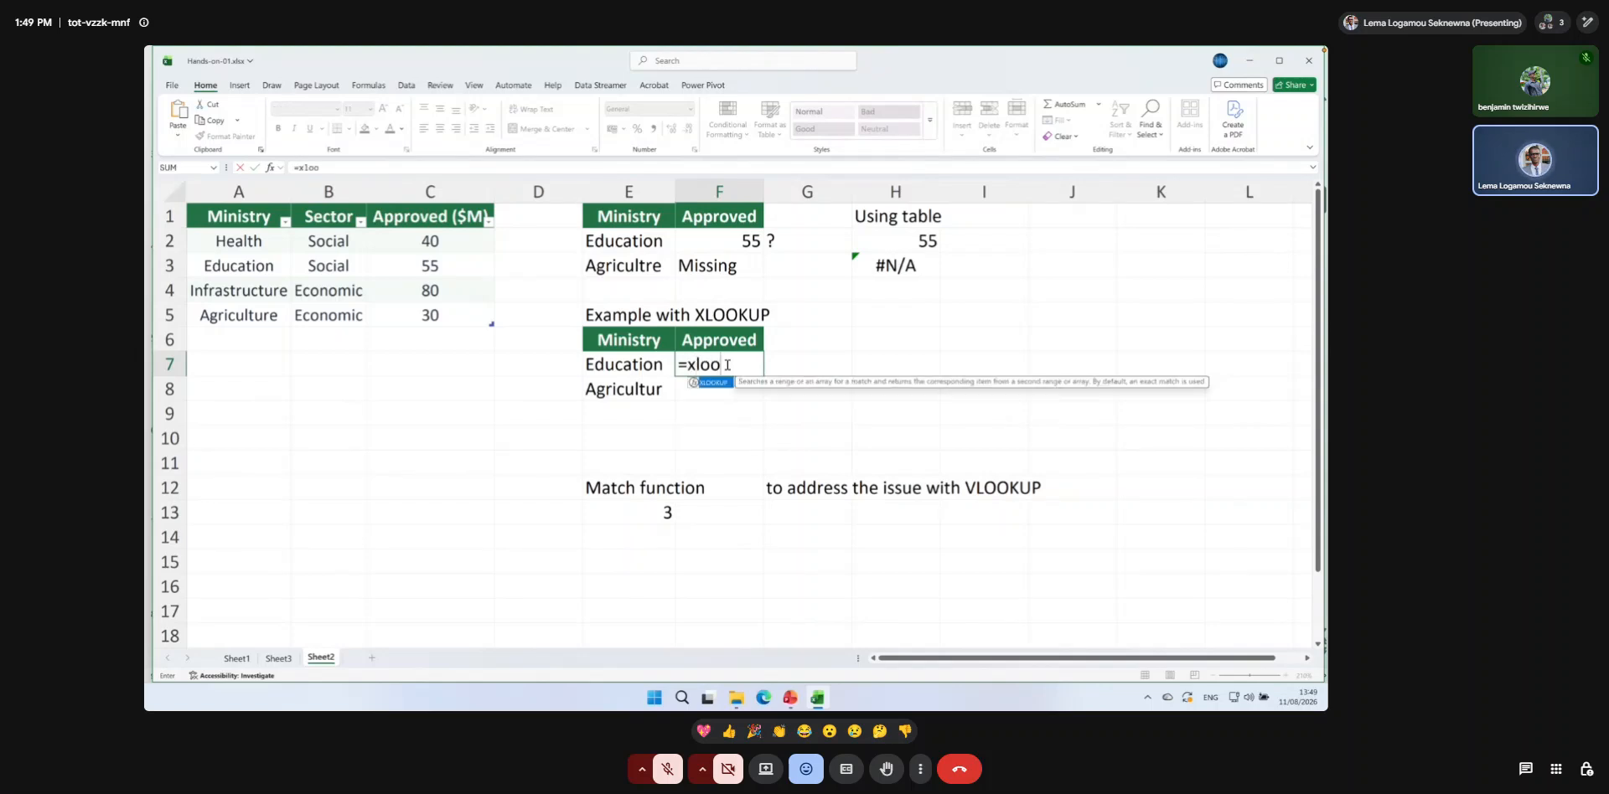
double_click(719, 383)
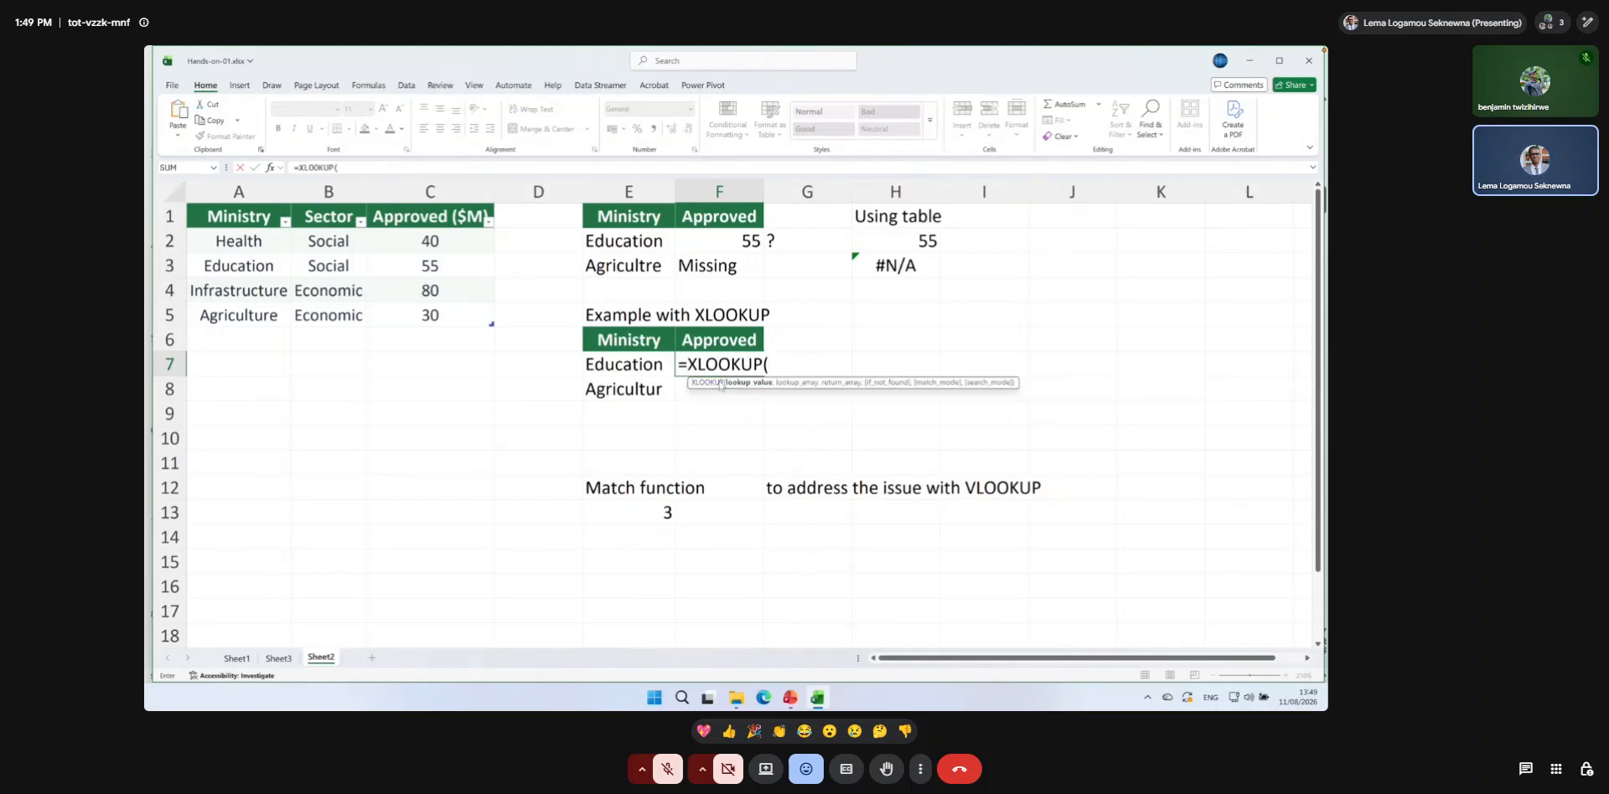
click(640, 364)
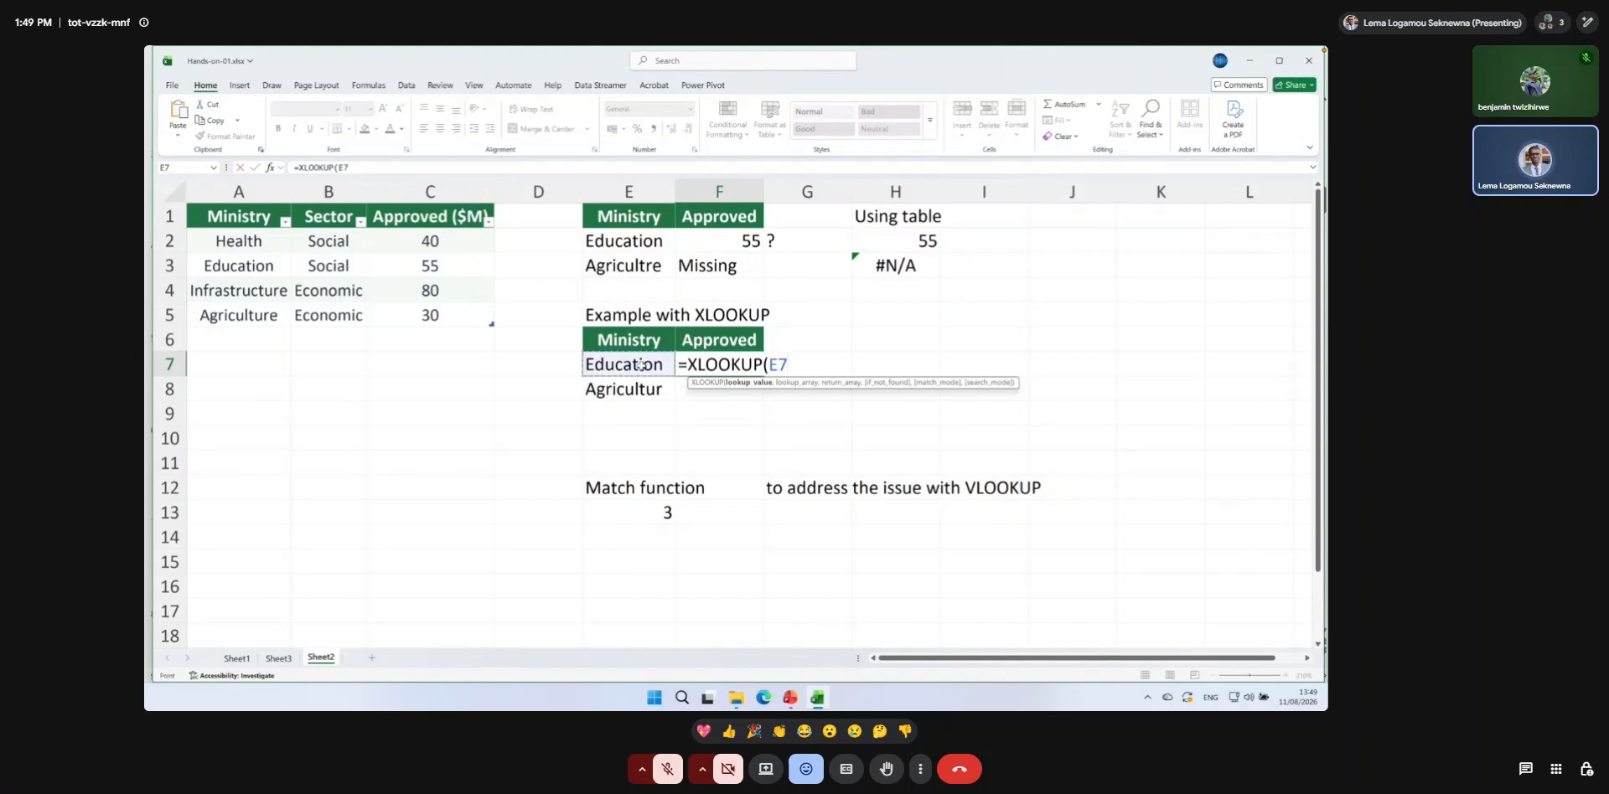
text(,)
Give the XLOOKUP in F7 the structured reference BudgetApproved[Ministry] as its lookup array, without the #All header part.
drag(225, 216, 236, 316)
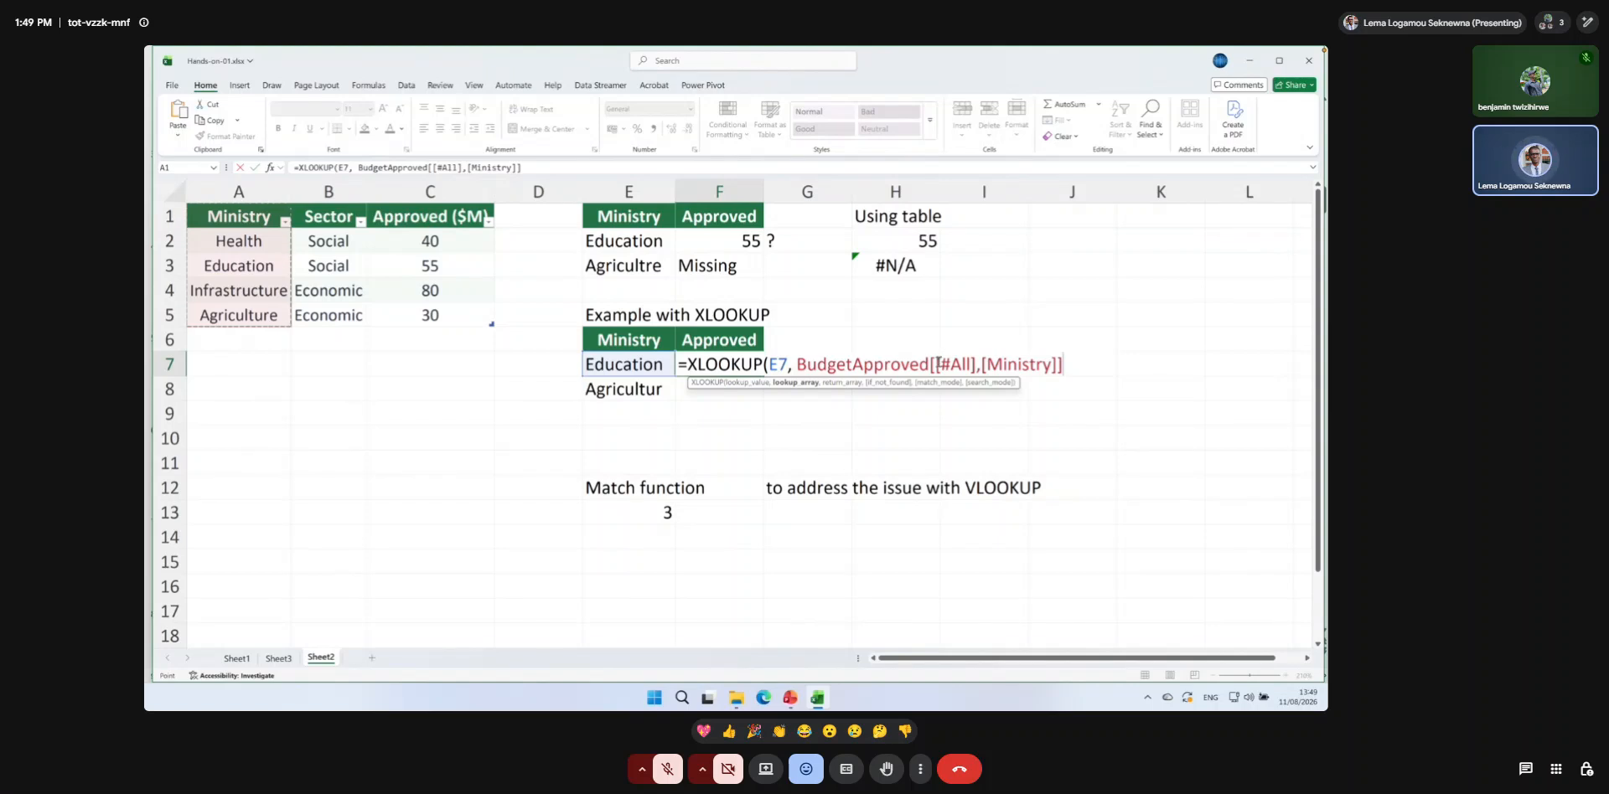
drag(956, 363, 1056, 362)
text(Mini)
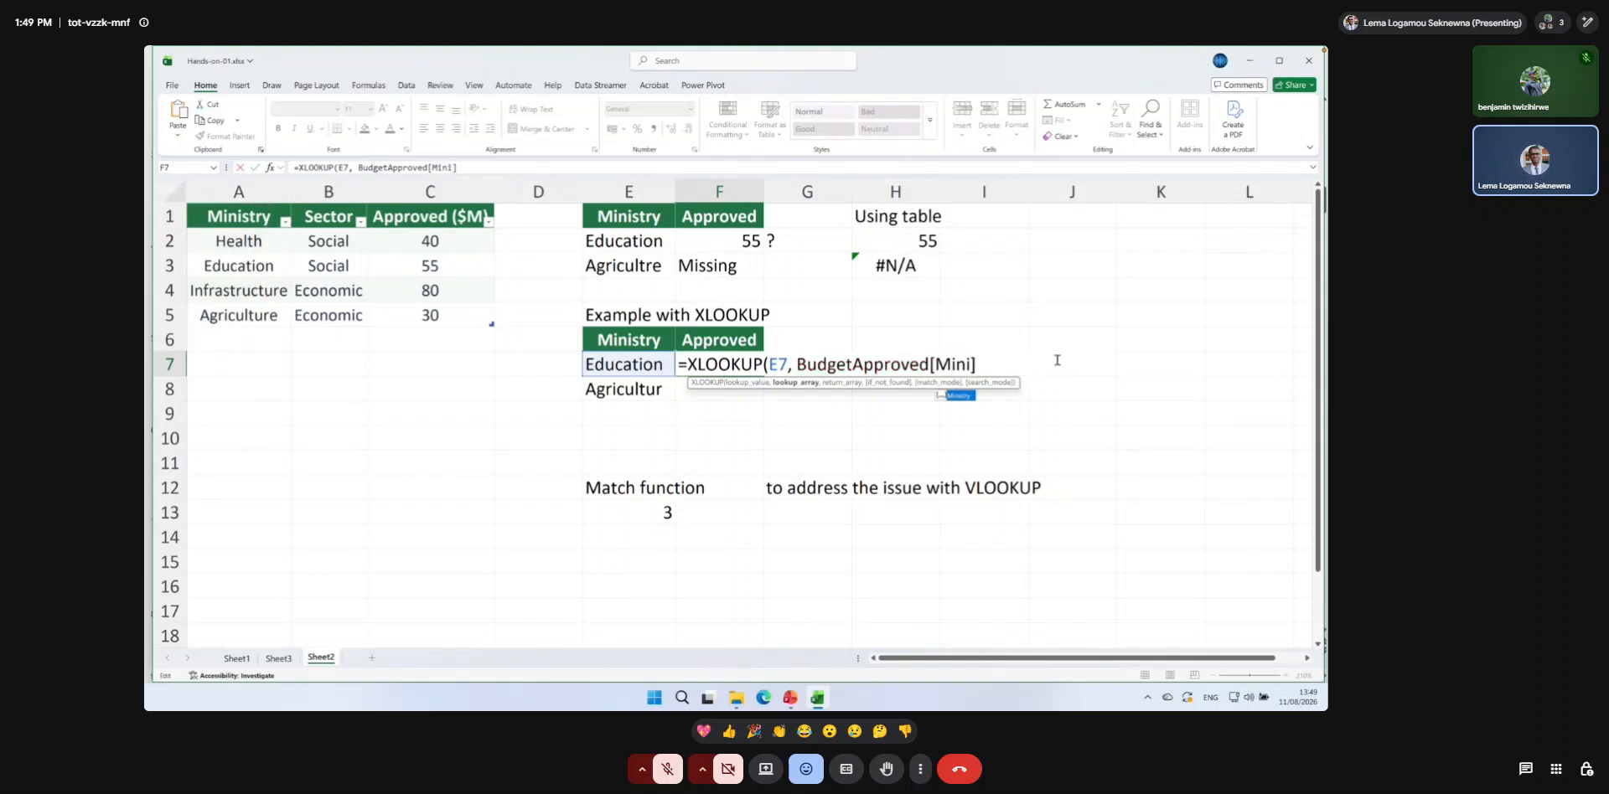
double_click(964, 395)
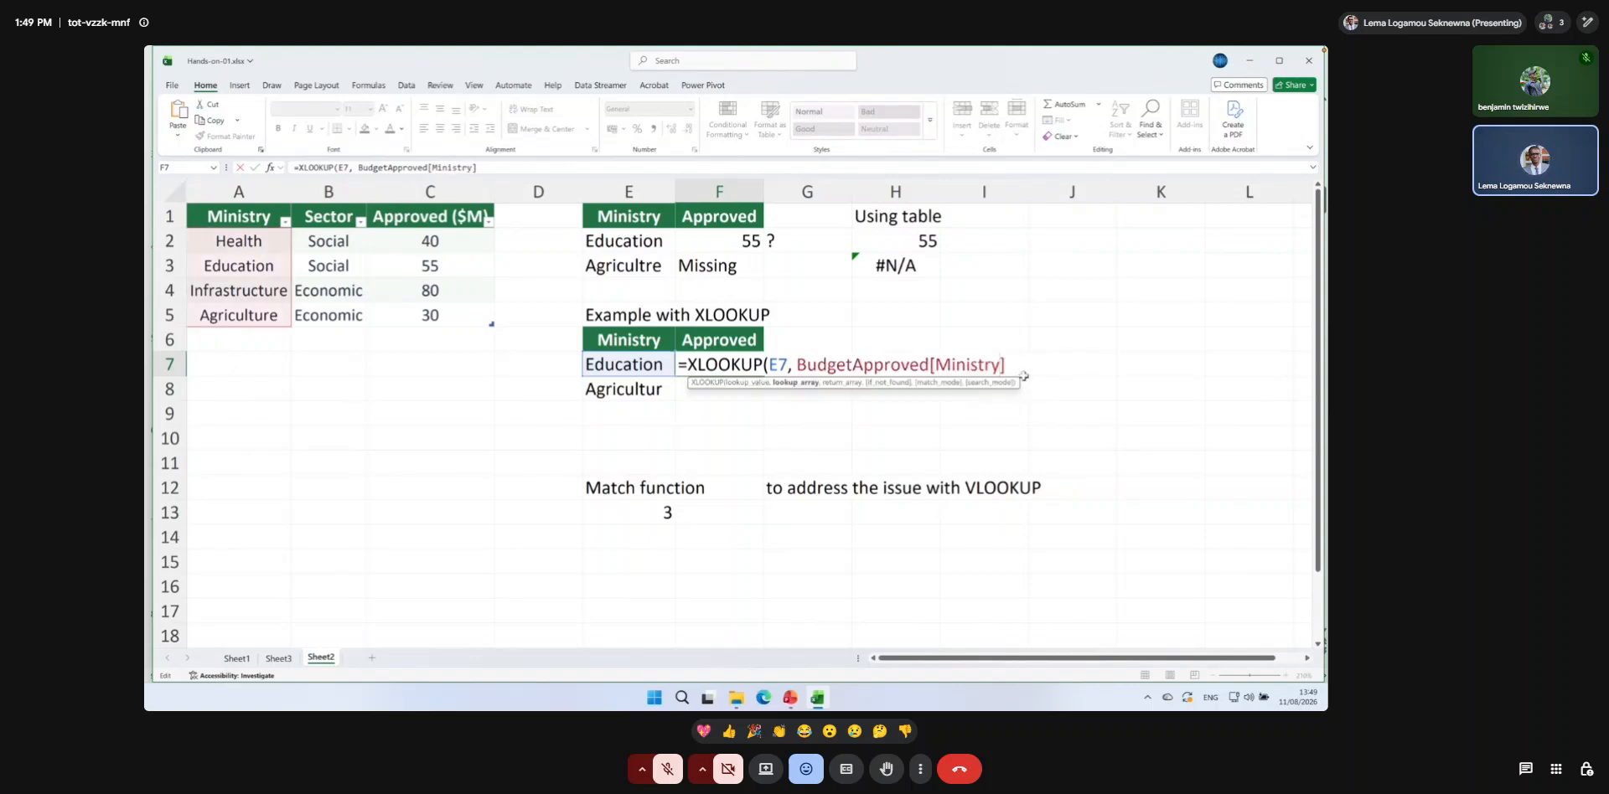
text(,)
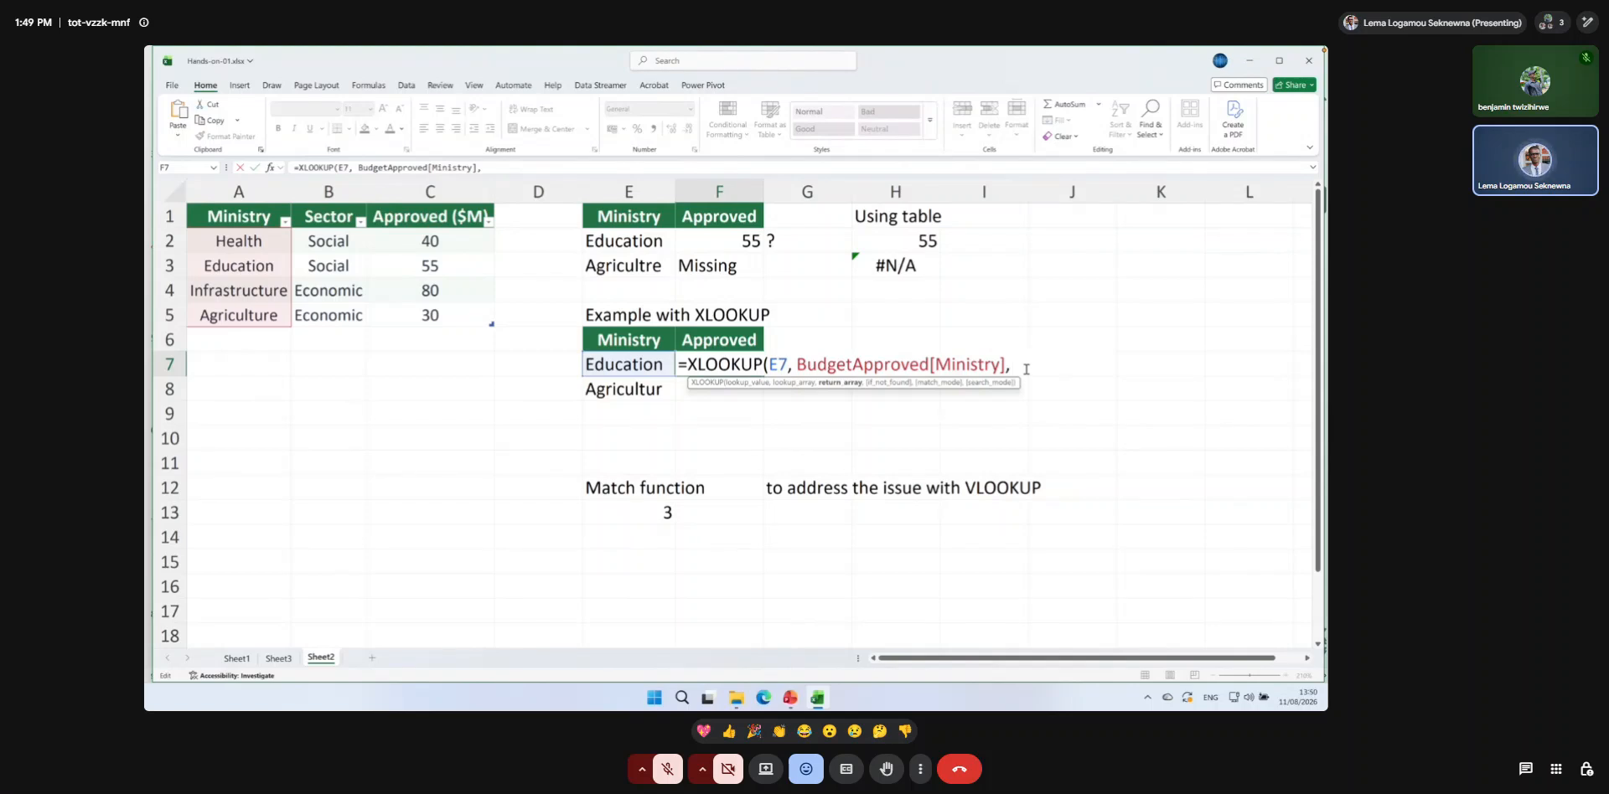
Set BudgetApproved[Approved ($M)] as the return array of the XLOOKUP in F7.
text(bu)
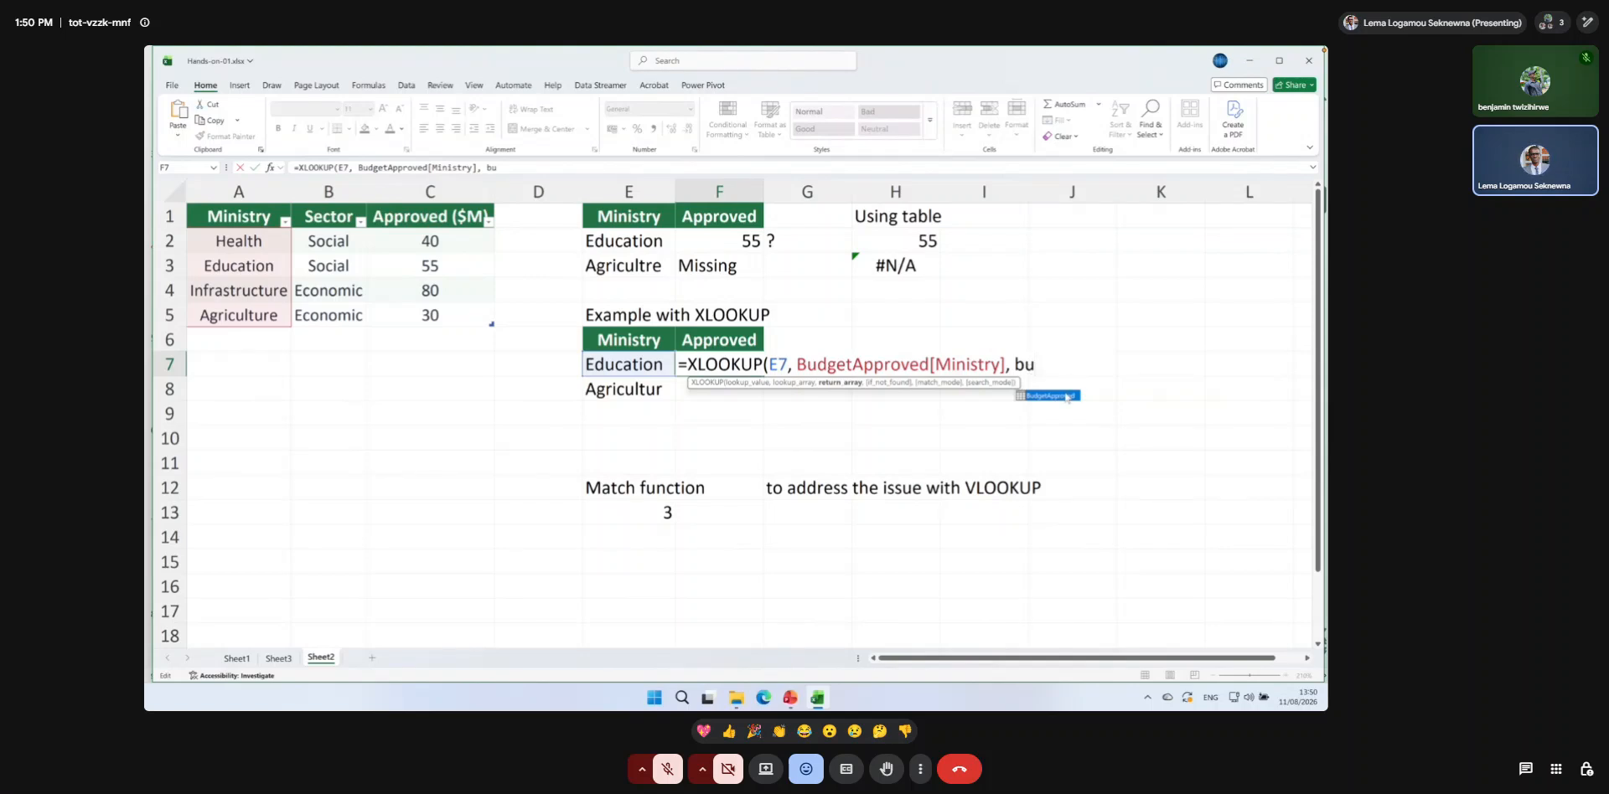
double_click(1066, 396)
text([)
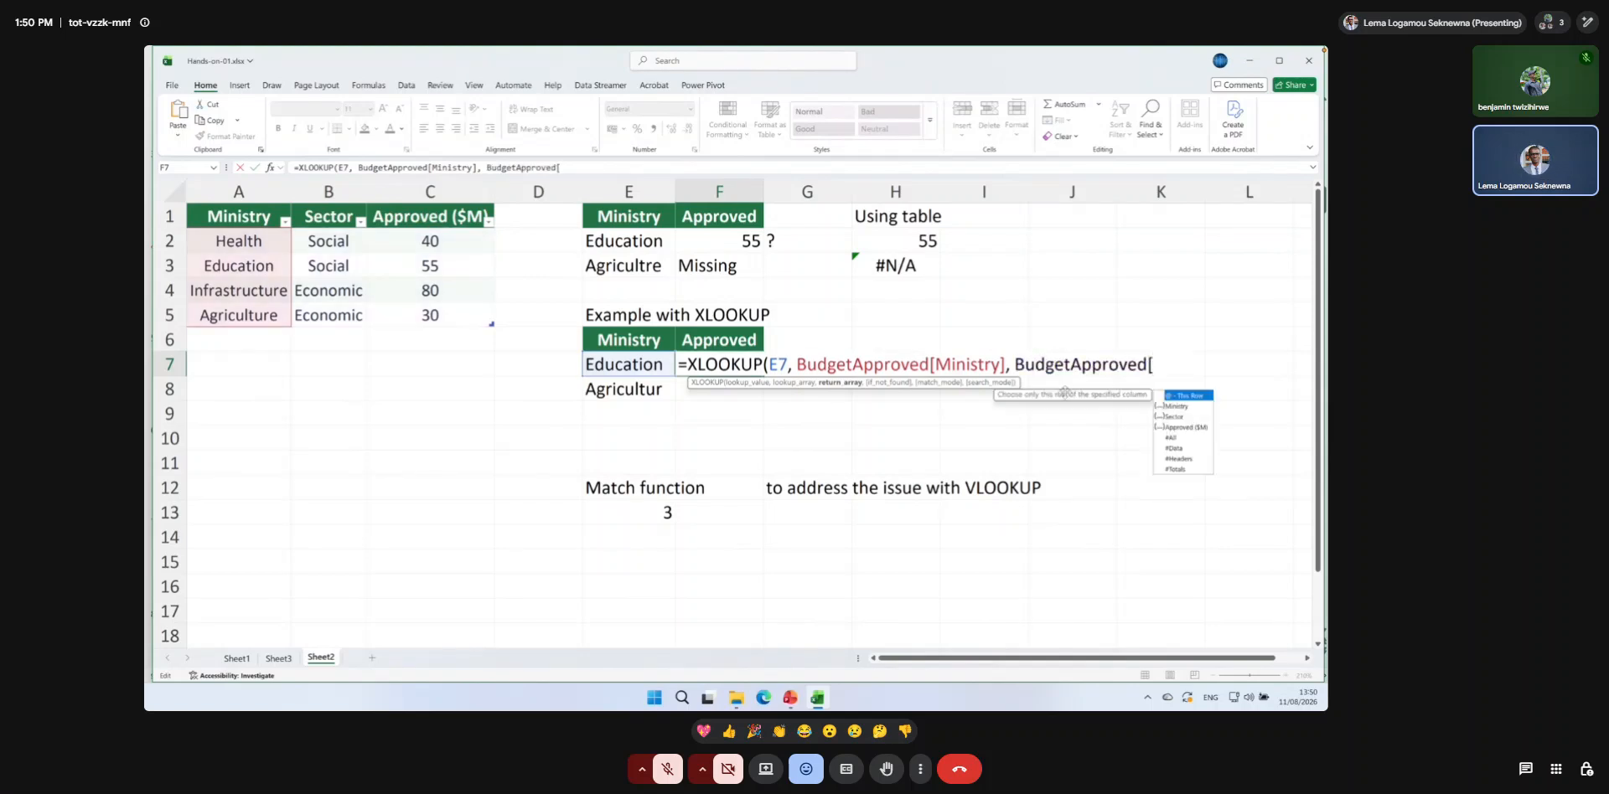
double_click(1172, 426)
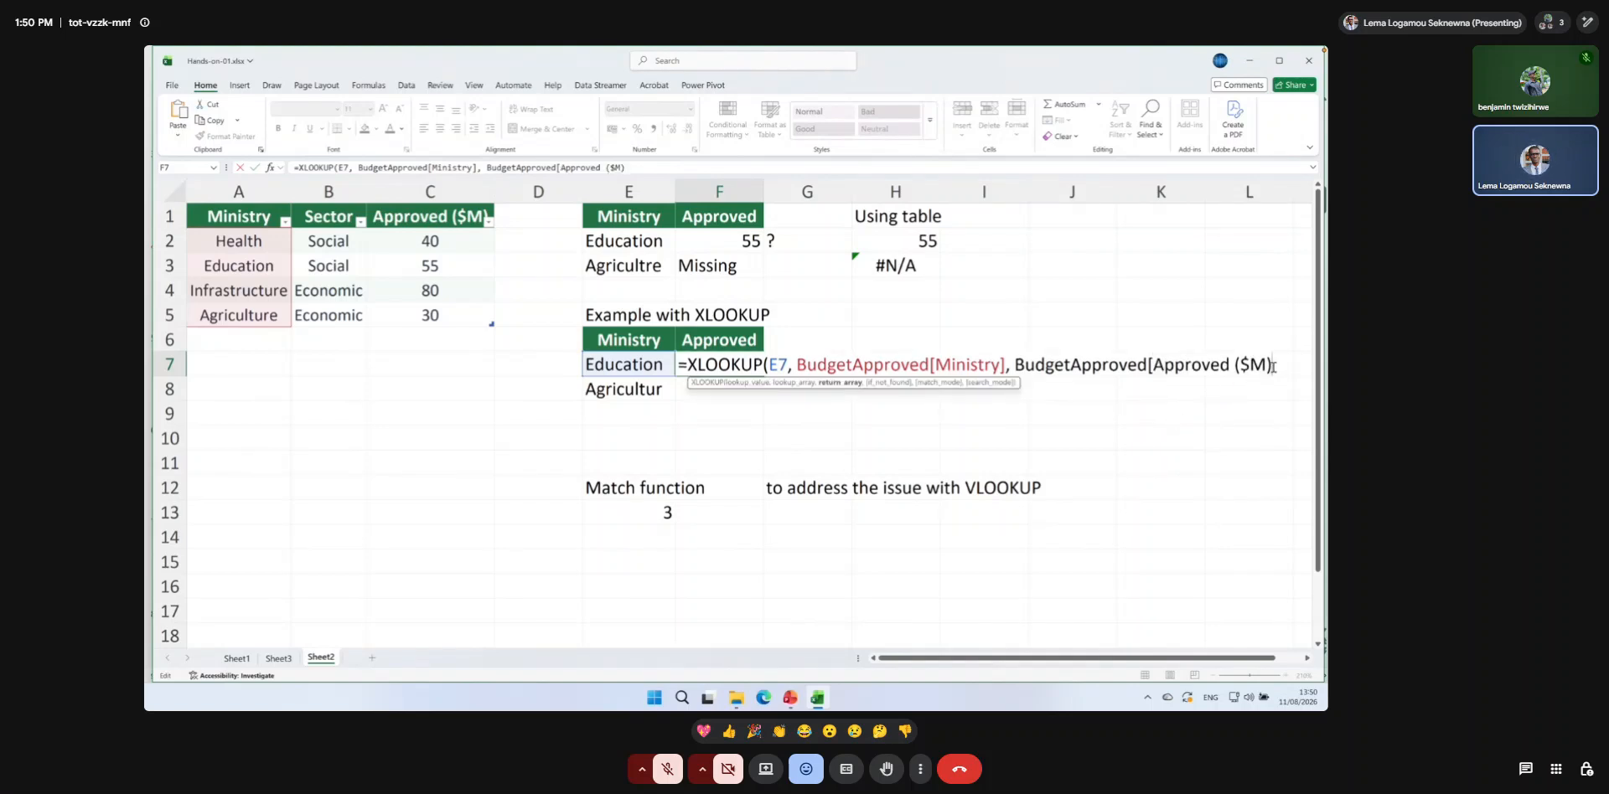
text(],)
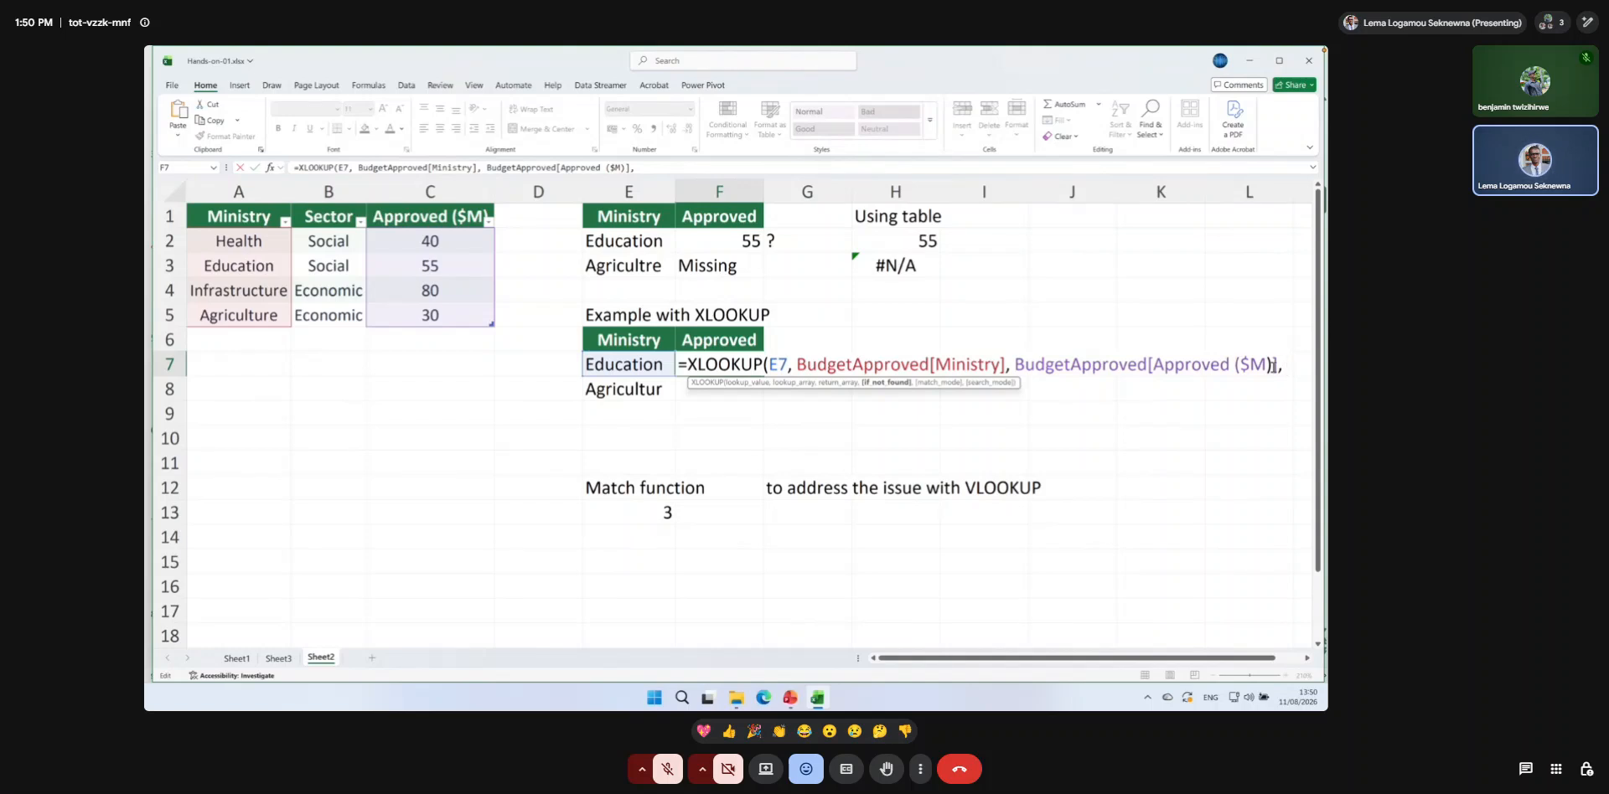
text( @)
Add "Missing" as the if-not-found value of the XLOOKUP in F7 and complete the formula.
key(BackSpace)
text("Missing@)
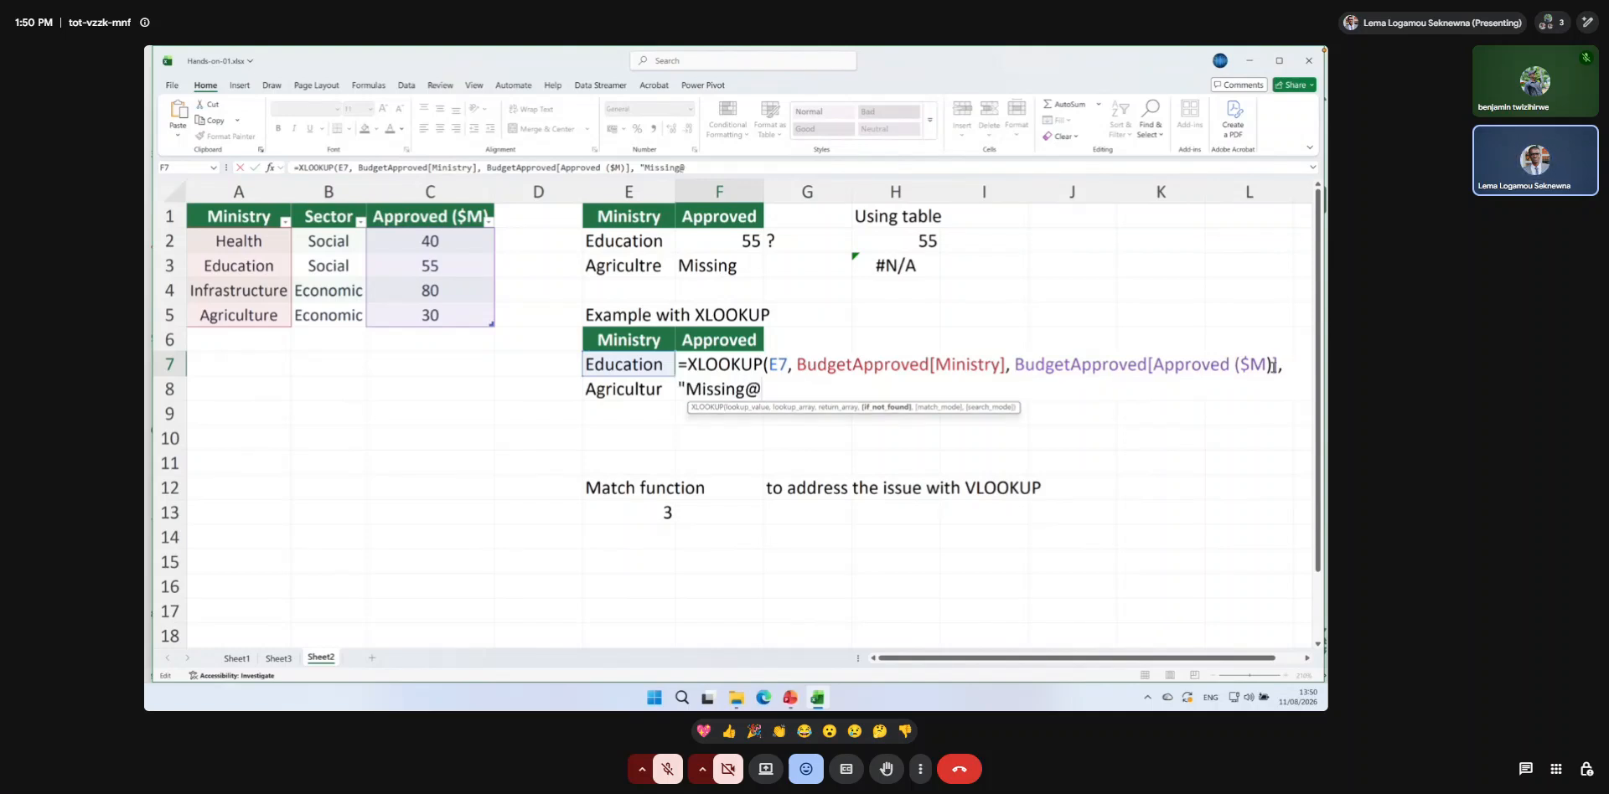
key(BackSpace)
text("))
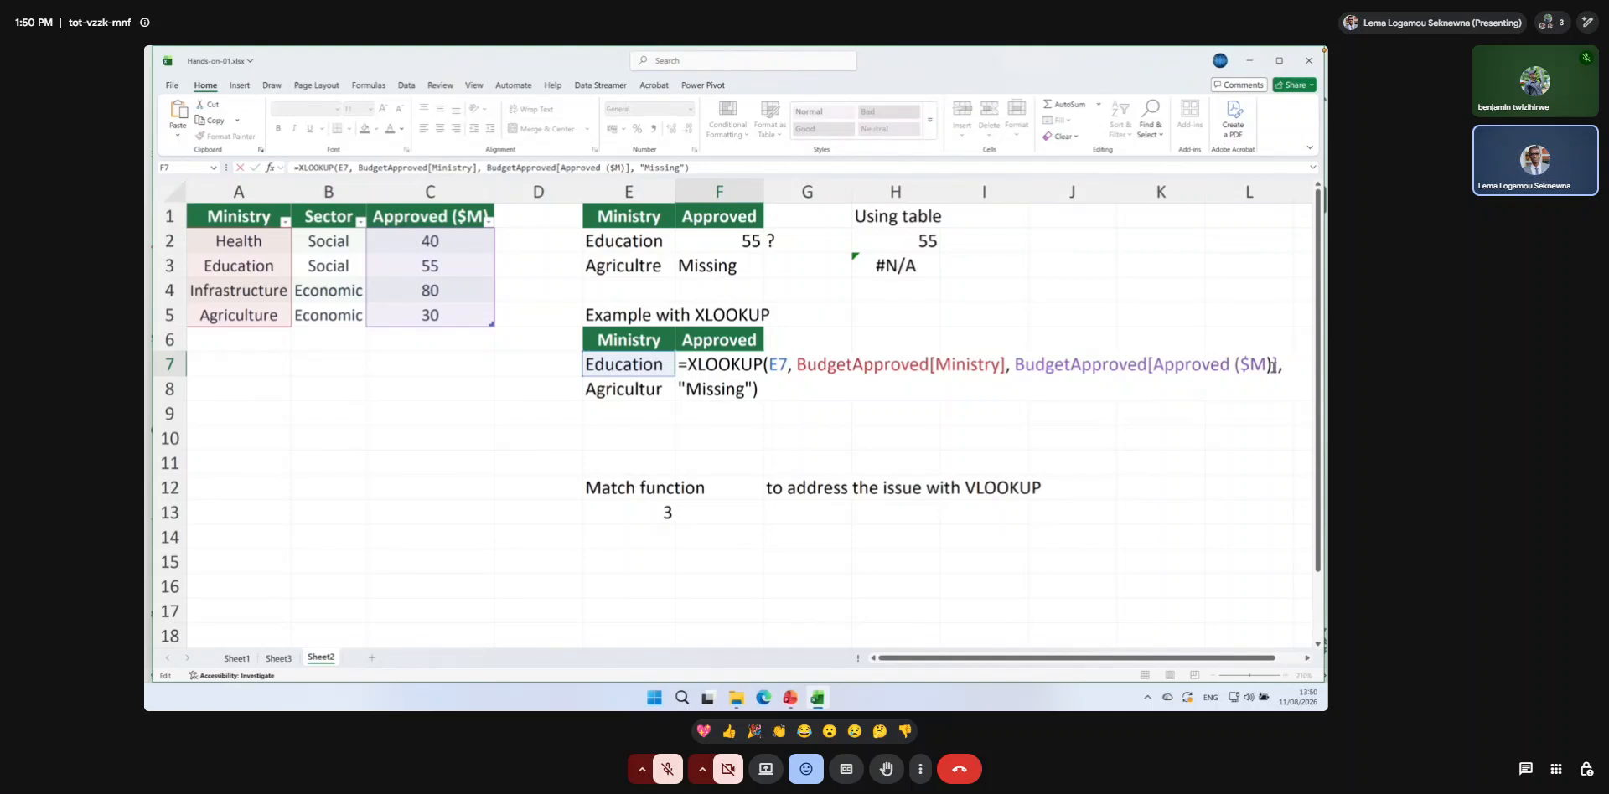
click(724, 392)
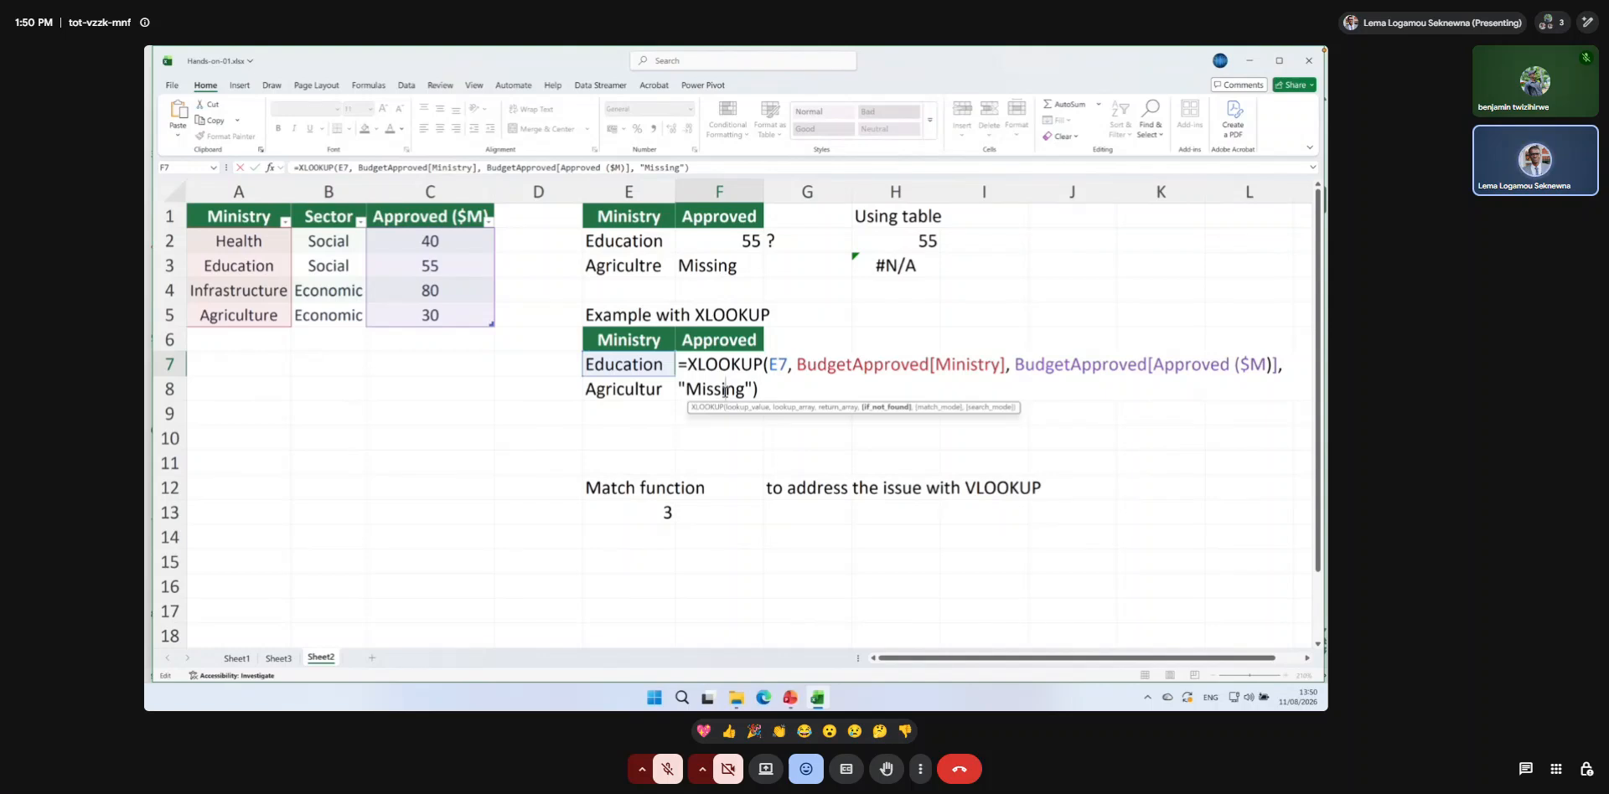
double_click(724, 391)
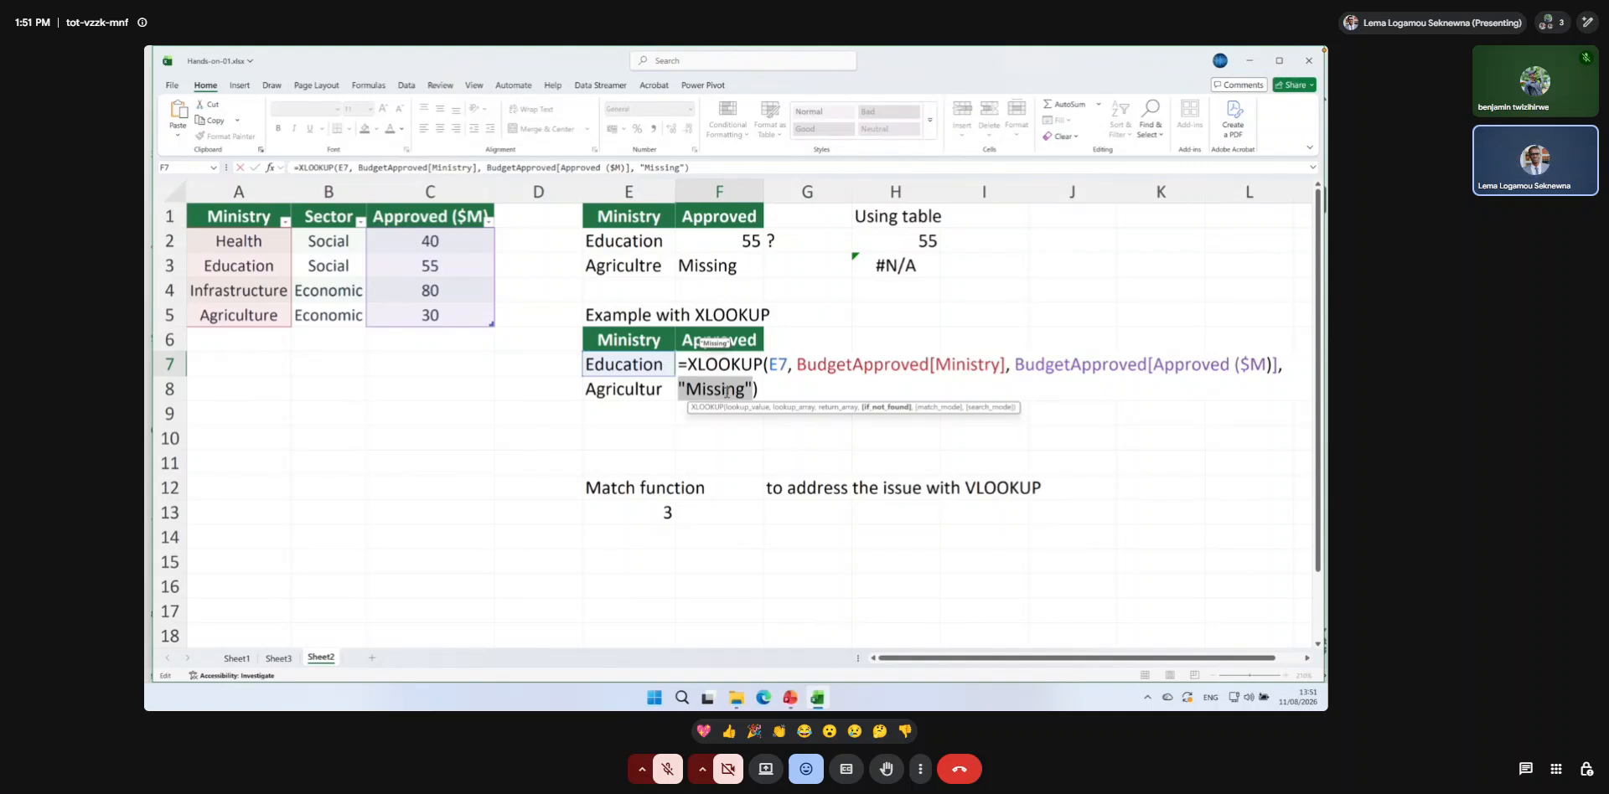
click(725, 391)
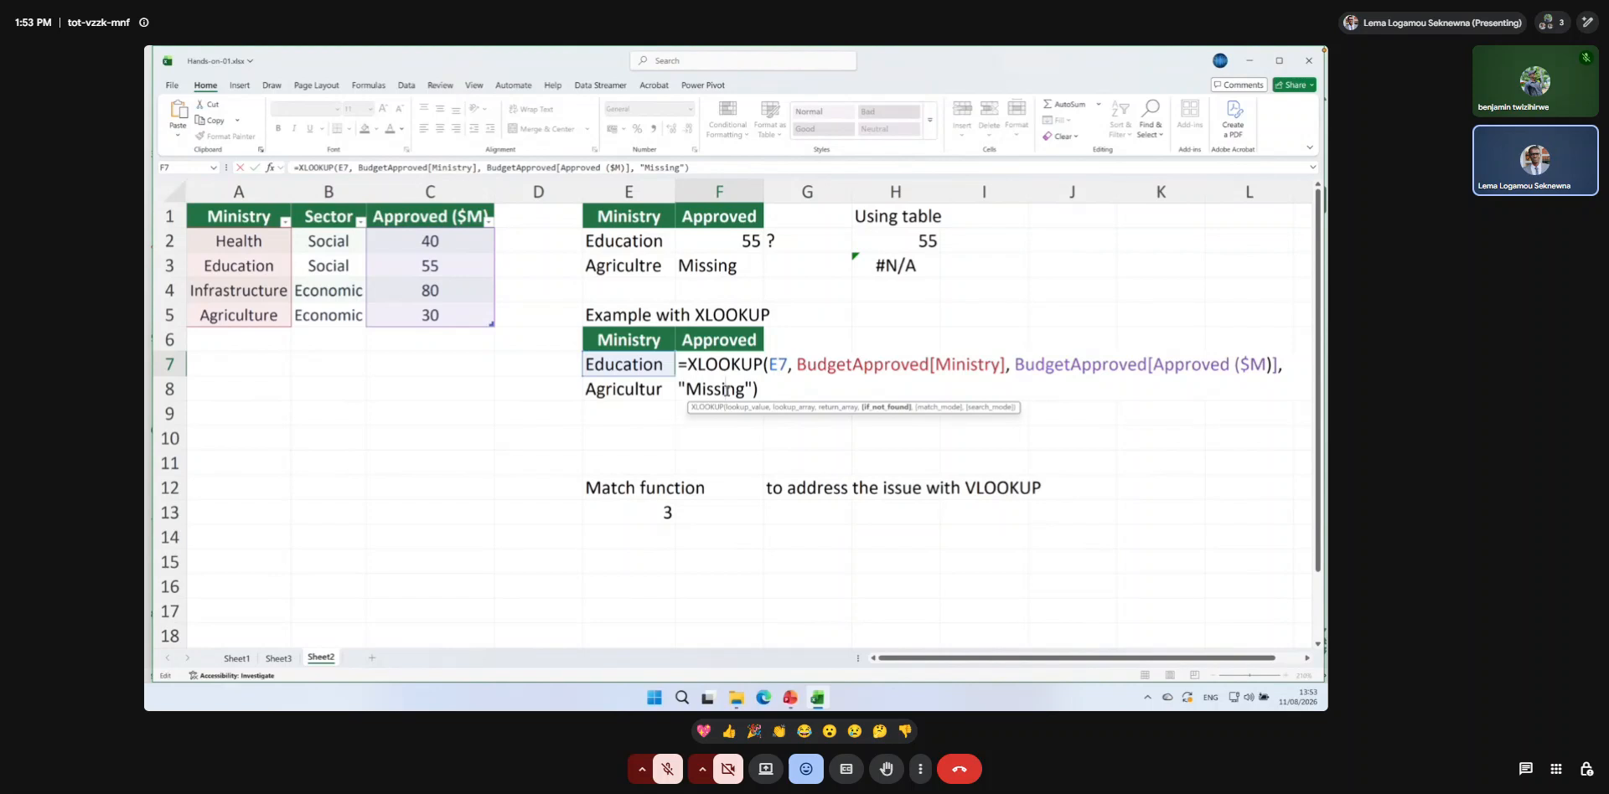
key(Return)
Fill the XLOOKUP formula from F7 down to F8 and compare it with the IFNA and VLOOKUP formula in F3.
click(729, 361)
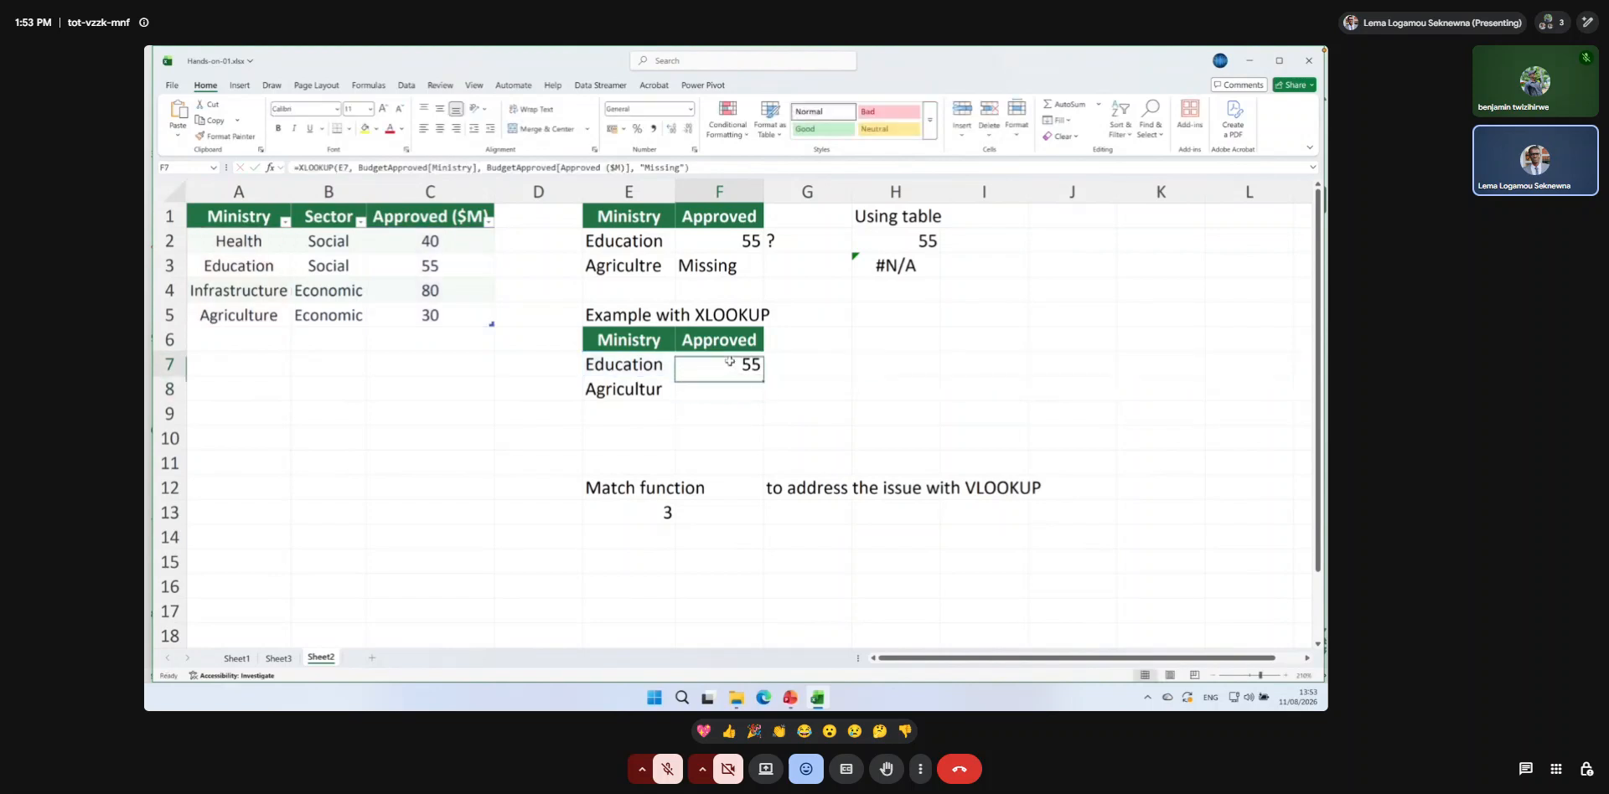
drag(764, 379, 764, 391)
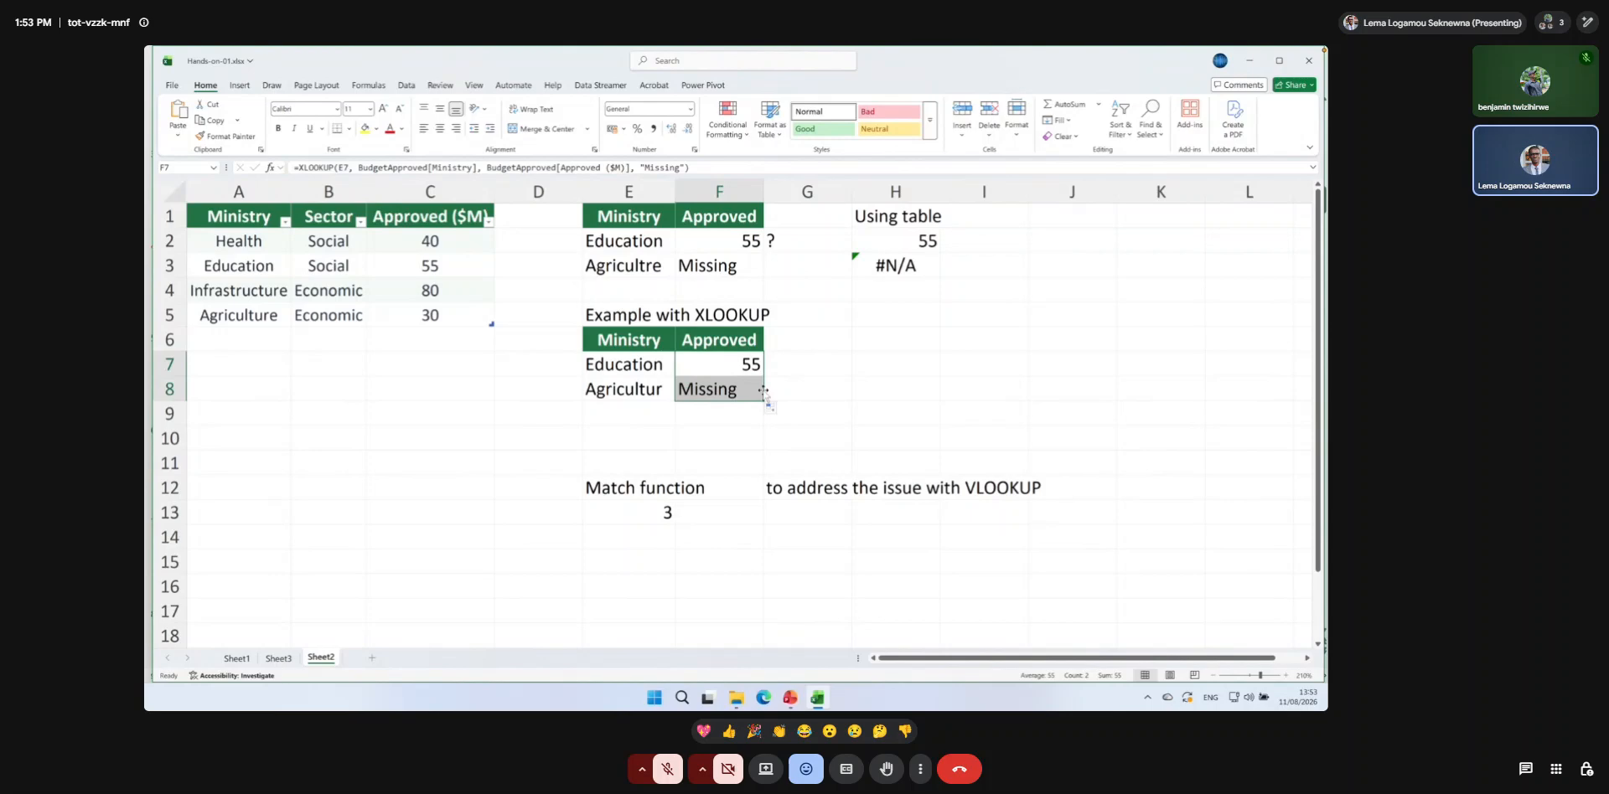
double_click(710, 387)
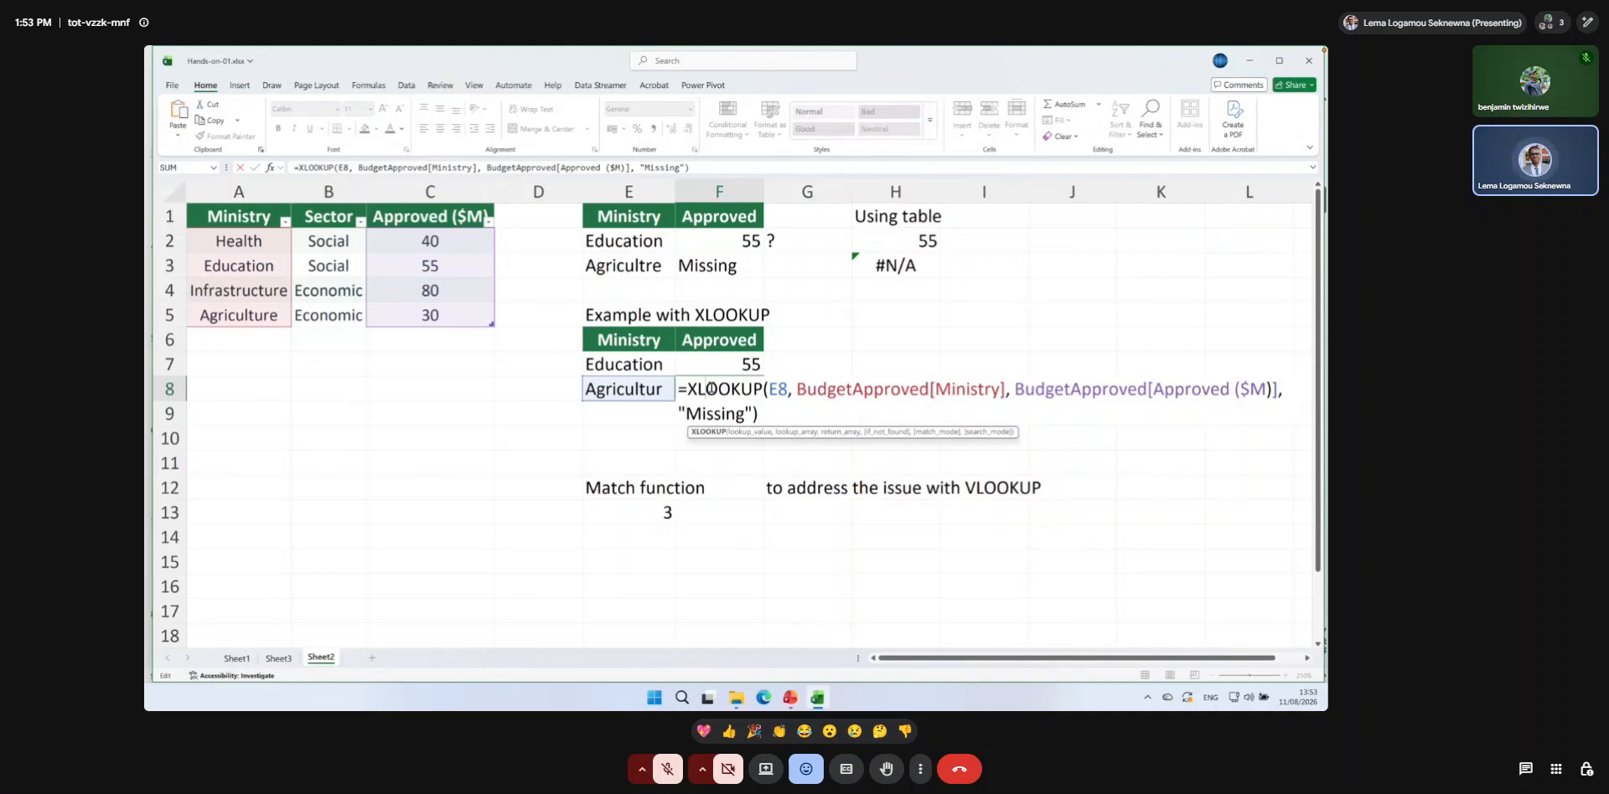
key(Return)
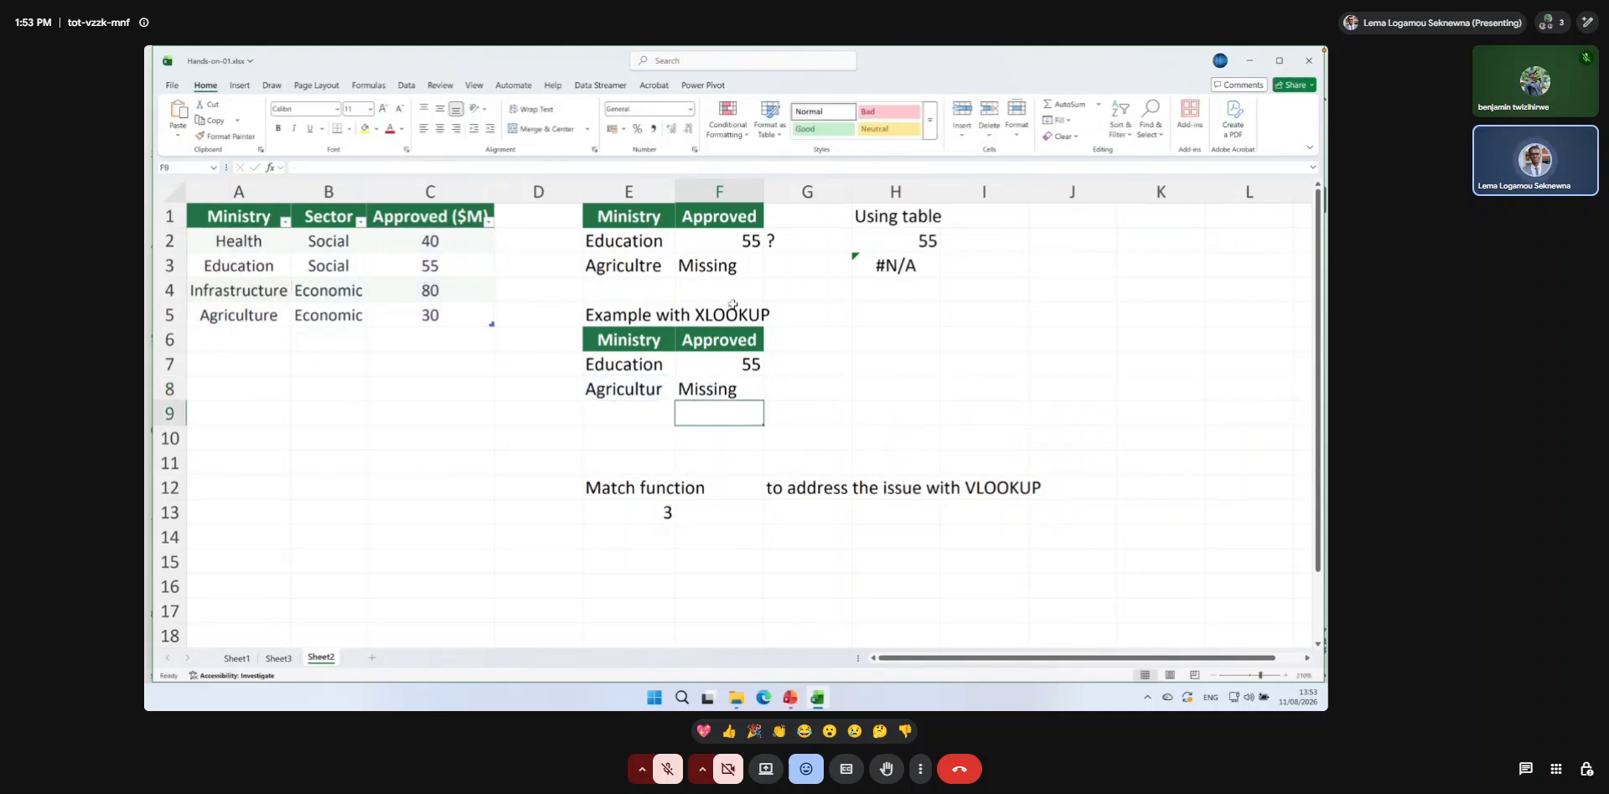
double_click(720, 269)
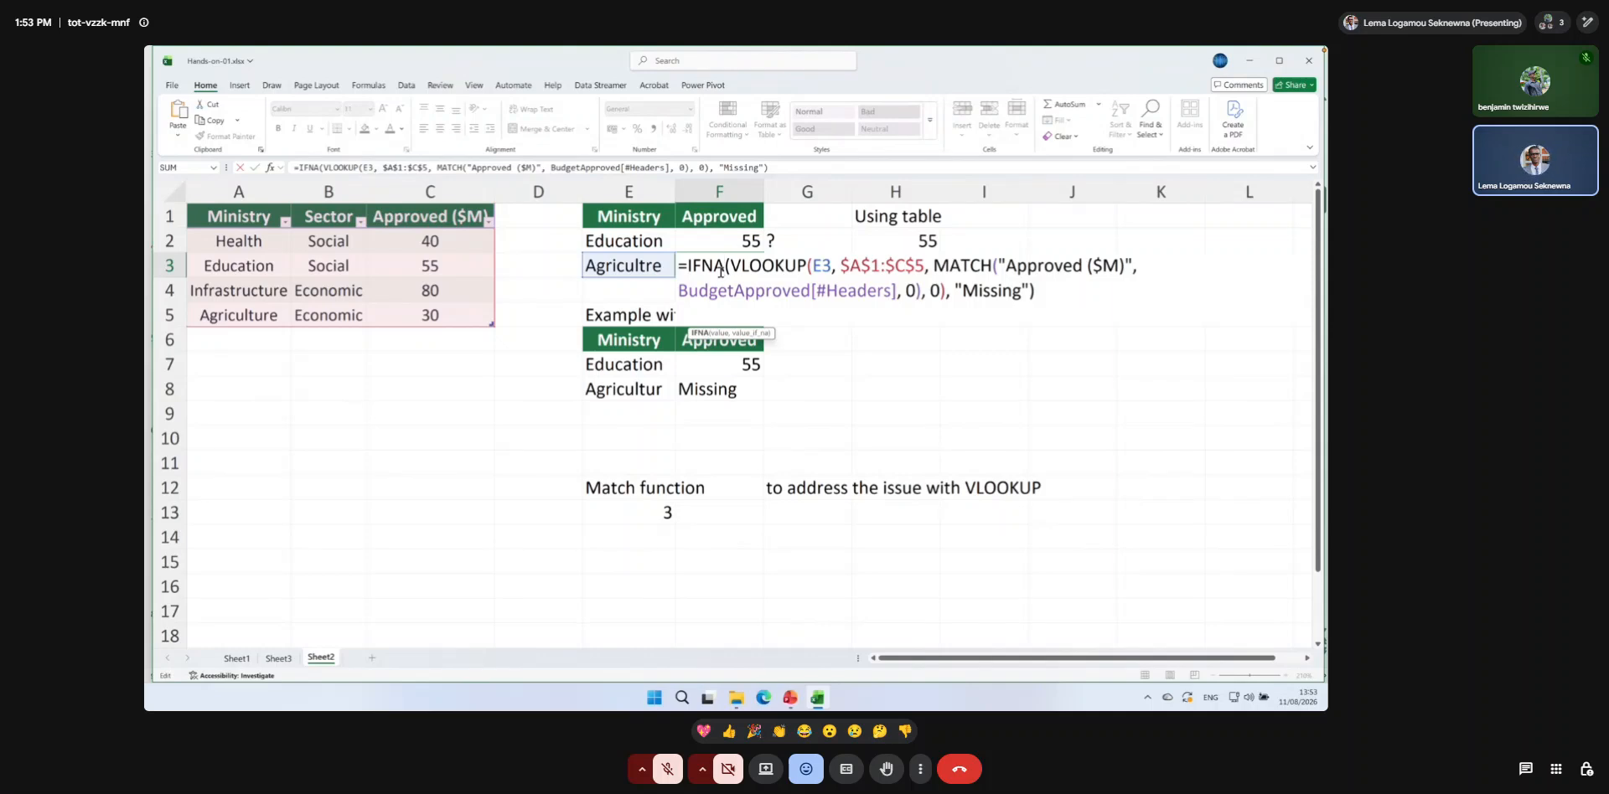
key(Return)
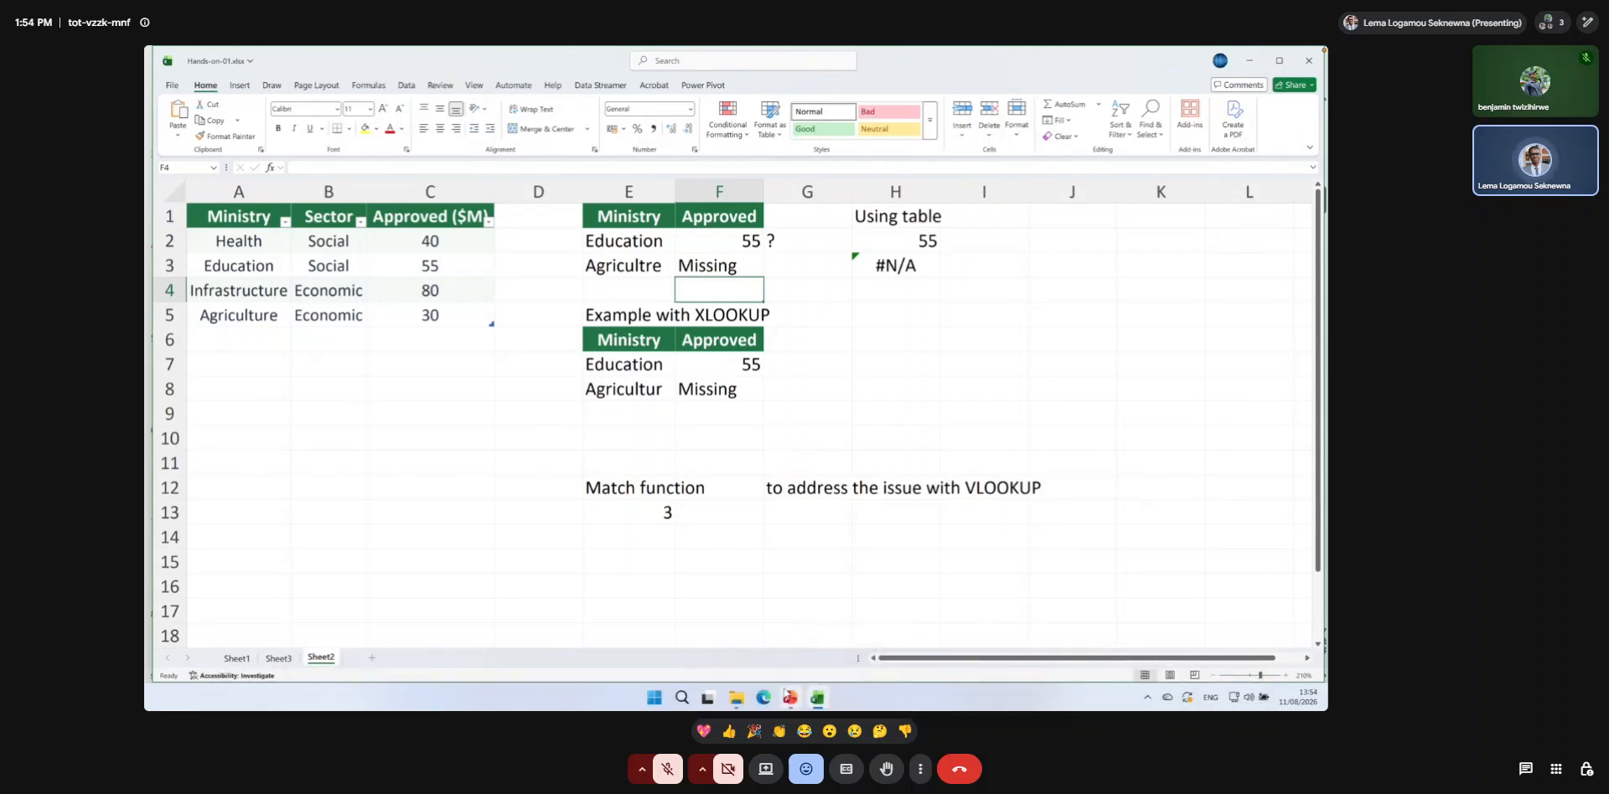
Switch to the Advanced-Excel-Data presentation in PowerPoint and select "The Modern Lookup" in the XLOOKUP slide's title.
click(786, 697)
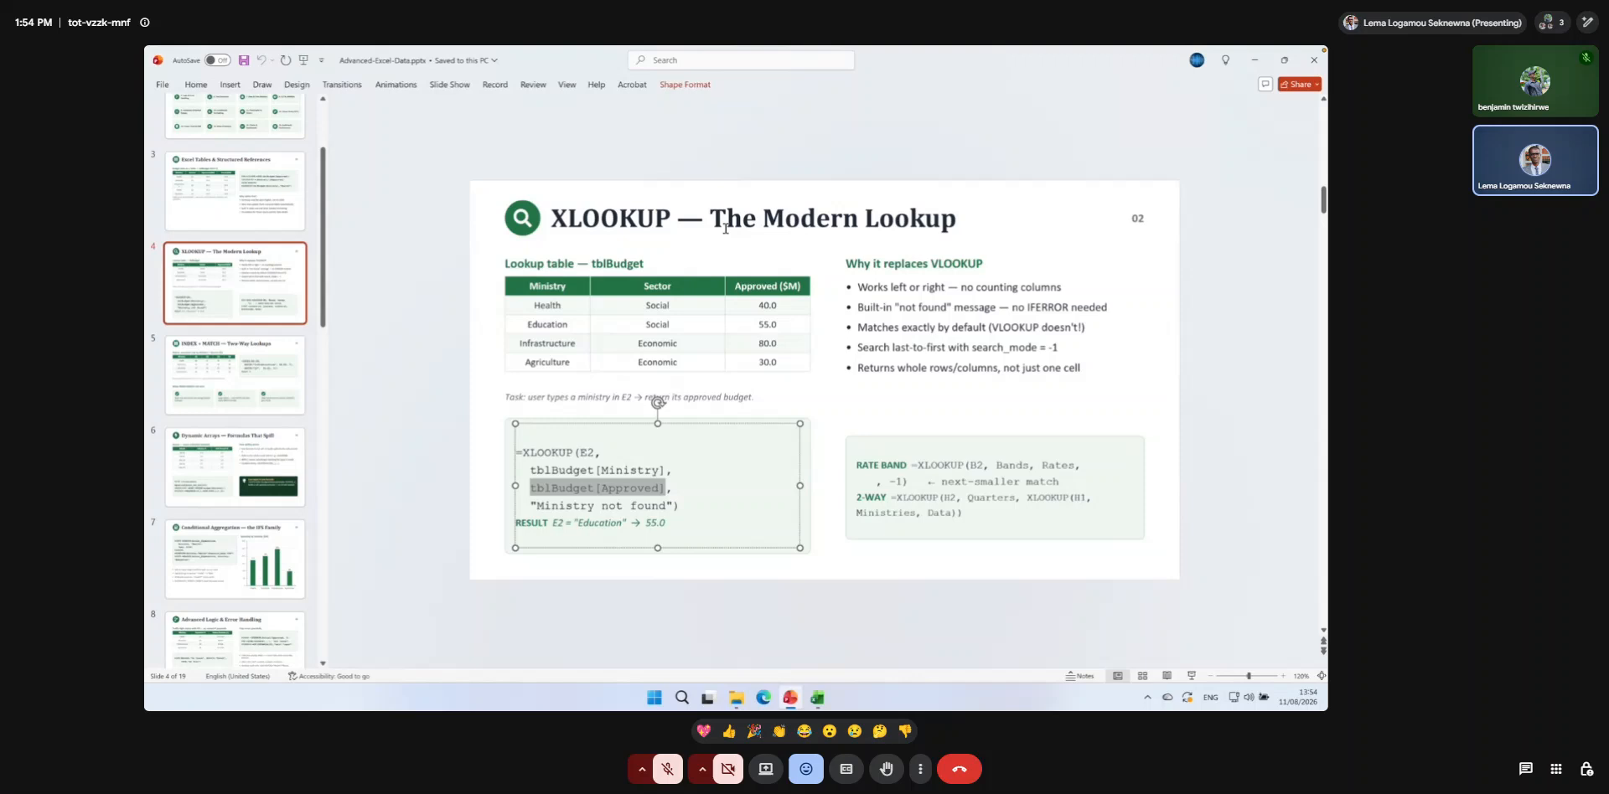
drag(712, 220, 946, 222)
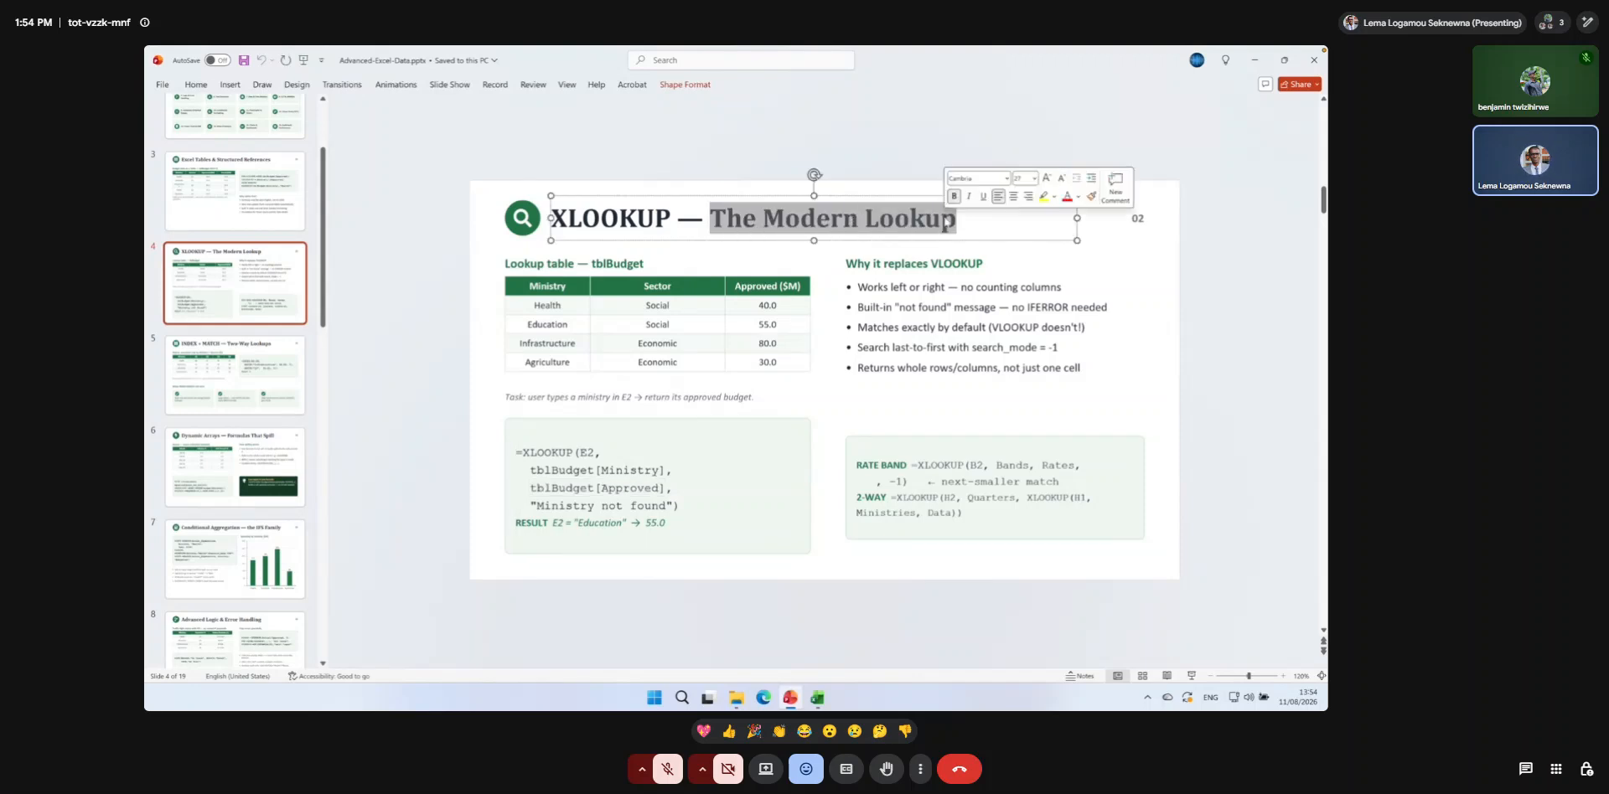